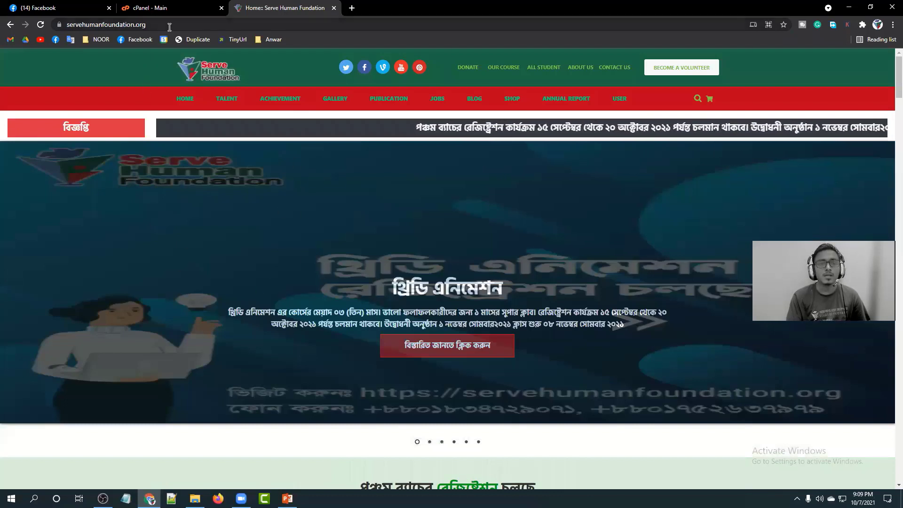
# Append /wp-admin to the servehumanfoundation.org address and load it, which returns a 404 page.
pyautogui.moveTo(170, 27); pyautogui.dragTo(69, 30)
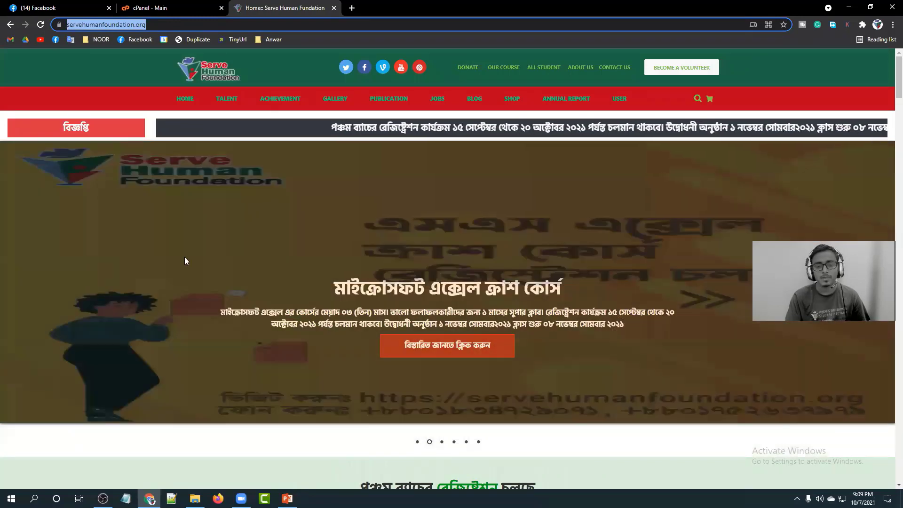
pyautogui.click(185, 261)
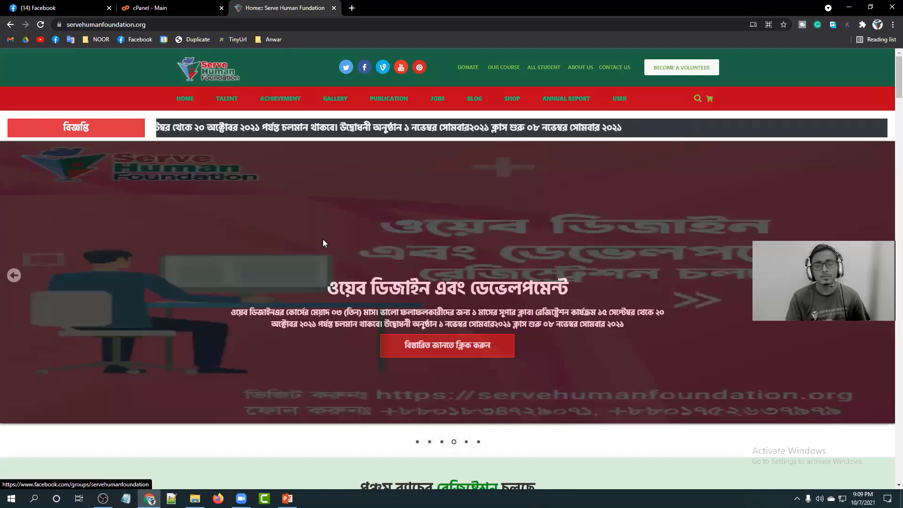
pyautogui.click(182, 24)
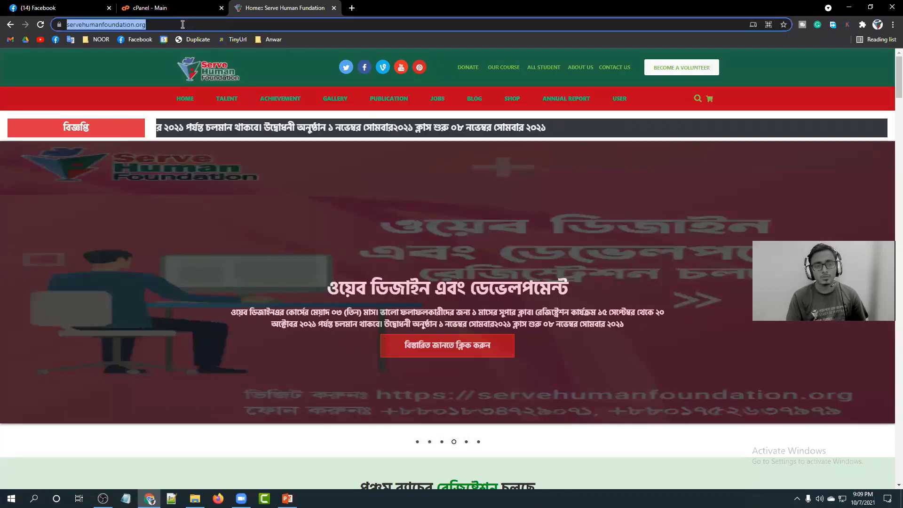
pyautogui.click(182, 25)
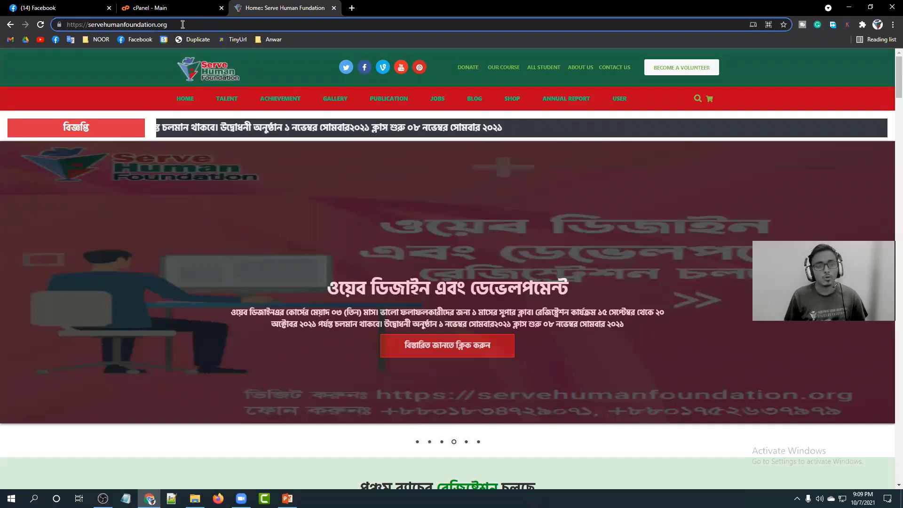
pyautogui.write('/')
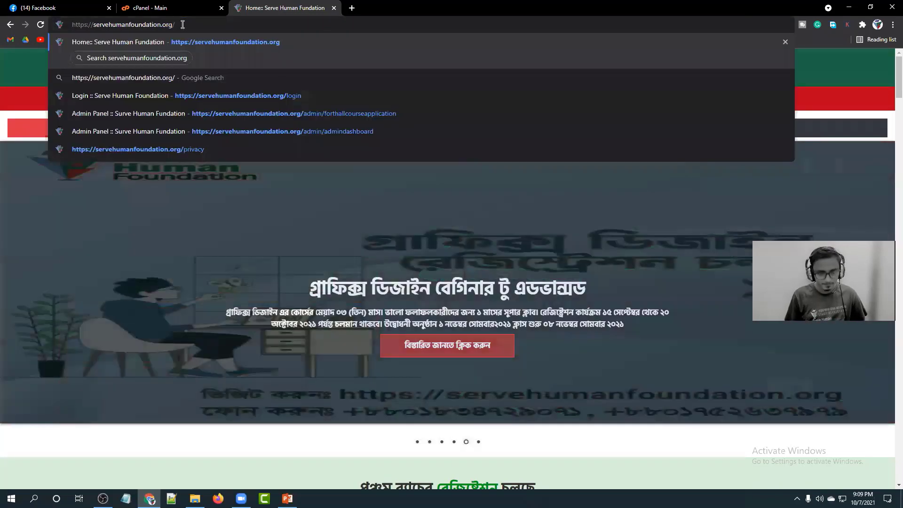
pyautogui.write('wp')
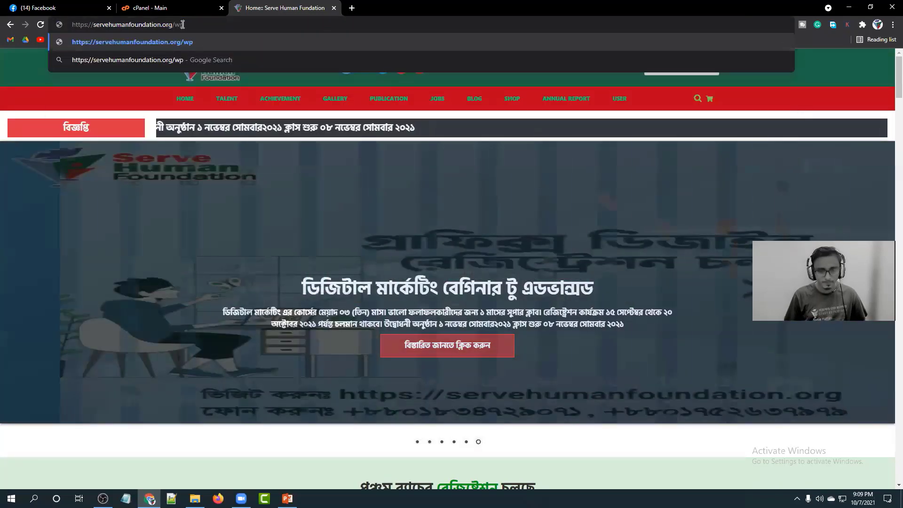
pyautogui.write('-admin')
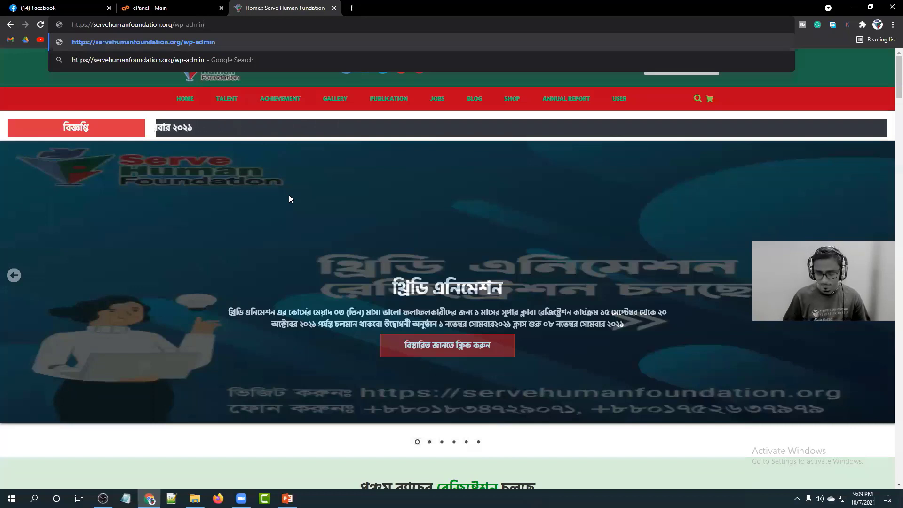
pyautogui.press('Return')
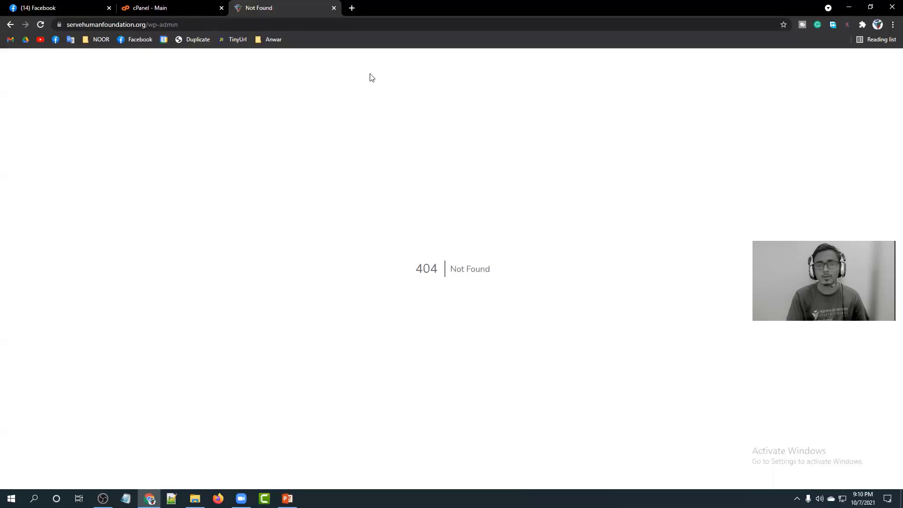
# Close the site's 404 Not Found tab and start a fresh blank tab.
pyautogui.click(334, 8)
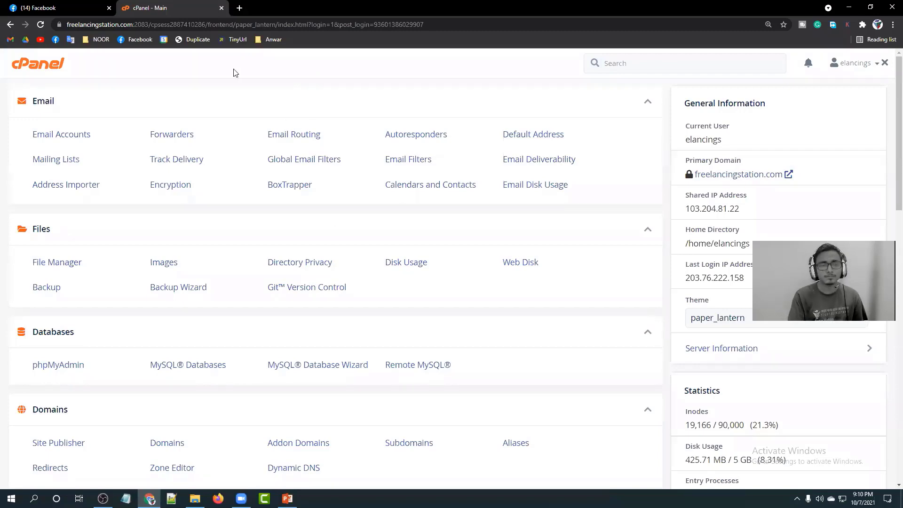
pyautogui.click(239, 8)
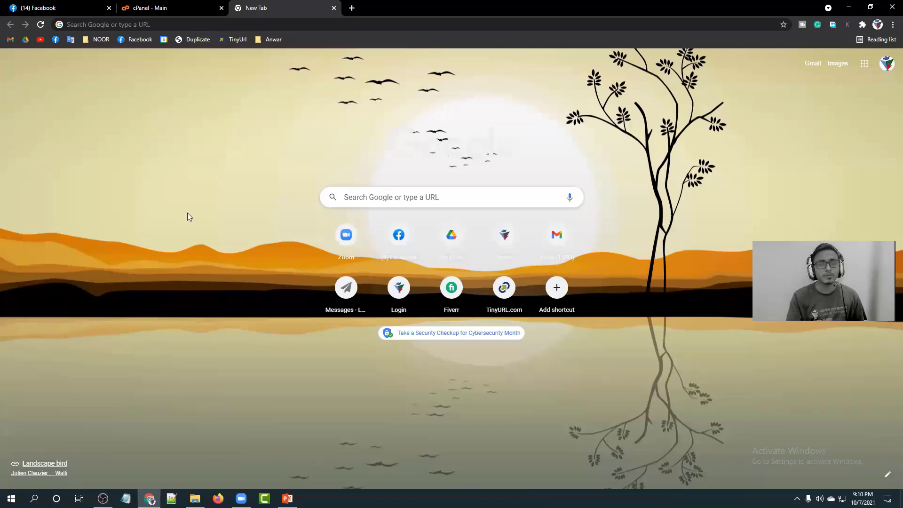
# Go to the freelancingstation.com/cpanel login page.
pyautogui.click(130, 24)
pyautogui.write('f')
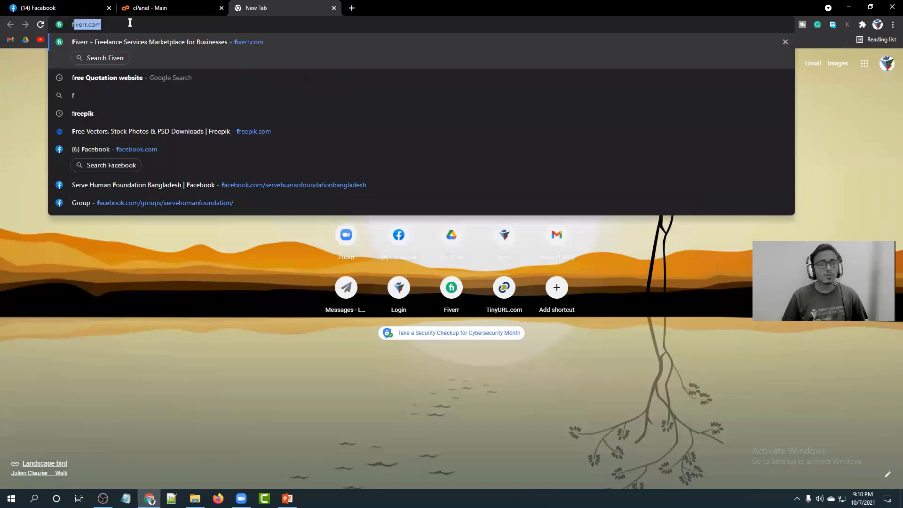
pyautogui.write('reelancingstation.com/cpa')
pyautogui.press('Return')
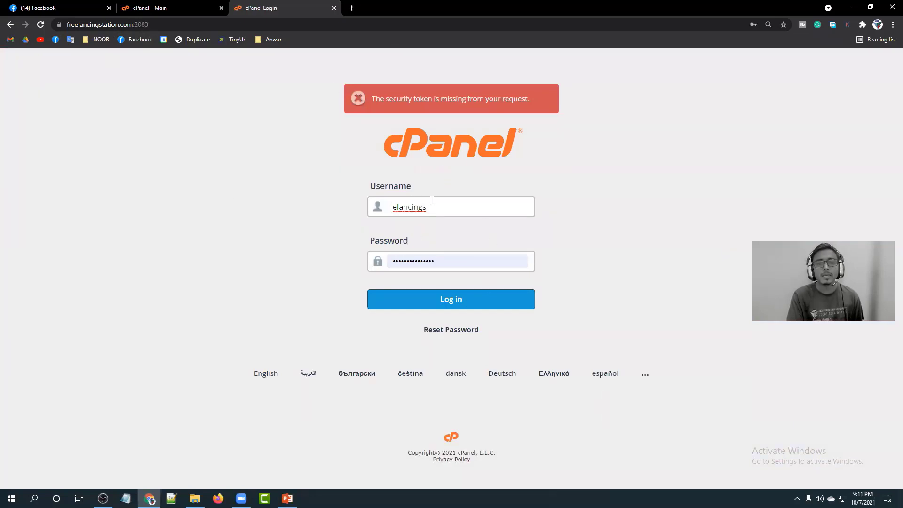
# Log in to cPanel using the saved username and password.
pyautogui.moveTo(445, 207); pyautogui.dragTo(387, 207)
pyautogui.click(289, 218)
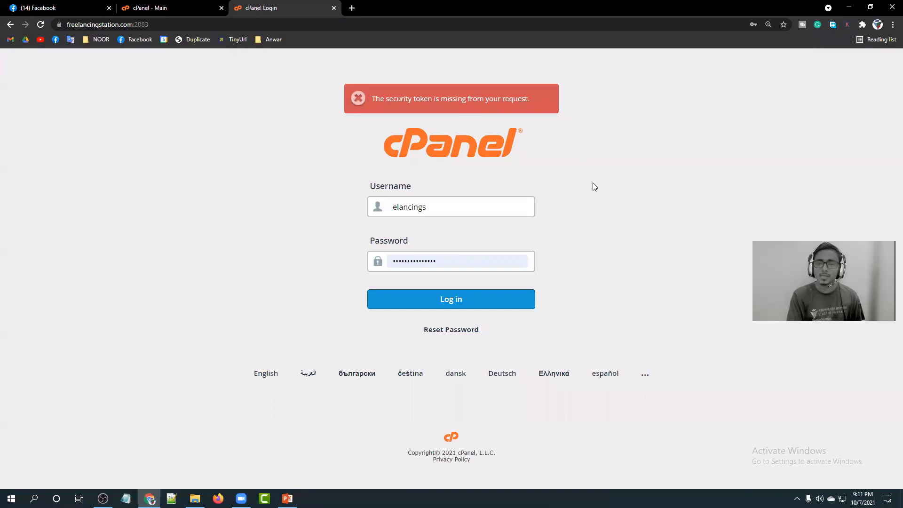
pyautogui.moveTo(499, 204); pyautogui.dragTo(302, 204)
pyautogui.click(482, 260)
pyautogui.click(486, 262)
pyautogui.click(232, 224)
pyautogui.click(451, 298)
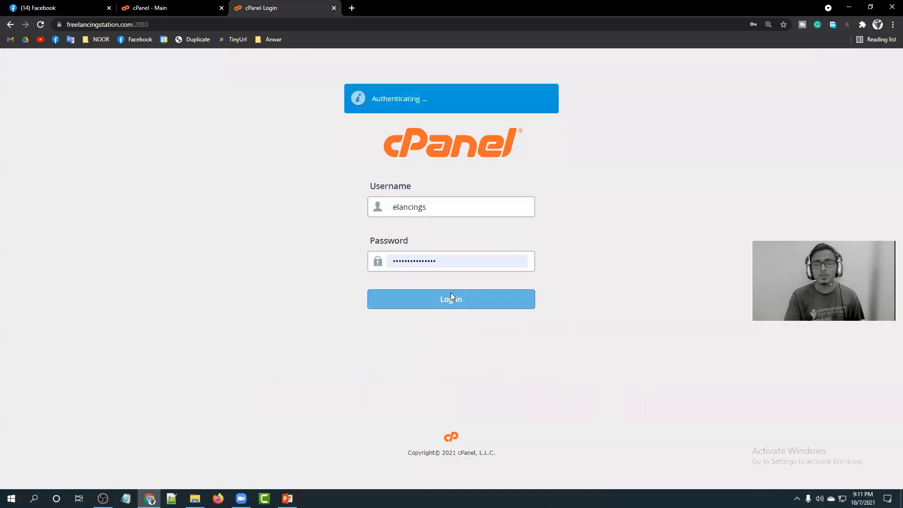
# Close the older duplicate cPanel - Main tab.
pyautogui.click(221, 8)
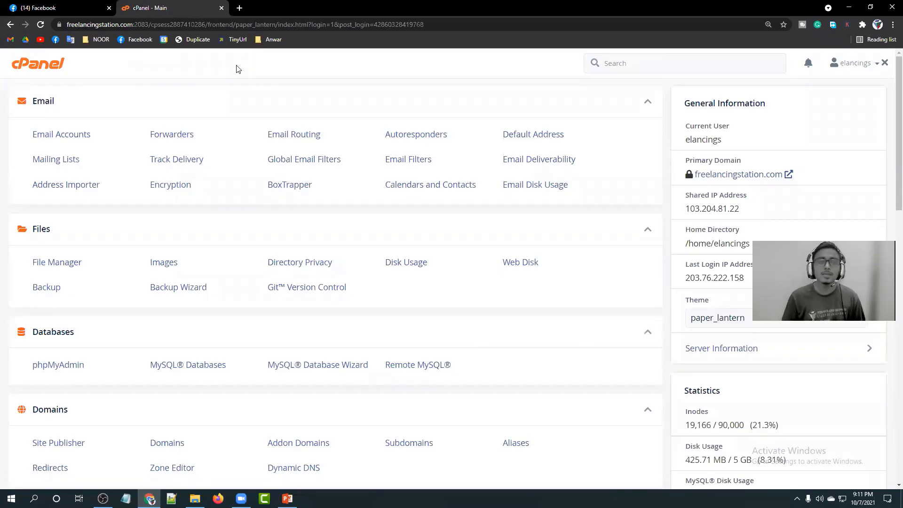
pyautogui.scroll(-12, 177, 169)
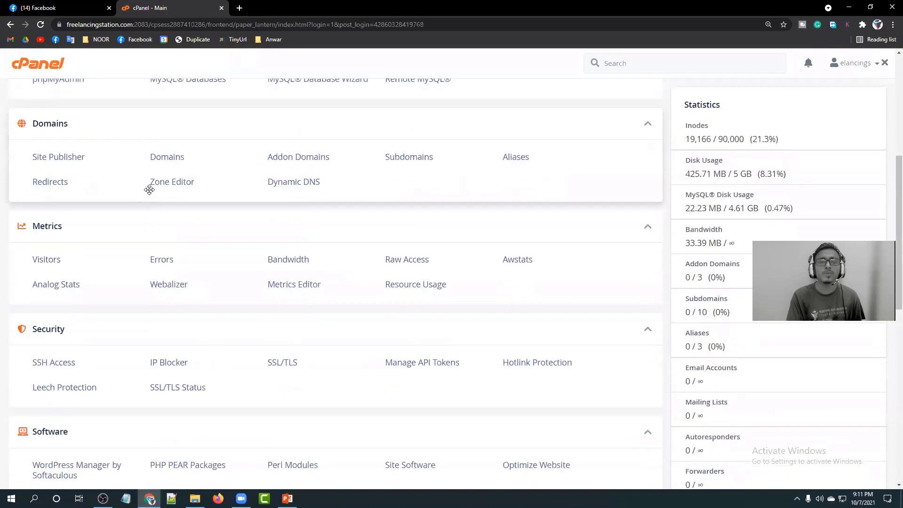
pyautogui.scroll(-5, 309, 217)
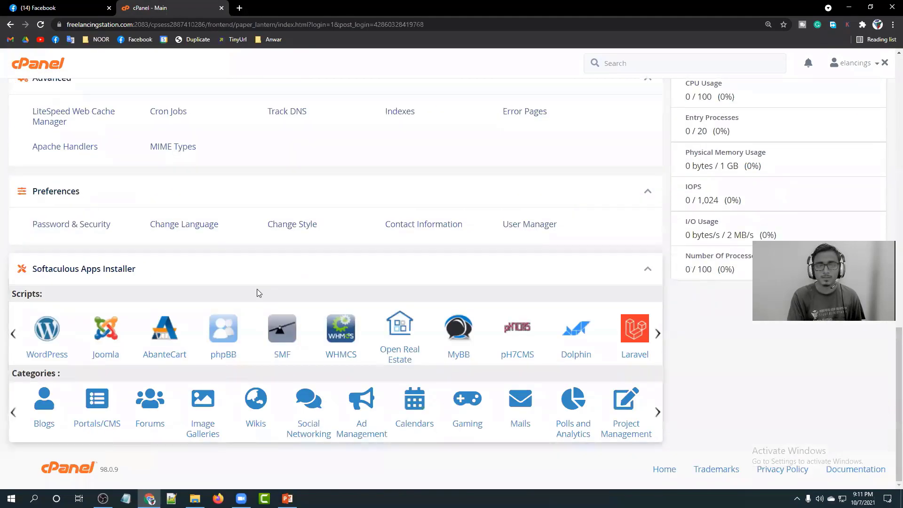
pyautogui.scroll(15, 242, 304)
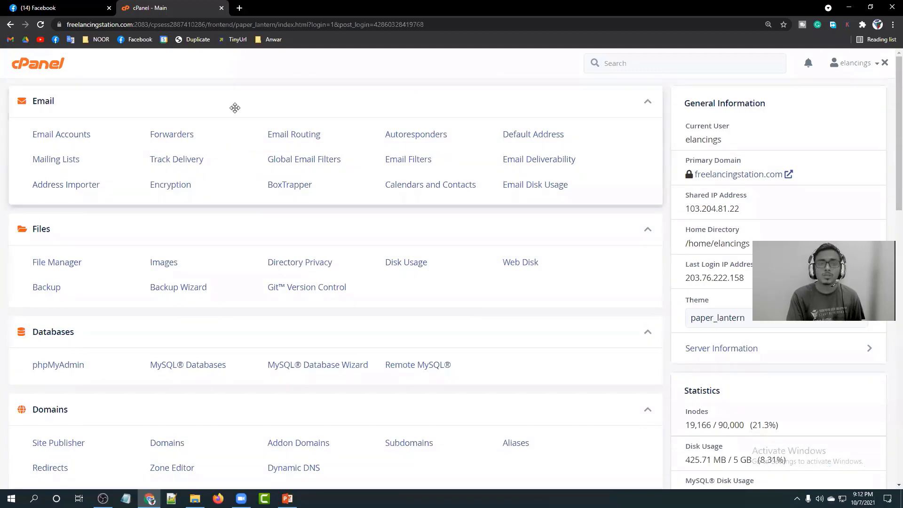
pyautogui.scroll(-3, 233, 131)
pyautogui.scroll(-3, 233, 171)
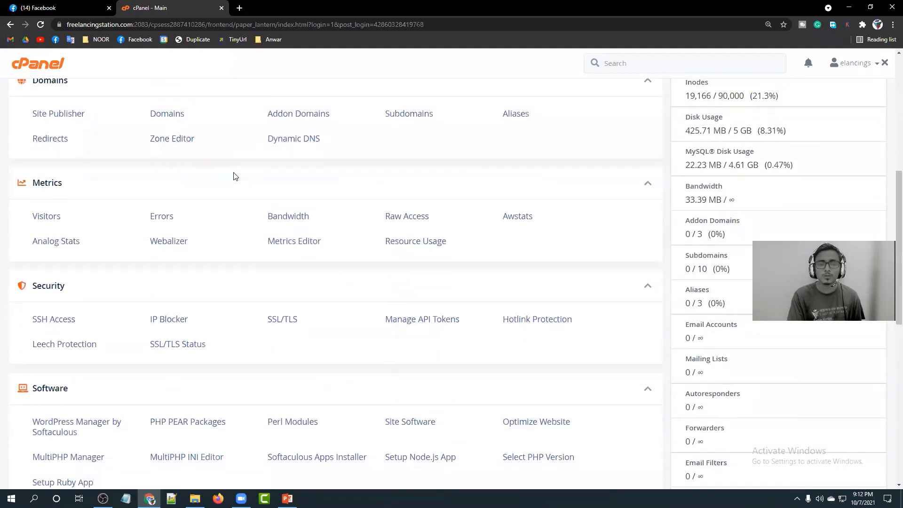
pyautogui.scroll(6, 207, 216)
# Search cPanel for 'sof' and open WordPress Manager by Softaculous.
pyautogui.click(641, 66)
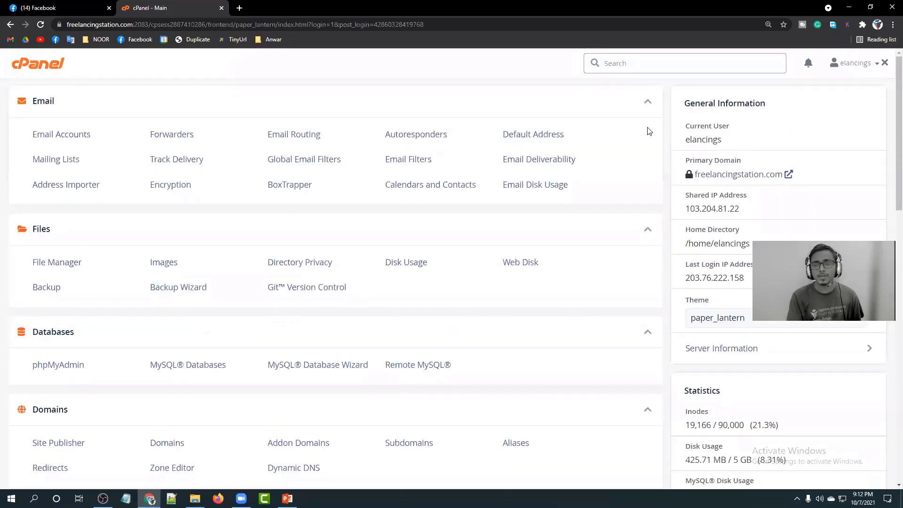
pyautogui.write('soft')
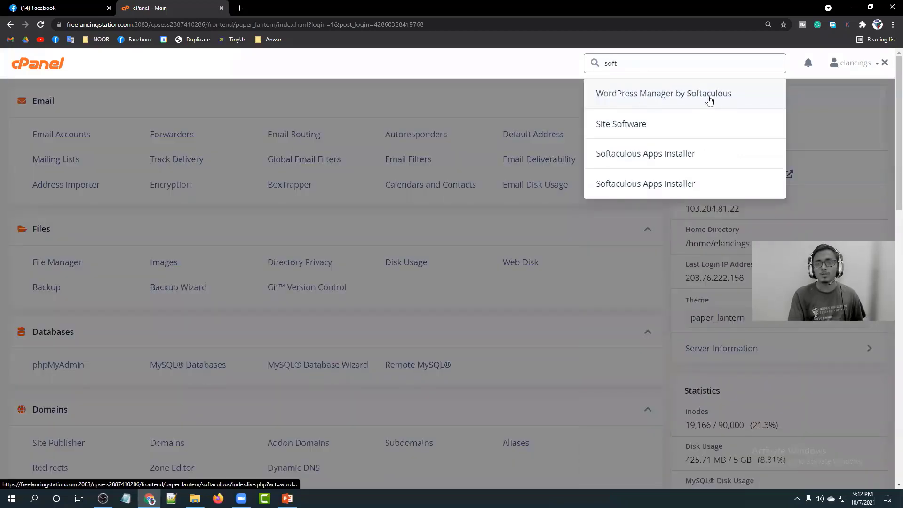
pyautogui.click(685, 99)
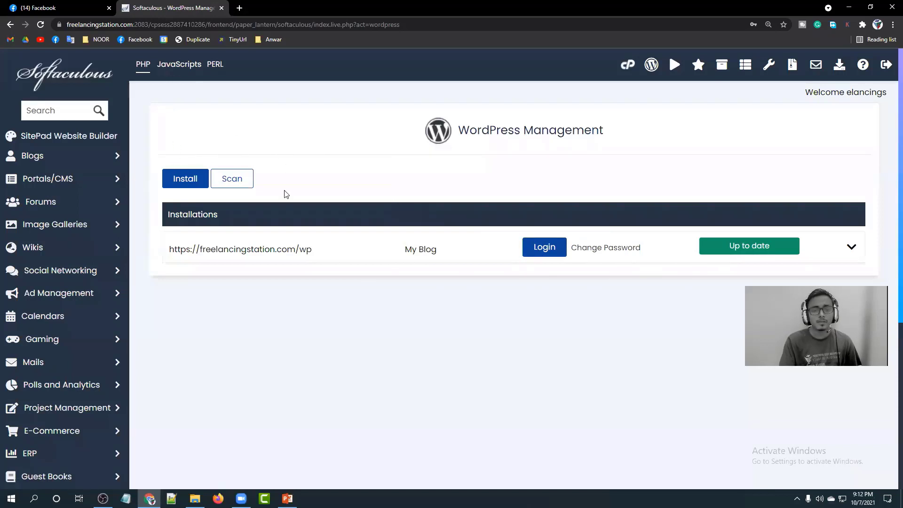
# Start a new WordPress installation, leaving the In Directory field as wp.
pyautogui.click(184, 183)
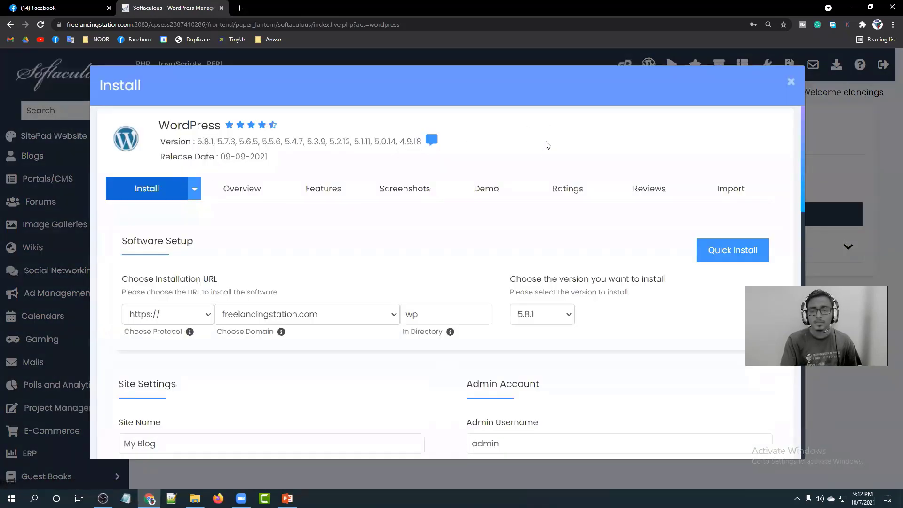
pyautogui.scroll(-4, 459, 258)
pyautogui.scroll(-2, 404, 270)
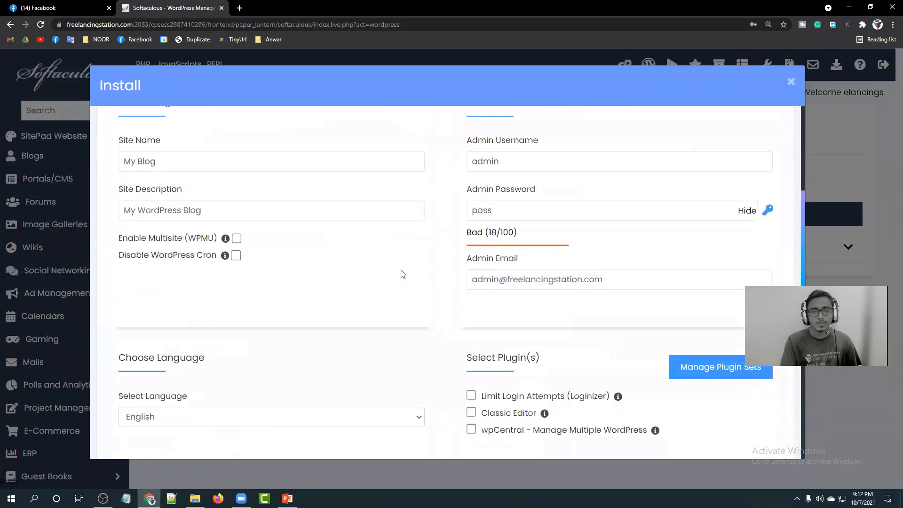
pyautogui.scroll(-3, 402, 274)
pyautogui.scroll(10, 401, 275)
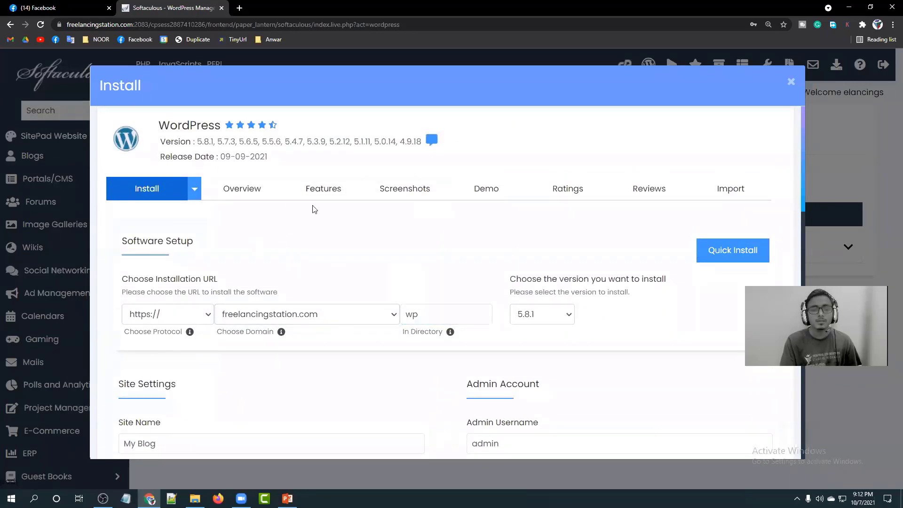
pyautogui.scroll(-1, 389, 300)
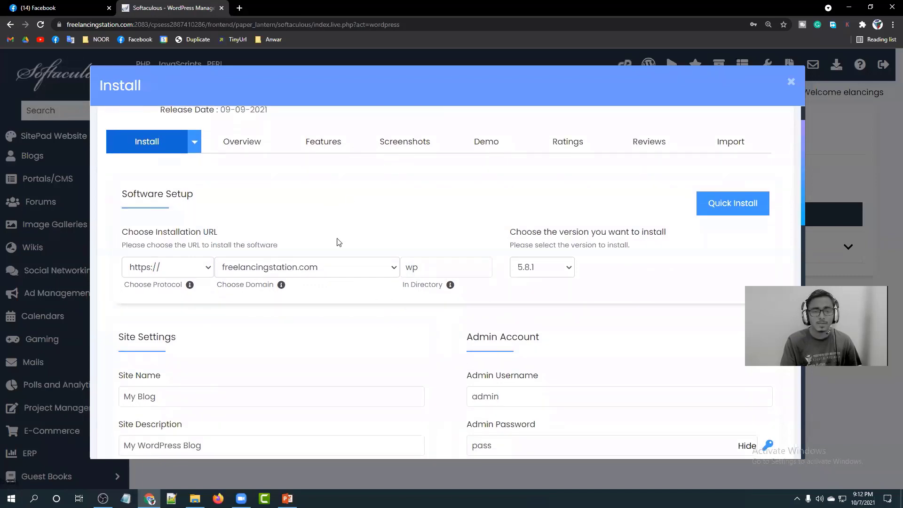
pyautogui.click(447, 263)
pyautogui.click(345, 187)
pyautogui.scroll(1, 141, 210)
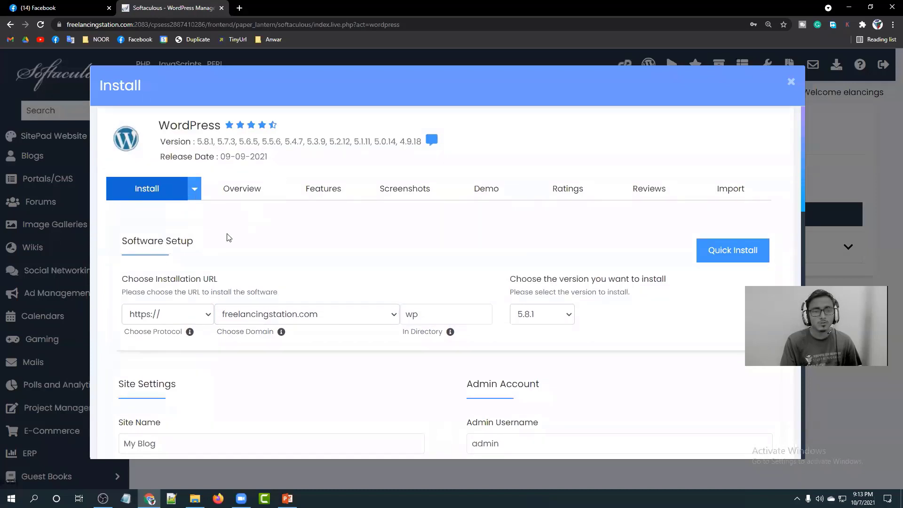
pyautogui.scroll(-1, 197, 263)
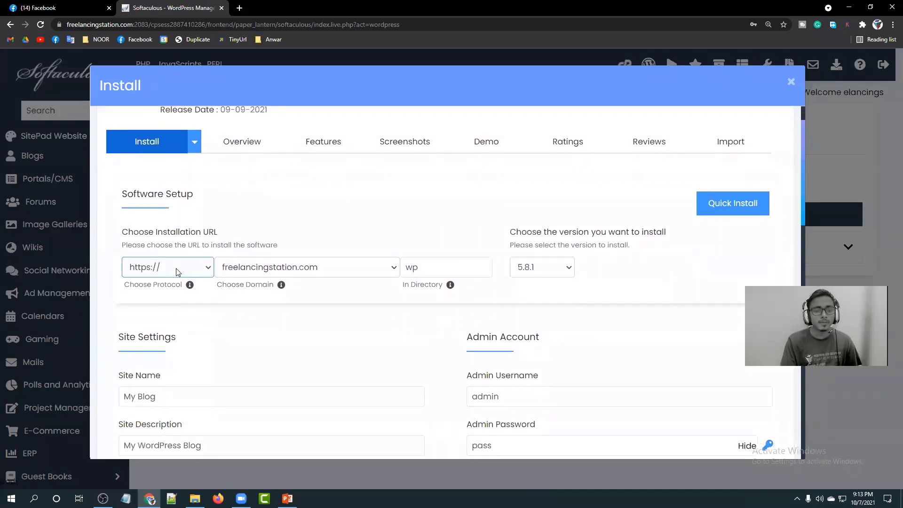
pyautogui.click(178, 272)
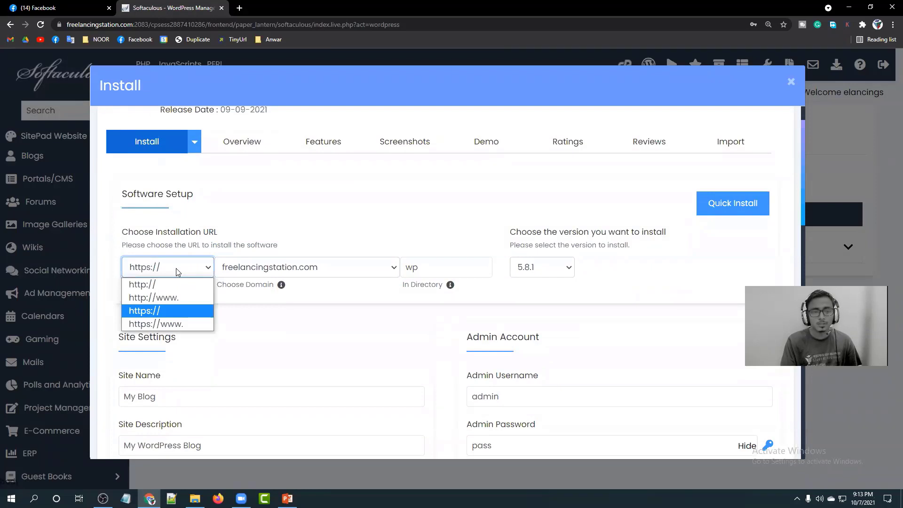
pyautogui.click(176, 268)
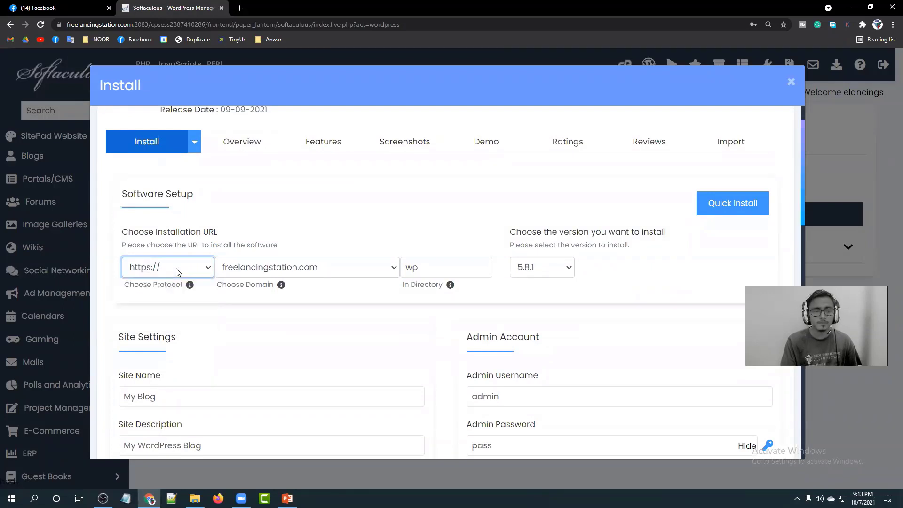
pyautogui.click(59, 26)
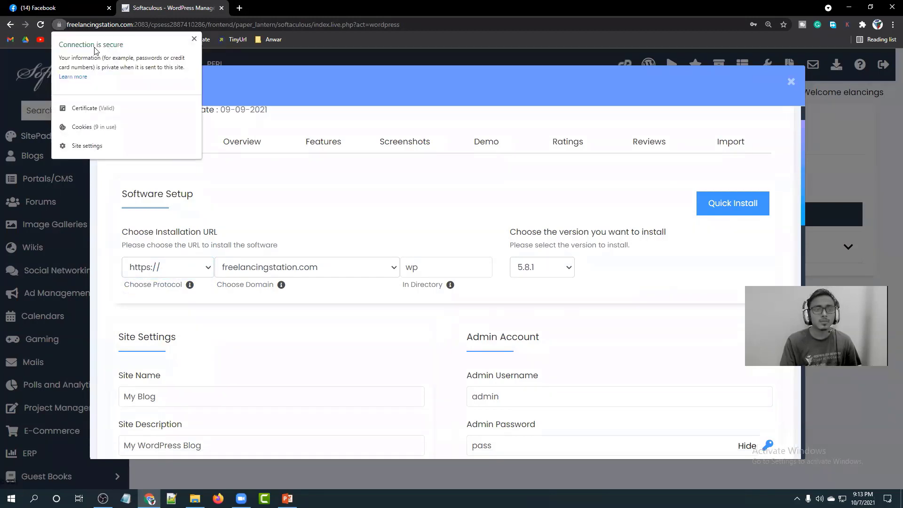
pyautogui.click(272, 94)
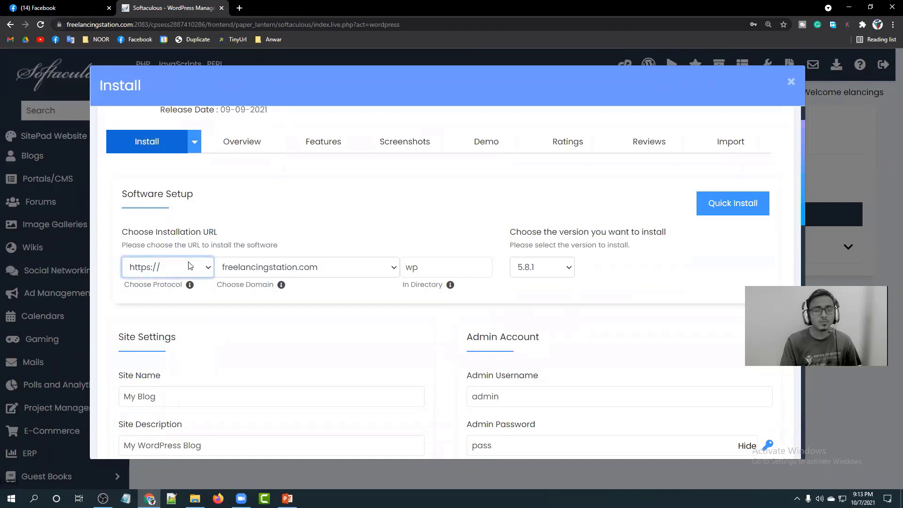
pyautogui.click(210, 267)
pyautogui.click(161, 310)
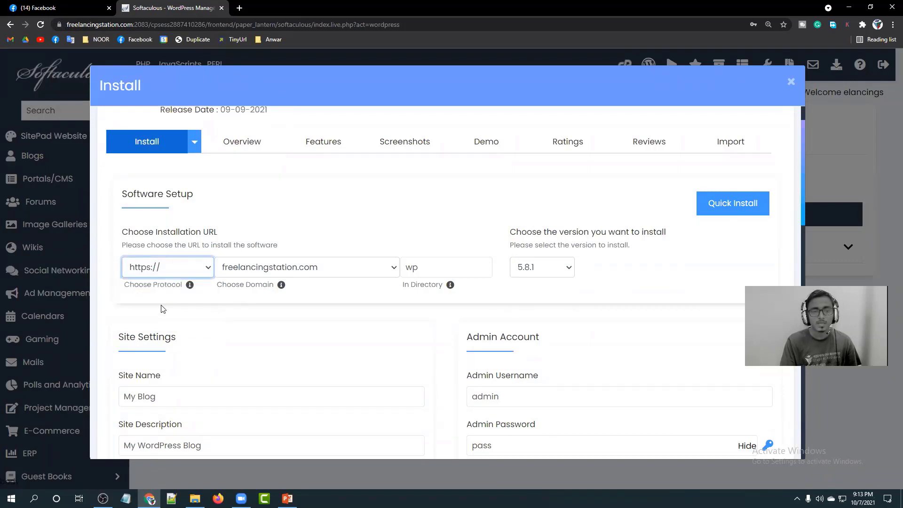
pyautogui.click(275, 237)
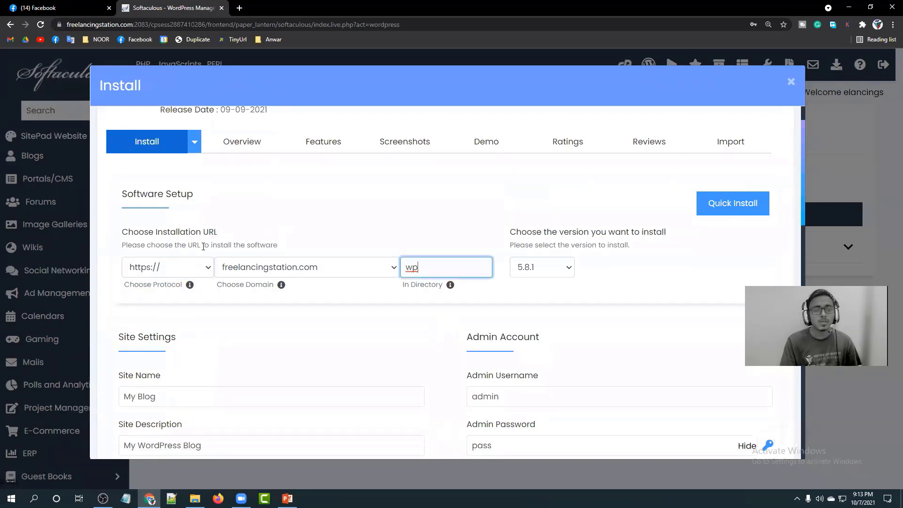
pyautogui.click(209, 268)
pyautogui.click(175, 280)
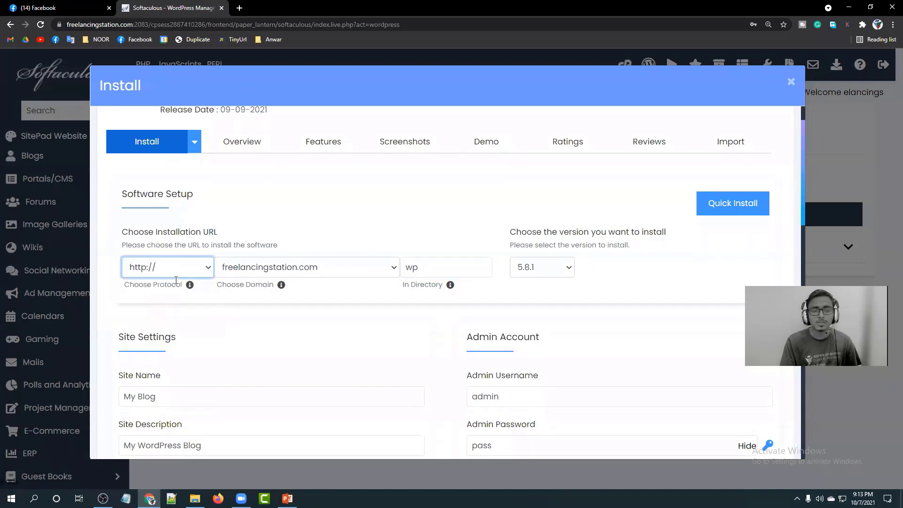
pyautogui.click(282, 226)
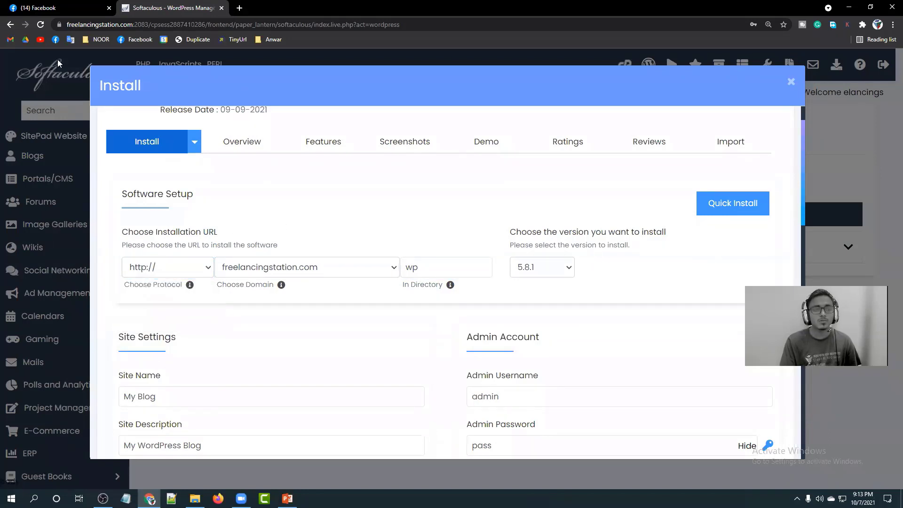
pyautogui.click(59, 24)
pyautogui.click(60, 25)
pyautogui.click(181, 267)
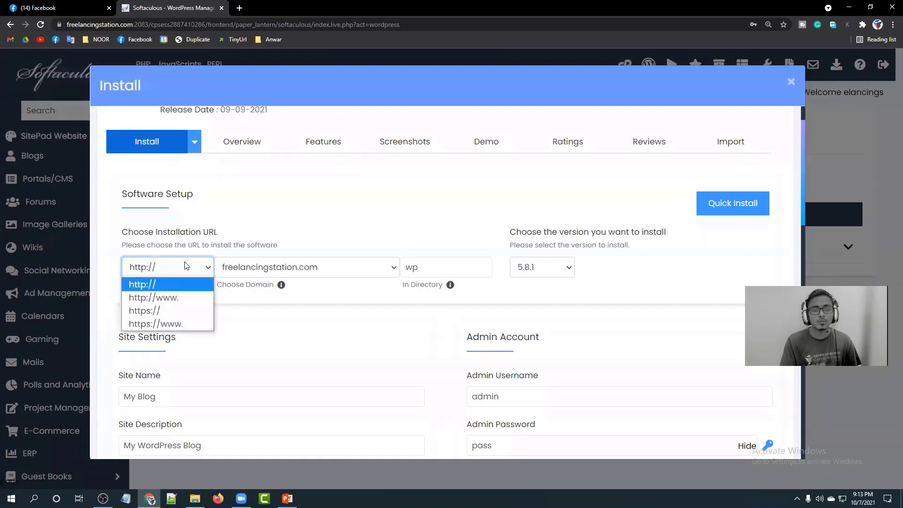
pyautogui.click(167, 310)
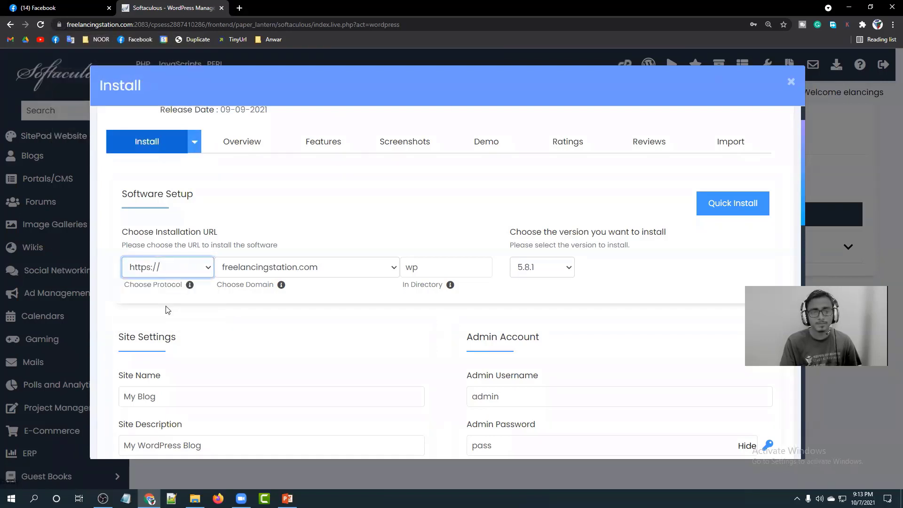
pyautogui.click(331, 267)
pyautogui.click(333, 265)
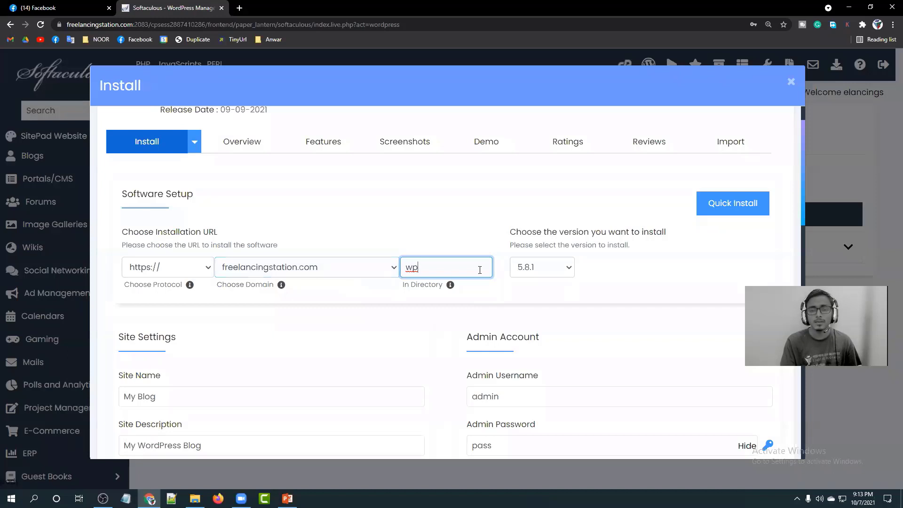
pyautogui.moveTo(446, 269); pyautogui.dragTo(406, 268)
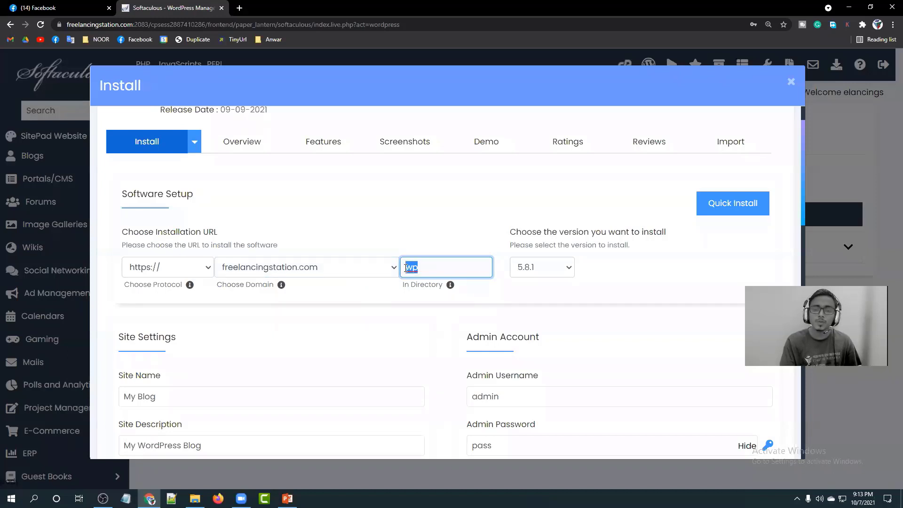
pyautogui.click(411, 227)
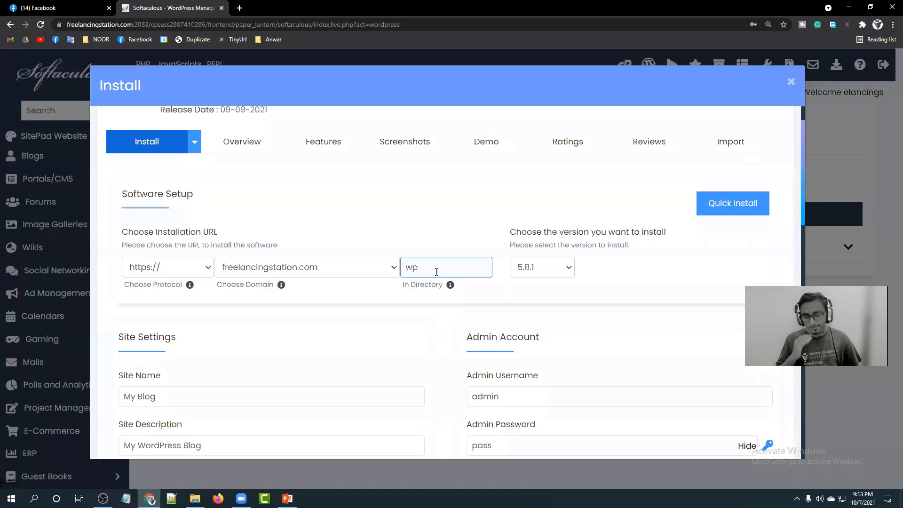
# Load the freelancingstation.com homepage in a new tab, then go back to the install form.
pyautogui.click(240, 7)
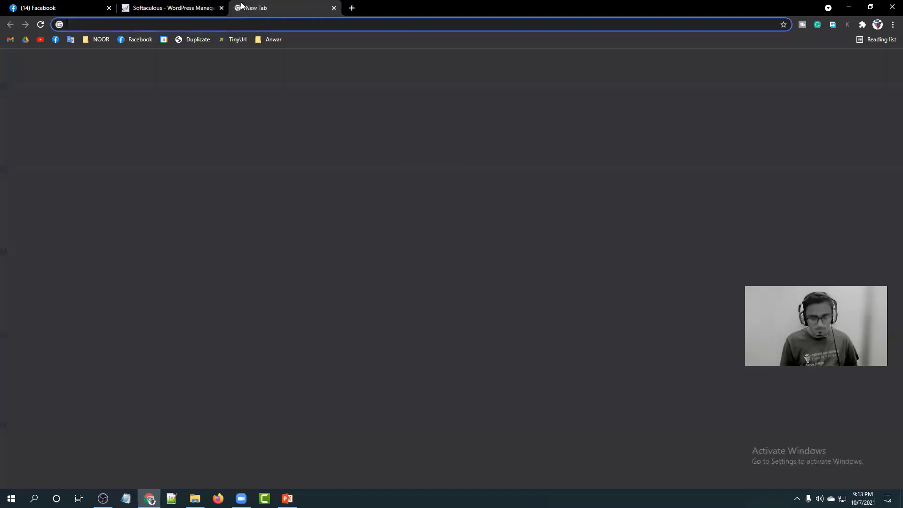
pyautogui.write('freela')
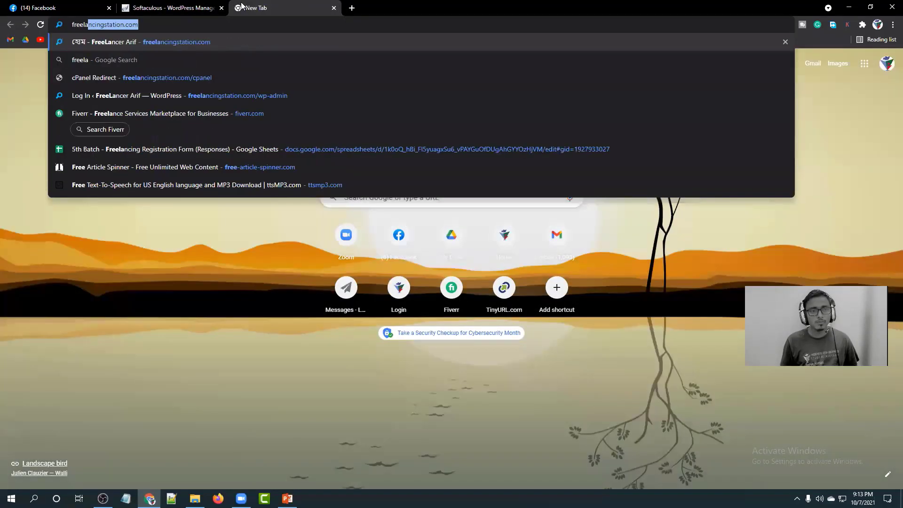
pyautogui.press('Return')
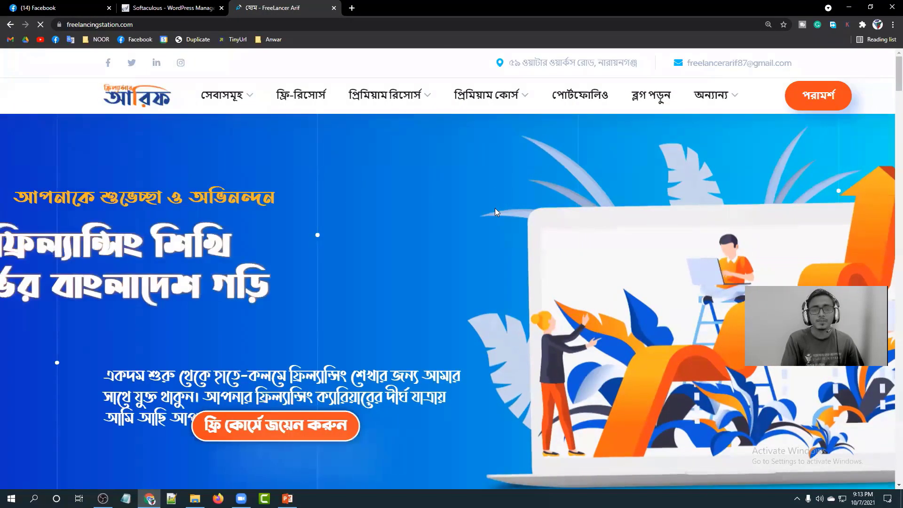
pyautogui.scroll(-5, 375, 242)
pyautogui.scroll(-4, 393, 232)
pyautogui.scroll(7, 393, 232)
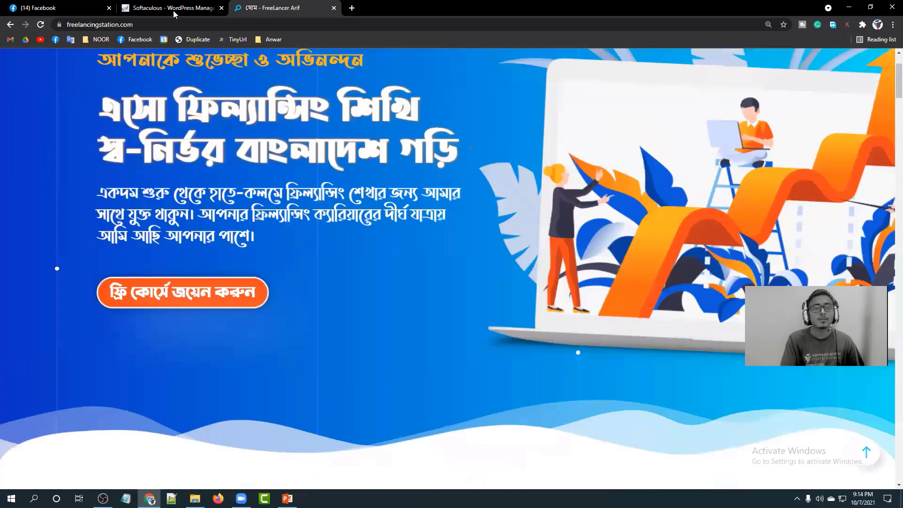
pyautogui.click(173, 10)
pyautogui.moveTo(444, 272); pyautogui.dragTo(403, 269)
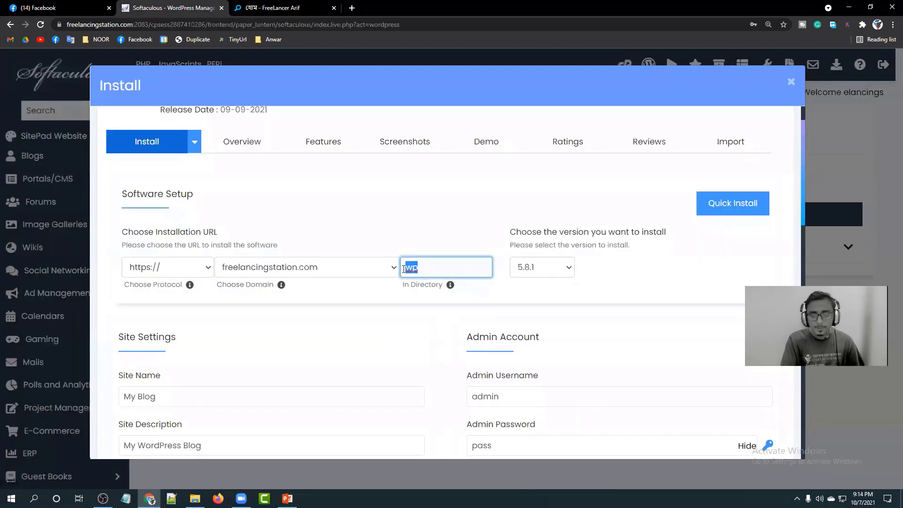
# Delete 'wp' from In Directory, comparing against the live freelancingstation.com homepage tab.
pyautogui.press('BackSpace')
pyautogui.click(408, 210)
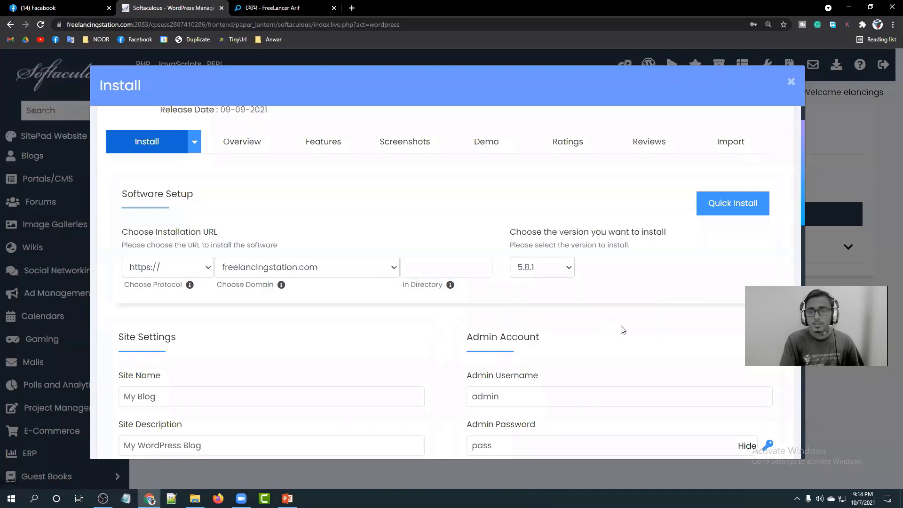
pyautogui.click(281, 10)
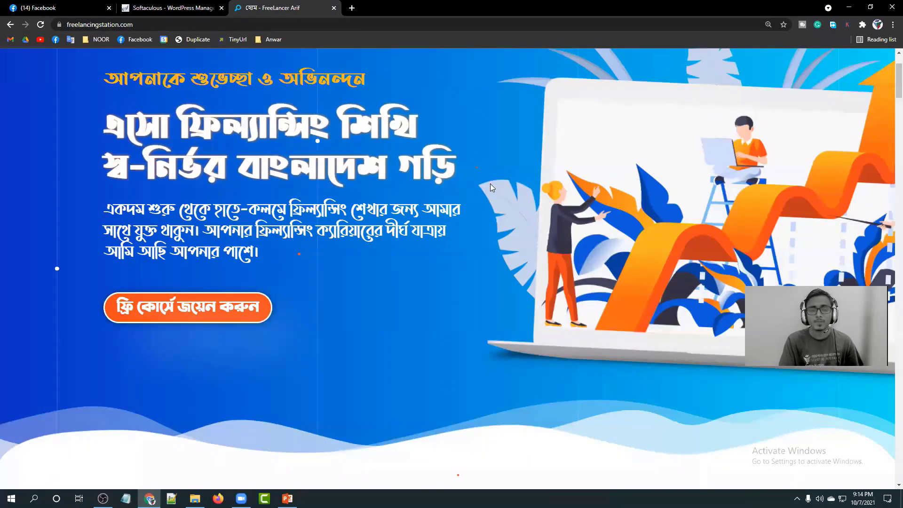
pyautogui.click(189, 10)
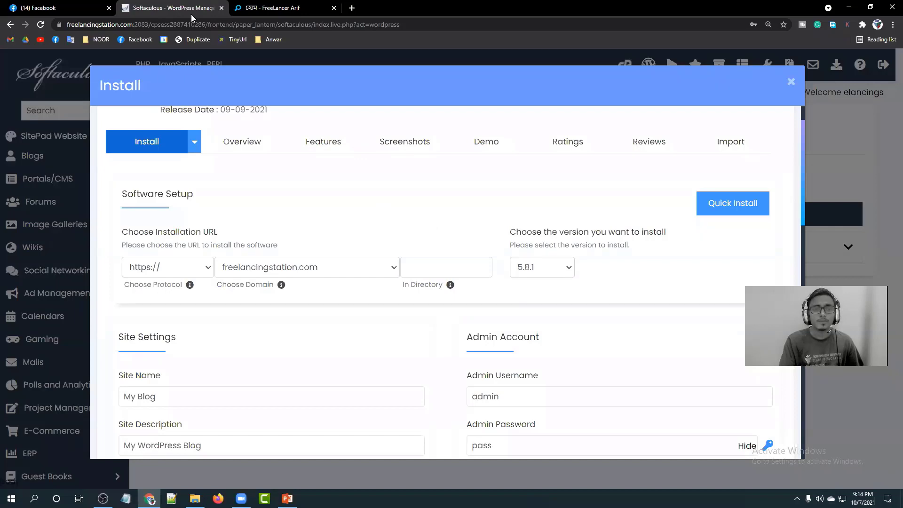
pyautogui.click(250, 5)
pyautogui.click(87, 25)
pyautogui.click(68, 219)
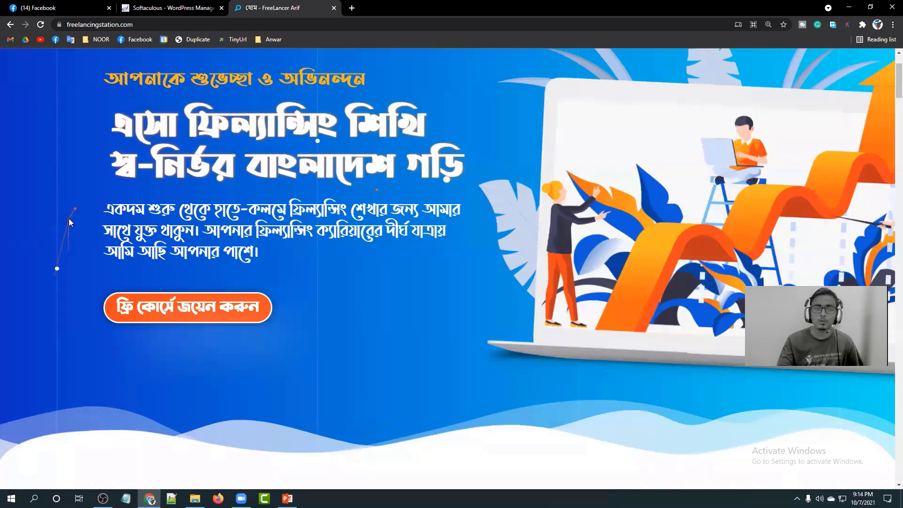
pyautogui.click(175, 8)
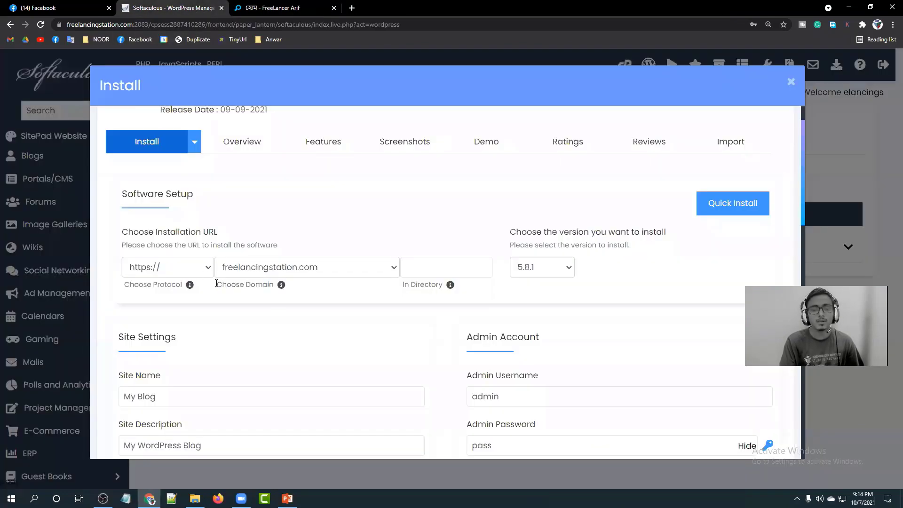
pyautogui.click(188, 267)
# Enter dmthree as the WordPress install directory.
pyautogui.click(435, 266)
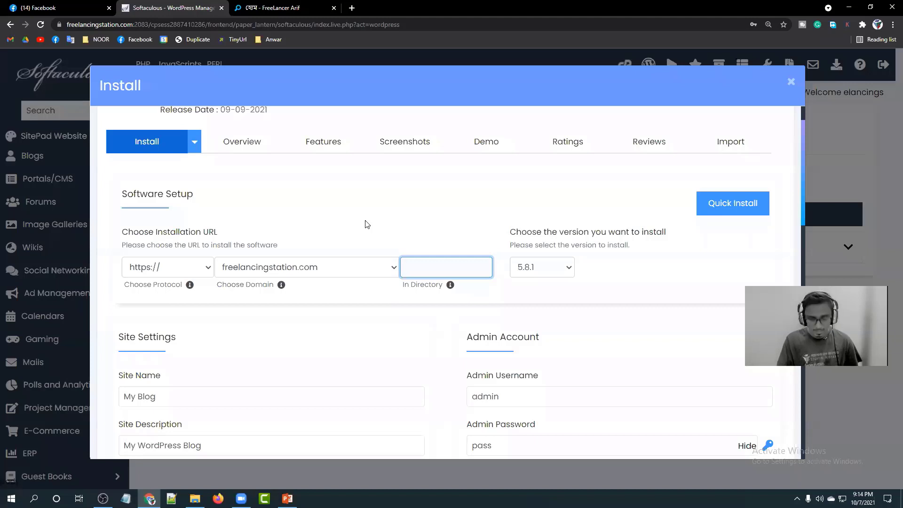
pyautogui.write('dm')
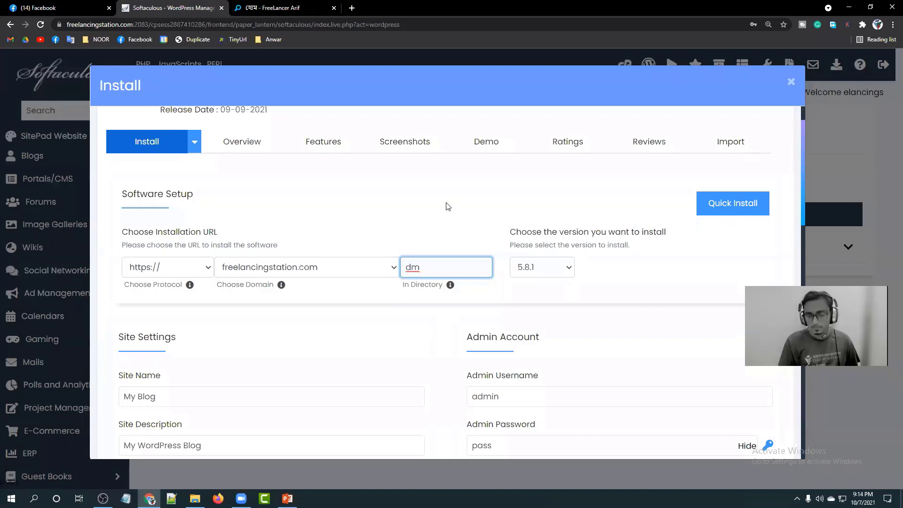
pyautogui.write('three')
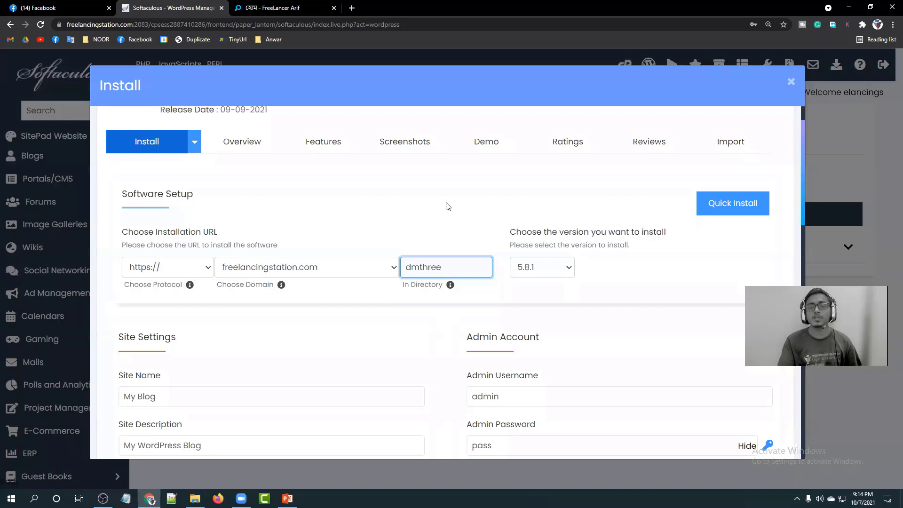
pyautogui.click(448, 206)
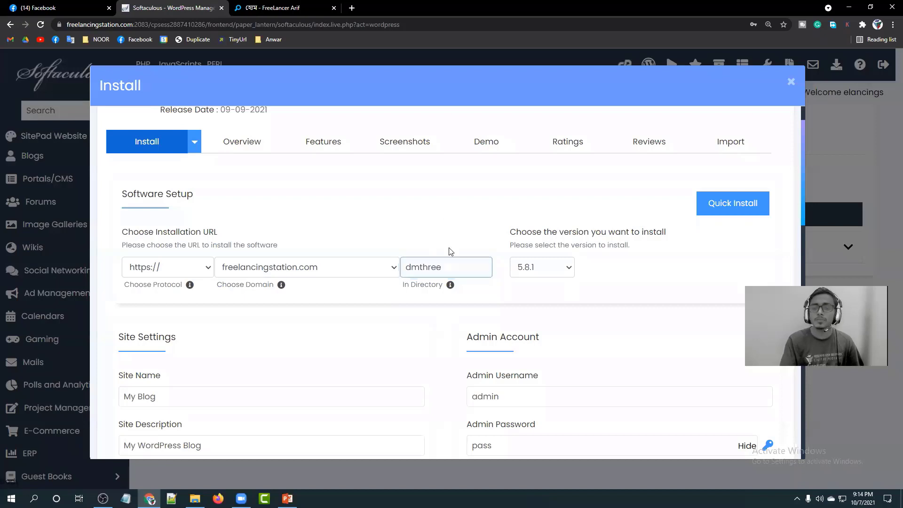
pyautogui.scroll(-1, 454, 233)
# Keep WordPress version 5.8.1 and move down to Site Settings.
pyautogui.click(566, 220)
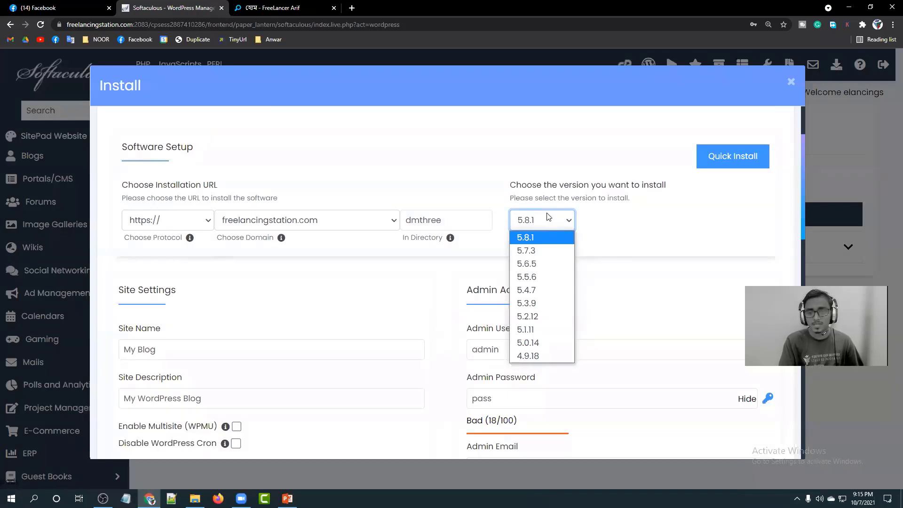
pyautogui.click(545, 217)
pyautogui.click(553, 220)
pyautogui.click(564, 219)
pyautogui.scroll(-2, 459, 165)
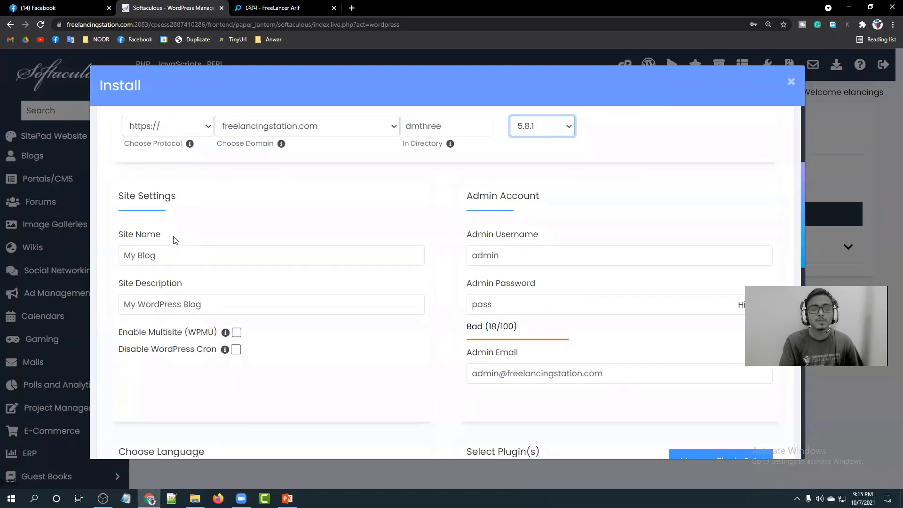
# Rename the site from My Blog to 'Our OnPage SEO Master Training'.
pyautogui.moveTo(151, 239); pyautogui.dragTo(113, 235)
pyautogui.doubleClick(174, 259)
pyautogui.hotkey('ctrl', 'a')
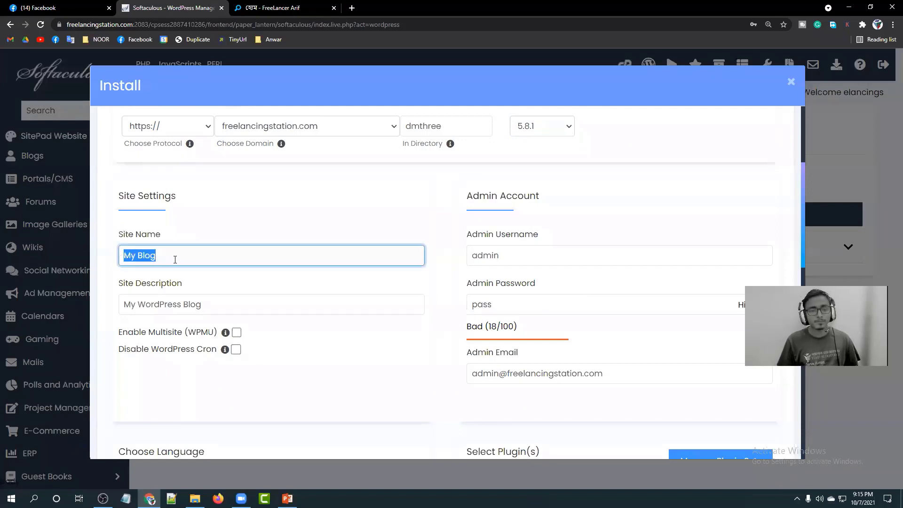
pyautogui.write('Our OnPage-')
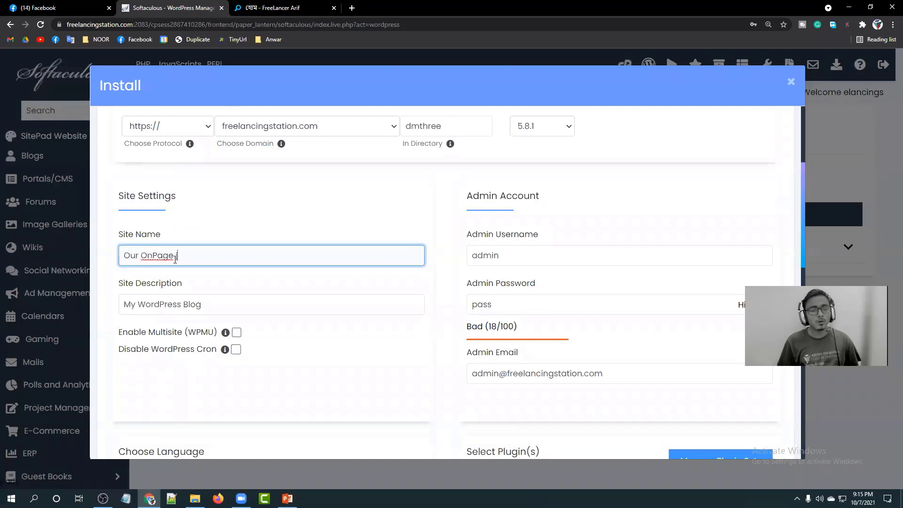
pyautogui.write('S')
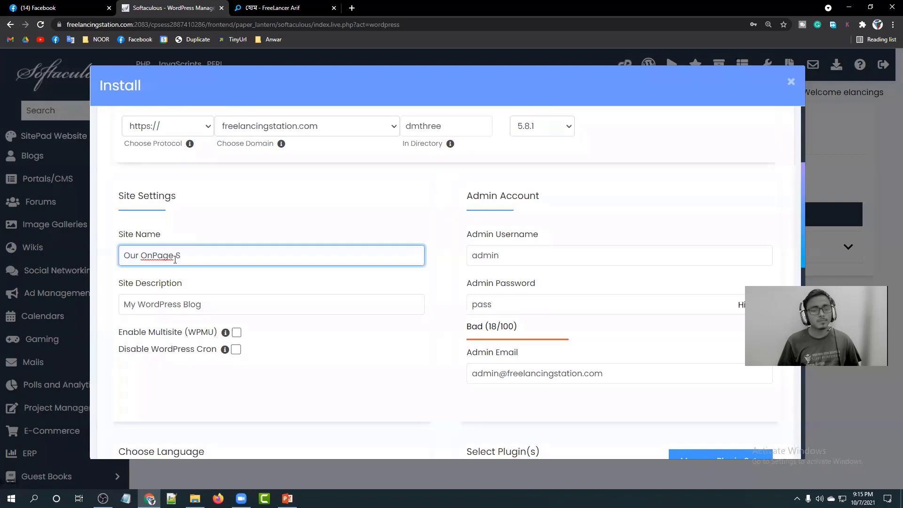
pyautogui.write('eo mas')
pyautogui.press('BackSpace')
pyautogui.press('BackSpace')
pyautogui.press('BackSpace')
pyautogui.press('BackSpace')
pyautogui.write('Mas')
pyautogui.press('BackSpace')
pyautogui.press('BackSpace')
pyautogui.press('BackSpace')
pyautogui.press('BackSpace')
pyautogui.write('Master Class')
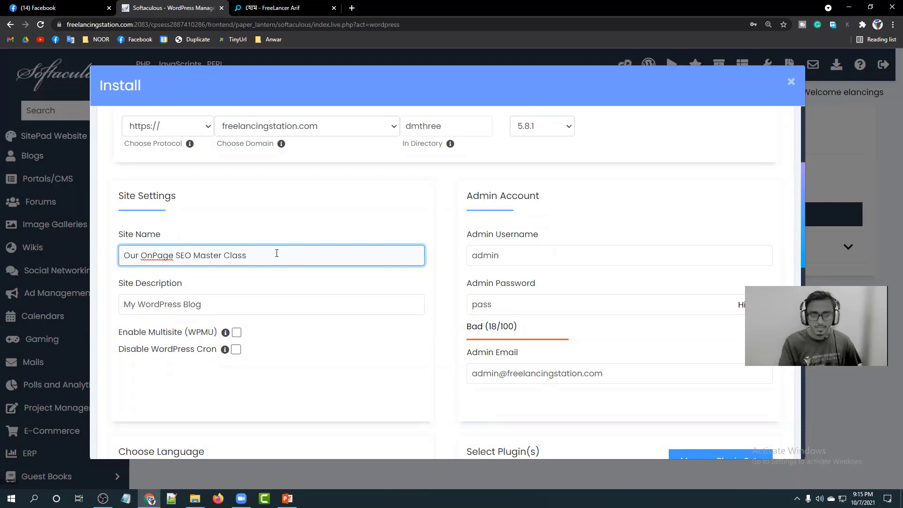
pyautogui.moveTo(276, 254); pyautogui.dragTo(227, 258)
pyautogui.write('Training')
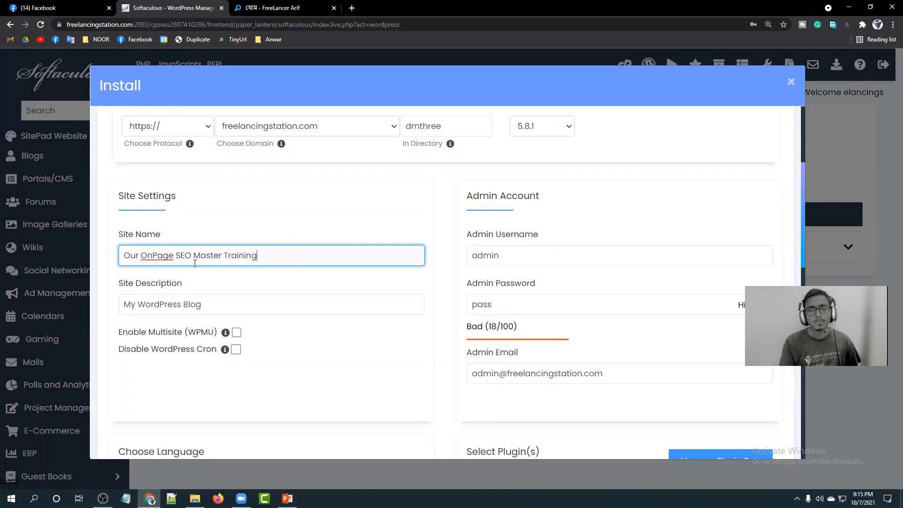
# Replace the site description My WordPress Blog with 'Learn SEO Like a Pro'.
pyautogui.click(364, 217)
pyautogui.scroll(-1, 282, 260)
pyautogui.click(217, 261)
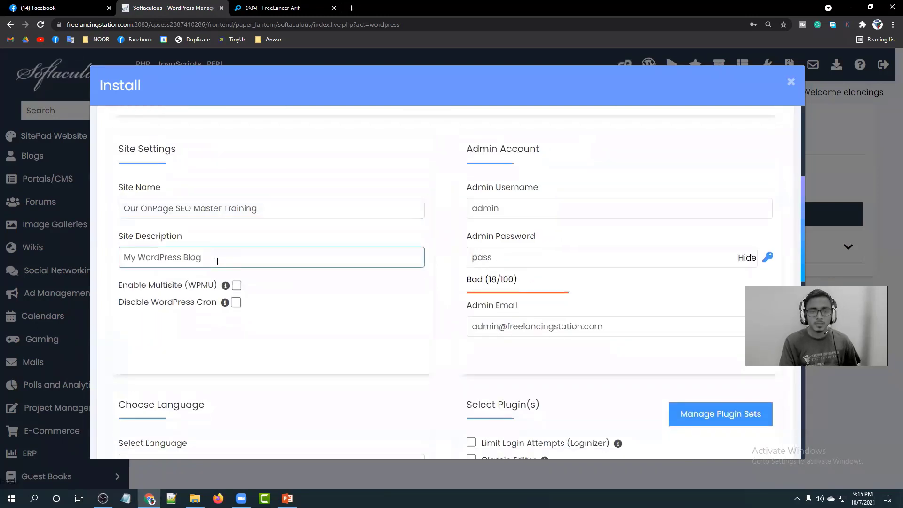
pyautogui.moveTo(218, 259); pyautogui.dragTo(123, 258)
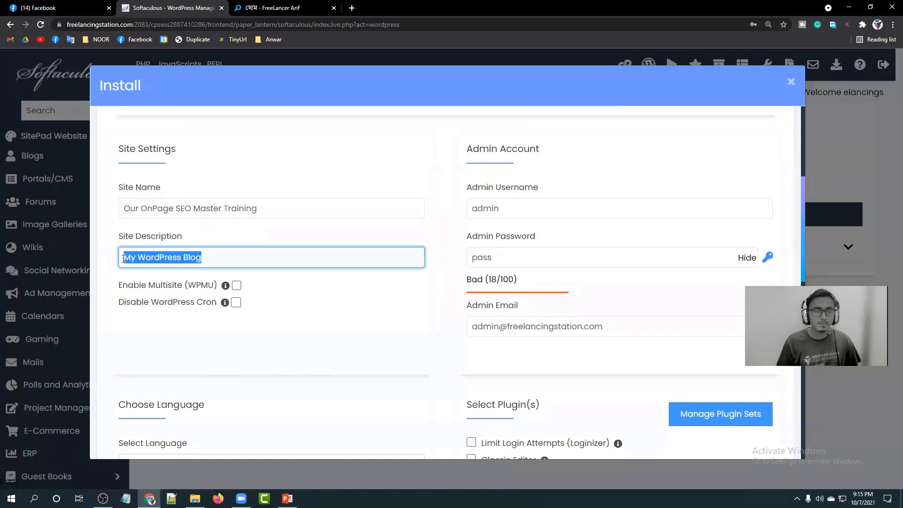
pyautogui.write('Le')
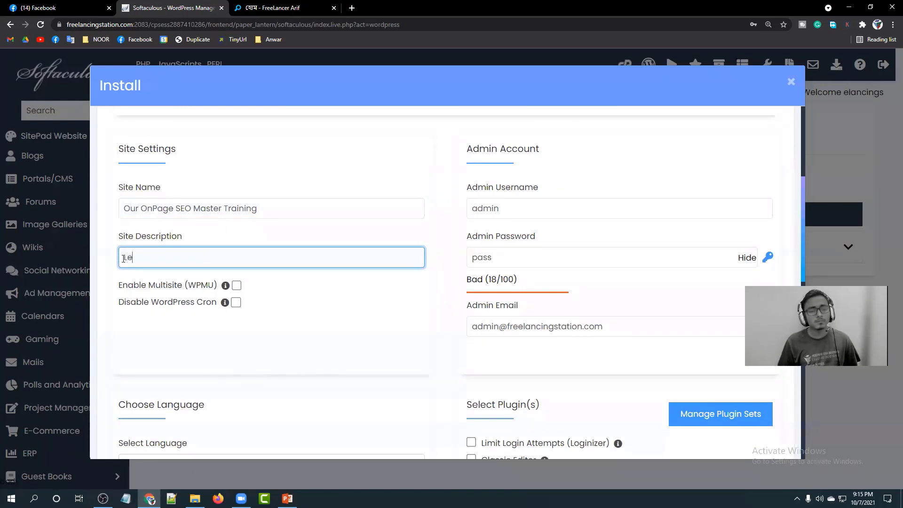
pyautogui.write('arn SEO')
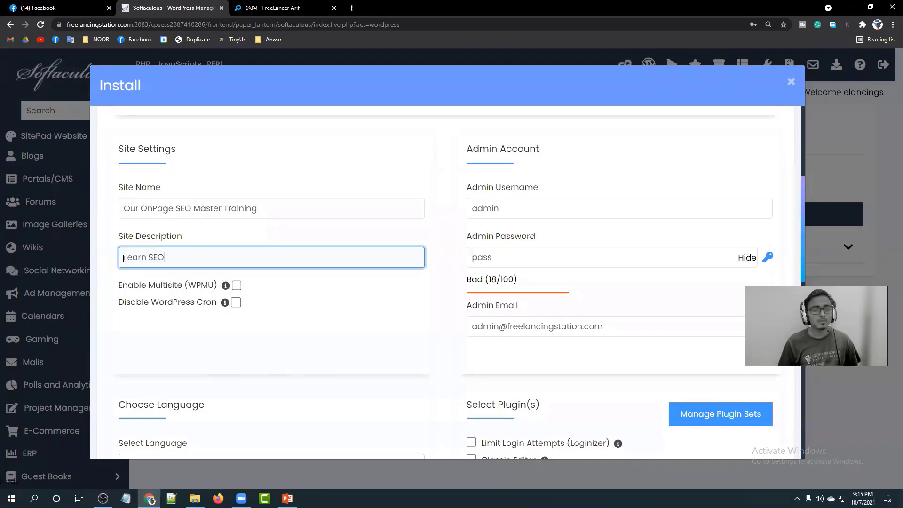
pyautogui.write(' Like a Pro')
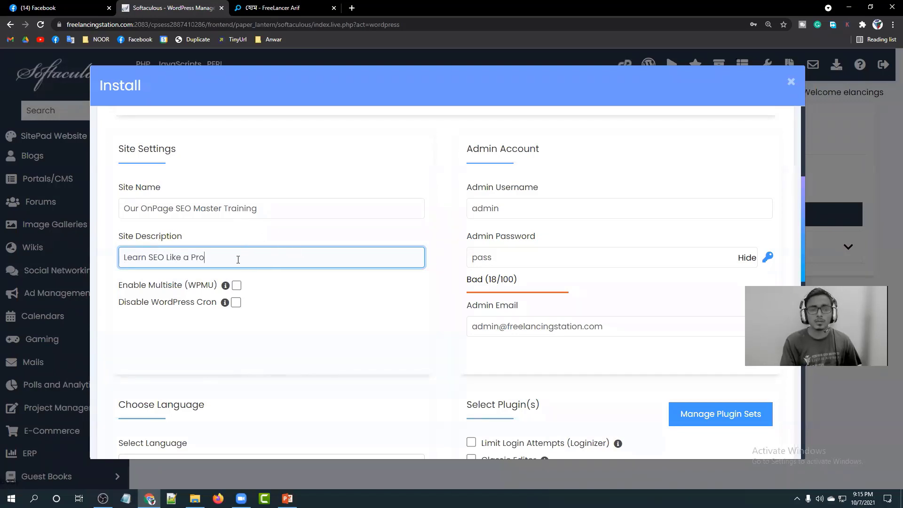
pyautogui.moveTo(203, 258); pyautogui.dragTo(122, 258)
pyautogui.click(261, 208)
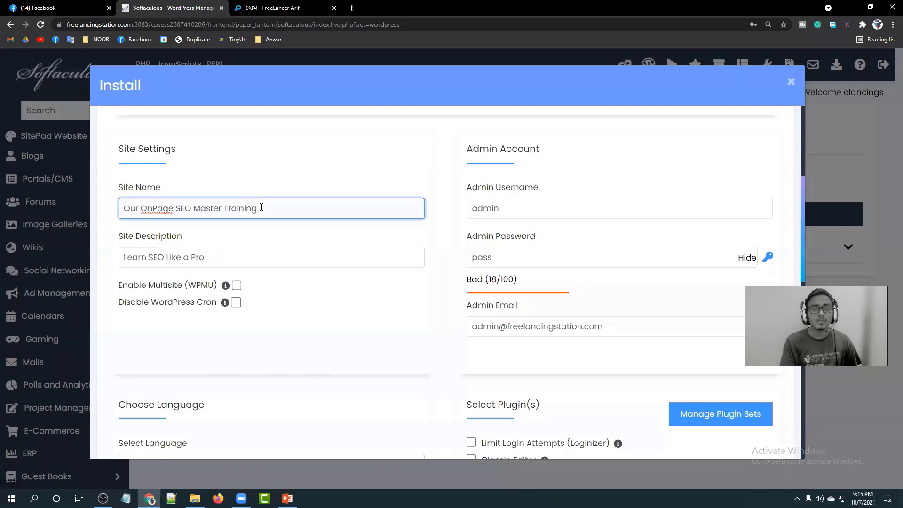
# Keep admin as the username and replace the admin password with a new strong one.
pyautogui.click(298, 230)
pyautogui.moveTo(520, 211); pyautogui.dragTo(471, 211)
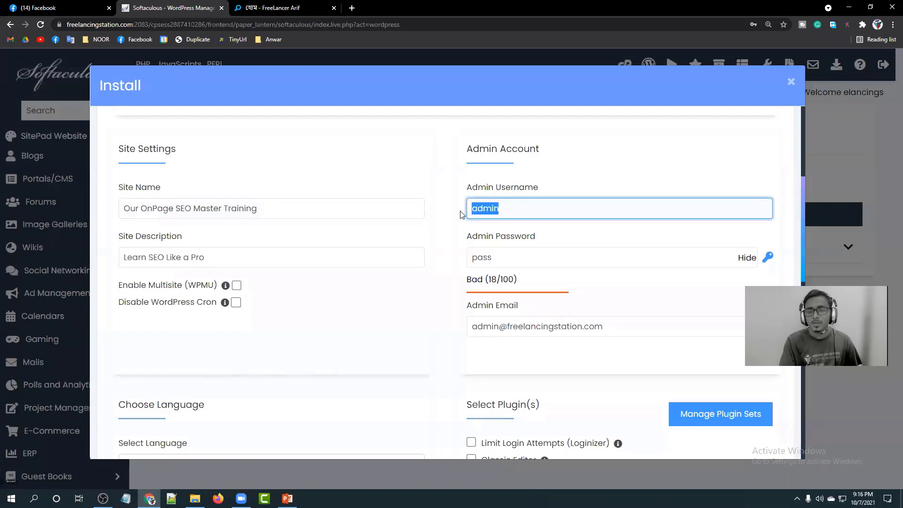
pyautogui.click(511, 208)
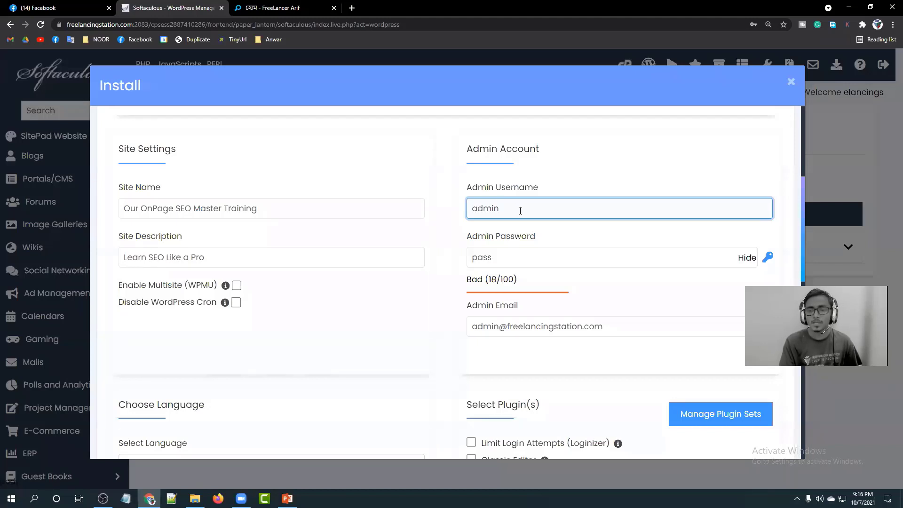
pyautogui.moveTo(520, 211); pyautogui.dragTo(467, 211)
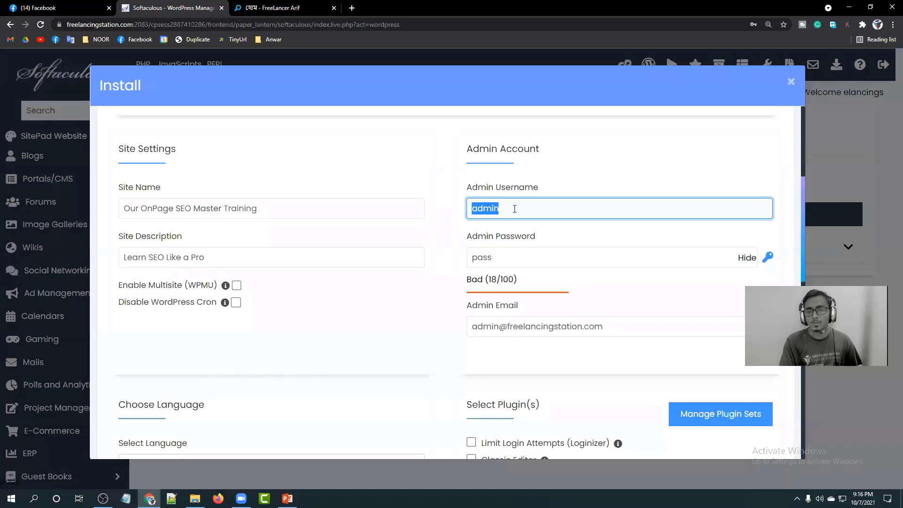
pyautogui.click(514, 209)
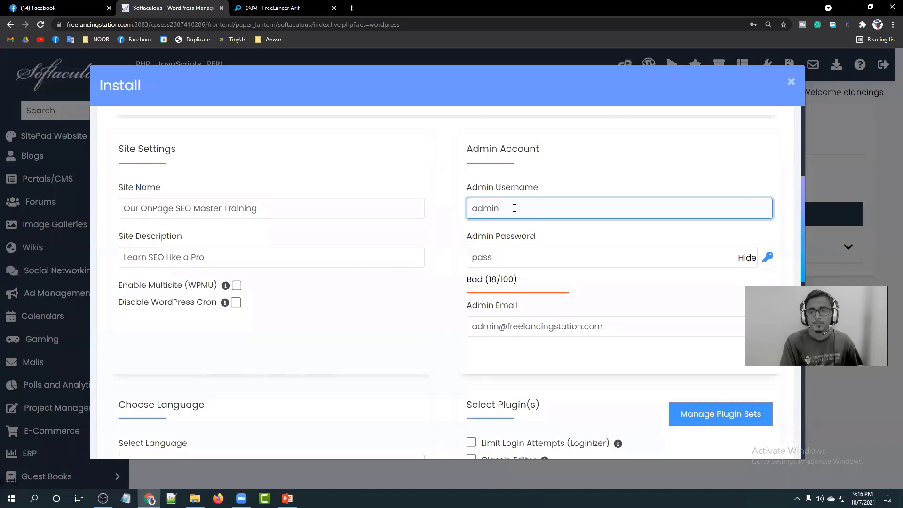
pyautogui.click(536, 257)
pyautogui.click(746, 258)
pyautogui.moveTo(494, 257); pyautogui.dragTo(454, 257)
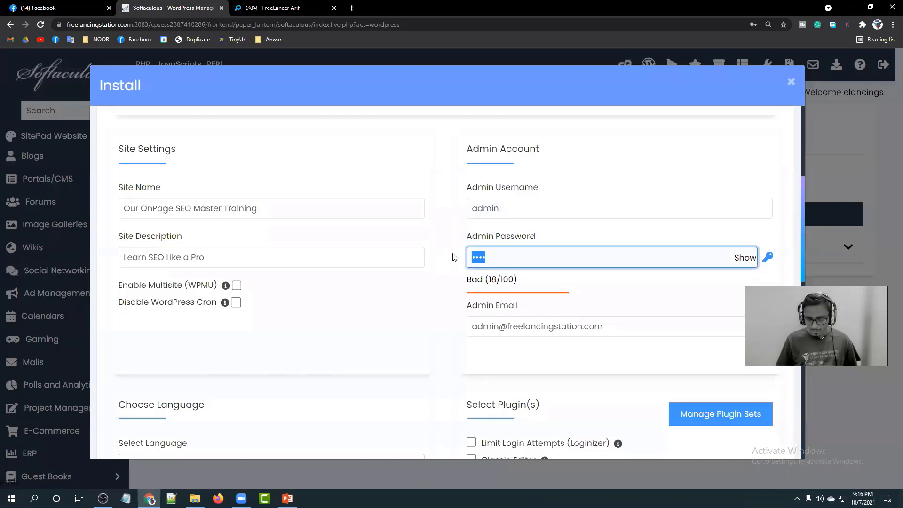
pyautogui.press('BackSpace')
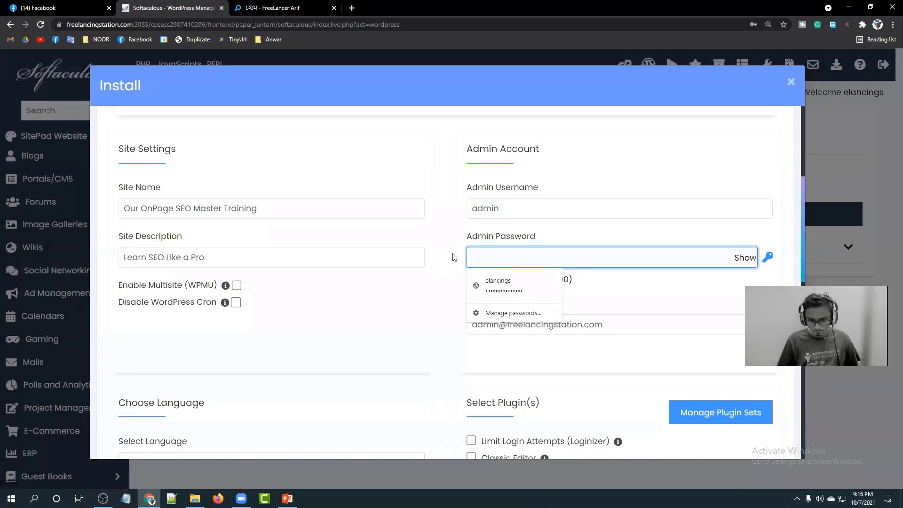
pyautogui.write('•••••••')
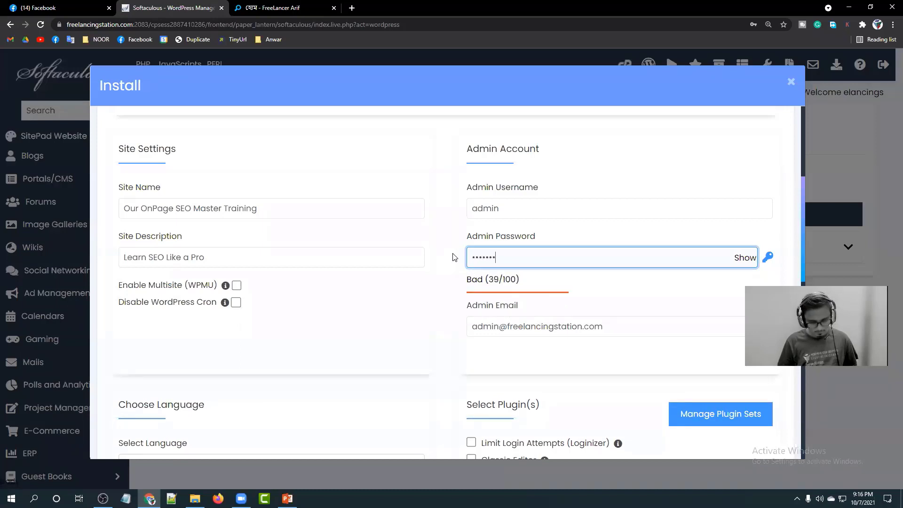
pyautogui.write('•••••')
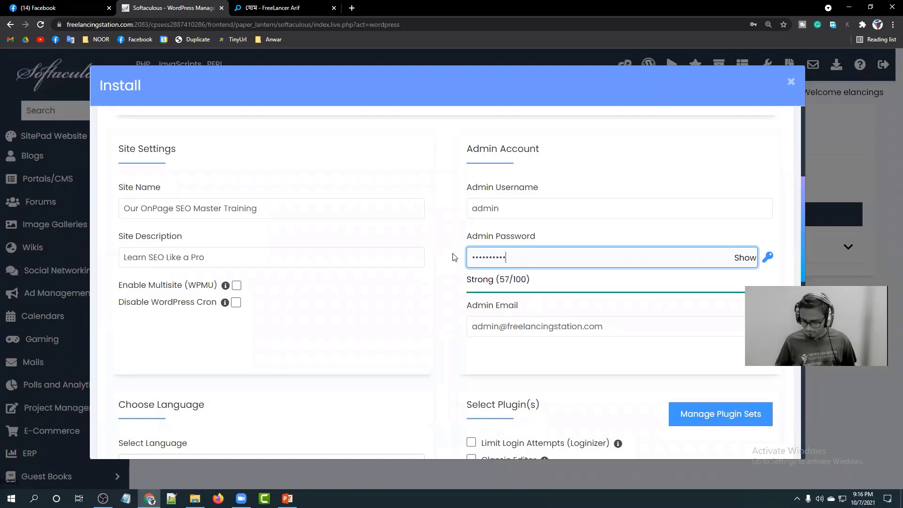
pyautogui.write('•')
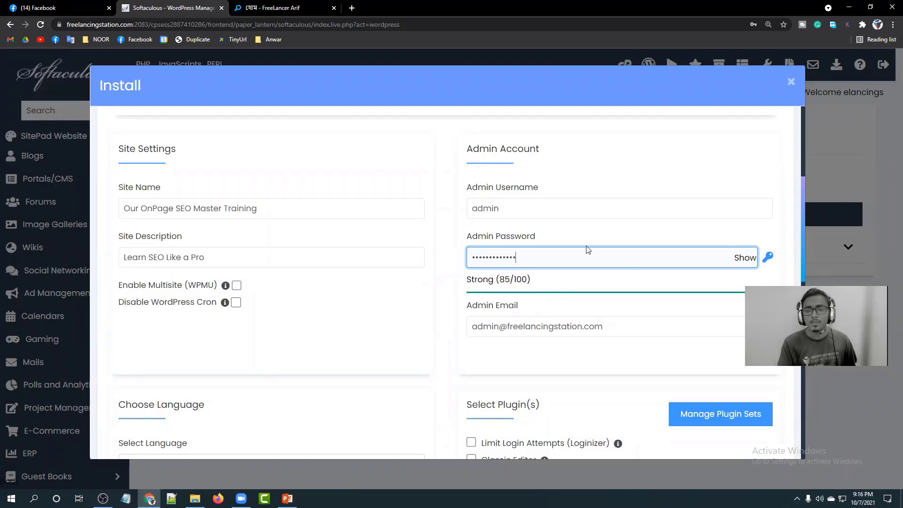
# Replace the admin e-mail with the owner's saved address from autofill.
pyautogui.scroll(-2, 588, 248)
pyautogui.click(557, 234)
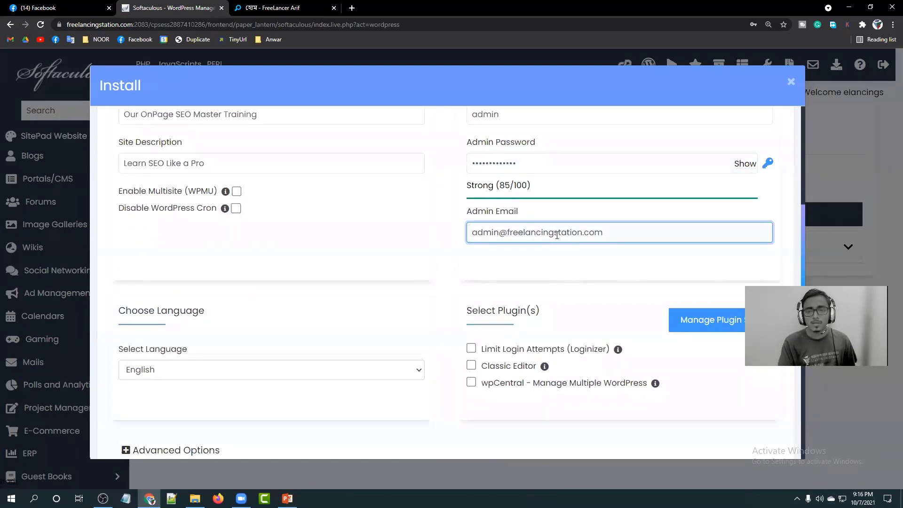
pyautogui.scroll(2, 555, 232)
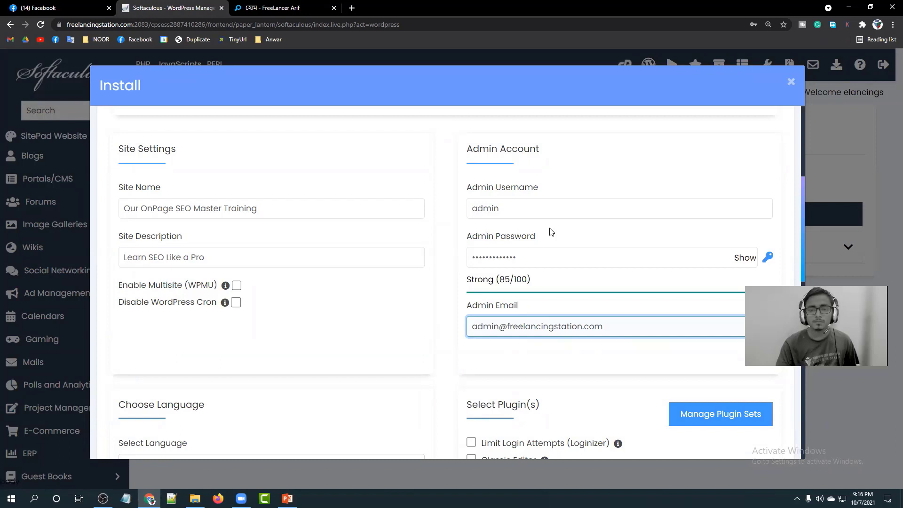
pyautogui.scroll(-1, 492, 281)
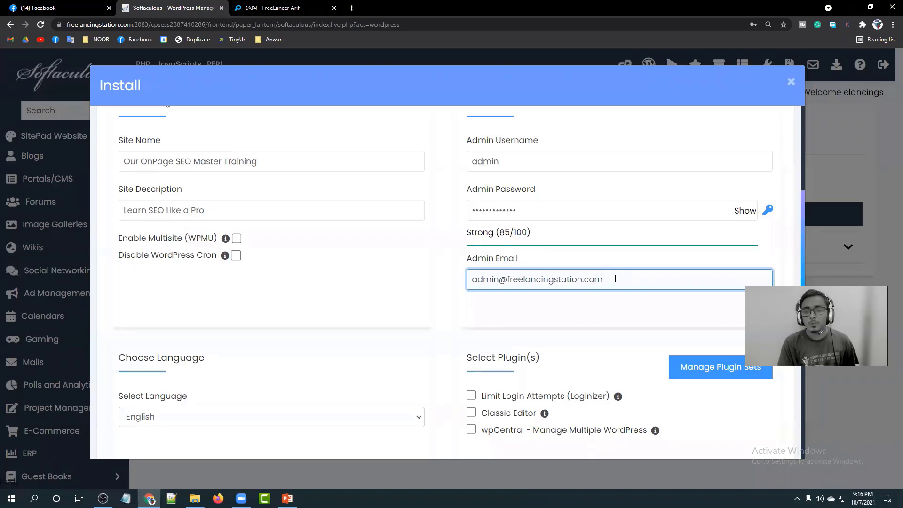
pyautogui.scroll(-1, 615, 278)
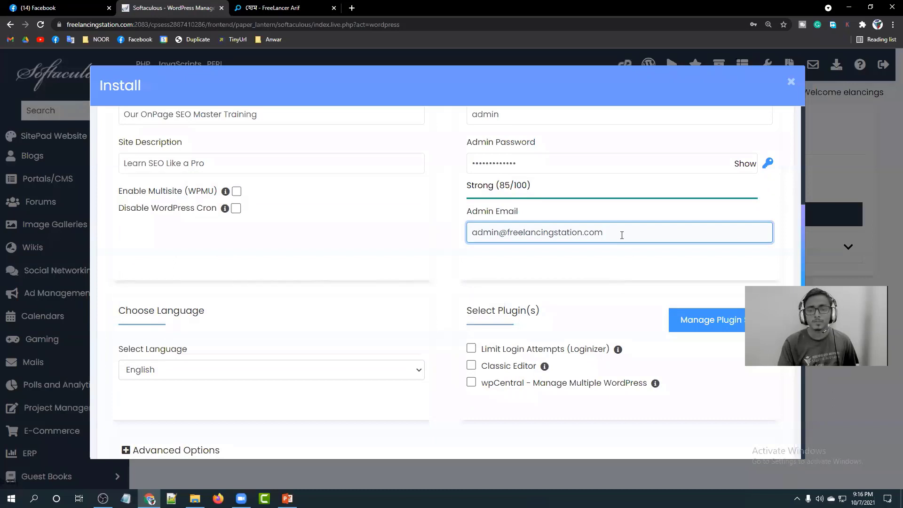
pyautogui.moveTo(619, 233); pyautogui.dragTo(461, 237)
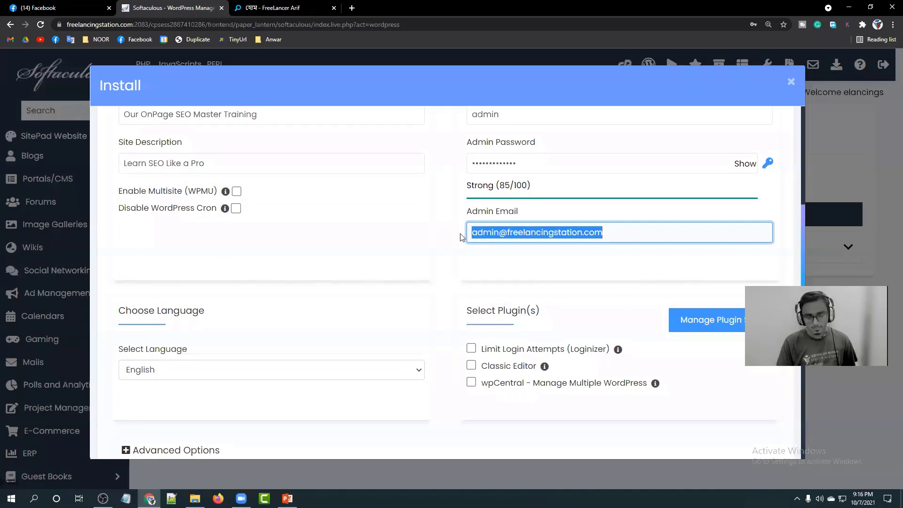
pyautogui.write('free')
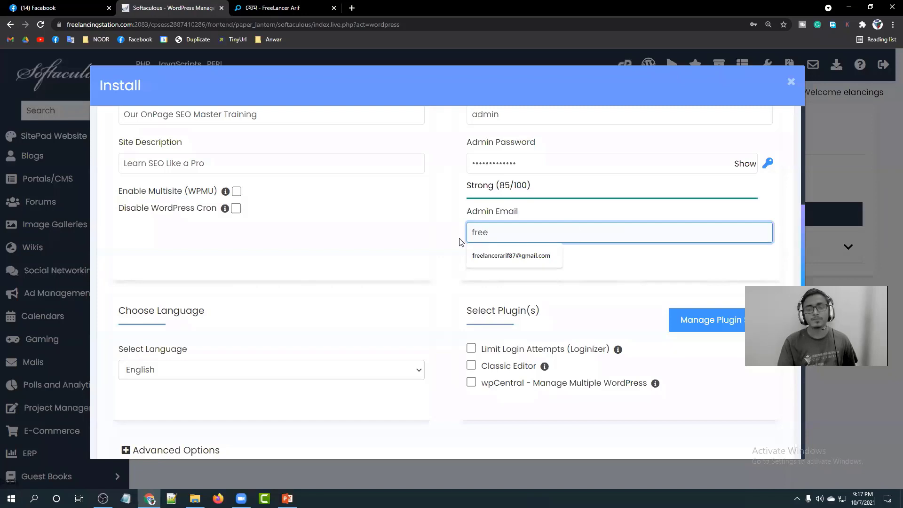
pyautogui.click(491, 258)
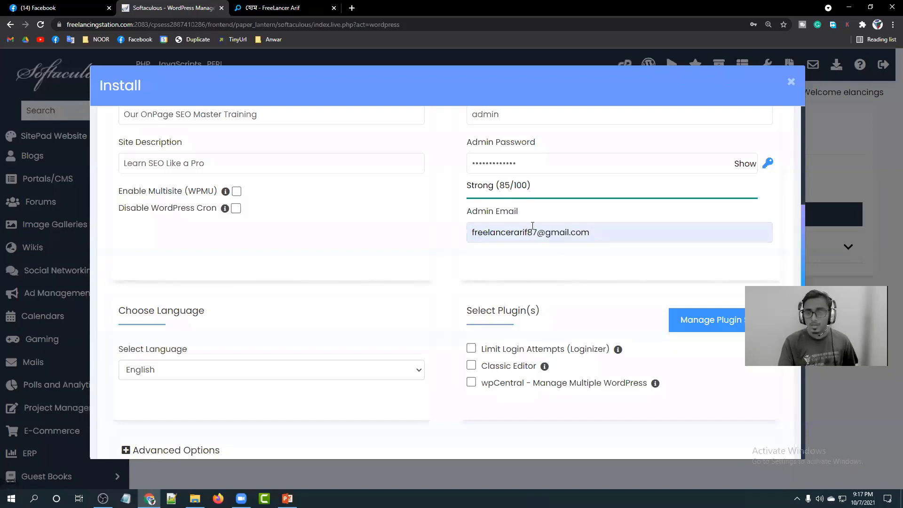
pyautogui.scroll(-2, 510, 249)
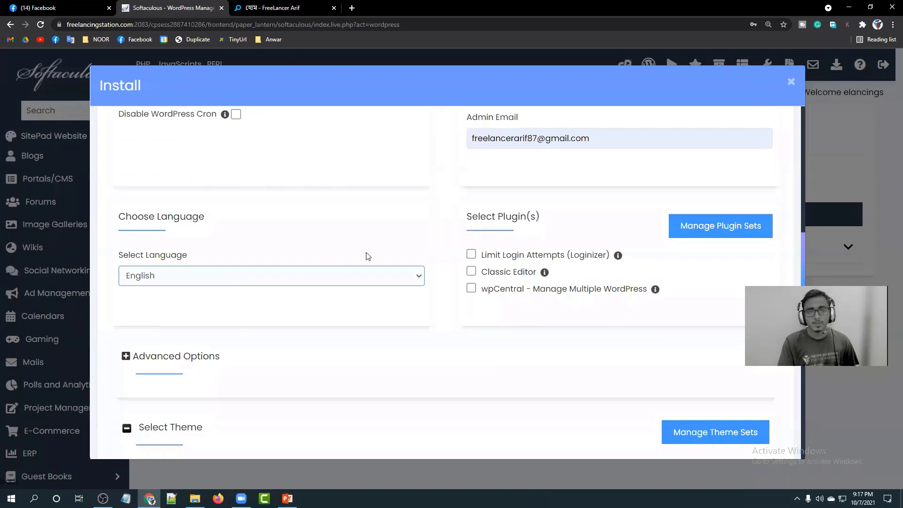
# Autofill the admin's e-mail in 'Email installation details to' and start the WordPress install.
pyautogui.scroll(-1, 358, 258)
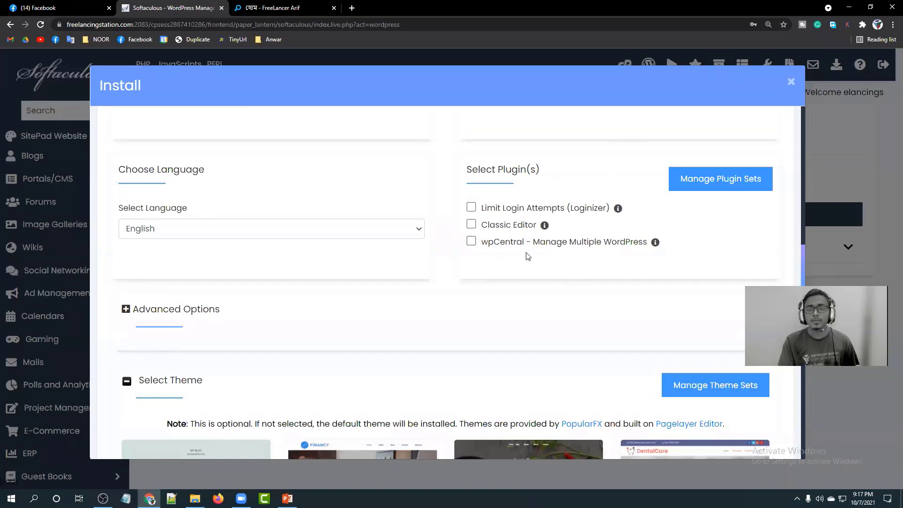
pyautogui.scroll(-2, 484, 282)
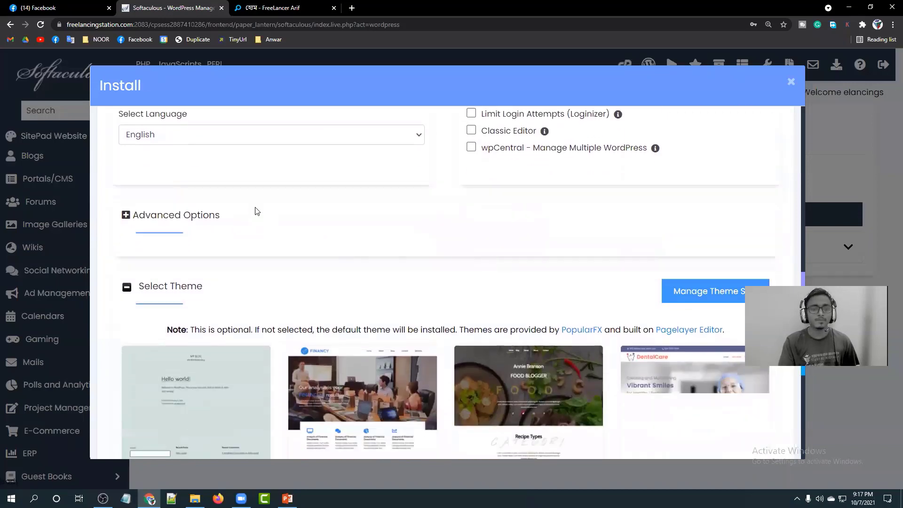
pyautogui.scroll(-5, 340, 247)
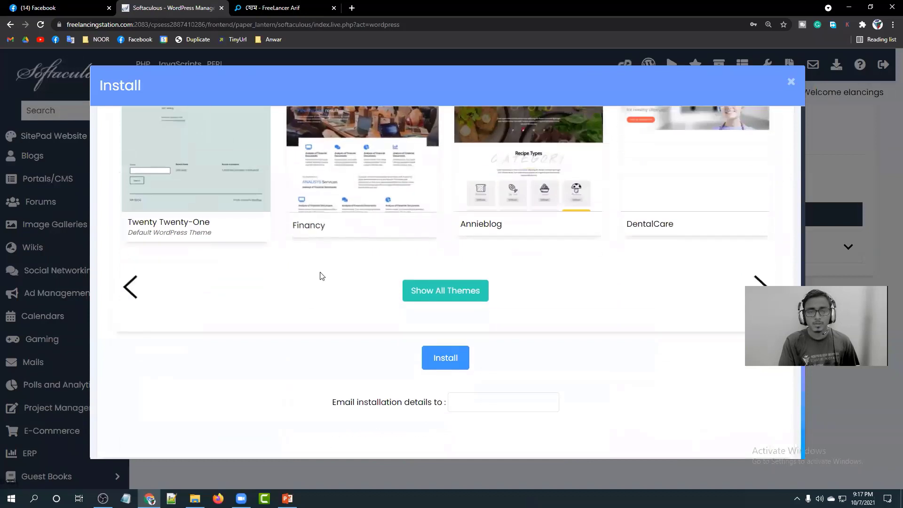
pyautogui.click(467, 399)
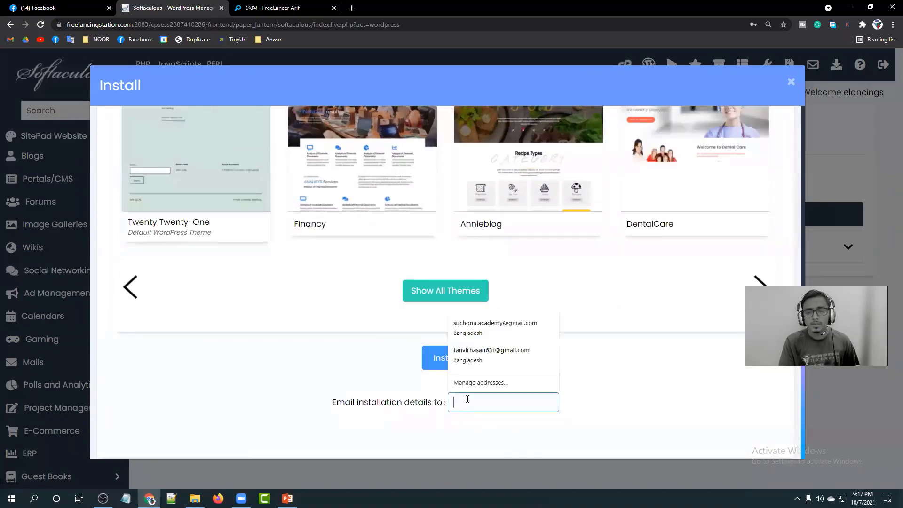
pyautogui.write('free')
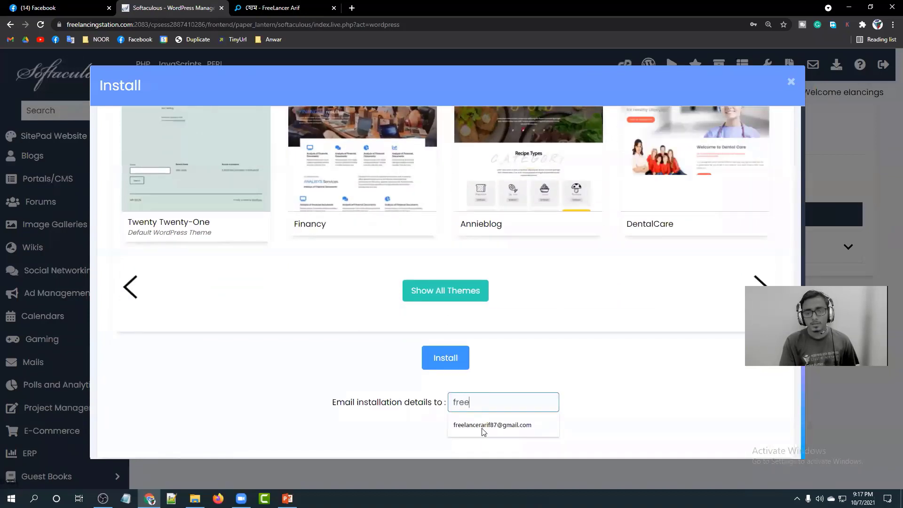
pyautogui.click(481, 429)
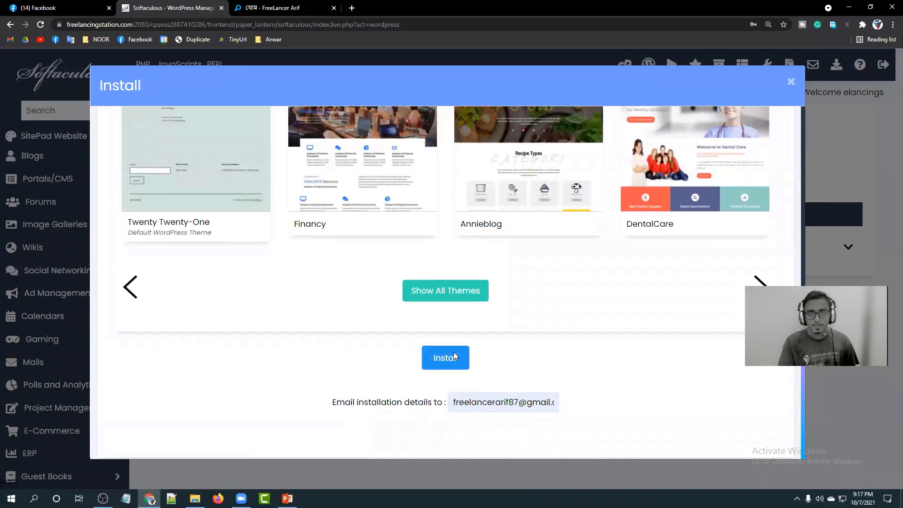
pyautogui.click(454, 357)
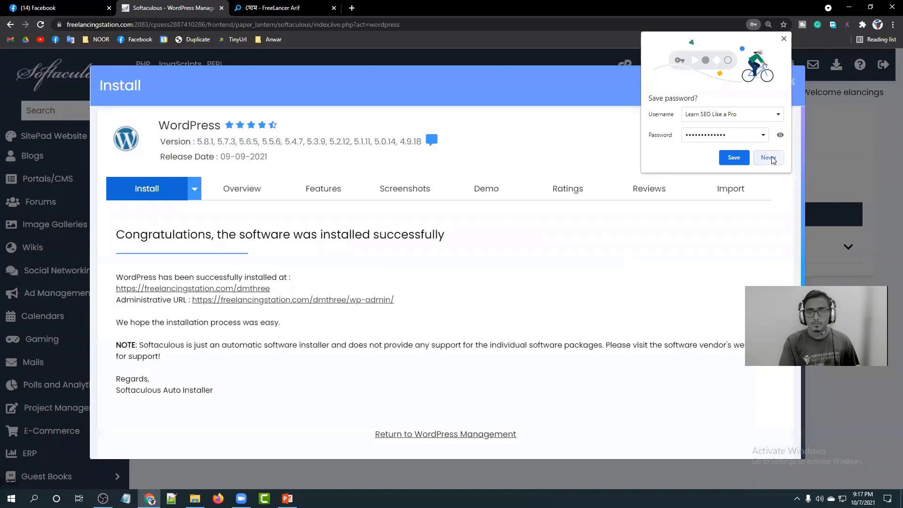
# Decline saving the password and open freelancingstation.com/dmthree in a new tab from the success message.
pyautogui.click(771, 159)
pyautogui.scroll(-1, 405, 202)
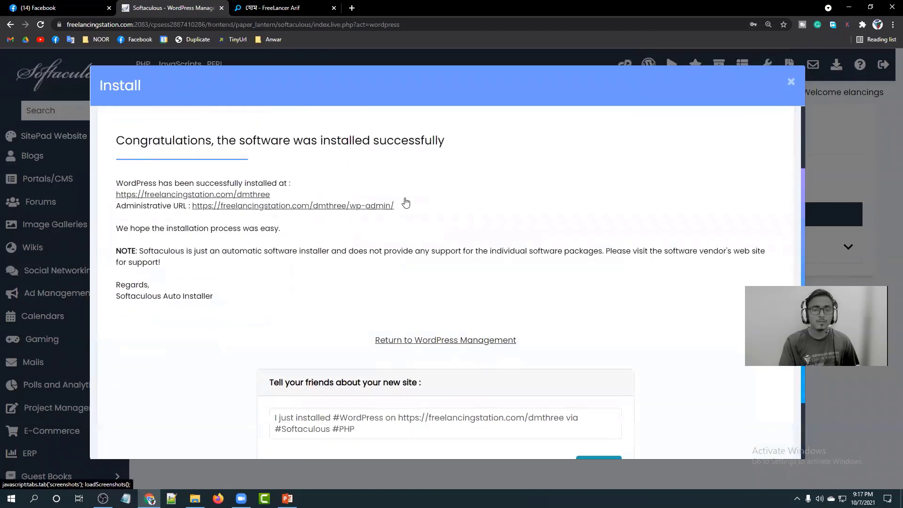
pyautogui.scroll(1, 296, 225)
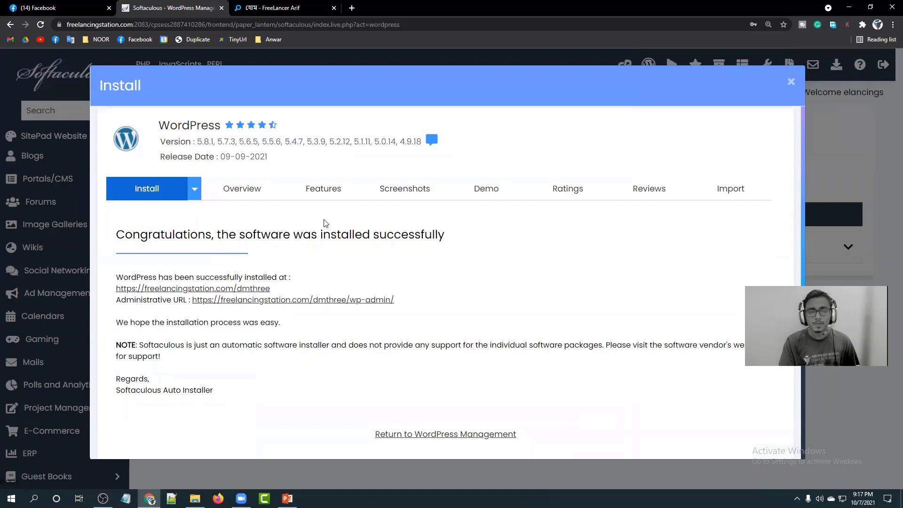
pyautogui.scroll(-2, 276, 269)
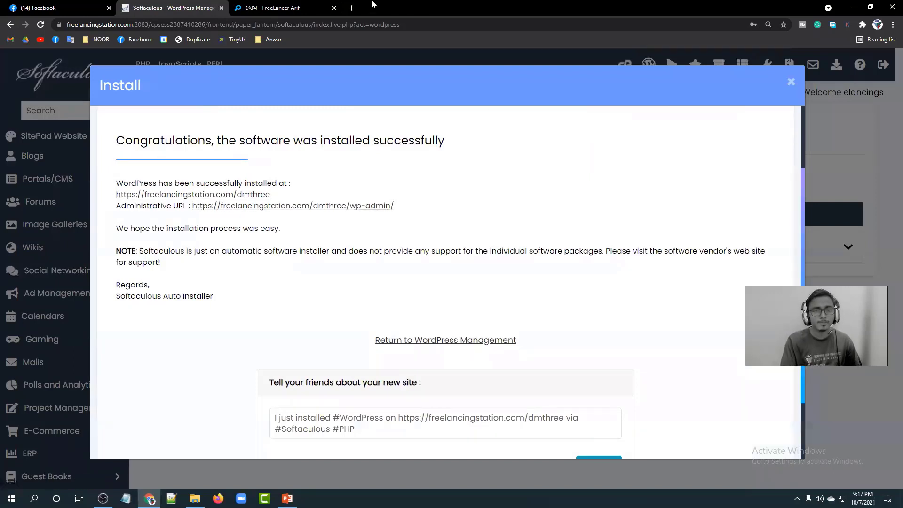
pyautogui.rightClick(246, 196)
pyautogui.click(266, 200)
# View the new site's Hello world! homepage in its tab.
pyautogui.click(278, 7)
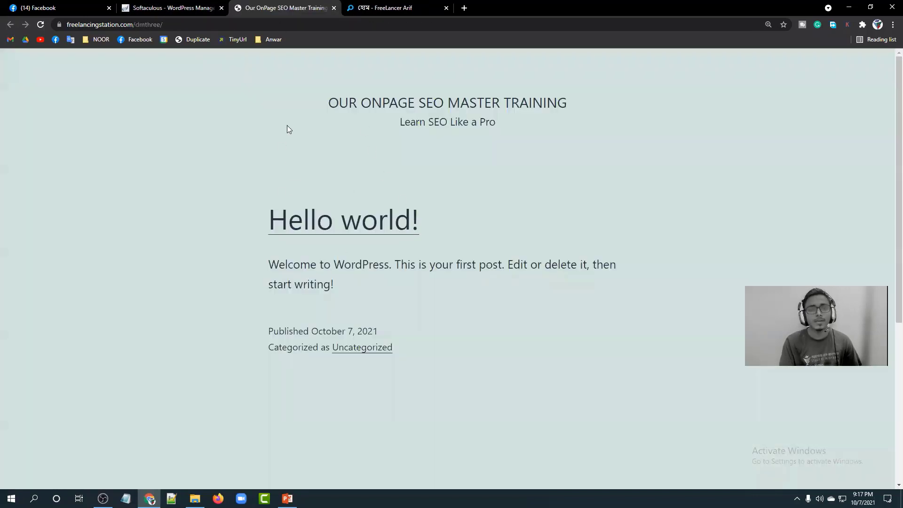
pyautogui.moveTo(398, 319); pyautogui.dragTo(411, 347)
pyautogui.click(331, 102)
pyautogui.click(434, 352)
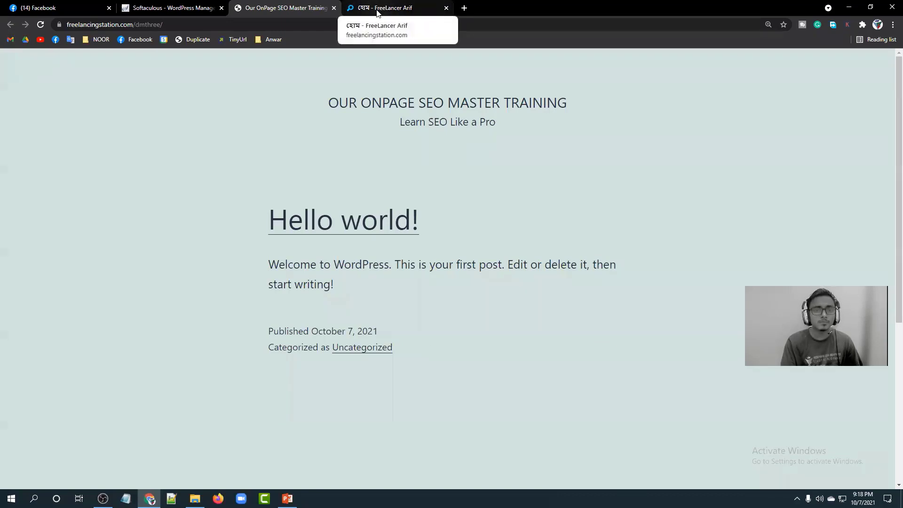
# Open the Administrative URL from the Softaculous success message in a new tab and switch to it.
pyautogui.click(179, 8)
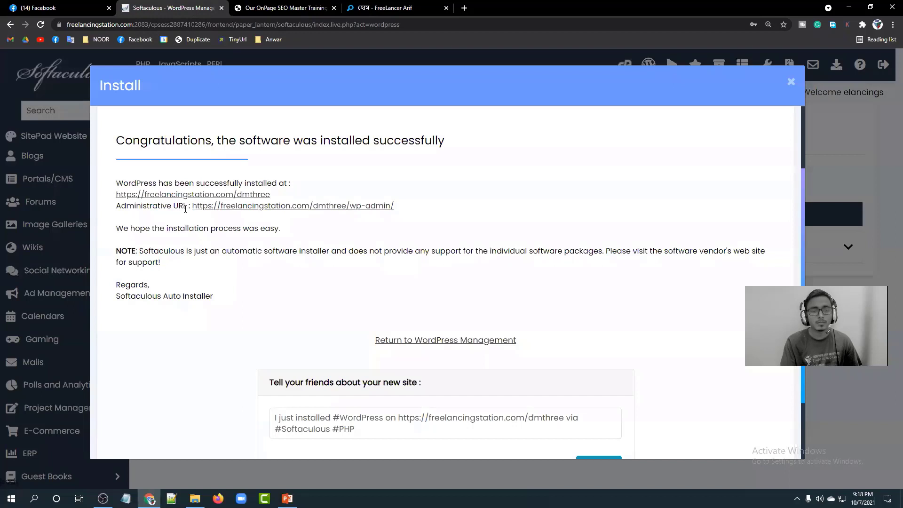
pyautogui.moveTo(188, 206); pyautogui.dragTo(434, 210)
pyautogui.click(433, 210)
pyautogui.rightClick(335, 207)
pyautogui.click(355, 211)
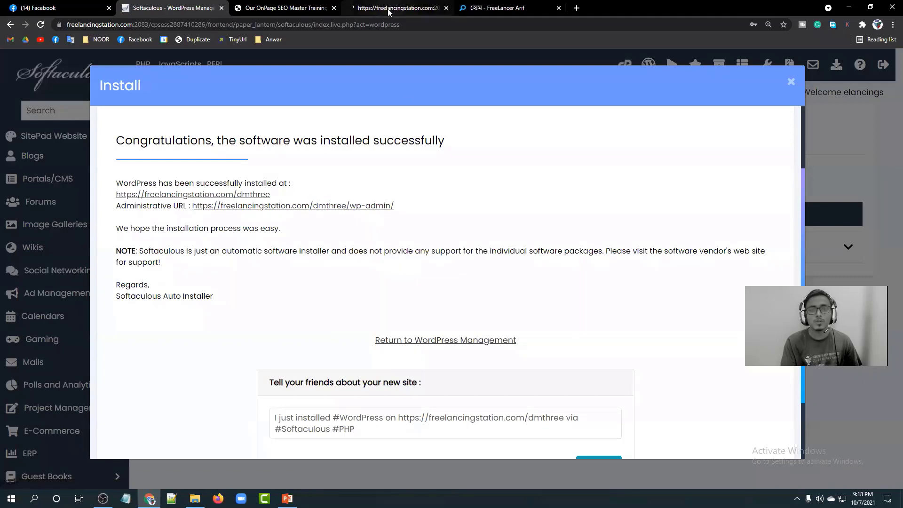
pyautogui.click(359, 8)
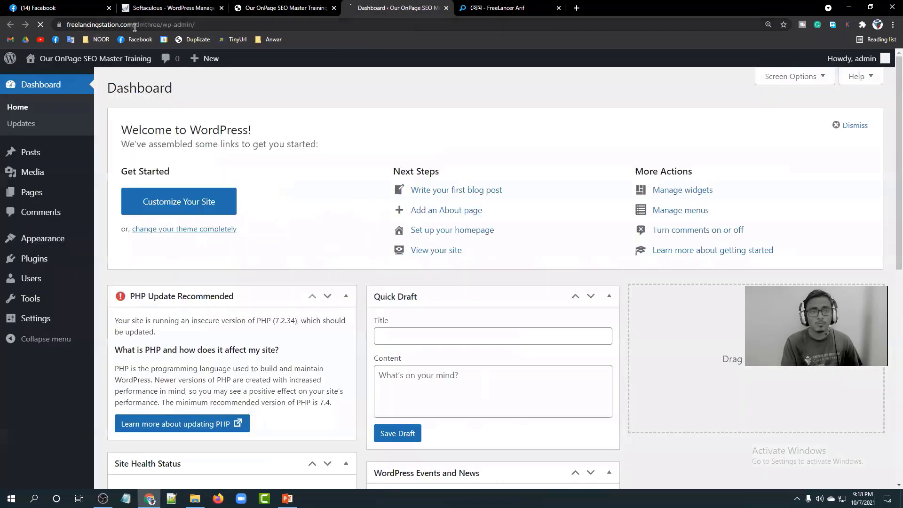
# Highlight the domain, dmthree folder and wp-admin parts of the admin address, then return to Softaculous.
pyautogui.moveTo(136, 25); pyautogui.dragTo(161, 25)
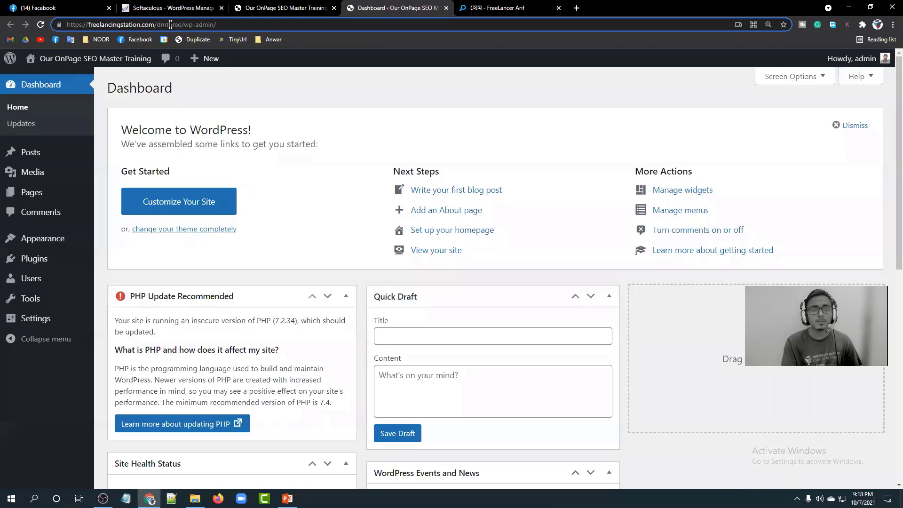
pyautogui.moveTo(216, 24); pyautogui.dragTo(187, 25)
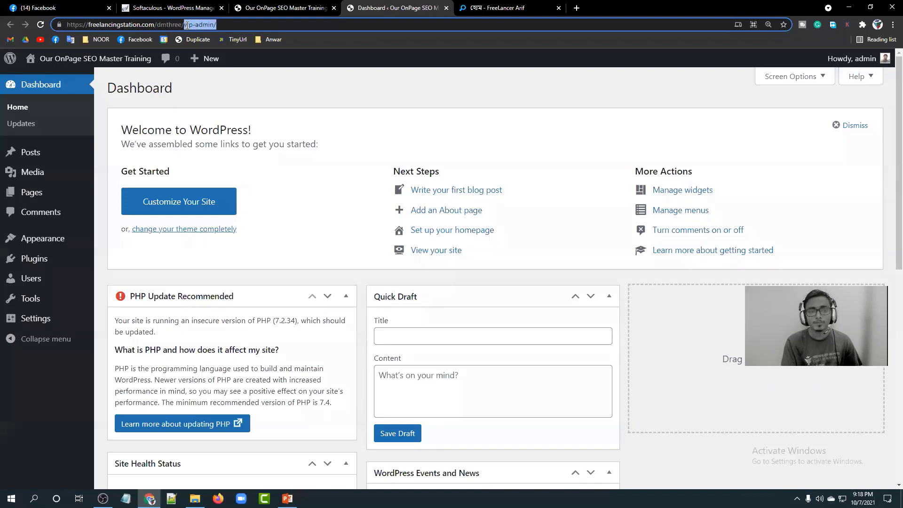
pyautogui.click(186, 24)
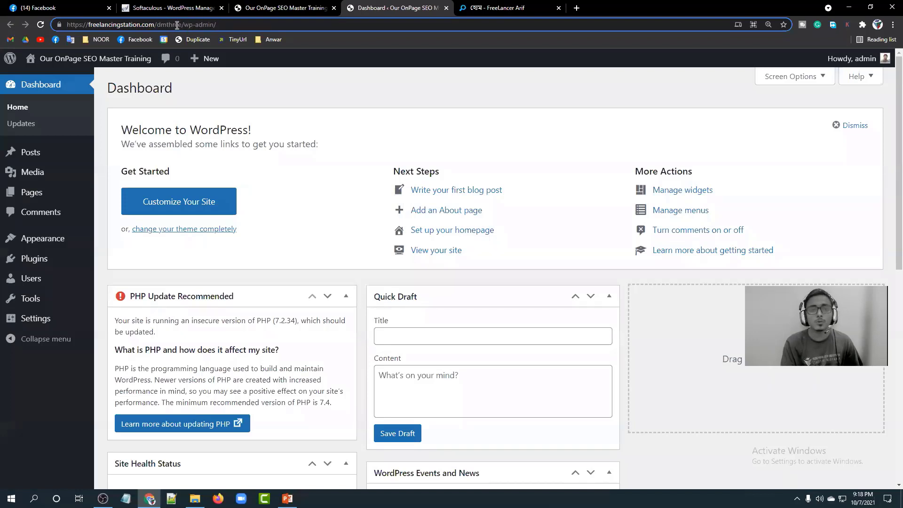
pyautogui.moveTo(184, 25); pyautogui.dragTo(159, 26)
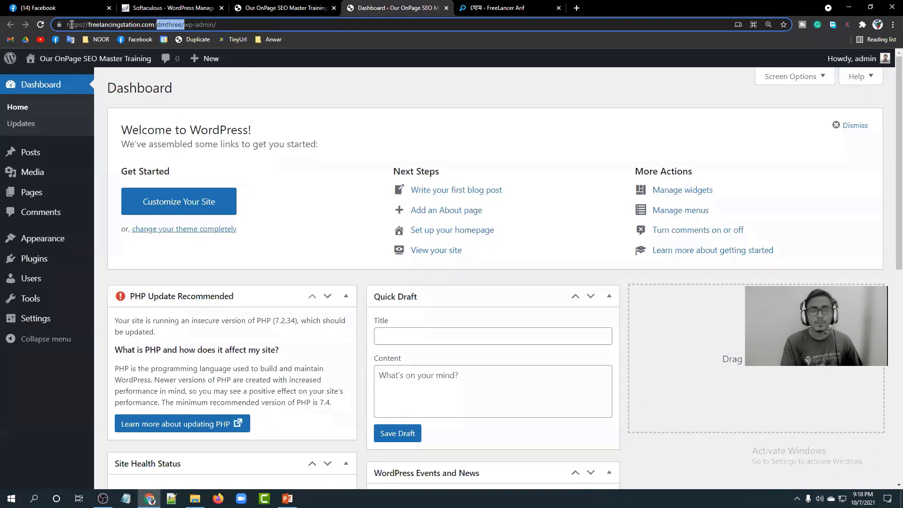
pyautogui.moveTo(70, 25); pyautogui.dragTo(158, 25)
pyautogui.click(226, 22)
pyautogui.click(294, 89)
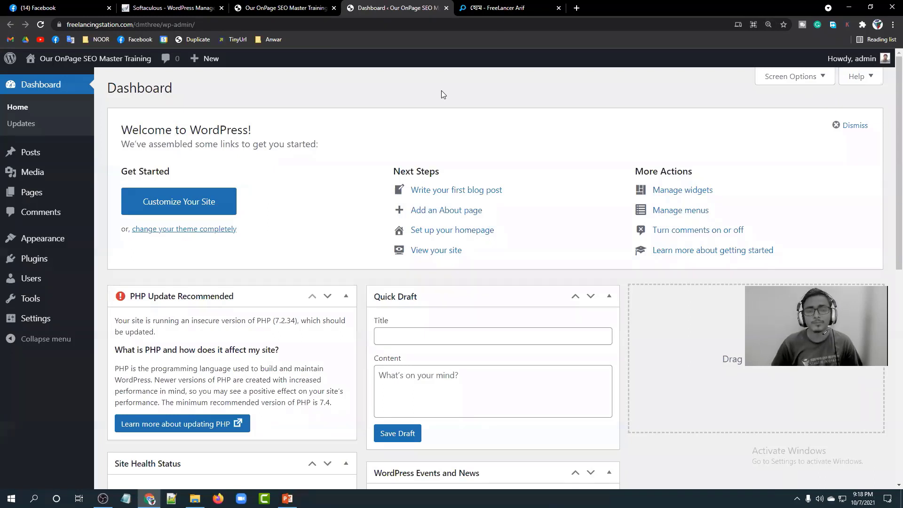
pyautogui.hotkey('ctrl', '2')
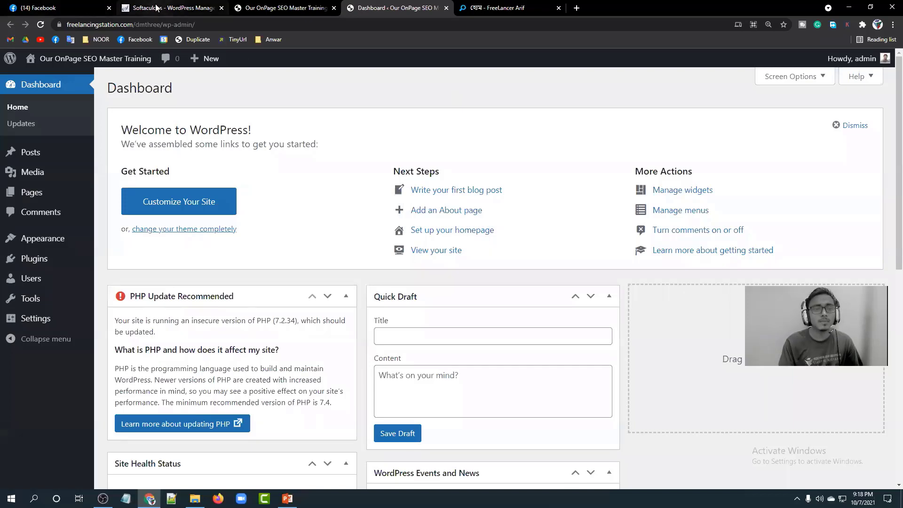
# Close the install-success message and go to the cPanel home page.
pyautogui.click(791, 81)
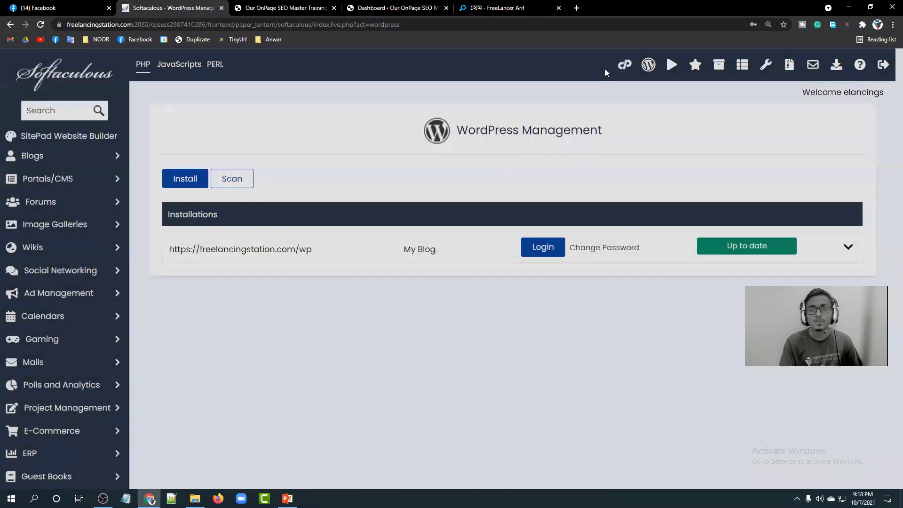
pyautogui.click(627, 66)
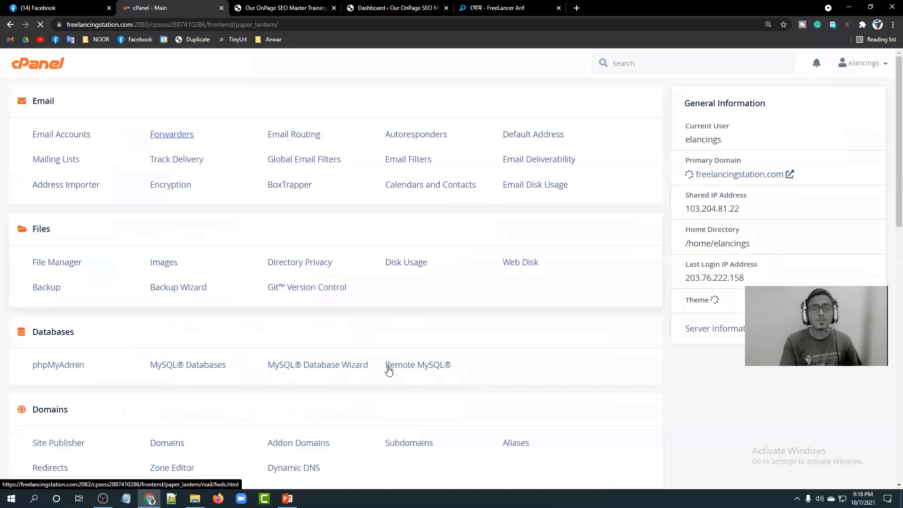
pyautogui.scroll(-12, 452, 244)
pyautogui.scroll(12, 234, 289)
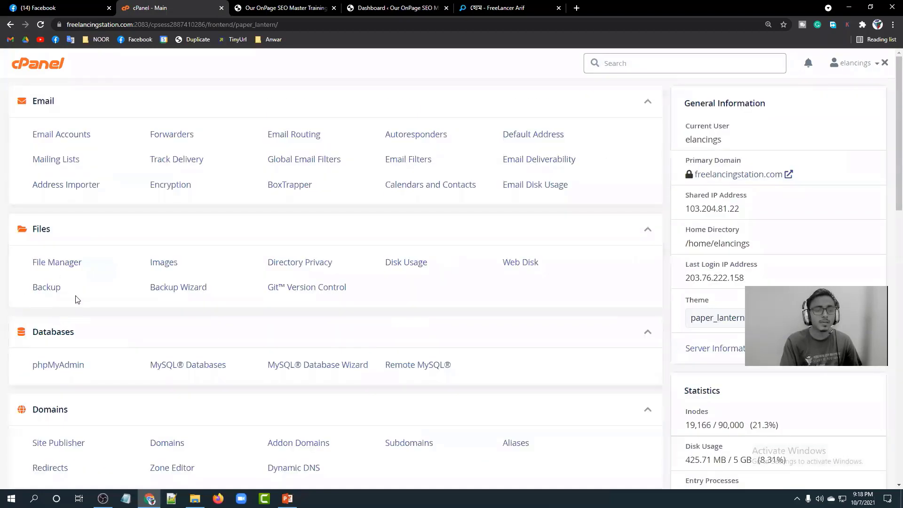
# Open public_html/dmthree in File Manager to show the WordPress files, then return to the Dashboard.
pyautogui.click(54, 262)
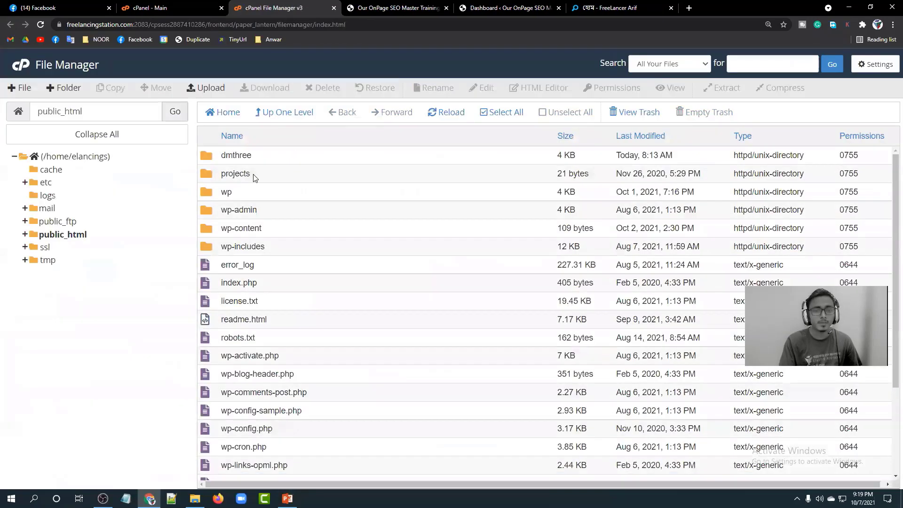
pyautogui.scroll(-1, 284, 209)
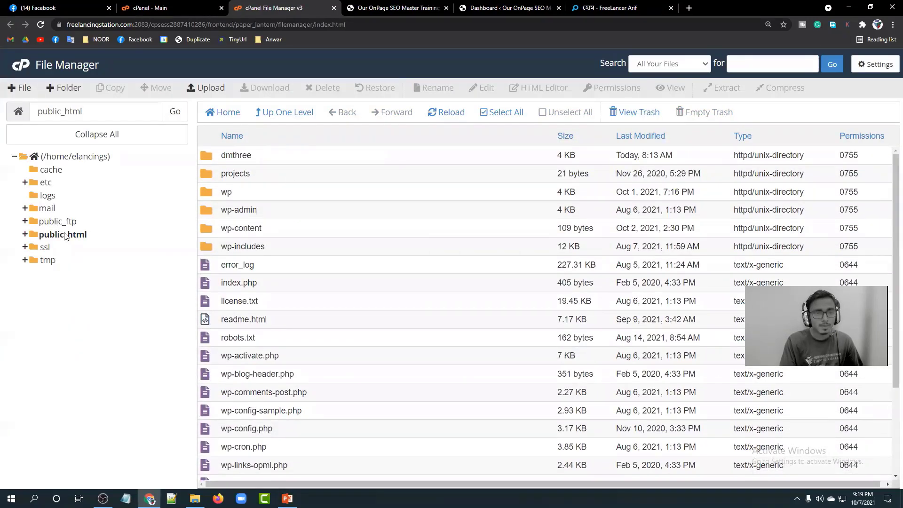
pyautogui.scroll(-3, 287, 219)
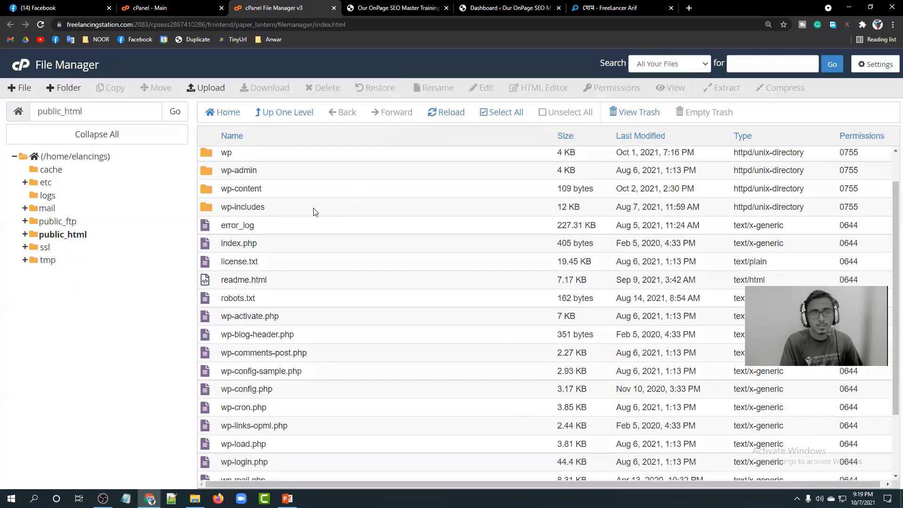
pyautogui.scroll(3, 301, 251)
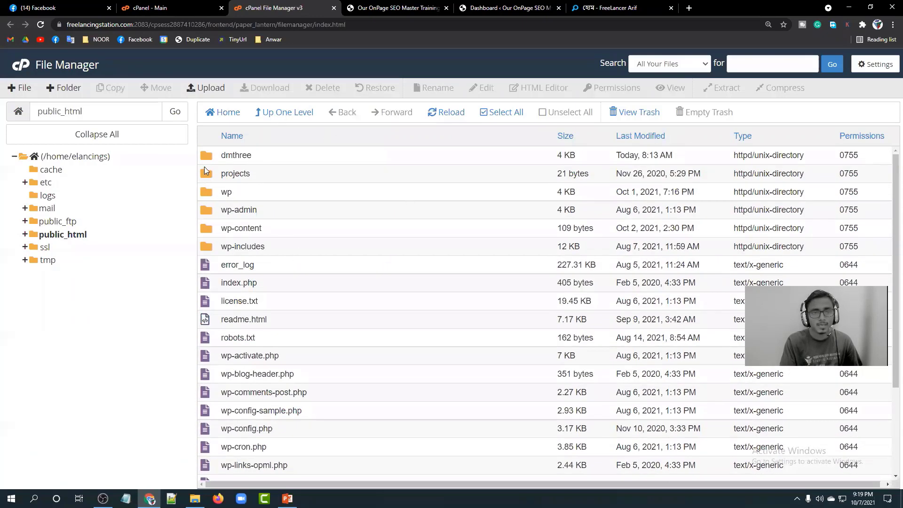
pyautogui.doubleClick(210, 158)
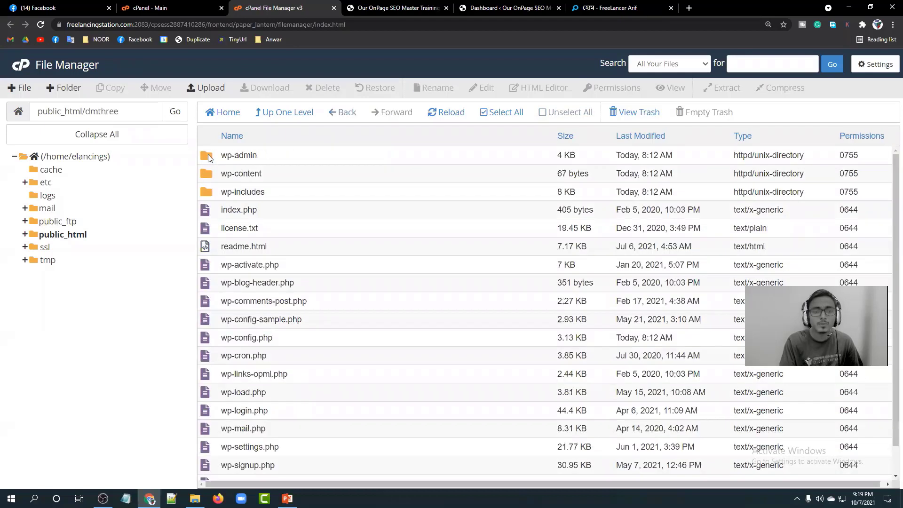
pyautogui.scroll(-1, 287, 188)
pyautogui.scroll(1, 330, 295)
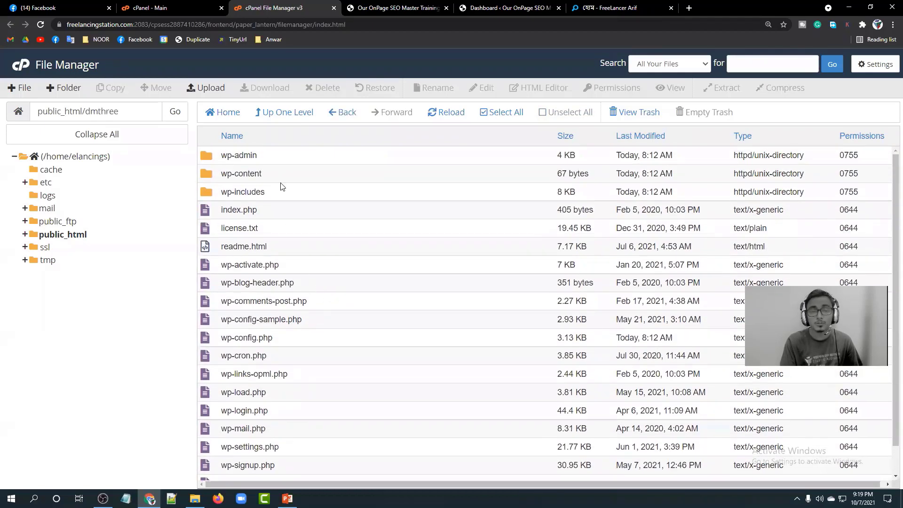
pyautogui.click(510, 8)
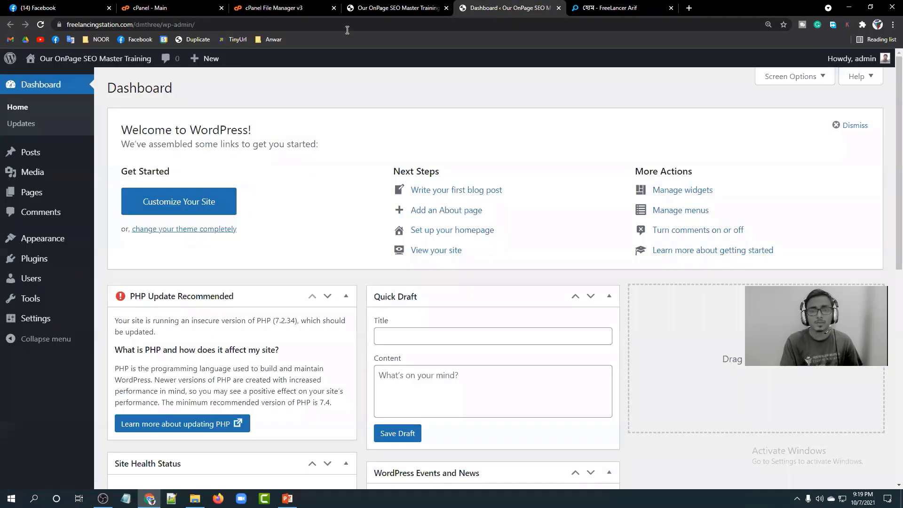
# Highlight the site title 'Our OnPage SEO Master Training' and tagline 'Learn SEO Like a Pro'.
pyautogui.click(370, 12)
pyautogui.moveTo(334, 109); pyautogui.dragTo(577, 103)
pyautogui.click(575, 101)
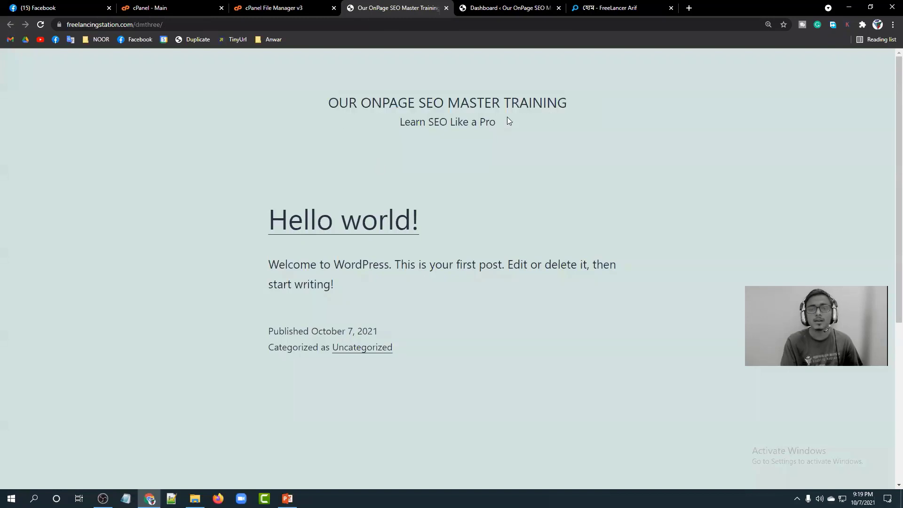
pyautogui.moveTo(501, 124); pyautogui.dragTo(402, 125)
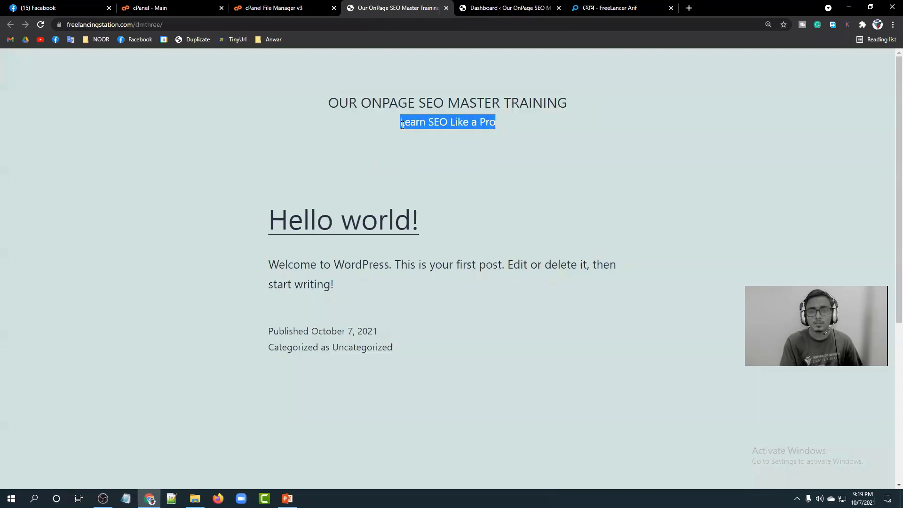
pyautogui.click(402, 124)
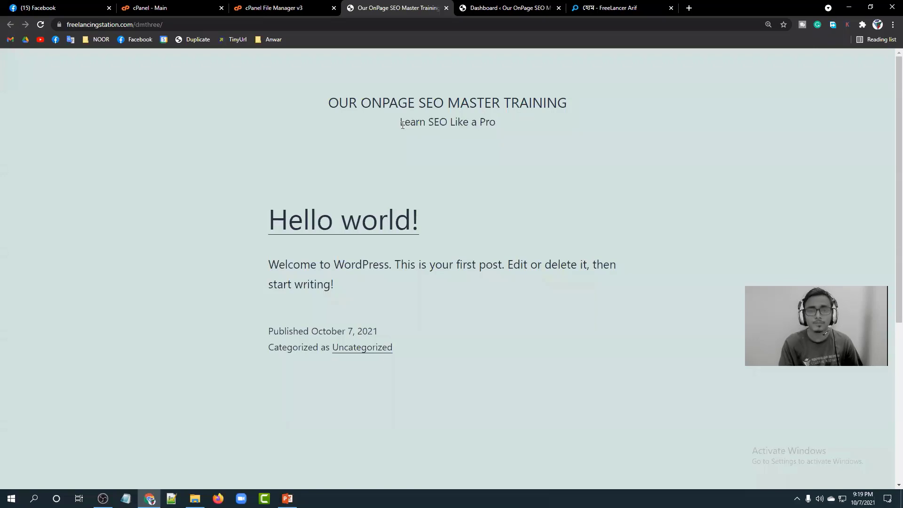
# Close the cPanel Main and File Manager tabs and bring Notepad forward.
pyautogui.click(221, 8)
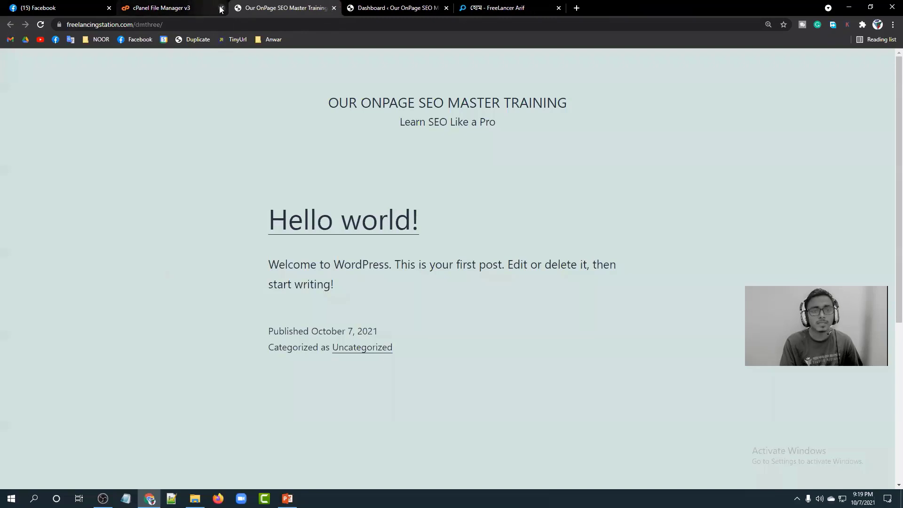
pyautogui.click(221, 8)
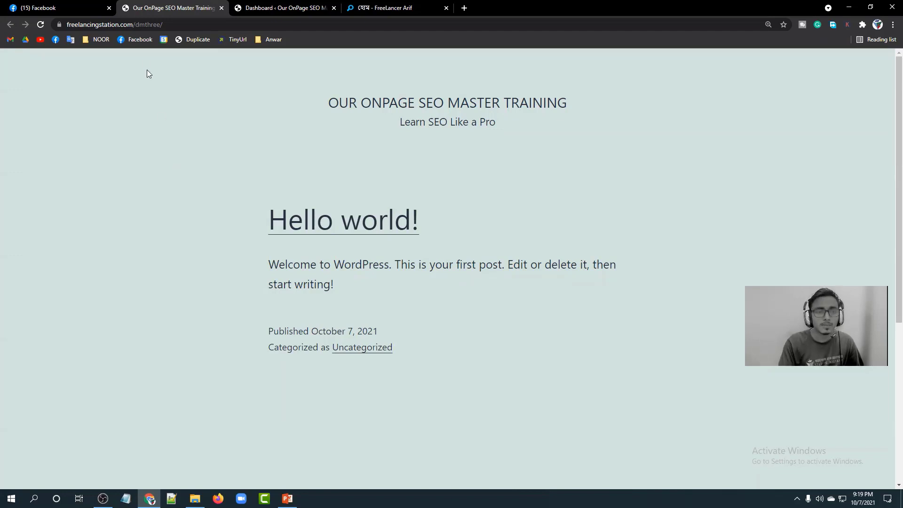
pyautogui.click(125, 499)
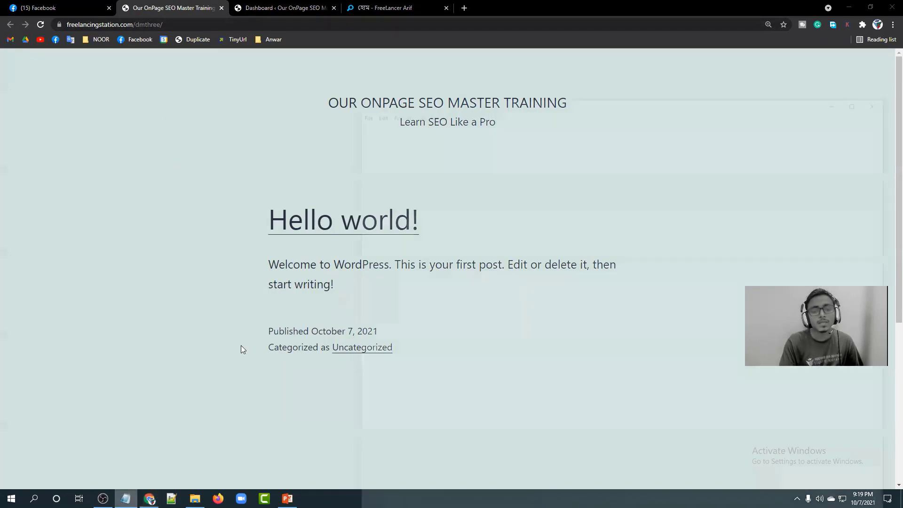
pyautogui.write('https:')
pyautogui.press('BackSpace')
pyautogui.press('BackSpace')
pyautogui.press('BackSpace')
pyautogui.write('ps://domain.com')
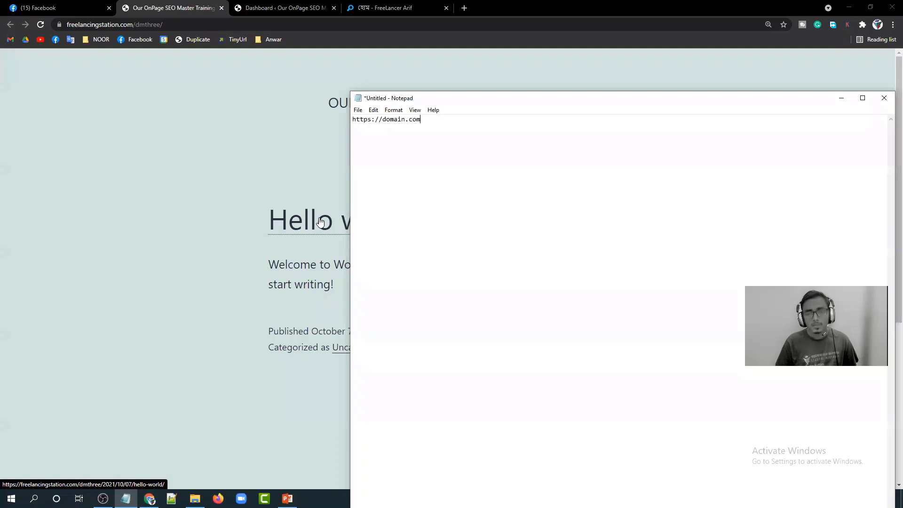
pyautogui.write('/wp-admin  ')
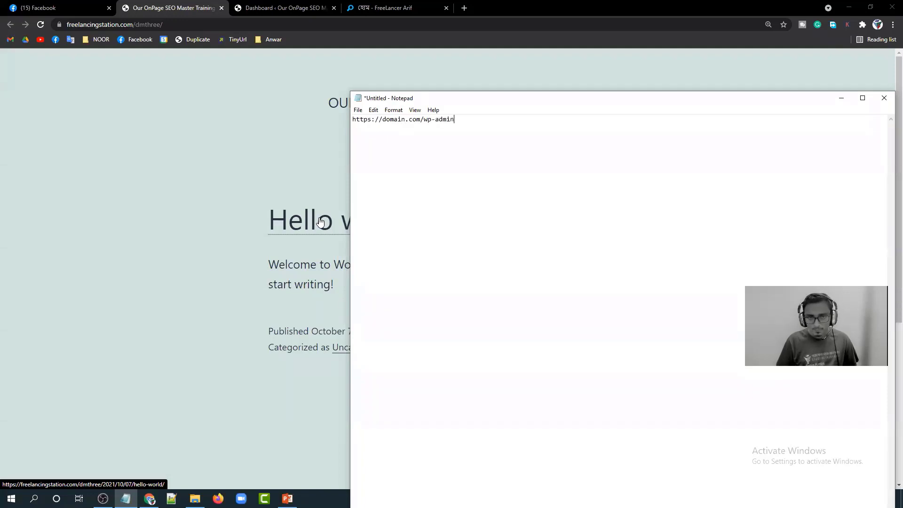
pyautogui.write('user:')
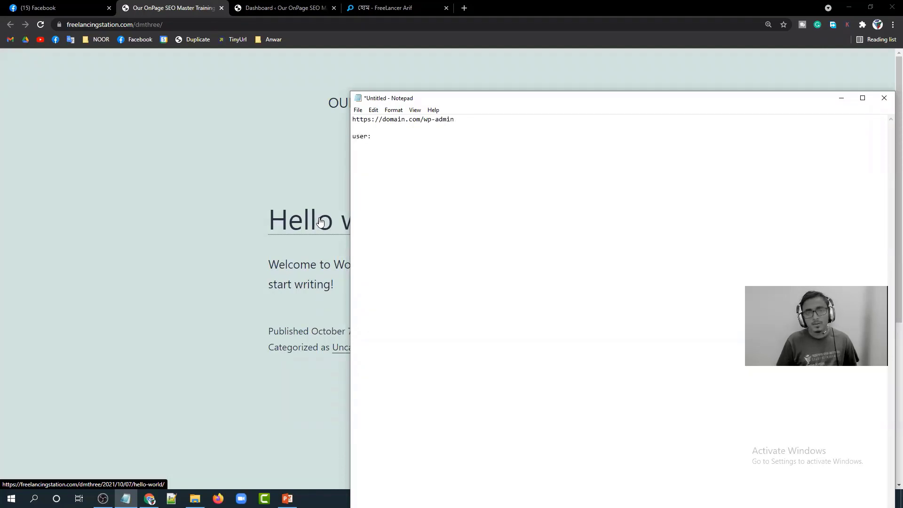
pyautogui.press('Return')
pyautogui.write('Pass:')
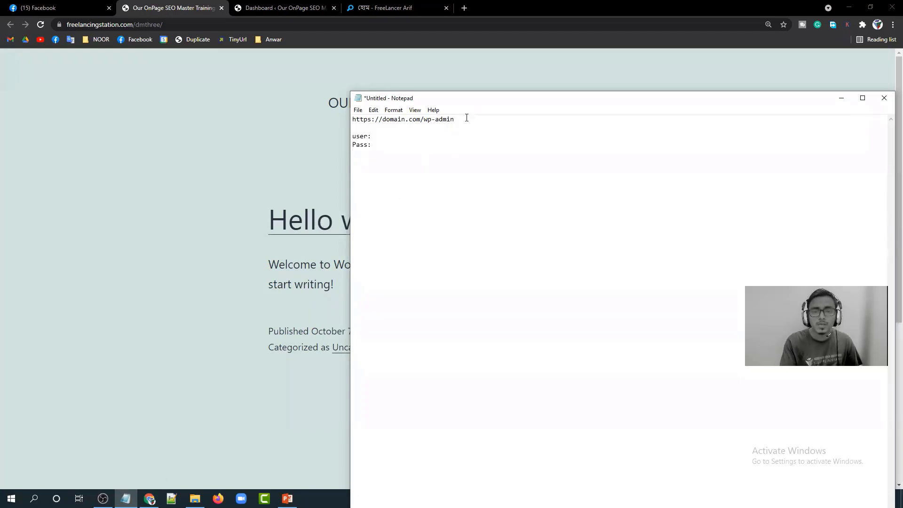
pyautogui.click(892, 25)
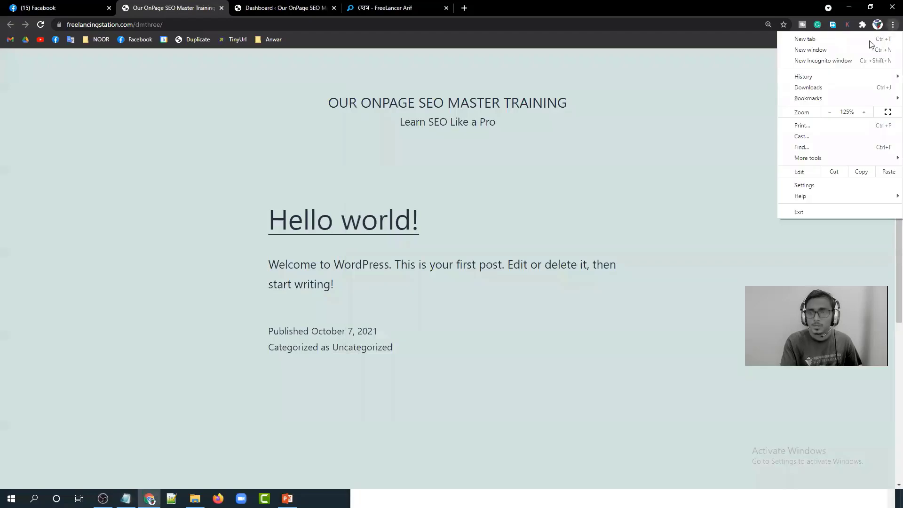
pyautogui.click(837, 63)
pyautogui.write('https?/')
pyautogui.press('BackSpace')
pyautogui.press('BackSpace')
pyautogui.write(':')
pyautogui.press('BackSpace')
pyautogui.write('//freelanc')
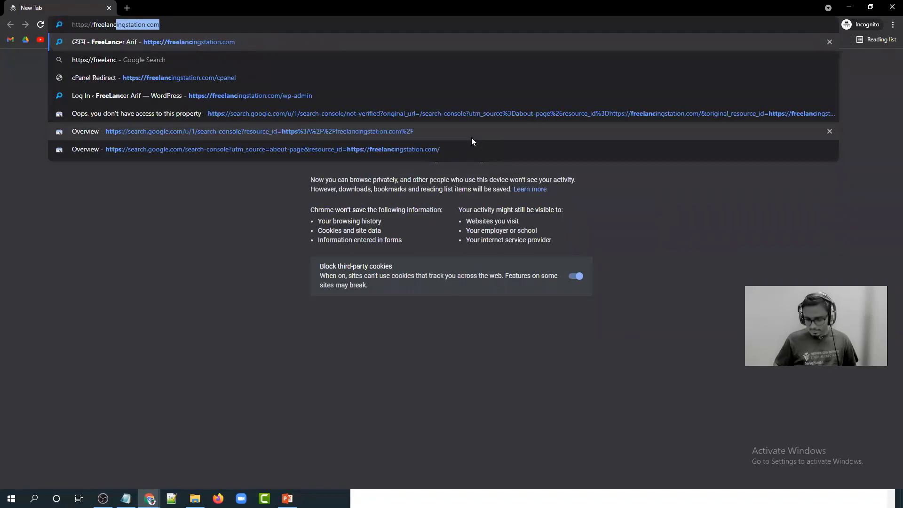
pyautogui.write('ingstation.com/dmthree/wp-admin')
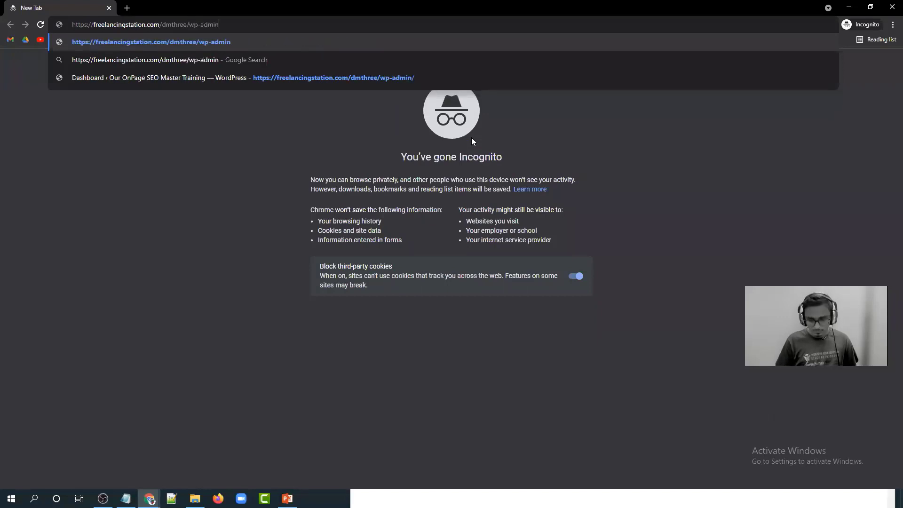
pyautogui.press('Return')
# Log in as admin with the account password, then select wp-admin in the Notepad notes.
pyautogui.click(365, 167)
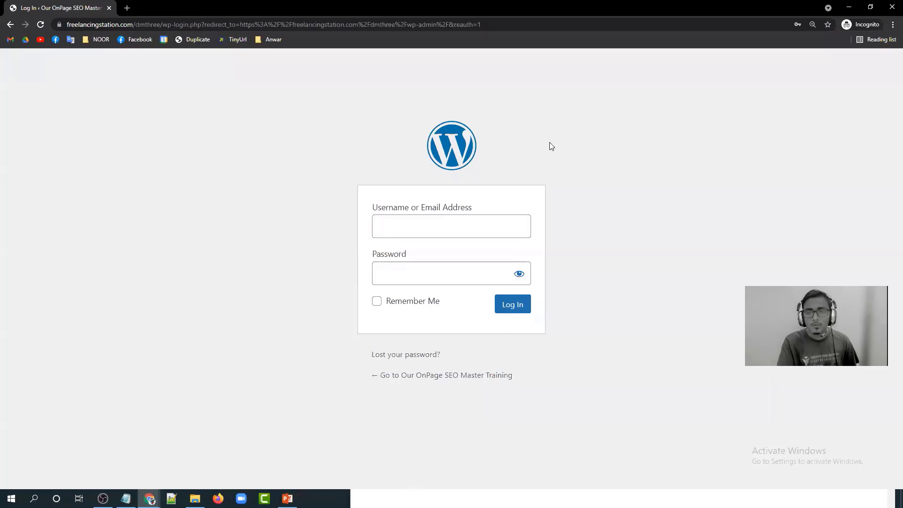
pyautogui.click(428, 229)
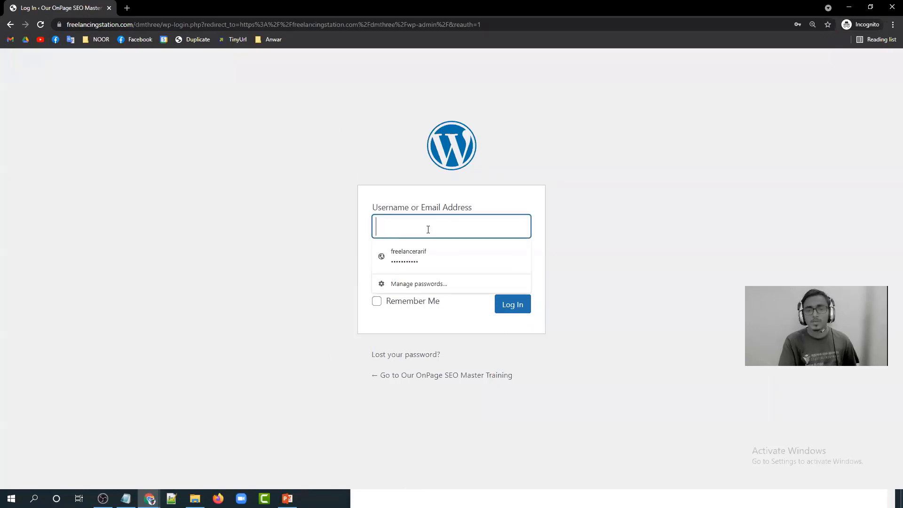
pyautogui.write('admin')
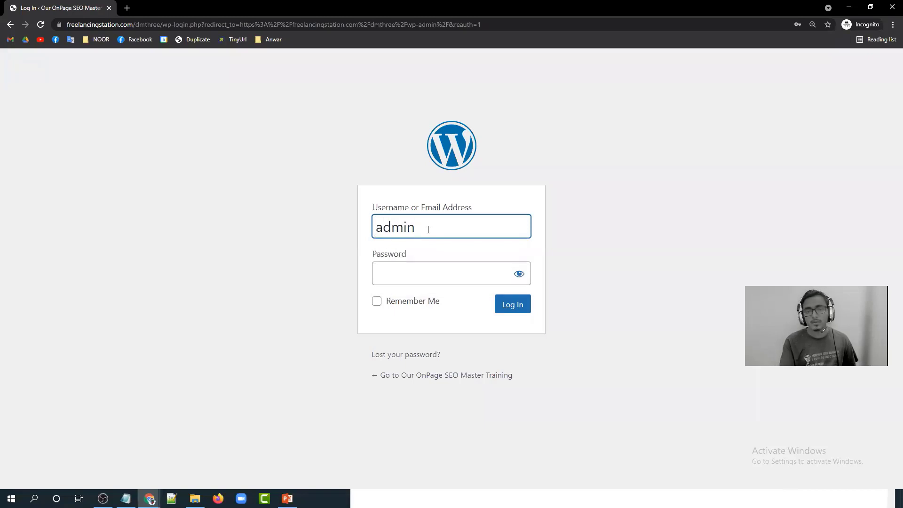
pyautogui.click(395, 270)
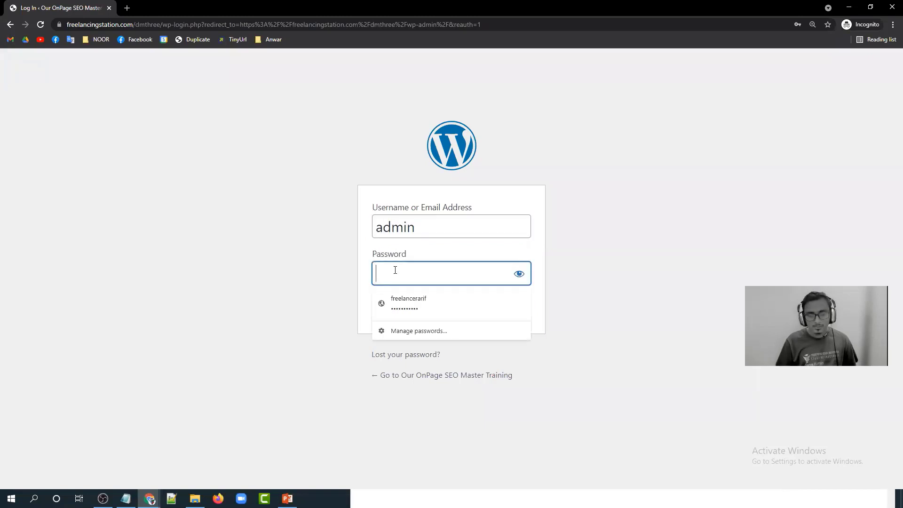
pyautogui.write('•••••')
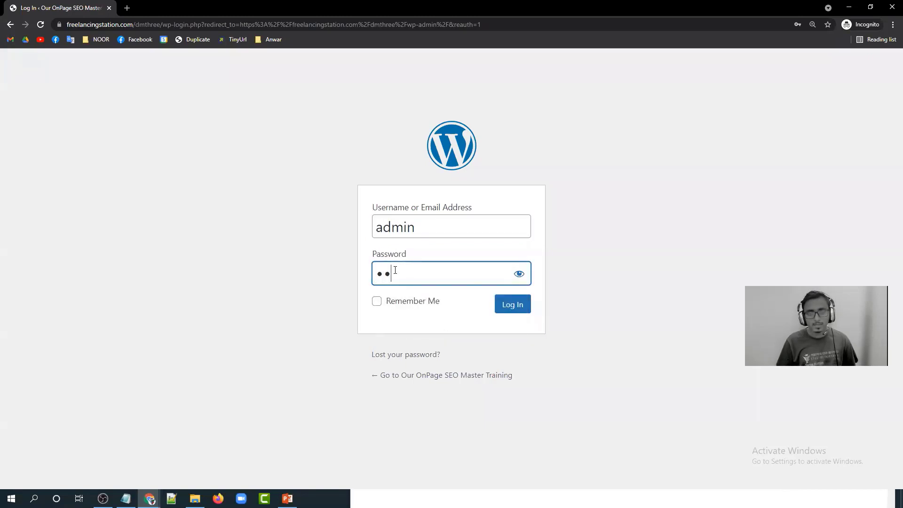
pyautogui.write('••')
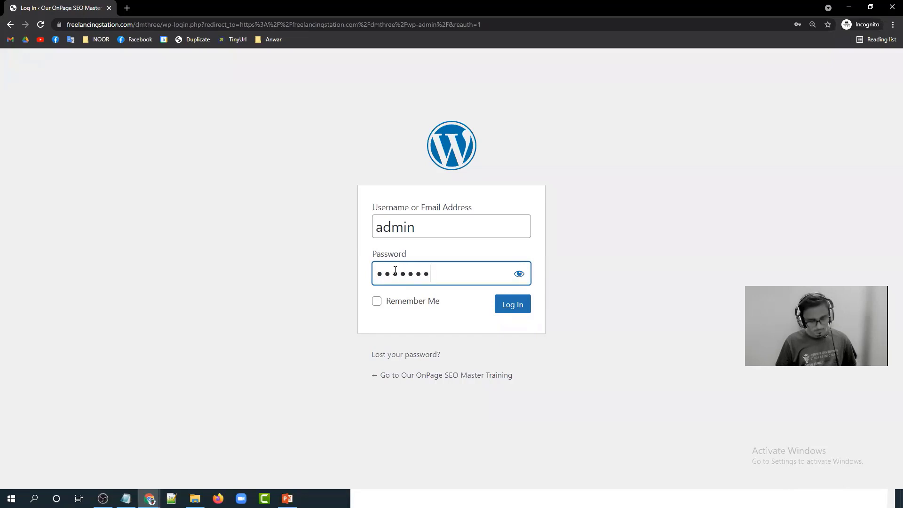
pyautogui.write('••••••')
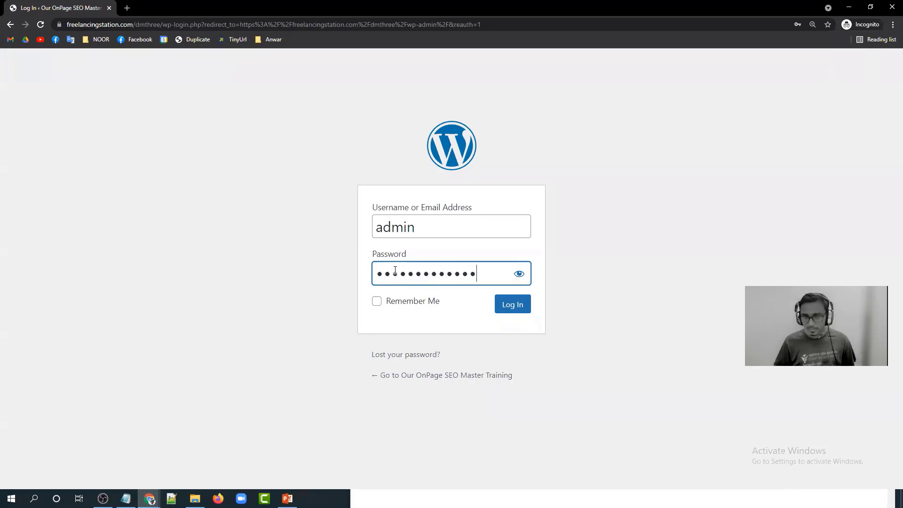
pyautogui.press('Return')
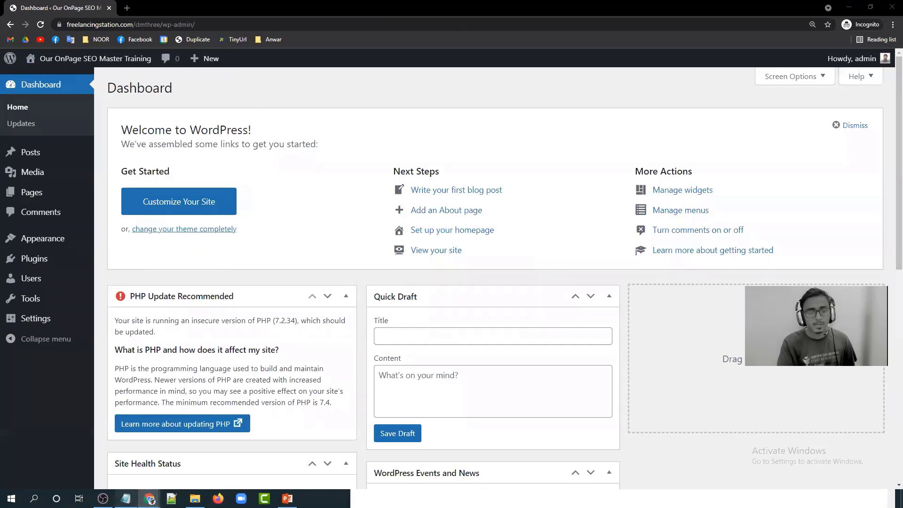
pyautogui.click(126, 499)
pyautogui.moveTo(460, 119); pyautogui.dragTo(343, 120)
# Close Notepad with Don't Save and look over the WordPress Dashboard.
pyautogui.click(377, 138)
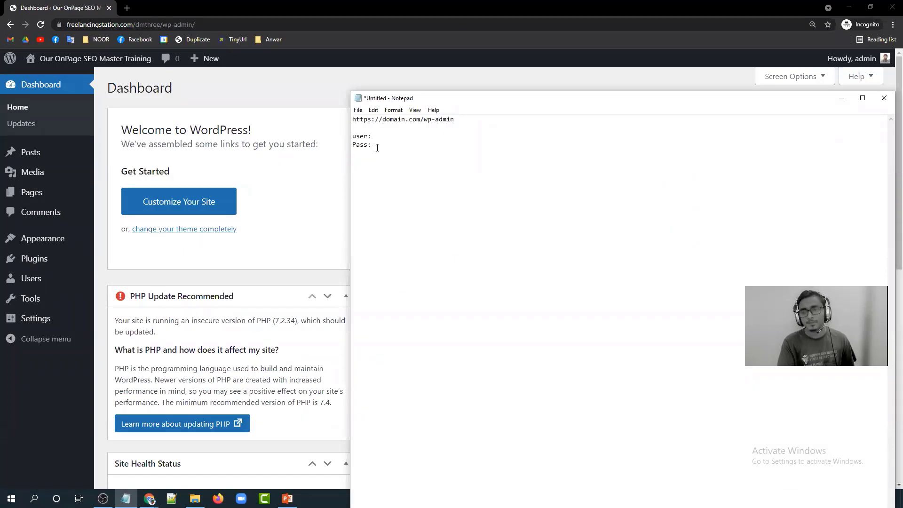
pyautogui.click(884, 98)
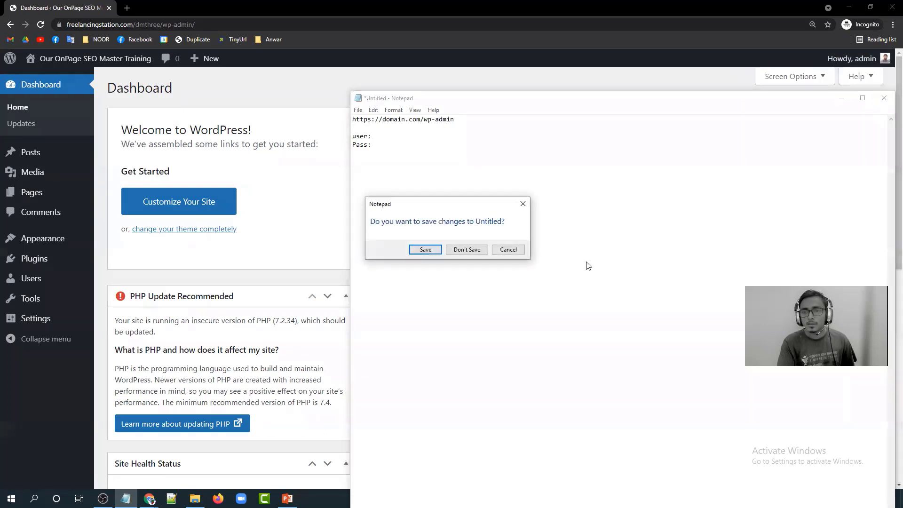
pyautogui.click(466, 250)
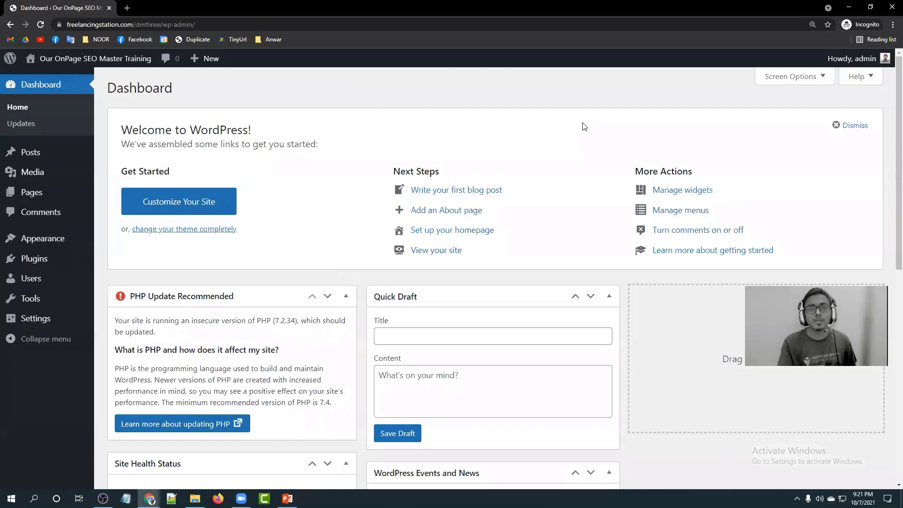
pyautogui.click(888, 303)
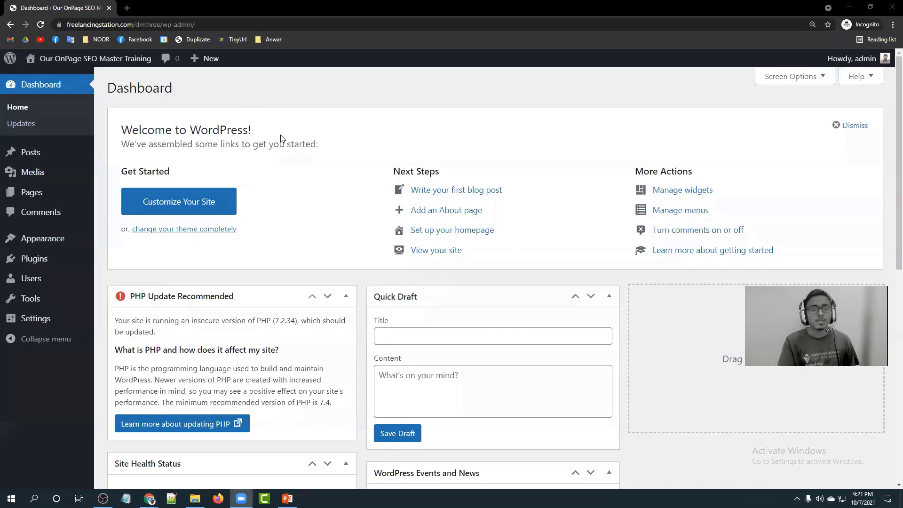
pyautogui.scroll(-1, 458, 156)
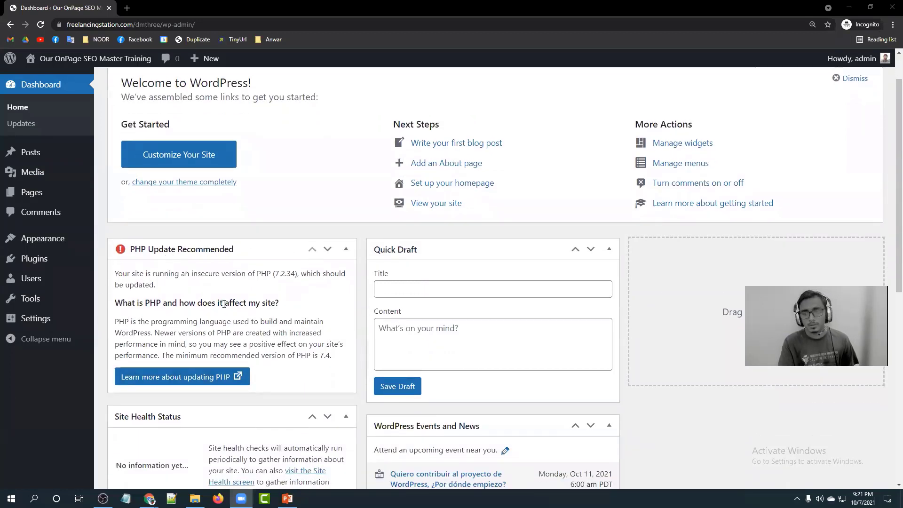
pyautogui.scroll(-1, 461, 262)
pyautogui.scroll(2, 461, 263)
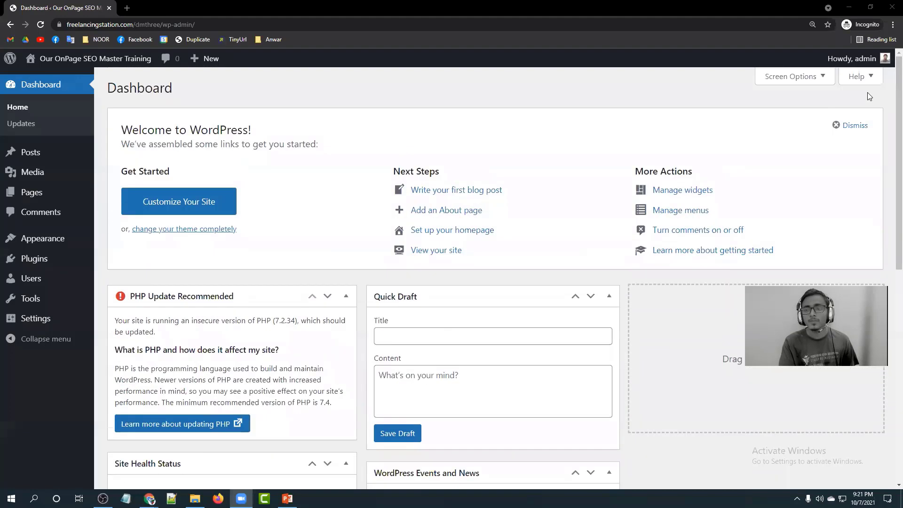
# Uncheck all seven Dashboard widgets in Screen Options, from PHP Update to Welcome, then open Installed Plugins.
pyautogui.click(816, 77)
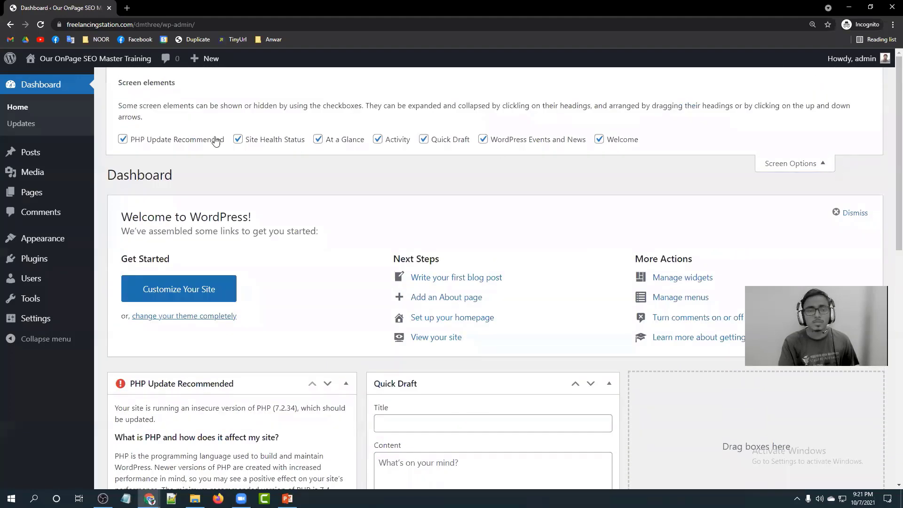
pyautogui.click(165, 140)
pyautogui.click(241, 139)
pyautogui.click(334, 141)
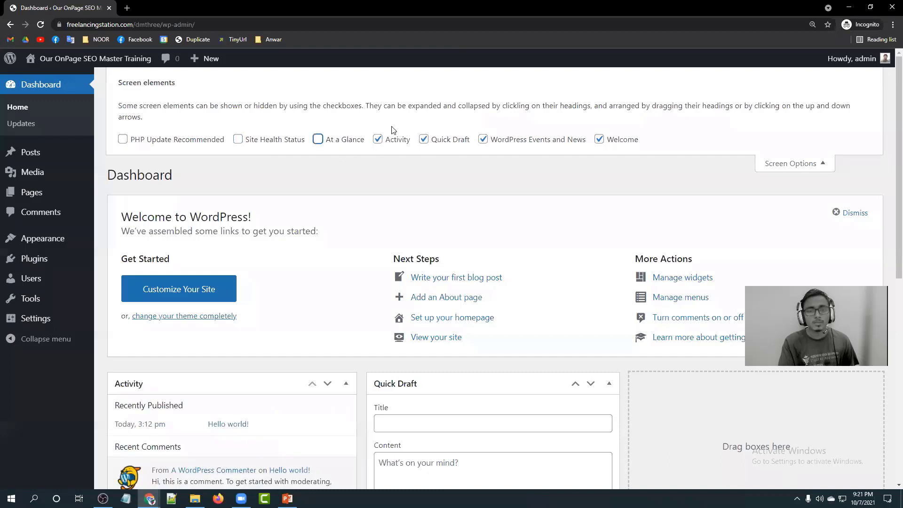
pyautogui.click(386, 141)
pyautogui.click(442, 141)
pyautogui.click(494, 140)
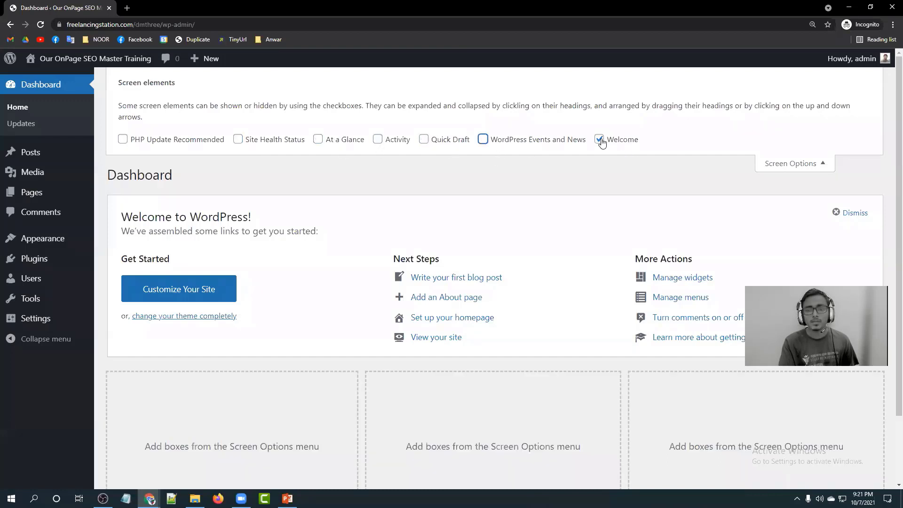
pyautogui.click(599, 139)
pyautogui.click(812, 158)
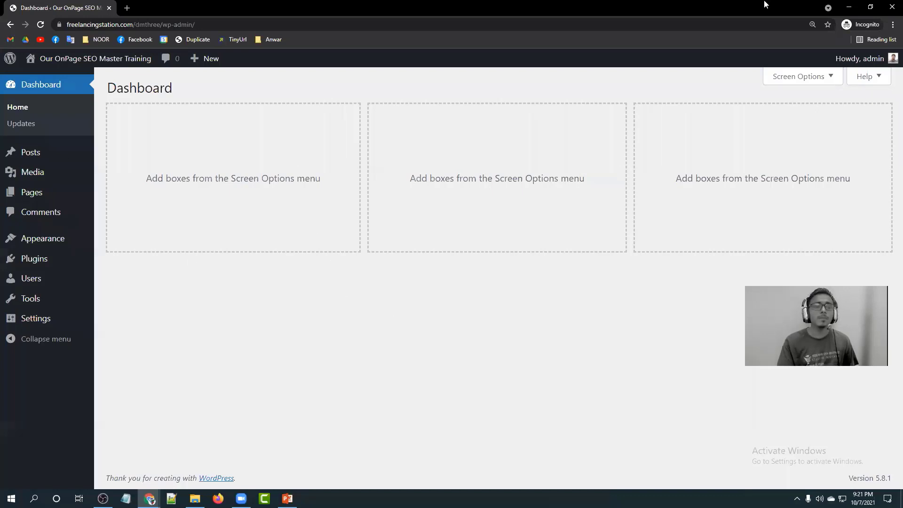
pyautogui.click(23, 267)
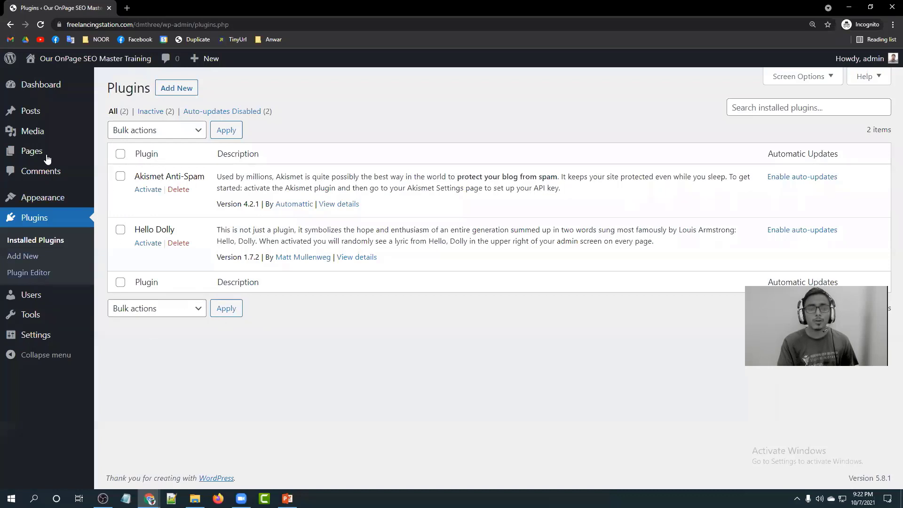
# Bulk-delete both installed plugins, Akismet Anti-Spam and Hello Dolly, leaving none installed.
pyautogui.moveTo(208, 179); pyautogui.dragTo(135, 178)
pyautogui.moveTo(181, 230); pyautogui.dragTo(134, 230)
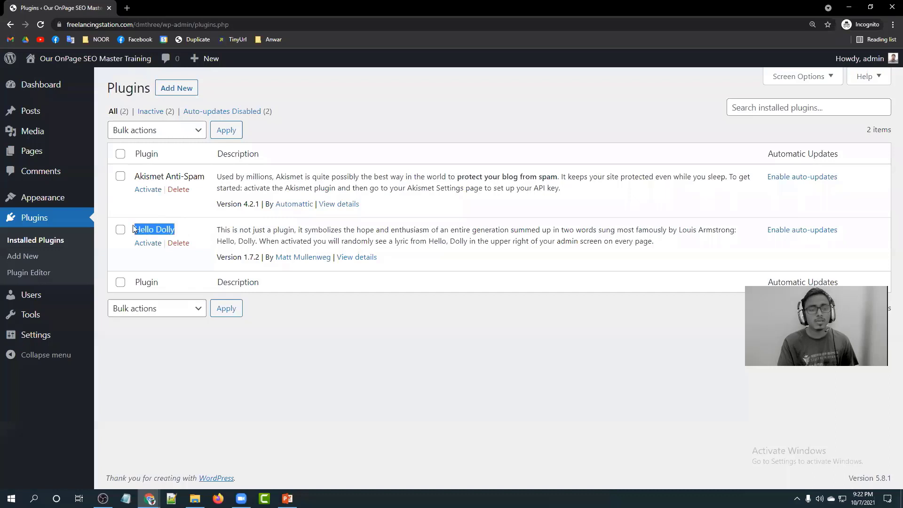
pyautogui.click(297, 344)
pyautogui.click(120, 153)
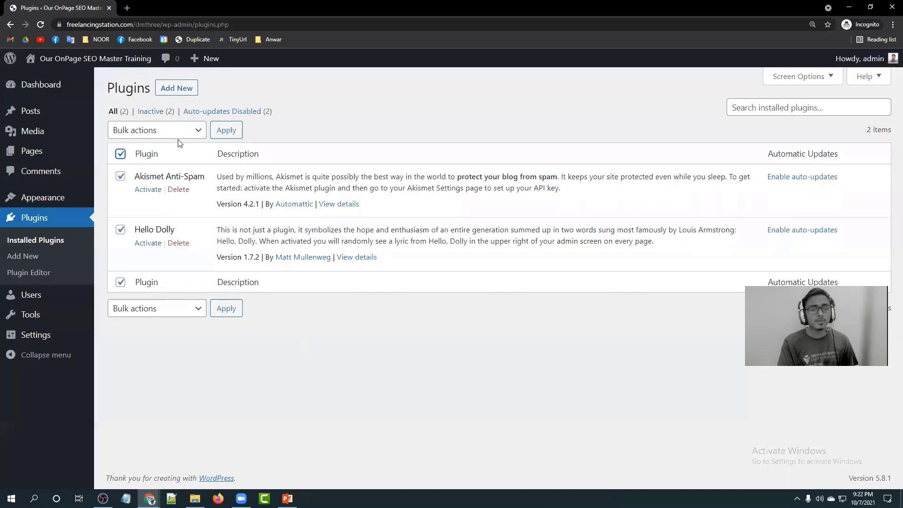
pyautogui.click(168, 131)
pyautogui.click(158, 192)
pyautogui.click(226, 130)
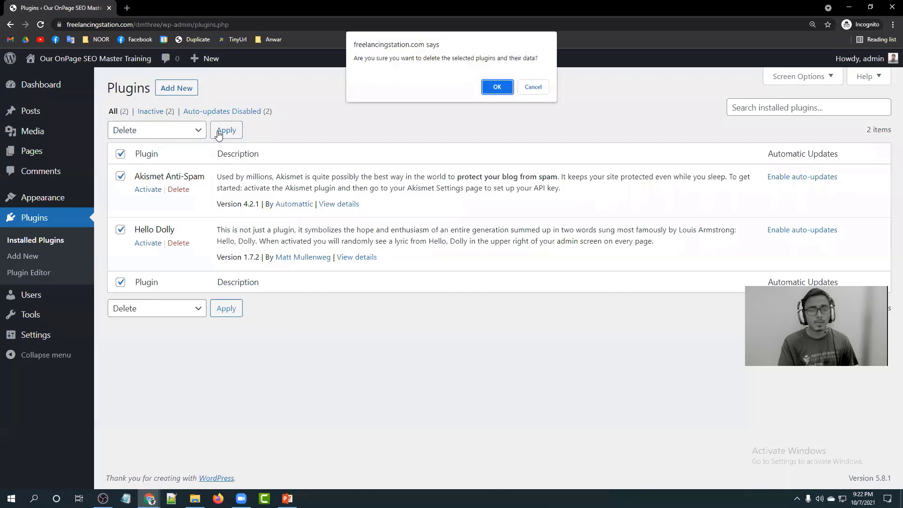
pyautogui.click(495, 89)
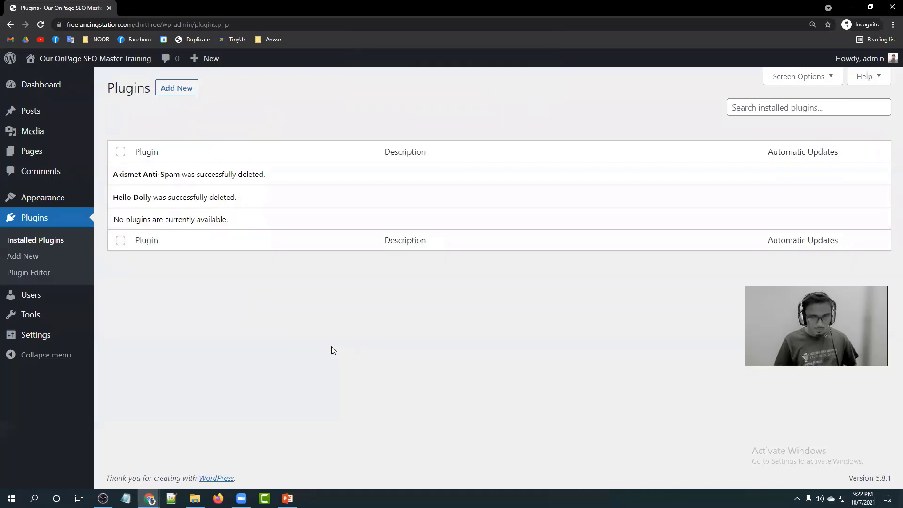
pyautogui.click(190, 88)
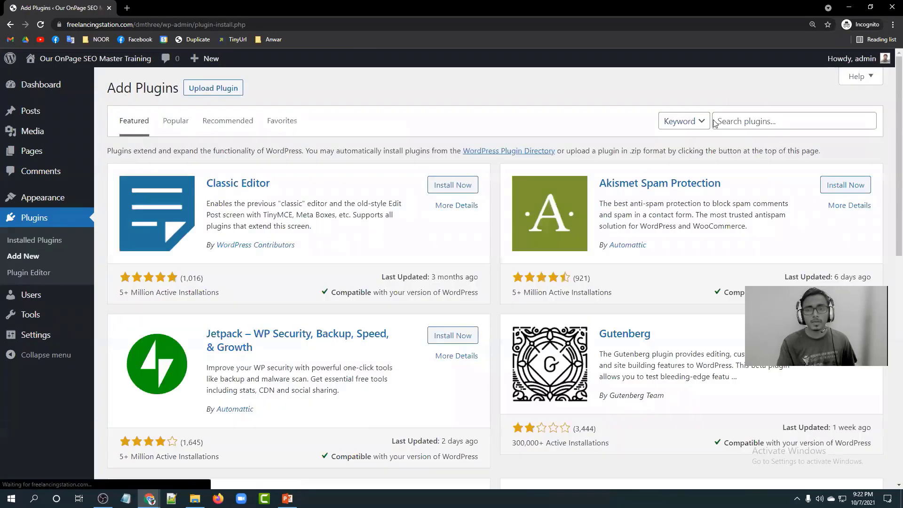
# Search the plugin directory for 'yoast seo' and install the Yoast SEO plugin.
pyautogui.click(730, 120)
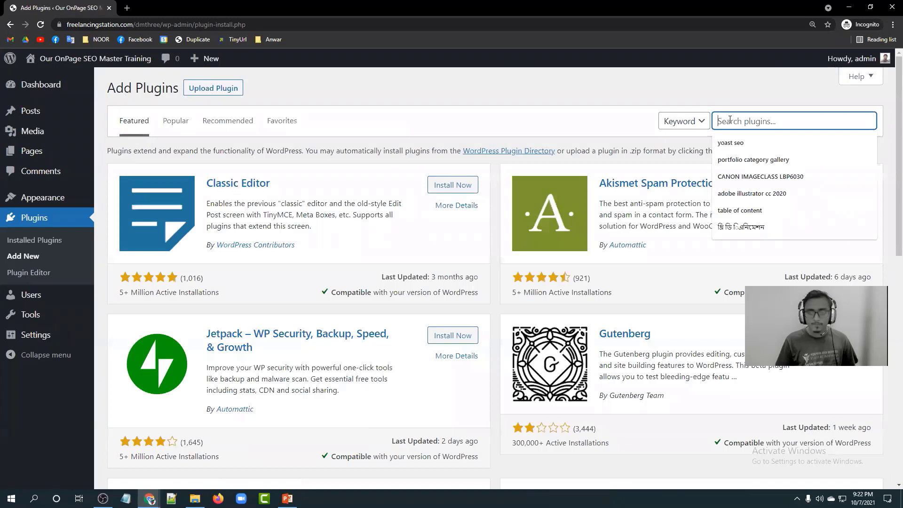
pyautogui.write('yo')
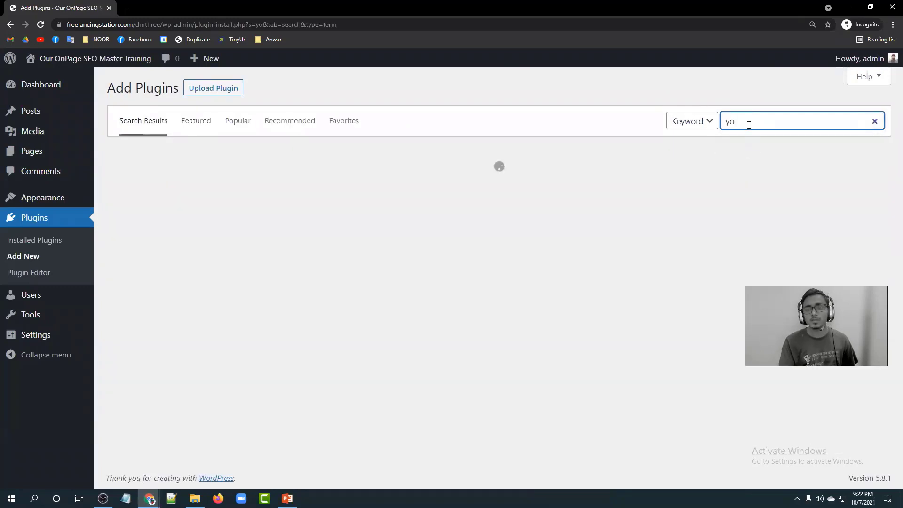
pyautogui.click(748, 142)
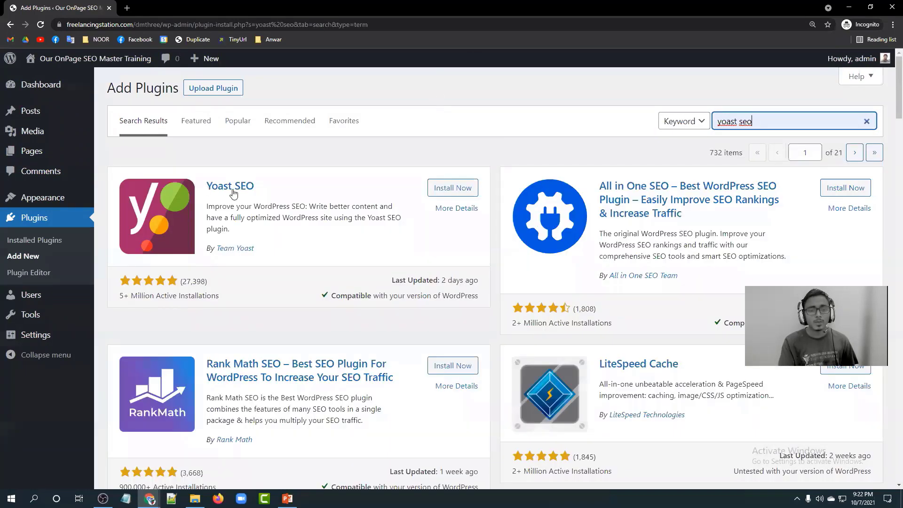
pyautogui.click(449, 188)
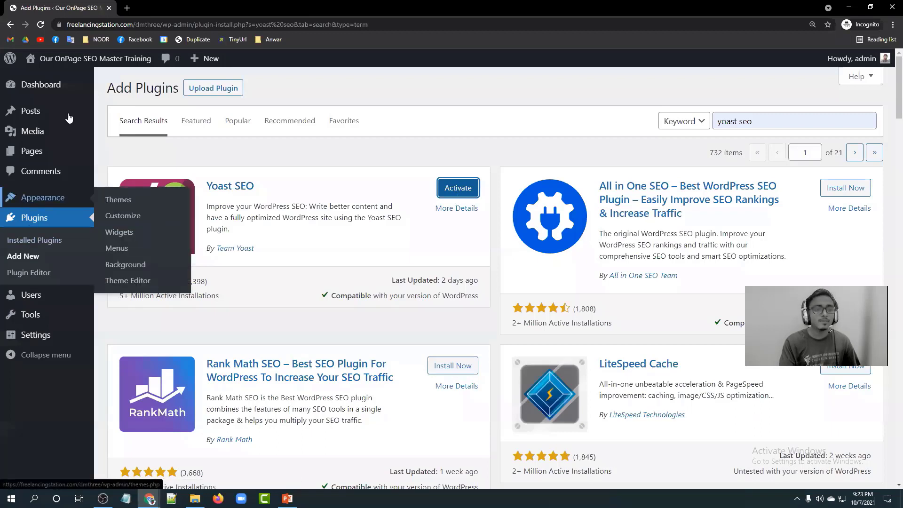
# Duplicate the Add Plugins tab and use it to check the Installed Plugins list.
pyautogui.rightClick(46, 2)
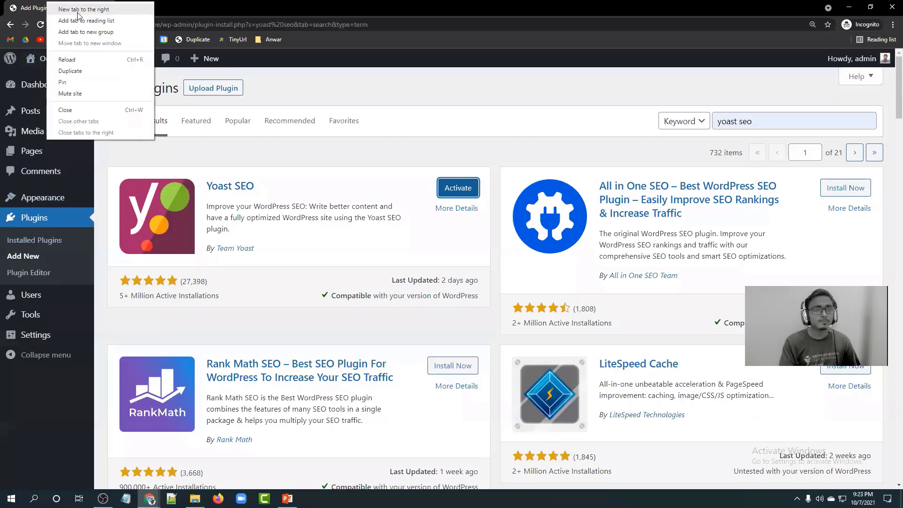
pyautogui.click(83, 72)
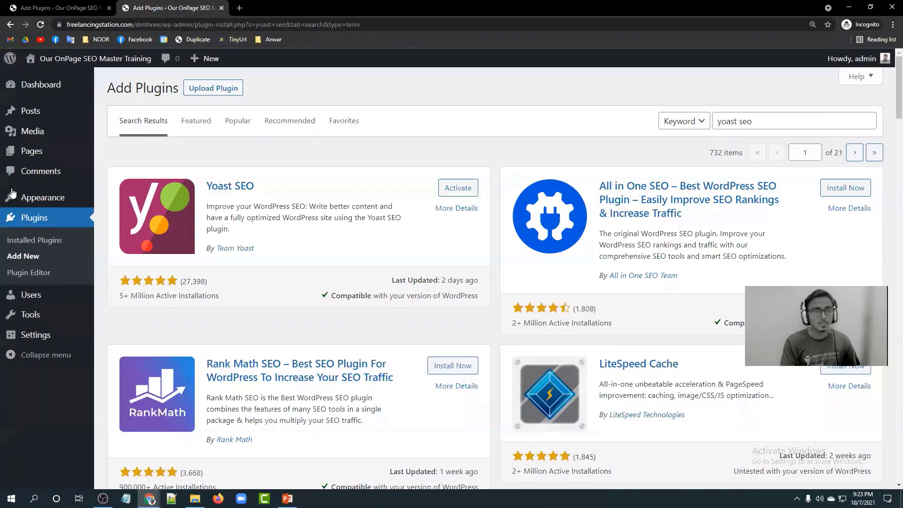
pyautogui.click(25, 225)
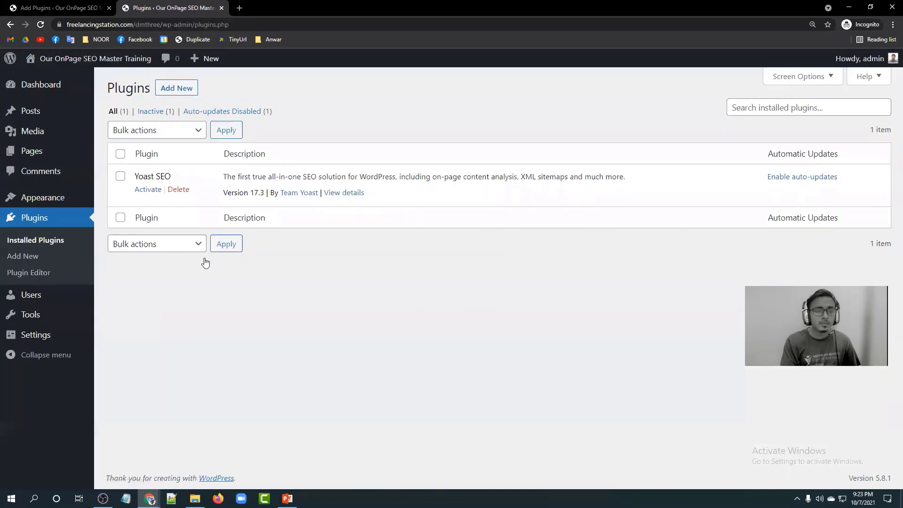
pyautogui.click(42, 84)
pyautogui.moveTo(35, 261)
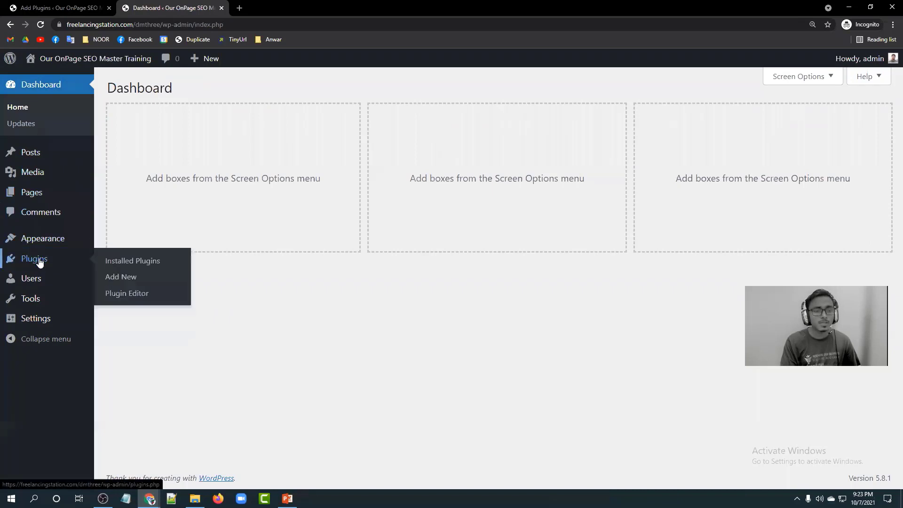
pyautogui.click(133, 265)
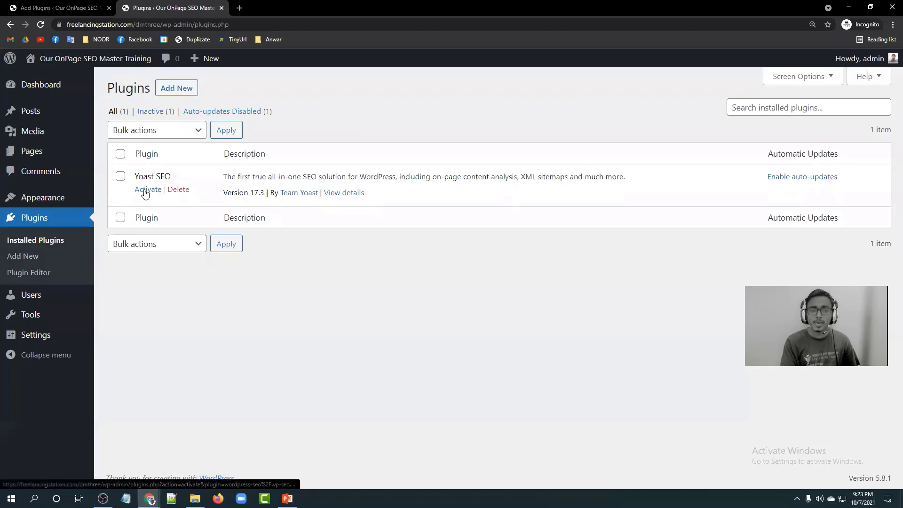
# Activate Yoast SEO, close the duplicate tab, and return to the Dashboard.
pyautogui.click(37, 4)
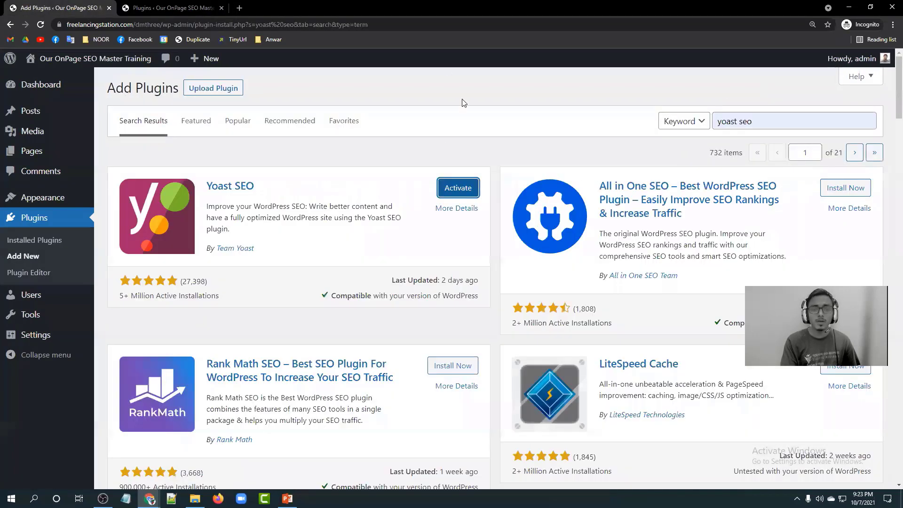
pyautogui.click(447, 188)
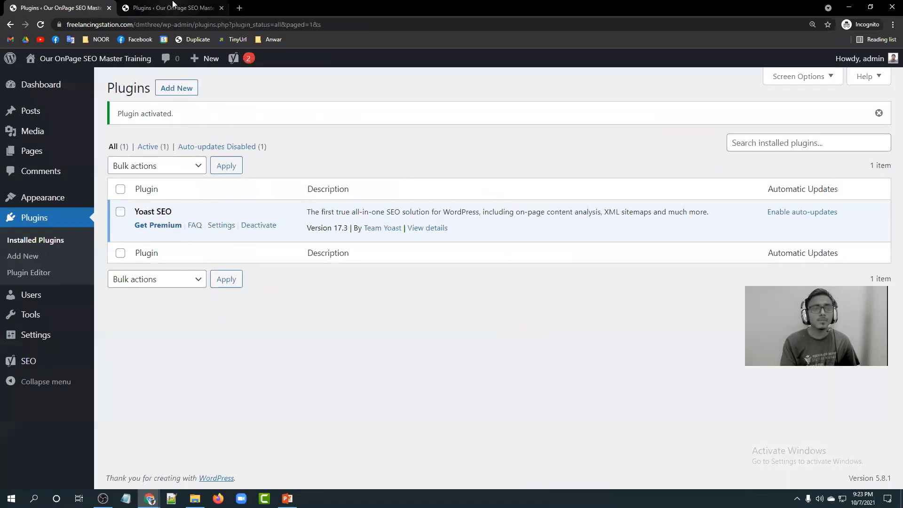
pyautogui.click(221, 8)
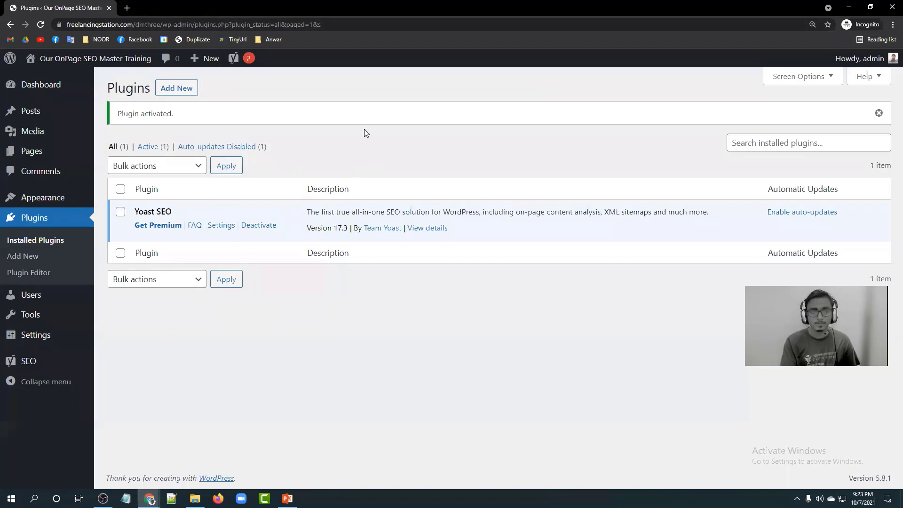
pyautogui.click(37, 84)
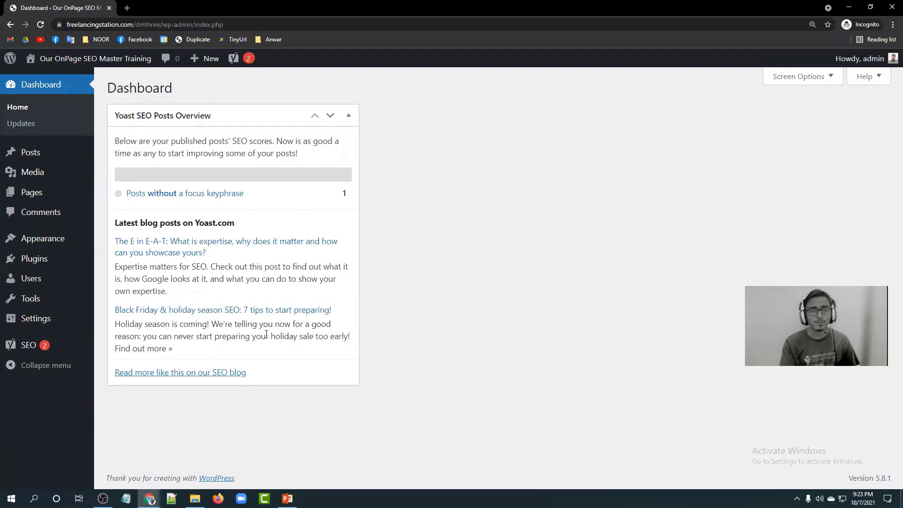
# Uncheck Yoast SEO Posts Overview in the Dashboard's Screen Options to hide that box.
pyautogui.moveTo(233, 60)
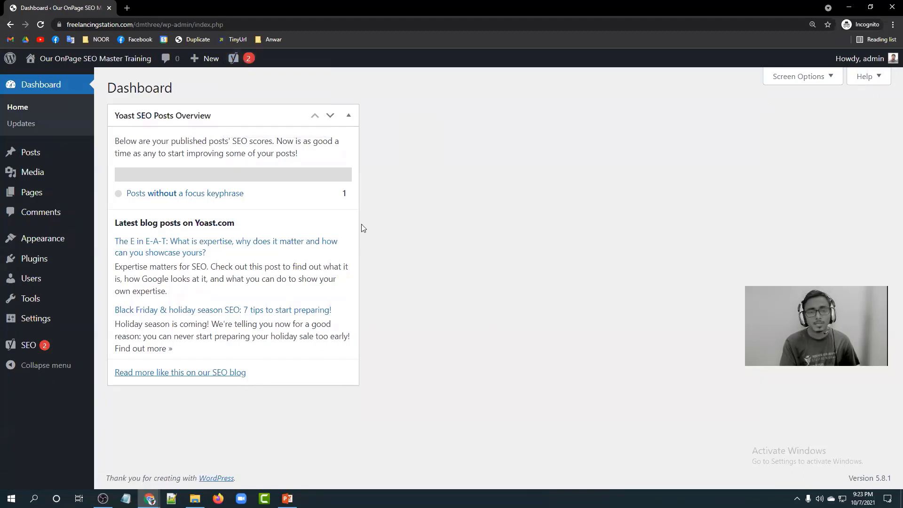
pyautogui.click(827, 79)
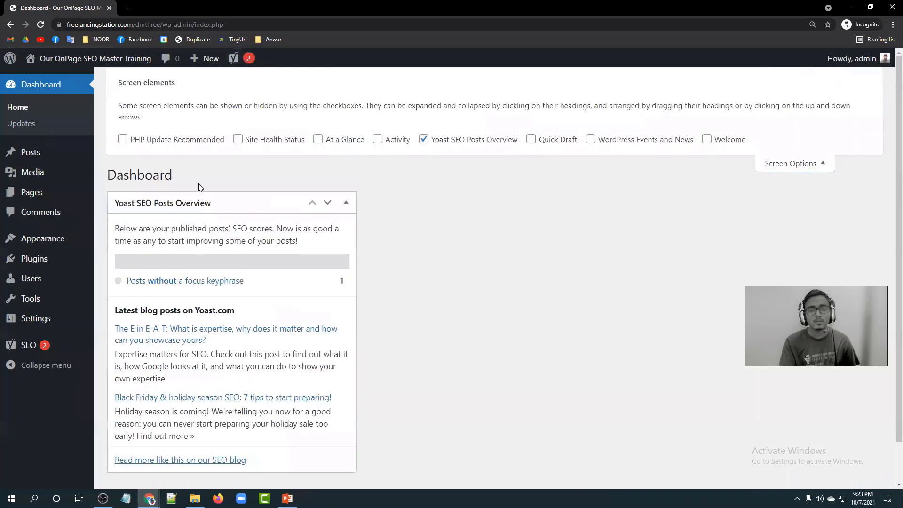
pyautogui.click(447, 141)
pyautogui.click(818, 152)
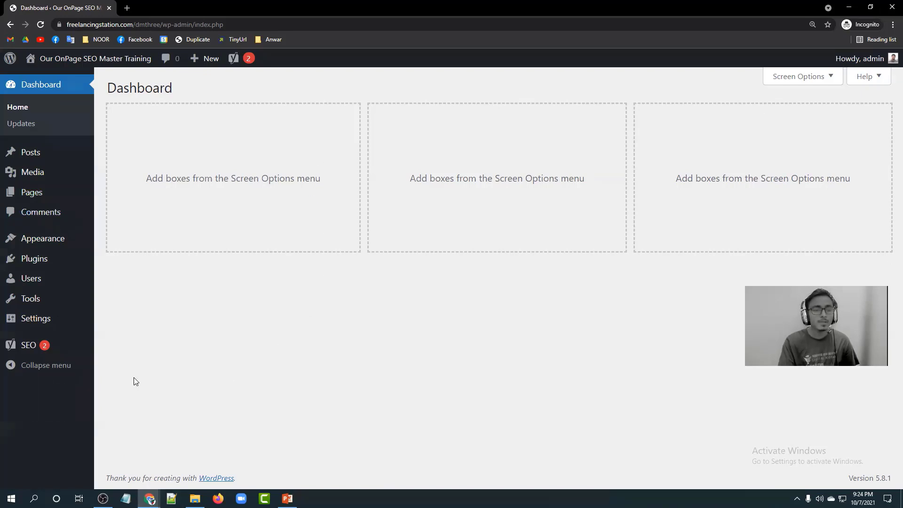
pyautogui.moveTo(29, 347)
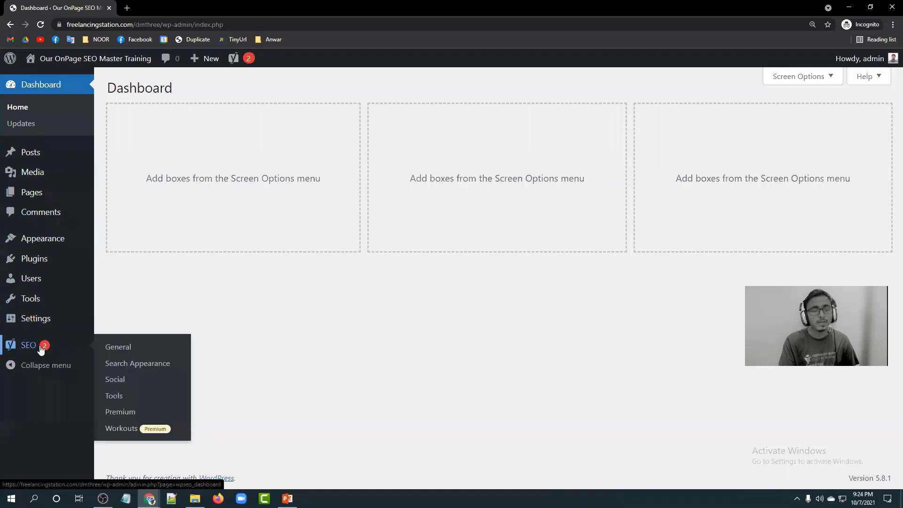
# Go to SEO > General and review the First-time SEO configuration section.
pyautogui.click(40, 348)
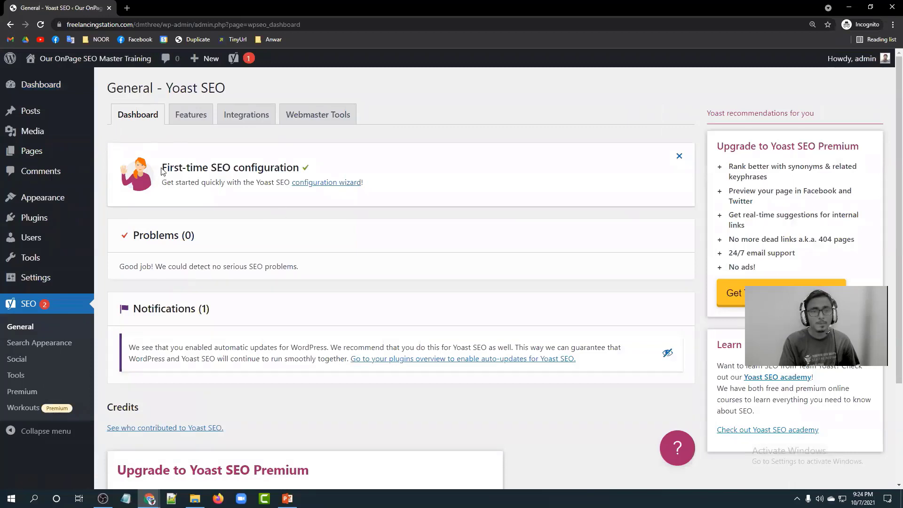
pyautogui.moveTo(161, 168); pyautogui.dragTo(300, 172)
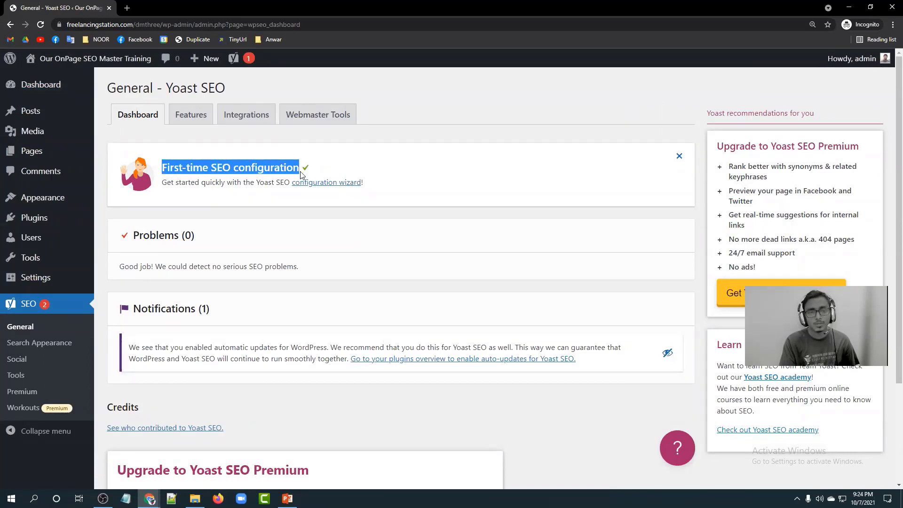
pyautogui.click(301, 173)
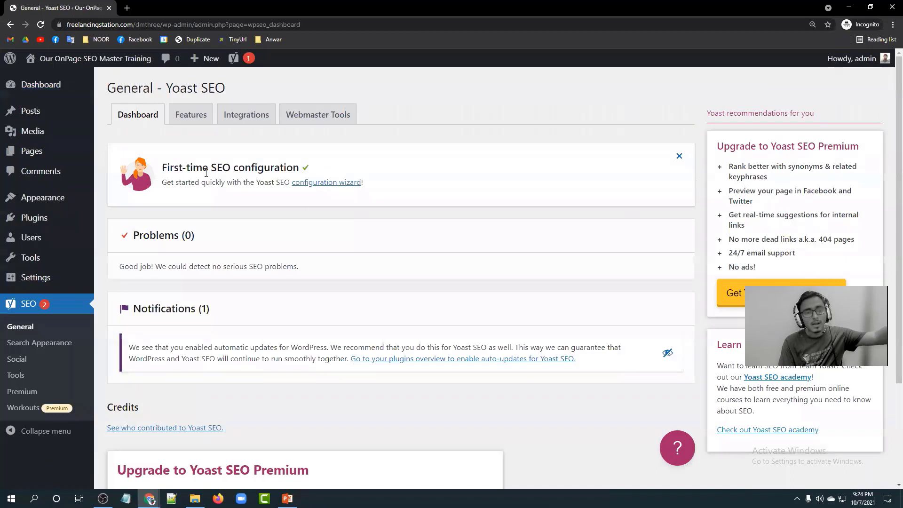
pyautogui.moveTo(163, 168); pyautogui.dragTo(300, 169)
pyautogui.click(289, 168)
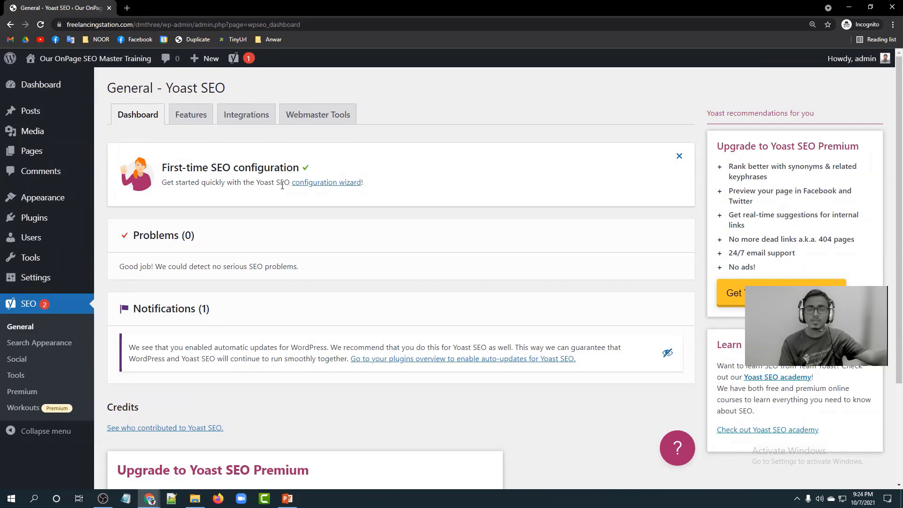
# Launch the Yoast configuration wizard and review its Environment step.
pyautogui.click(325, 184)
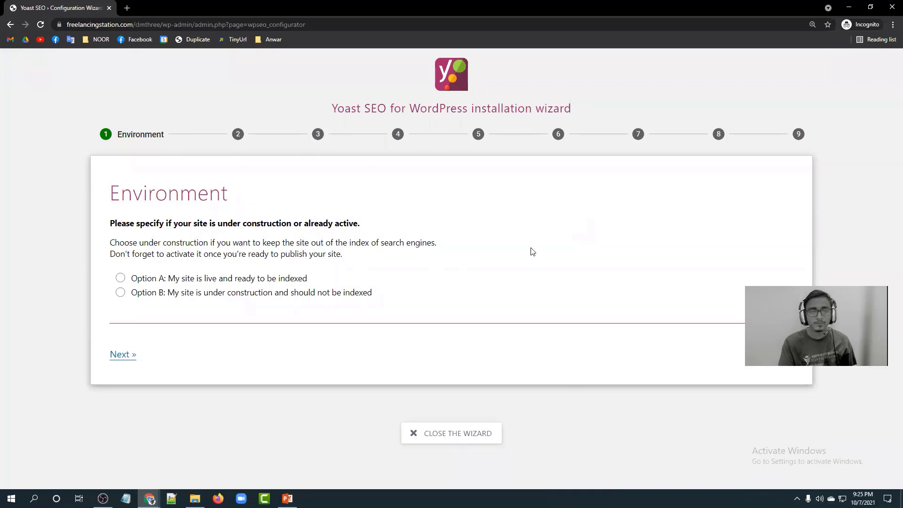
pyautogui.moveTo(110, 194); pyautogui.dragTo(233, 199)
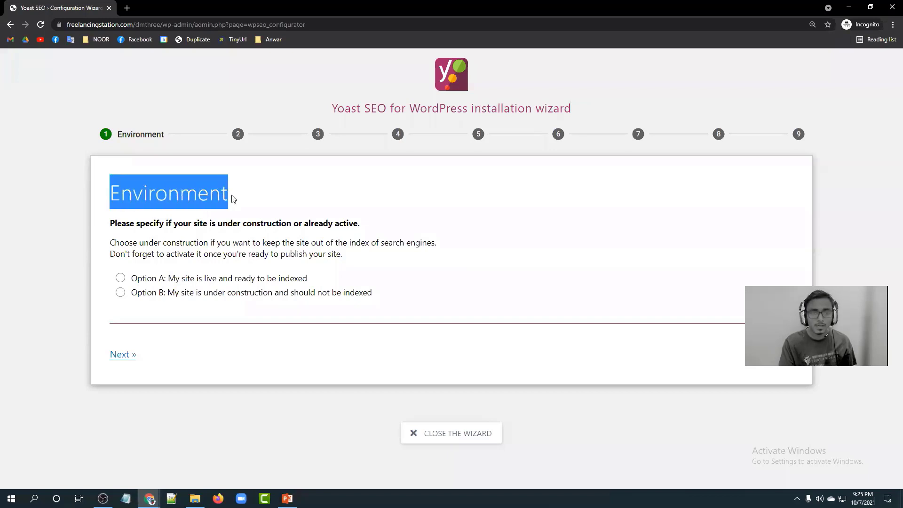
pyautogui.click(233, 199)
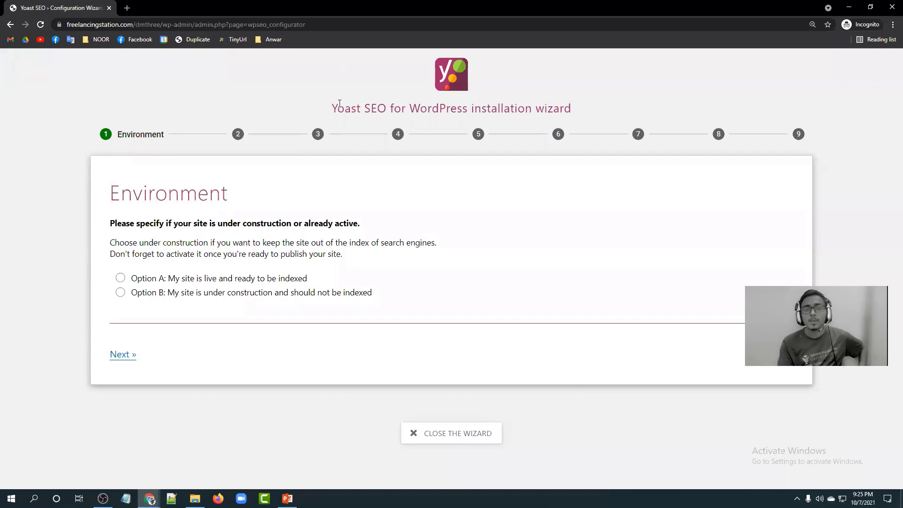
pyautogui.moveTo(332, 109); pyautogui.dragTo(570, 113)
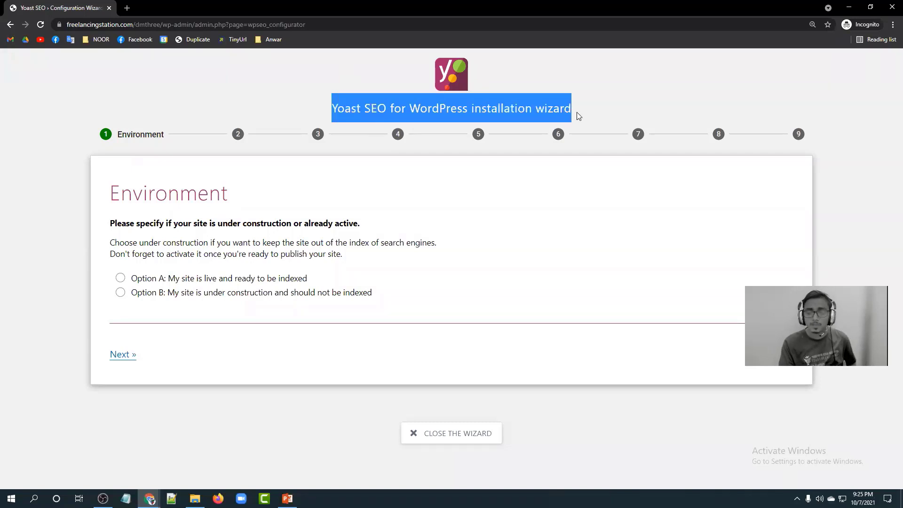
pyautogui.click(578, 115)
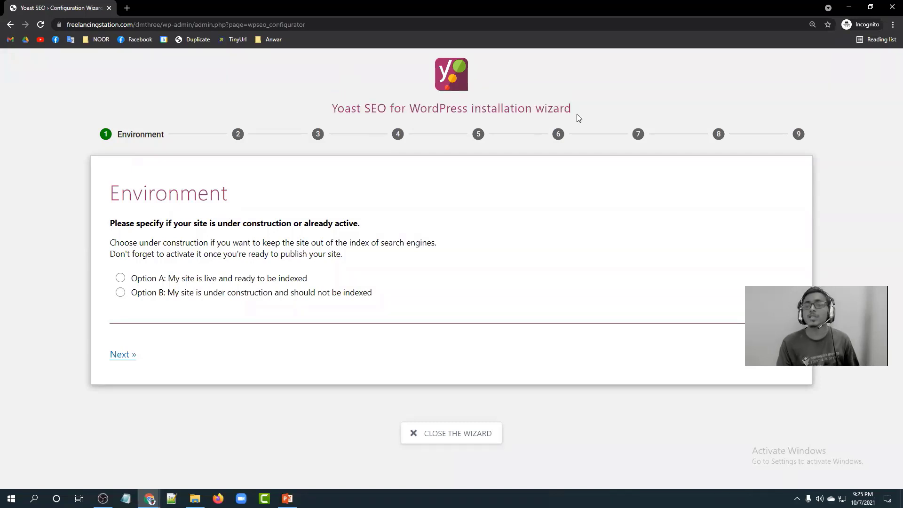
pyautogui.moveTo(575, 113); pyautogui.dragTo(486, 117)
pyautogui.click(405, 115)
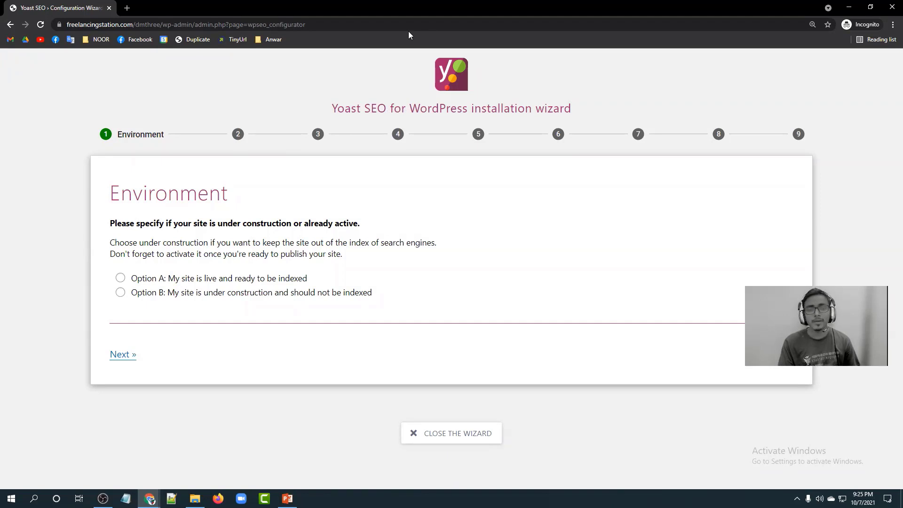
pyautogui.moveTo(514, 109); pyautogui.dragTo(326, 113)
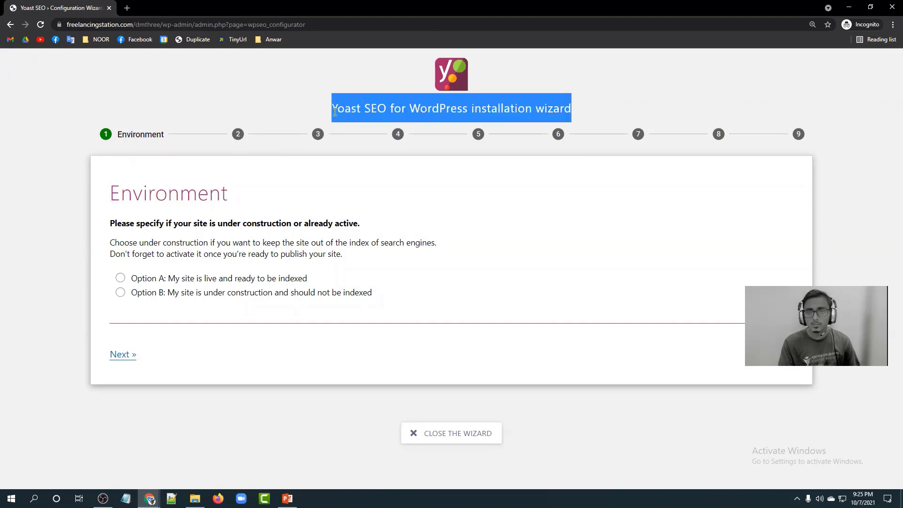
pyautogui.click(333, 113)
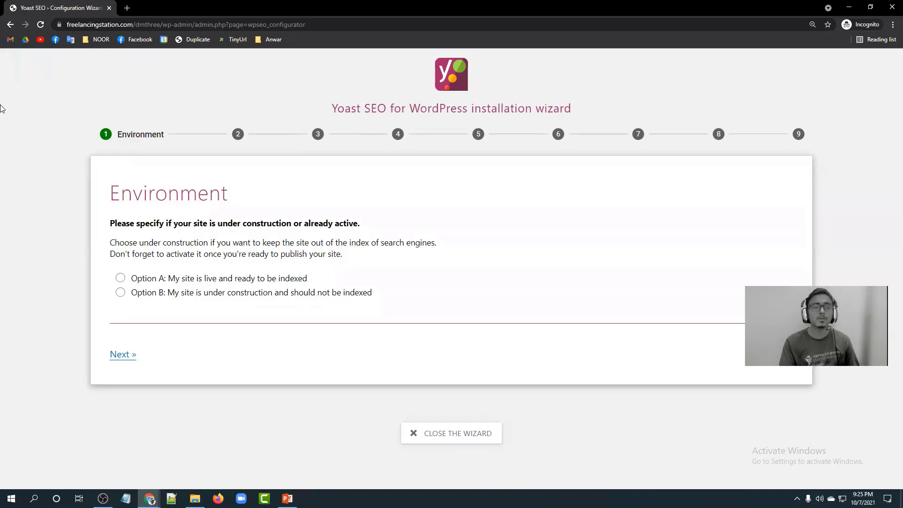
# Choose Option A to mark the site live and indexable, then continue.
pyautogui.moveTo(111, 223); pyautogui.dragTo(358, 226)
pyautogui.click(361, 228)
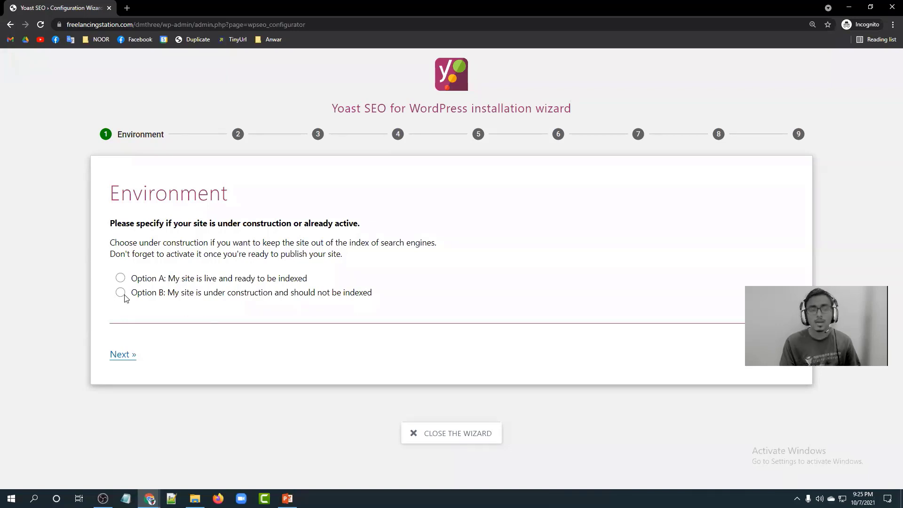
pyautogui.click(121, 278)
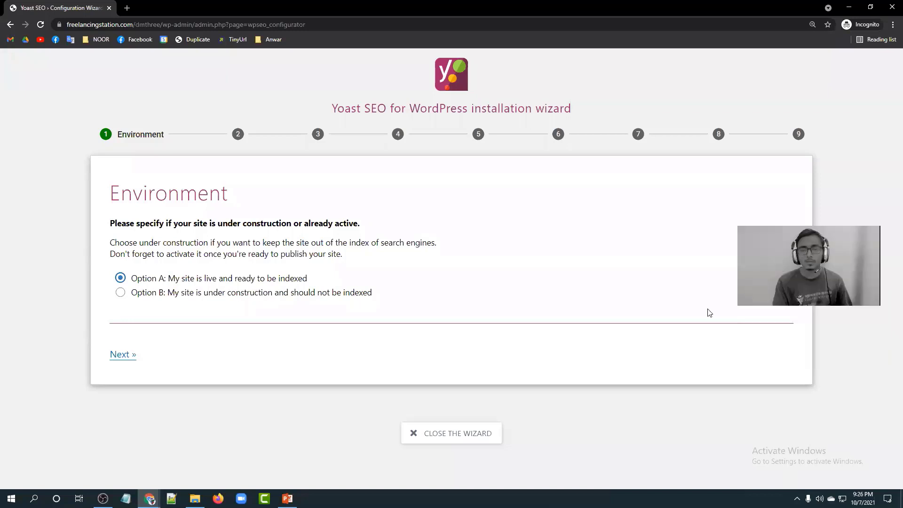
pyautogui.click(120, 360)
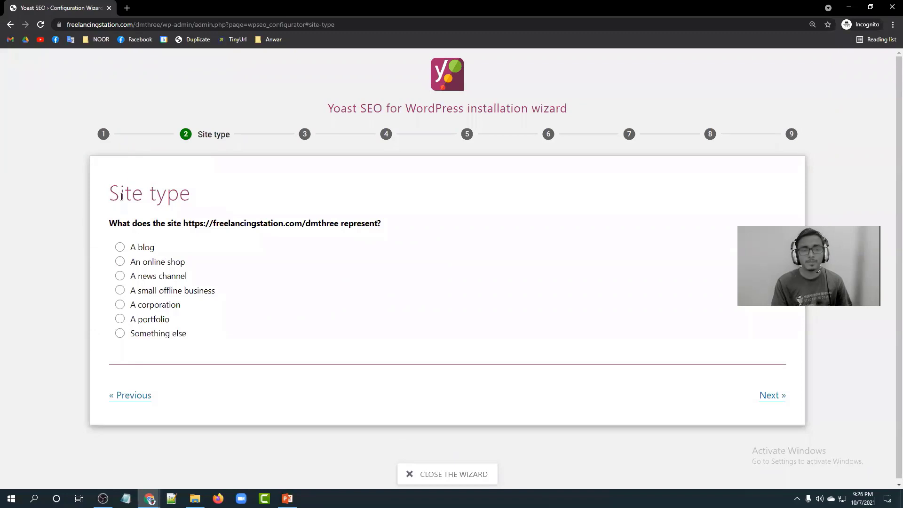
# Choose 'A blog' as the site type and move on to the next wizard step.
pyautogui.moveTo(110, 197); pyautogui.dragTo(196, 198)
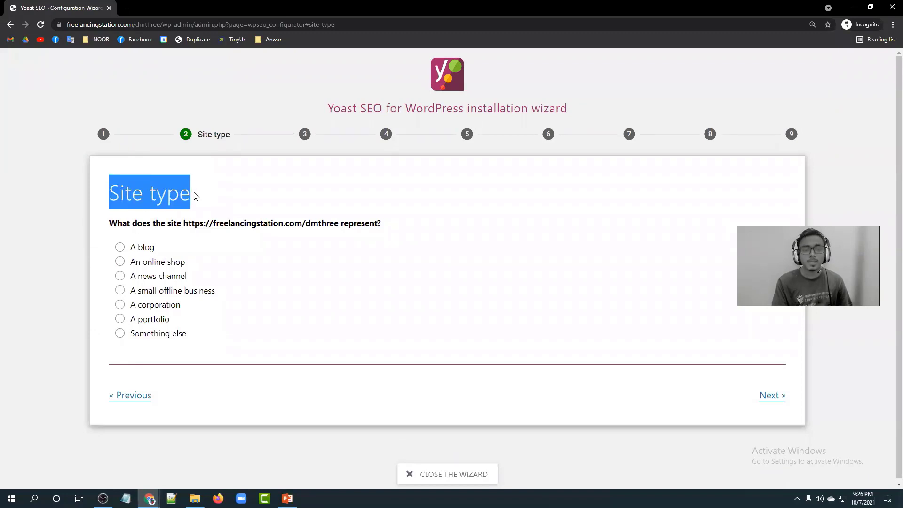
pyautogui.click(196, 198)
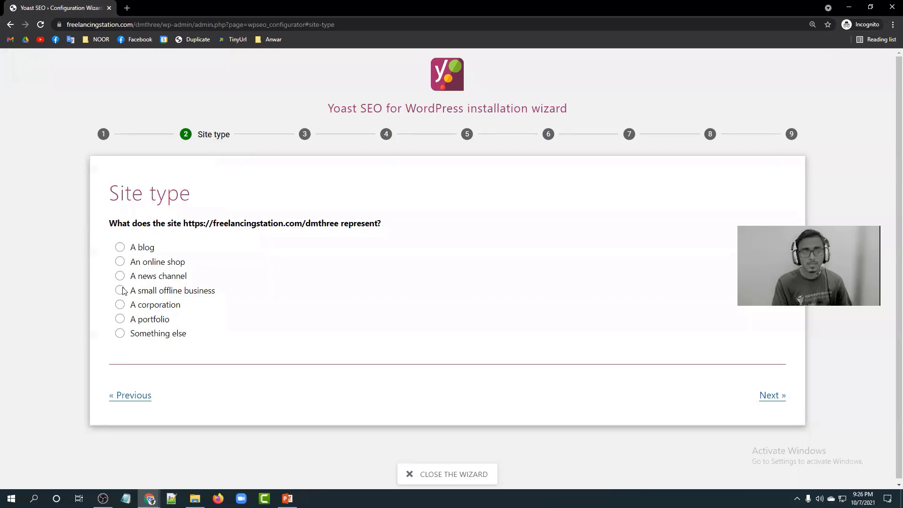
pyautogui.click(121, 249)
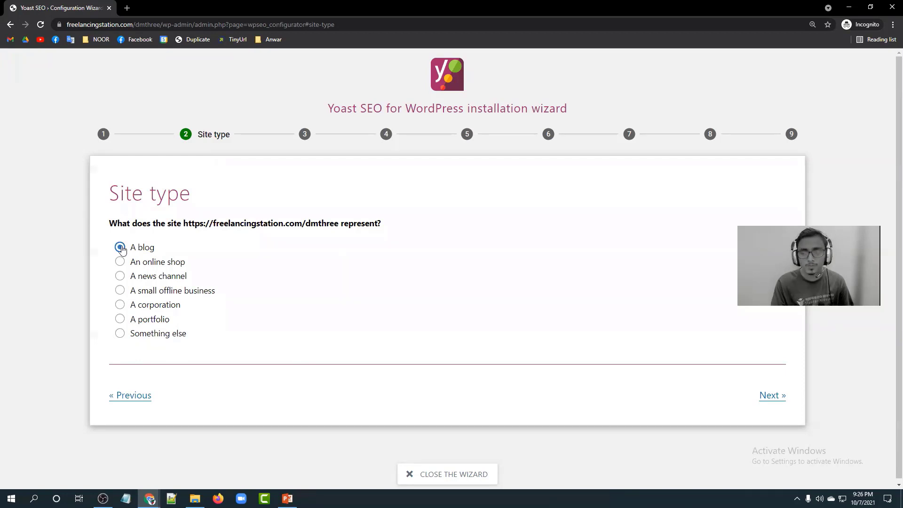
pyautogui.click(770, 399)
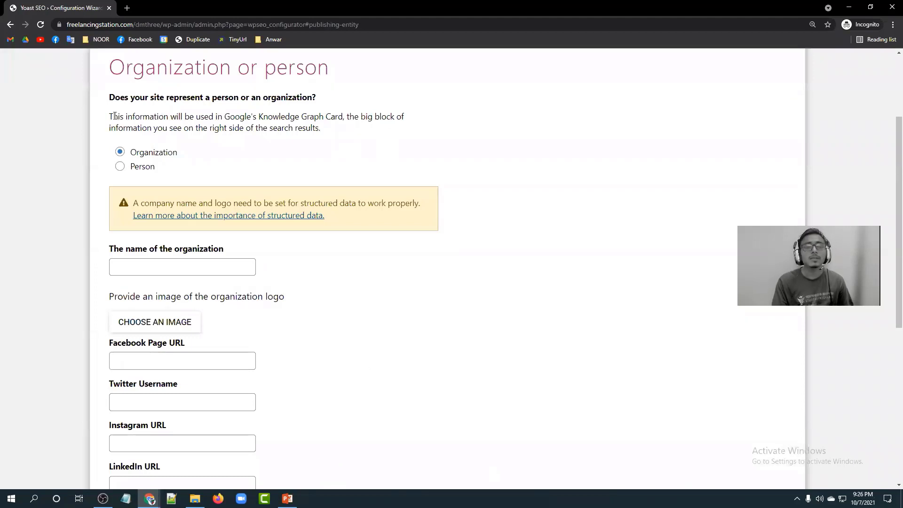
# Try Person, then settle on Organization as what the site represents.
pyautogui.moveTo(132, 104); pyautogui.dragTo(225, 98)
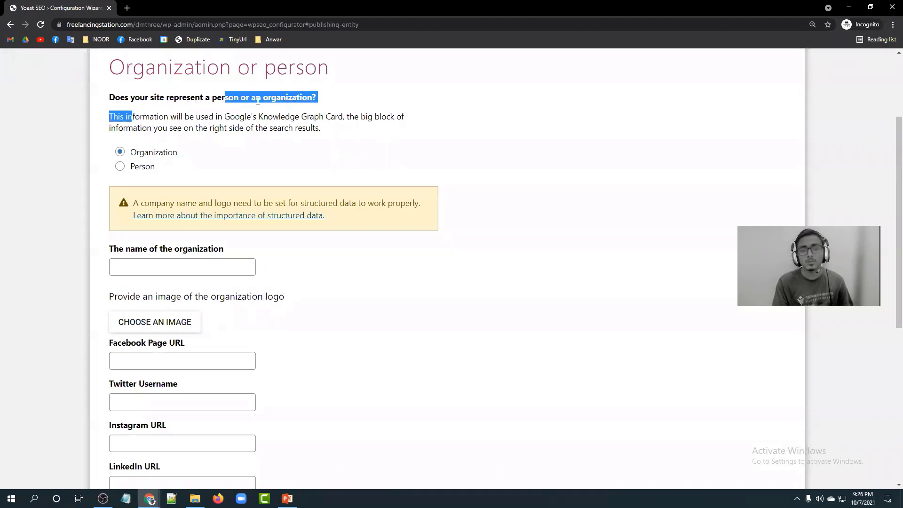
pyautogui.click(308, 98)
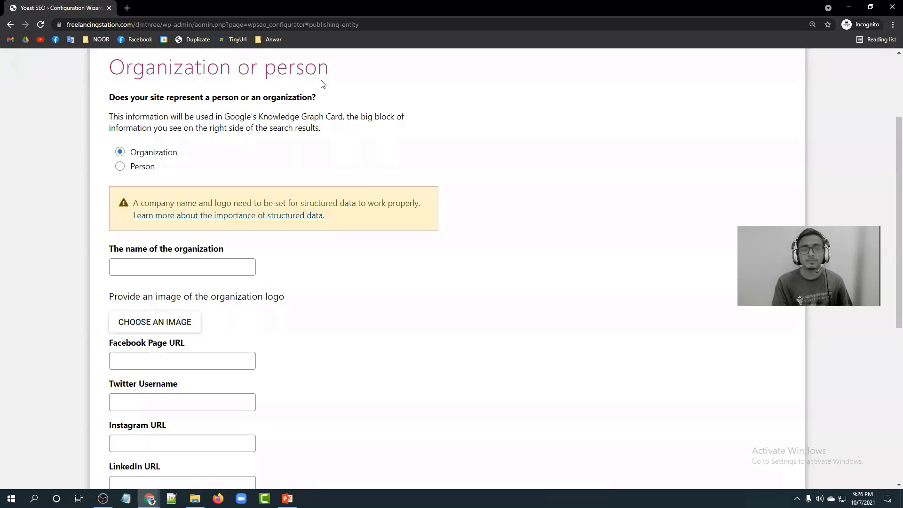
pyautogui.click(120, 166)
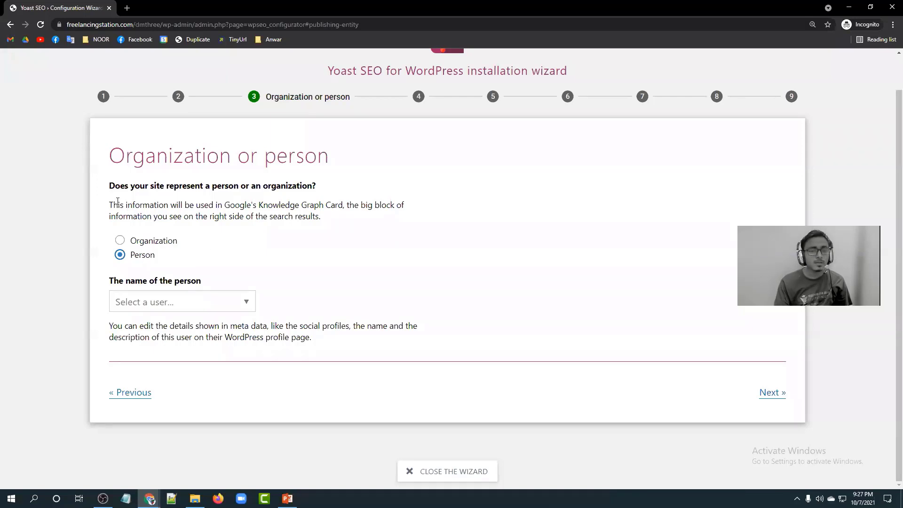
pyautogui.click(120, 241)
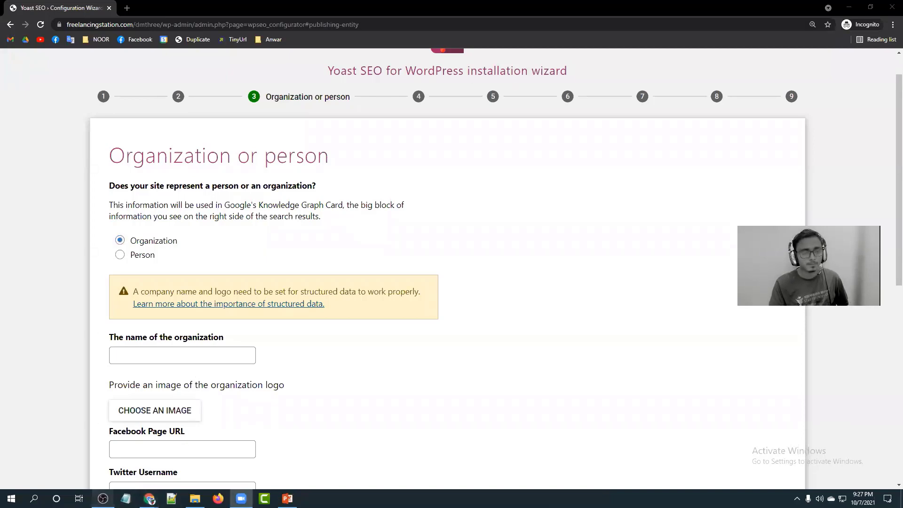
pyautogui.click(103, 499)
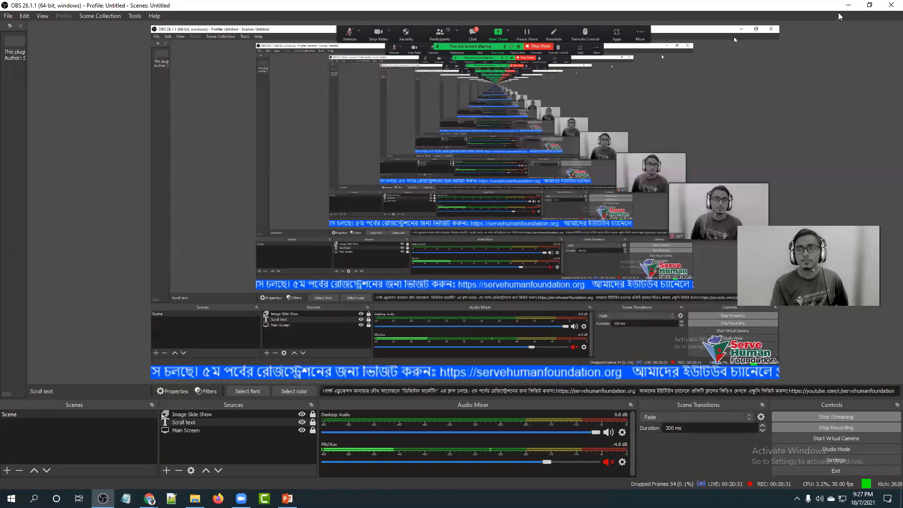
# Unmute the Mic/Aux input in OBS's audio mixer and return to the Chrome wizard.
pyautogui.click(846, 6)
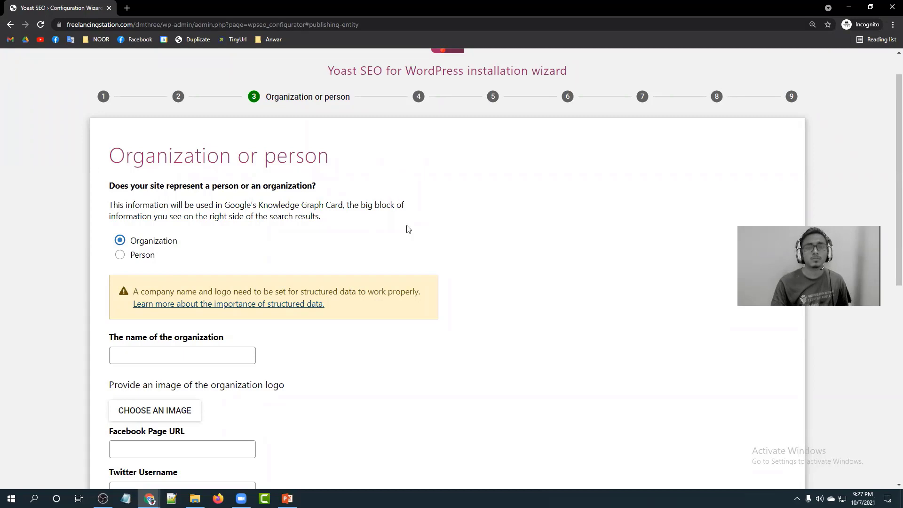
pyautogui.click(422, 126)
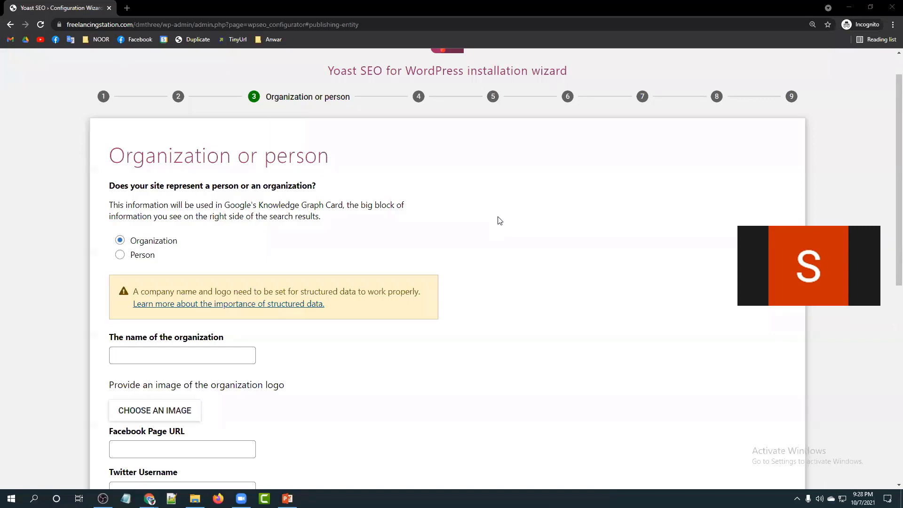
pyautogui.click(849, 6)
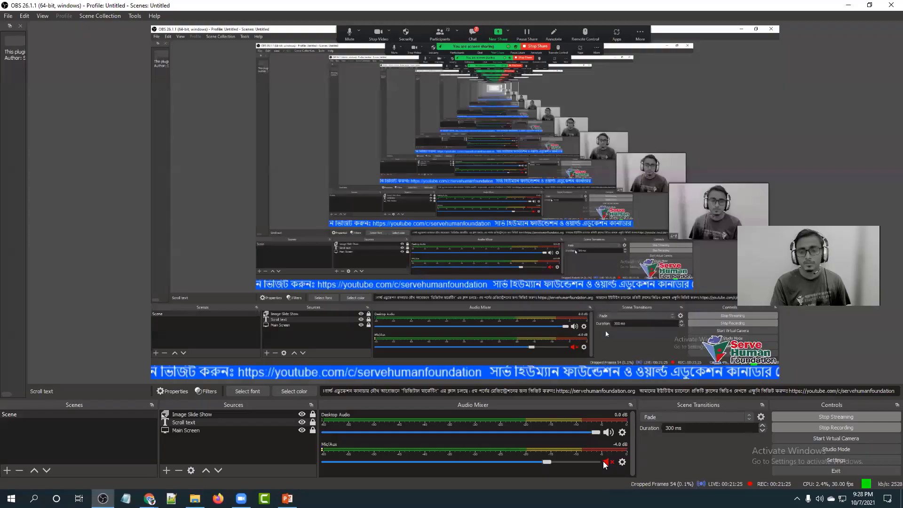
pyautogui.click(605, 464)
pyautogui.click(846, 5)
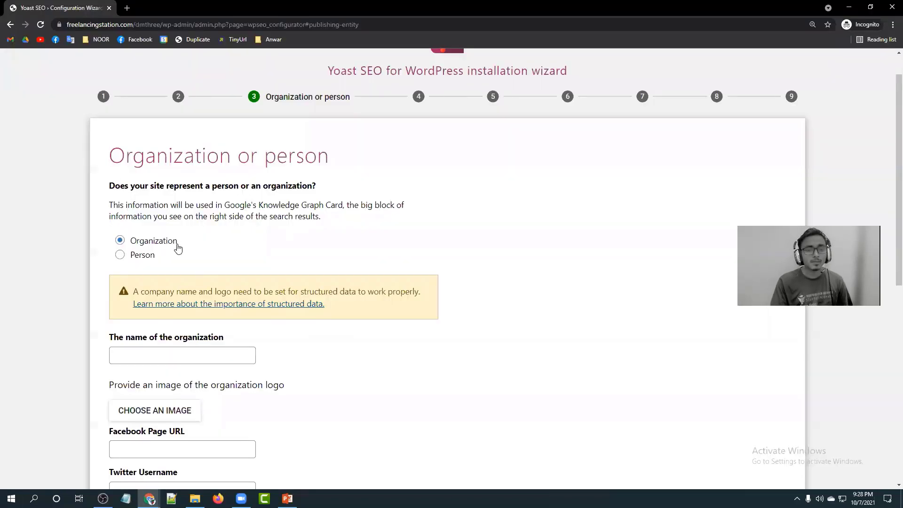
# Fill the organization name field with 'Freelancing Station' from the autofill suggestion.
pyautogui.scroll(-2, 183, 235)
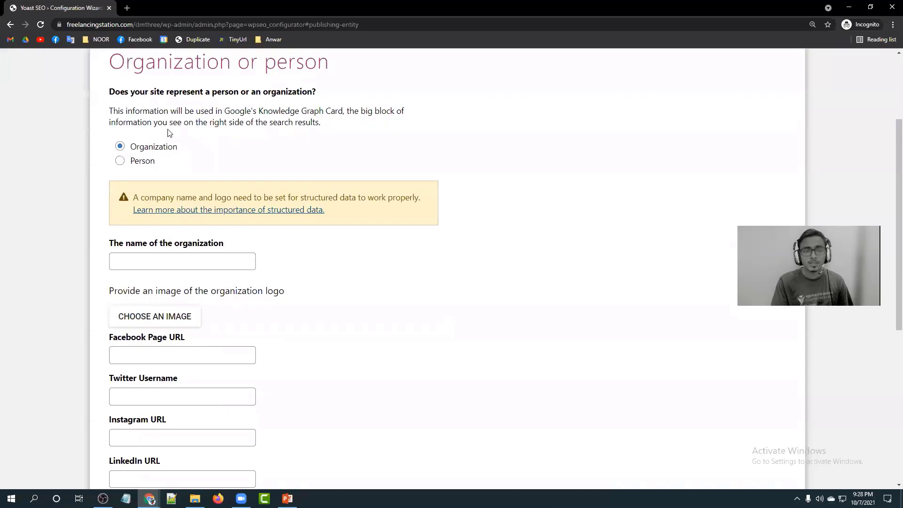
pyautogui.scroll(-1, 174, 148)
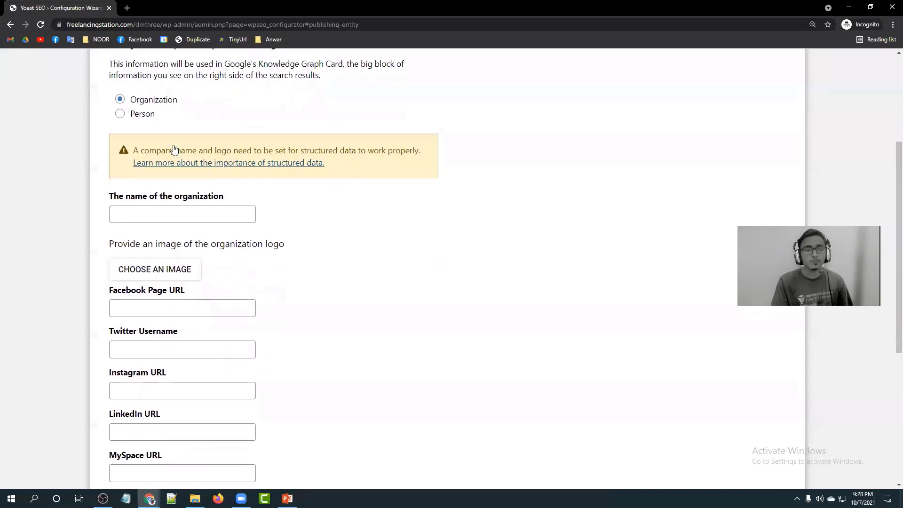
pyautogui.click(165, 212)
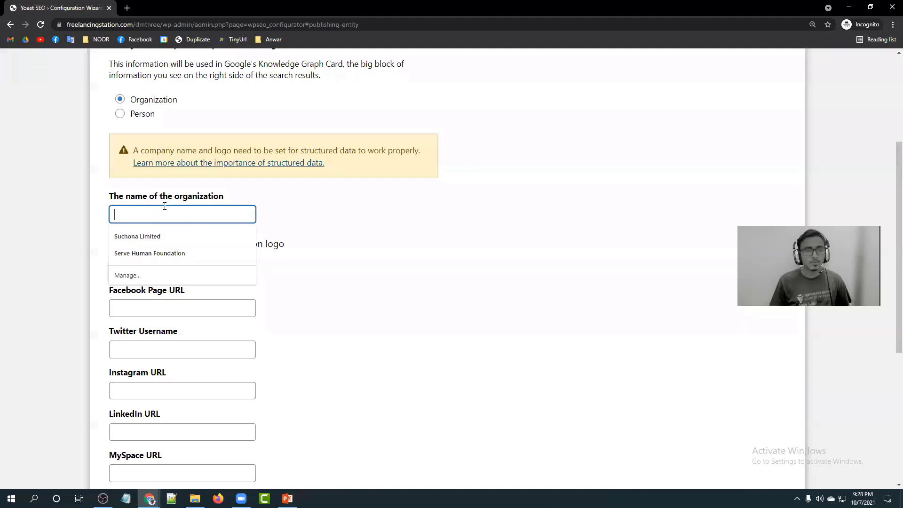
pyautogui.write('f')
pyautogui.press('BackSpace')
pyautogui.write('Serve')
pyautogui.press('BackSpace')
pyautogui.press('BackSpace')
pyautogui.press('BackSpace')
pyautogui.press('BackSpace')
pyautogui.press('BackSpace')
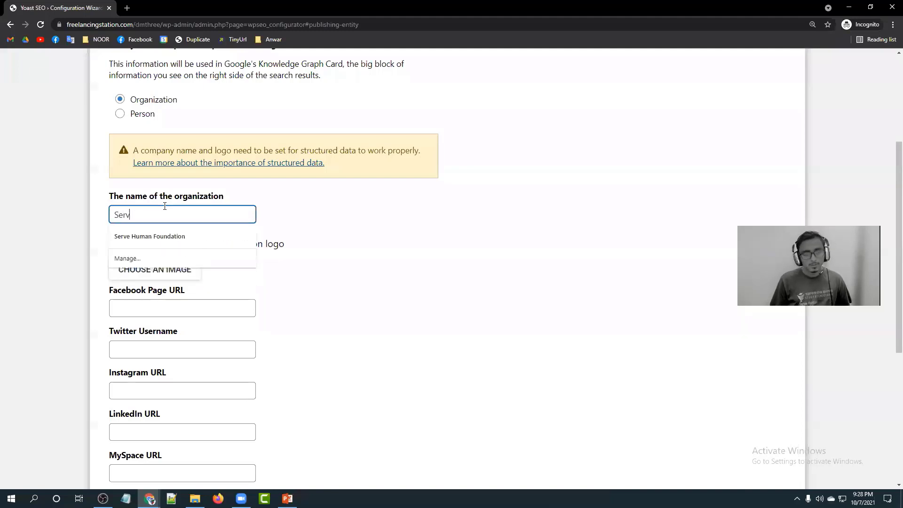
pyautogui.write('Free')
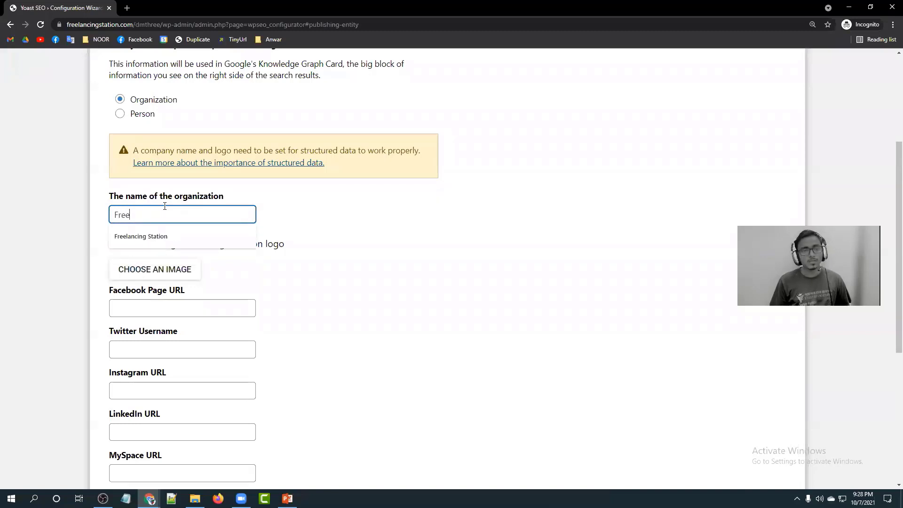
pyautogui.click(161, 237)
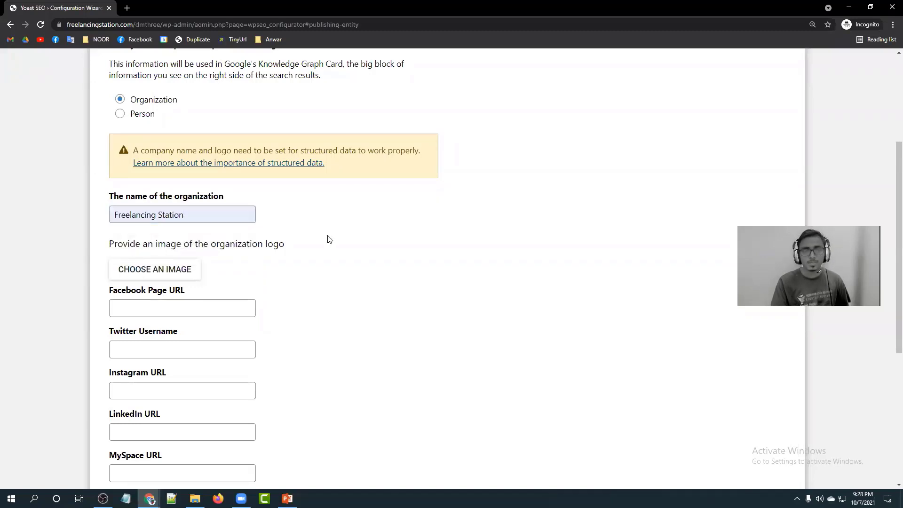
pyautogui.scroll(-1, 330, 245)
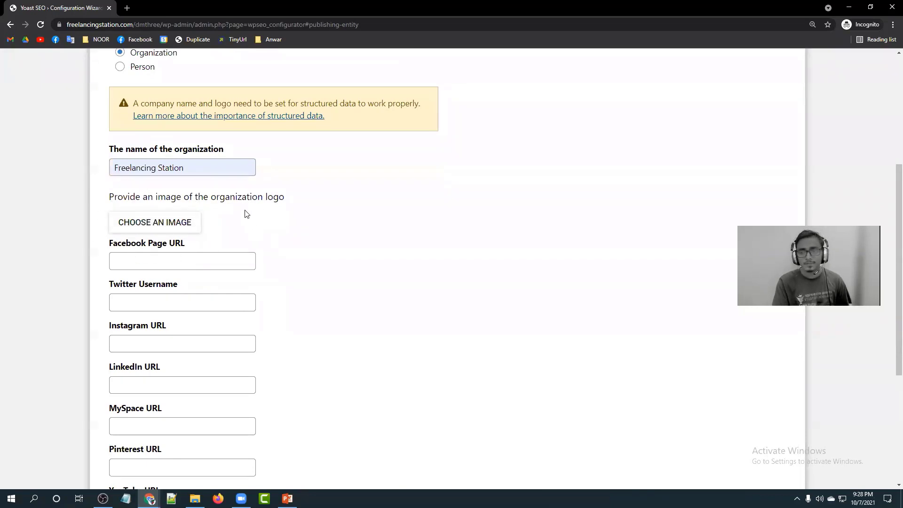
# Upload only logo.png from the Desktop's New folder > all folder as the organization logo image.
pyautogui.click(178, 226)
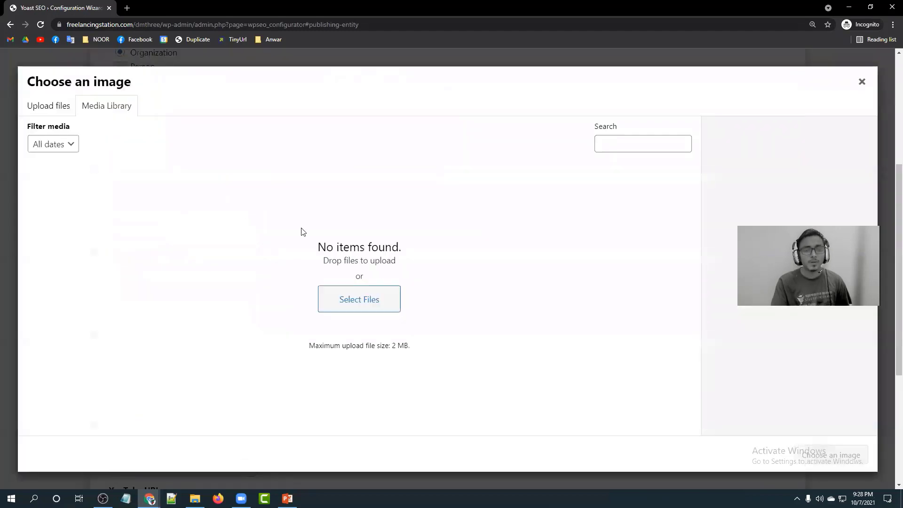
pyautogui.click(365, 298)
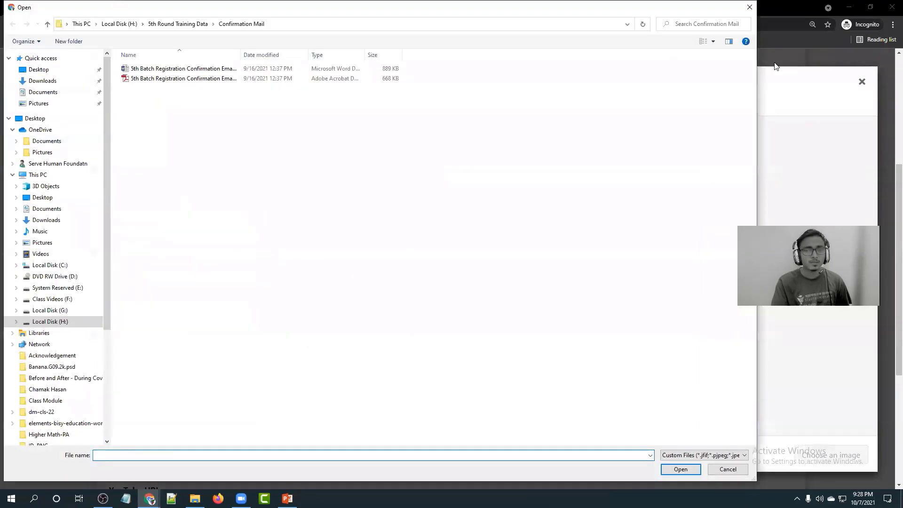
pyautogui.click(749, 7)
pyautogui.click(47, 104)
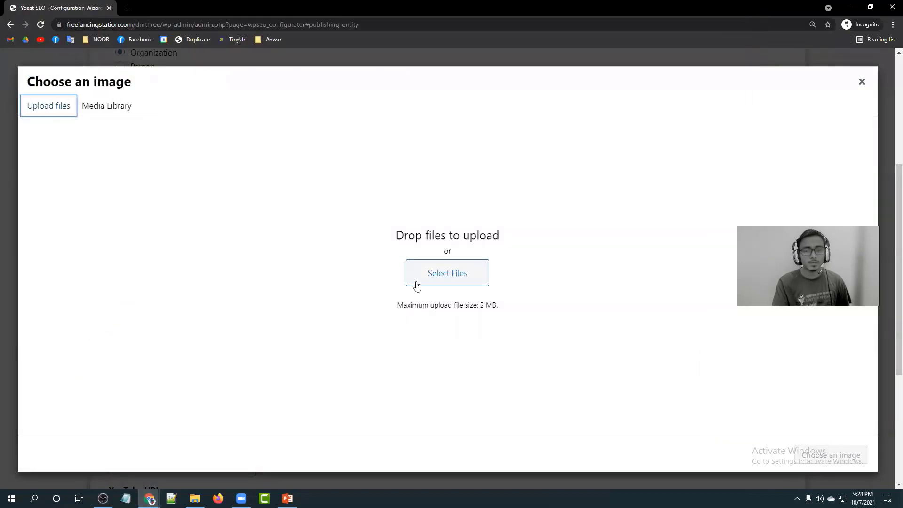
pyautogui.click(433, 271)
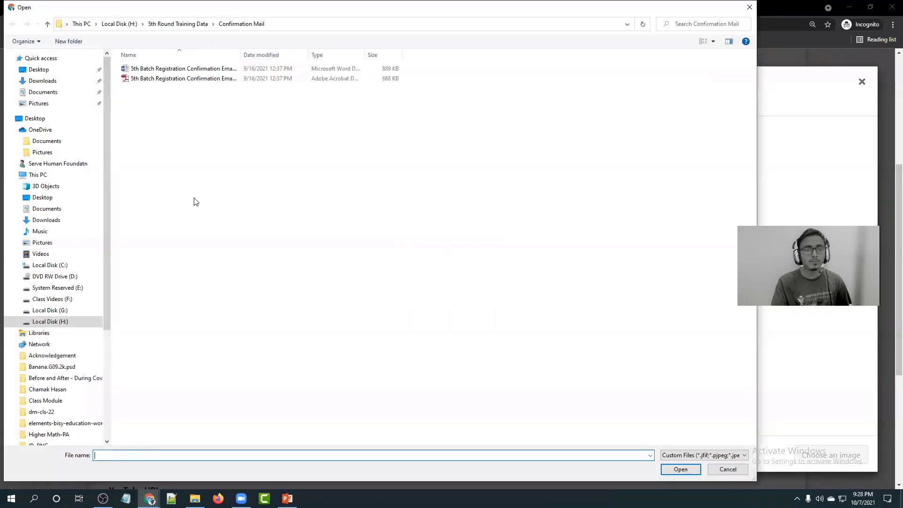
pyautogui.click(750, 7)
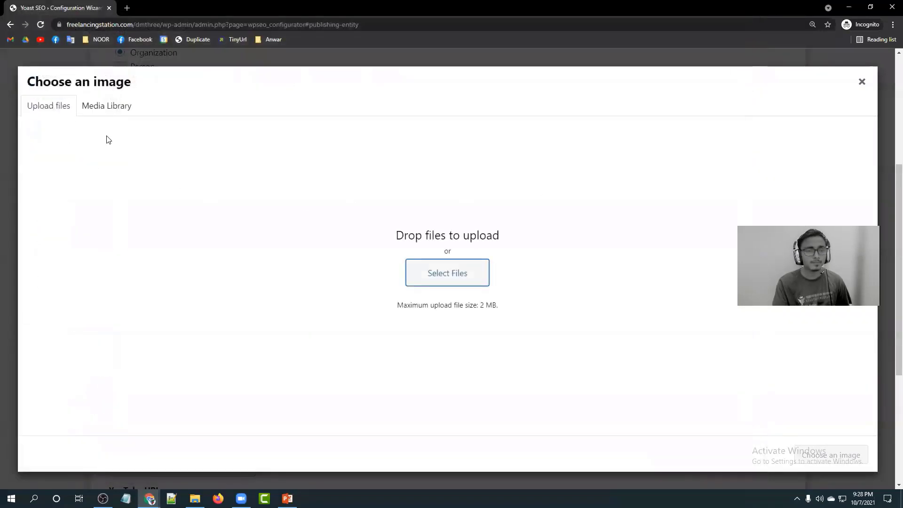
pyautogui.click(421, 276)
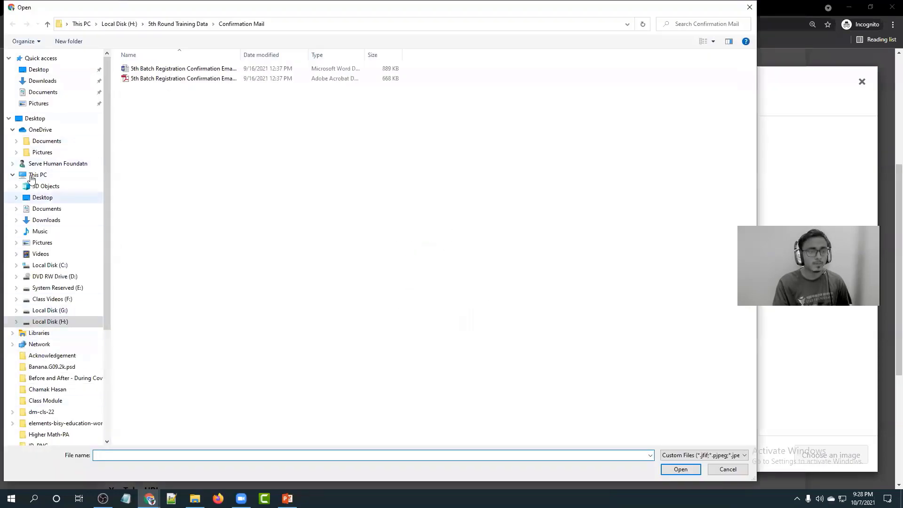
pyautogui.click(39, 69)
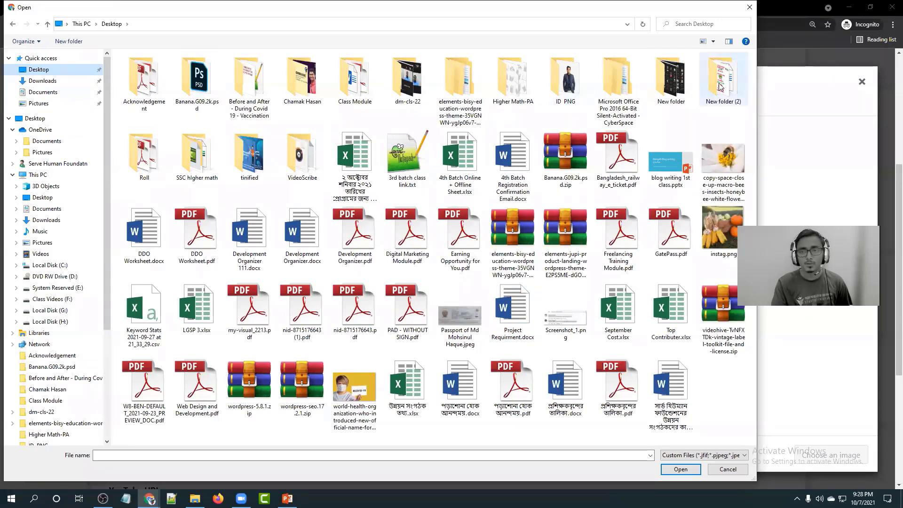
pyautogui.doubleClick(658, 87)
pyautogui.doubleClick(197, 78)
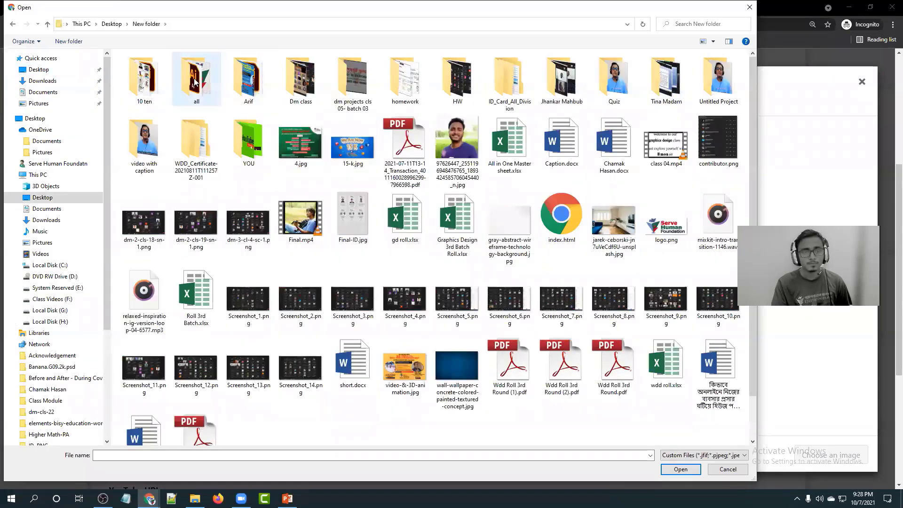
pyautogui.scroll(-3, 395, 300)
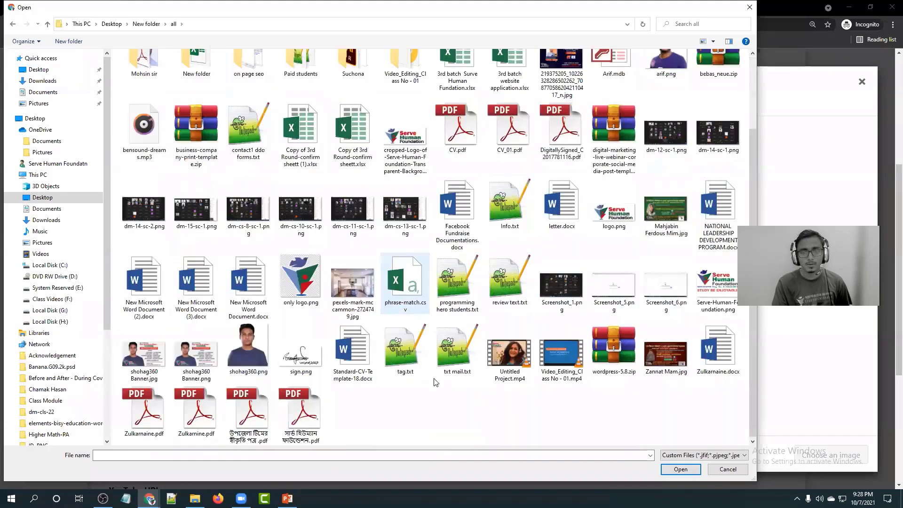
pyautogui.doubleClick(297, 275)
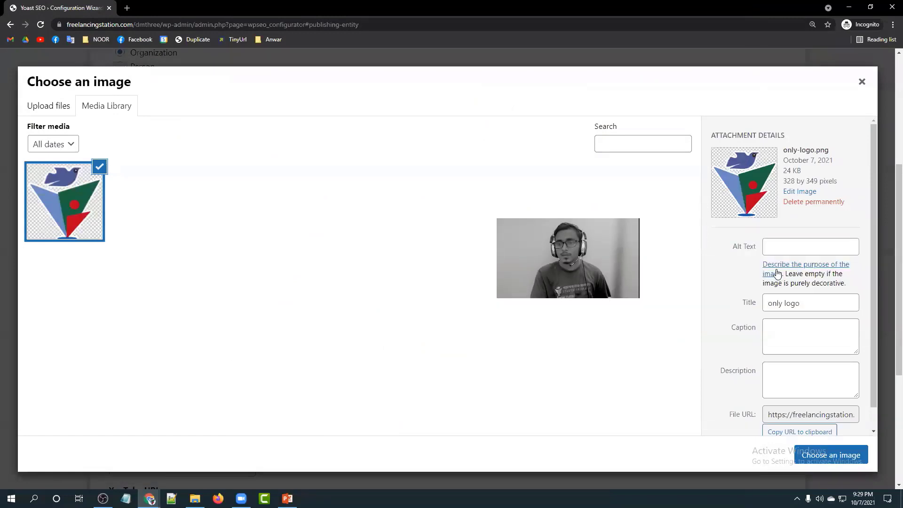
# Give the logo alt text 'Serve Human Foundation', update its title, and choose it as the organization logo.
pyautogui.click(779, 244)
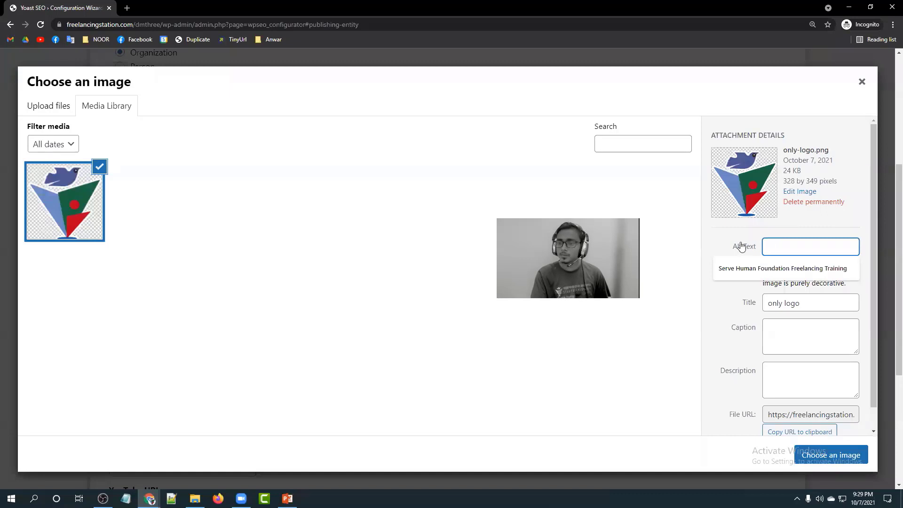
pyautogui.click(734, 272)
pyautogui.moveTo(818, 304); pyautogui.dragTo(752, 310)
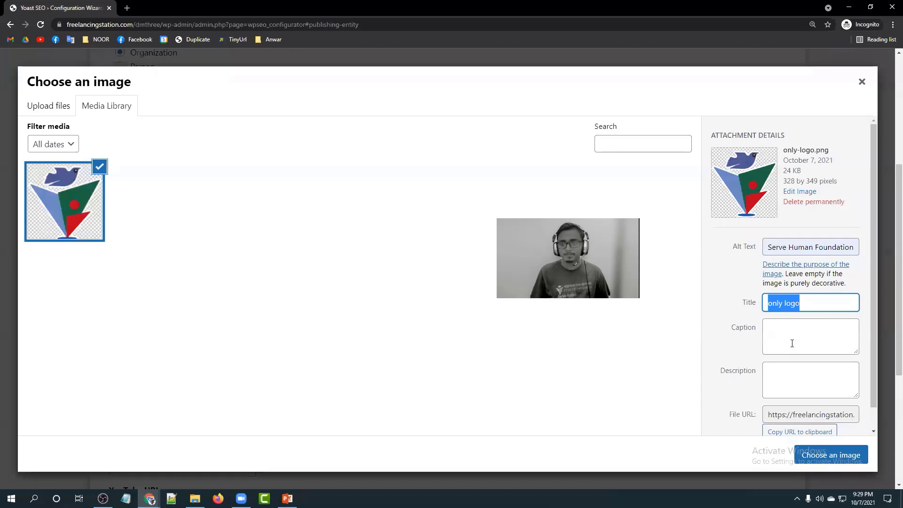
pyautogui.write('Serve Human Foundatin -')
pyautogui.click(799, 325)
pyautogui.click(792, 382)
pyautogui.scroll(-1, 792, 371)
pyautogui.click(831, 455)
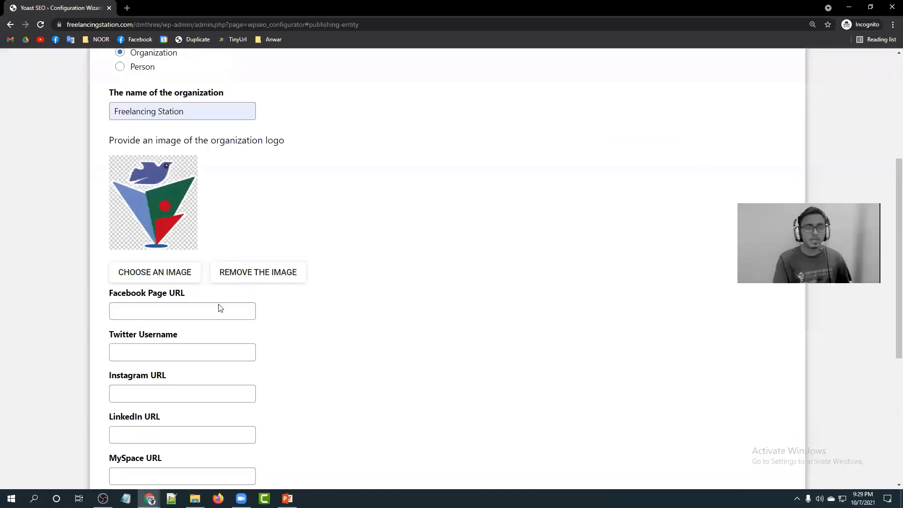
# Enter the Facebook page URL facebook.com/servehumanfoundationbangladesh.
pyautogui.scroll(-2, 109, 236)
pyautogui.click(139, 215)
pyautogui.write('http')
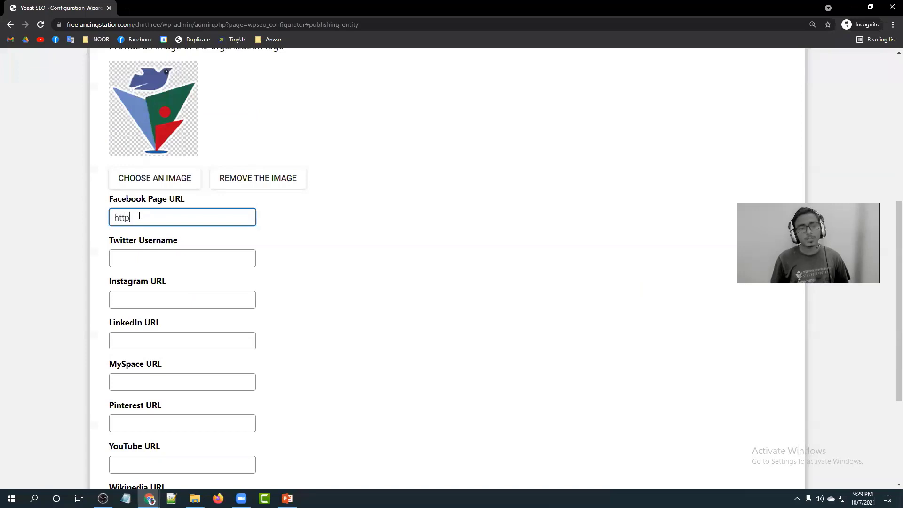
pyautogui.write('s://facebook.com/pages')
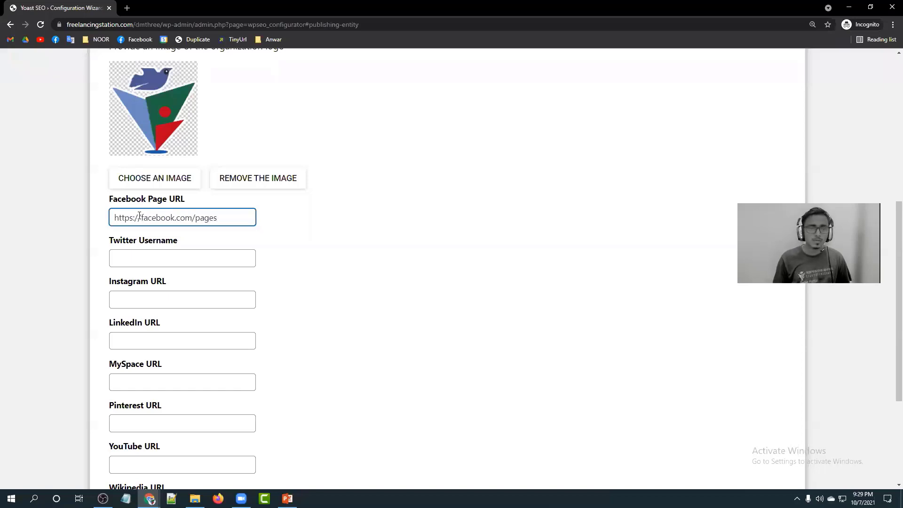
pyautogui.press('BackSpace')
pyautogui.press('BackSpace')
pyautogui.press('BackSpace')
pyautogui.press('BackSpace')
pyautogui.press('BackSpace')
pyautogui.write('servehu')
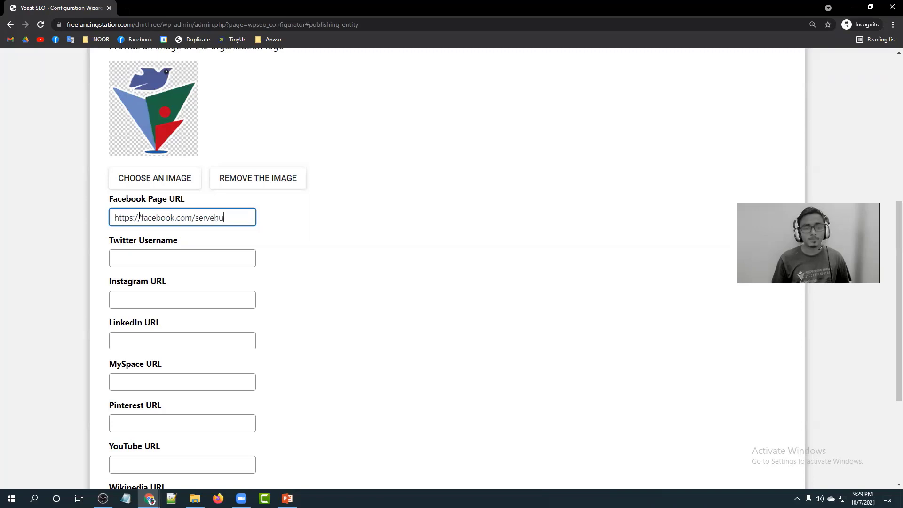
pyautogui.write('manfoundasiton')
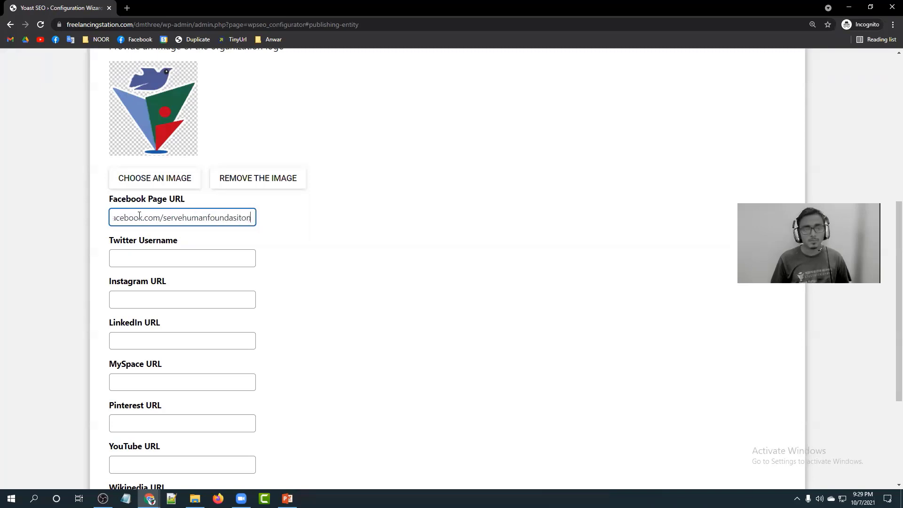
pyautogui.press('BackSpace')
pyautogui.press('BackSpace')
pyautogui.write('tionba')
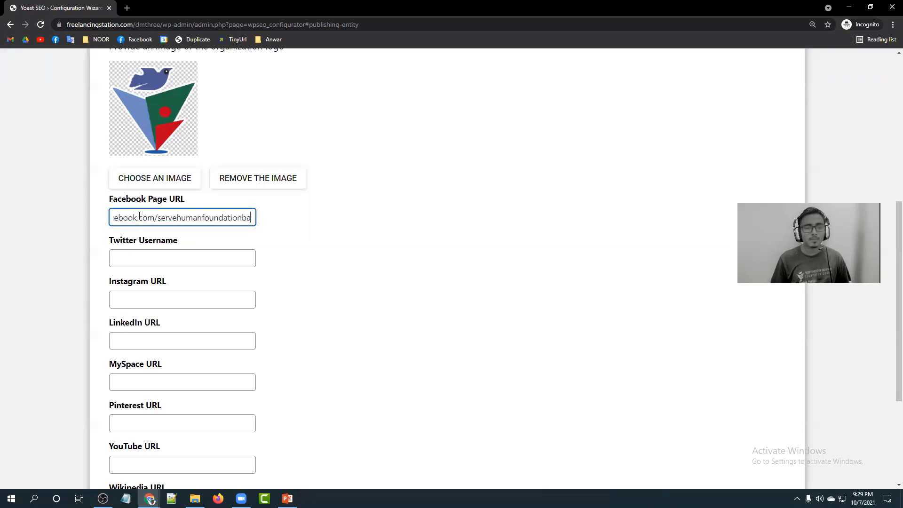
pyautogui.write('ngladesh')
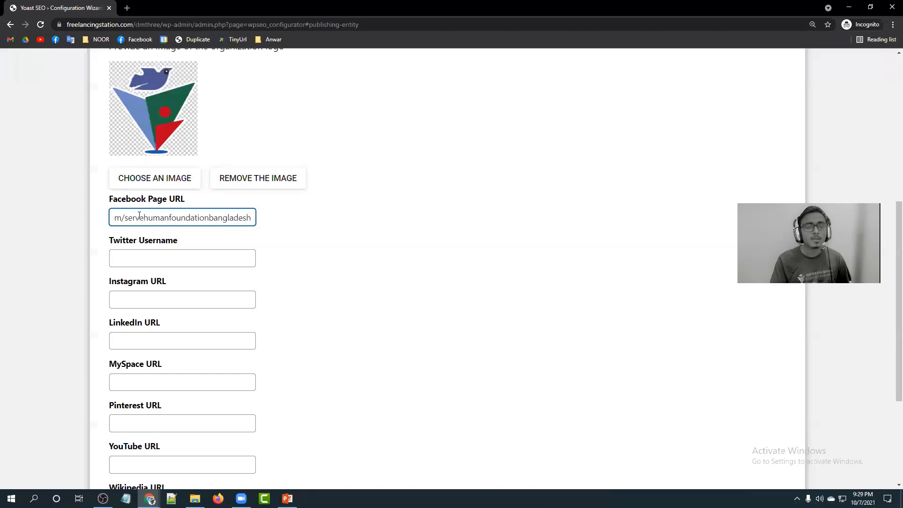
pyautogui.click(282, 256)
# Add the YouTube URL youtube.com/c/servehumanfoundation and advance to Search engine visibility.
pyautogui.scroll(-2, 264, 304)
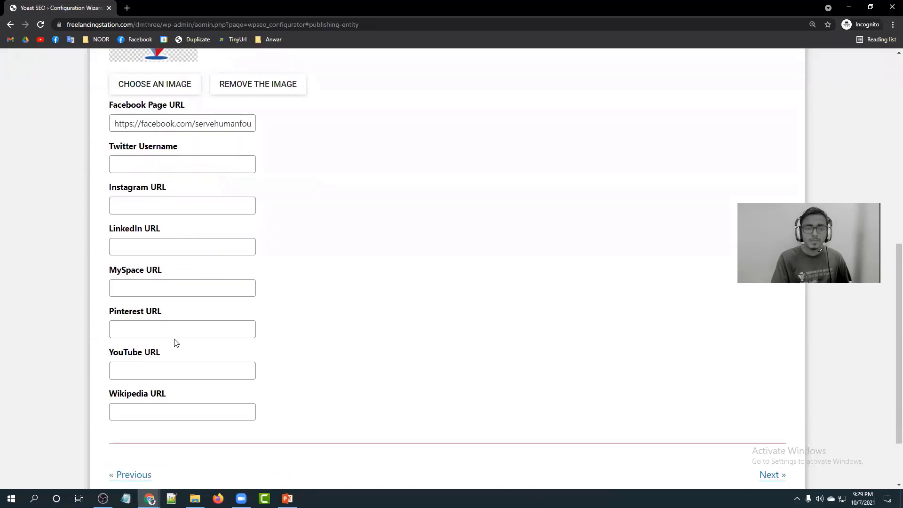
pyautogui.scroll(-2, 178, 348)
pyautogui.click(179, 288)
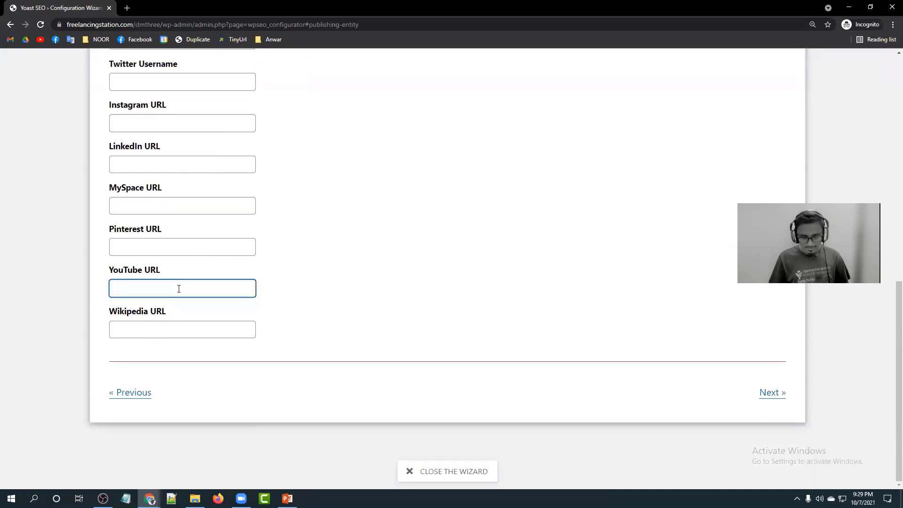
pyautogui.write('https://youtube')
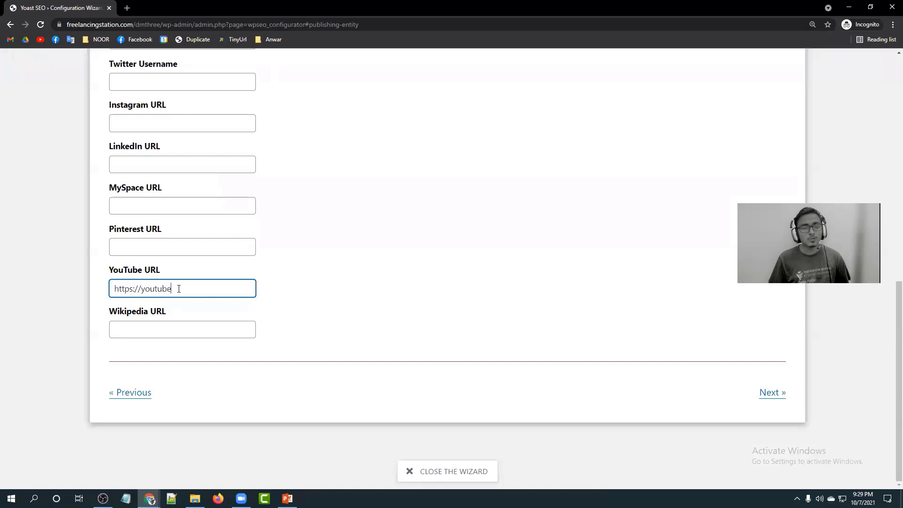
pyautogui.write('com')
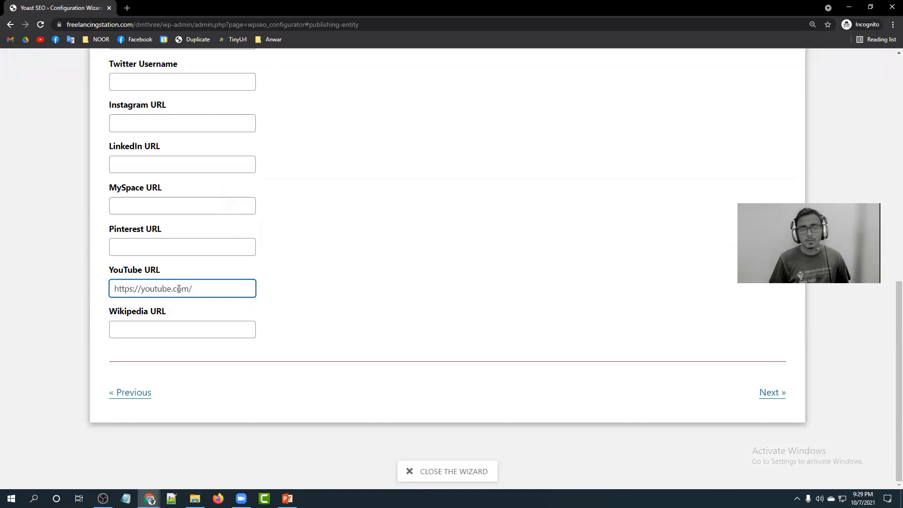
pyautogui.write('/c/serveh')
pyautogui.write('manfoiundation')
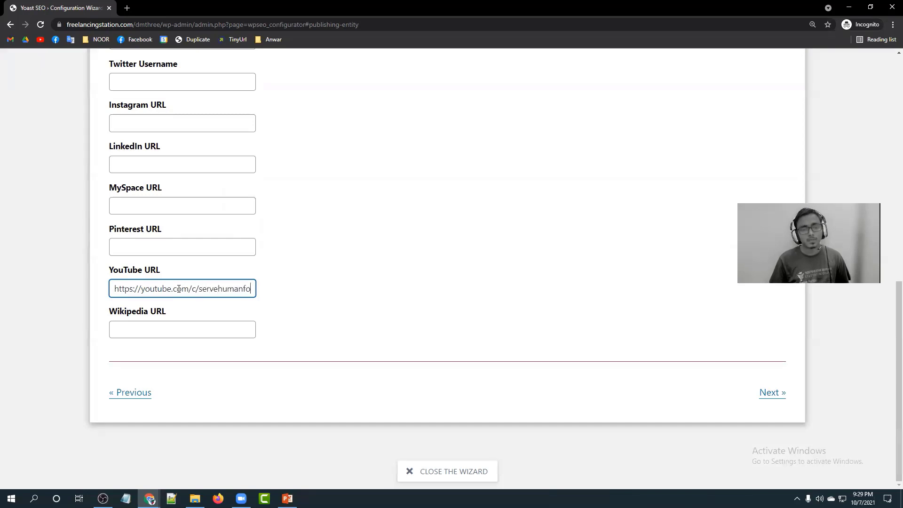
pyautogui.press('BackSpace')
pyautogui.press('BackSpace')
pyautogui.press('BackSpace')
pyautogui.press('BackSpace')
pyautogui.press('BackSpace')
pyautogui.press('BackSpace')
pyautogui.press('BackSpace')
pyautogui.press('BackSpace')
pyautogui.press('BackSpace')
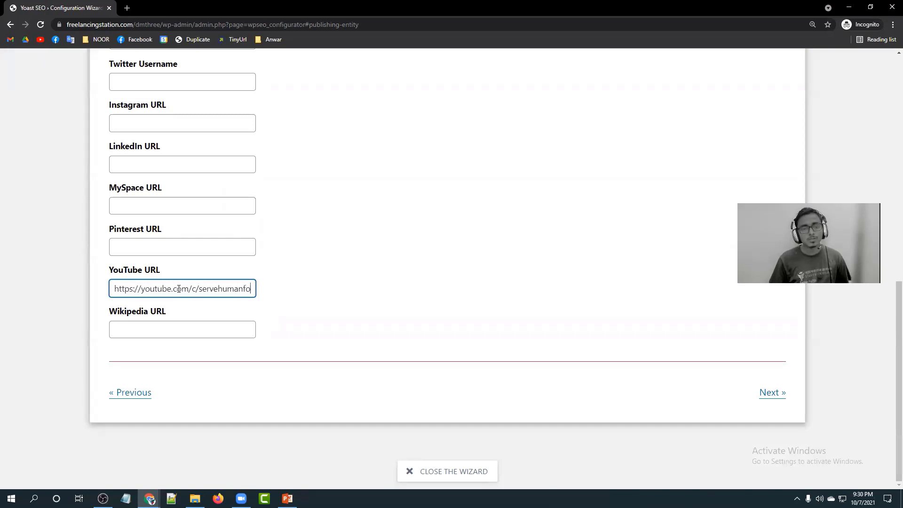
pyautogui.write('undation')
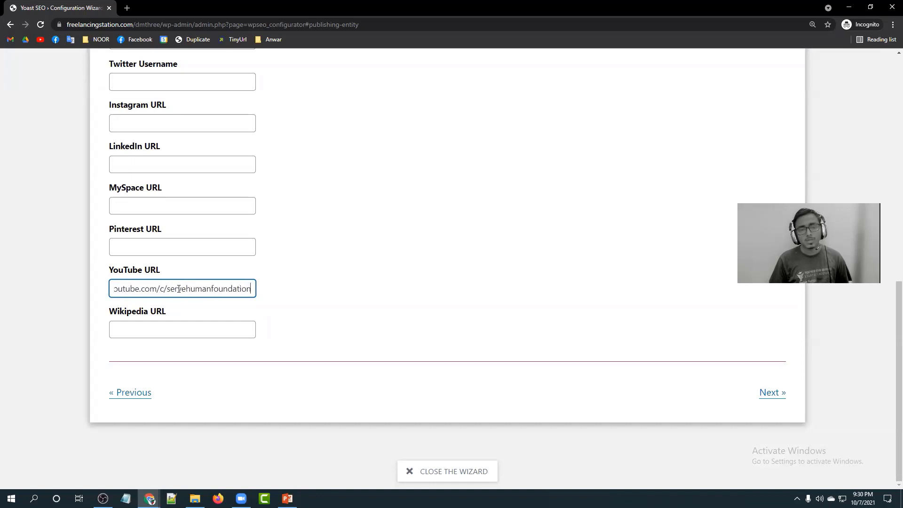
pyautogui.click(307, 303)
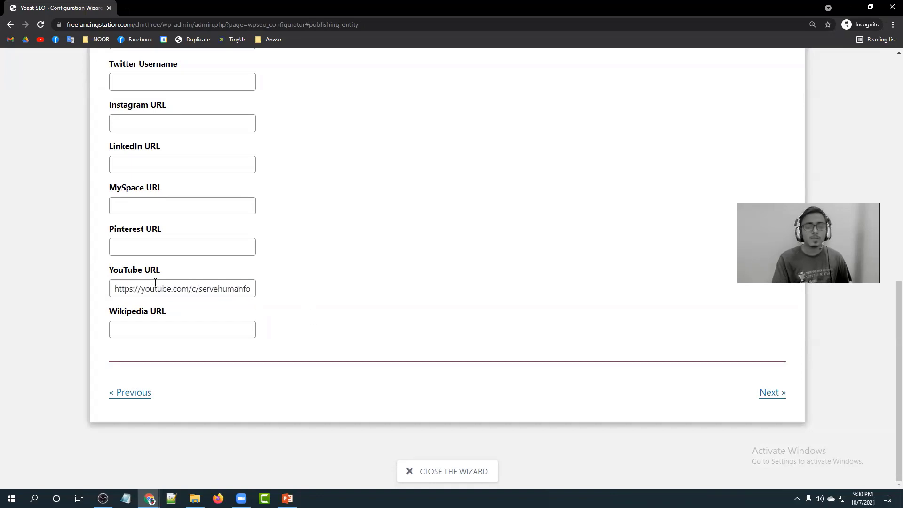
pyautogui.click(769, 393)
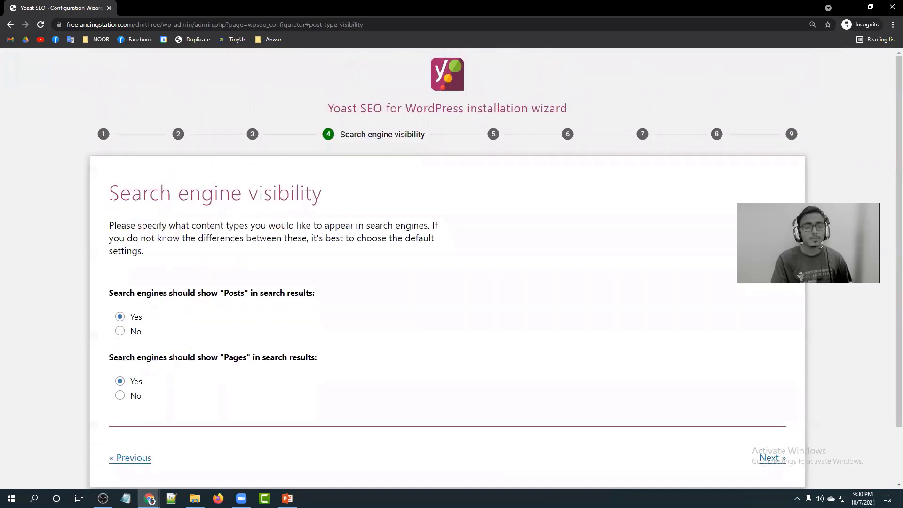
# Leave Posts and Pages visible in search results (Yes) and continue to Multiple authors.
pyautogui.moveTo(114, 196); pyautogui.dragTo(336, 199)
pyautogui.click(337, 199)
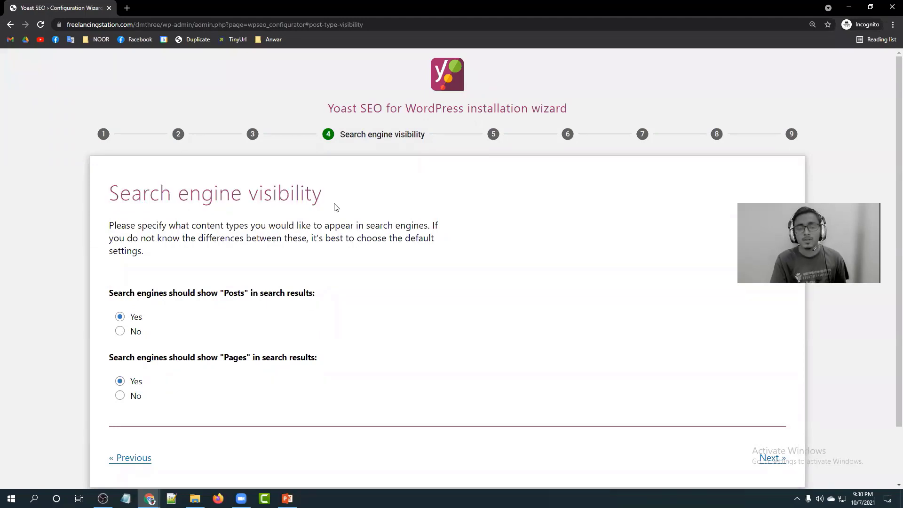
pyautogui.scroll(-2, 336, 207)
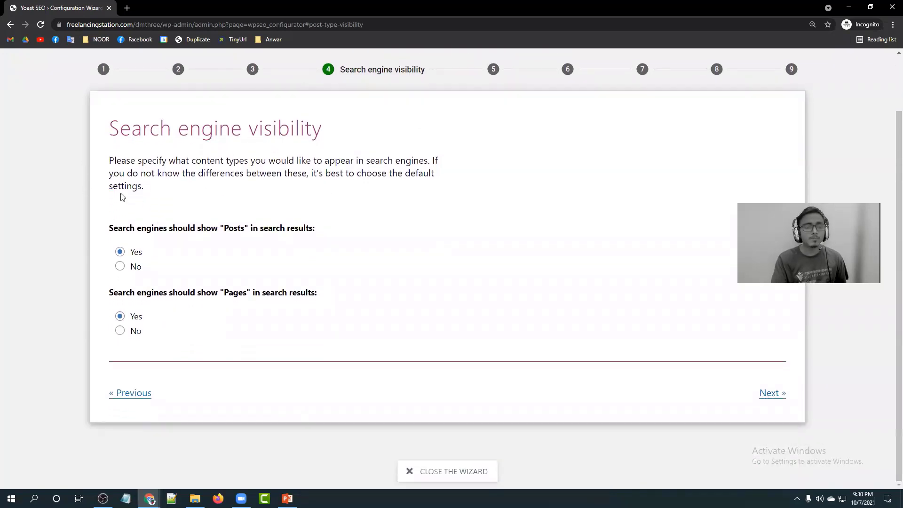
pyautogui.moveTo(111, 230); pyautogui.dragTo(201, 231)
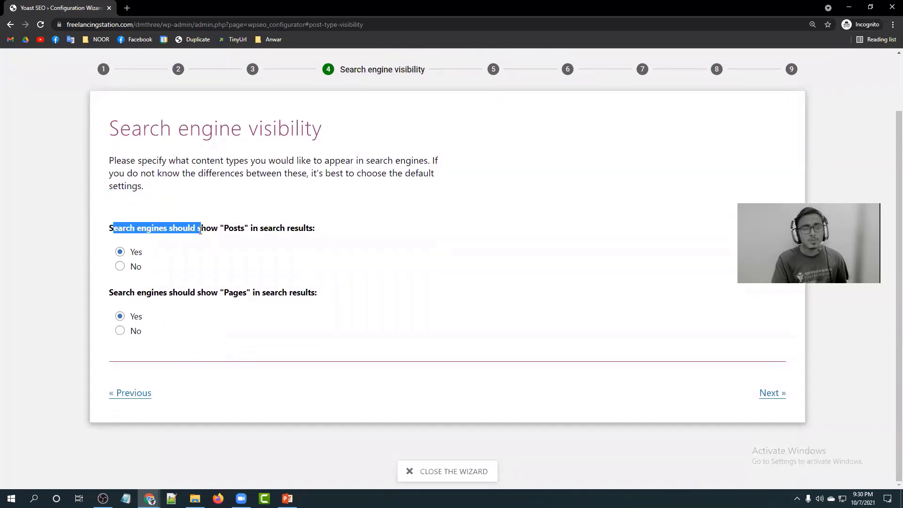
pyautogui.click(96, 226)
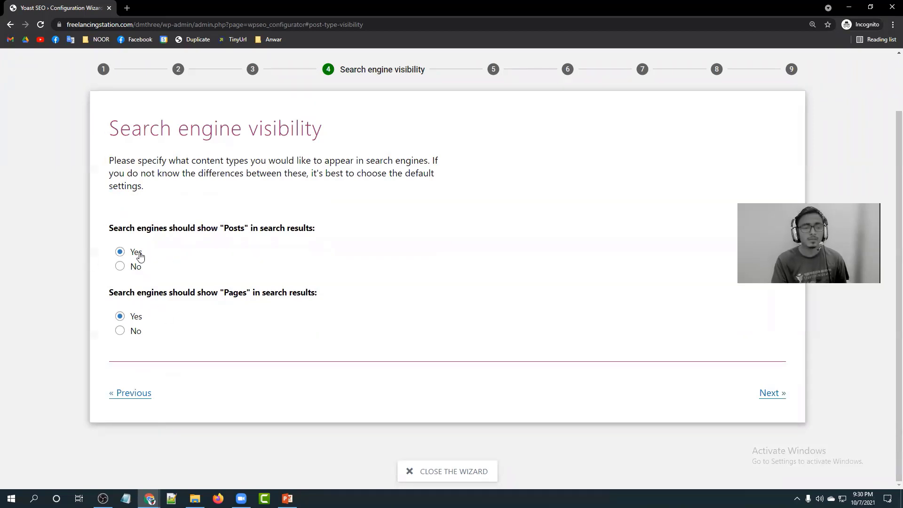
pyautogui.moveTo(115, 293); pyautogui.dragTo(124, 294)
pyautogui.click(180, 300)
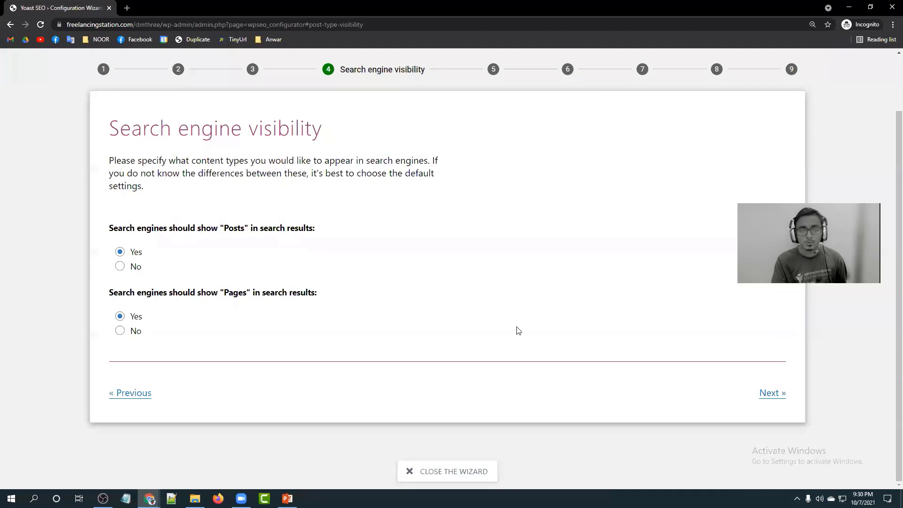
pyautogui.click(768, 398)
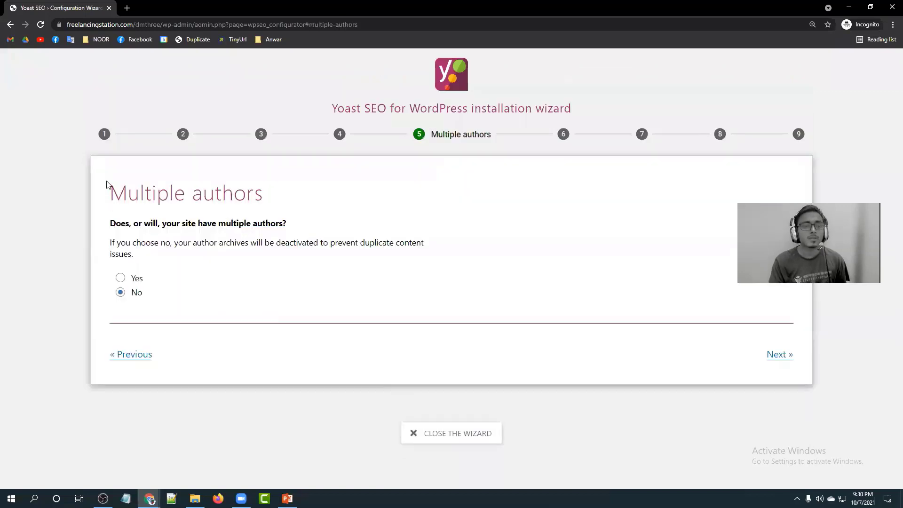
# Keep Multiple authors set to No and advance to Title settings.
pyautogui.tripleClick(151, 194)
pyautogui.click(262, 194)
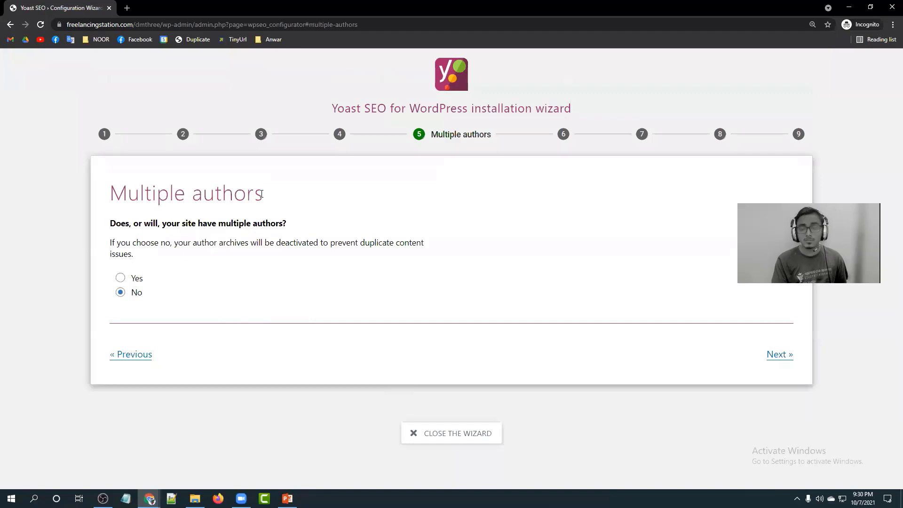
pyautogui.moveTo(261, 194); pyautogui.dragTo(108, 200)
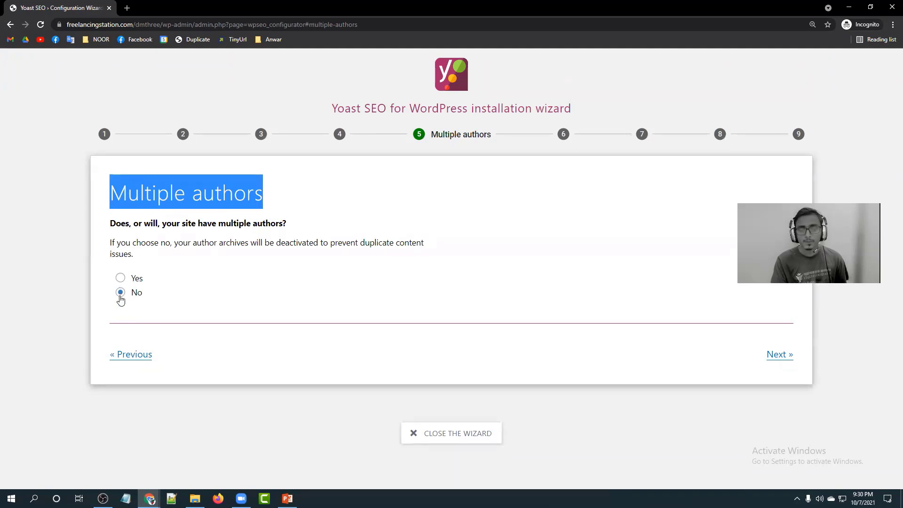
pyautogui.click(784, 356)
# Try the em-dash, en-dash and colon title separators, keep the hyphen, and continue past Title settings.
pyautogui.scroll(-2, 292, 276)
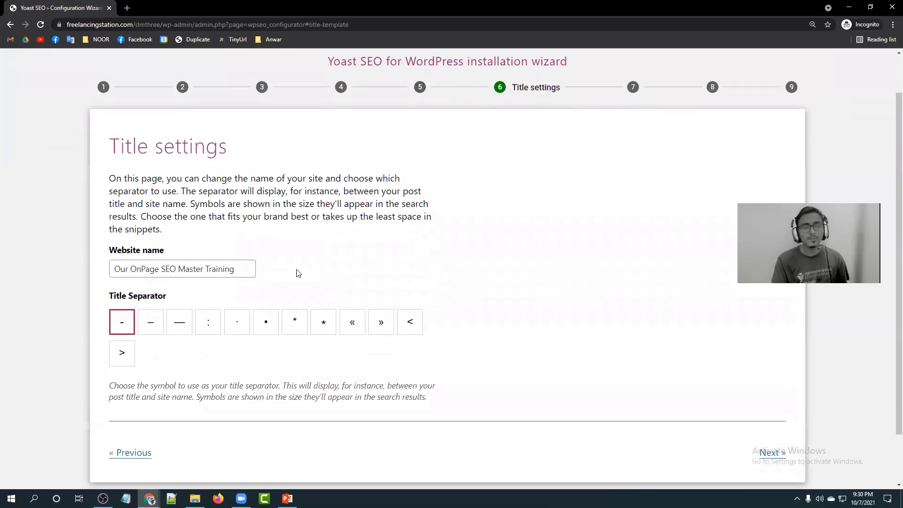
pyautogui.scroll(2, 212, 141)
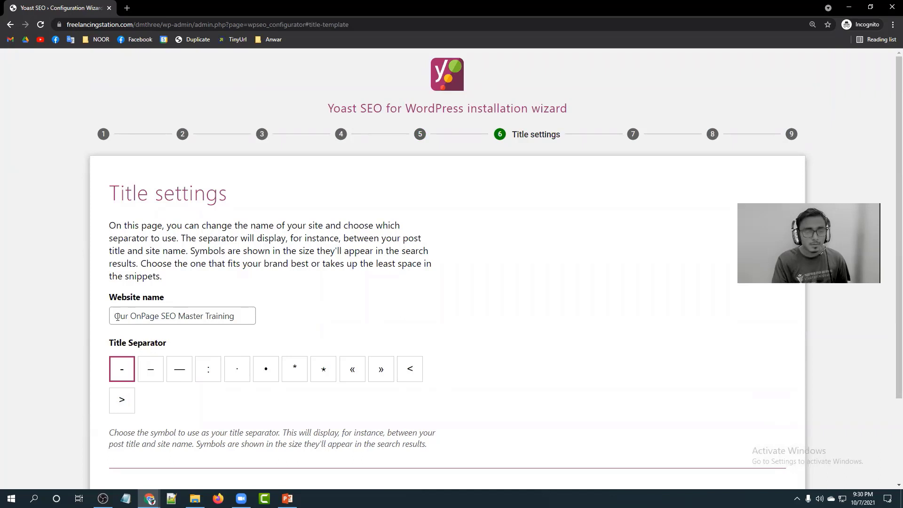
pyautogui.click(116, 316)
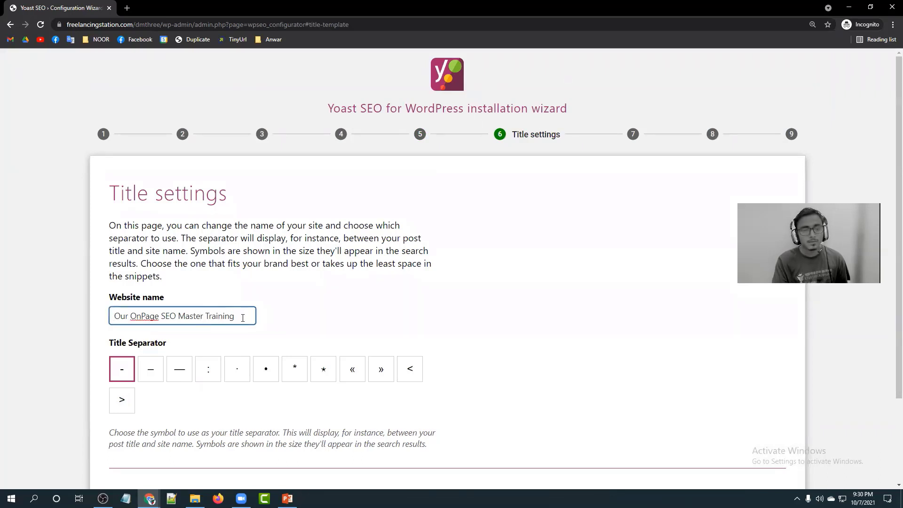
pyautogui.click(169, 371)
pyautogui.click(153, 369)
pyautogui.click(215, 372)
pyautogui.click(123, 371)
pyautogui.scroll(-1, 226, 248)
pyautogui.scroll(1, 225, 248)
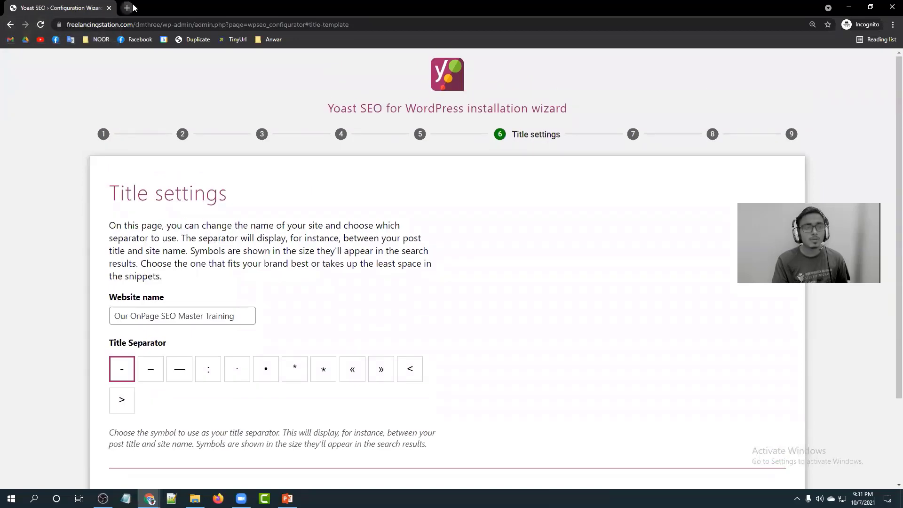
pyautogui.click(126, 8)
pyautogui.click(65, 4)
pyautogui.scroll(-2, 332, 321)
pyautogui.scroll(-1, 221, 302)
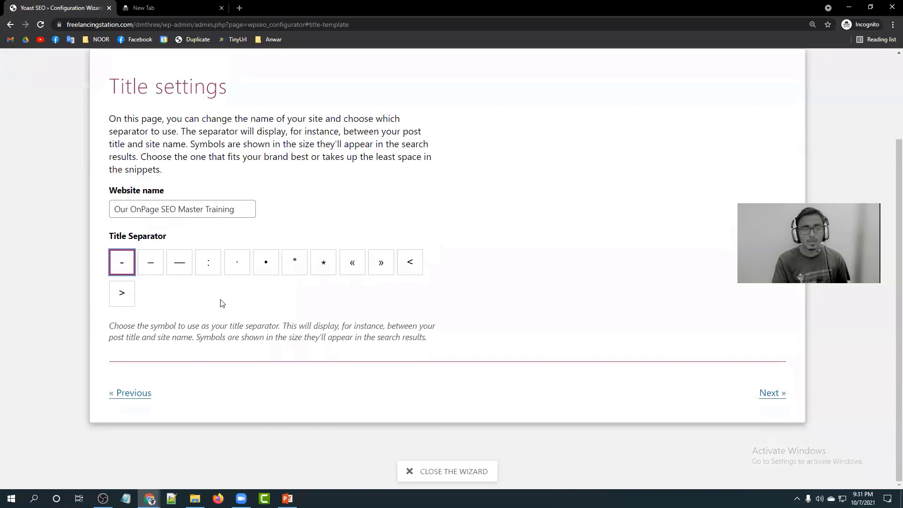
pyautogui.click(768, 392)
# Switch usage tracking from 'Yes, you can track' back to 'No' and advance the wizard.
pyautogui.scroll(1, 332, 308)
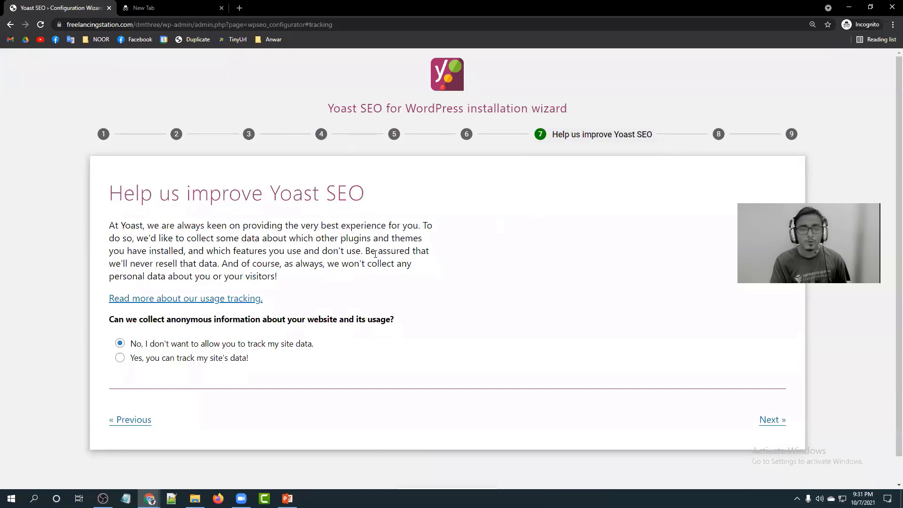
pyautogui.scroll(-1, 333, 264)
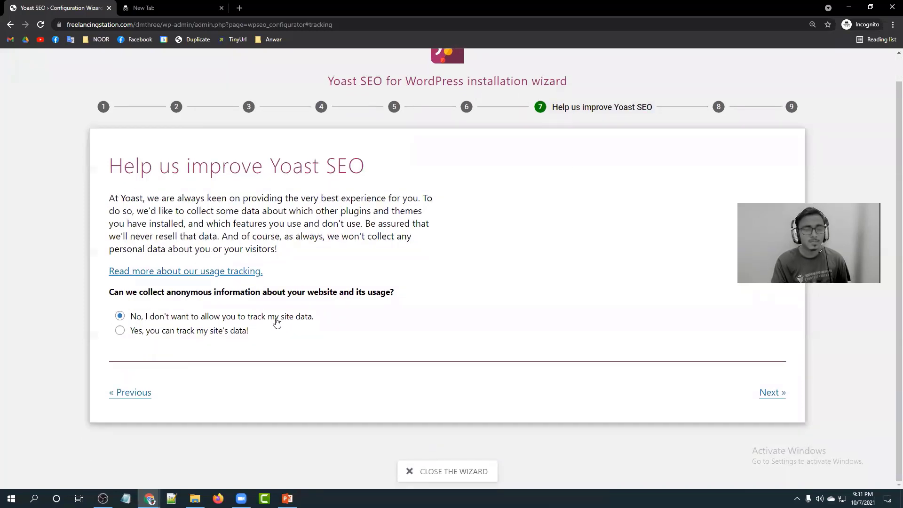
pyautogui.click(120, 332)
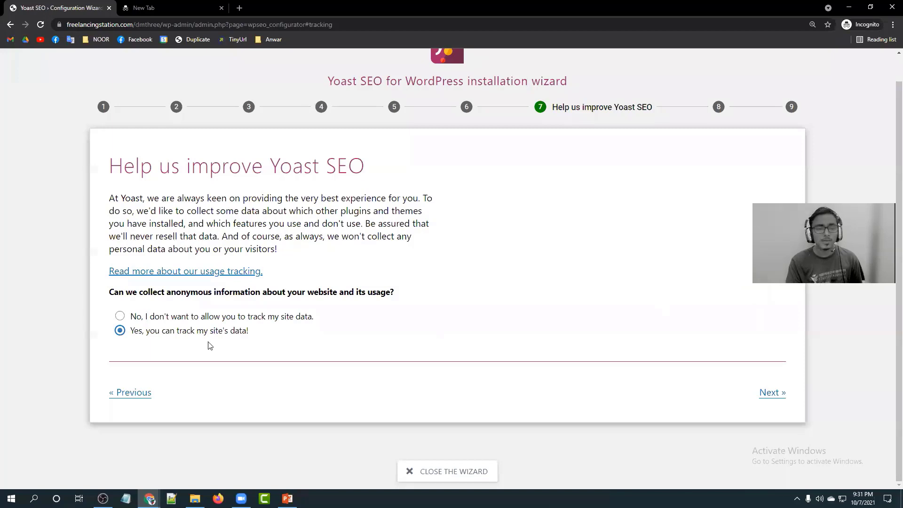
pyautogui.click(120, 316)
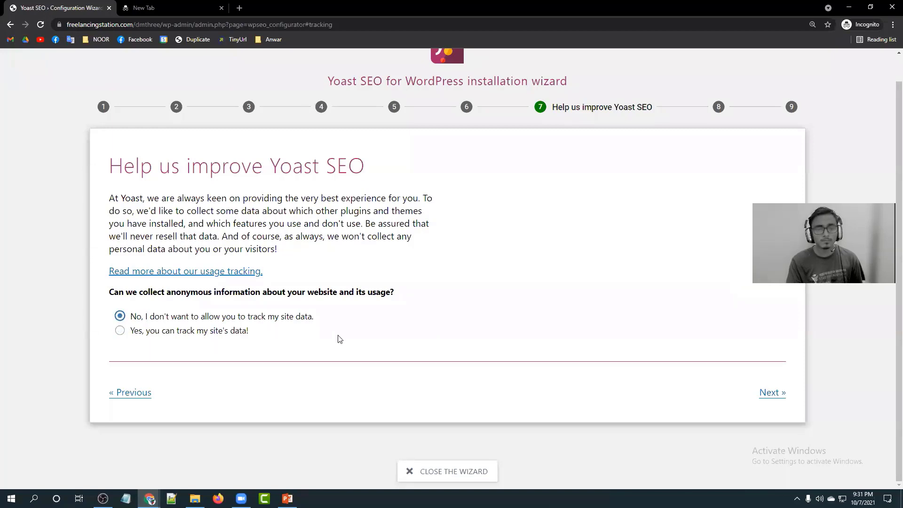
pyautogui.click(769, 394)
# Scroll through the Continue learning newsletter page and advance to the Success step.
pyautogui.scroll(3, 236, 259)
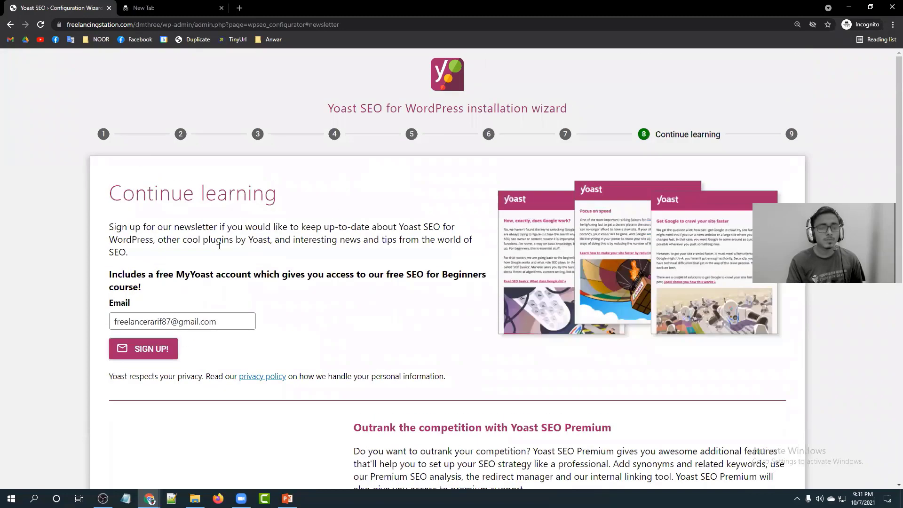
pyautogui.scroll(-3, 298, 258)
pyautogui.scroll(-1, 346, 187)
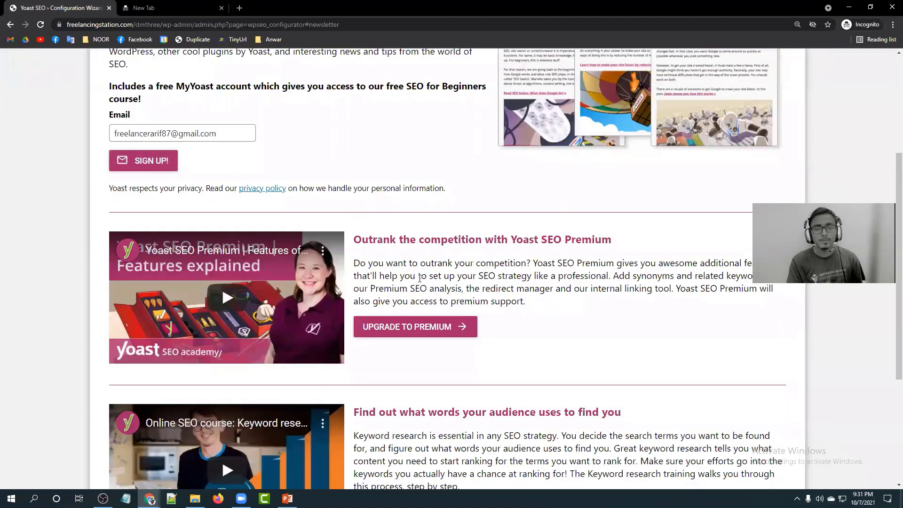
pyautogui.scroll(-4, 364, 240)
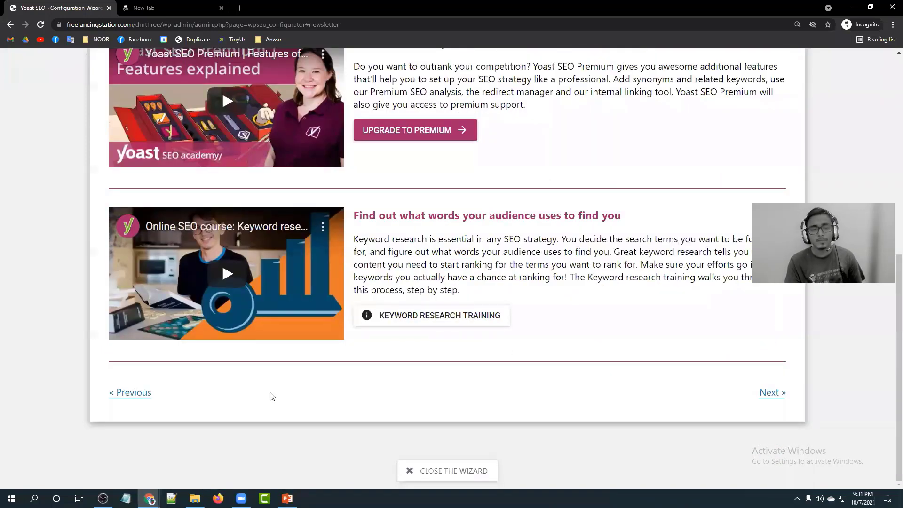
pyautogui.scroll(6, 216, 263)
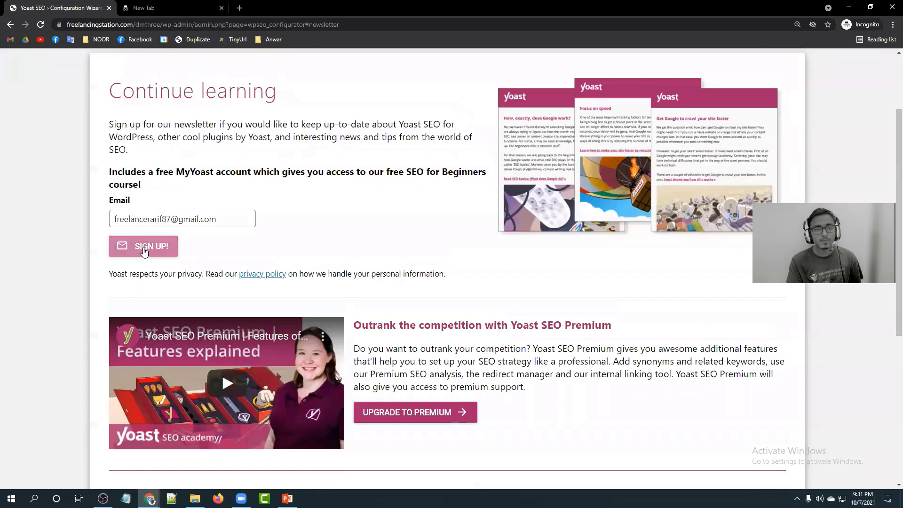
pyautogui.scroll(-3, 541, 319)
pyautogui.scroll(-2, 658, 376)
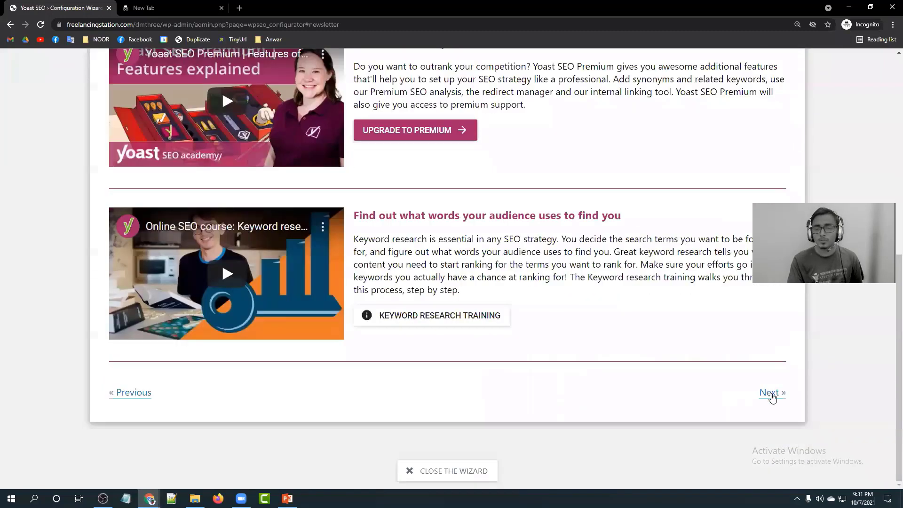
pyautogui.click(770, 394)
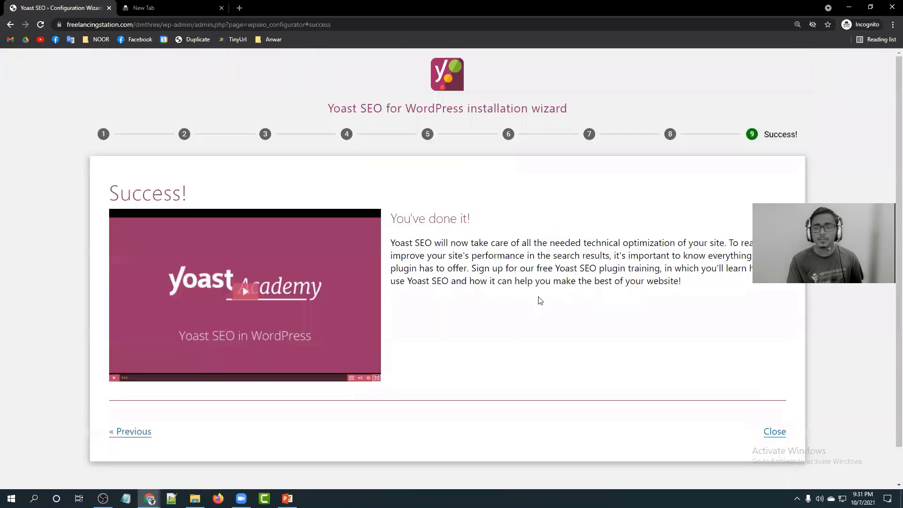
# Review the 'You've done it!' Success page and close the wizard.
pyautogui.moveTo(471, 221); pyautogui.dragTo(394, 224)
pyautogui.click(394, 225)
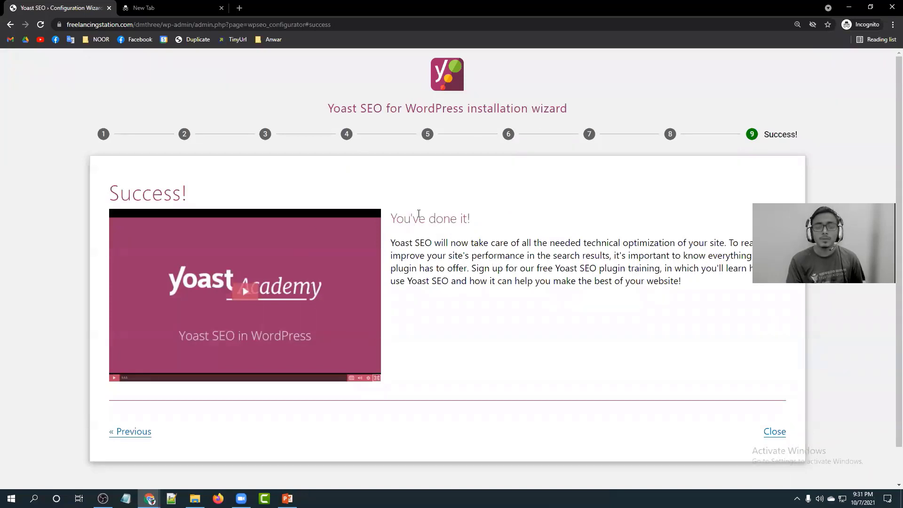
pyautogui.scroll(-1, 418, 214)
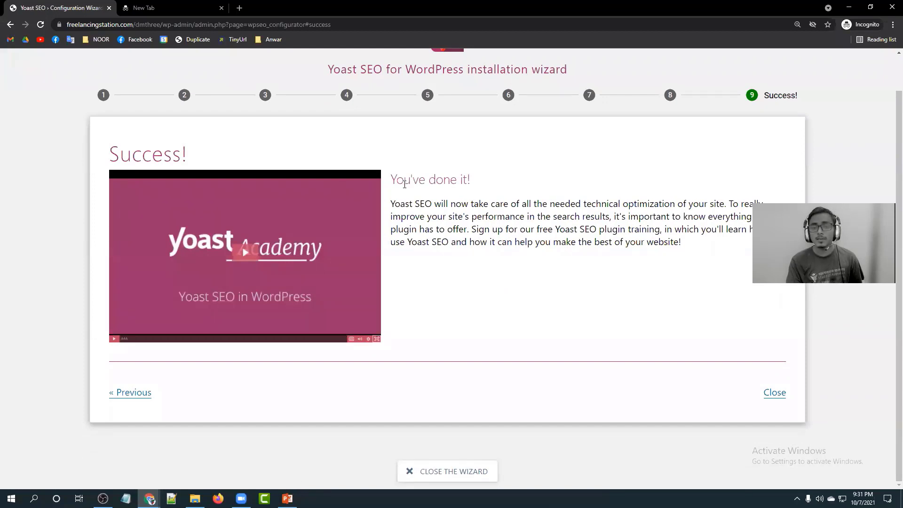
pyautogui.moveTo(392, 179); pyautogui.dragTo(468, 177)
pyautogui.click(469, 177)
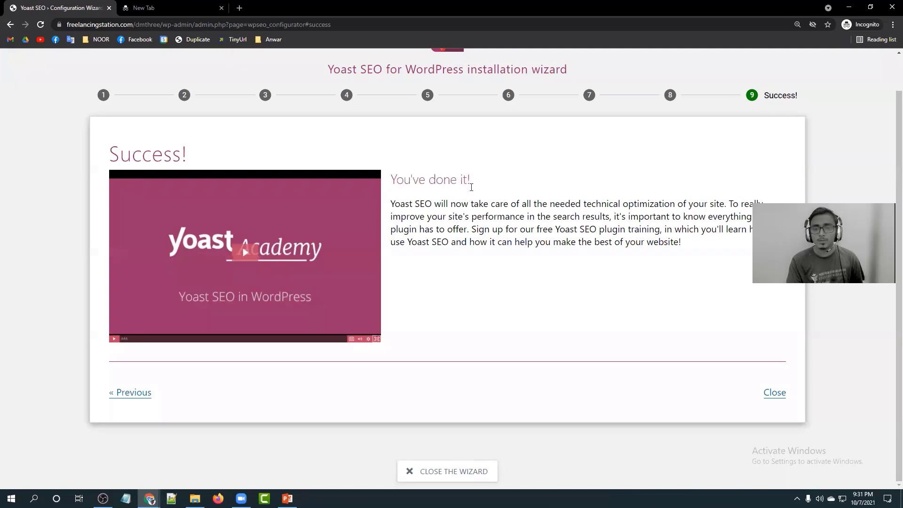
pyautogui.click(449, 472)
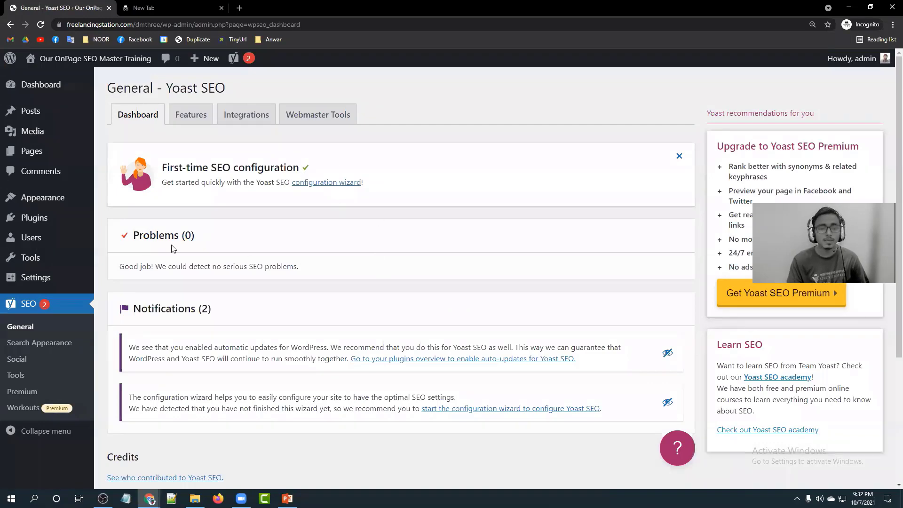
# Scroll through the General dashboard showing zero problems and two notifications, then open Features.
pyautogui.scroll(-2, 206, 235)
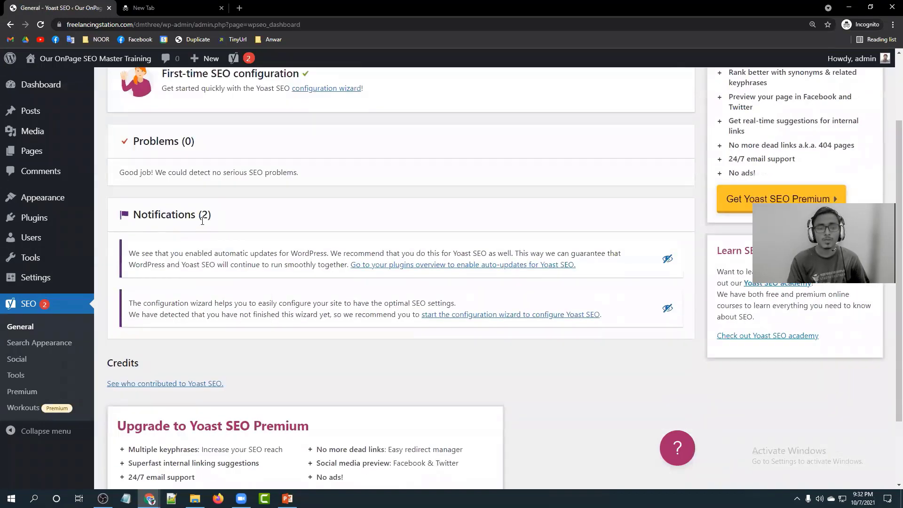
pyautogui.scroll(-2, 282, 221)
pyautogui.scroll(2, 627, 165)
pyautogui.scroll(-2, 732, 146)
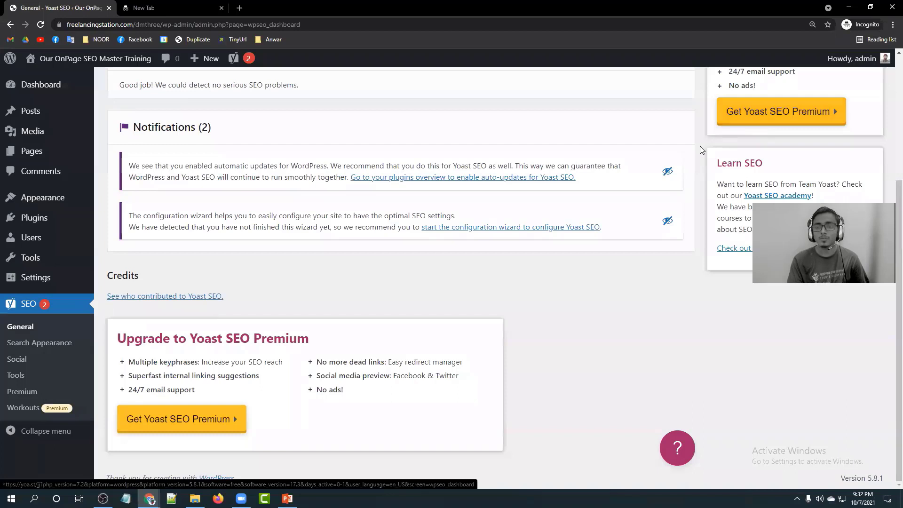
pyautogui.scroll(1, 699, 153)
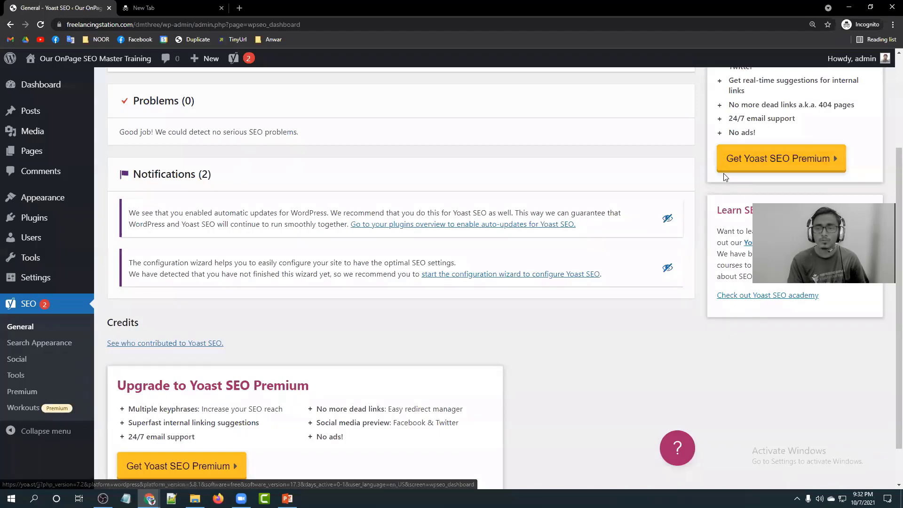
pyautogui.scroll(-1, 713, 193)
pyautogui.scroll(2, 663, 197)
pyautogui.scroll(-1, 663, 197)
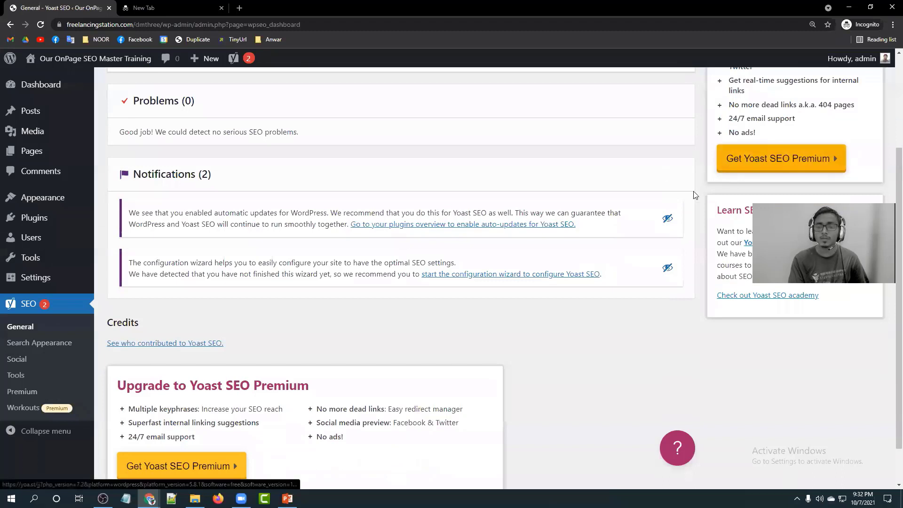
pyautogui.scroll(-1, 507, 273)
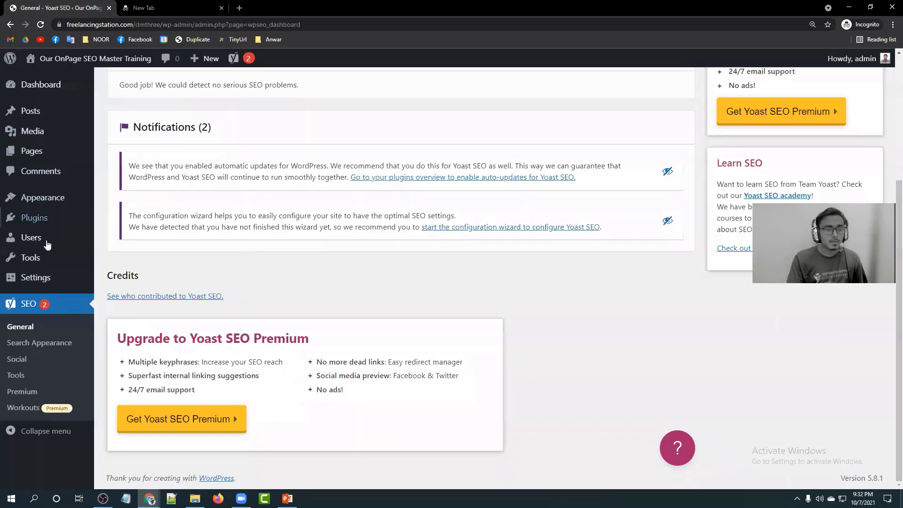
pyautogui.scroll(2, 40, 334)
pyautogui.scroll(2, 40, 333)
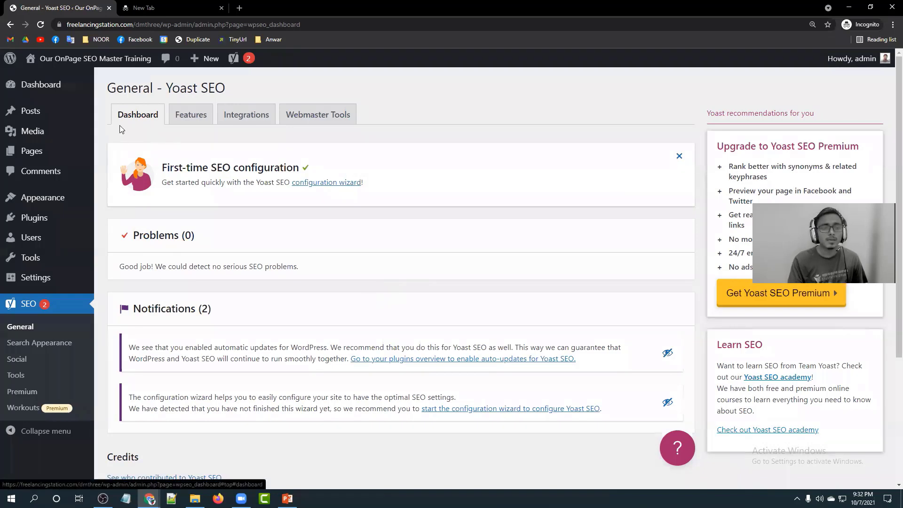
pyautogui.click(195, 119)
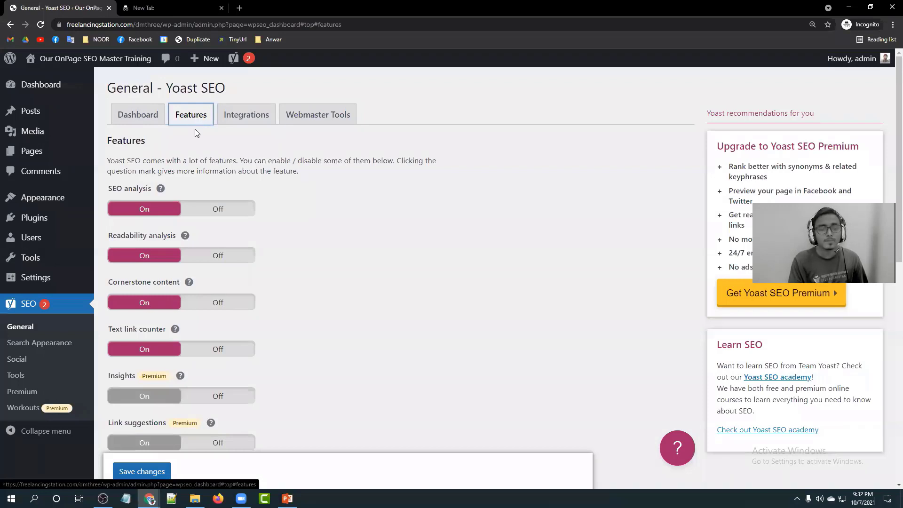
# Review the Features toggles, with SEO analysis, Readability, Cornerstone content and Text link counter On, then switch to Zoom.
pyautogui.scroll(-7, 257, 257)
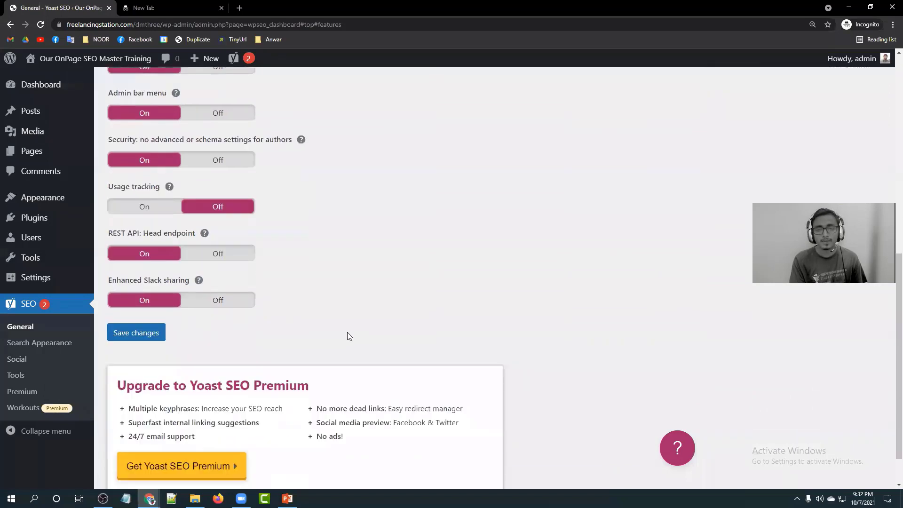
pyautogui.scroll(9, 347, 332)
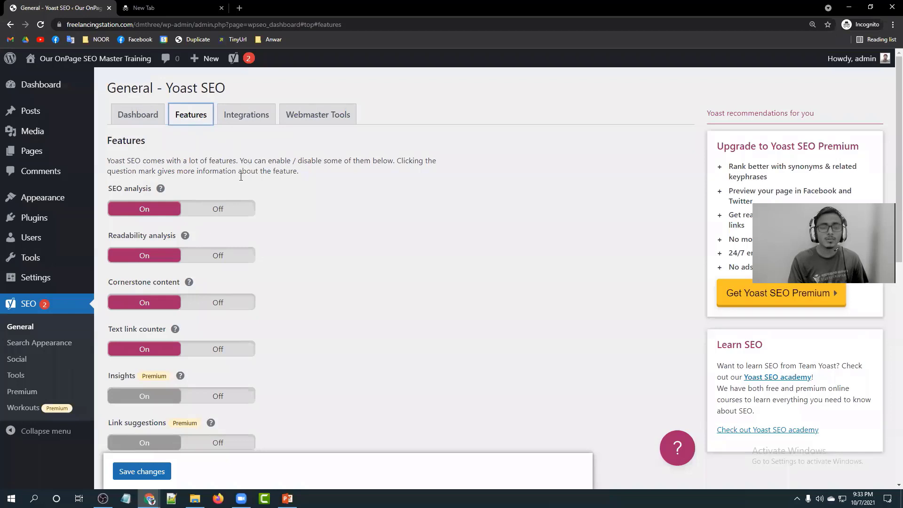
pyautogui.moveTo(298, 172)
pyautogui.mouseDown()
pyautogui.moveTo(103, 162)
pyautogui.moveTo(305, 175)
pyautogui.mouseUp()
pyautogui.click(305, 176)
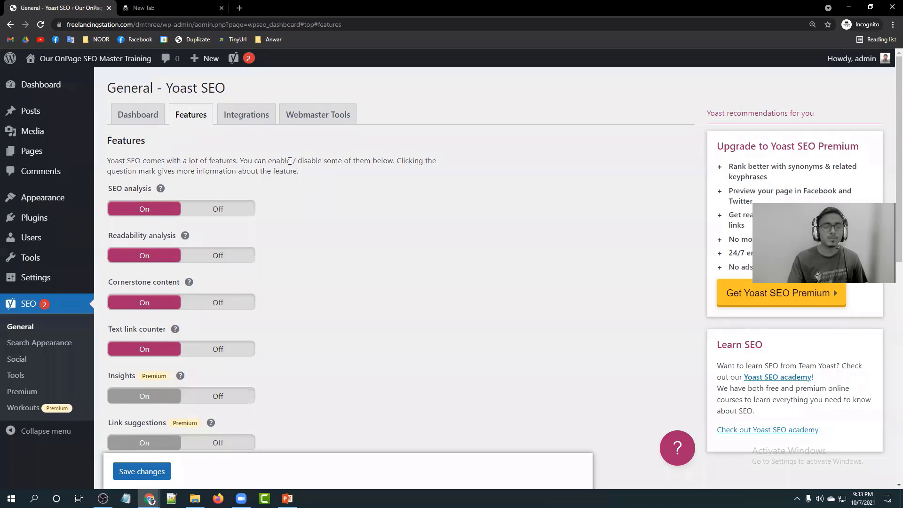
pyautogui.scroll(-1, 187, 178)
pyautogui.scroll(1, 112, 159)
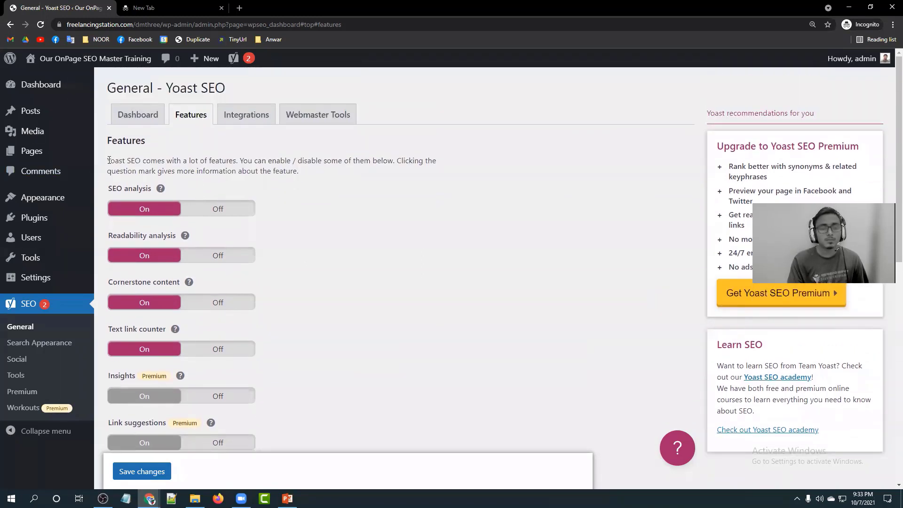
pyautogui.click(450, 108)
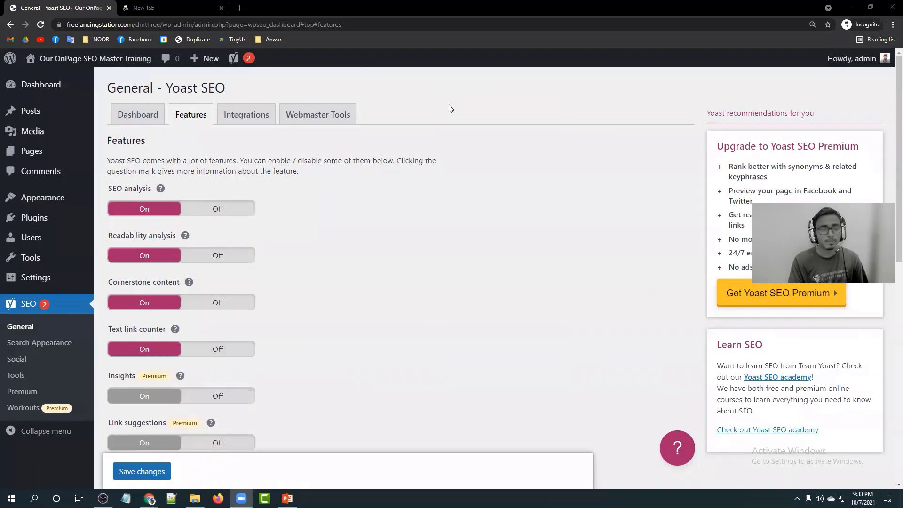
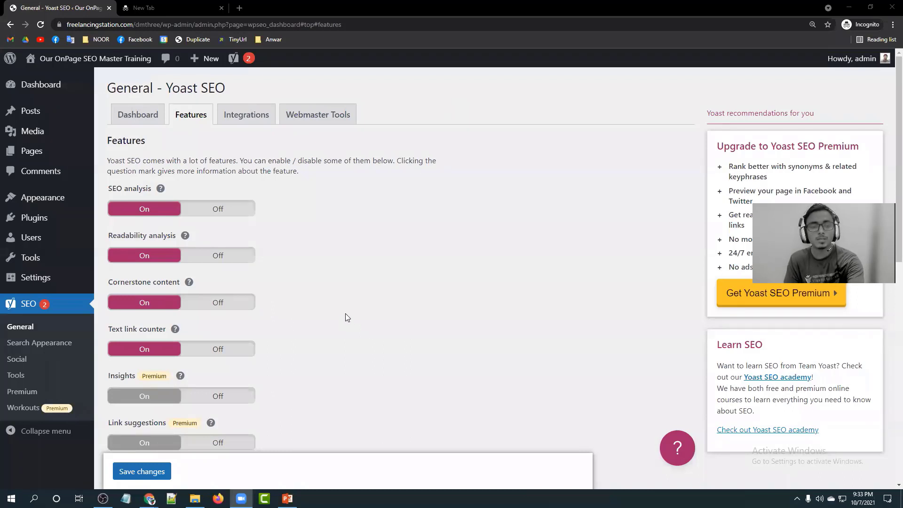
# Bring the browser forward, then toggle SEO analysis off and back on.
pyautogui.click(354, 259)
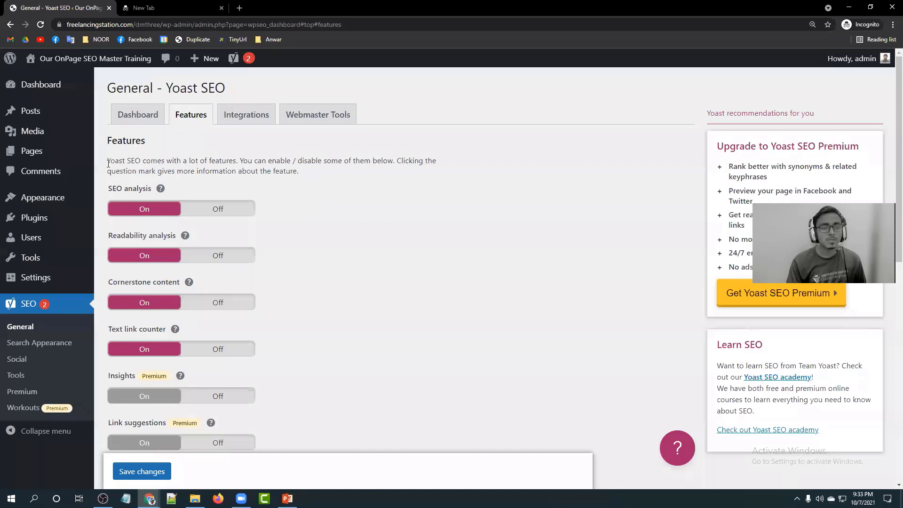
pyautogui.moveTo(124, 164); pyautogui.dragTo(229, 161)
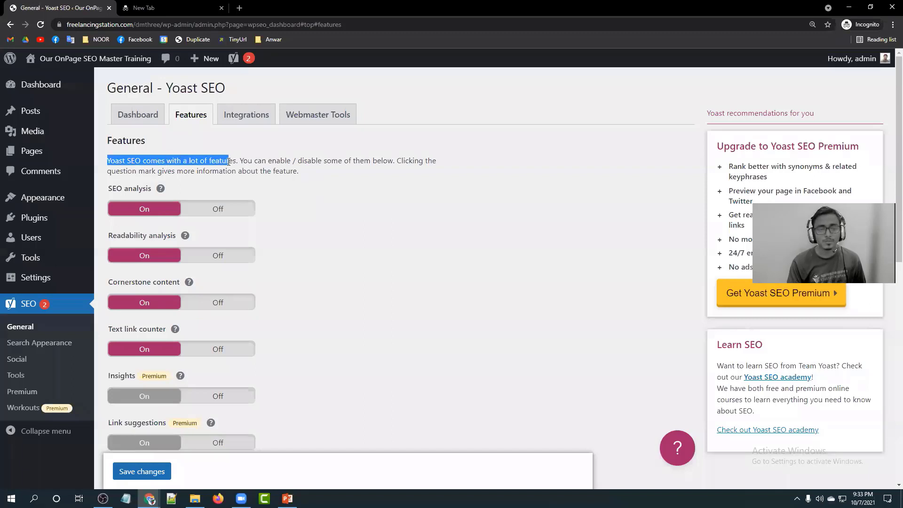
pyautogui.click(229, 161)
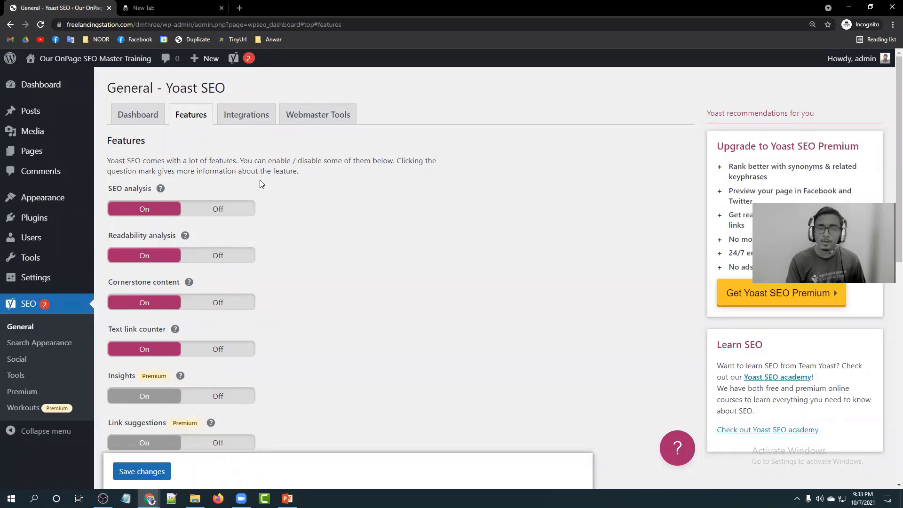
pyautogui.scroll(-1, 315, 199)
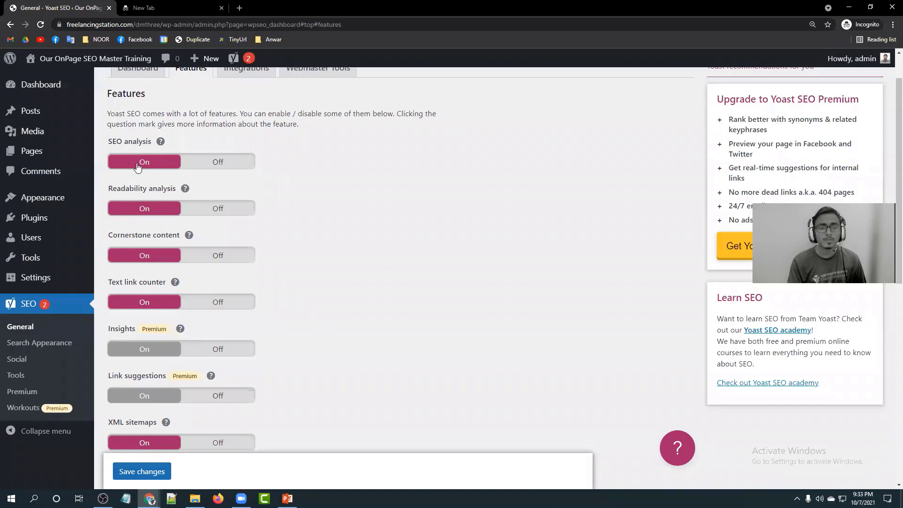
pyautogui.click(220, 162)
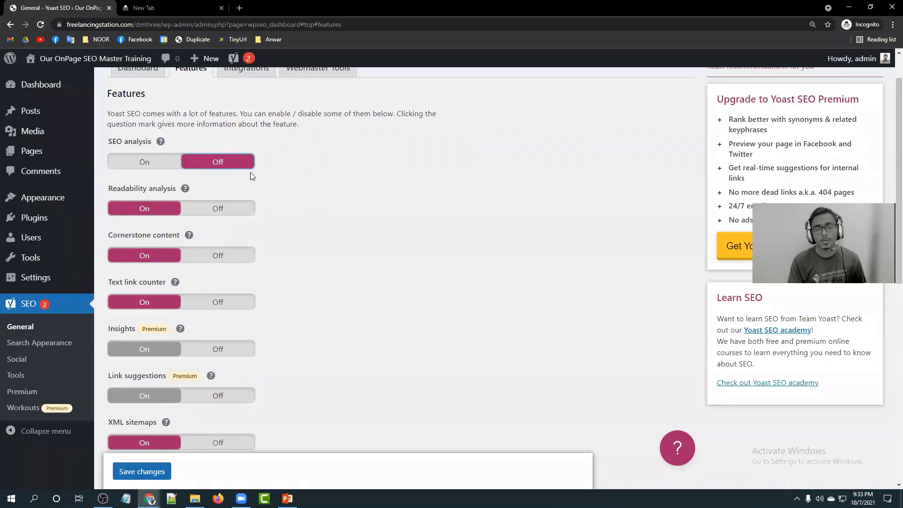
pyautogui.click(146, 162)
pyautogui.scroll(-2, 330, 207)
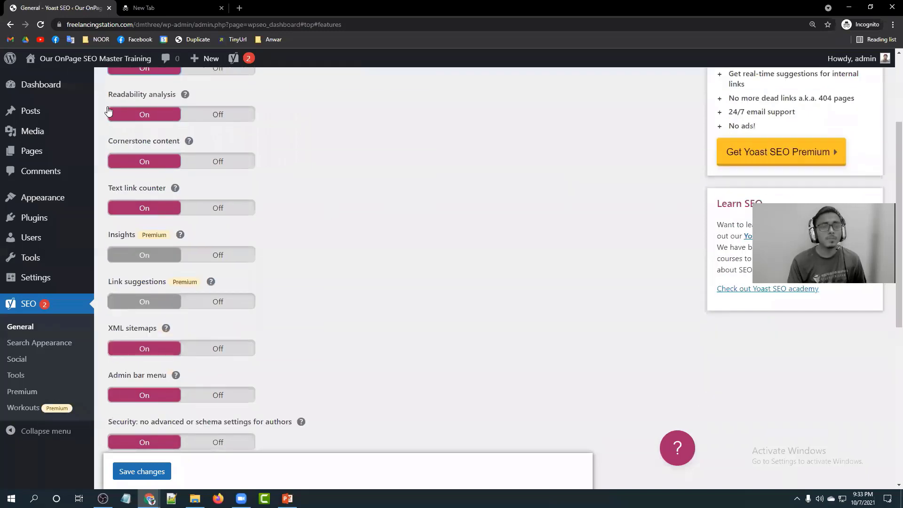
pyautogui.scroll(2, 341, 136)
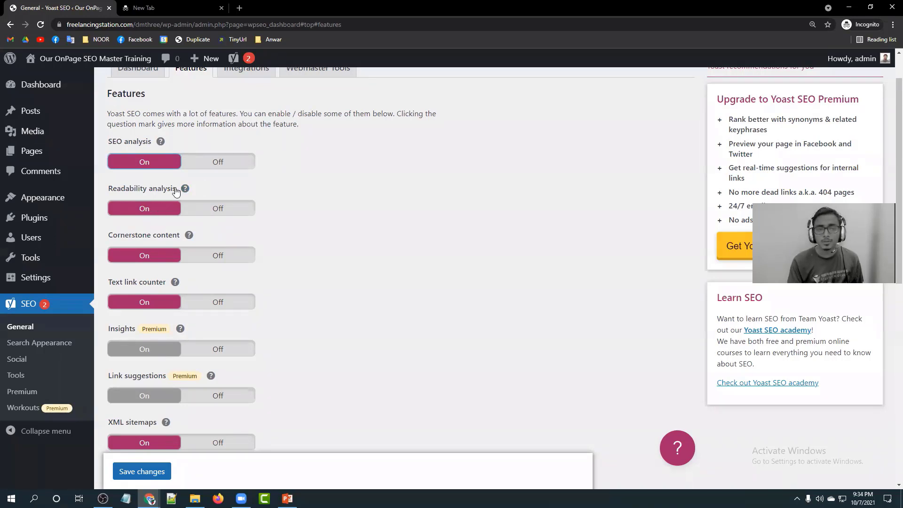
# Review the Readability analysis and Text link counter feature descriptions.
pyautogui.moveTo(176, 189); pyautogui.dragTo(104, 190)
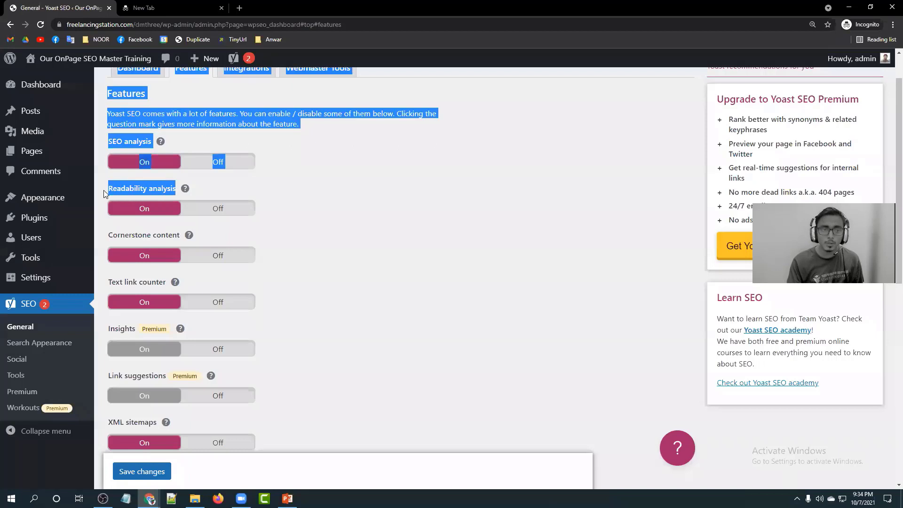
pyautogui.click(350, 194)
pyautogui.scroll(-1, 350, 194)
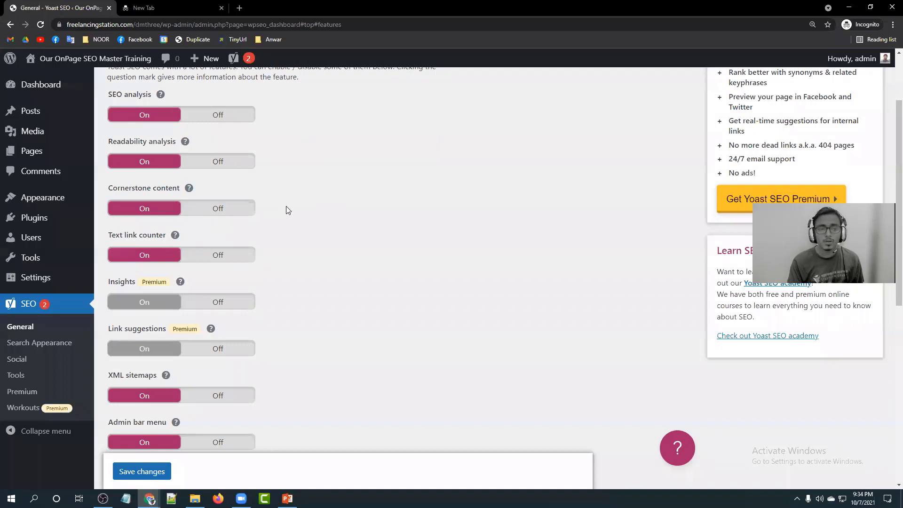
pyautogui.scroll(-2, 284, 208)
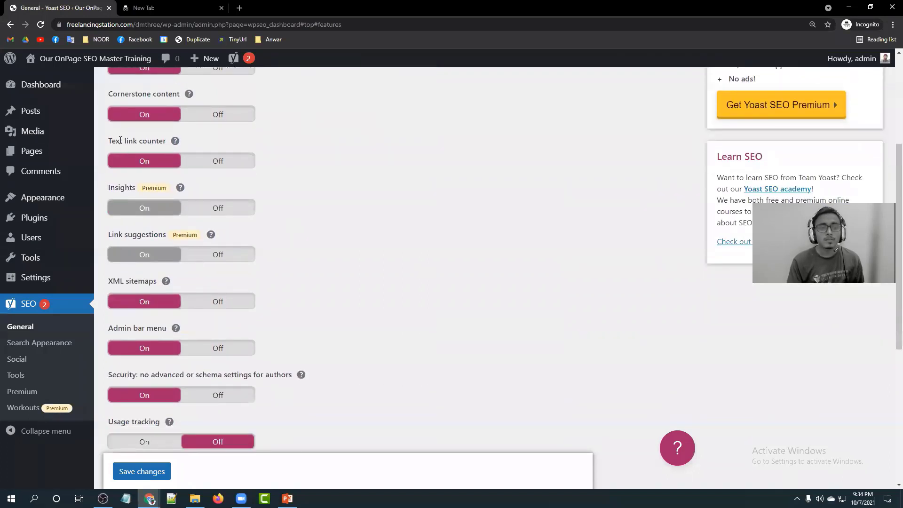
pyautogui.doubleClick(120, 140)
pyautogui.click(122, 141)
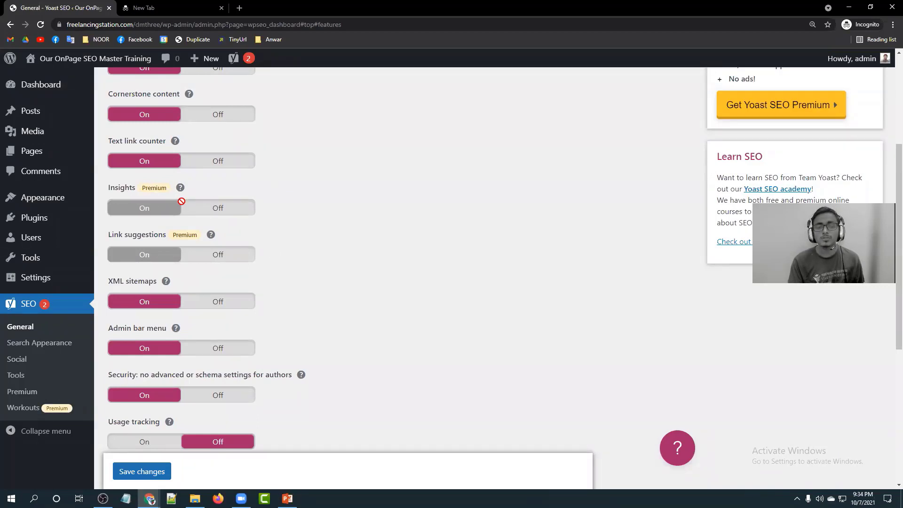
pyautogui.scroll(-1, 213, 239)
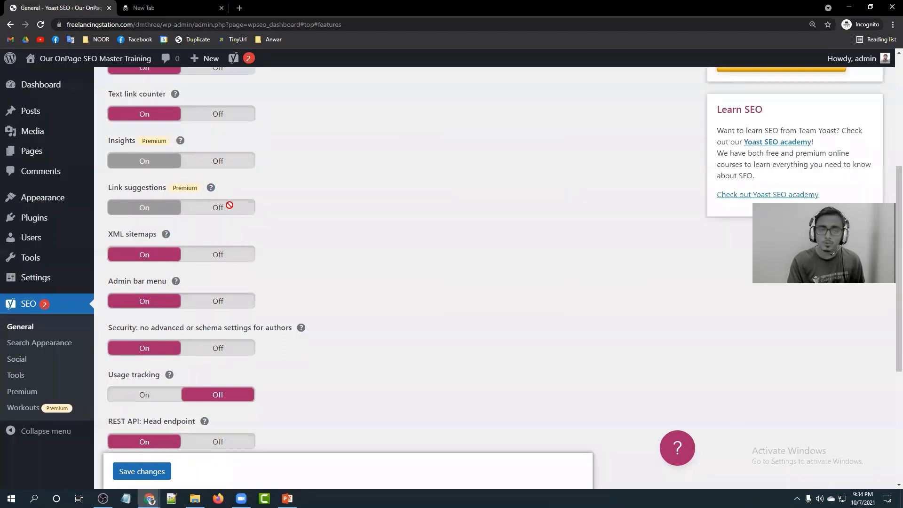
pyautogui.scroll(-2, 229, 205)
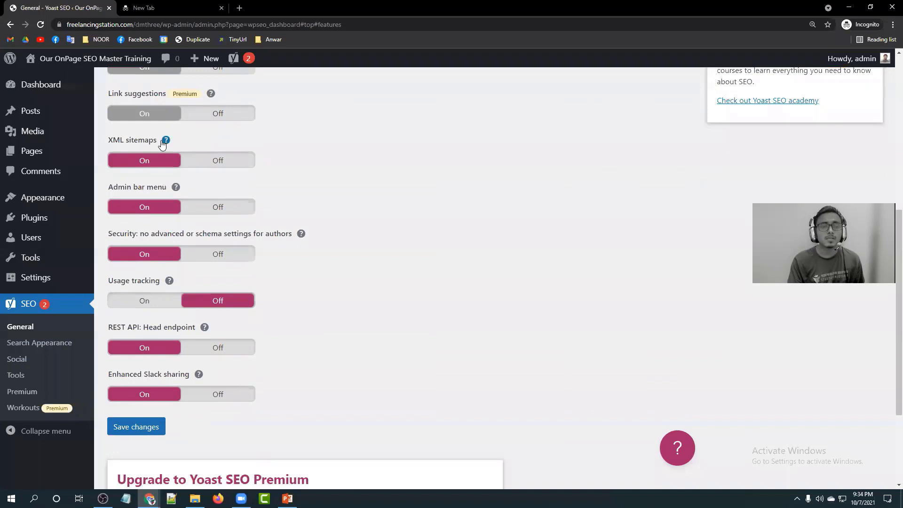
# Read the XML sitemaps help, then save the feature settings.
pyautogui.moveTo(158, 140); pyautogui.dragTo(109, 141)
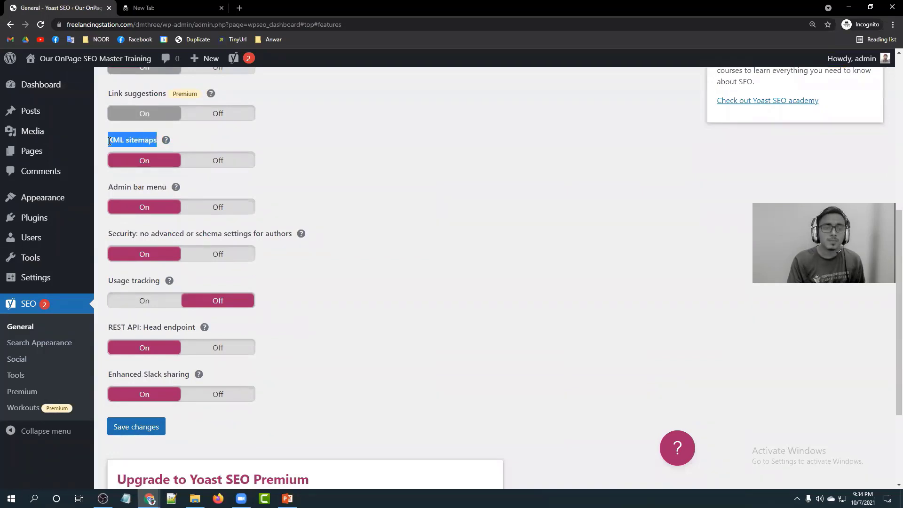
pyautogui.click(110, 142)
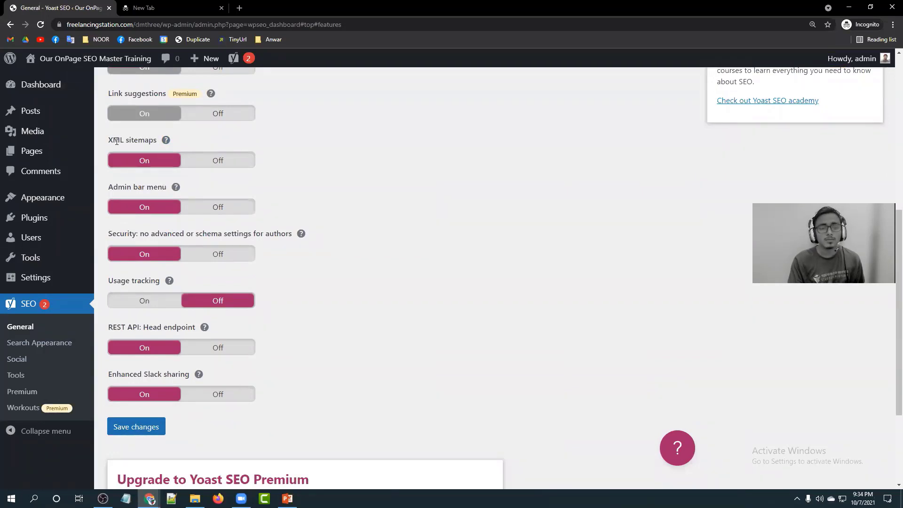
pyautogui.click(165, 141)
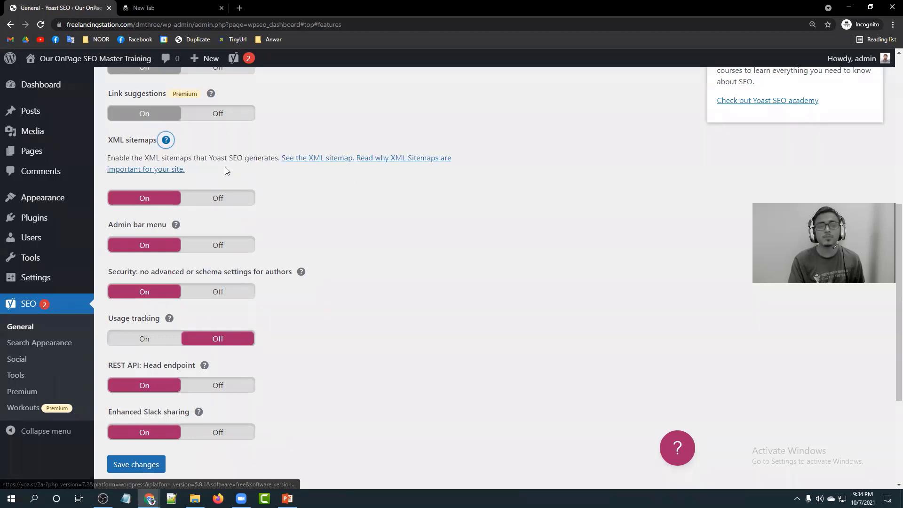
pyautogui.click(166, 141)
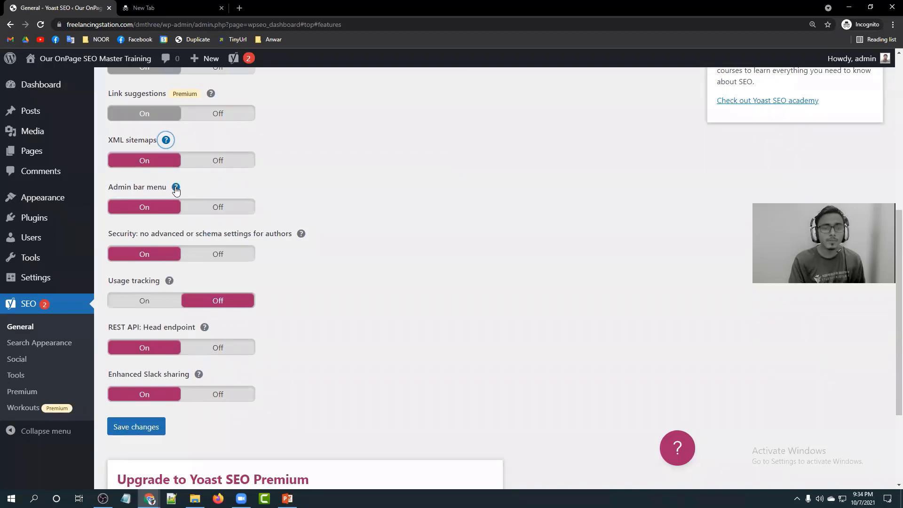
pyautogui.scroll(-1, 267, 214)
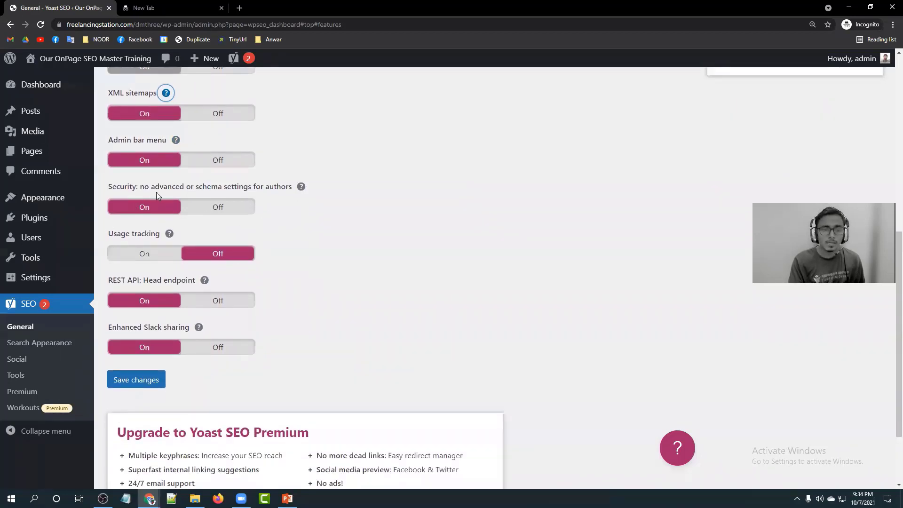
pyautogui.scroll(-2, 155, 207)
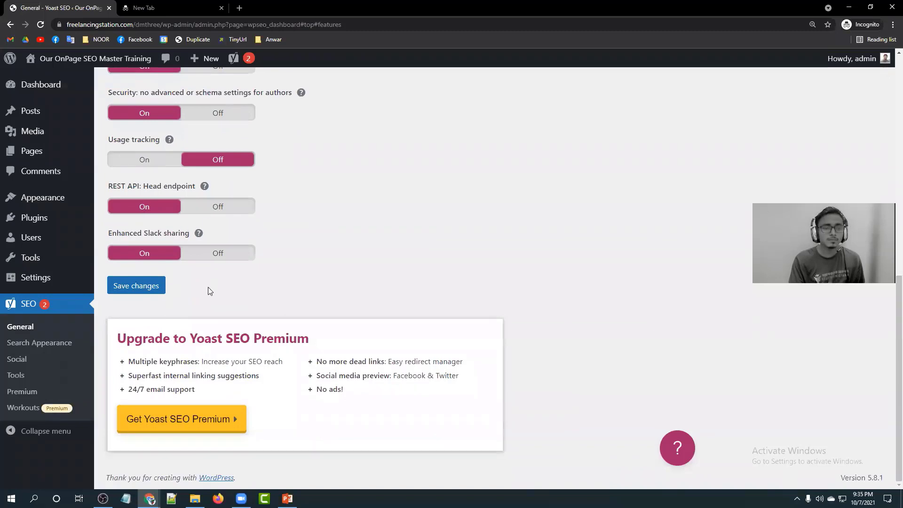
pyautogui.click(145, 290)
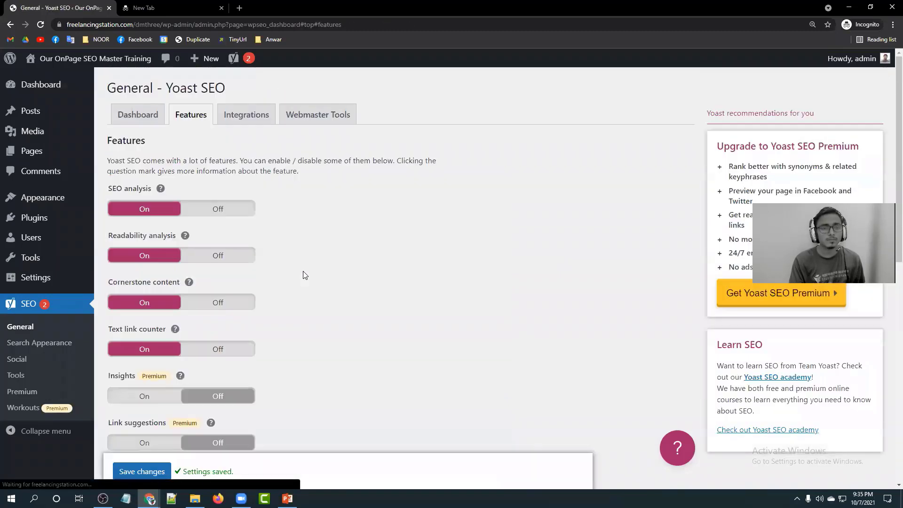
# Look over the Integrations and Webmaster Tools tabs, then go to SEO > Search Appearance.
pyautogui.click(240, 113)
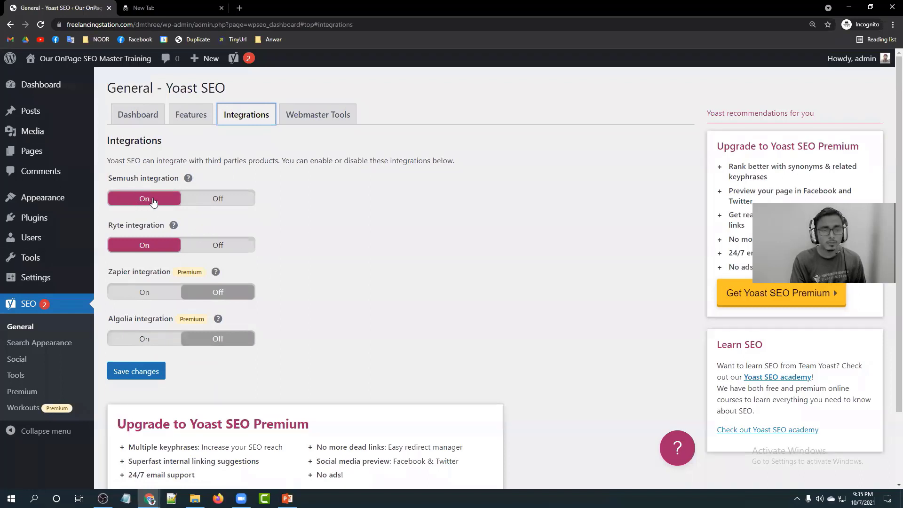
pyautogui.click(313, 114)
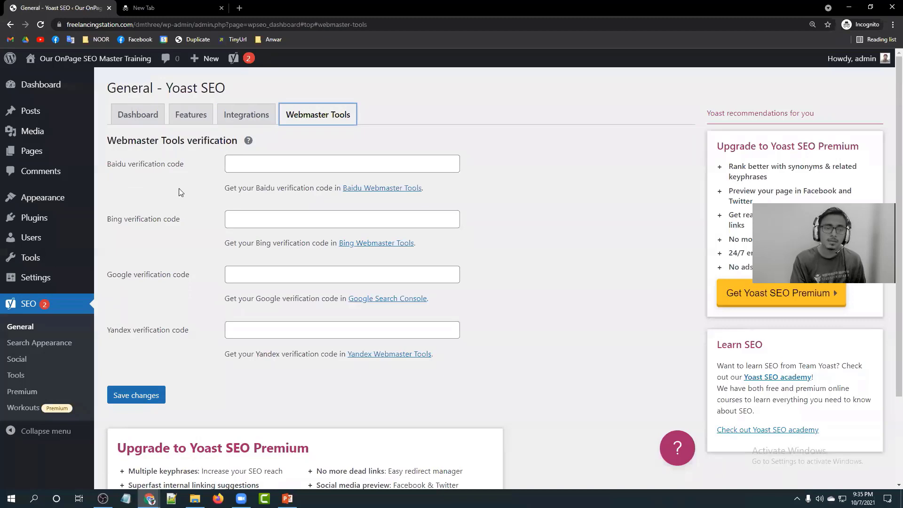
pyautogui.scroll(-2, 160, 264)
pyautogui.click(55, 347)
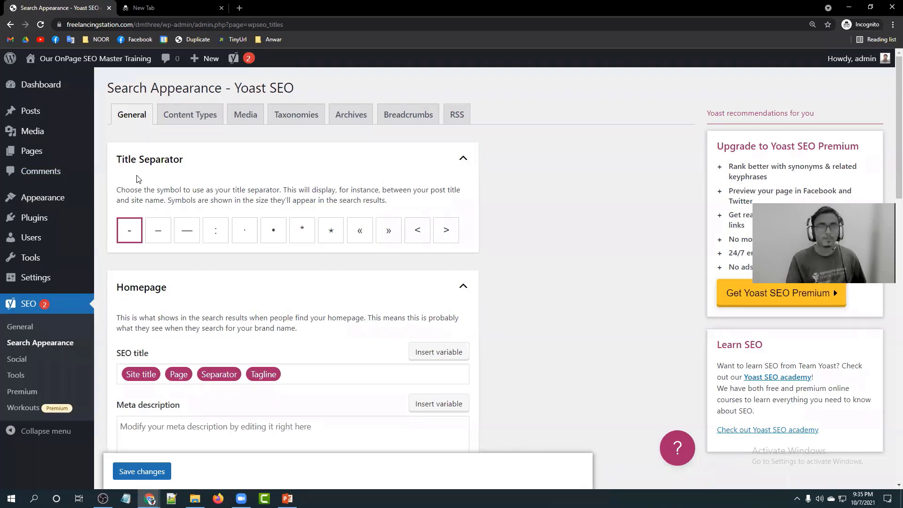
# Close the empty incognito tab and the incognito window.
pyautogui.click(147, 8)
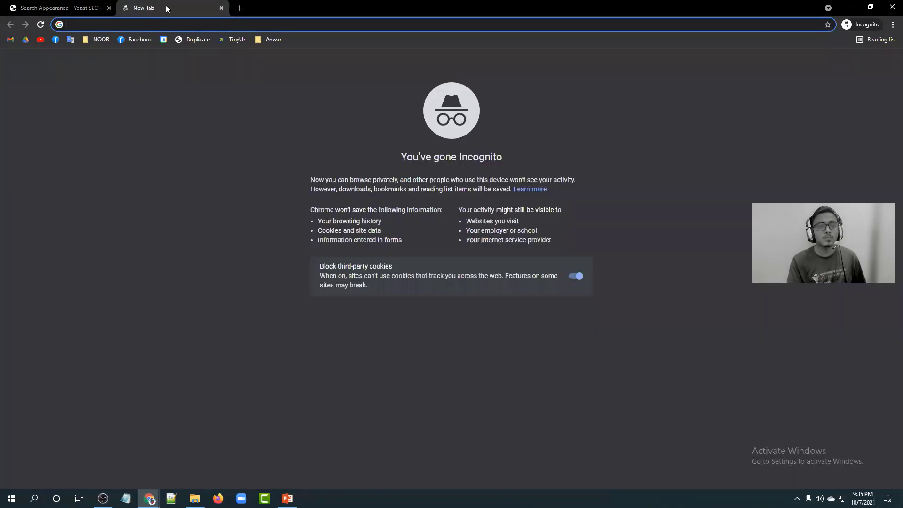
pyautogui.click(222, 8)
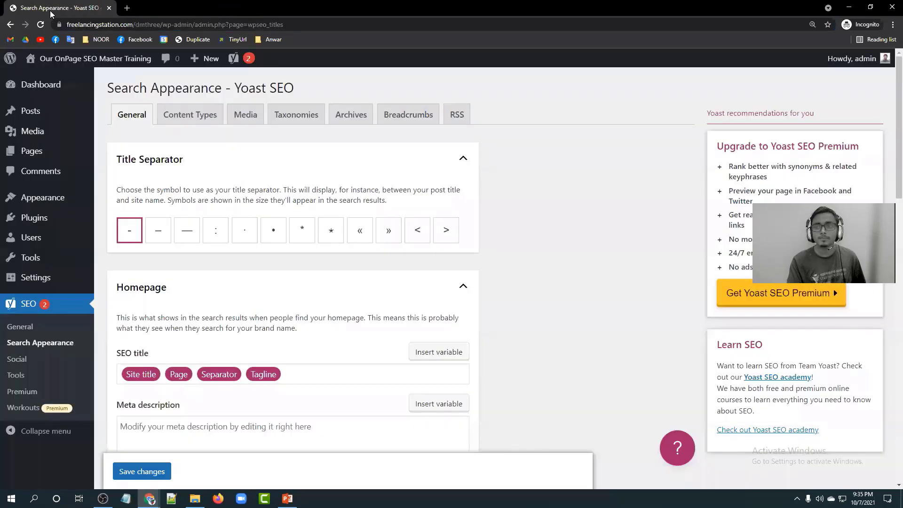
pyautogui.click(857, 26)
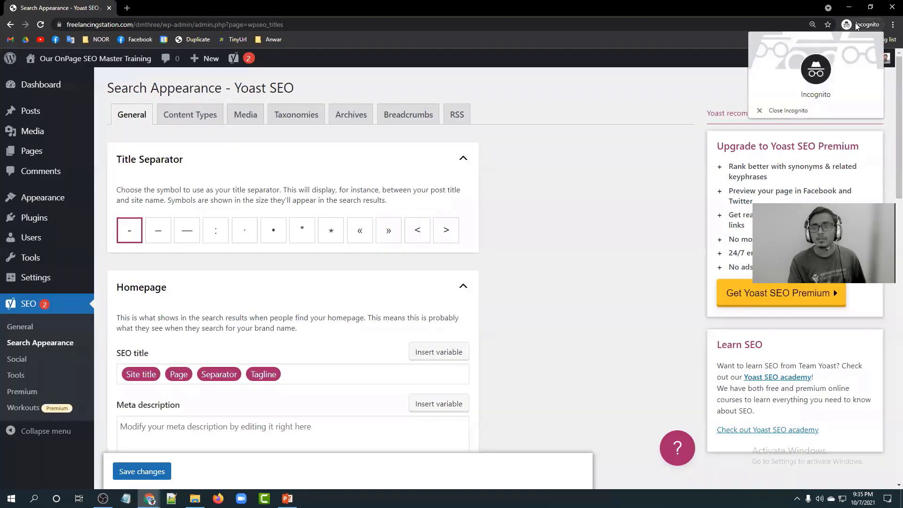
pyautogui.click(802, 111)
# Load wp-admin and go to the Yoast SEO Search Appearance settings.
pyautogui.click(210, 24)
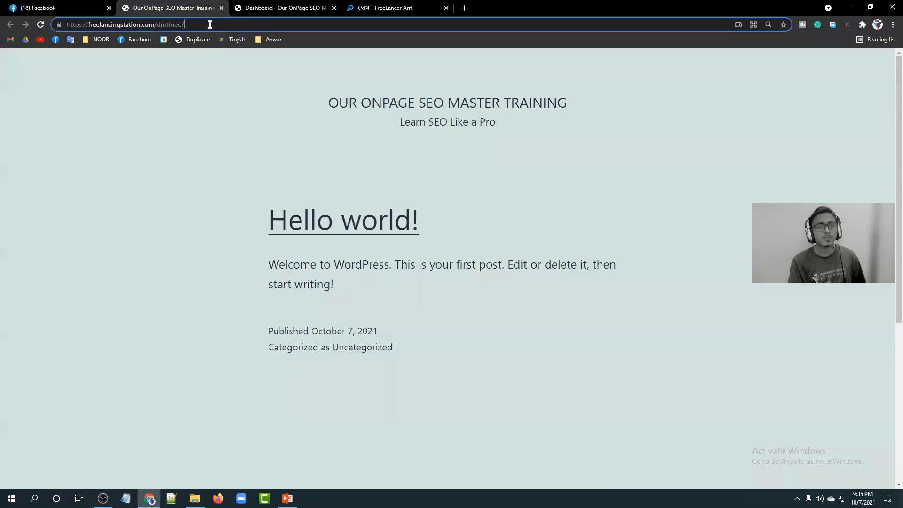
pyautogui.write('wp')
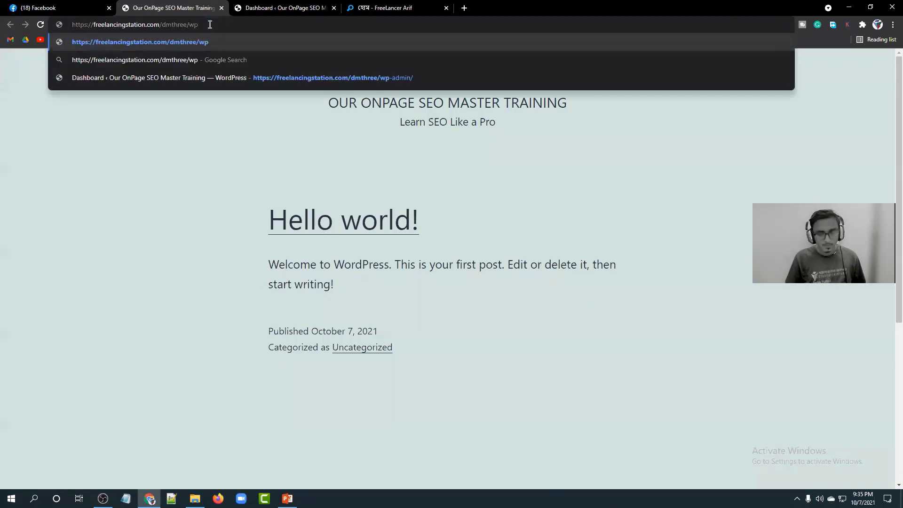
pyautogui.write('-admin')
pyautogui.press('Return')
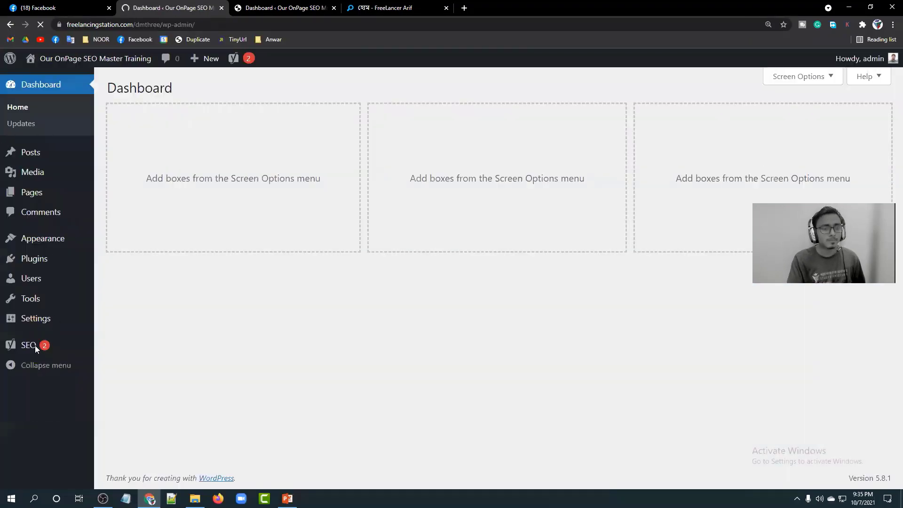
pyautogui.click(35, 345)
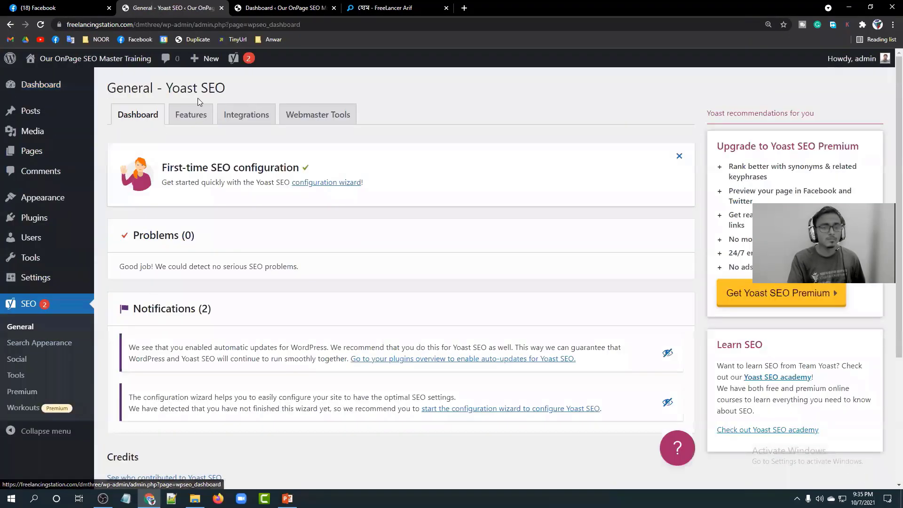
pyautogui.click(39, 343)
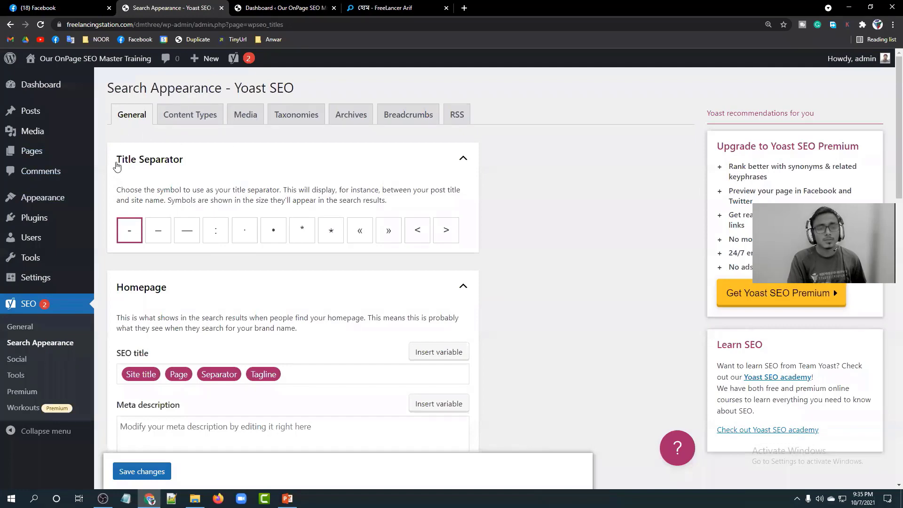
pyautogui.click(464, 8)
# Search Google for 'what is seo', scroll the results, and return to Yoast settings.
pyautogui.write('what ')
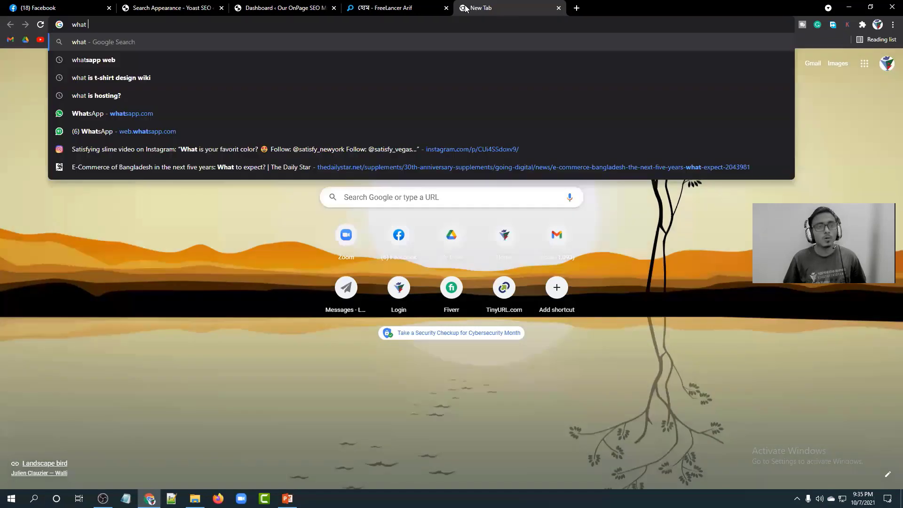
pyautogui.write('is seo')
pyautogui.press('Return')
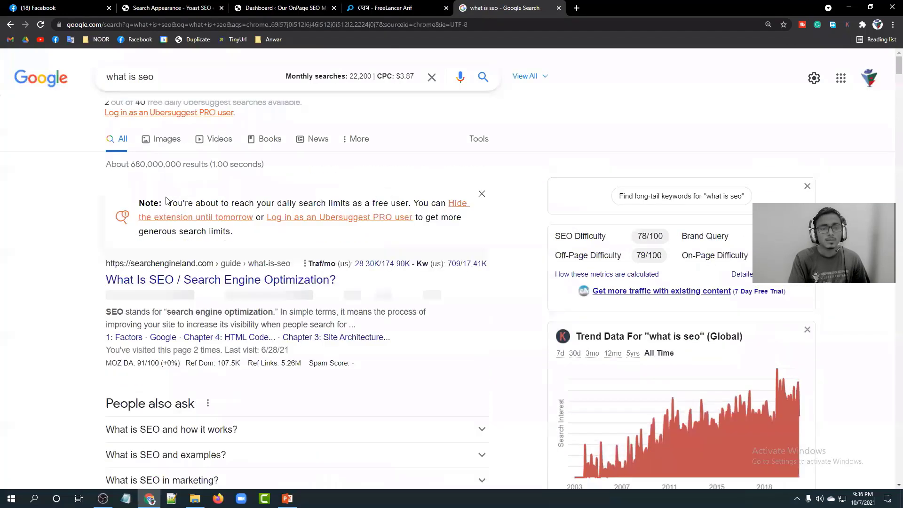
pyautogui.scroll(-2, 143, 209)
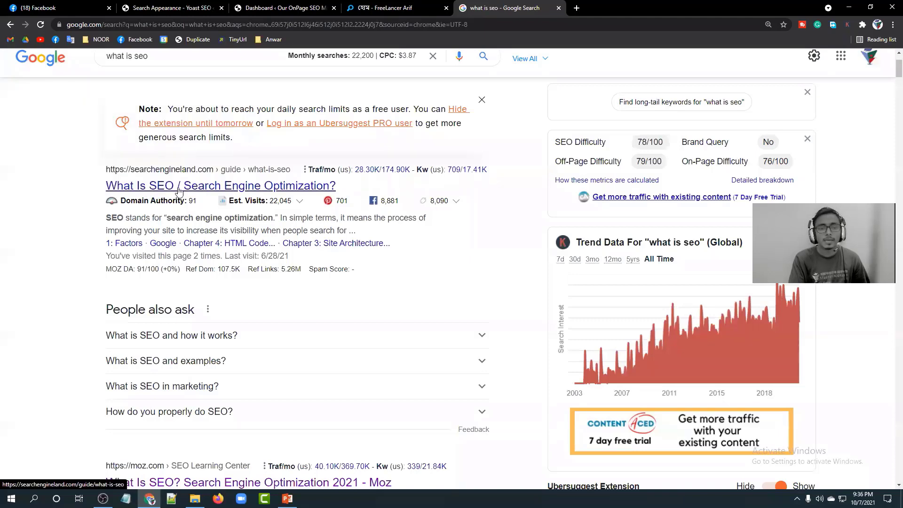
pyautogui.scroll(-5, 179, 191)
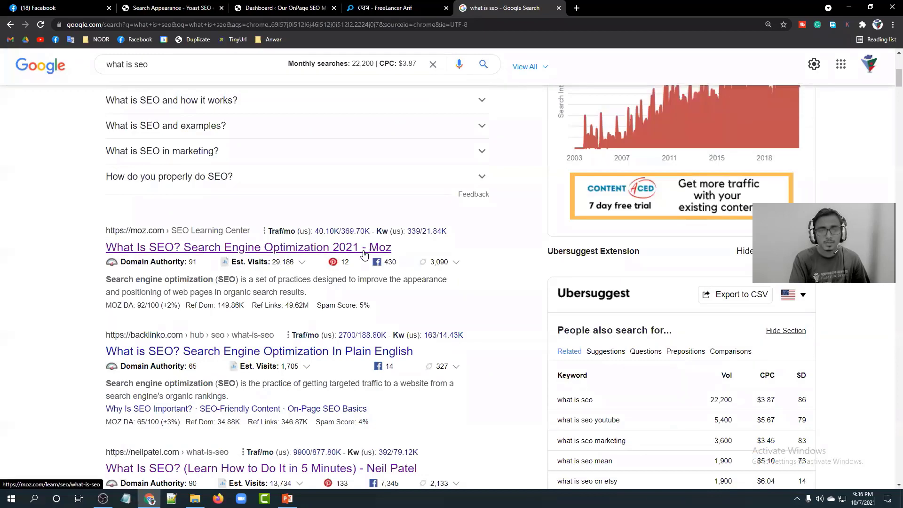
pyautogui.scroll(-5, 364, 255)
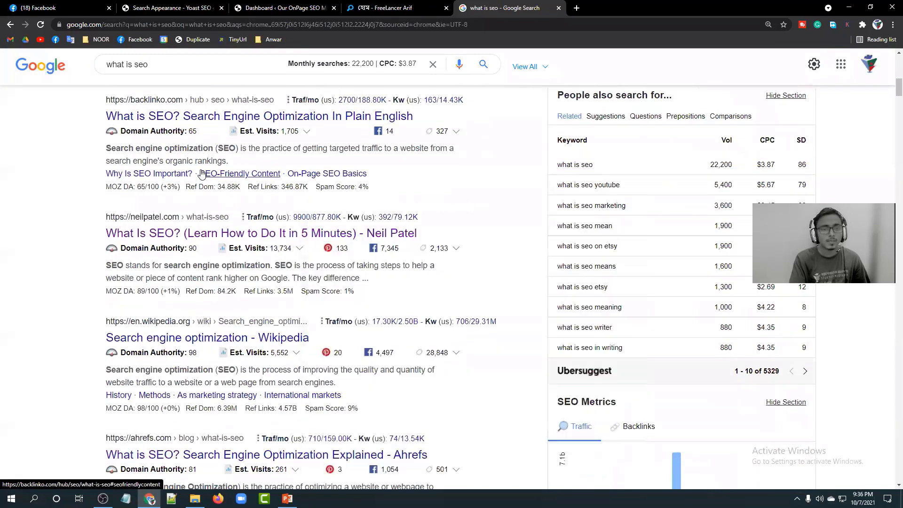
pyautogui.scroll(-2, 329, 231)
pyautogui.scroll(-2, 329, 231)
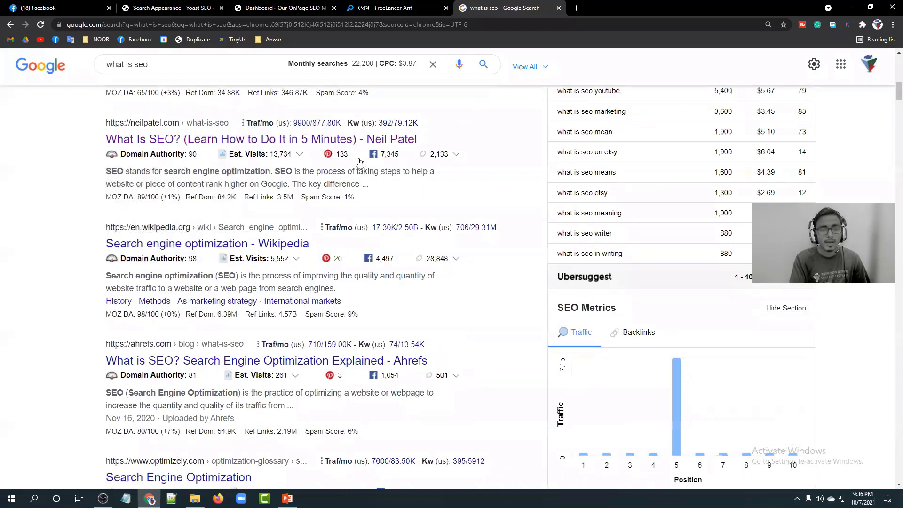
pyautogui.scroll(-1, 322, 229)
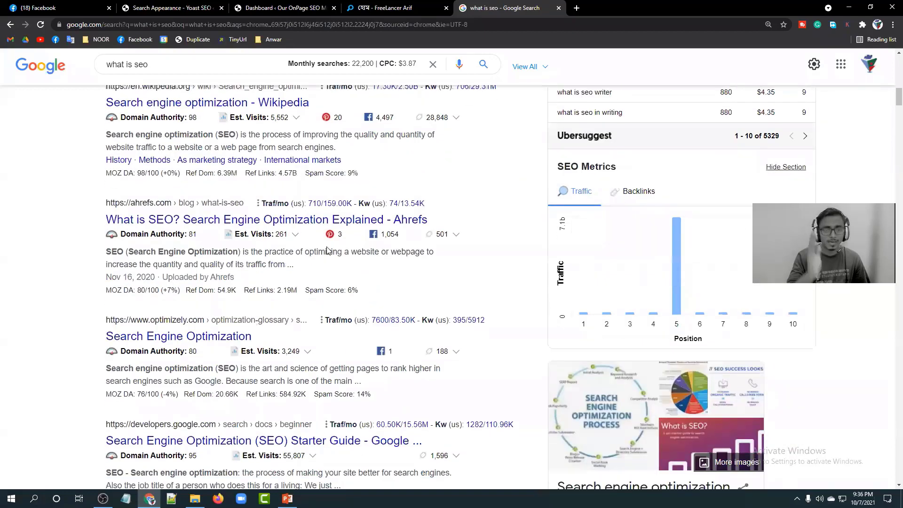
pyautogui.scroll(-7, 320, 254)
pyautogui.scroll(11, 156, 257)
pyautogui.scroll(5, 261, 243)
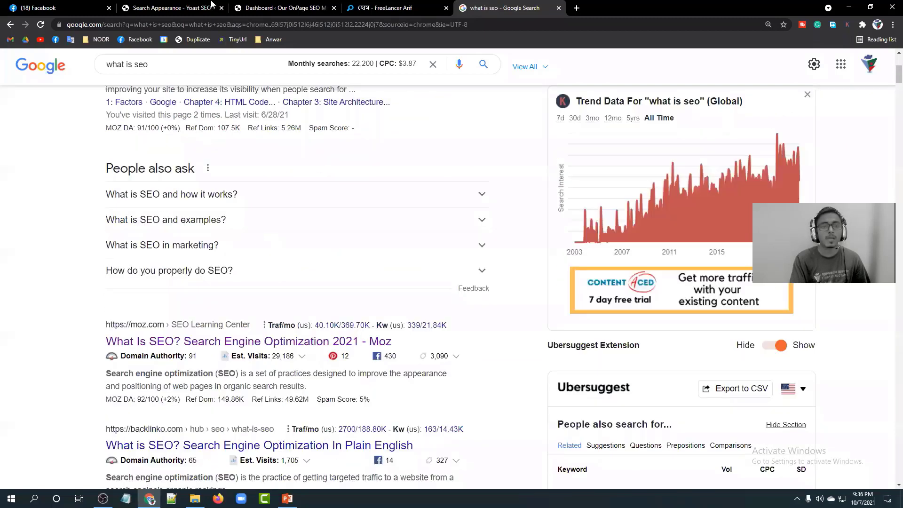
pyautogui.scroll(5, 262, 243)
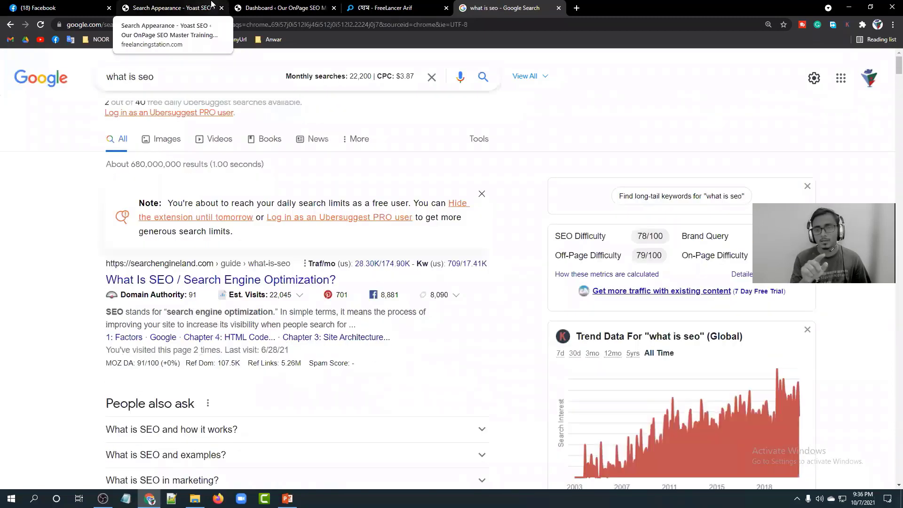
pyautogui.click(184, 7)
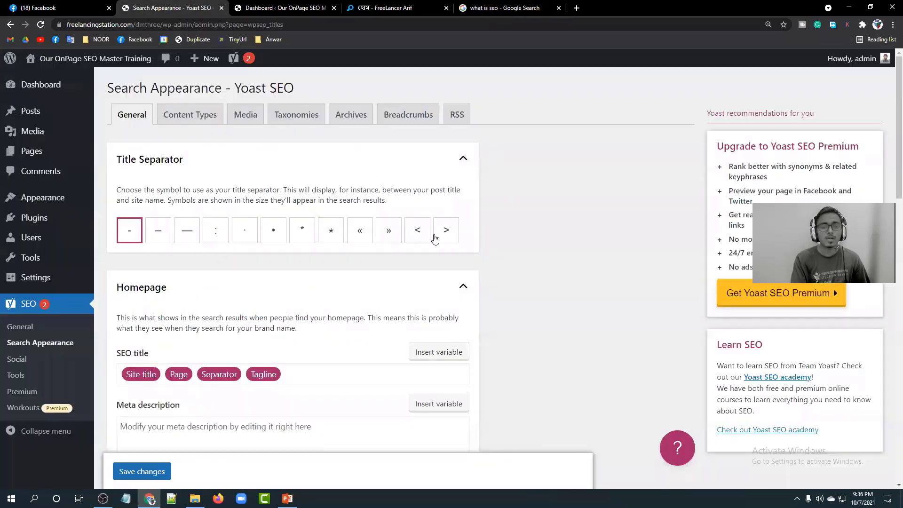
# Try the >, <, ⋆ and * title separators, then keep the dash.
pyautogui.click(444, 229)
pyautogui.click(417, 234)
pyautogui.click(330, 231)
pyautogui.click(302, 230)
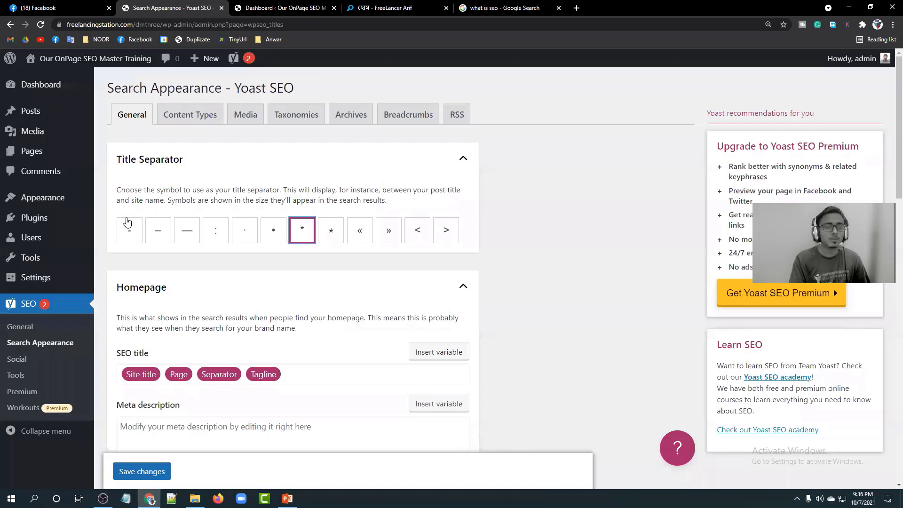
pyautogui.click(127, 222)
# Read the Homepage section description, then return to the 'what is seo' results.
pyautogui.scroll(-1, 228, 289)
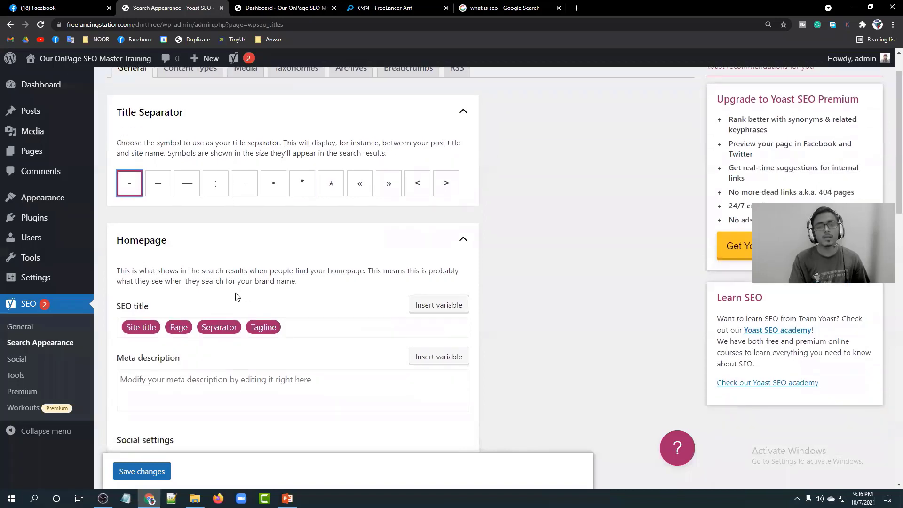
pyautogui.scroll(-1, 211, 249)
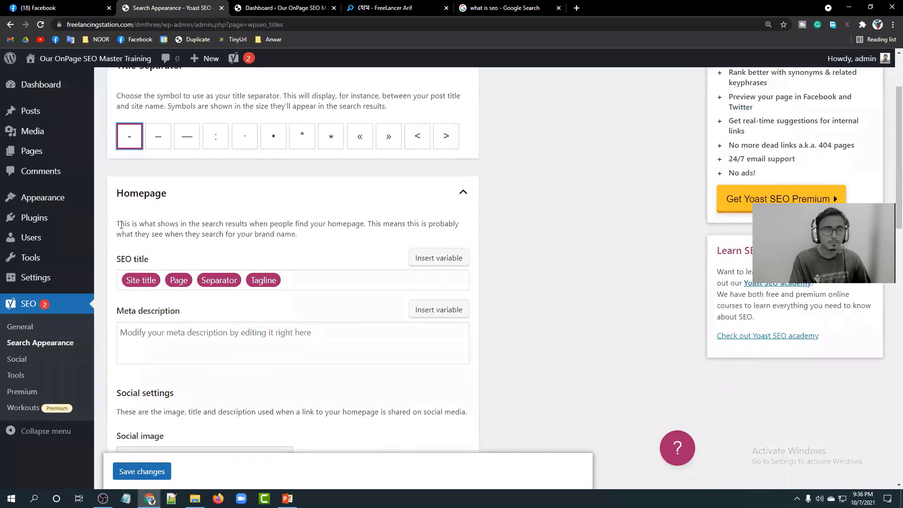
pyautogui.moveTo(121, 224); pyautogui.dragTo(161, 224)
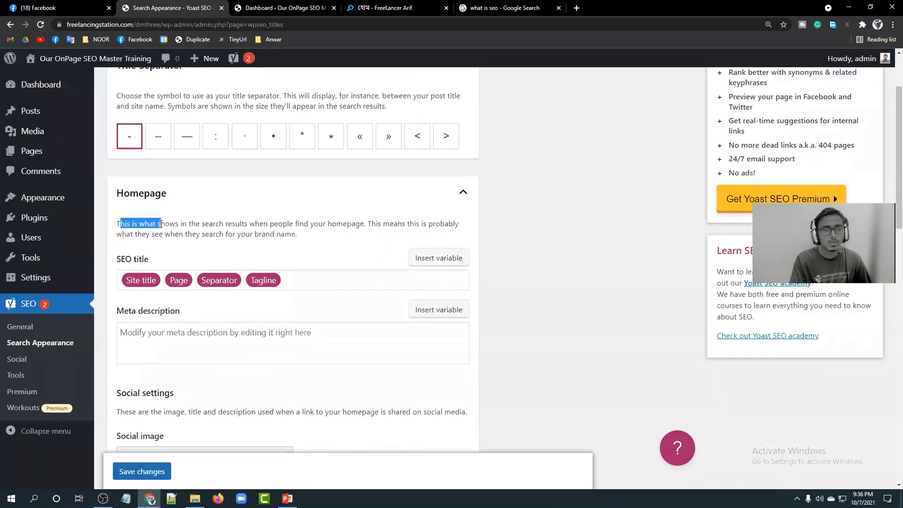
pyautogui.click(160, 224)
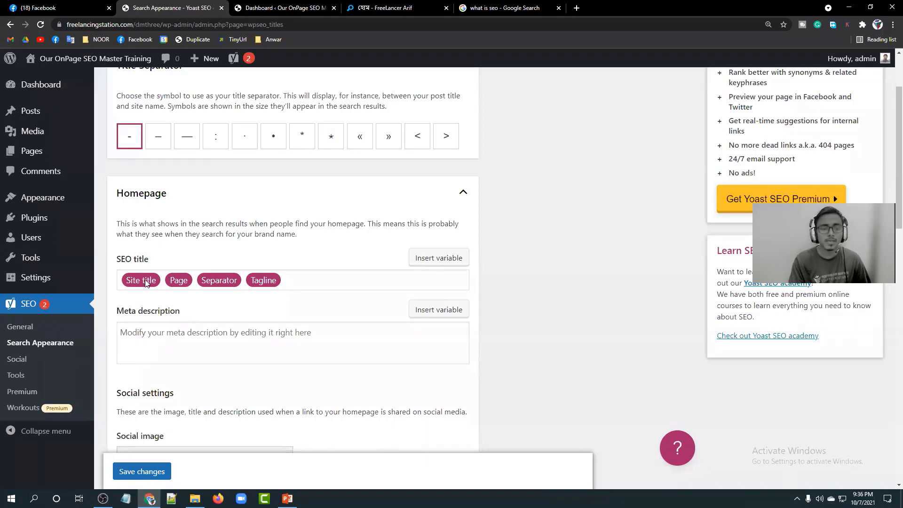
pyautogui.click(480, 8)
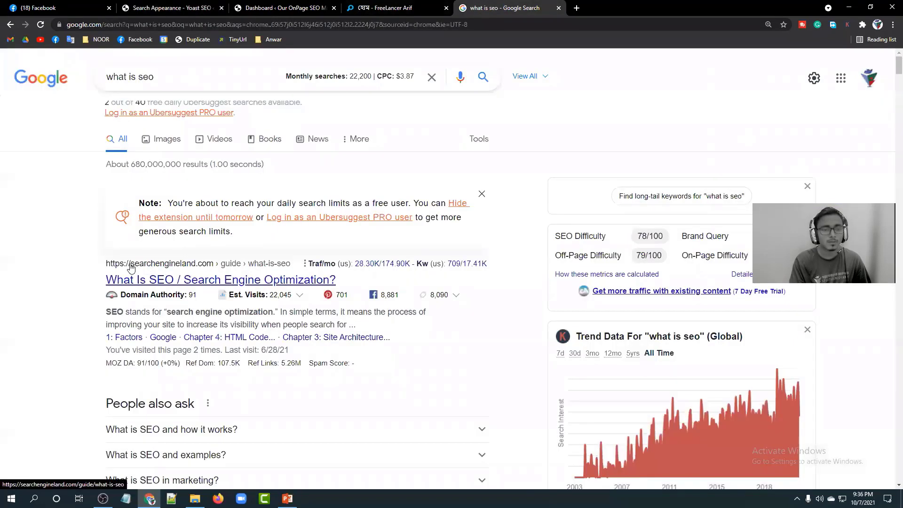
# Close the extra WordPress Dashboard tab.
pyautogui.click(260, 8)
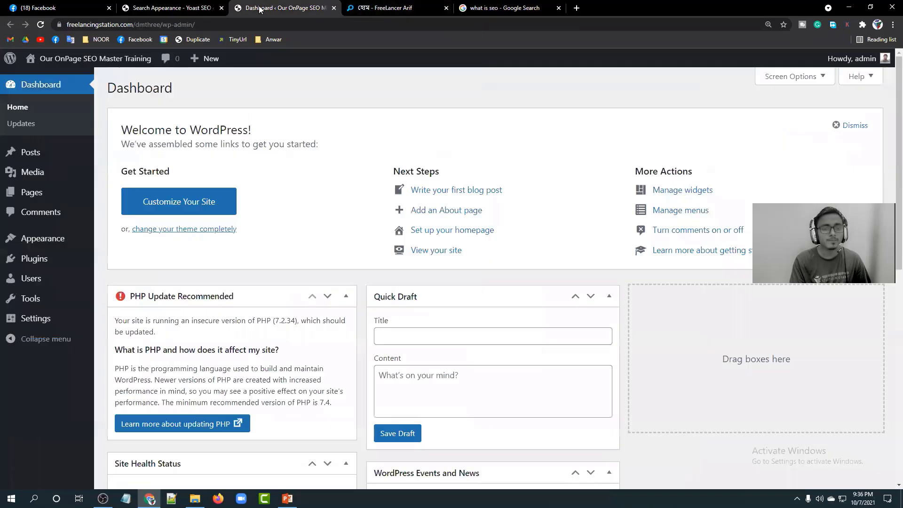
pyautogui.click(333, 8)
pyautogui.click(198, 7)
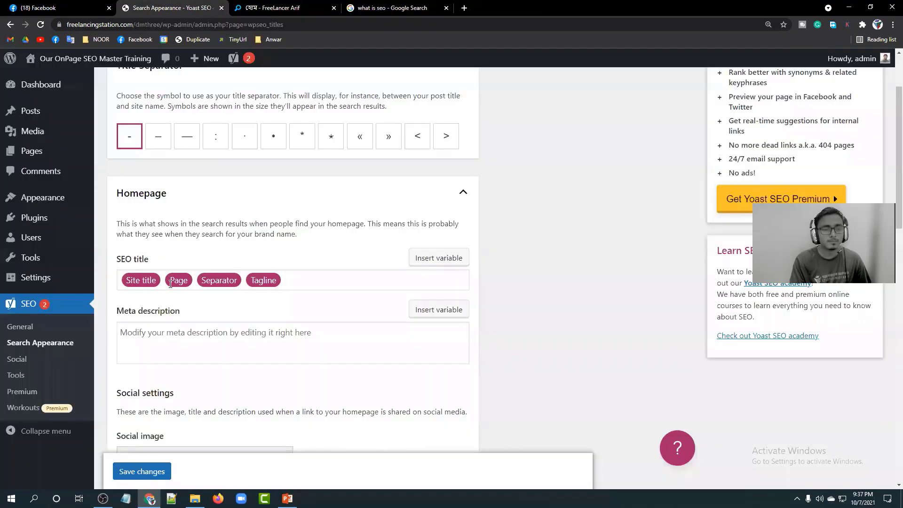
# Inspect the top searchengineland.com result's URL and title, then return to Yoast settings.
pyautogui.click(438, 5)
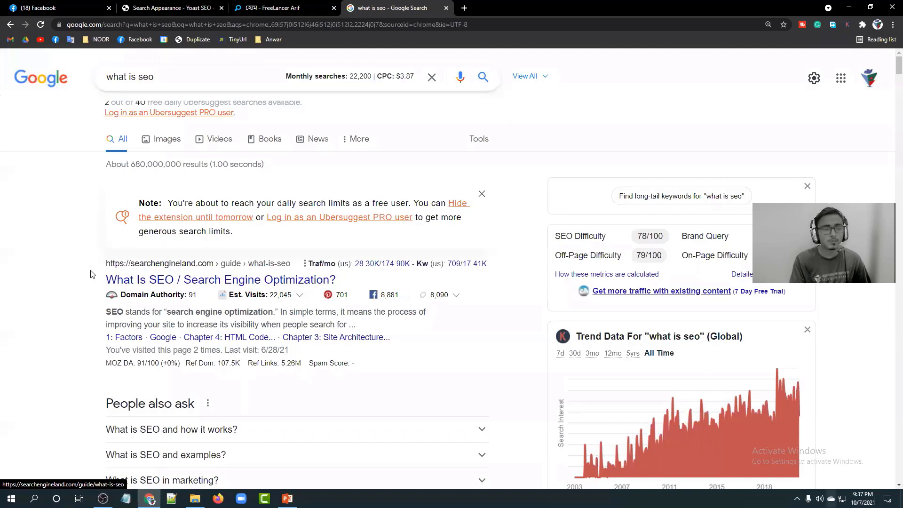
pyautogui.moveTo(105, 266); pyautogui.dragTo(202, 267)
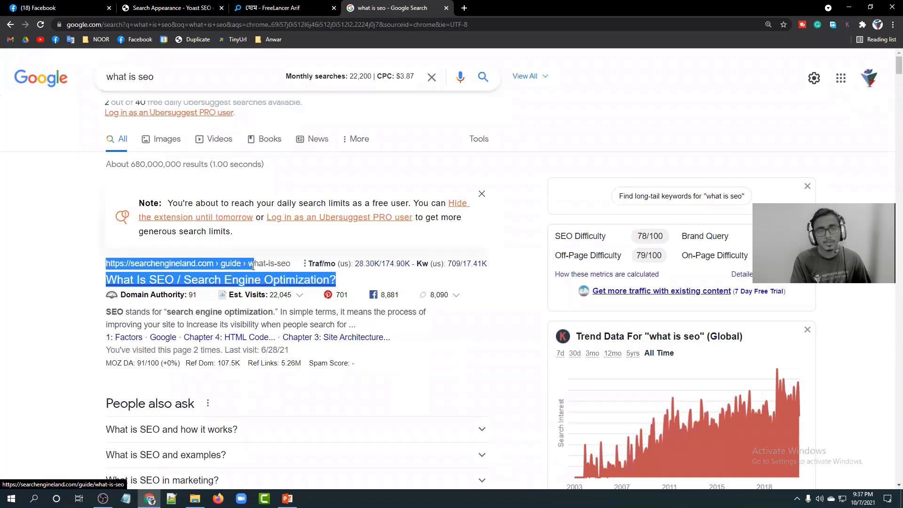
pyautogui.moveTo(264, 265); pyautogui.dragTo(281, 265)
pyautogui.click(17, 220)
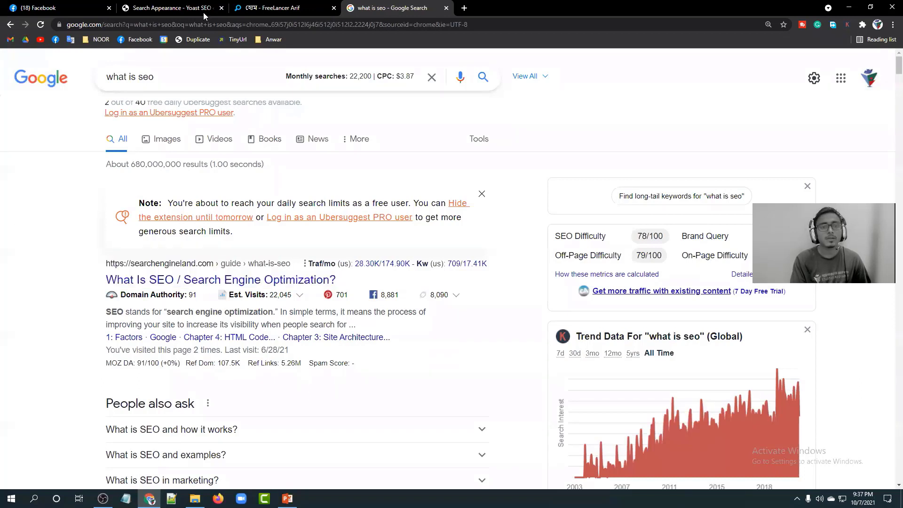
pyautogui.click(170, 8)
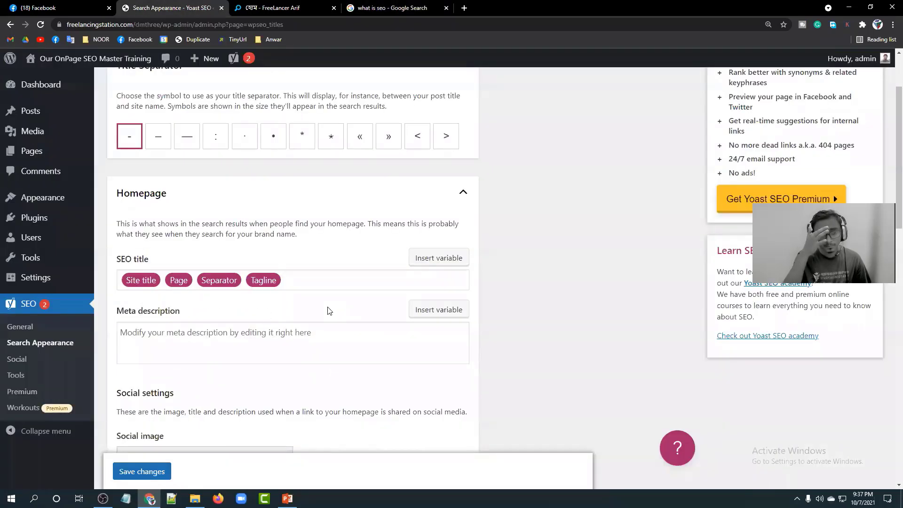
# Leave the homepage Meta description empty and switch to the freelancingstation.com homepage.
pyautogui.scroll(-2, 328, 311)
pyautogui.click(254, 238)
pyautogui.click(528, 218)
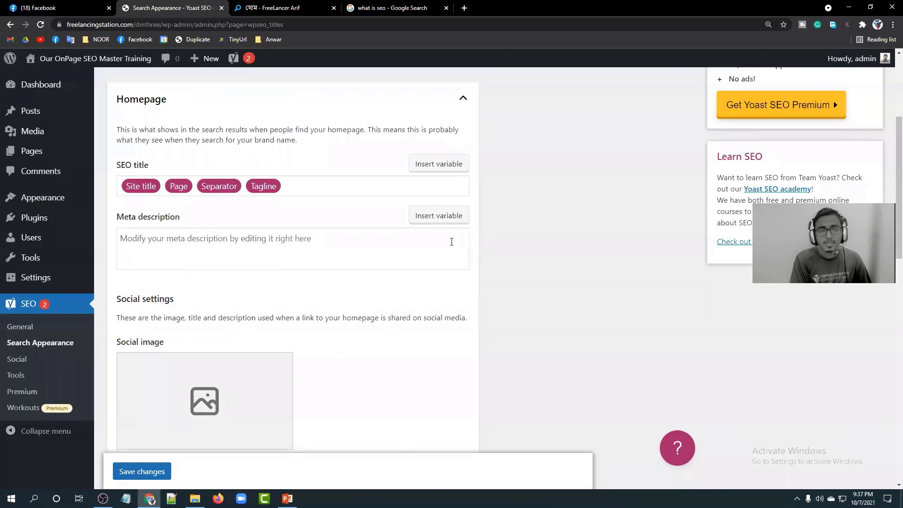
pyautogui.click(228, 244)
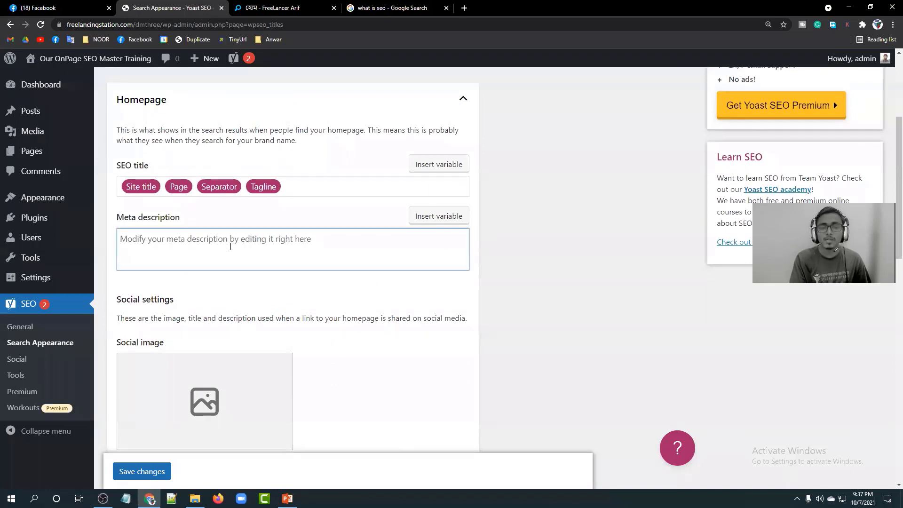
pyautogui.scroll(1, 229, 254)
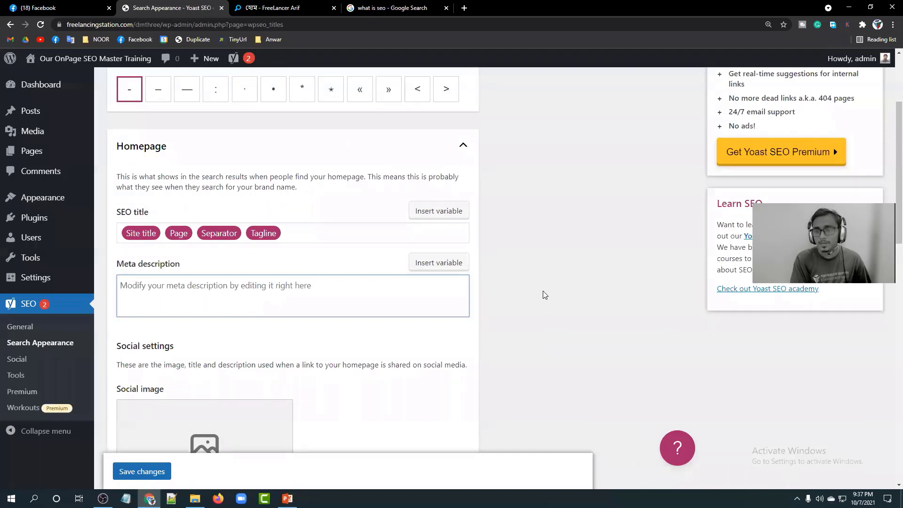
pyautogui.click(517, 259)
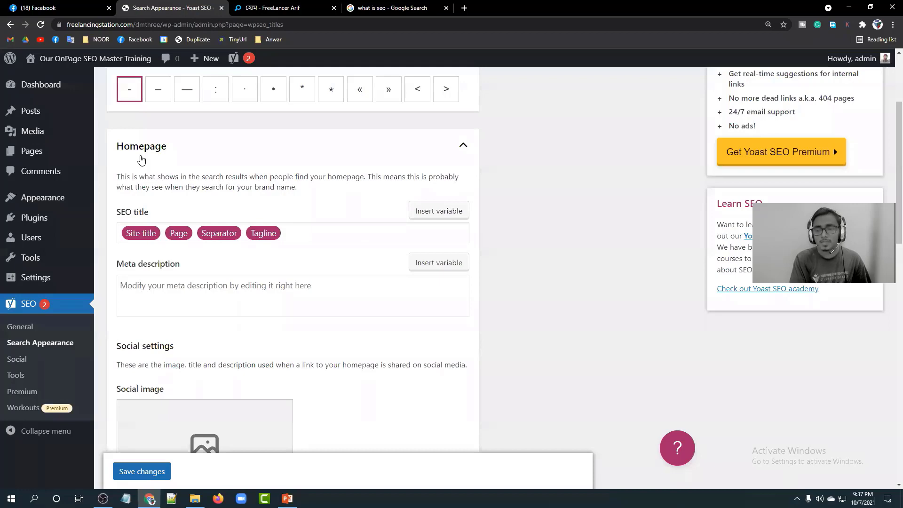
pyautogui.click(270, 10)
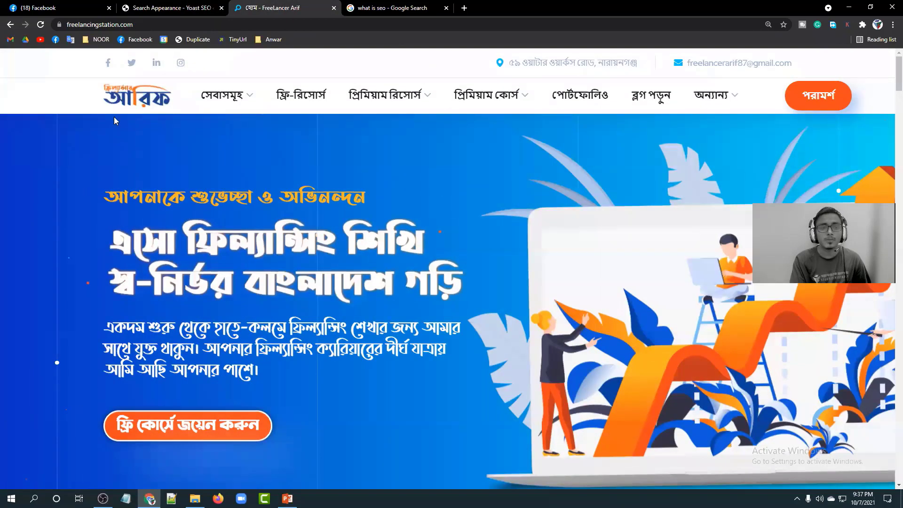
# Reload the freelancingstation.com homepage and scroll through it.
pyautogui.click(157, 21)
pyautogui.press('Return')
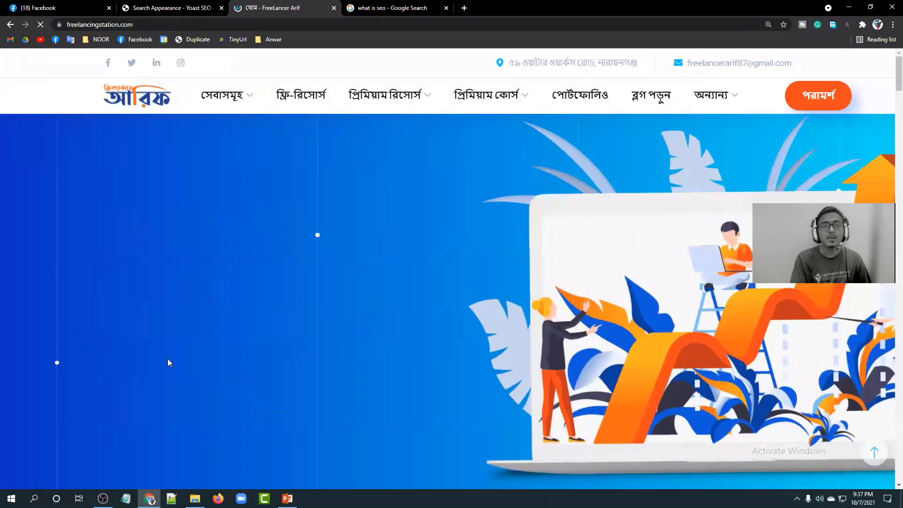
pyautogui.scroll(-5, 281, 312)
pyautogui.scroll(-8, 280, 312)
pyautogui.scroll(8, 268, 308)
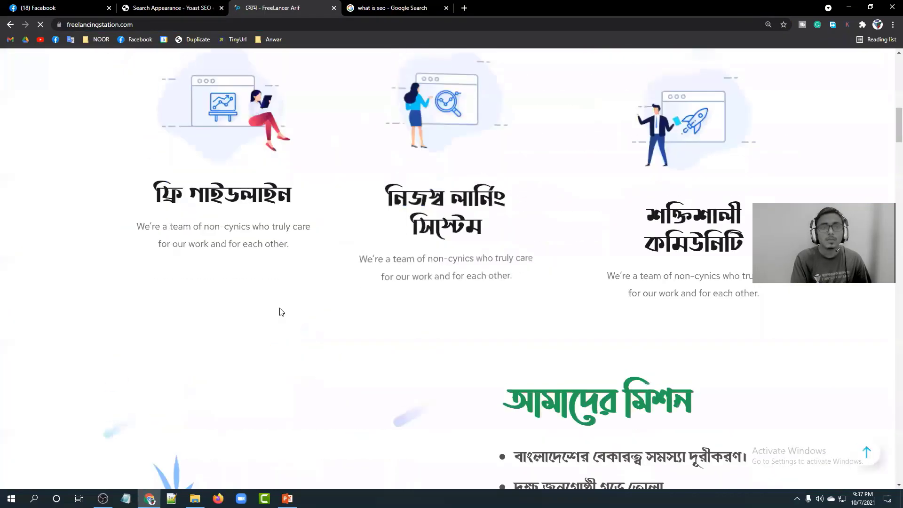
# Study the first result's SEO definition and the Moz result's description in Google.
pyautogui.click(376, 8)
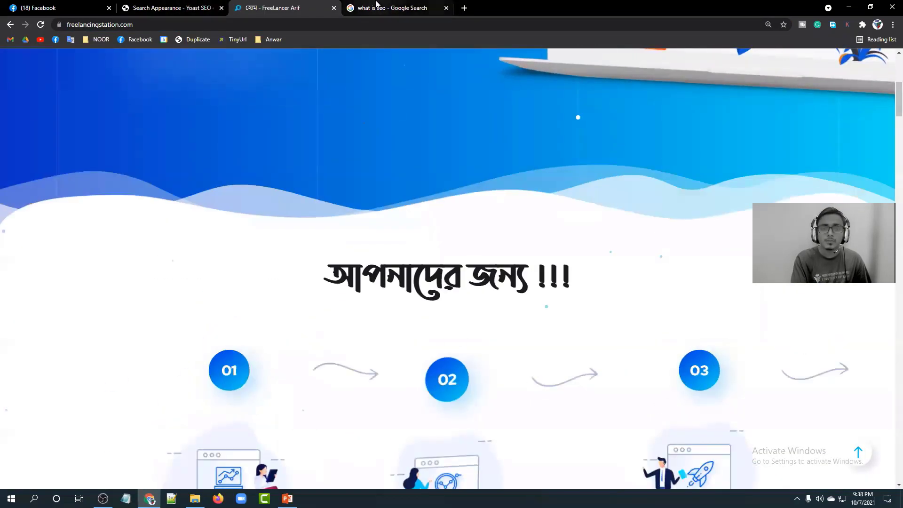
pyautogui.scroll(-2, 22, 262)
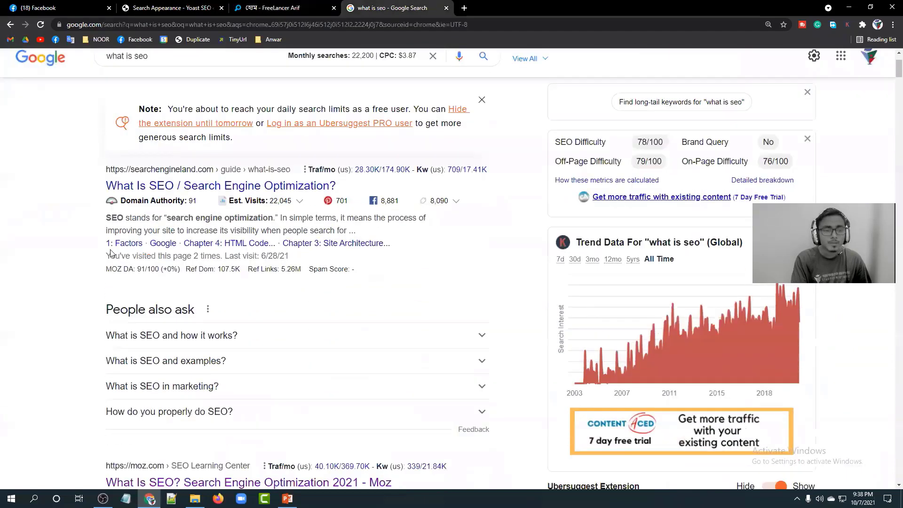
pyautogui.moveTo(357, 232); pyautogui.dragTo(121, 219)
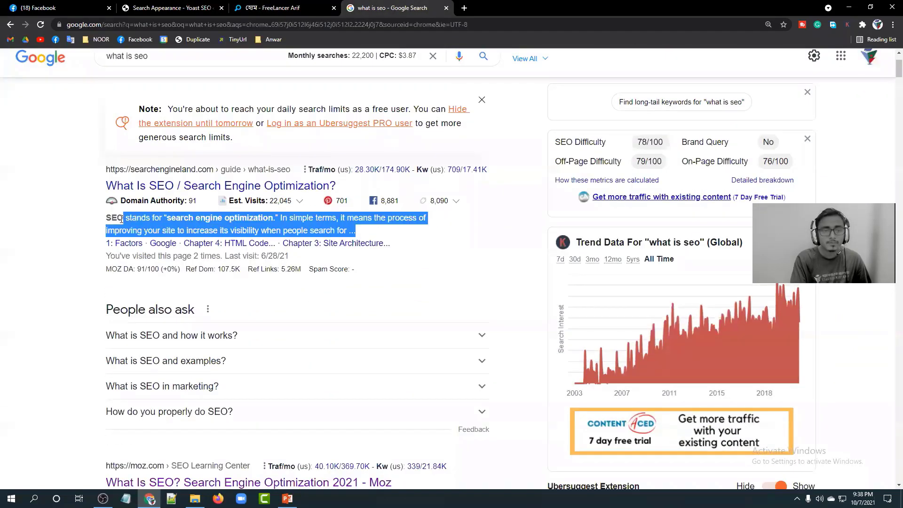
pyautogui.click(58, 239)
pyautogui.scroll(-6, 59, 242)
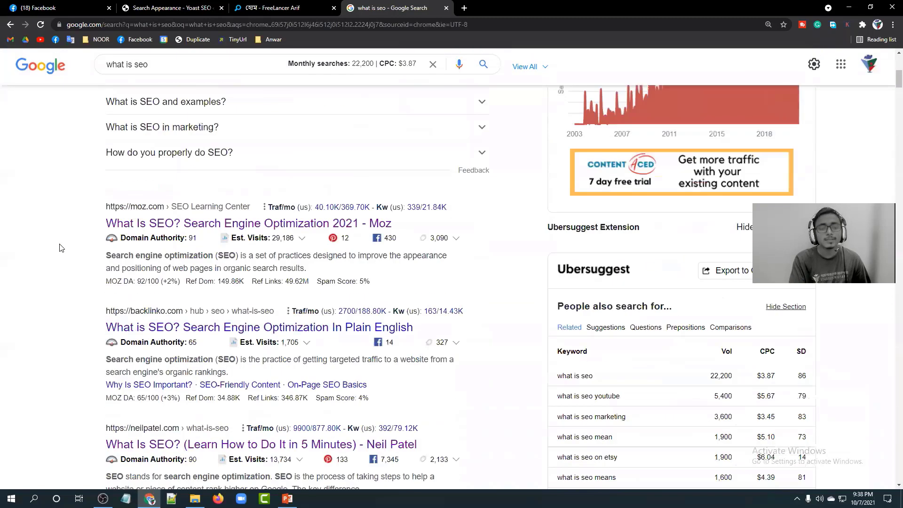
pyautogui.moveTo(279, 245); pyautogui.dragTo(94, 236)
pyautogui.click(97, 235)
pyautogui.click(333, 248)
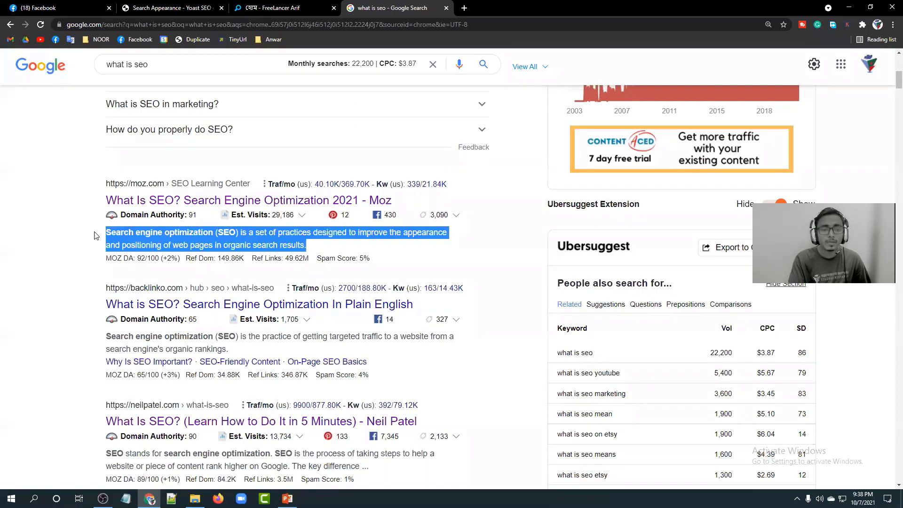
pyautogui.click(93, 235)
# Type test text 'asdkj' into the homepage meta description and erase it.
pyautogui.click(287, 7)
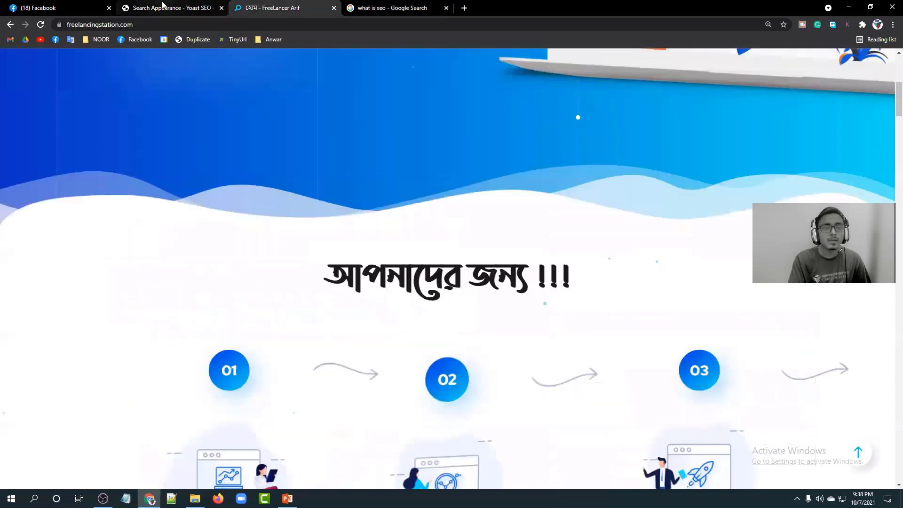
pyautogui.click(165, 8)
pyautogui.click(189, 298)
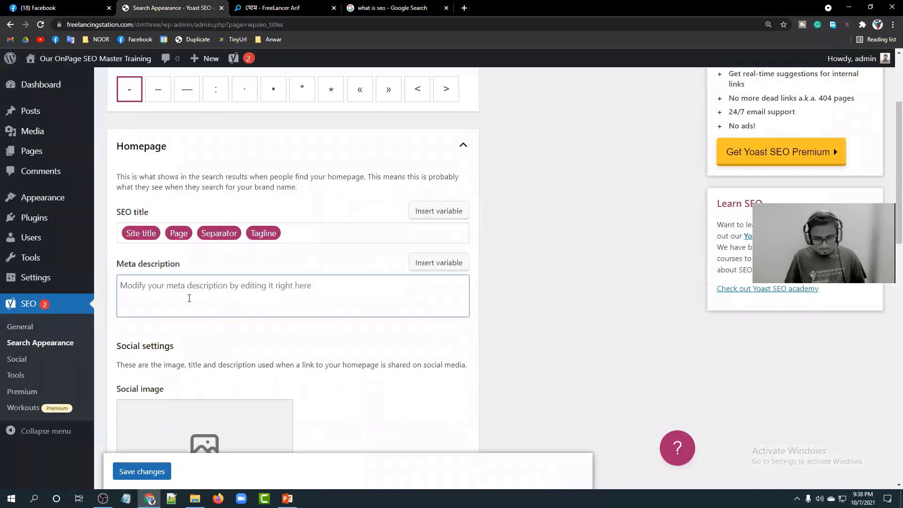
pyautogui.write('asdkjgvkhage jkaerjhojogj')
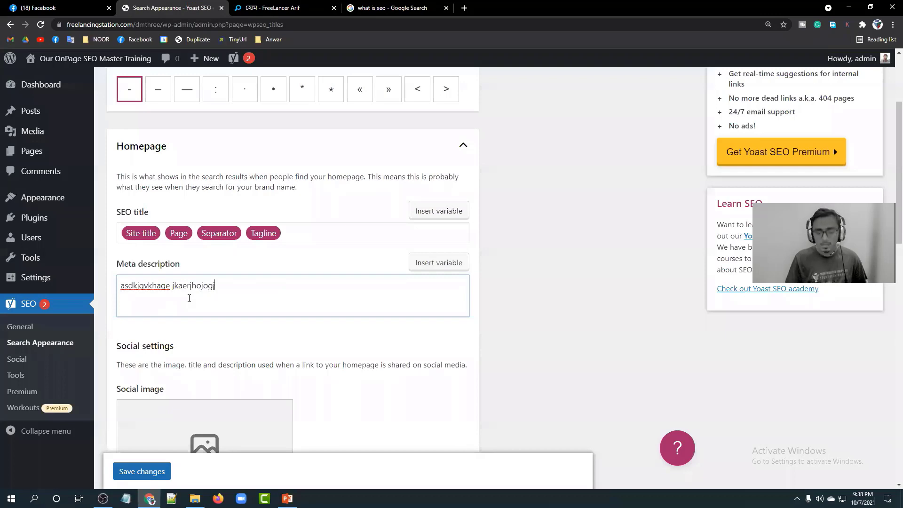
pyautogui.press('BackSpace')
pyautogui.press('BackSpace')
pyautogui.press('BackSpace')
pyautogui.press('BackSpace')
pyautogui.press('BackSpace')
pyautogui.press('BackSpace')
pyautogui.press('BackSpace')
pyautogui.press('BackSpace')
pyautogui.press('BackSpace')
pyautogui.press('BackSpace')
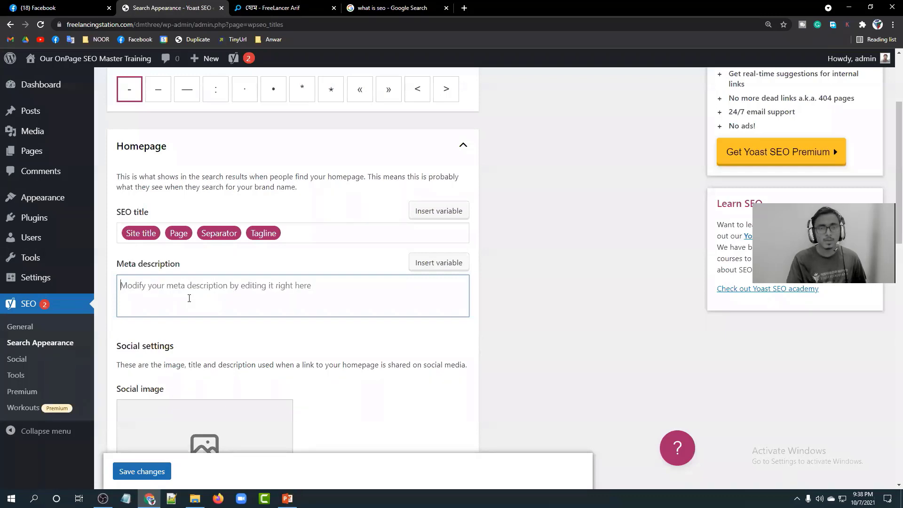
pyautogui.click(468, 10)
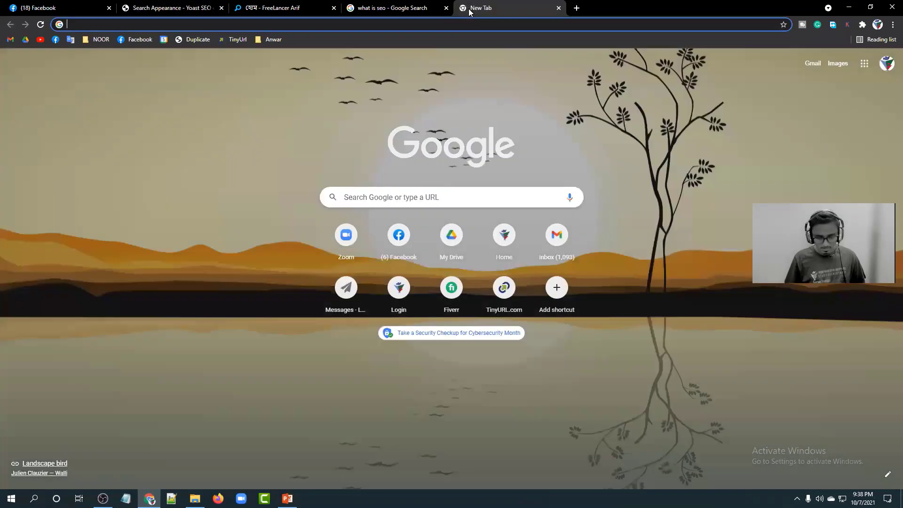
# Search lorem ipsum and copy lipsum.com's 'industry's standard dummy text' passage.
pyautogui.write('lorem')
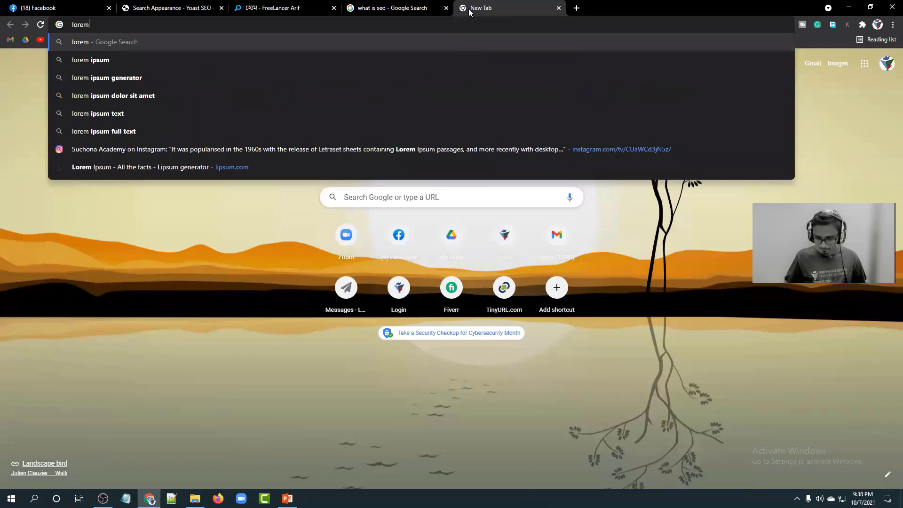
pyautogui.press('Down')
pyautogui.press('Return')
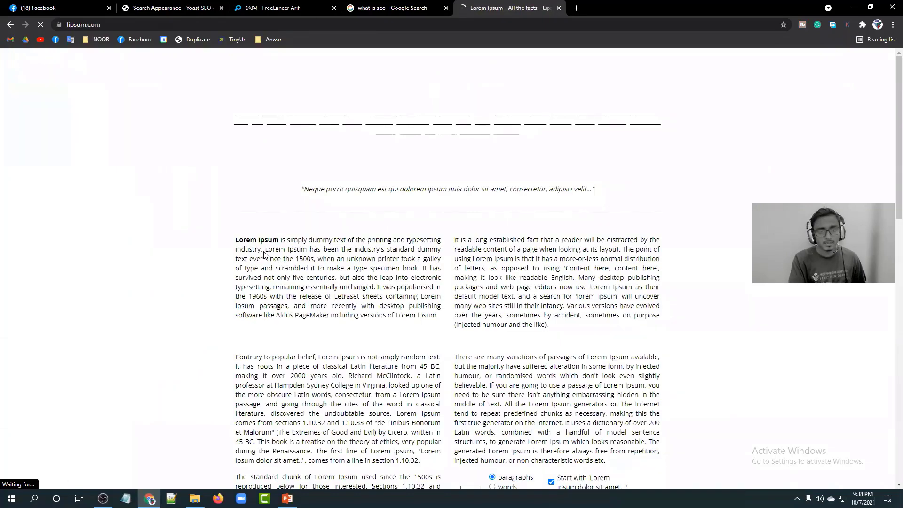
pyautogui.moveTo(265, 250); pyautogui.dragTo(418, 266)
pyautogui.hotkey('ctrl', 'c')
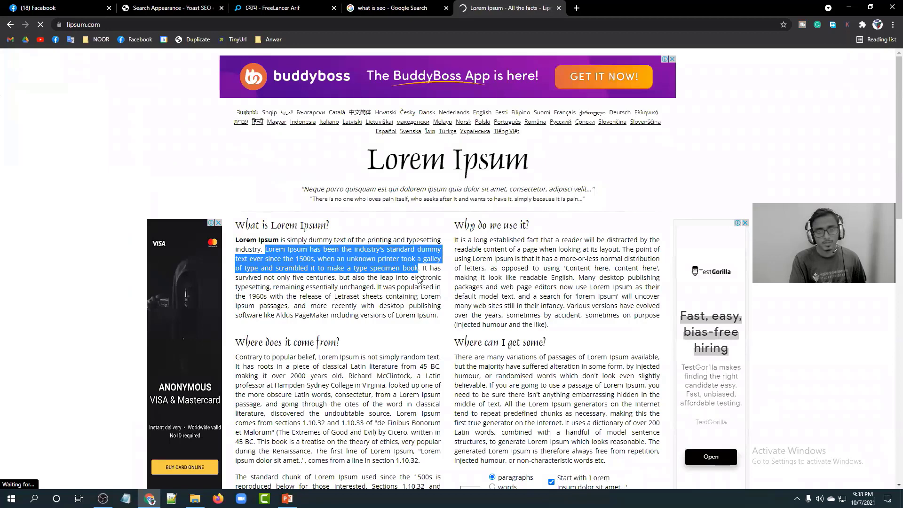
pyautogui.click(170, 8)
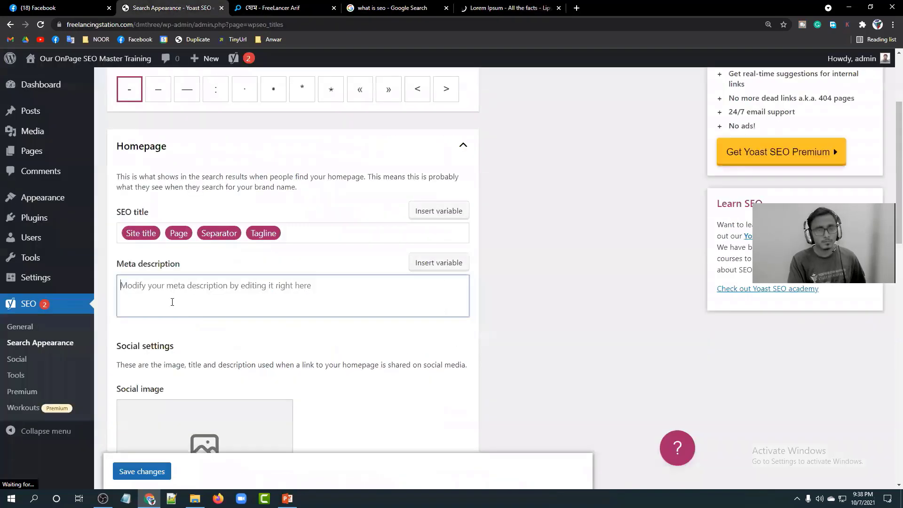
# Paste the Lorem Ipsum passage into the homepage meta description, comparing with Moz's snippet.
pyautogui.hotkey('ctrl', 'v')
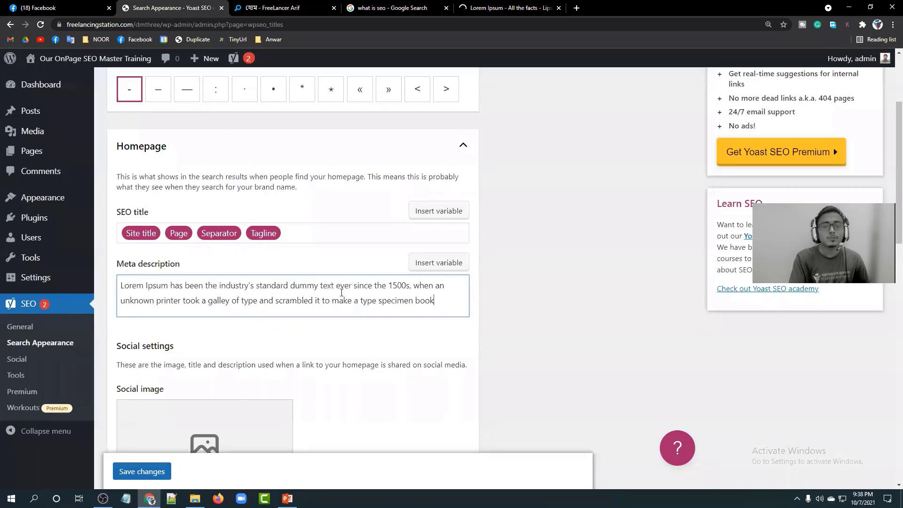
pyautogui.click(398, 8)
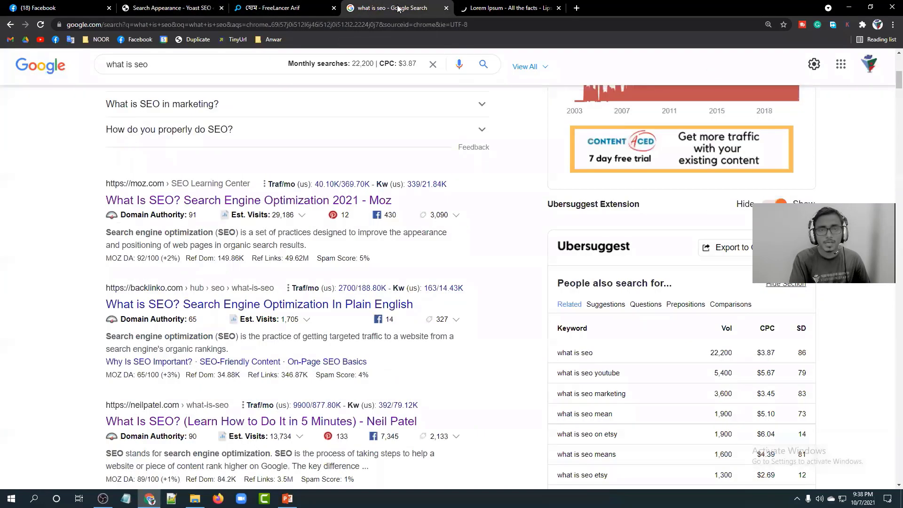
pyautogui.moveTo(285, 243); pyautogui.dragTo(78, 237)
pyautogui.click(77, 236)
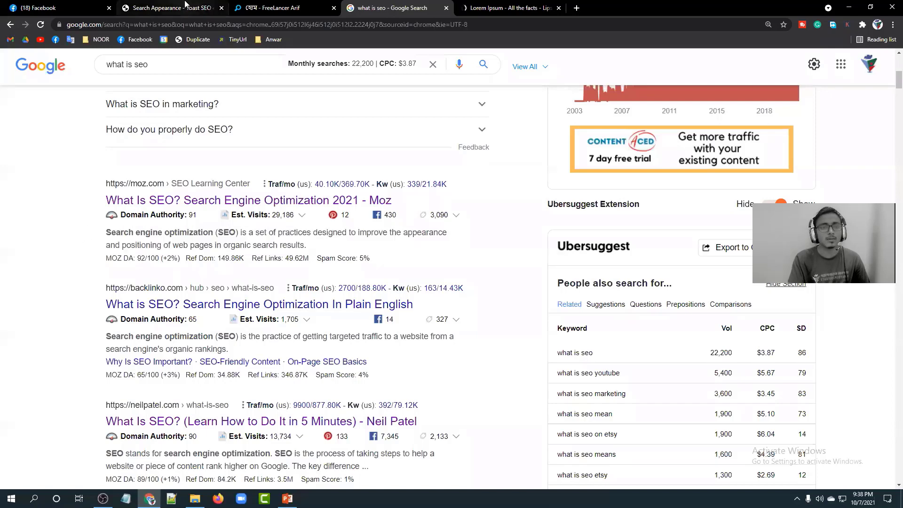
pyautogui.click(185, 8)
# Scroll down through the settings to the social description field.
pyautogui.scroll(-3, 487, 303)
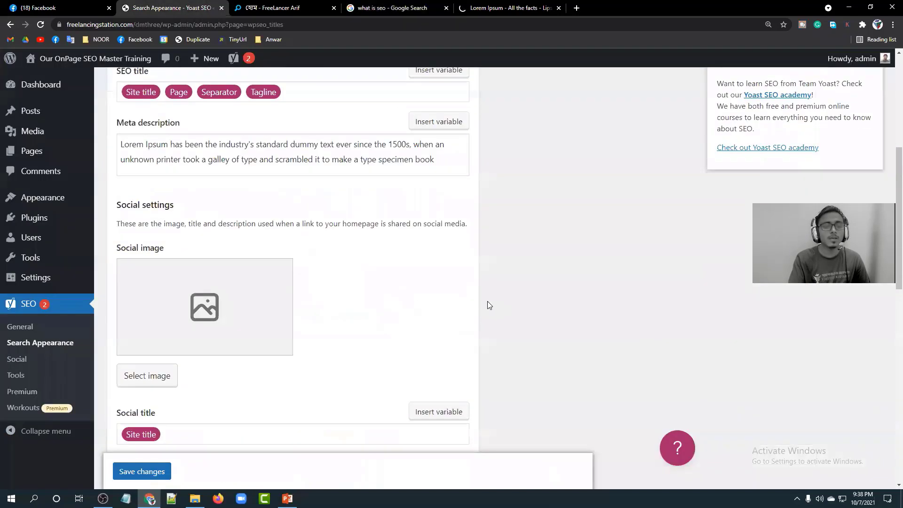
pyautogui.scroll(-2, 268, 242)
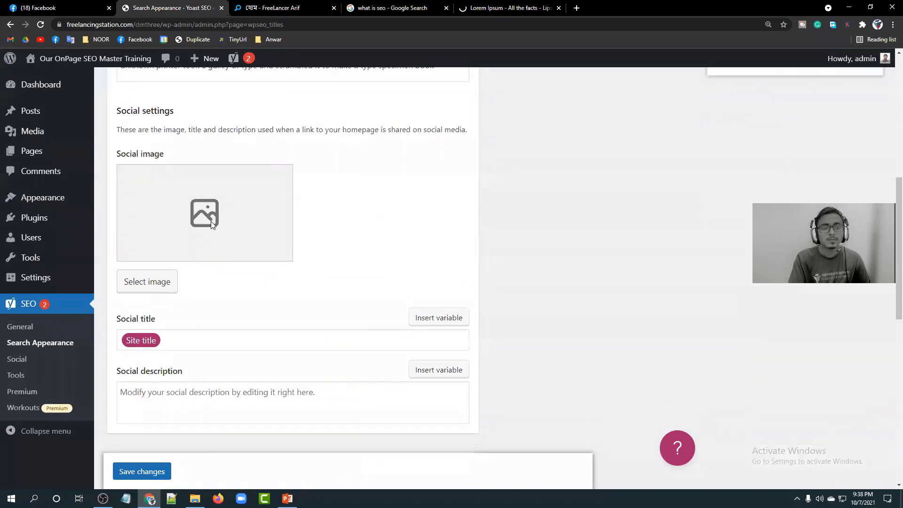
pyautogui.scroll(-1, 224, 333)
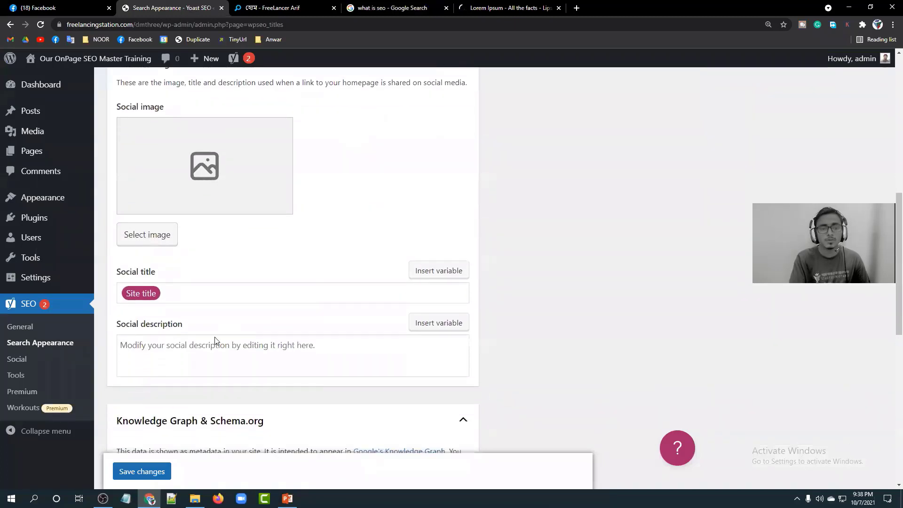
pyautogui.scroll(-2, 290, 287)
pyautogui.scroll(-1, 216, 221)
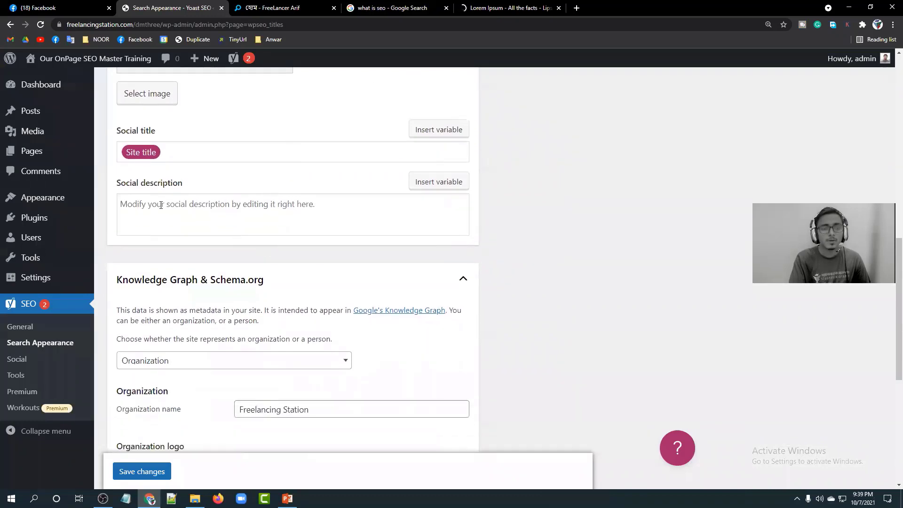
pyautogui.click(160, 200)
# Save the Yoast homepage search appearance settings, then check the live site and the 'what is seo' results.
pyautogui.scroll(-2, 284, 208)
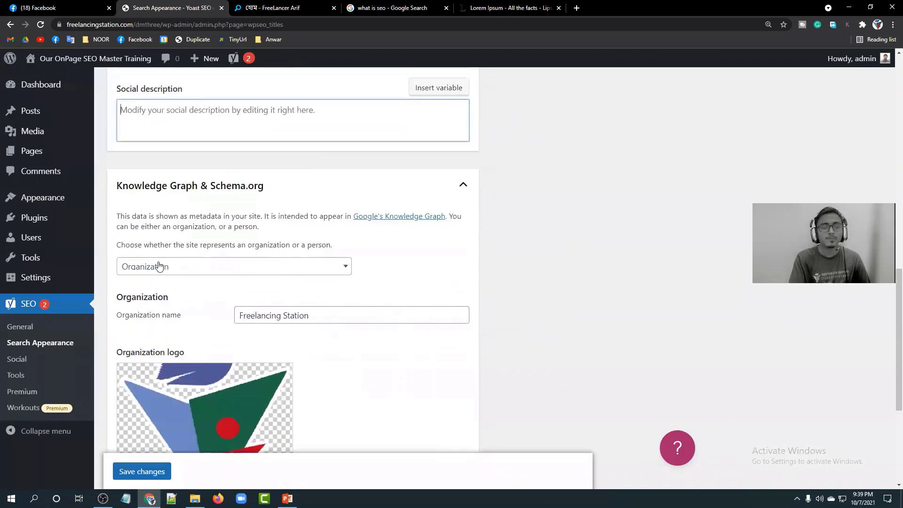
pyautogui.scroll(-5, 350, 252)
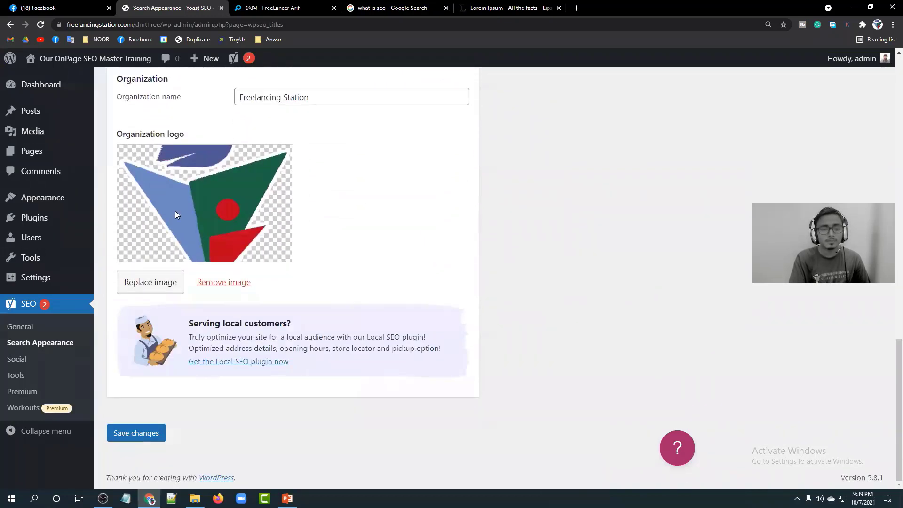
pyautogui.click(130, 431)
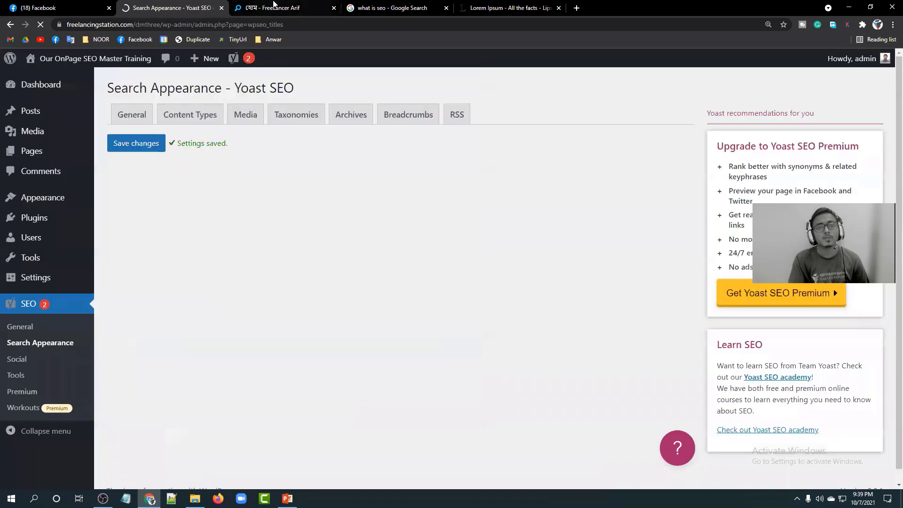
pyautogui.click(279, 5)
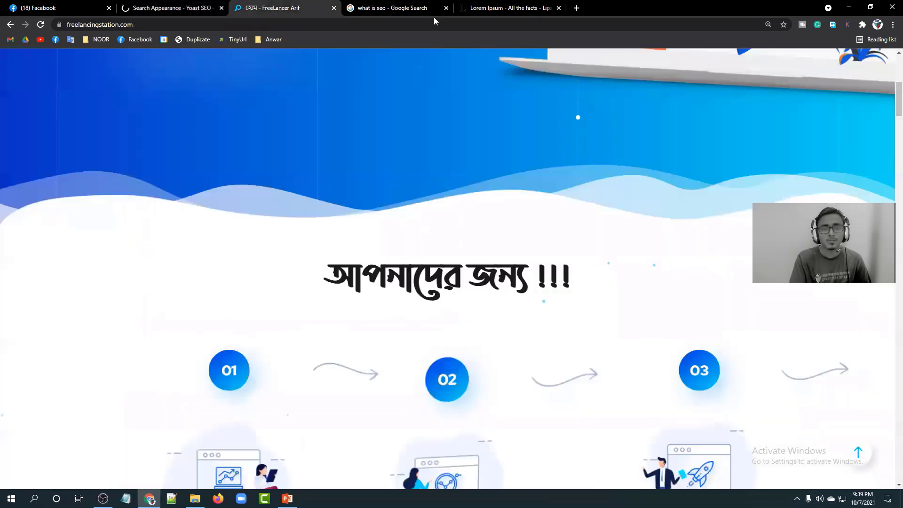
pyautogui.click(403, 10)
# Search Google for 'amazon' in a new tab and look over the results.
pyautogui.click(576, 8)
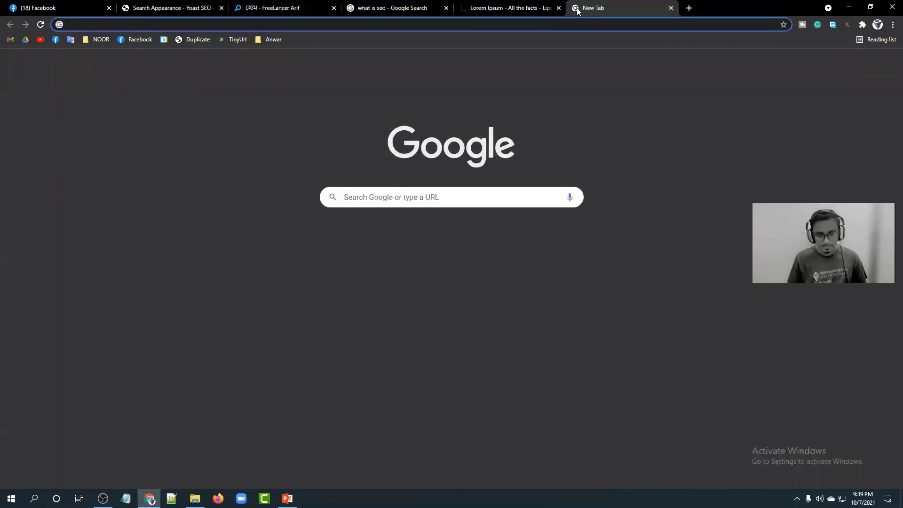
pyautogui.write('amazon')
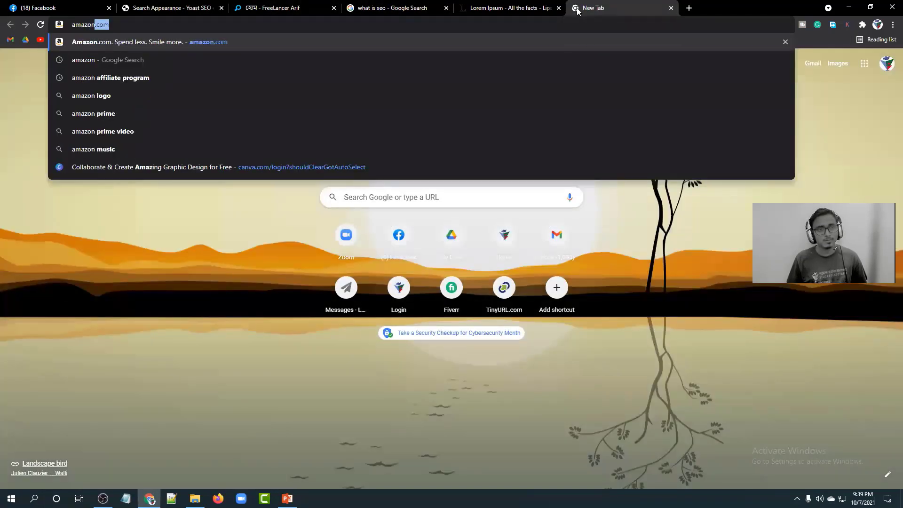
pyautogui.press('Return')
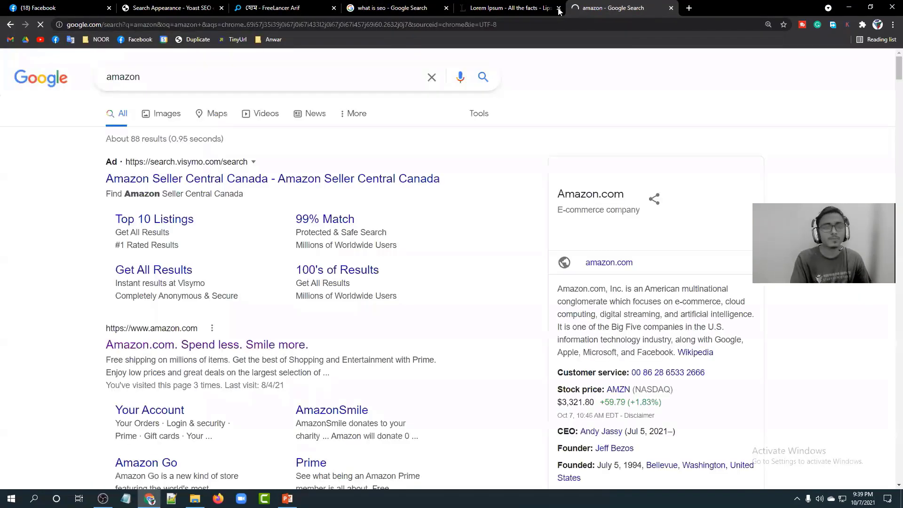
pyautogui.scroll(-1, 66, 256)
pyautogui.scroll(-2, 65, 256)
pyautogui.scroll(-2, 658, 172)
pyautogui.scroll(2, 624, 140)
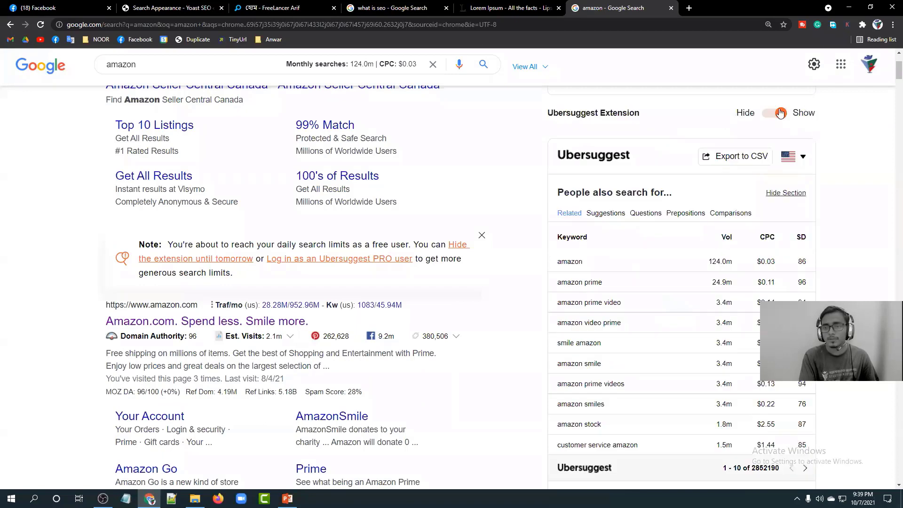
# Remove the Ubersuggest extension from Chrome and reload the amazon results.
pyautogui.click(780, 113)
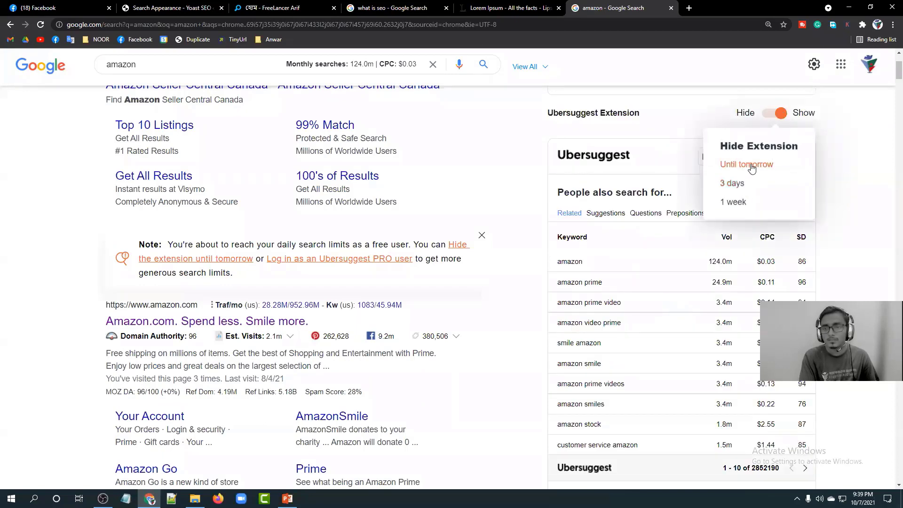
pyautogui.click(781, 113)
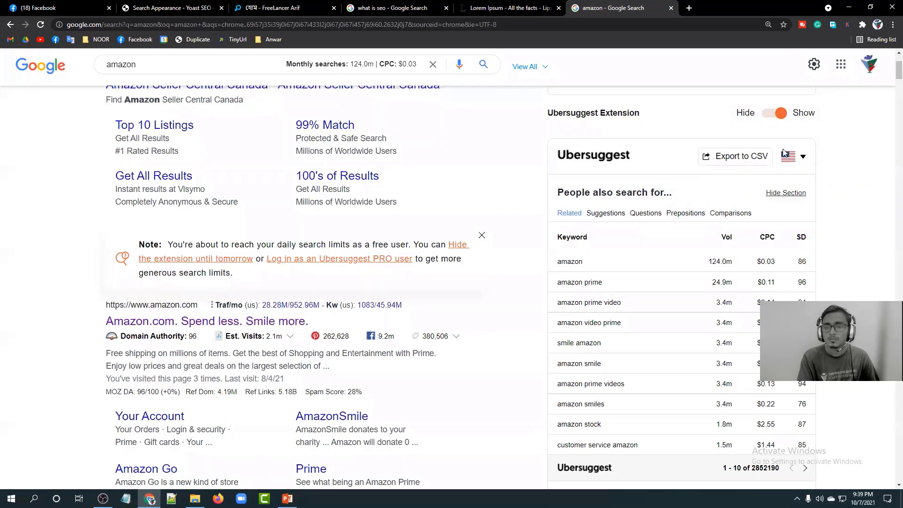
pyautogui.click(861, 25)
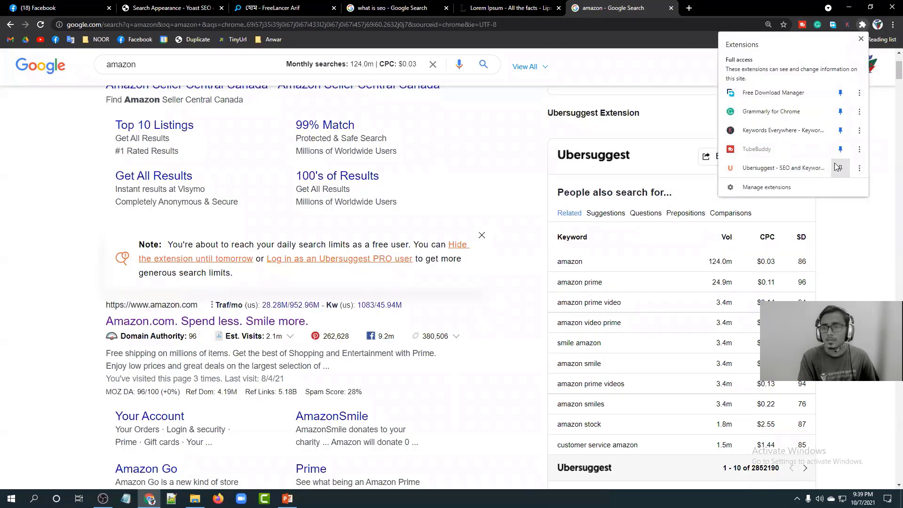
pyautogui.click(859, 168)
pyautogui.click(821, 225)
pyautogui.click(788, 100)
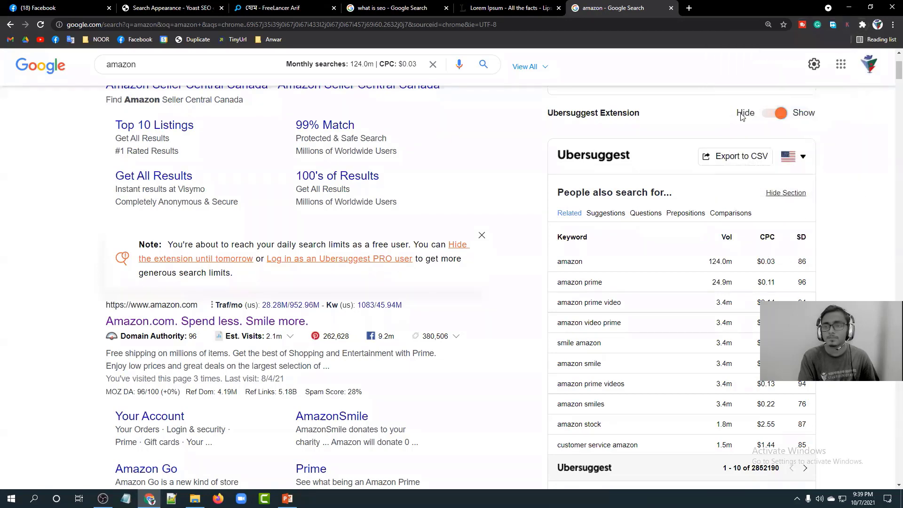
pyautogui.click(40, 25)
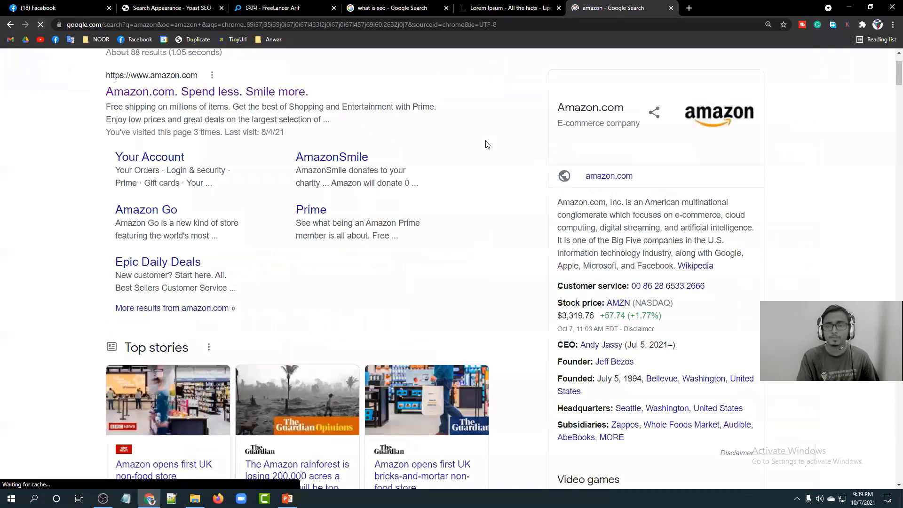
# Close the long-tail keywords, SEO Difficulty and Trend Data panels beside the amazon results.
pyautogui.scroll(-1, 732, 163)
pyautogui.scroll(3, 730, 189)
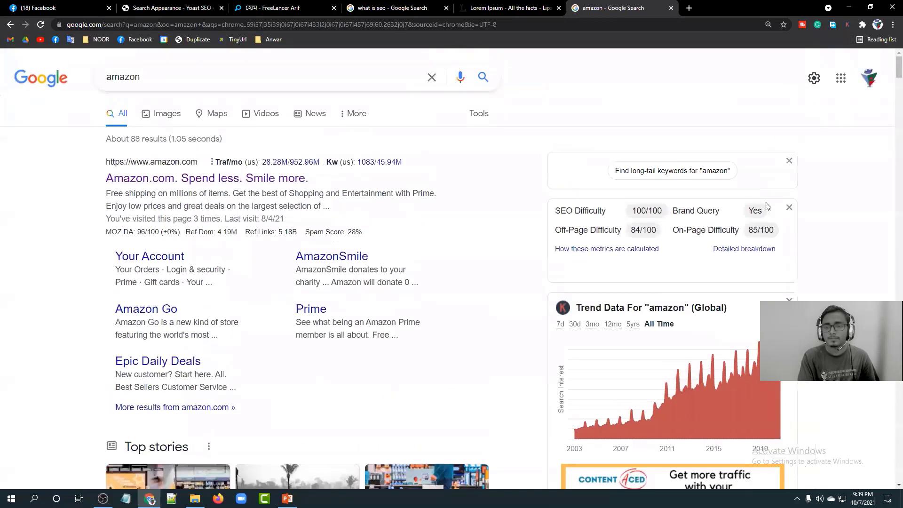
pyautogui.click(788, 162)
pyautogui.click(788, 162)
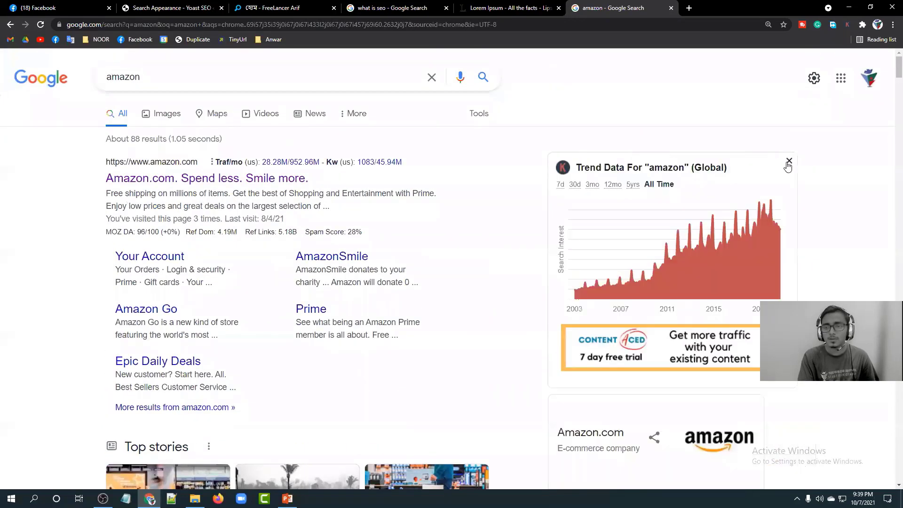
pyautogui.click(788, 161)
# Highlight the Amazon.com knowledge panel heading and text for review.
pyautogui.scroll(-2, 648, 180)
pyautogui.moveTo(623, 105); pyautogui.dragTo(556, 102)
pyautogui.click(794, 105)
pyautogui.scroll(-2, 733, 136)
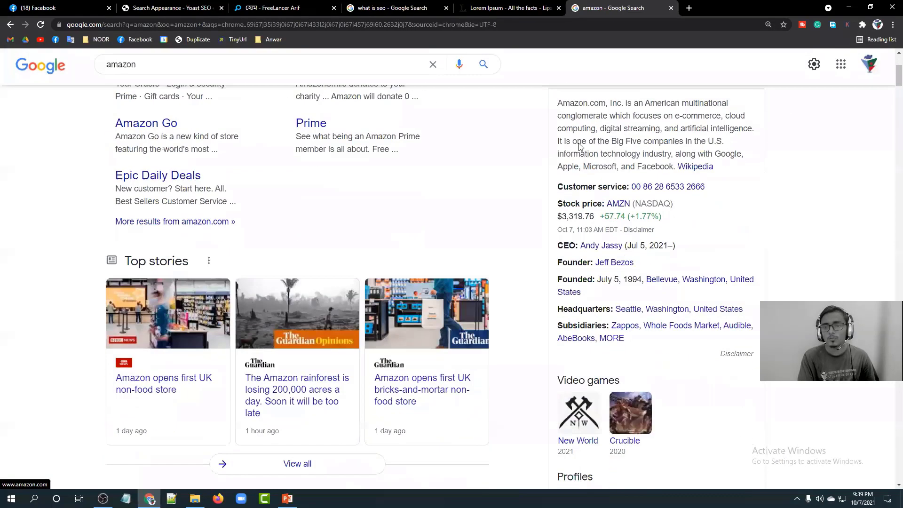
pyautogui.moveTo(668, 165); pyautogui.dragTo(585, 121)
pyautogui.click(585, 121)
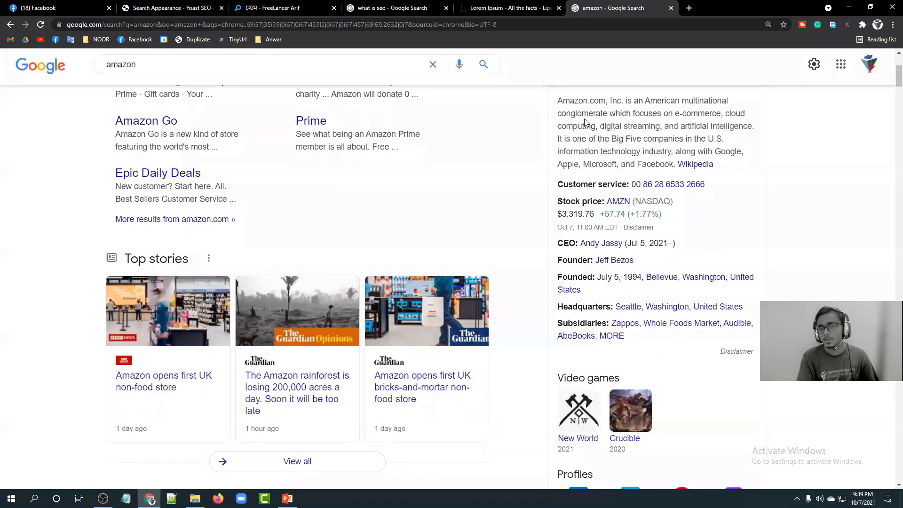
# Highlight the two-line Amazon.com description snippet in the search results.
pyautogui.scroll(-4, 540, 312)
pyautogui.scroll(-2, 541, 312)
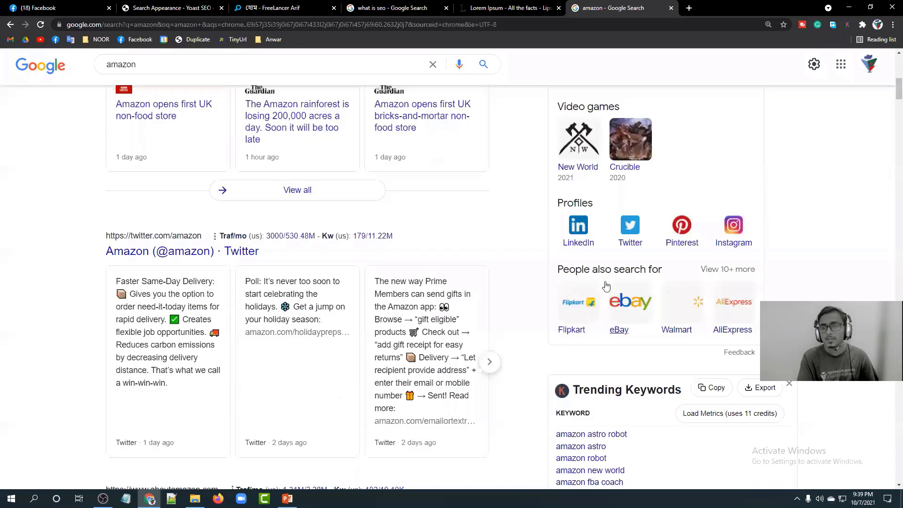
pyautogui.scroll(8, 708, 257)
pyautogui.scroll(2, 708, 257)
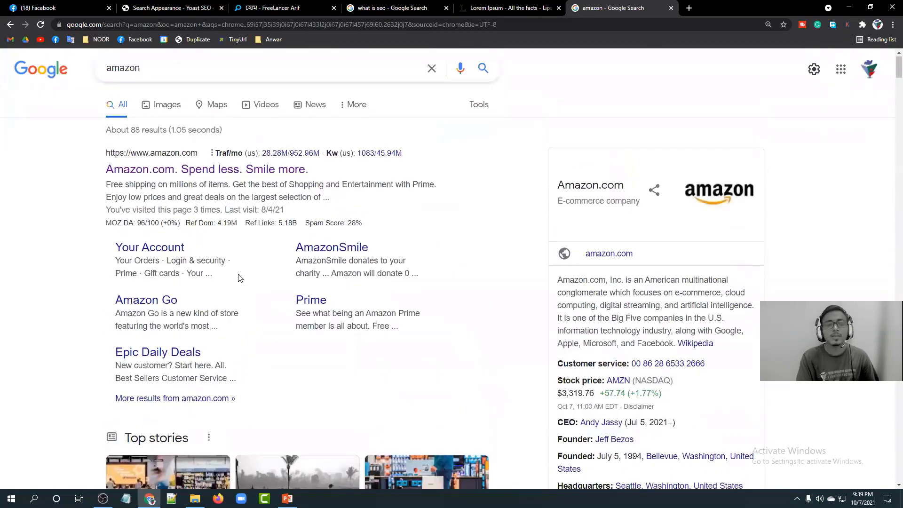
pyautogui.moveTo(325, 207); pyautogui.dragTo(105, 194)
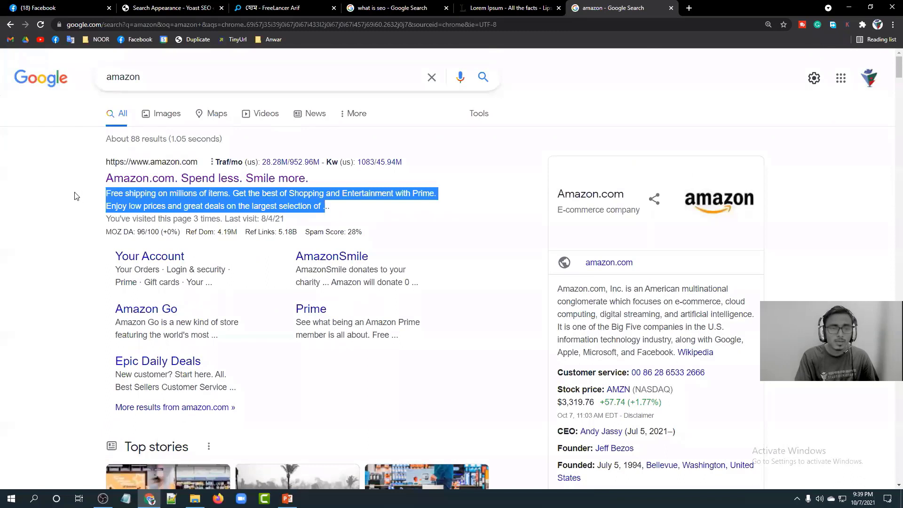
pyautogui.click(74, 193)
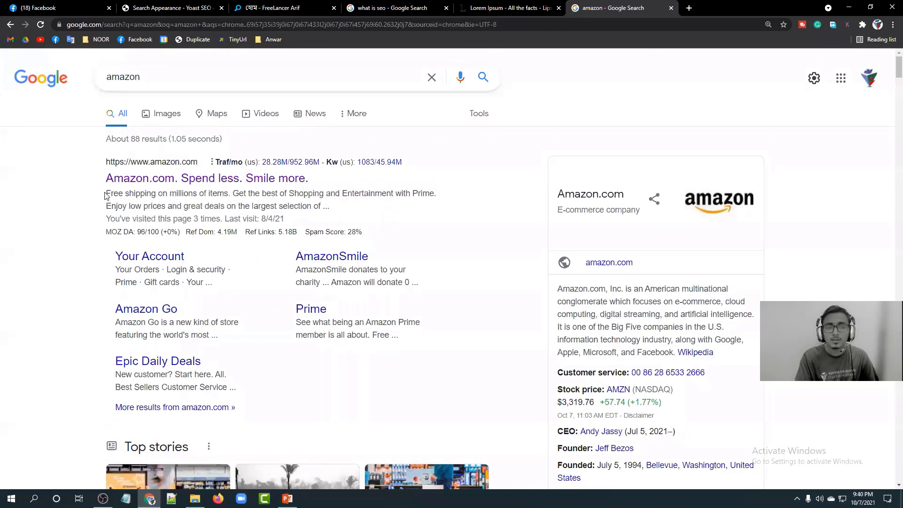
pyautogui.moveTo(104, 194); pyautogui.dragTo(346, 210)
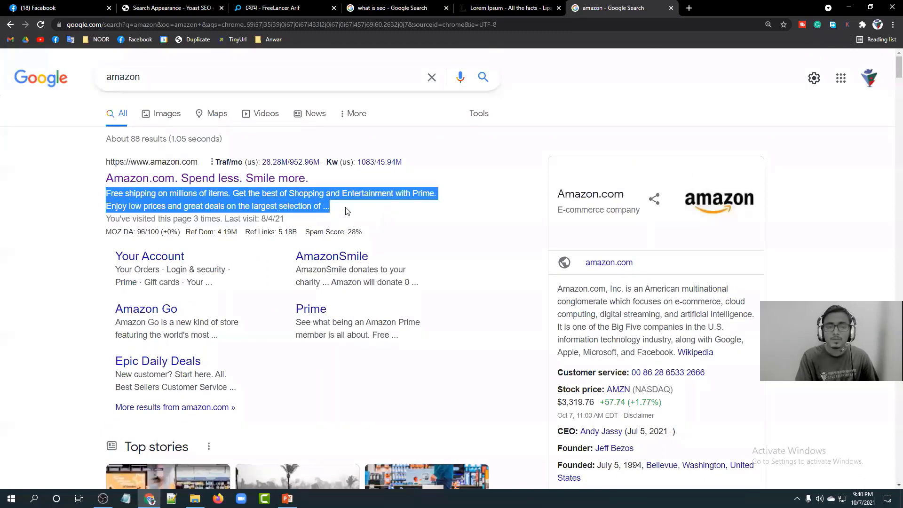
pyautogui.click(346, 211)
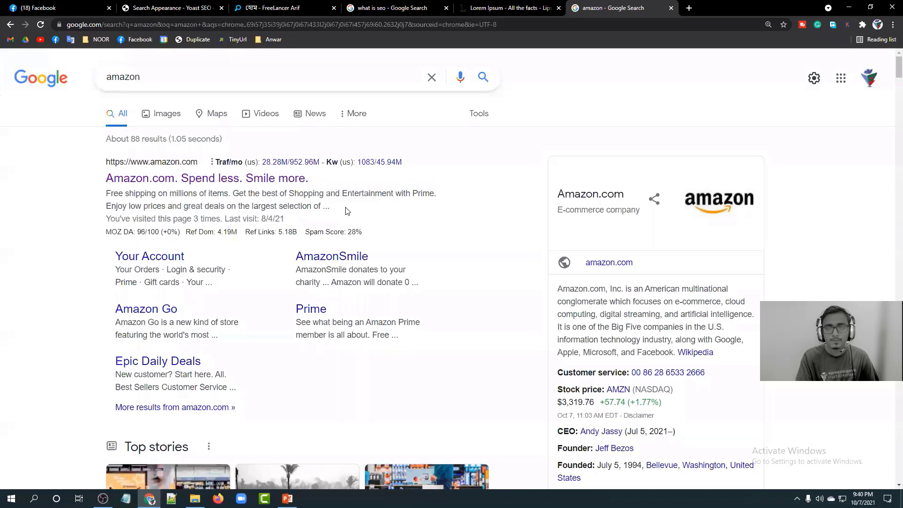
# Compare the freelancingstation.com homepage with the Yoast Search Appearance page.
pyautogui.click(172, 6)
pyautogui.hotkey('ctrl', 'Tab')
pyautogui.click(172, 7)
# Save the Search Appearance settings and review the Posts options under Content Types.
pyautogui.scroll(-8, 300, 276)
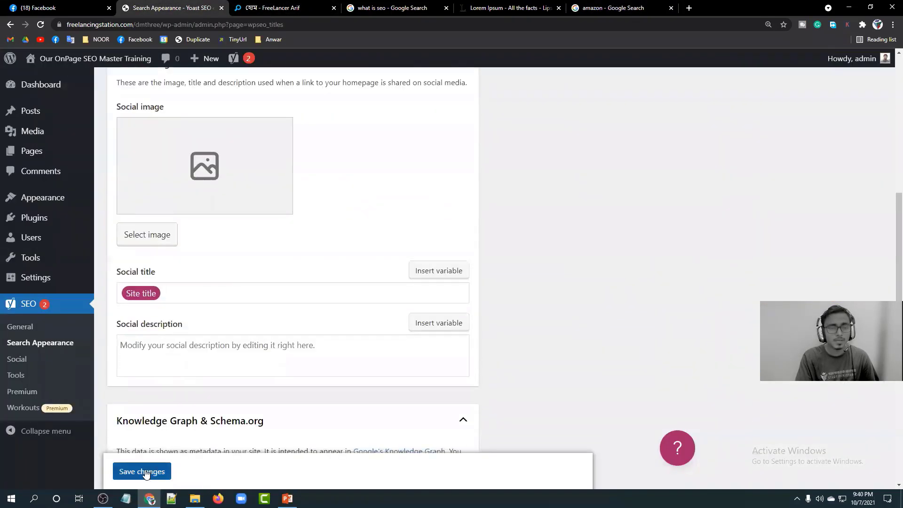
pyautogui.click(142, 471)
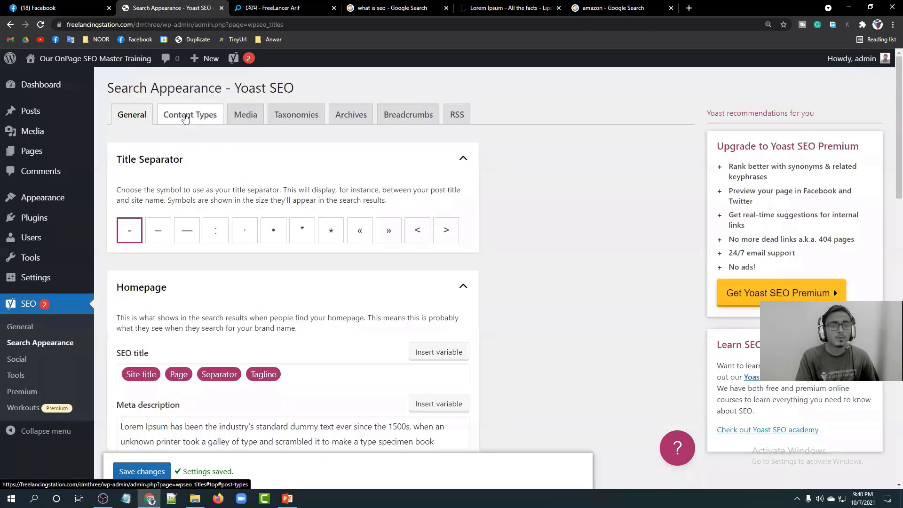
pyautogui.click(185, 117)
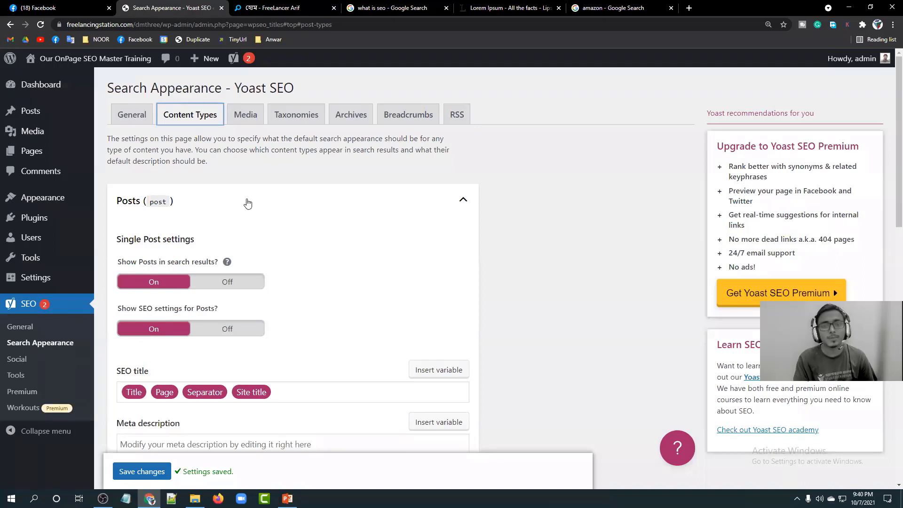
pyautogui.click(115, 138)
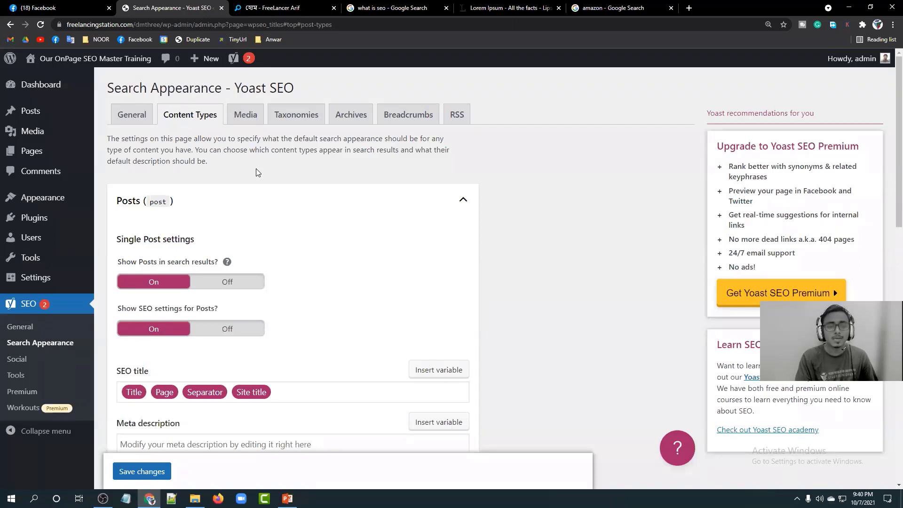
pyautogui.scroll(-1, 258, 172)
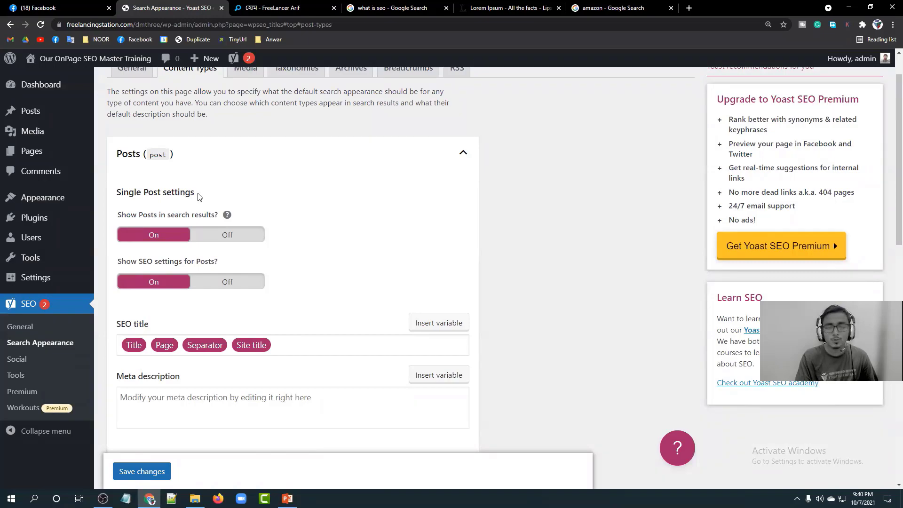
# Read the 'Best Practices: SEO Syndicated Content' post on freelancingstation.com, then return to Yoast.
pyautogui.click(272, 8)
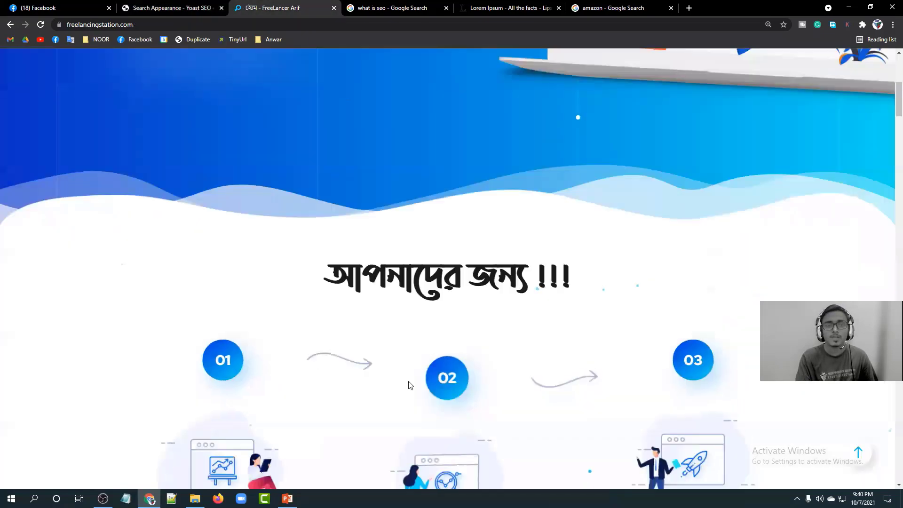
pyautogui.scroll(-15, 345, 304)
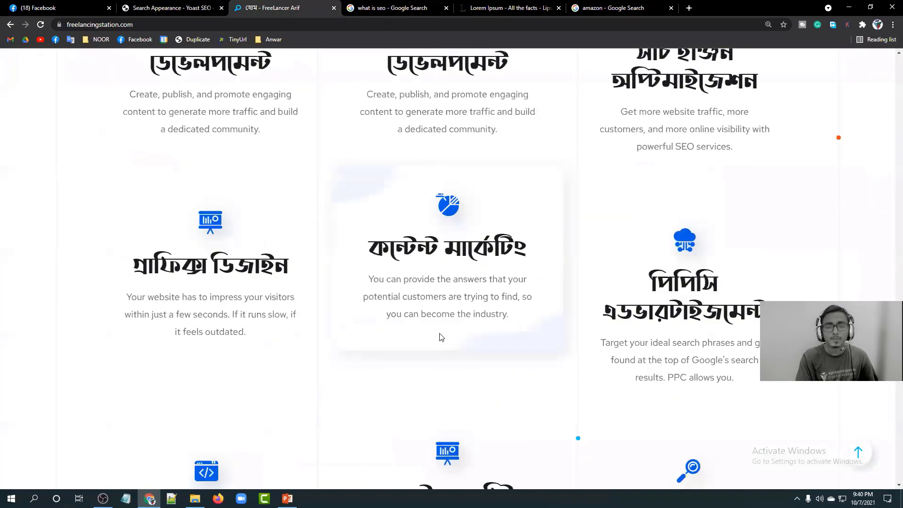
pyautogui.scroll(-10, 439, 335)
pyautogui.scroll(5, 440, 335)
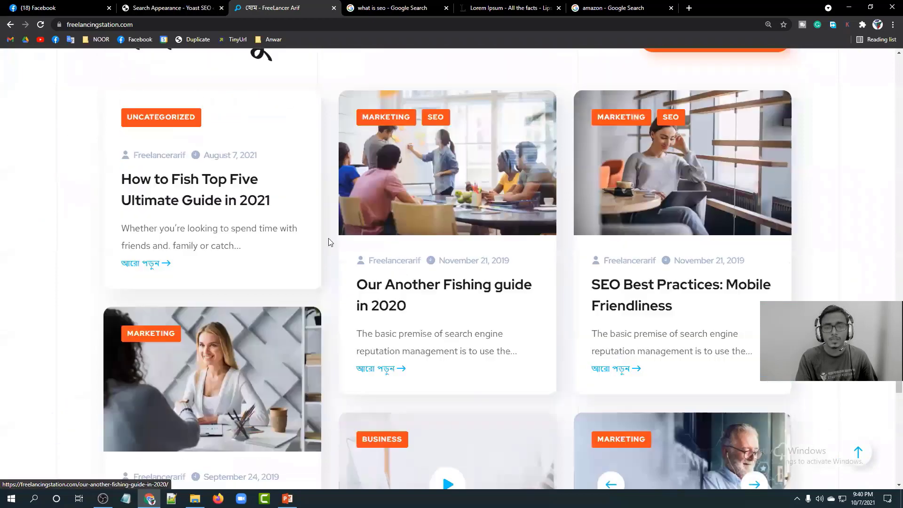
pyautogui.scroll(-13, 231, 296)
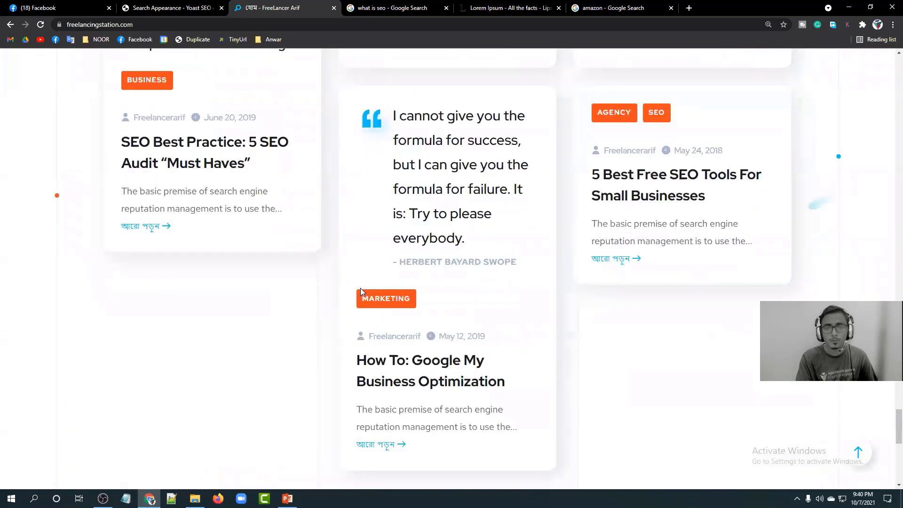
pyautogui.scroll(7, 363, 301)
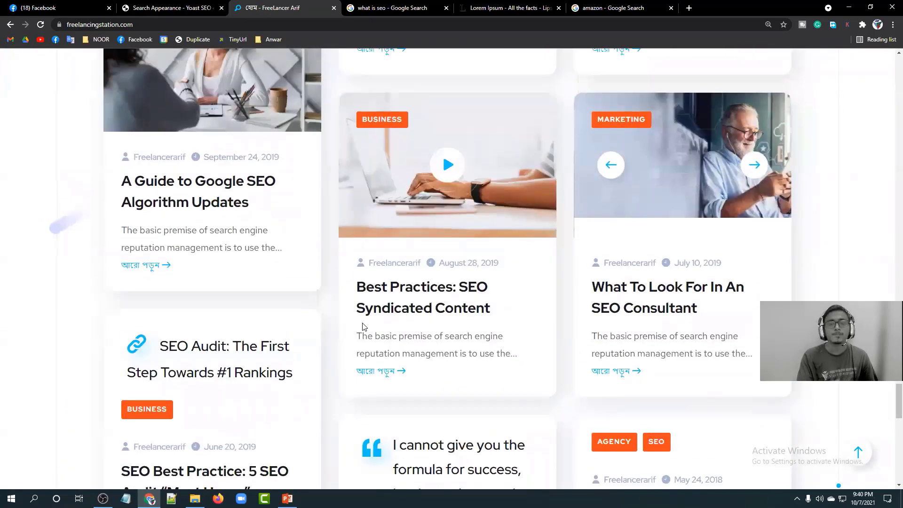
pyautogui.click(387, 292)
pyautogui.scroll(-18, 310, 252)
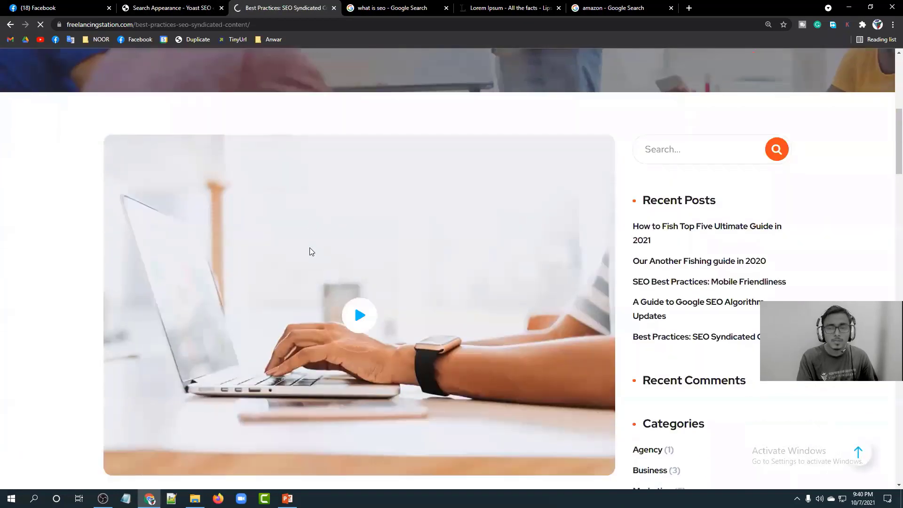
pyautogui.scroll(-8, 310, 248)
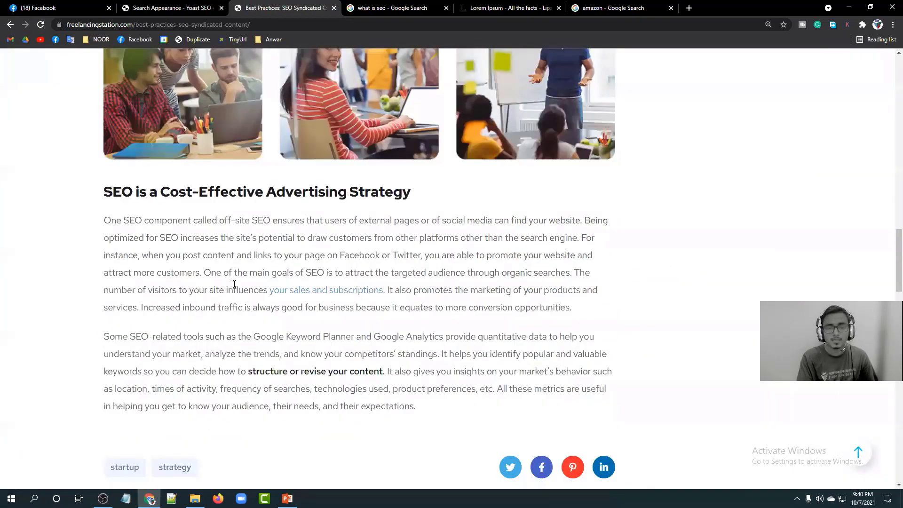
pyautogui.scroll(-6, 283, 263)
pyautogui.scroll(6, 234, 284)
pyautogui.scroll(20, 234, 283)
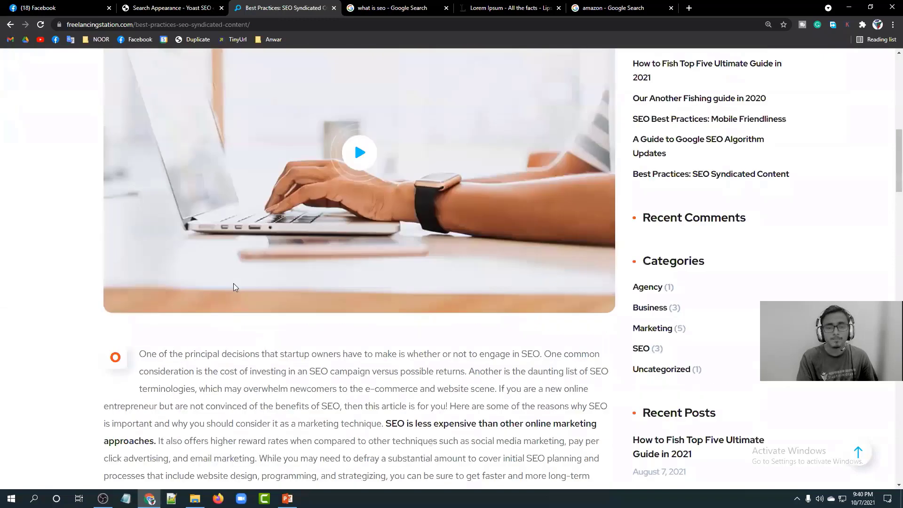
pyautogui.click(163, 9)
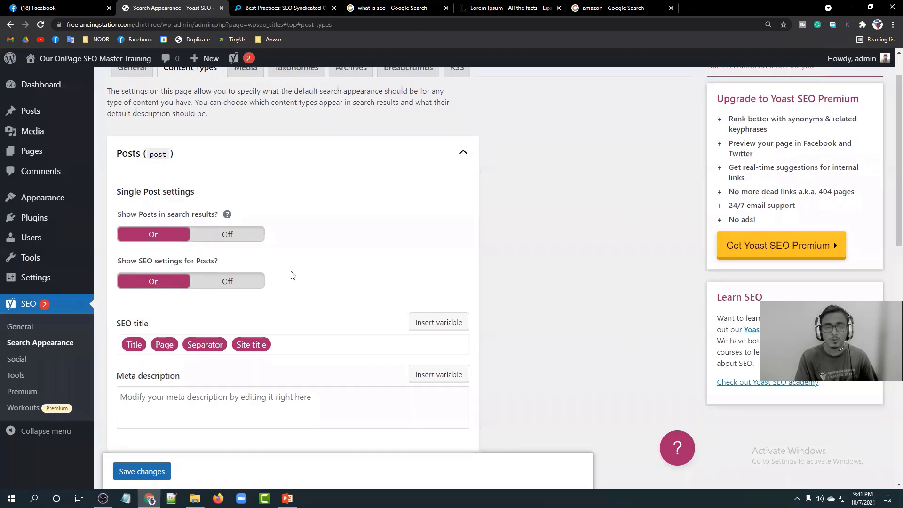
# Review the Posts meta description template, leaving it blank, and return to the 'what is seo' results.
pyautogui.scroll(-2, 292, 276)
pyautogui.scroll(-2, 313, 195)
pyautogui.scroll(-4, 270, 178)
pyautogui.scroll(4, 270, 187)
pyautogui.click(229, 211)
pyautogui.click(547, 234)
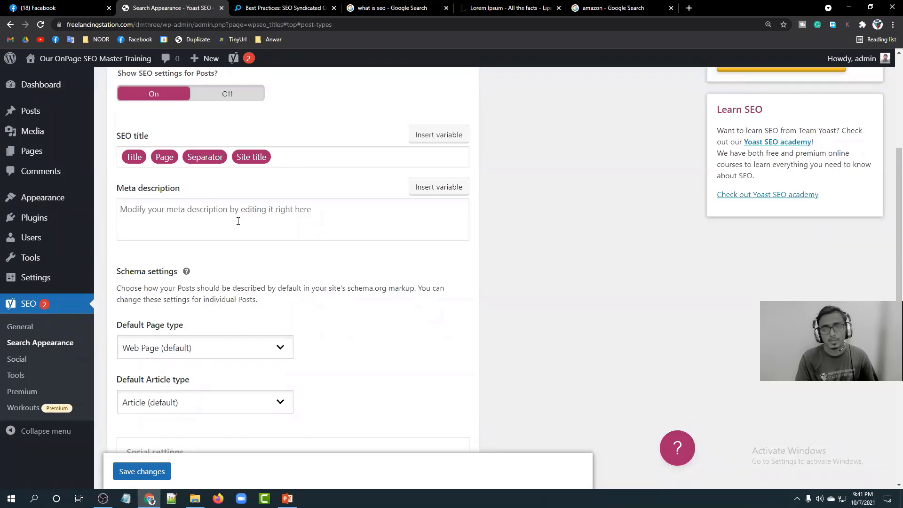
pyautogui.moveTo(184, 193); pyautogui.dragTo(121, 190)
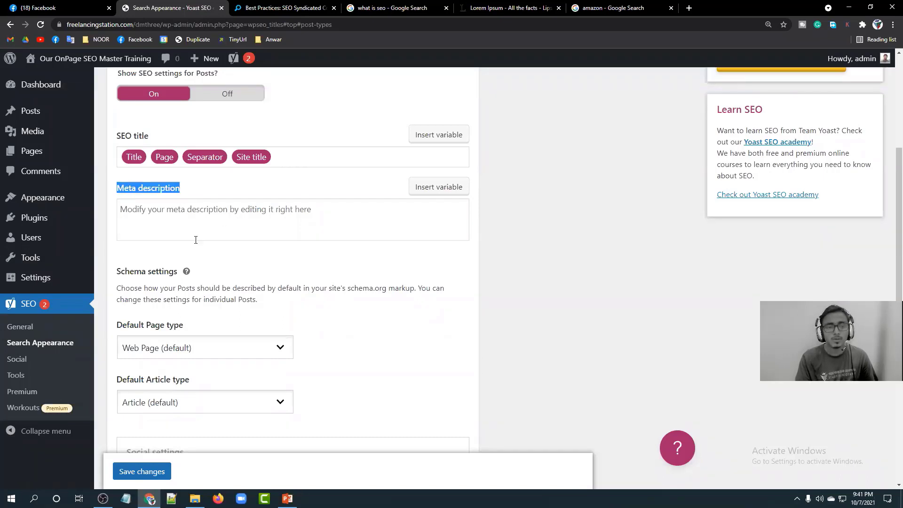
pyautogui.click(179, 215)
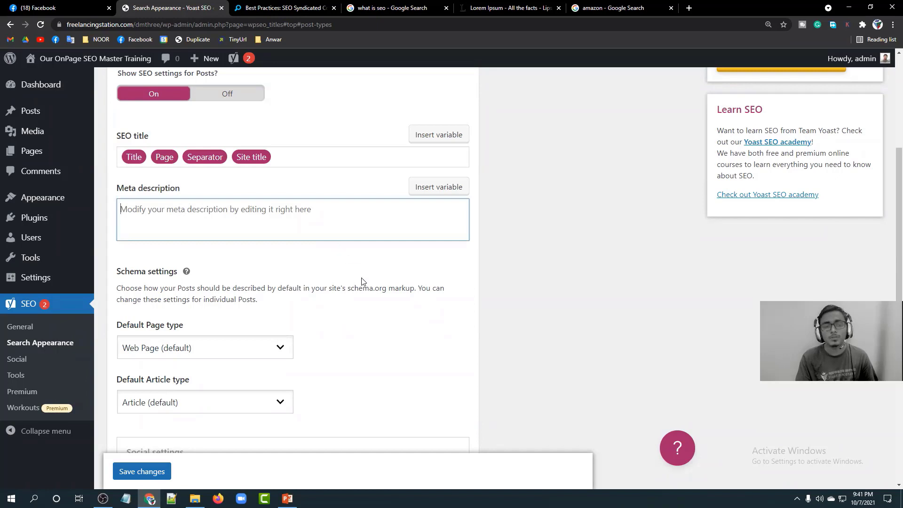
pyautogui.click(421, 288)
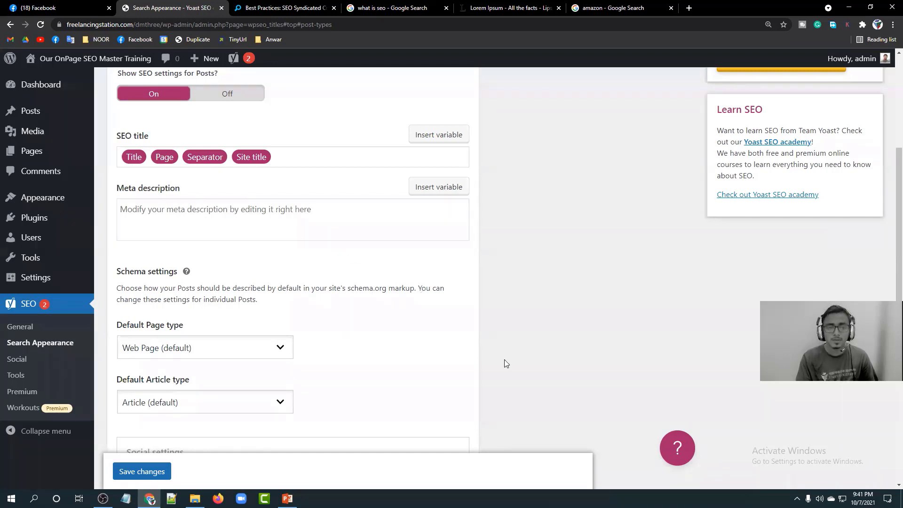
pyautogui.scroll(-3, 498, 313)
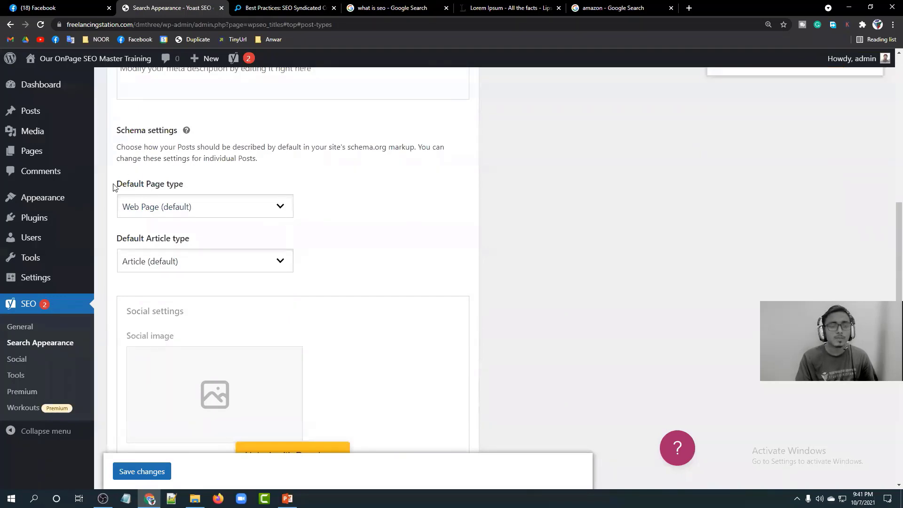
pyautogui.click(409, 7)
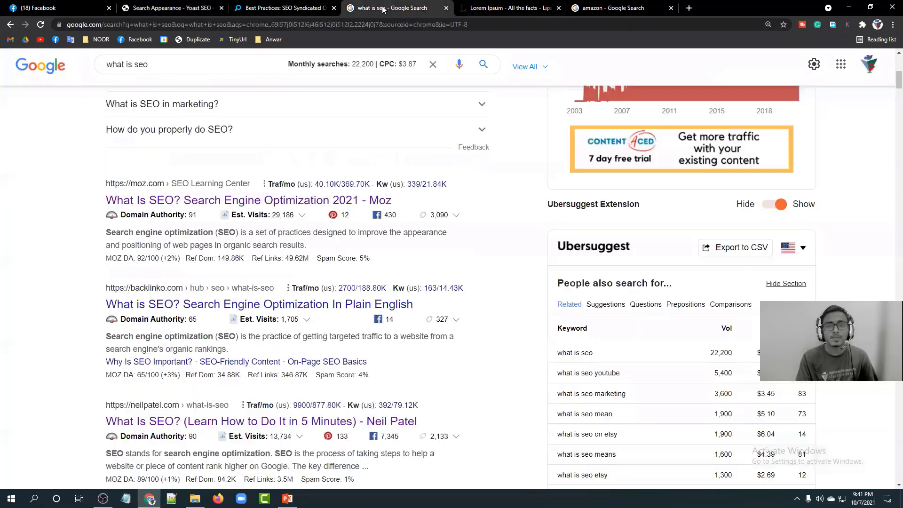
# Scroll the 'what is seo' results and highlight the knowledge panel description.
pyautogui.scroll(7, 545, 230)
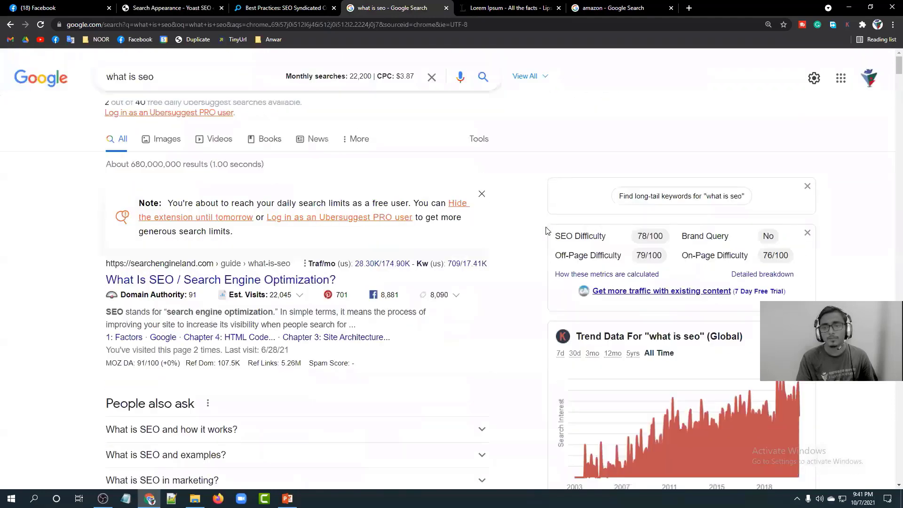
pyautogui.scroll(-20, 546, 230)
pyautogui.scroll(-4, 545, 230)
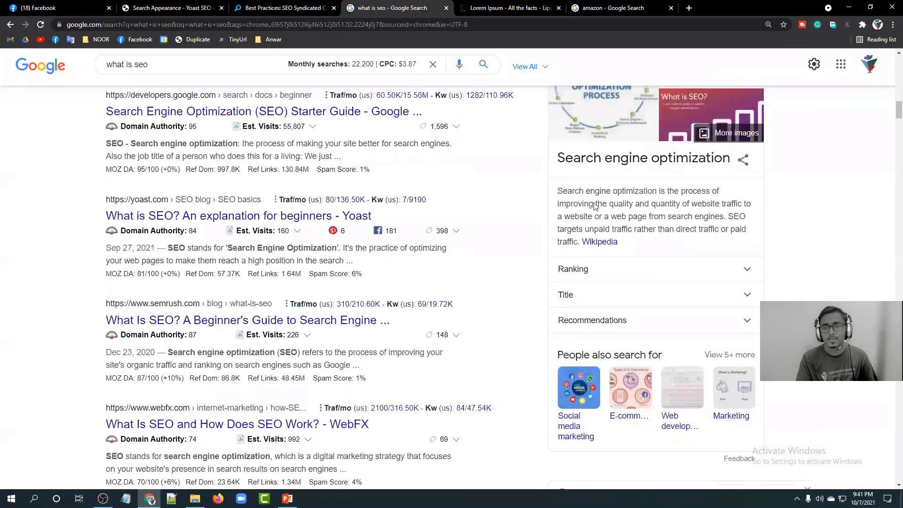
pyautogui.moveTo(749, 229); pyautogui.dragTo(544, 189)
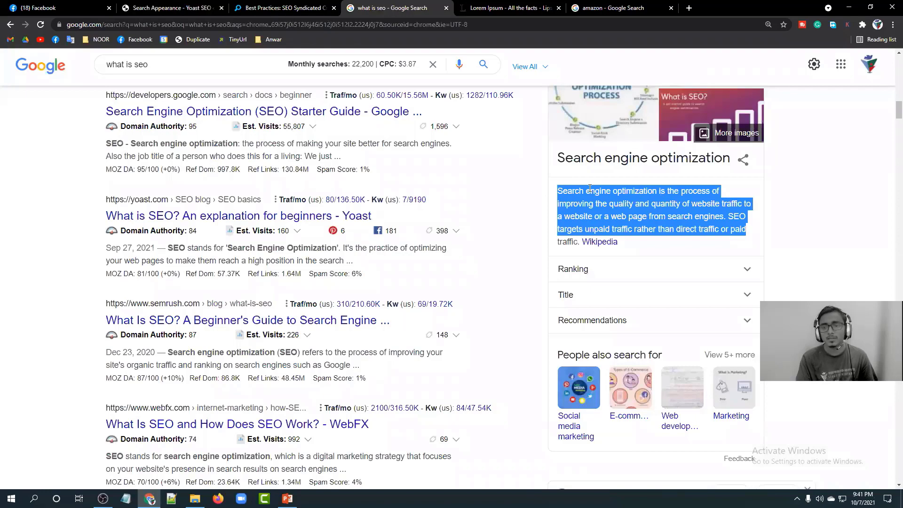
pyautogui.click(589, 188)
# Highlight the Search engine optimization panel heading, then return to the Yoast Posts schema settings.
pyautogui.scroll(3, 604, 183)
pyautogui.scroll(-3, 603, 184)
pyautogui.scroll(4, 601, 184)
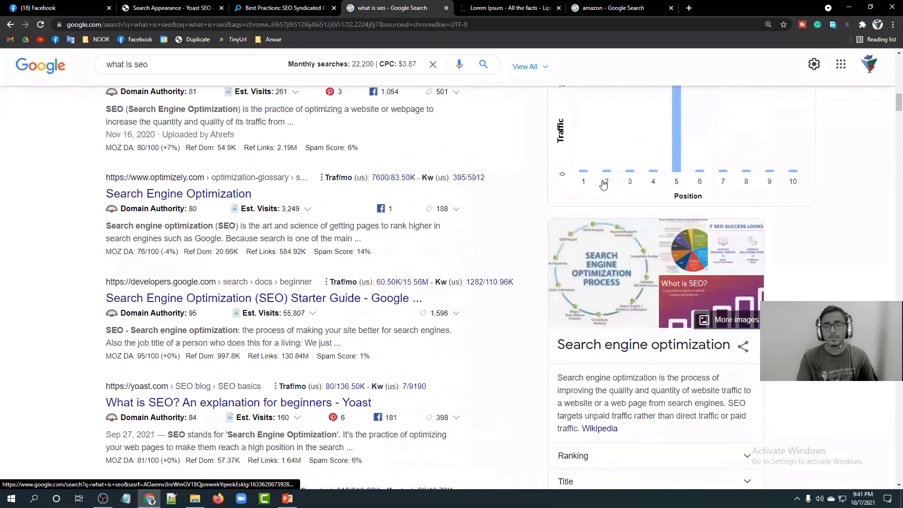
pyautogui.scroll(-3, 518, 223)
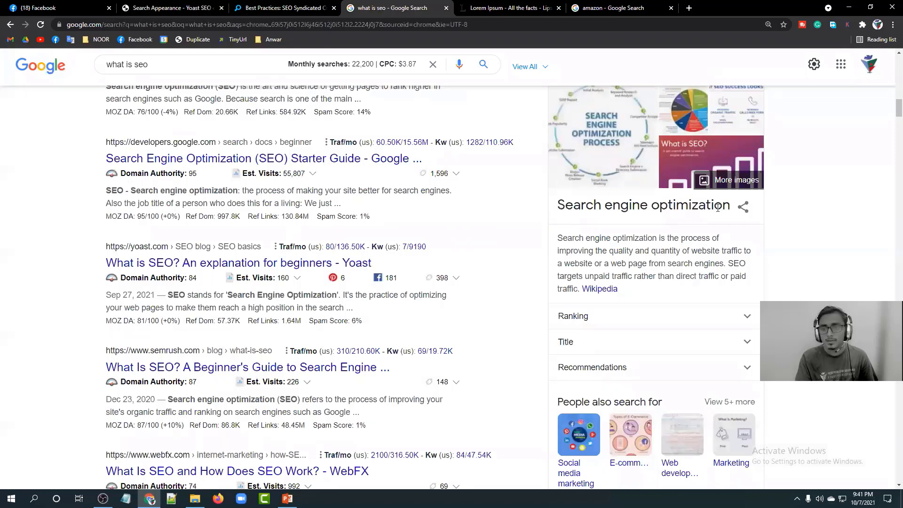
pyautogui.moveTo(725, 207); pyautogui.dragTo(731, 207)
pyautogui.click(697, 220)
pyautogui.scroll(-2, 649, 191)
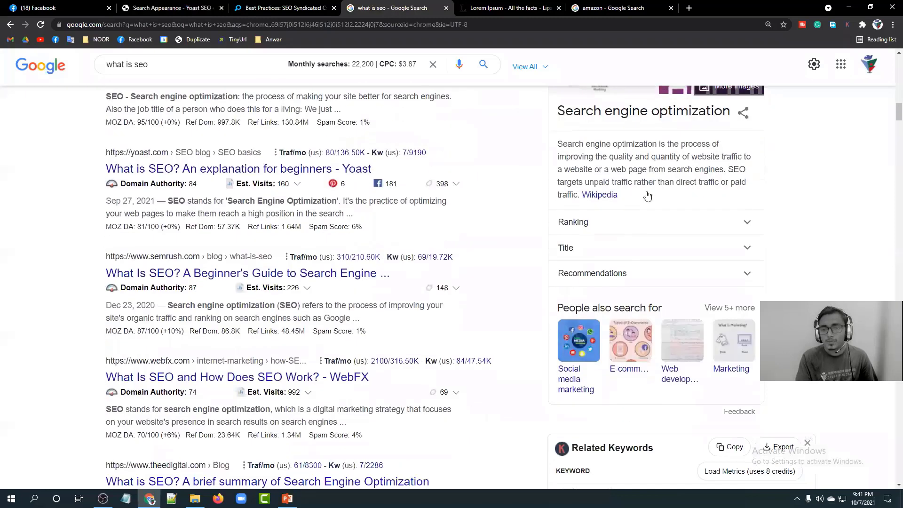
pyautogui.scroll(-4, 677, 177)
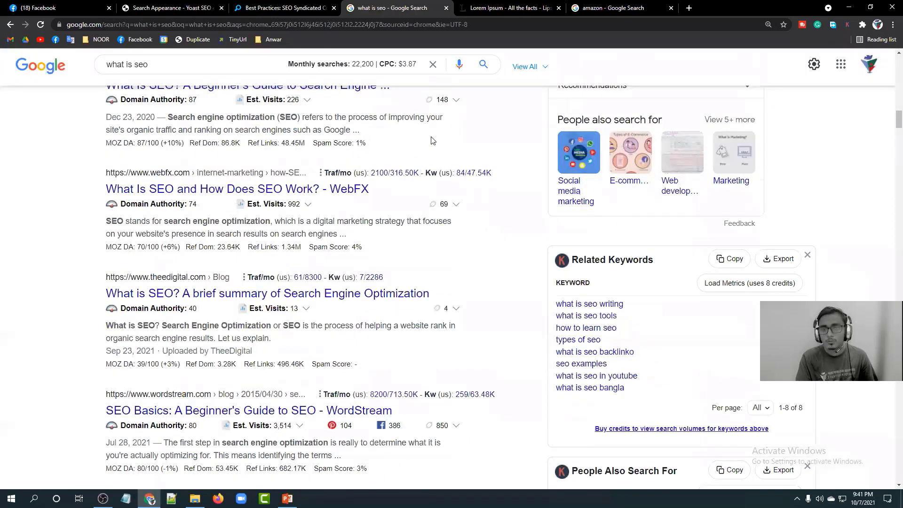
pyautogui.click(177, 6)
# Check the Default Page type and Article type schema lists, keeping Web Page and Article.
pyautogui.scroll(-1, 213, 165)
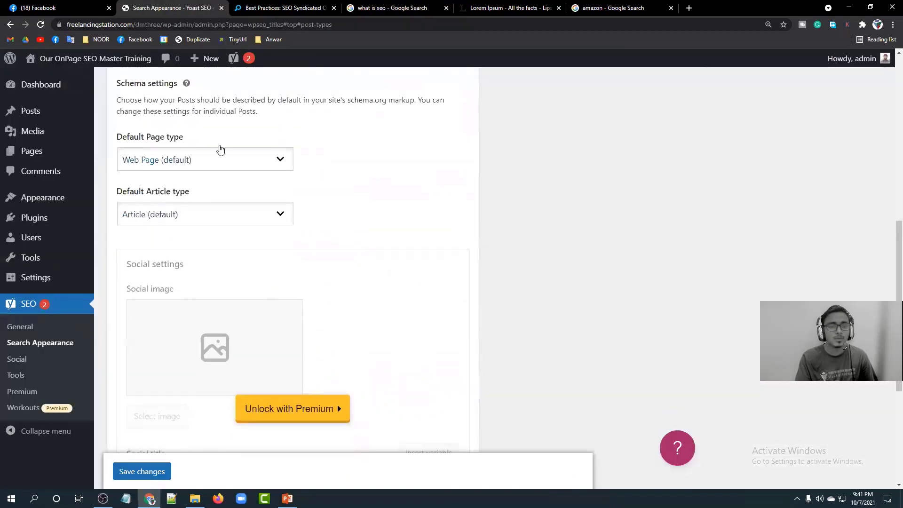
pyautogui.click(222, 157)
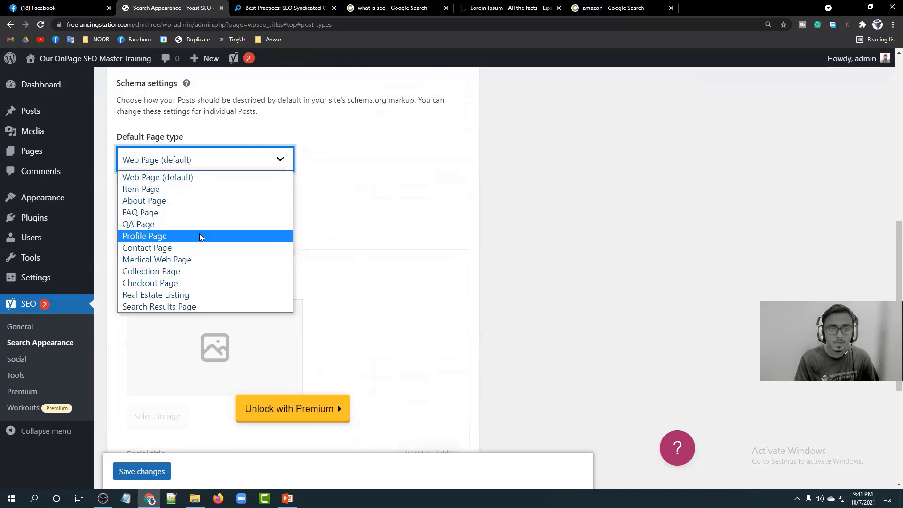
pyautogui.click(430, 174)
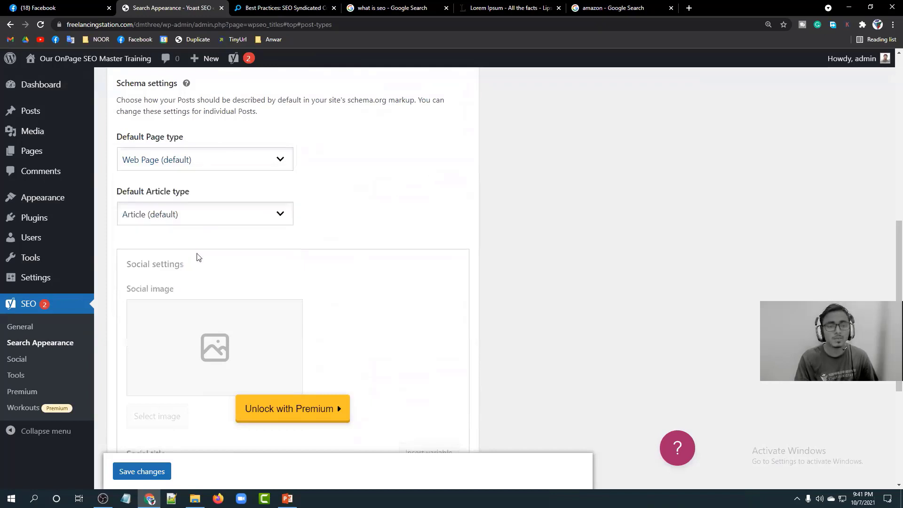
pyautogui.click(209, 214)
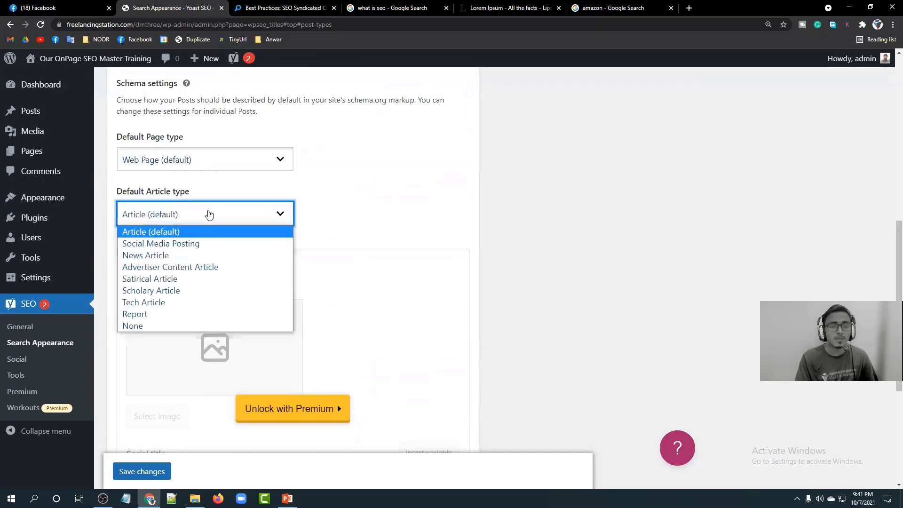
pyautogui.click(365, 193)
# Expand the Pages settings and save the content type settings.
pyautogui.scroll(-2, 221, 234)
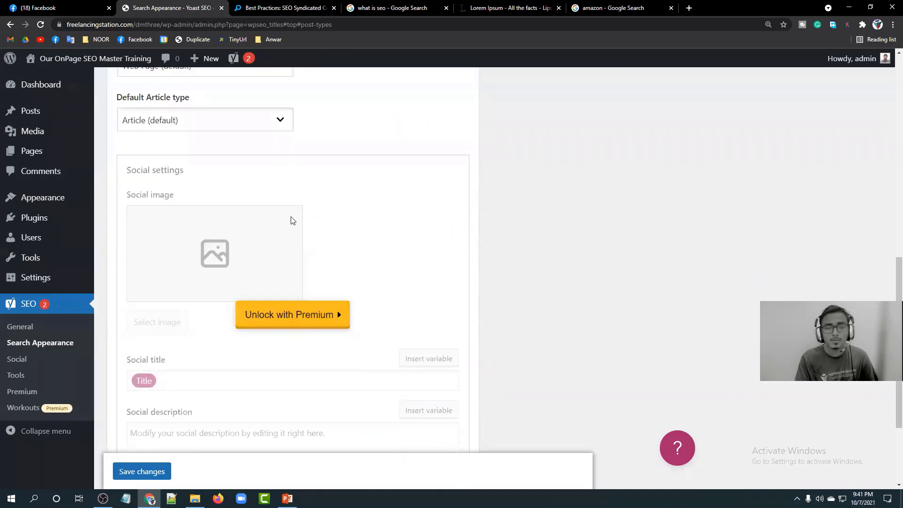
pyautogui.scroll(-3, 216, 258)
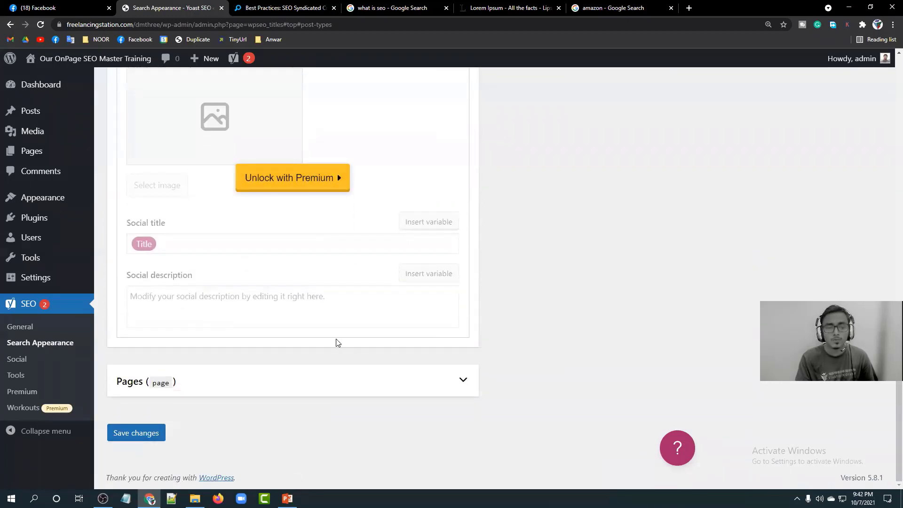
pyautogui.click(443, 386)
pyautogui.scroll(-4, 217, 318)
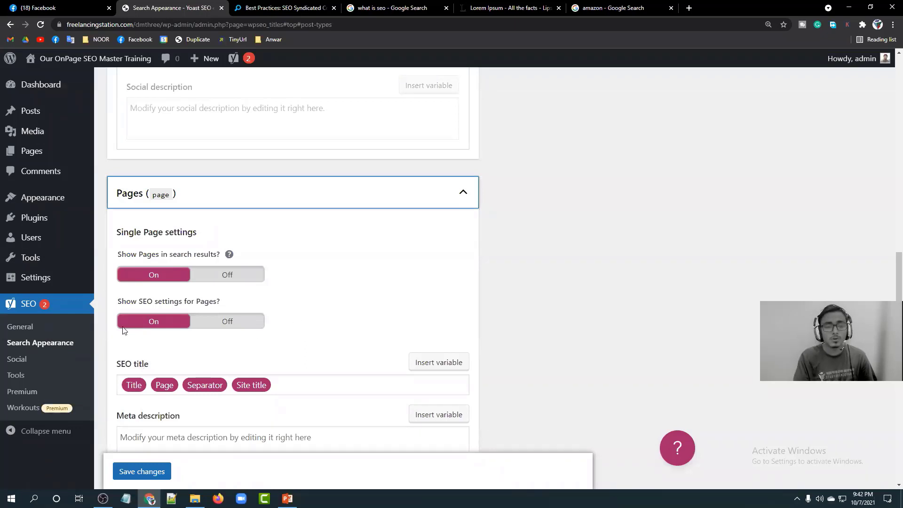
pyautogui.scroll(-12, 172, 318)
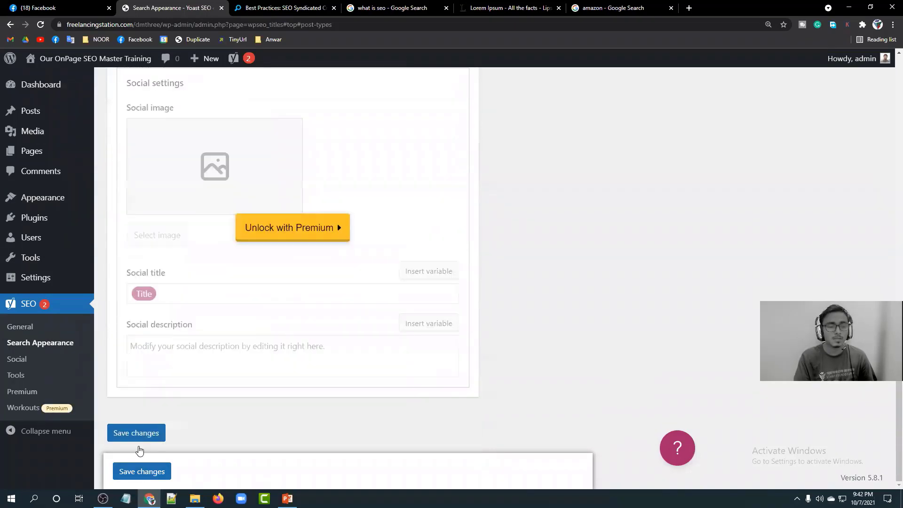
pyautogui.click(133, 435)
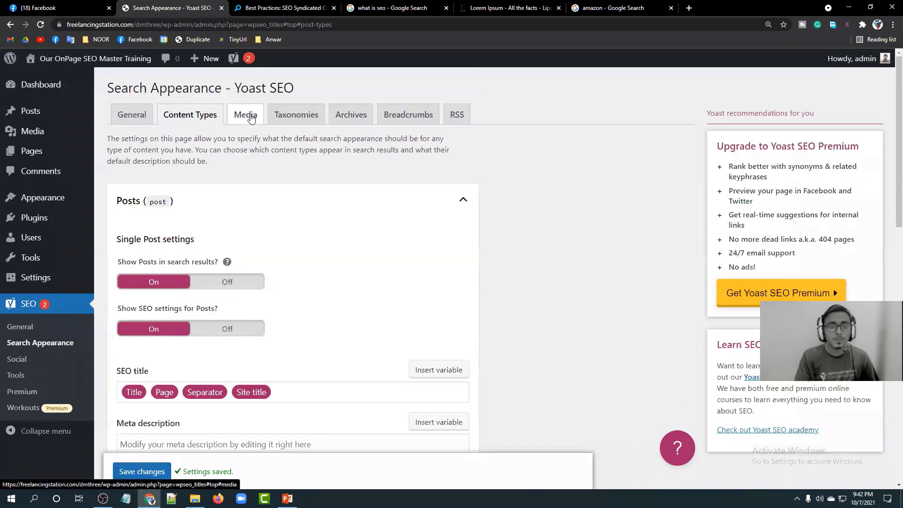
# Review the Media attachment URL redirect setting and the Taxonomies settings, then return to 'what is seo'.
pyautogui.click(246, 114)
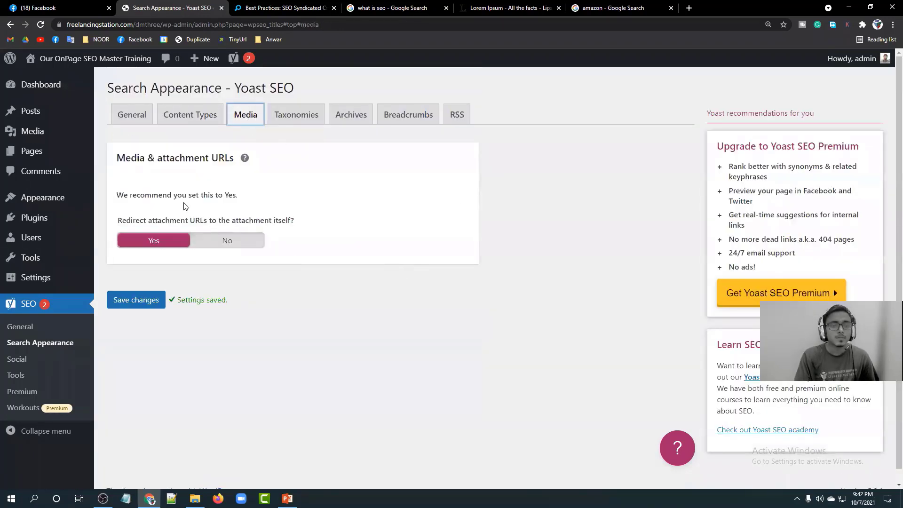
pyautogui.click(224, 157)
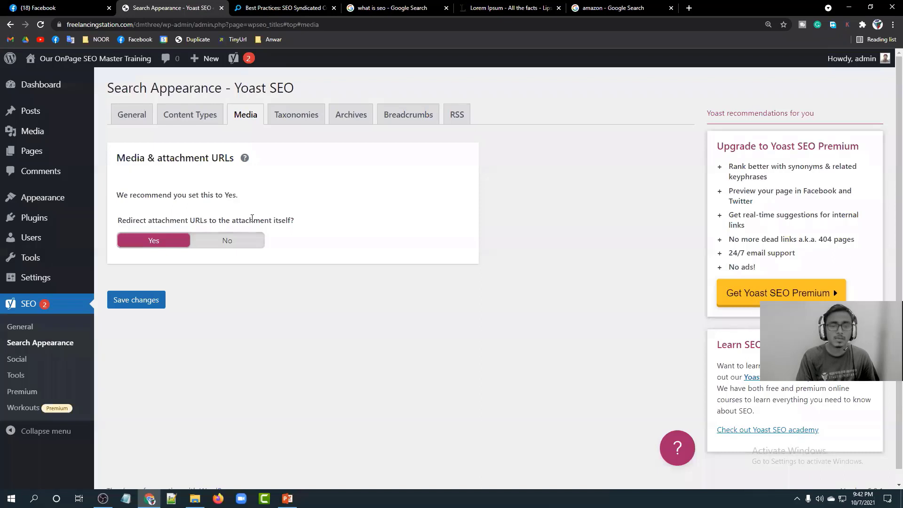
pyautogui.moveTo(295, 223); pyautogui.dragTo(136, 216)
pyautogui.click(130, 217)
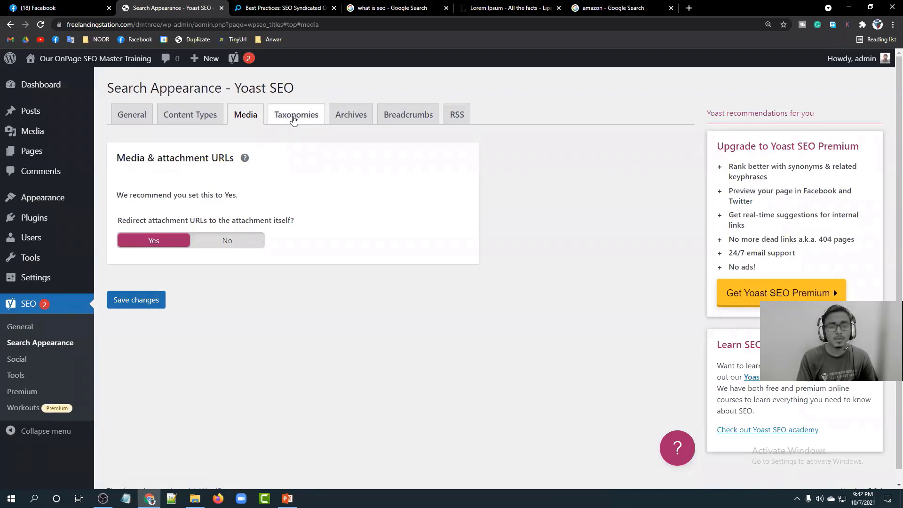
pyautogui.click(294, 116)
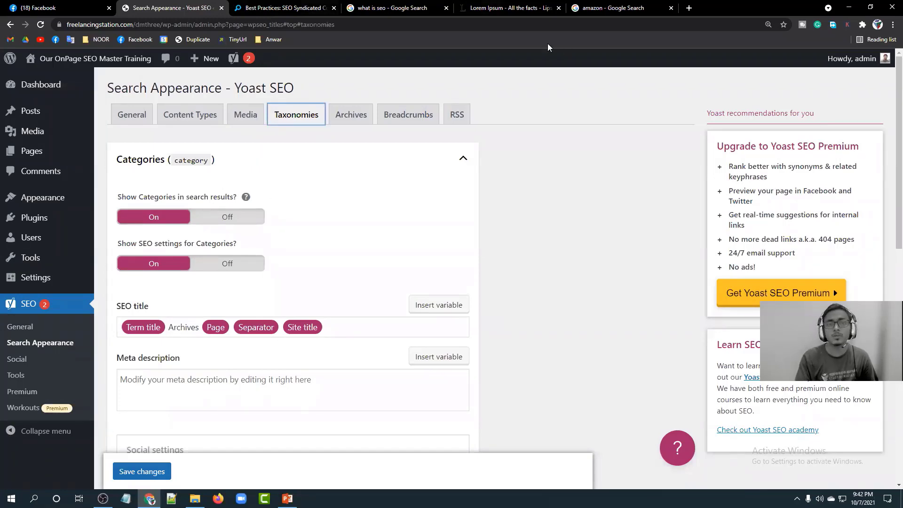
pyautogui.click(393, 7)
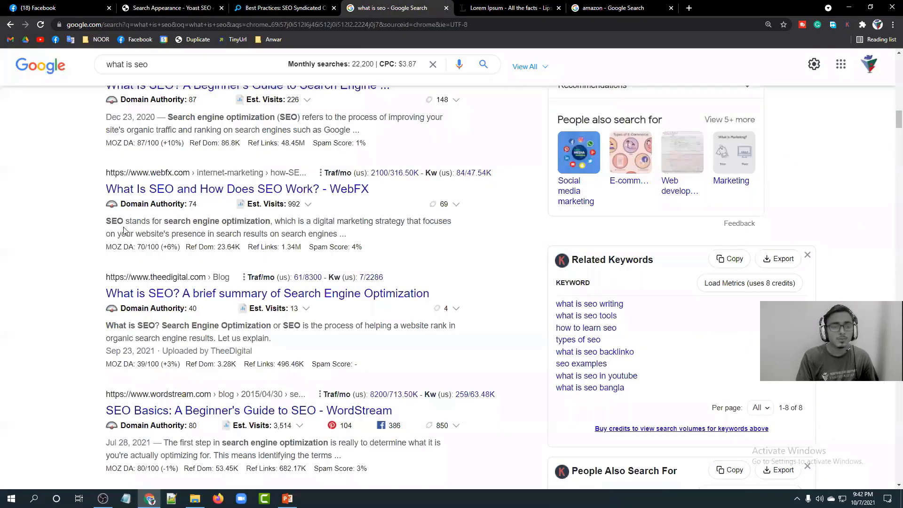
# Switch to the amazon Google results and scroll through them.
pyautogui.scroll(10, 124, 230)
pyautogui.scroll(5, 125, 230)
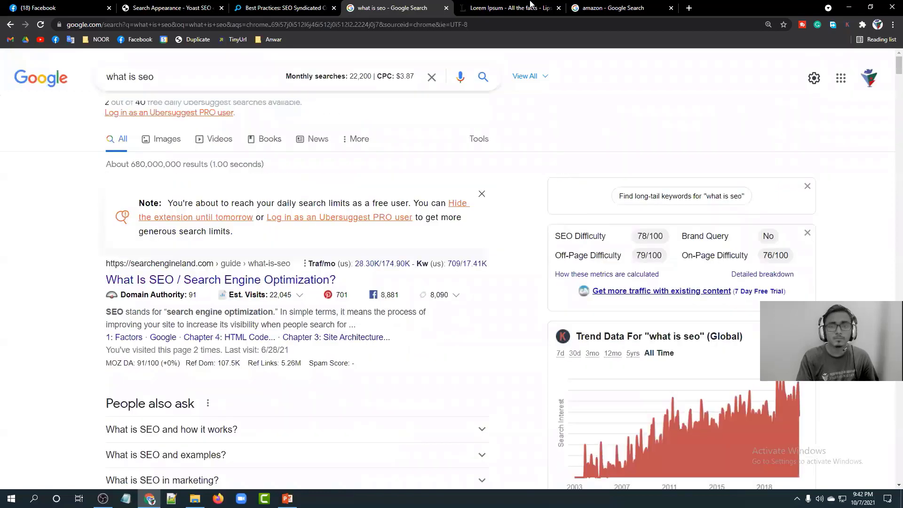
pyautogui.click(600, 8)
pyautogui.scroll(-3, 90, 219)
pyautogui.scroll(-15, 90, 220)
pyautogui.scroll(-7, 90, 220)
pyautogui.scroll(17, 91, 221)
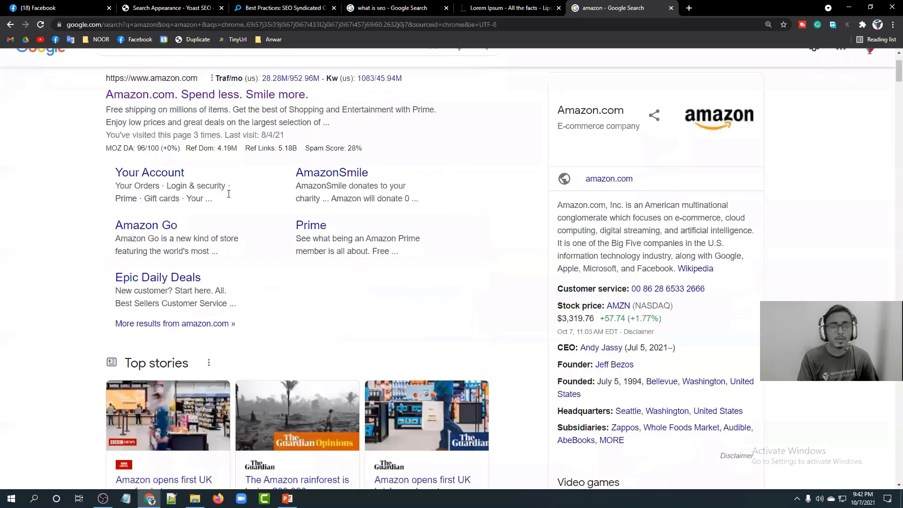
pyautogui.scroll(2, 102, 263)
# Highlight the Your Account, Your Orders–AmazonSmile and Prime sitelinks, then open amazon.com.
pyautogui.moveTo(204, 266); pyautogui.dragTo(85, 262)
pyautogui.click(251, 261)
pyautogui.moveTo(263, 259); pyautogui.dragTo(404, 261)
pyautogui.click(435, 274)
pyautogui.moveTo(360, 307); pyautogui.dragTo(250, 308)
pyautogui.click(240, 308)
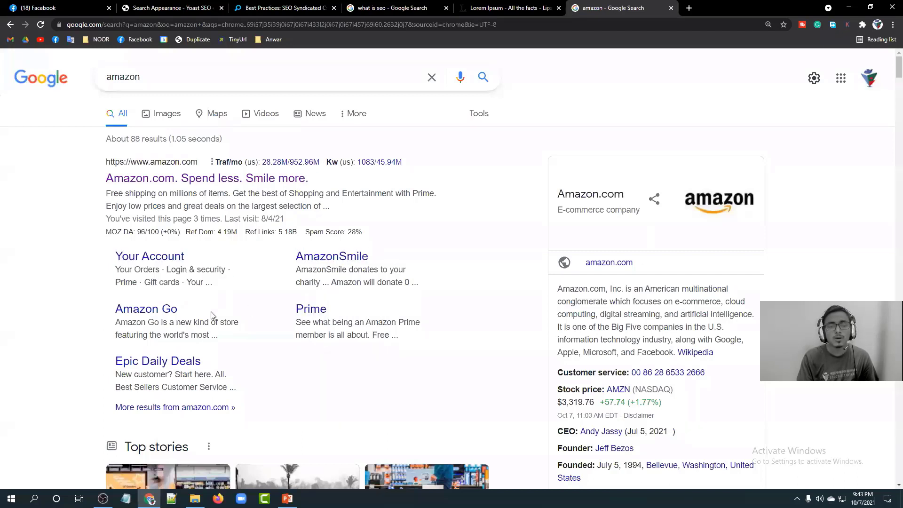
pyautogui.click(231, 179)
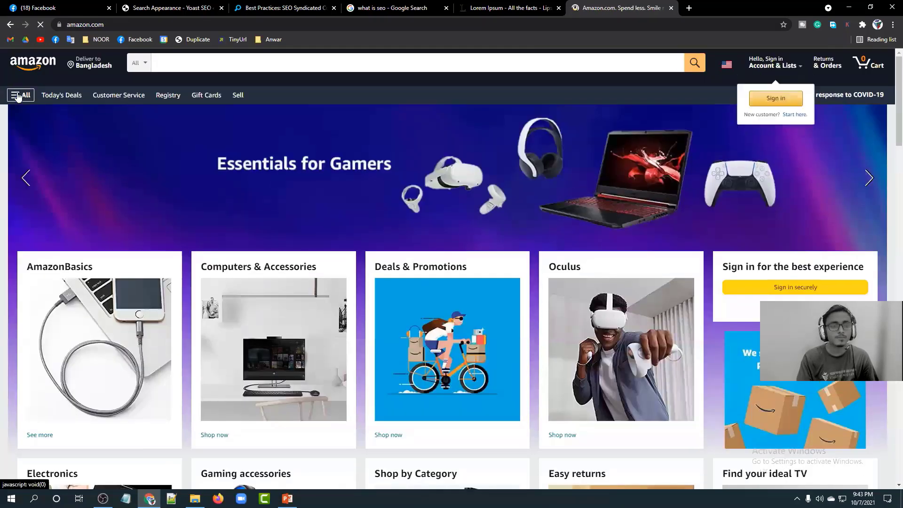
# Open Amazon's 'All' department menu, then go back to the Yoast Taxonomies settings tab.
pyautogui.click(16, 94)
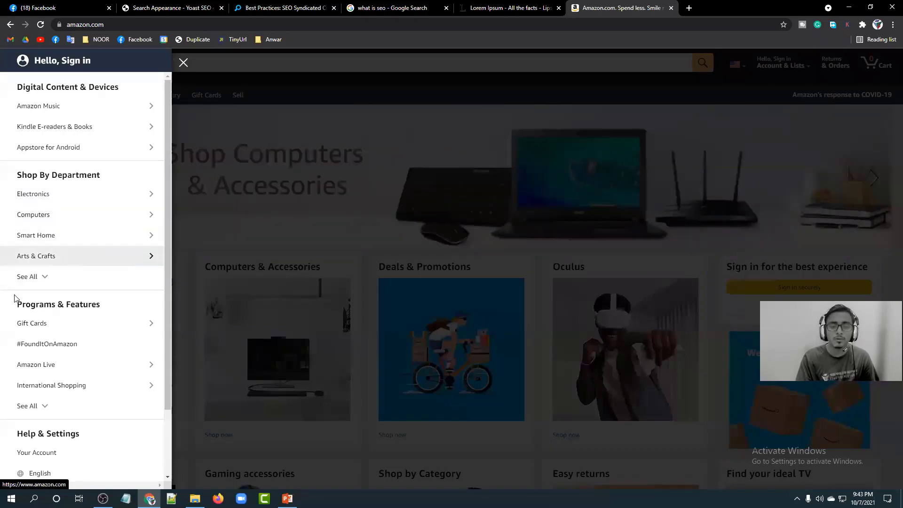
pyautogui.click(155, 7)
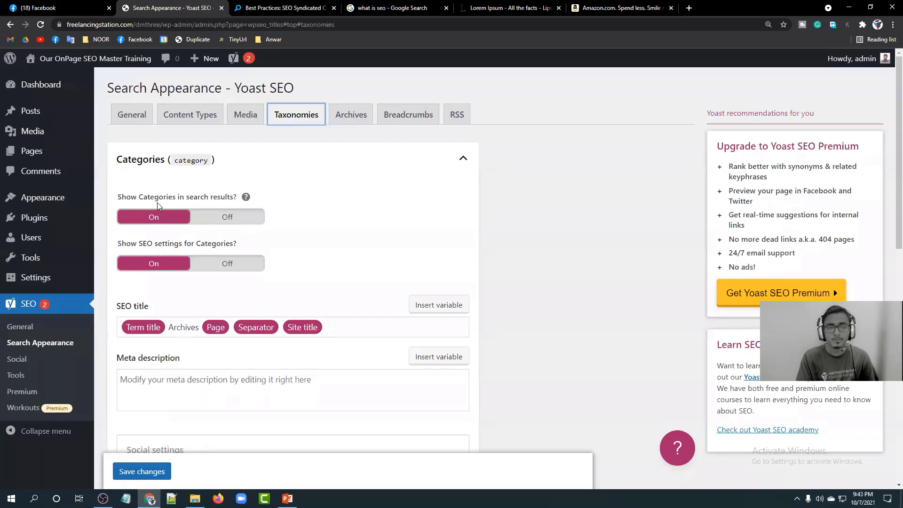
# Check the Yoast Archives settings, then switch to the 'what is seo' Google results.
pyautogui.scroll(-7, 325, 245)
pyautogui.scroll(-4, 333, 267)
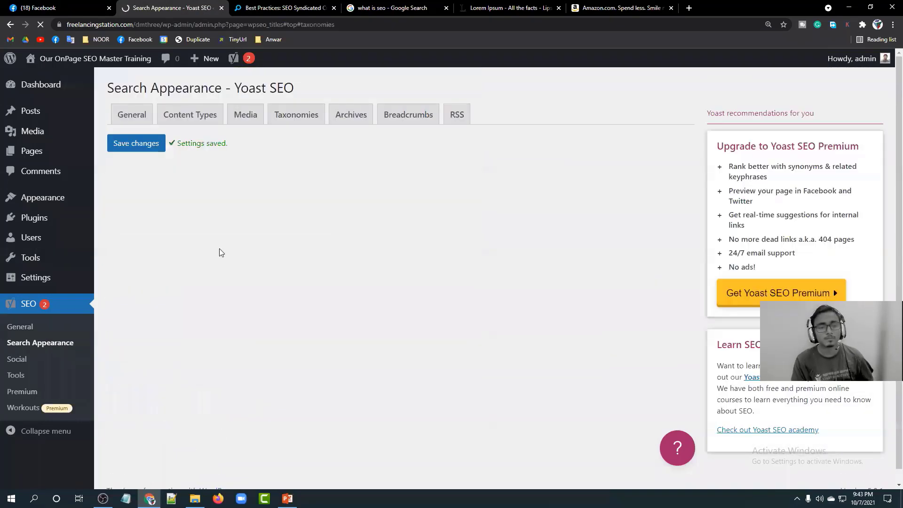
pyautogui.click(349, 112)
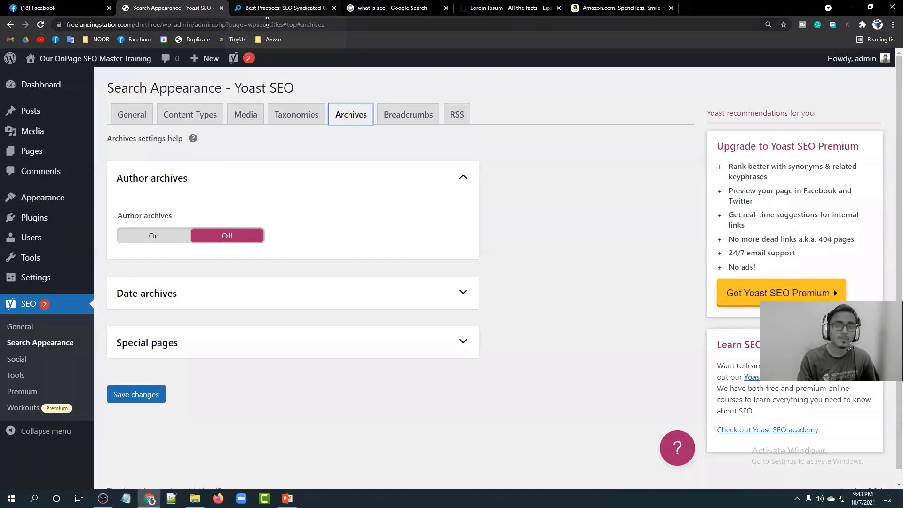
pyautogui.click(365, 8)
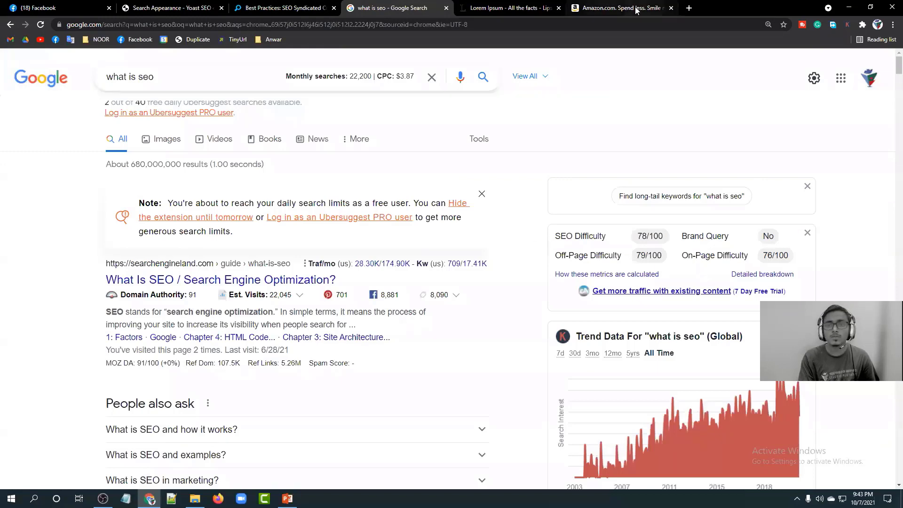
# Read through the Best Practices: SEO Syndicated Content article, highlighting its Recent Posts sidebar heading.
pyautogui.click(615, 8)
pyautogui.click(266, 8)
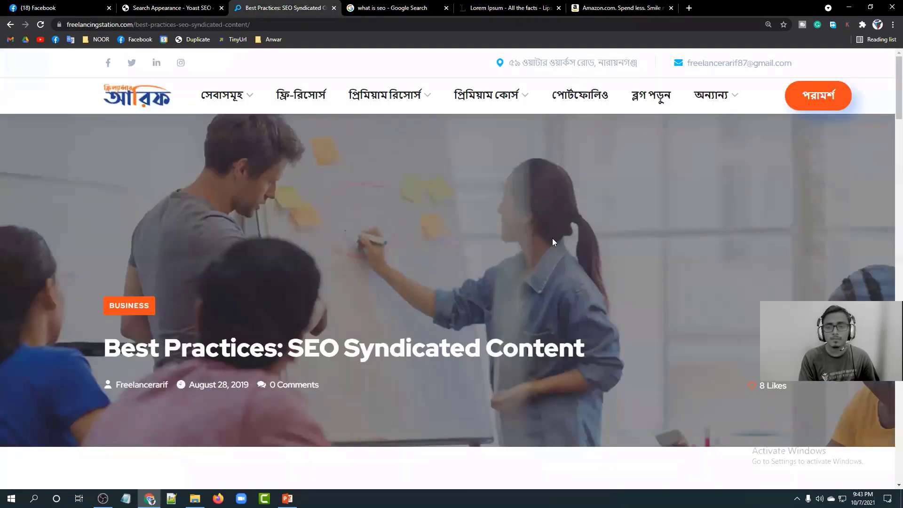
pyautogui.scroll(-6, 552, 238)
pyautogui.scroll(-9, 606, 229)
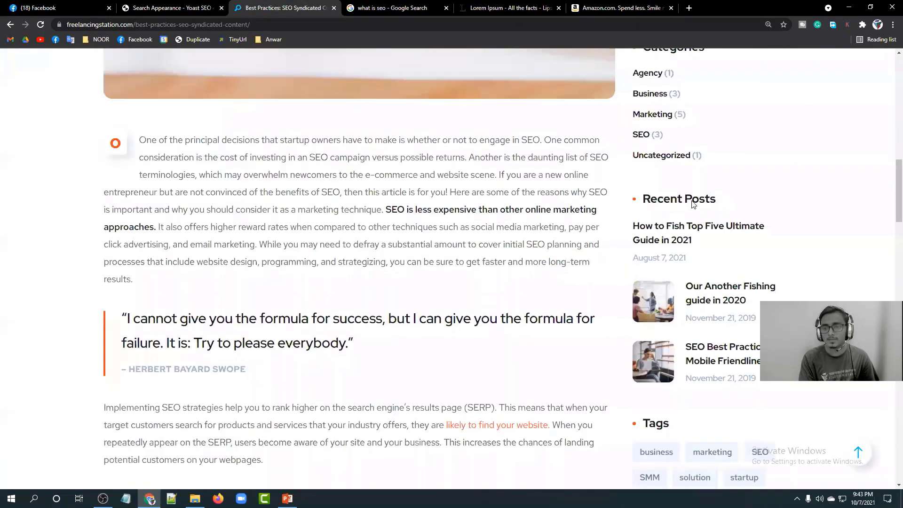
pyautogui.scroll(-4, 697, 217)
pyautogui.scroll(13, 663, 238)
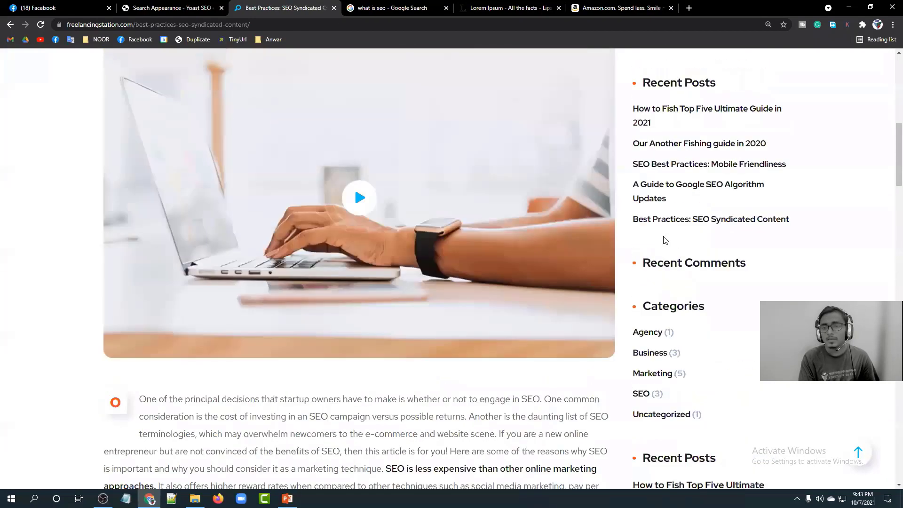
pyautogui.scroll(1, 704, 270)
pyautogui.scroll(5, 695, 258)
pyautogui.scroll(-6, 679, 278)
pyautogui.scroll(-5, 646, 227)
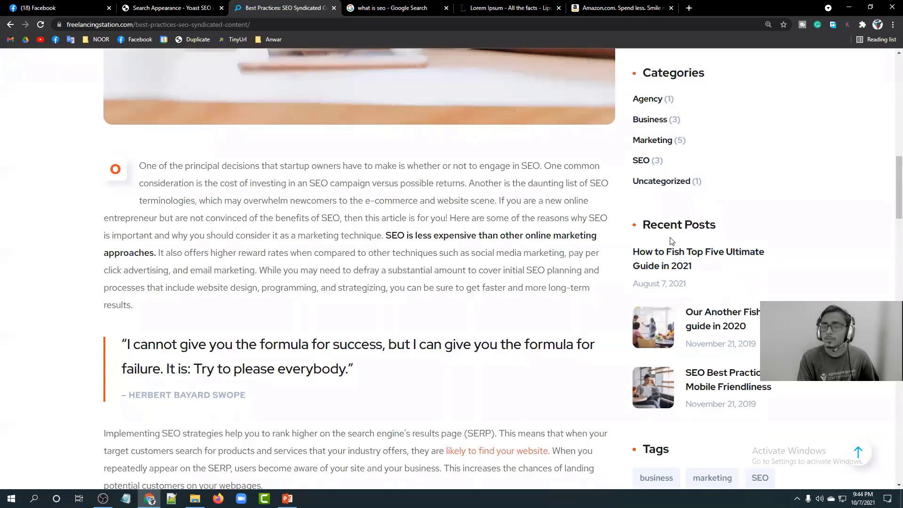
pyautogui.moveTo(640, 224); pyautogui.dragTo(733, 250)
pyautogui.click(700, 222)
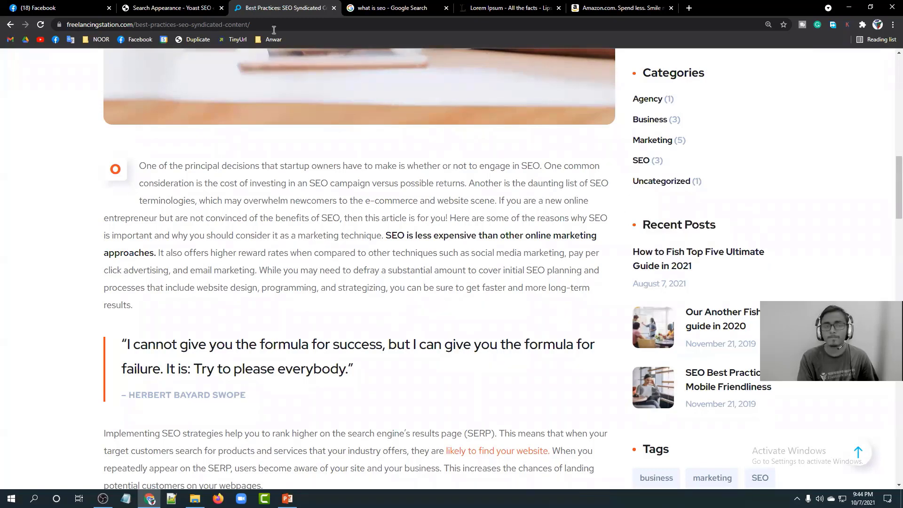
# Toggle Author archives on and back off, expand Date archives, save, and open Breadcrumbs settings.
pyautogui.click(155, 8)
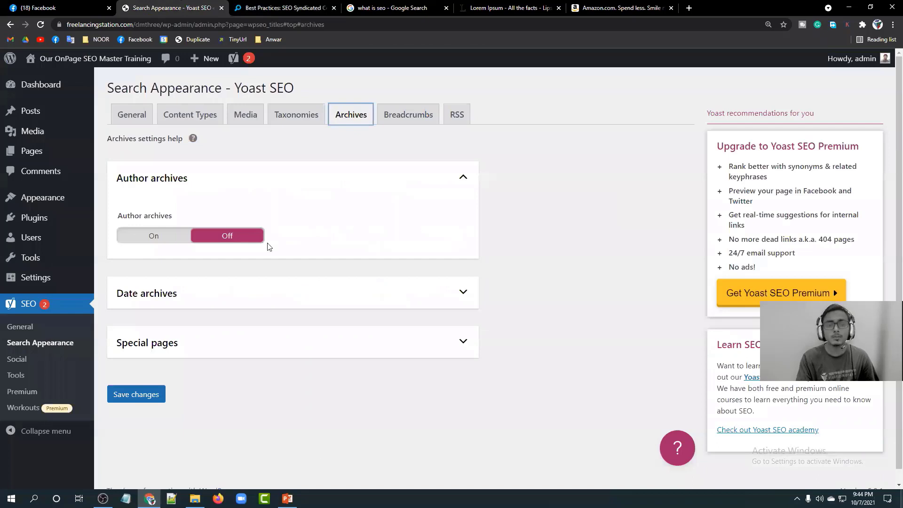
pyautogui.click(155, 239)
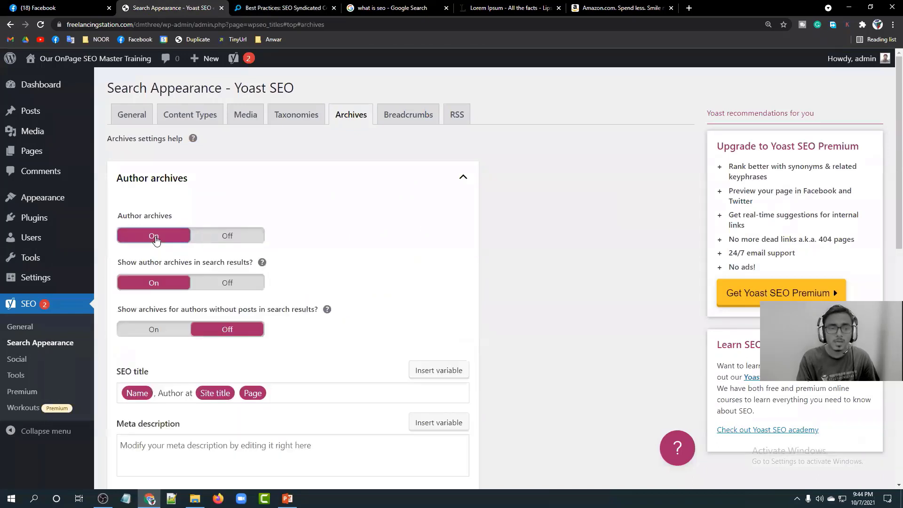
pyautogui.click(221, 238)
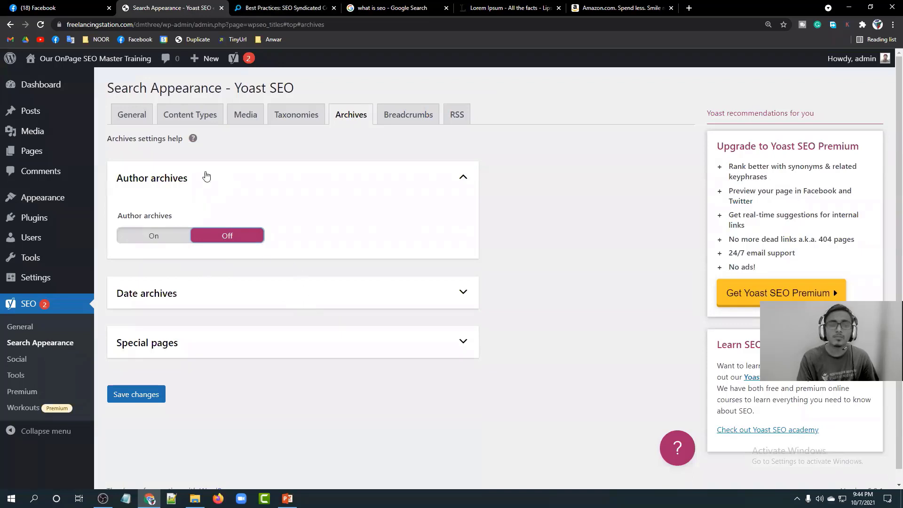
pyautogui.click(457, 299)
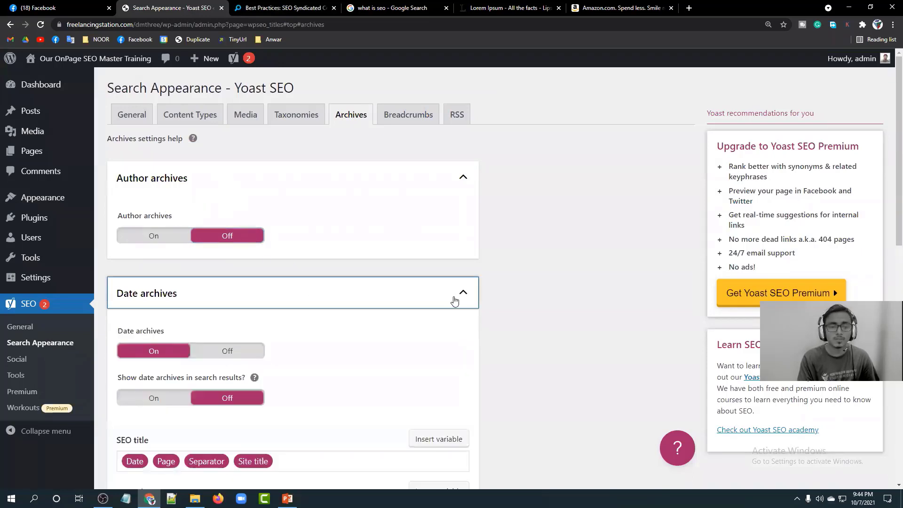
pyautogui.scroll(-3, 71, 254)
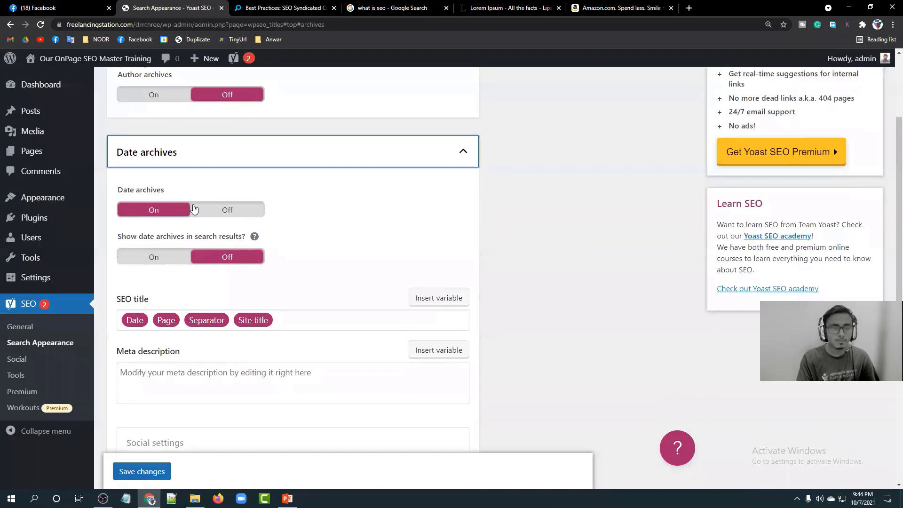
pyautogui.scroll(-3, 264, 216)
pyautogui.scroll(-7, 171, 177)
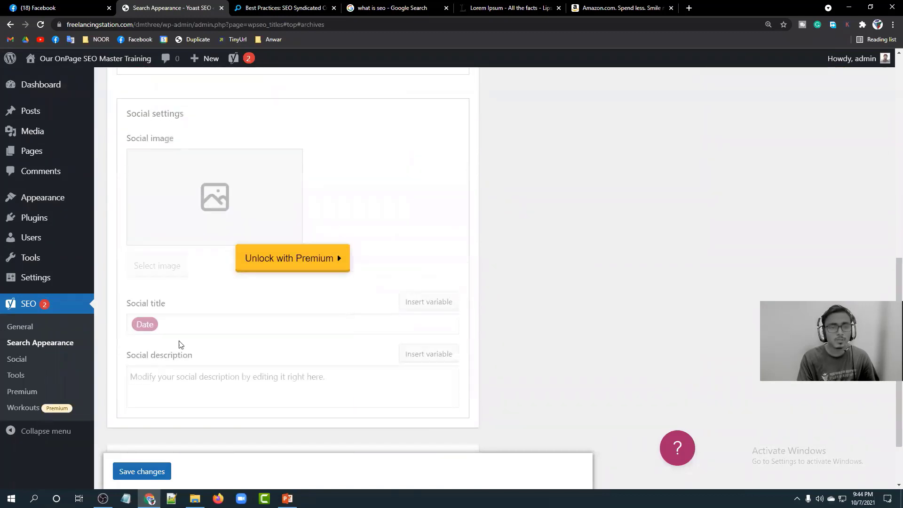
pyautogui.click(136, 446)
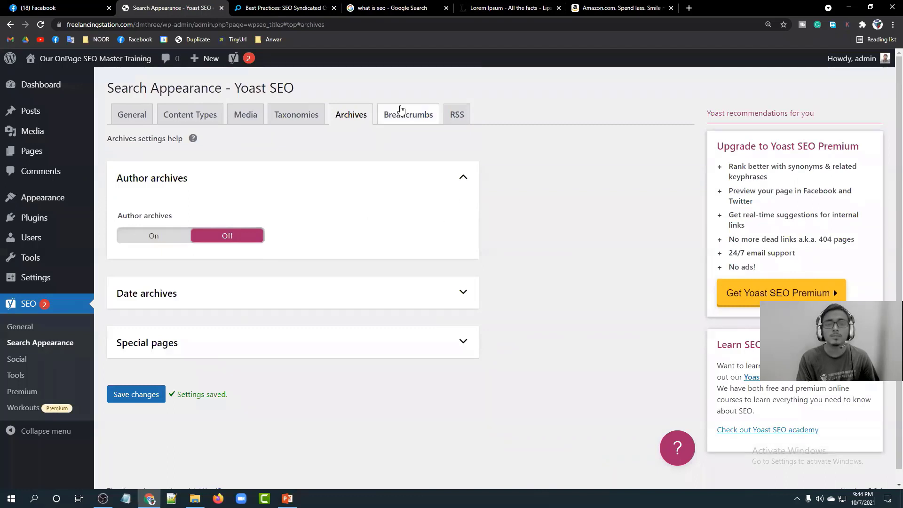
pyautogui.click(400, 110)
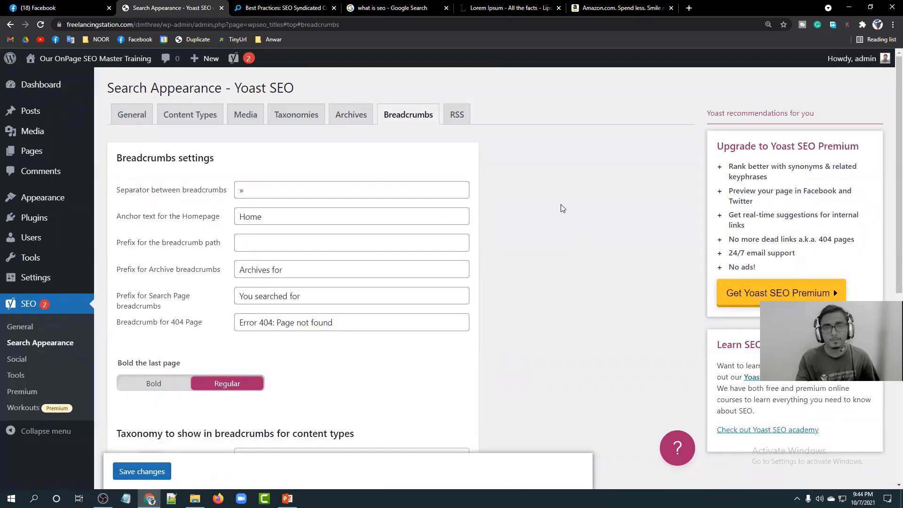
# From the Best Practices article, delete the post path from the URL to load the homepage.
pyautogui.click(278, 8)
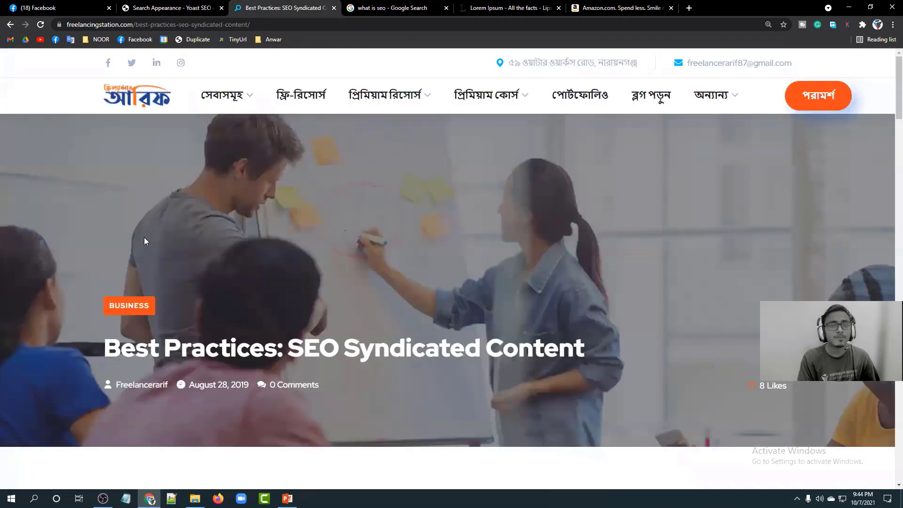
pyautogui.scroll(-10, 178, 182)
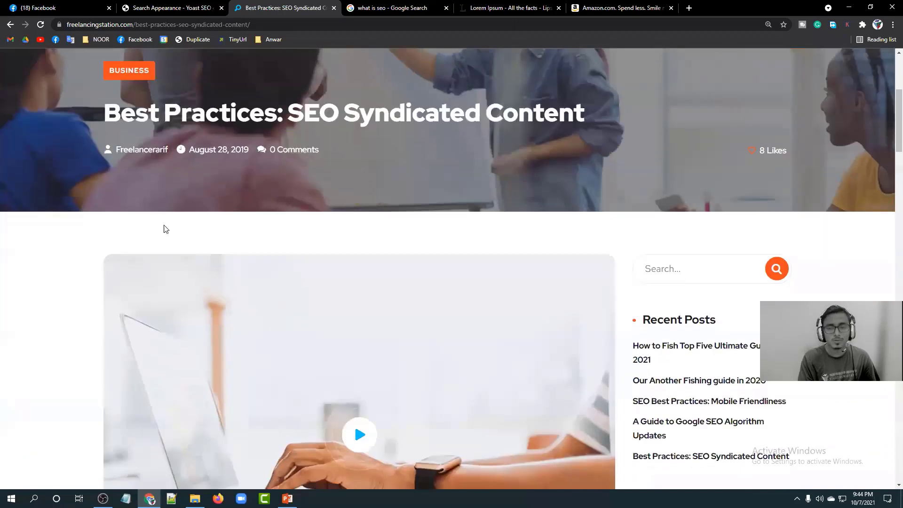
pyautogui.scroll(10, 175, 230)
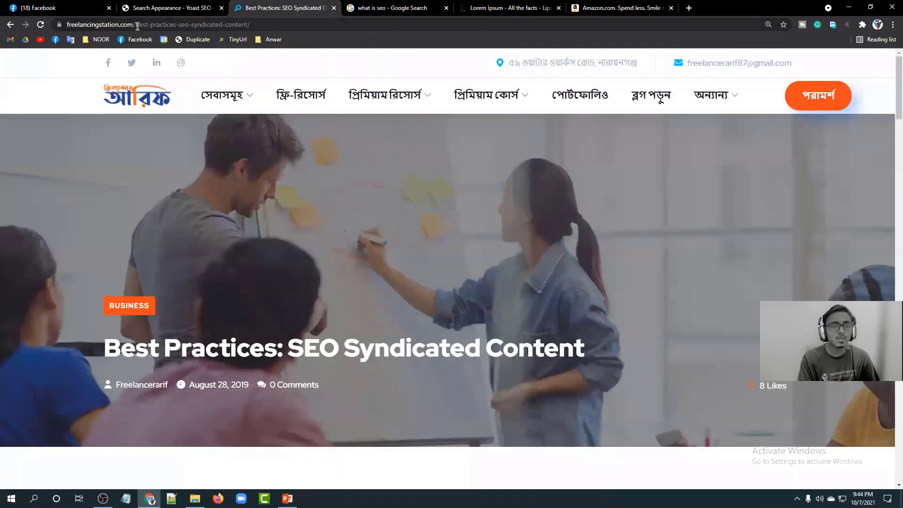
pyautogui.moveTo(135, 24); pyautogui.dragTo(285, 25)
pyautogui.press('BackSpace')
pyautogui.press('Return')
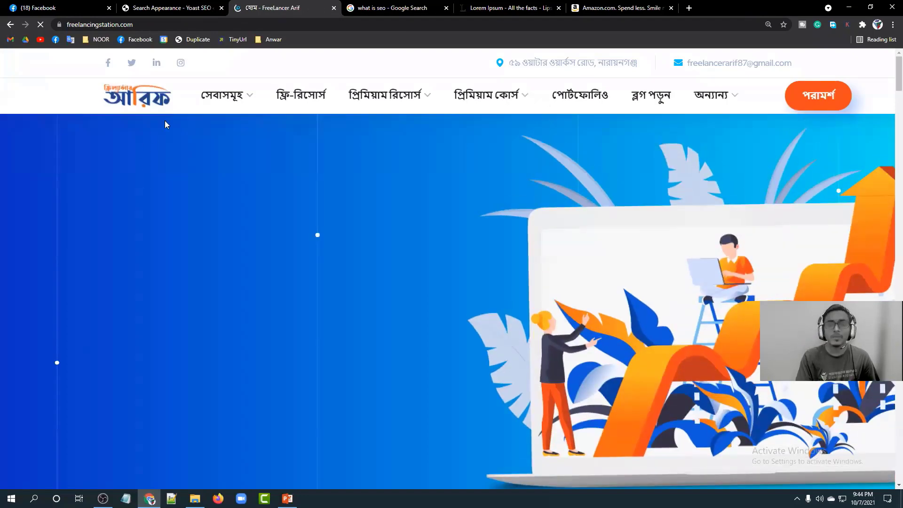
# Open the blog listing and the 'Our Another Fishing guide in 2020' post, then bring up Notepad.
pyautogui.click(652, 96)
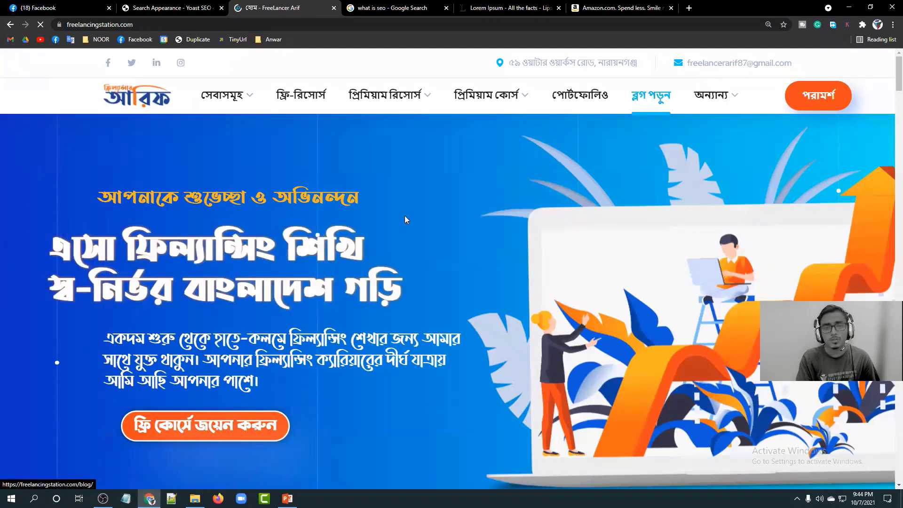
pyautogui.scroll(-8, 324, 212)
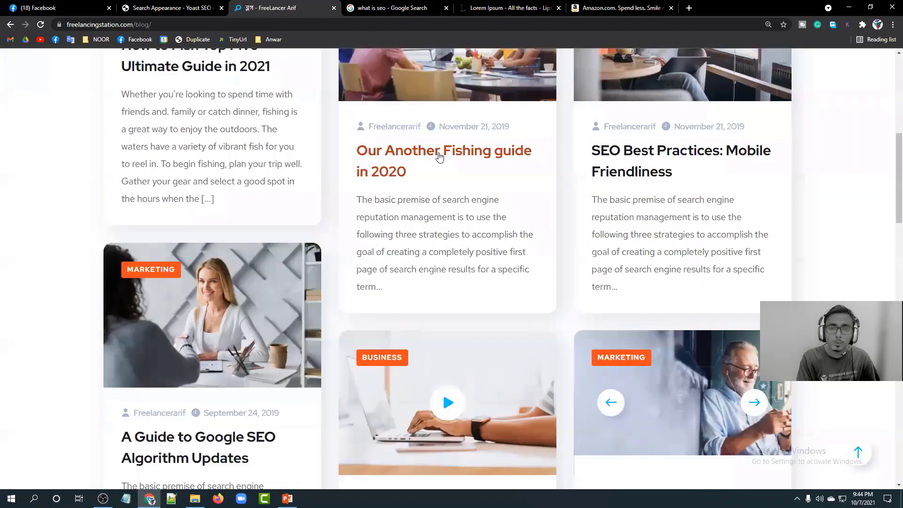
pyautogui.click(439, 157)
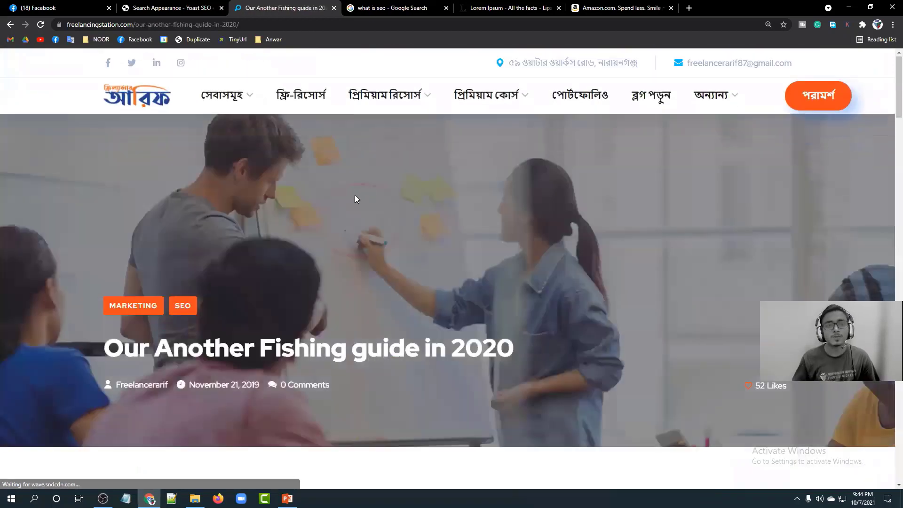
pyautogui.scroll(-15, 354, 195)
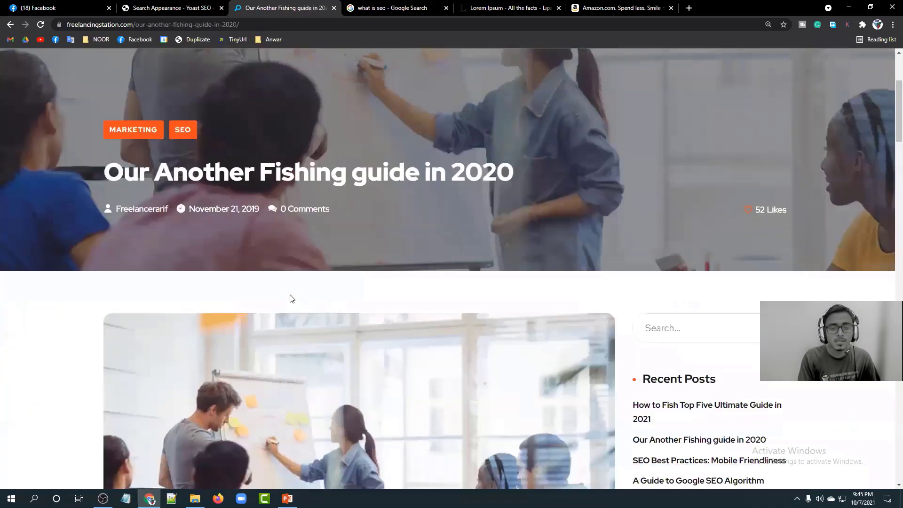
pyautogui.scroll(-14, 291, 298)
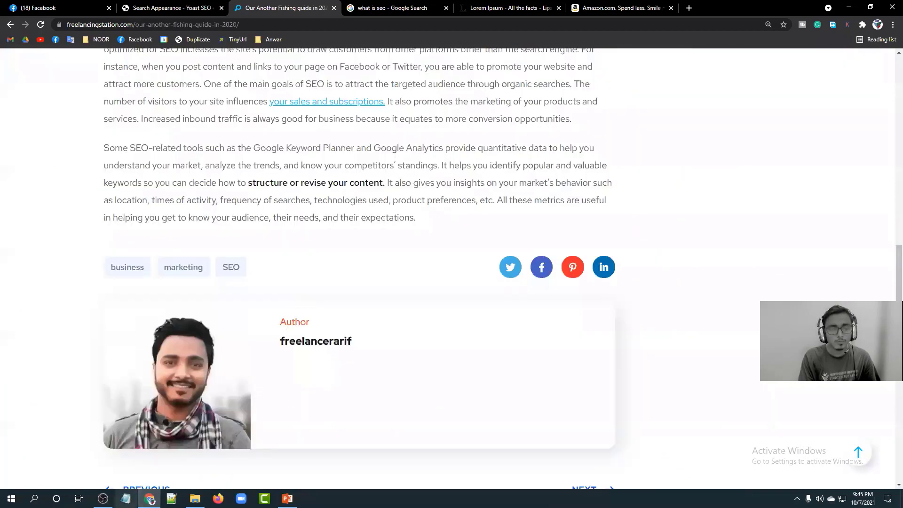
pyautogui.click(126, 498)
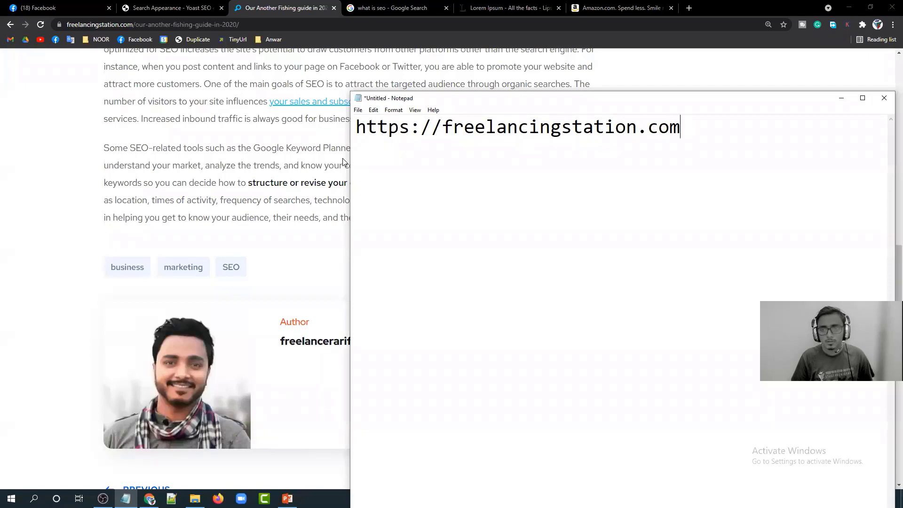
# Finish the 'the-example-post' slug in the Notepad example URL by typing 'ost'.
pyautogui.scroll(6, 88, 168)
pyautogui.scroll(8, 187, 223)
pyautogui.scroll(-3, 188, 212)
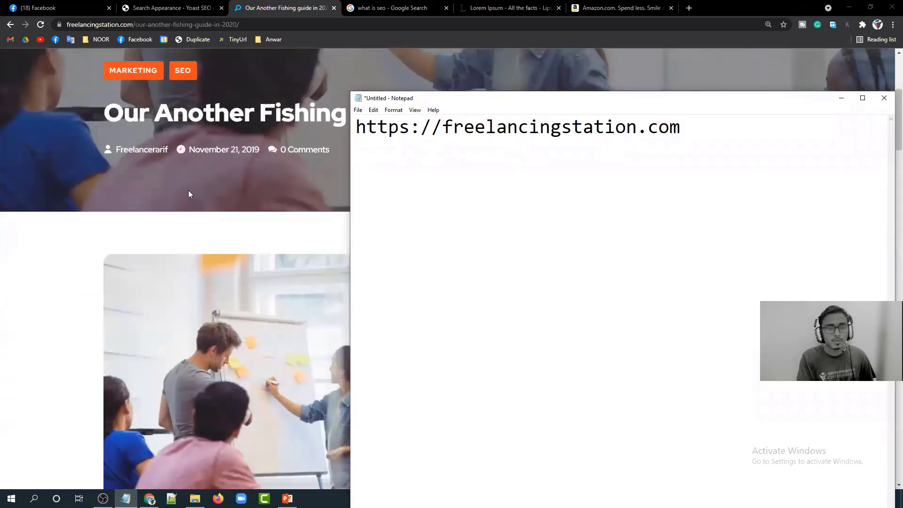
pyautogui.scroll(-3, 188, 199)
pyautogui.scroll(2, 214, 176)
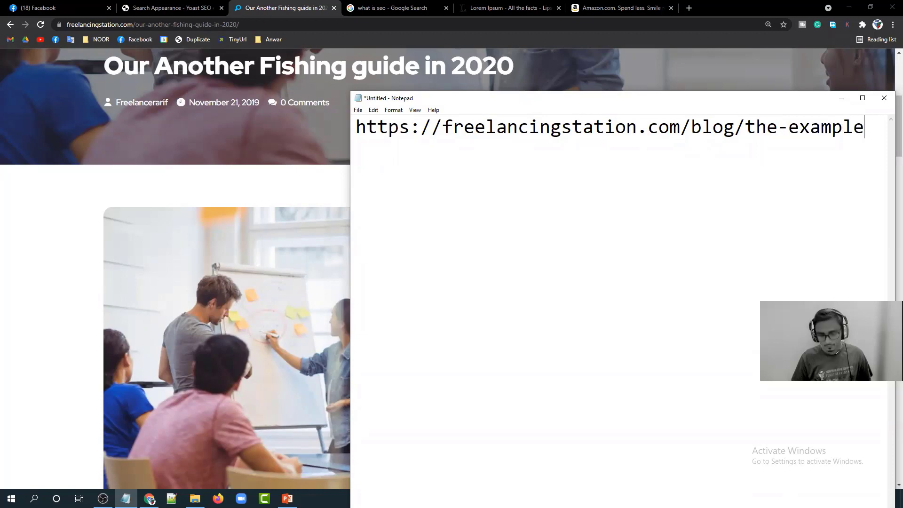
pyautogui.write('ost')
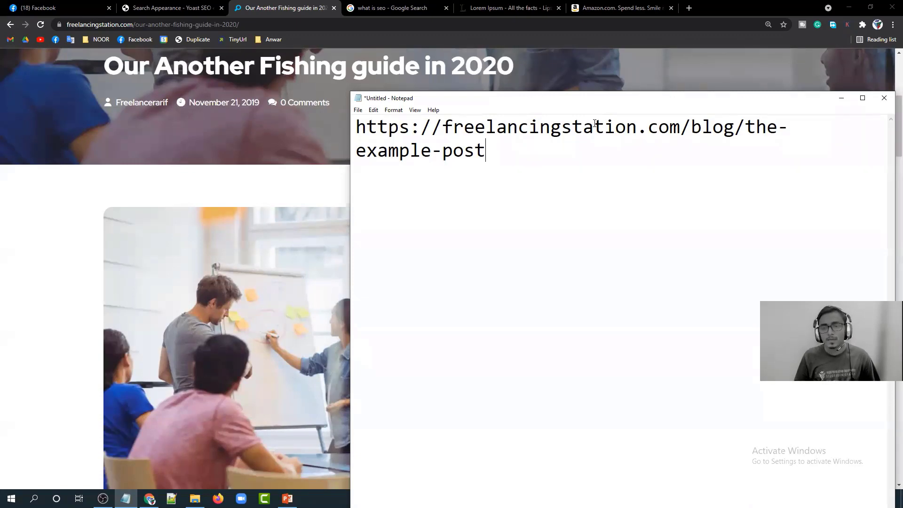
# Split the URL after .com onto a new line to show domain versus path, then rejoin it.
pyautogui.moveTo(683, 126); pyautogui.dragTo(354, 137)
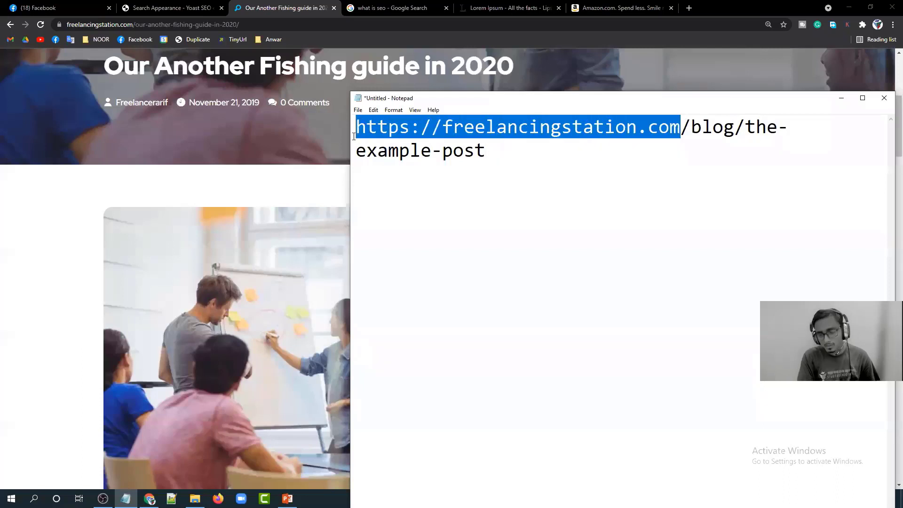
pyautogui.click(682, 123)
pyautogui.press('Return')
pyautogui.press('Return')
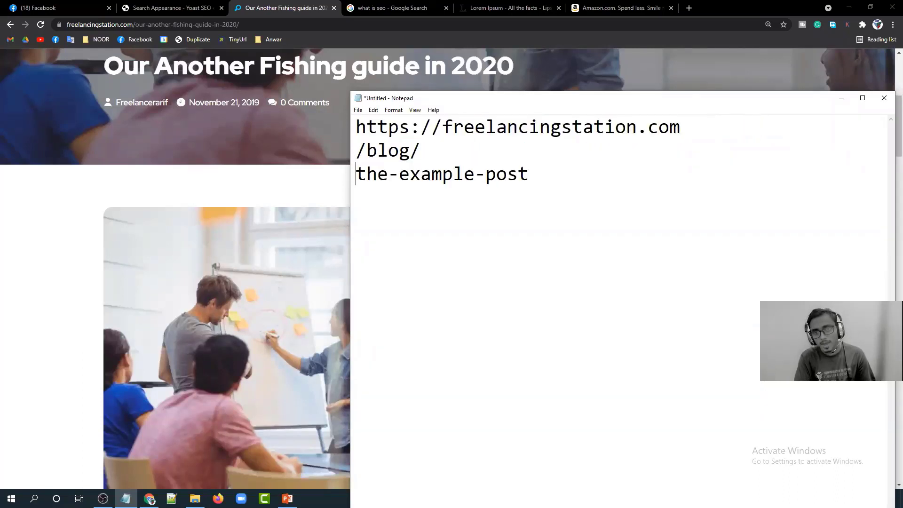
pyautogui.moveTo(420, 152); pyautogui.dragTo(356, 151)
pyautogui.click(389, 151)
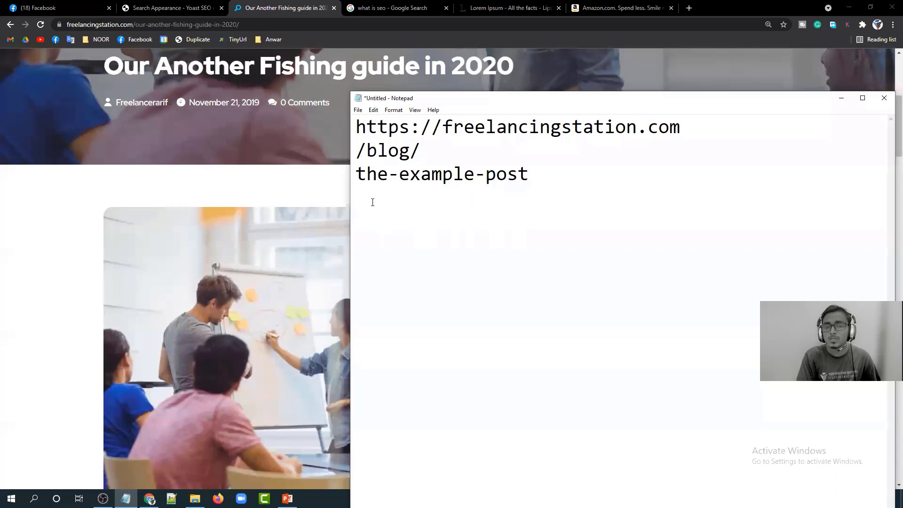
pyautogui.press('BackSpace')
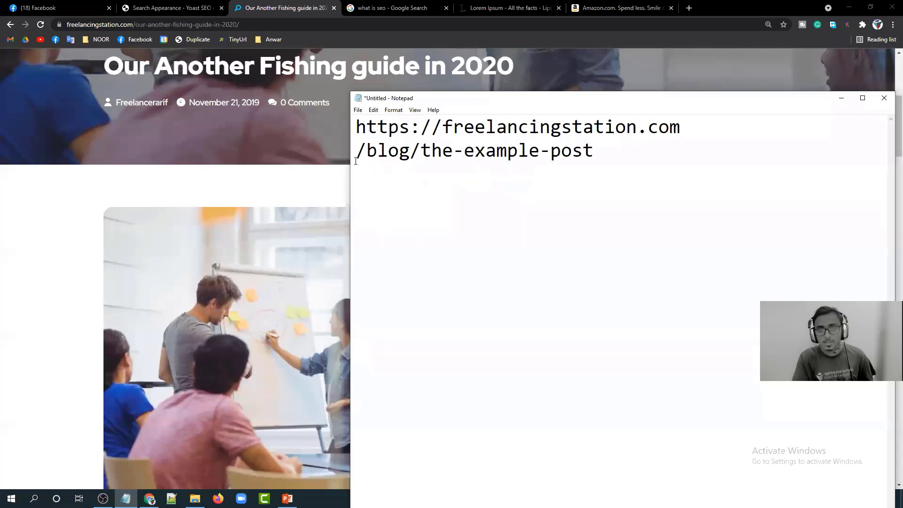
pyautogui.click(356, 159)
pyautogui.press('BackSpace')
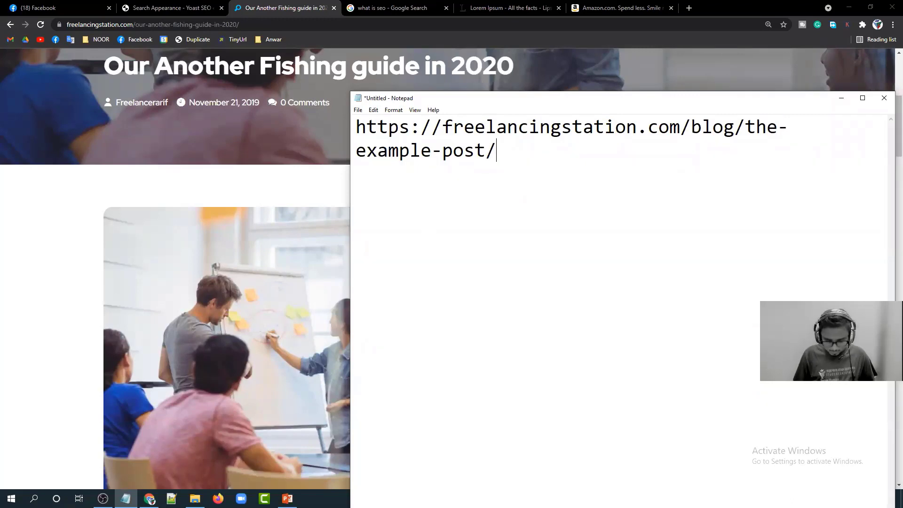
# Append 'contact/service' to the URL and highlight its blog and post/subpage parts.
pyautogui.write('contact/')
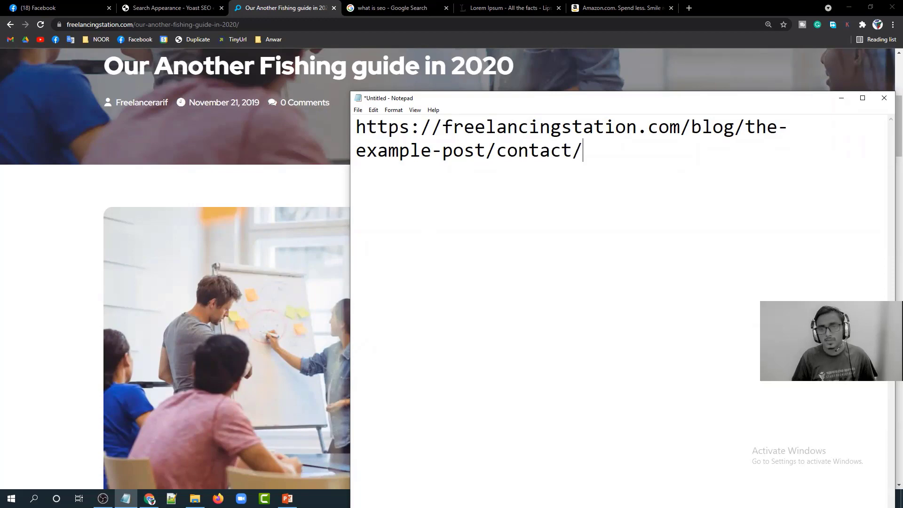
pyautogui.write('service')
pyautogui.press('BackSpace')
pyautogui.write('ice')
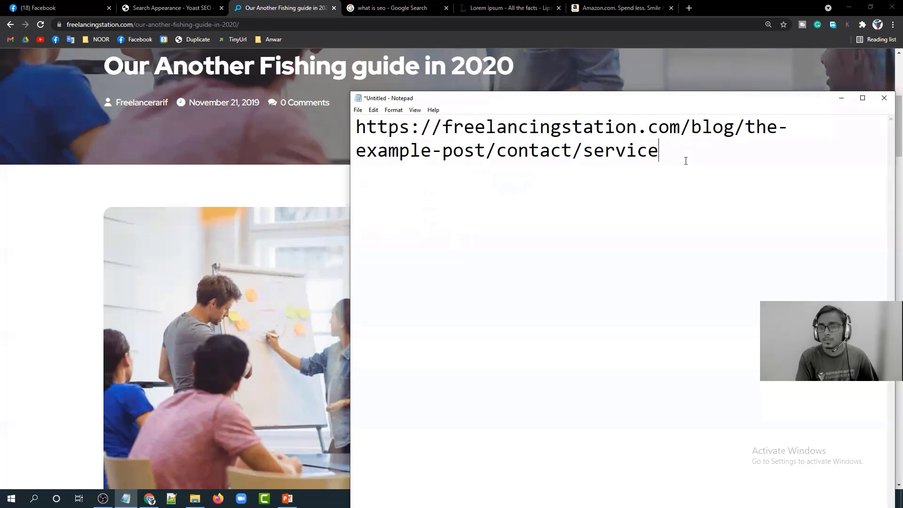
pyautogui.moveTo(728, 126); pyautogui.dragTo(693, 123)
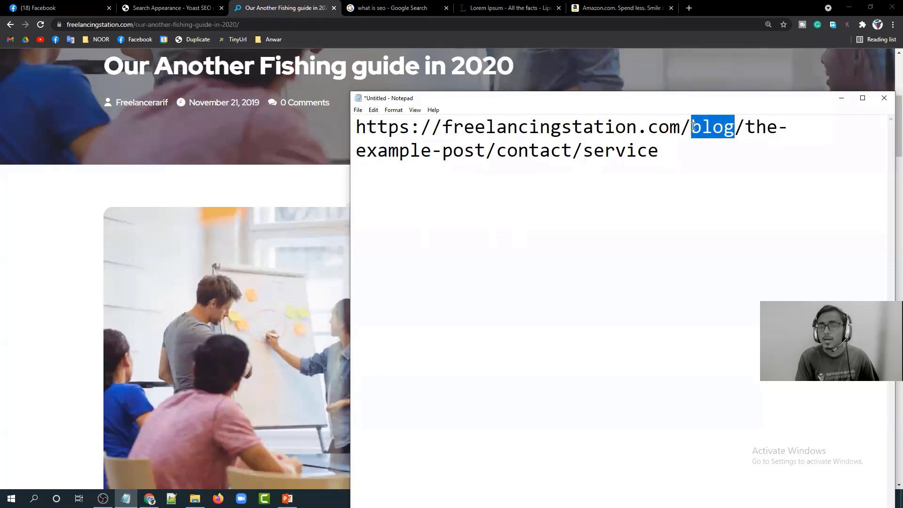
pyautogui.moveTo(648, 151); pyautogui.dragTo(388, 151)
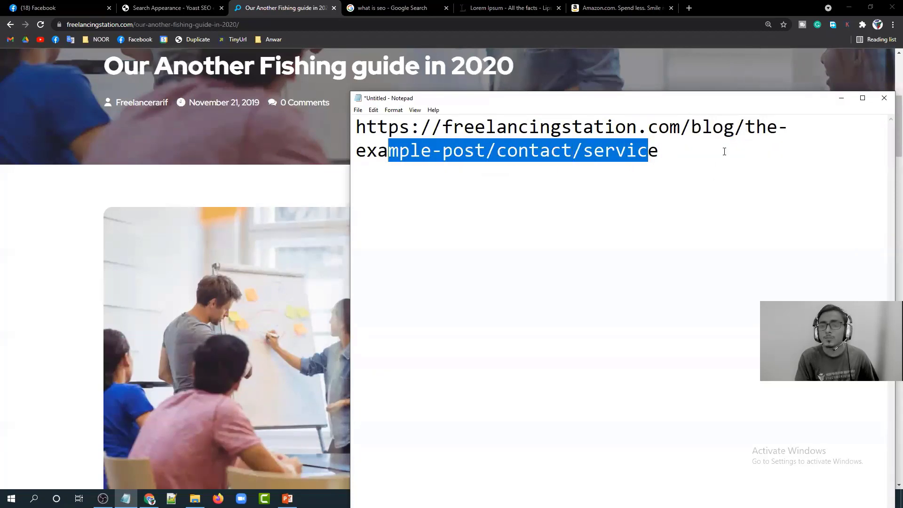
pyautogui.moveTo(730, 127); pyautogui.dragTo(400, 151)
pyautogui.click(693, 127)
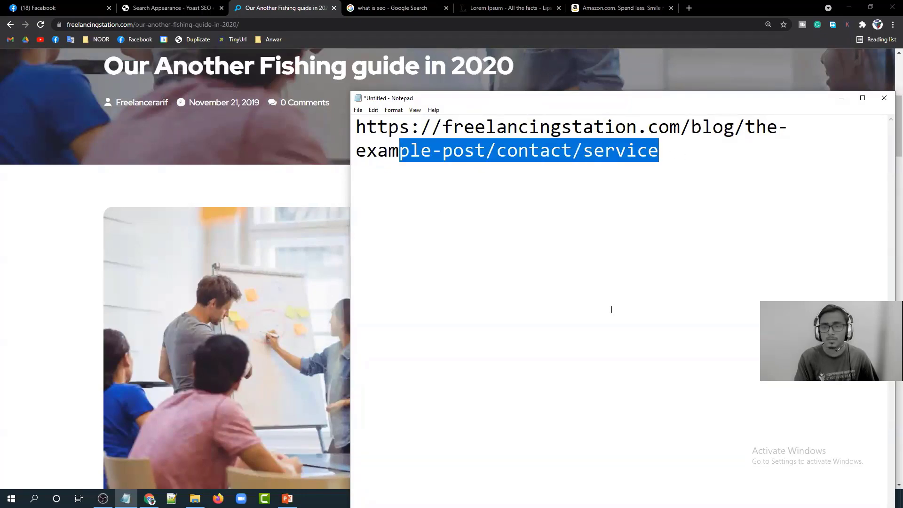
# Minimize Notepad and scroll the fishing guide post down to its comment form and back to the top.
pyautogui.click(841, 98)
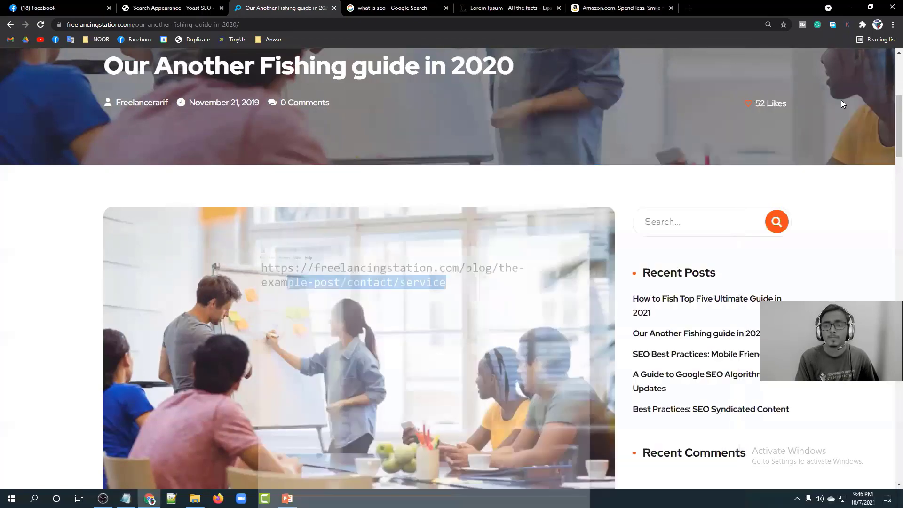
pyautogui.scroll(-10, 476, 239)
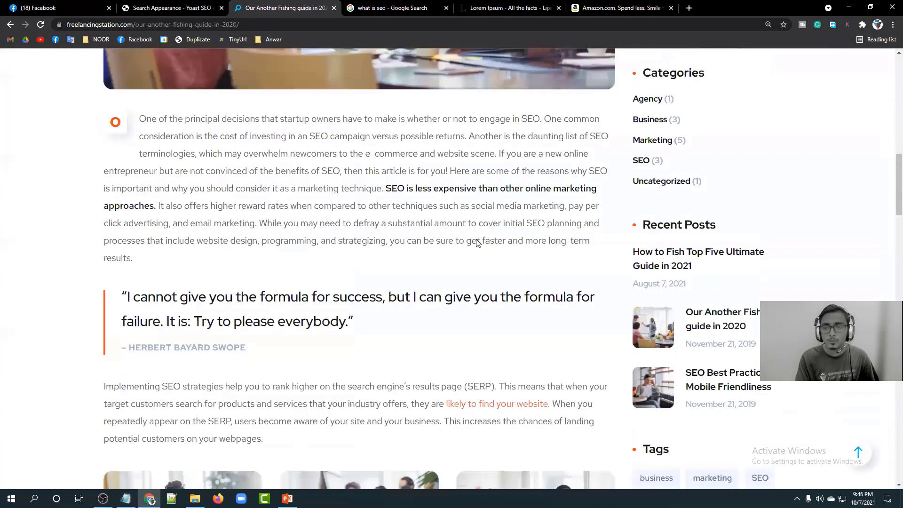
pyautogui.scroll(-12, 477, 239)
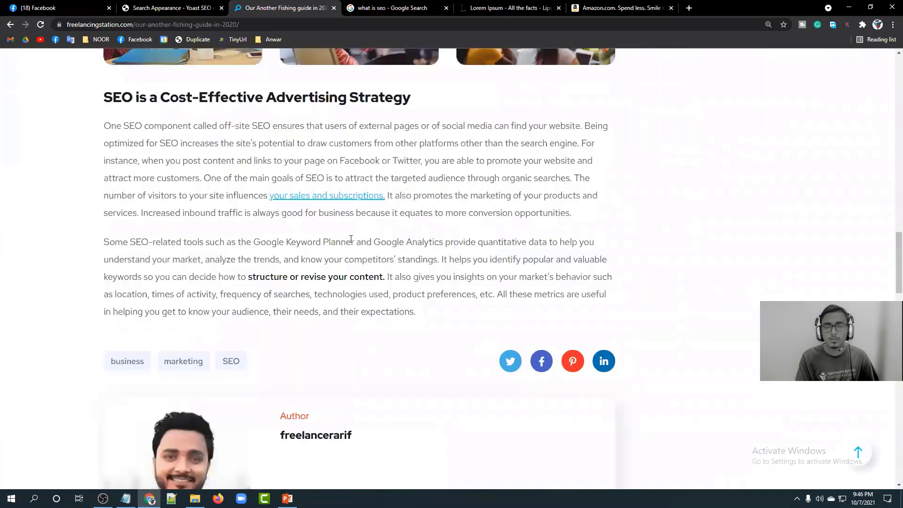
pyautogui.scroll(-15, 427, 258)
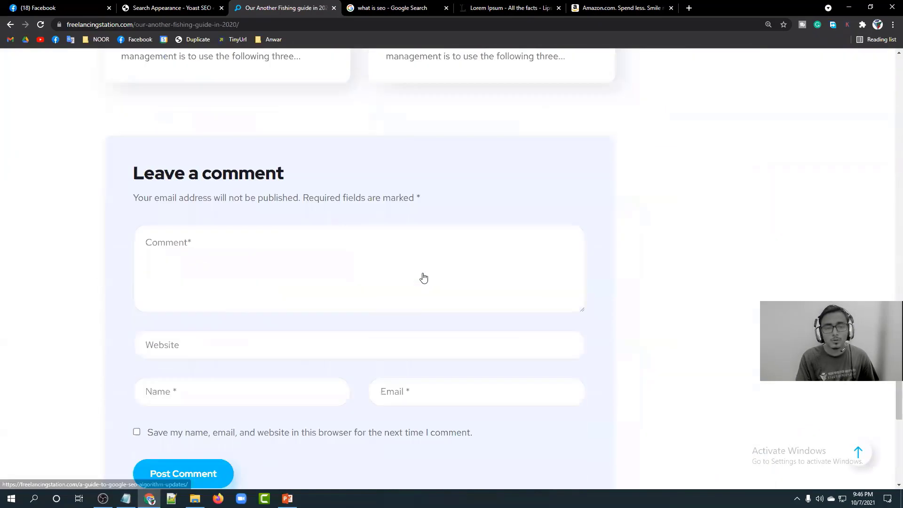
pyautogui.scroll(-8, 450, 299)
pyautogui.scroll(8, 449, 301)
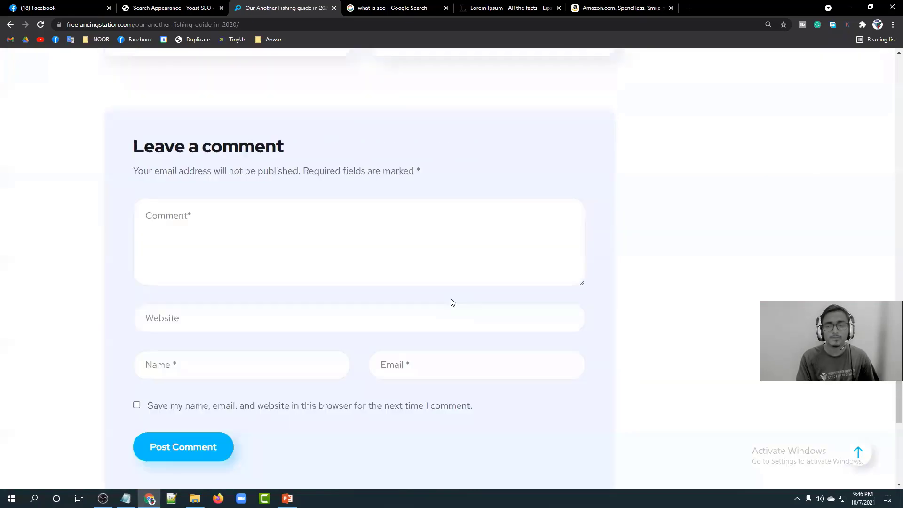
pyautogui.click(858, 453)
# Return to the Yoast Breadcrumbs settings.
pyautogui.click(172, 6)
pyautogui.scroll(-1, 475, 214)
pyautogui.scroll(1, 242, 148)
# Try '/' and '-' as the breadcrumb separator, reload to restore '»', then view RSS settings.
pyautogui.click(251, 189)
pyautogui.press('BackSpace')
pyautogui.write('/')
pyautogui.press('BackSpace')
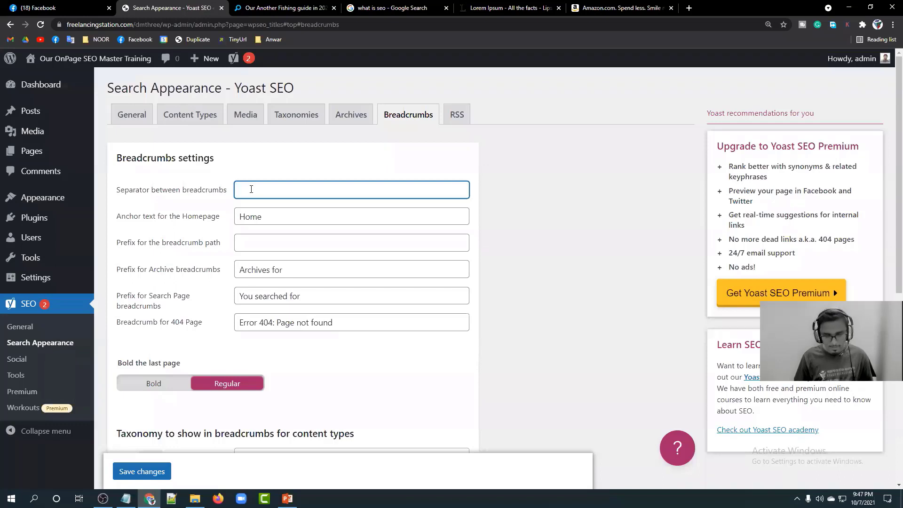
pyautogui.write('-')
pyautogui.press('BackSpace')
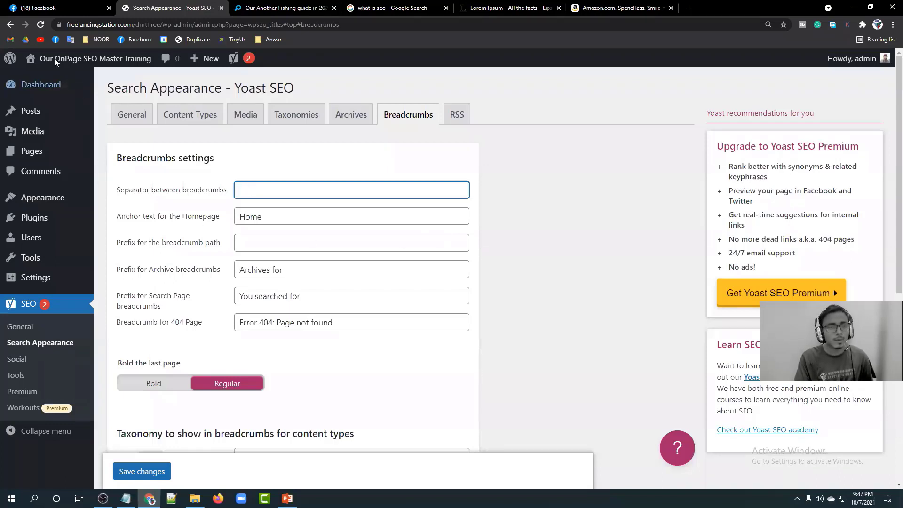
pyautogui.click(39, 25)
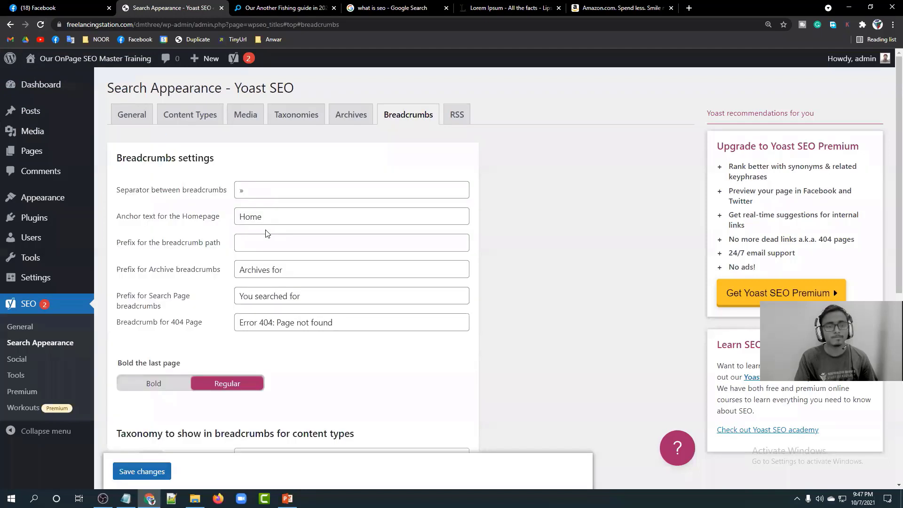
pyautogui.click(456, 114)
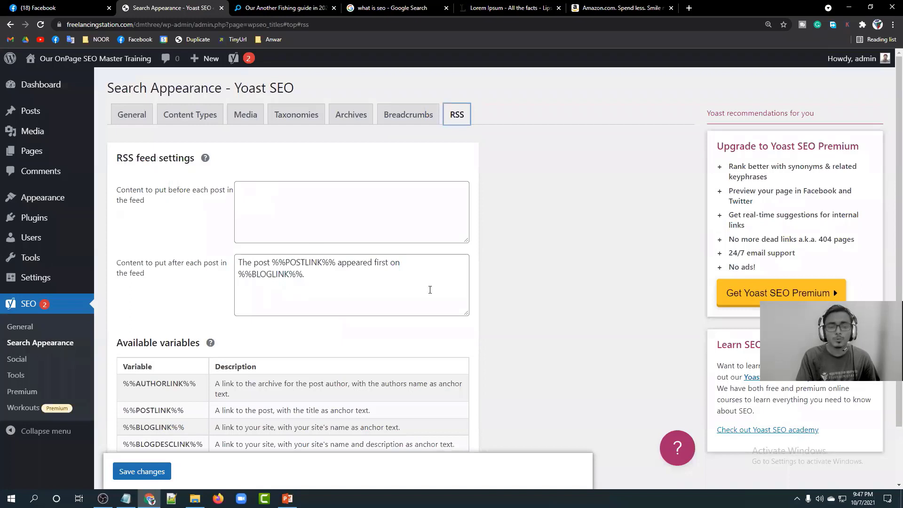
# Scroll through the RSS feed settings, then open SEO > Social.
pyautogui.scroll(-1, 517, 278)
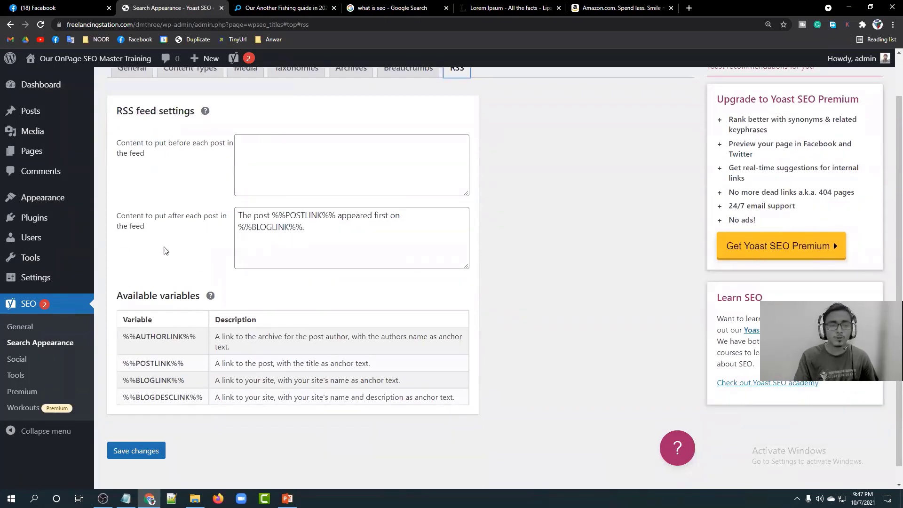
pyautogui.scroll(-1, 165, 250)
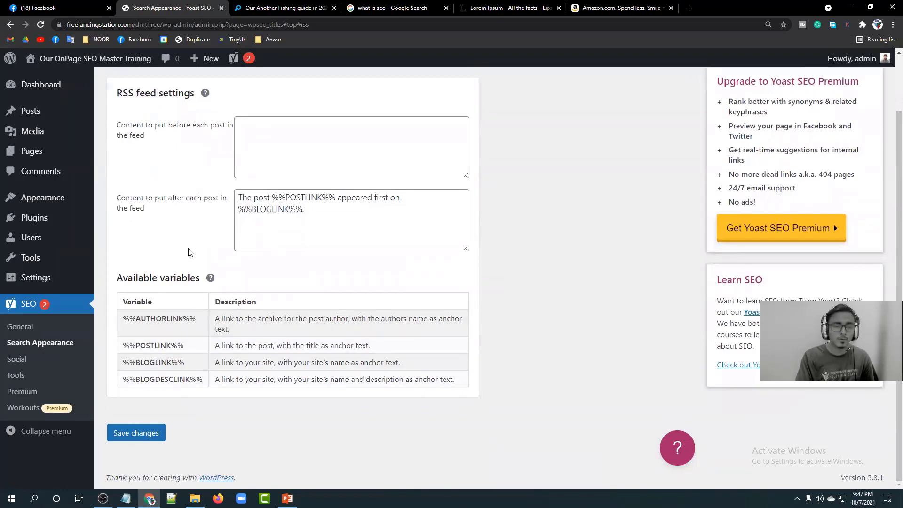
pyautogui.click(20, 360)
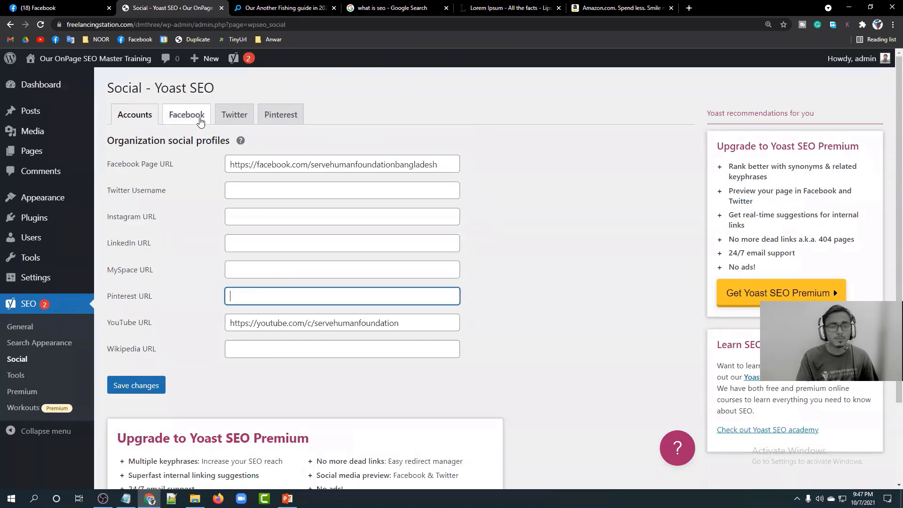
# Browse the Facebook, Twitter and Pinterest social tabs, return to Accounts, then open SEO > Tools.
pyautogui.click(199, 121)
pyautogui.click(234, 115)
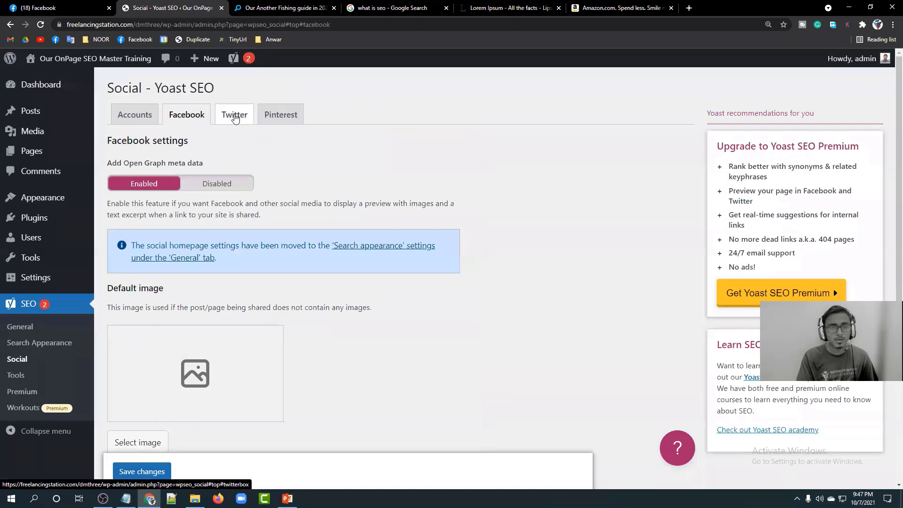
pyautogui.click(264, 120)
pyautogui.click(134, 115)
pyautogui.scroll(-3, 136, 230)
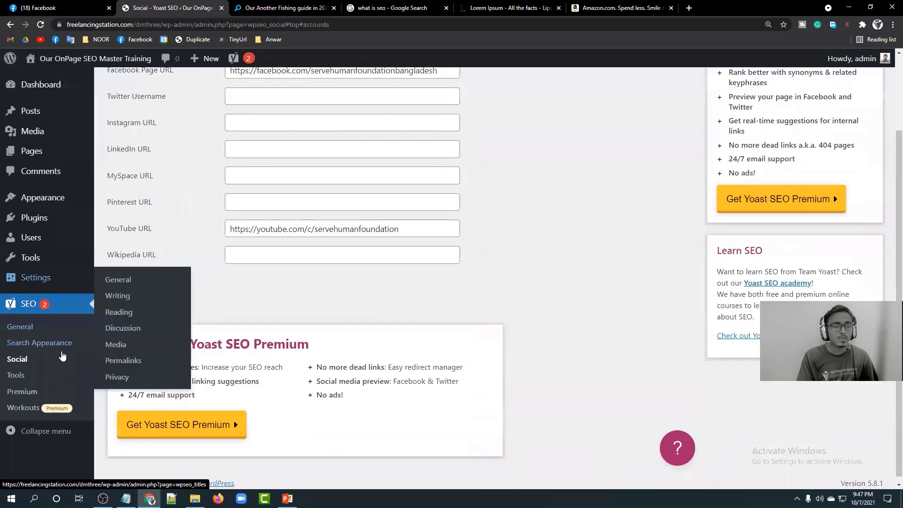
pyautogui.click(33, 381)
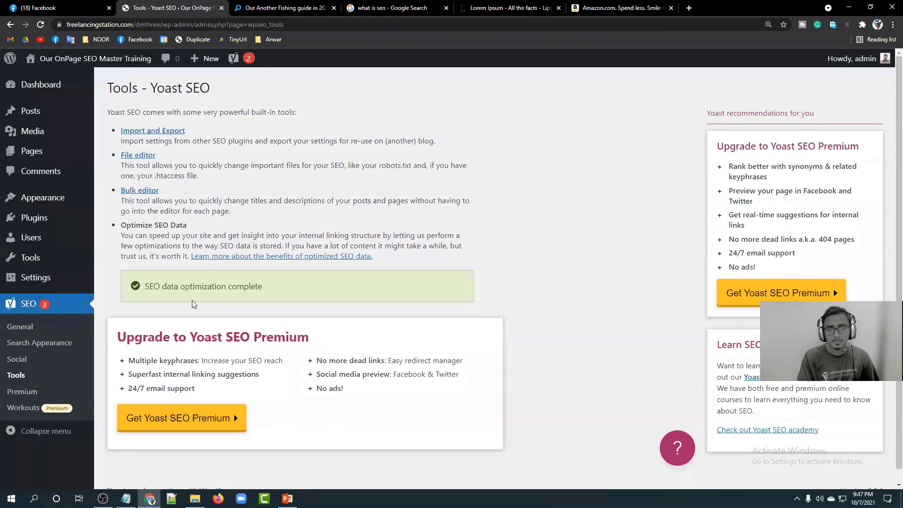
# Return to the WordPress Dashboard and bring up link options for the site's front page.
pyautogui.click(39, 84)
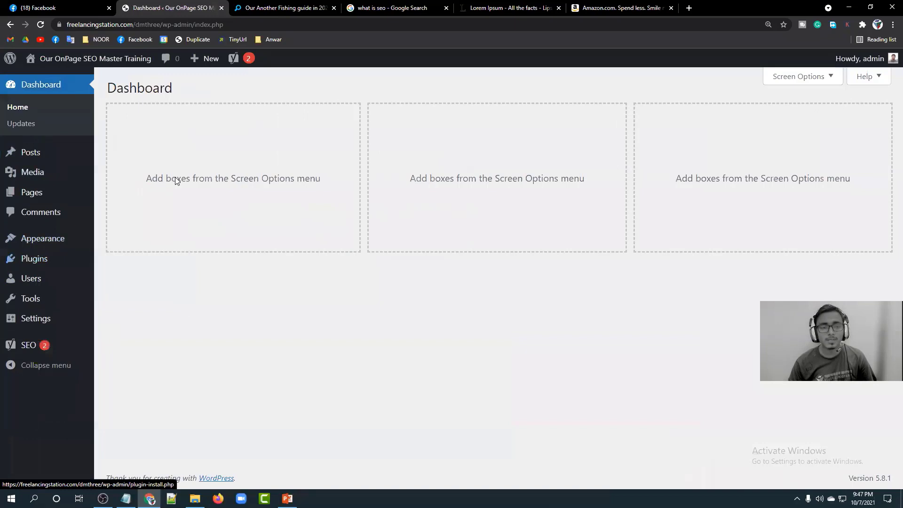
pyautogui.moveTo(232, 61)
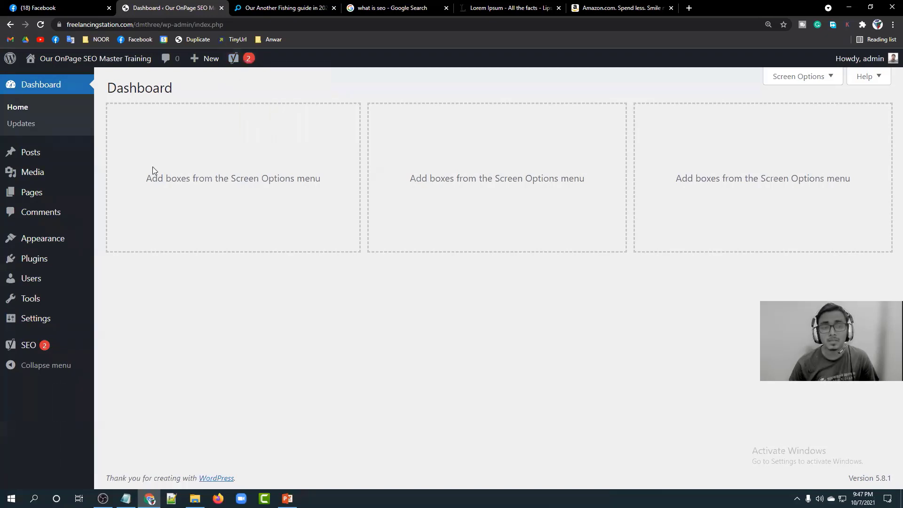
pyautogui.rightClick(80, 58)
# Open the site front page in a new tab, close tabs to its right, open Hello world! at 150%.
pyautogui.click(96, 65)
pyautogui.click(247, 6)
pyautogui.rightClick(247, 5)
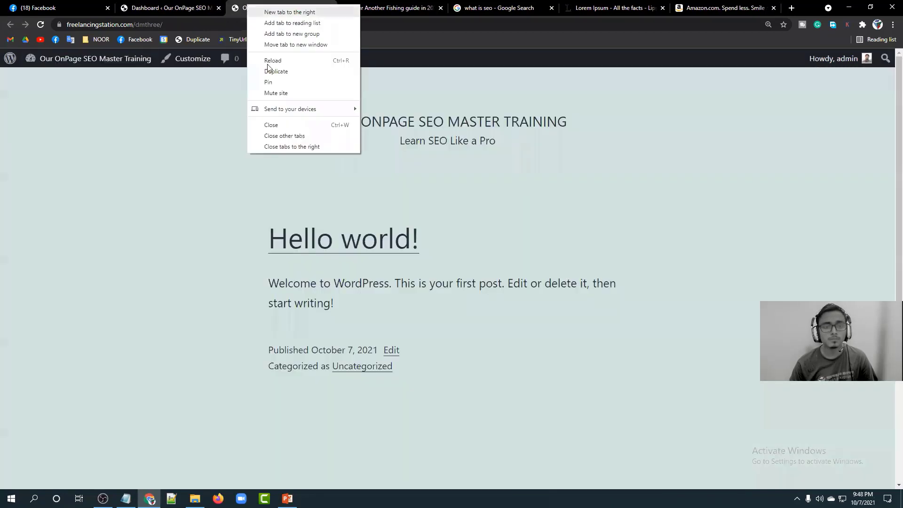
pyautogui.click(279, 145)
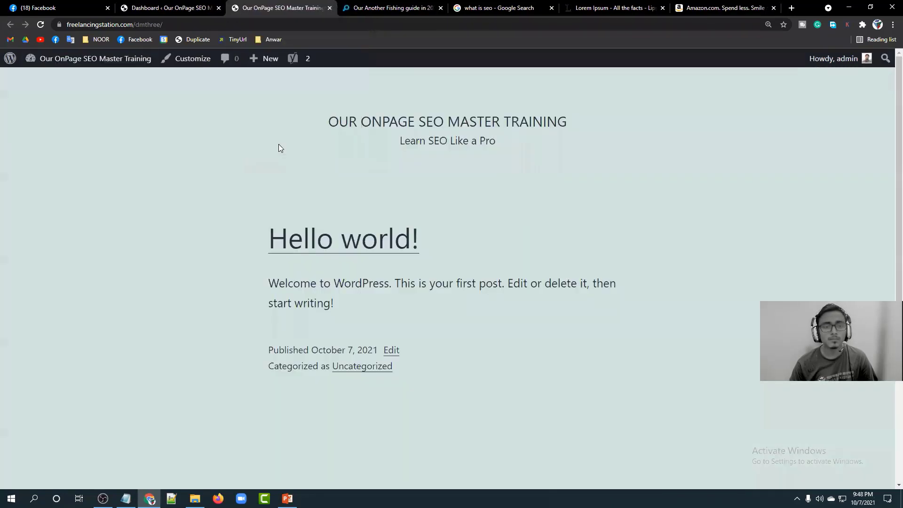
pyautogui.click(318, 246)
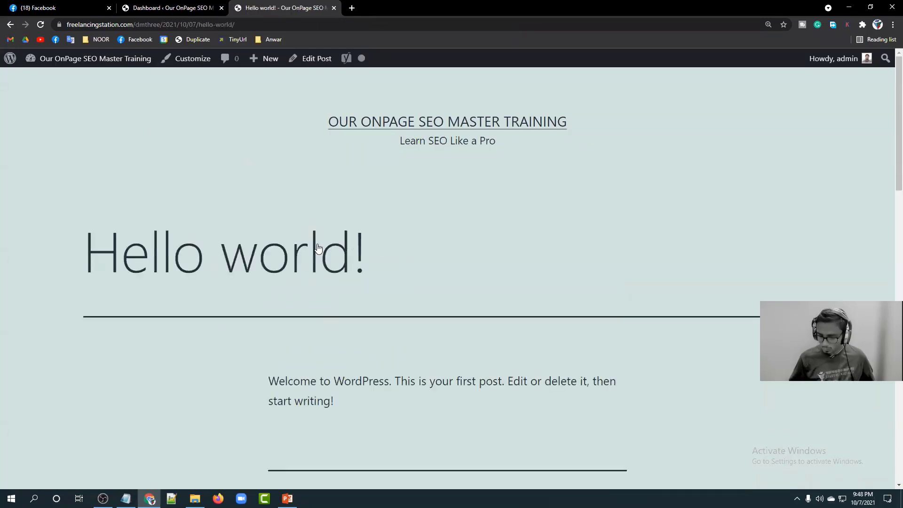
pyautogui.hotkey('ctrl', '+')
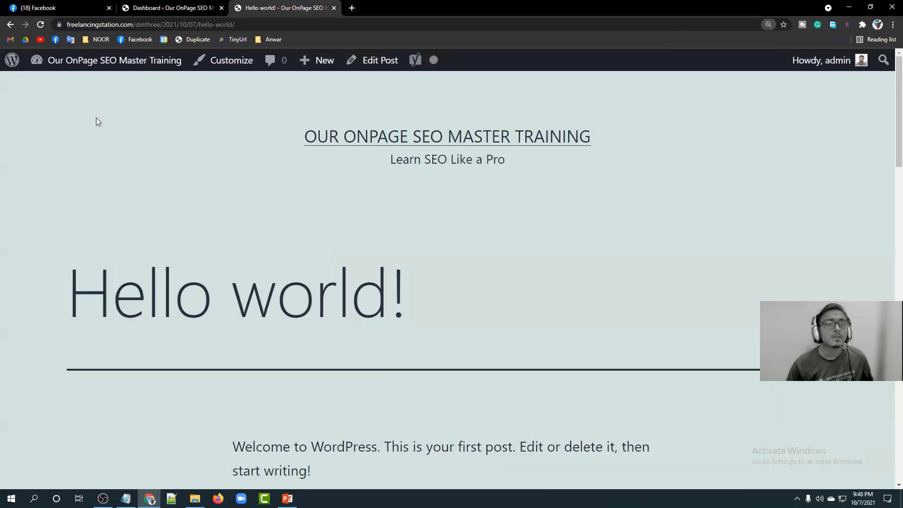
# Examine the post's date-based /2021/10/07/hello-world/ URL and copy the whole address.
pyautogui.click(59, 24)
pyautogui.click(79, 23)
pyautogui.click(142, 25)
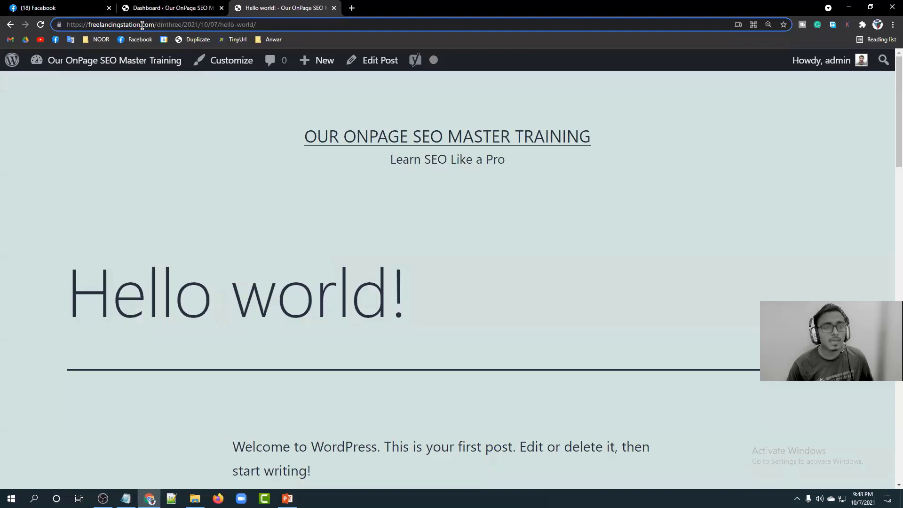
pyautogui.moveTo(181, 24); pyautogui.dragTo(59, 27)
pyautogui.doubleClick(197, 24)
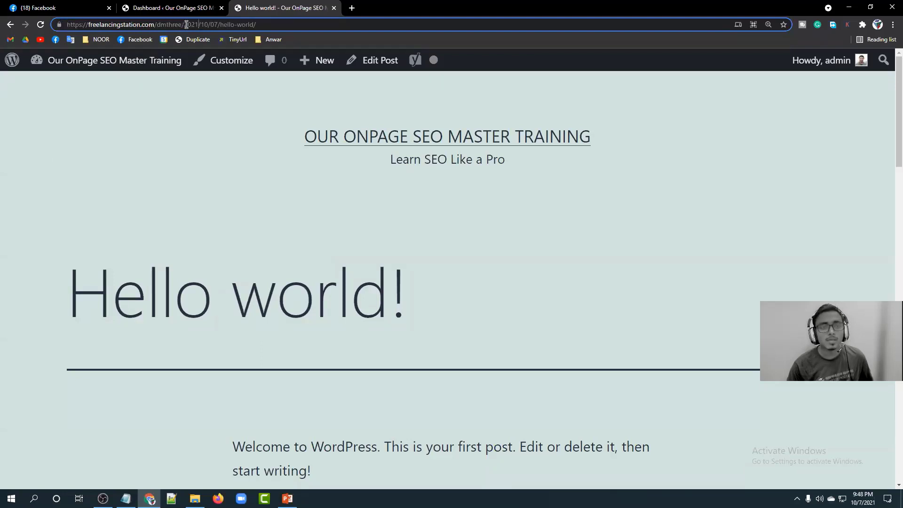
pyautogui.click(197, 24)
pyautogui.doubleClick(205, 25)
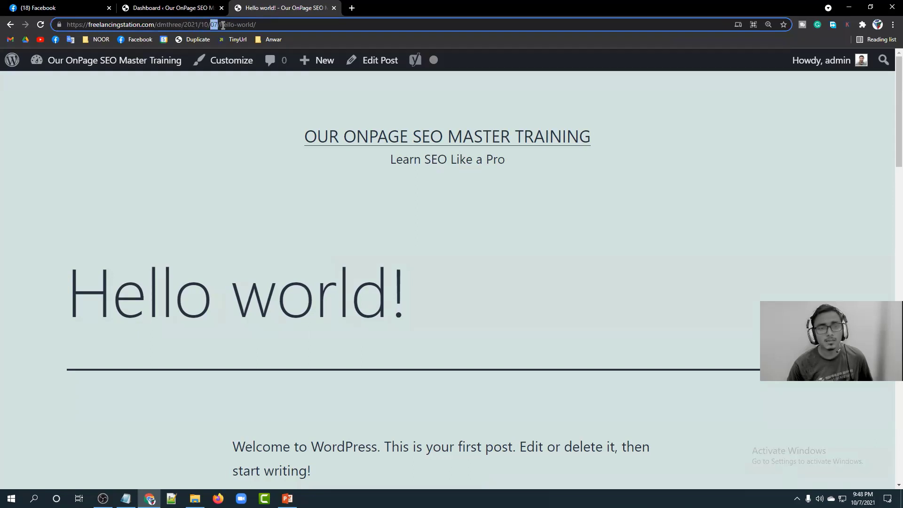
pyautogui.moveTo(269, 25); pyautogui.dragTo(66, 23)
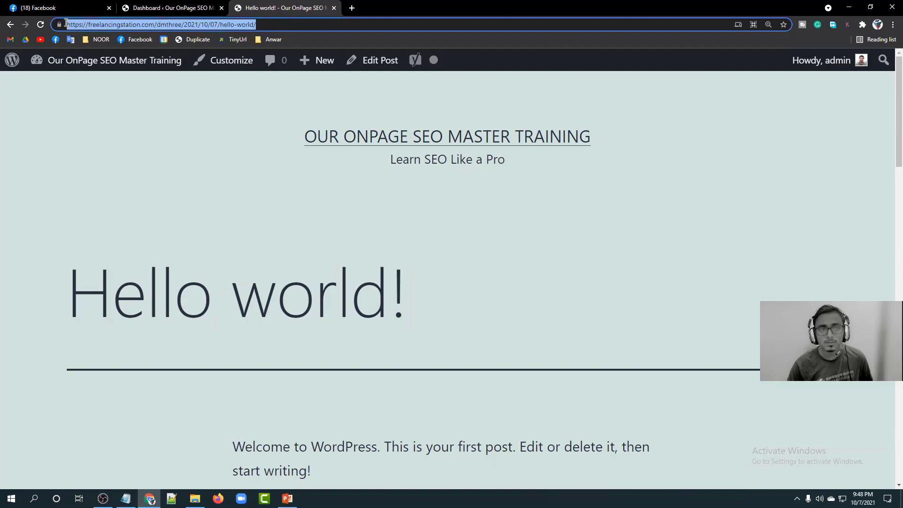
pyautogui.rightClick(119, 27)
pyautogui.click(141, 91)
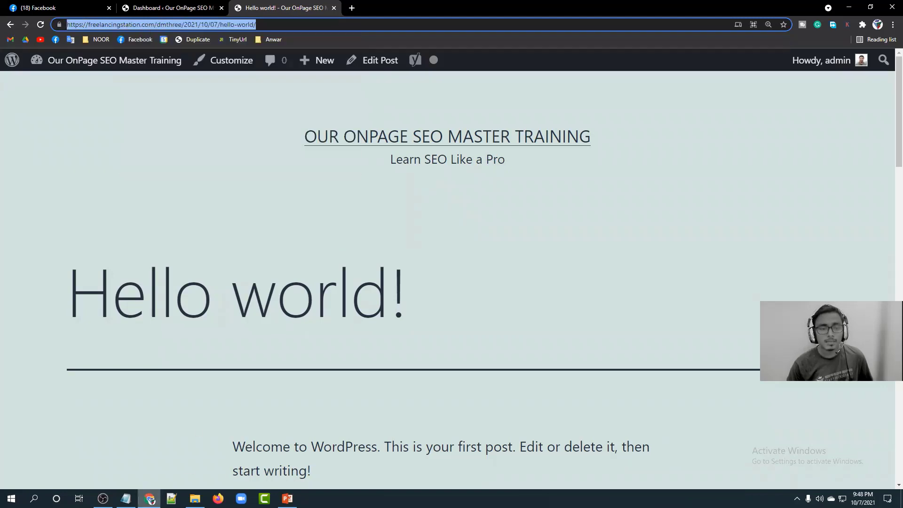
pyautogui.click(126, 499)
# Replace the Notepad note with the copied Hello world! URL and shrink the text to fit one line.
pyautogui.click(670, 168)
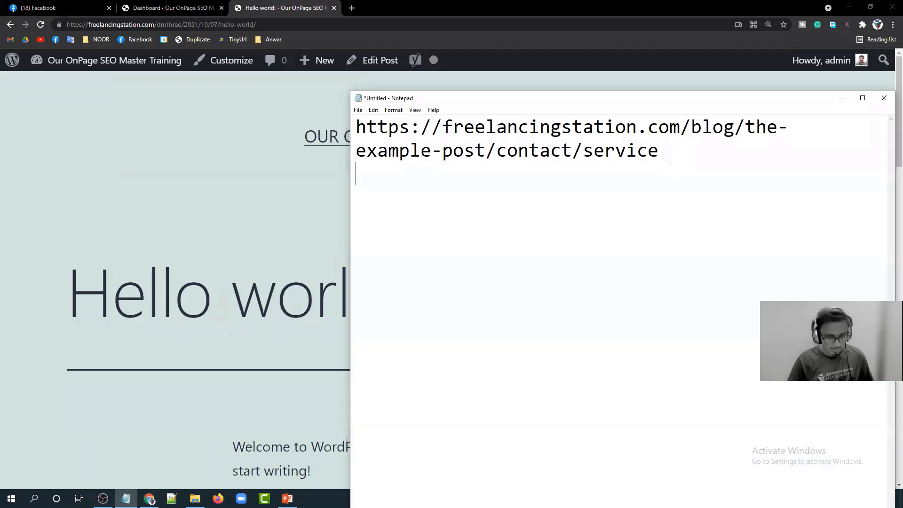
pyautogui.hotkey('ctrl', 'a')
pyautogui.hotkey('ctrl', 'v')
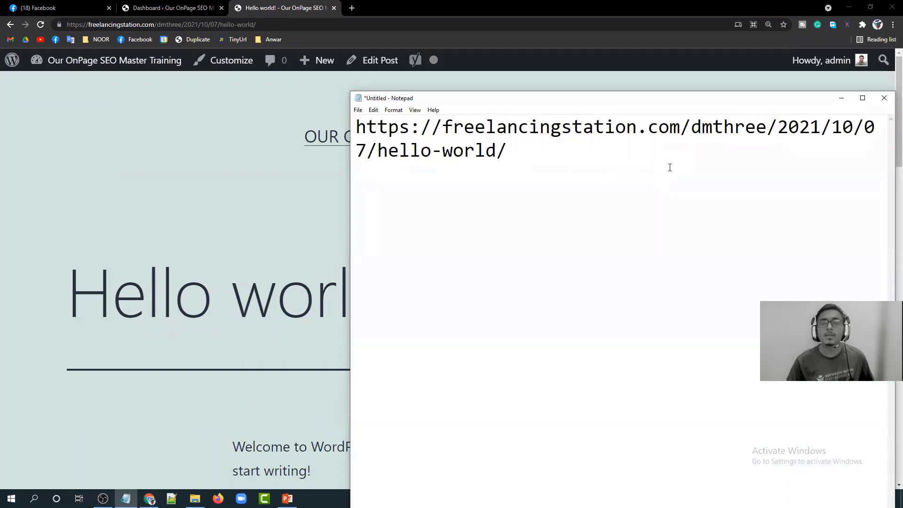
pyautogui.hotkey('ctrl', '-')
pyautogui.hotkey('ctrl', '-')
pyautogui.hotkey('ctrl', '-')
pyautogui.hotkey('ctrl', '-')
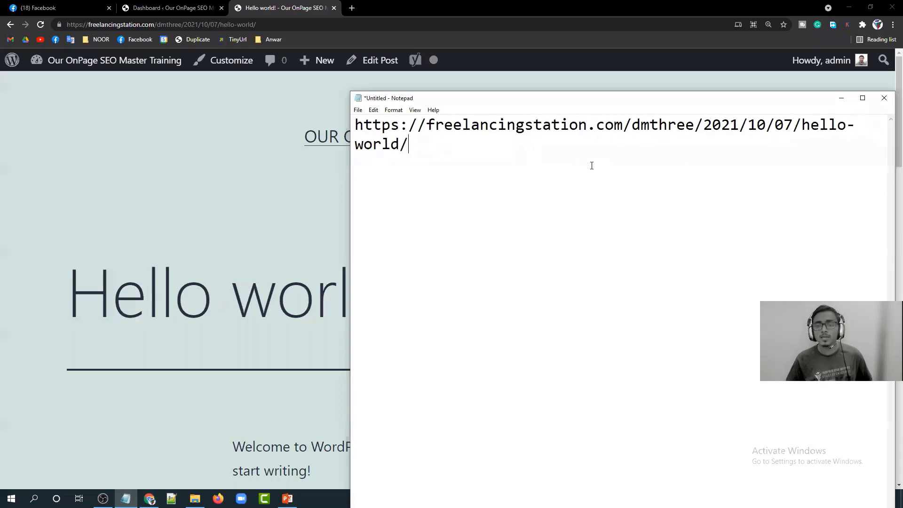
pyautogui.hotkey('ctrl', '-')
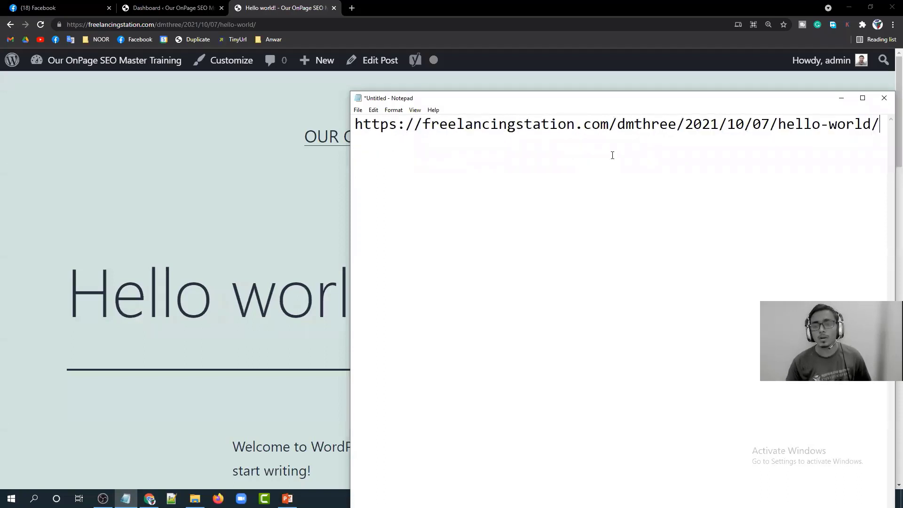
pyautogui.moveTo(775, 125); pyautogui.dragTo(688, 125)
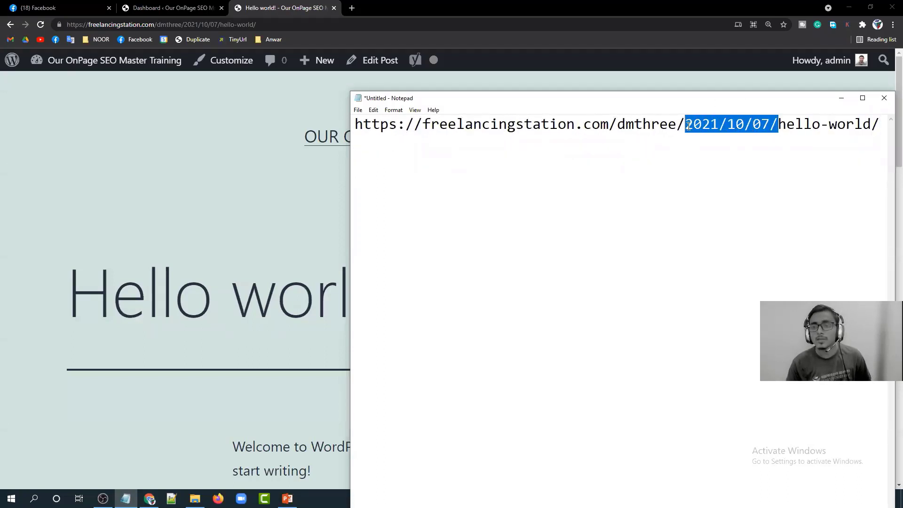
pyautogui.click(686, 159)
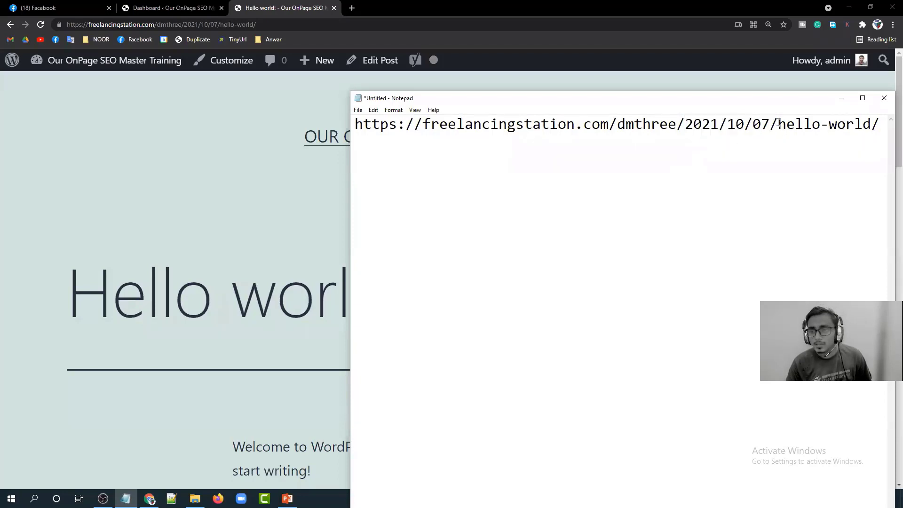
pyautogui.moveTo(777, 123); pyautogui.dragTo(686, 124)
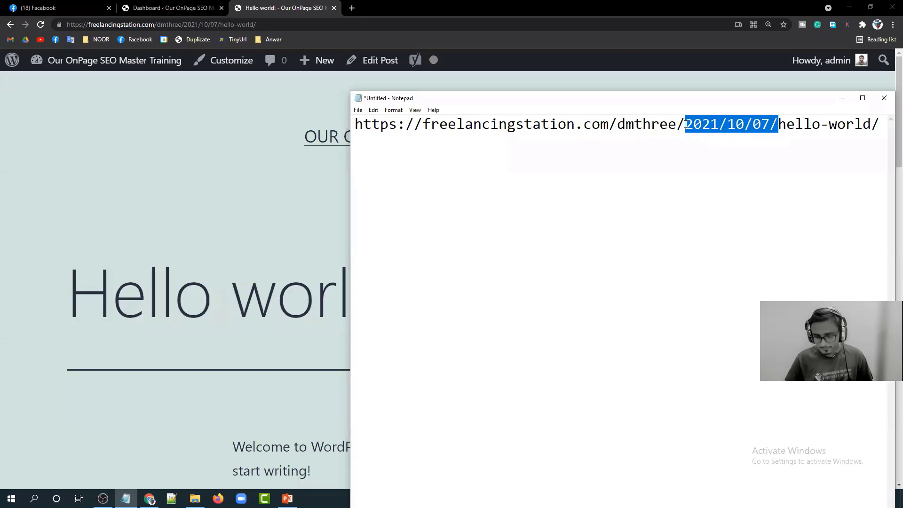
pyautogui.press('BackSpace')
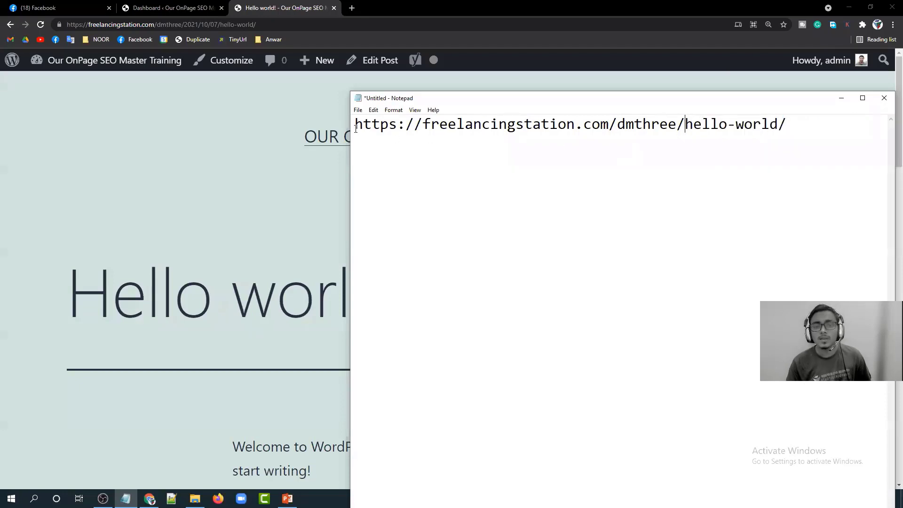
pyautogui.moveTo(354, 125); pyautogui.dragTo(684, 128)
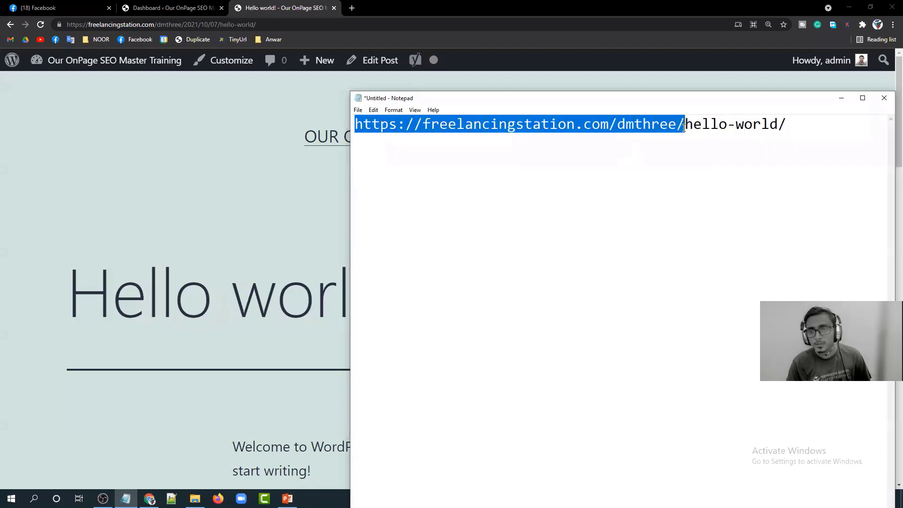
pyautogui.click(684, 127)
pyautogui.moveTo(786, 125); pyautogui.dragTo(684, 125)
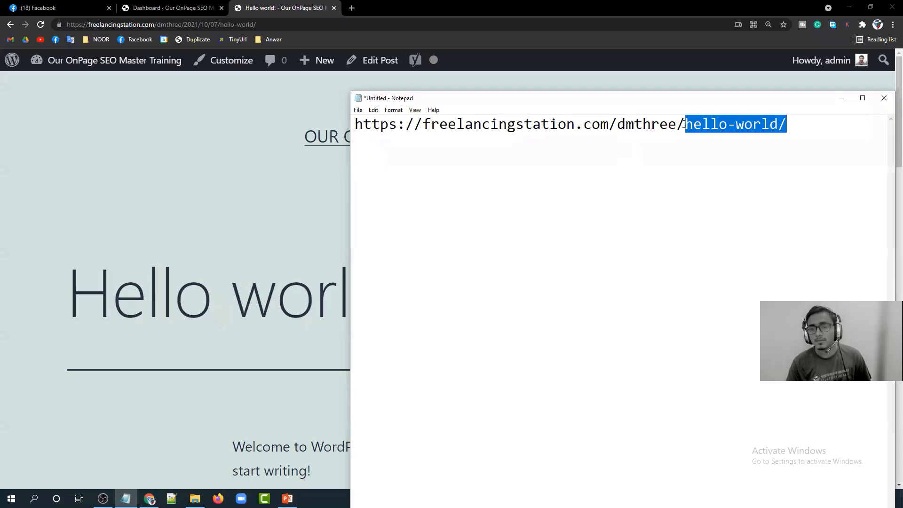
# Reopen the three closed tabs, ending on the Our Another Fishing guide in 2020 article.
pyautogui.click(353, 9)
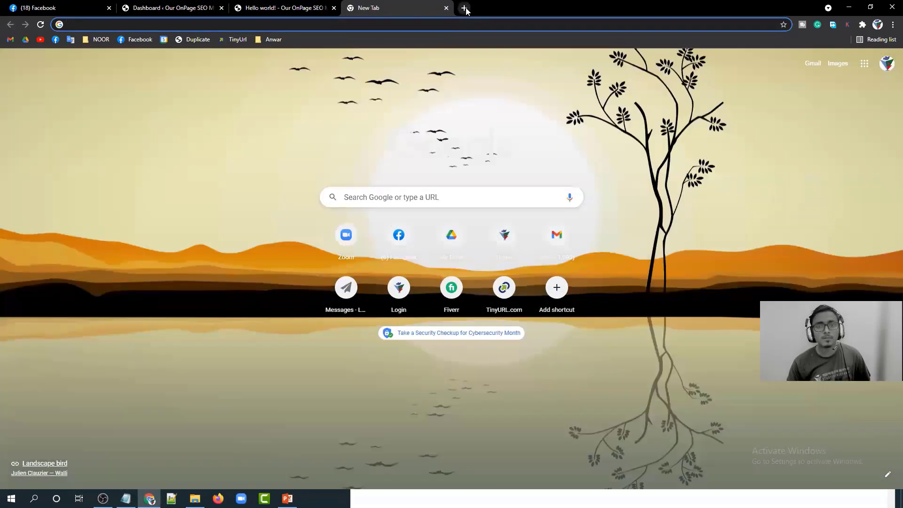
pyautogui.rightClick(466, 8)
pyautogui.click(498, 80)
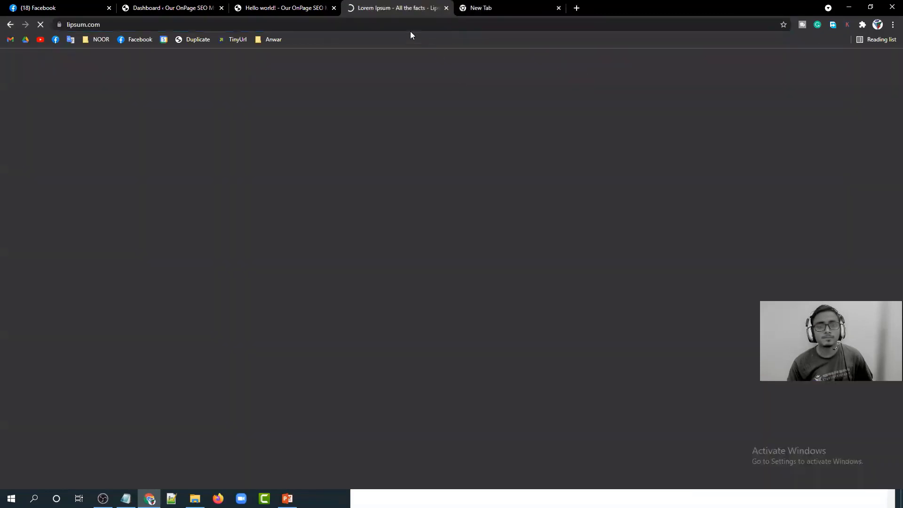
pyautogui.rightClick(576, 7)
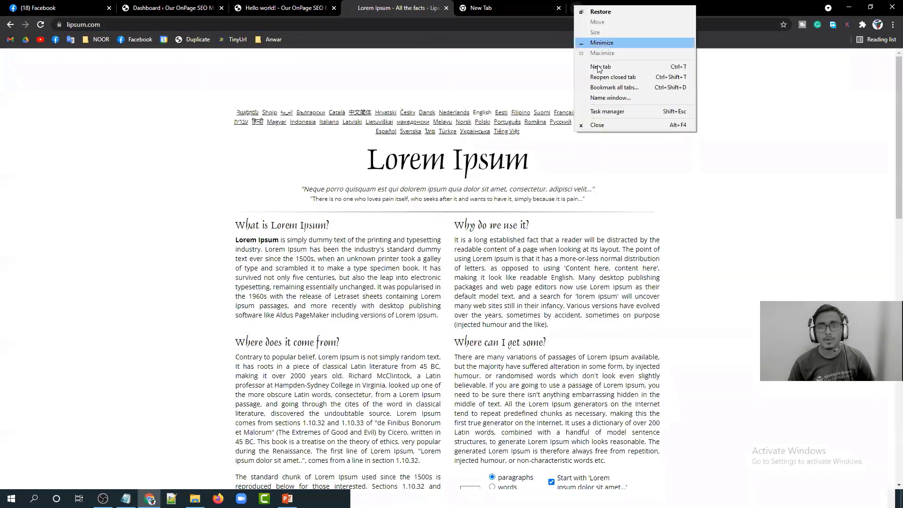
pyautogui.click(602, 80)
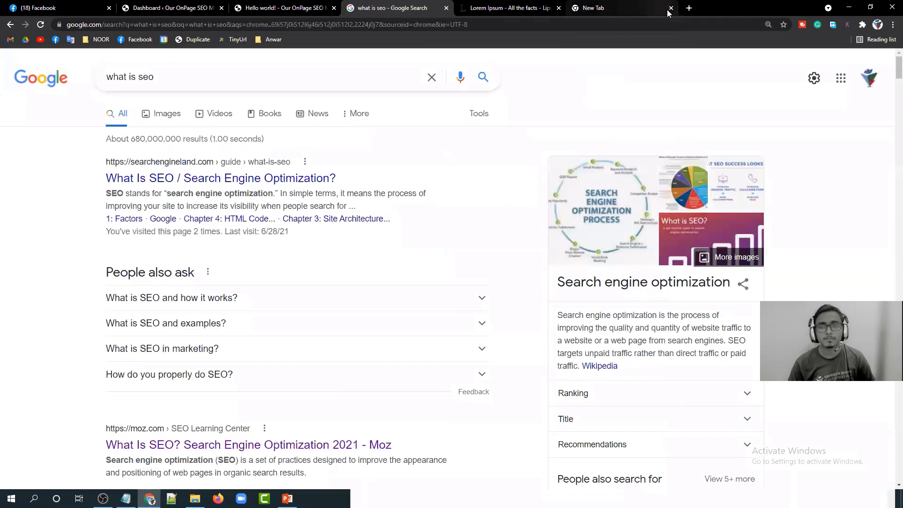
pyautogui.rightClick(690, 9)
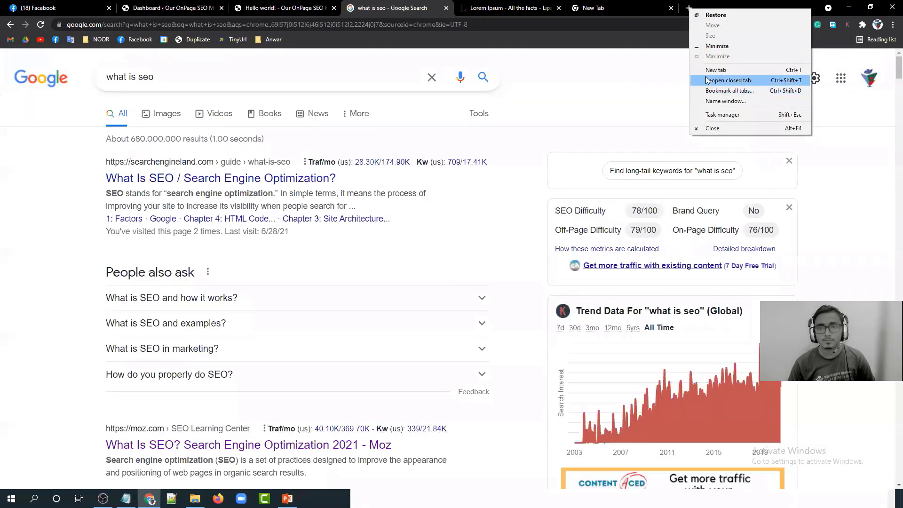
pyautogui.click(715, 80)
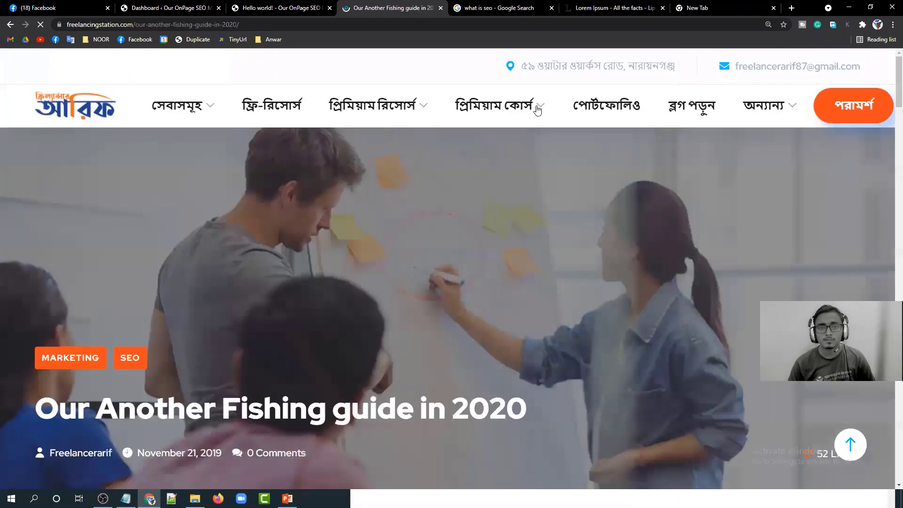
# Highlight the article's post-name-only path our-another-fishing-guide-in-2020/ in the address bar.
pyautogui.scroll(-6, 418, 195)
pyautogui.scroll(6, 418, 196)
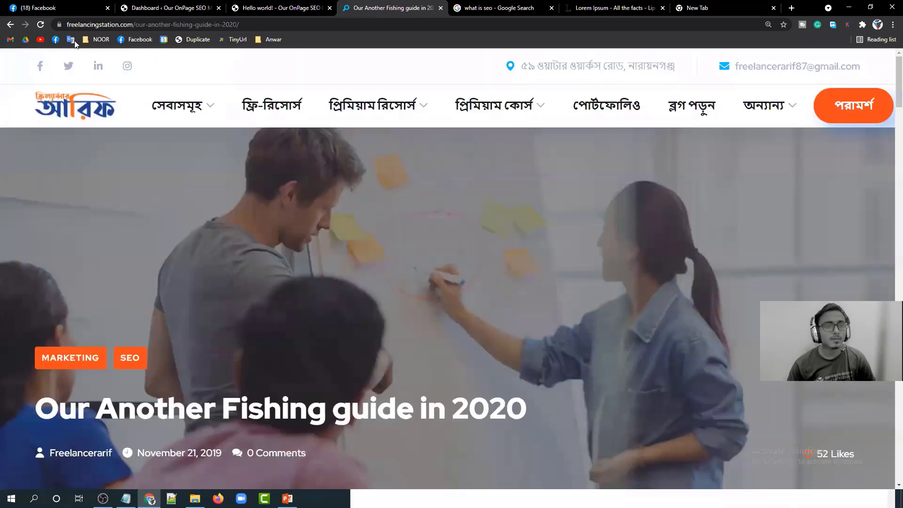
pyautogui.click(143, 24)
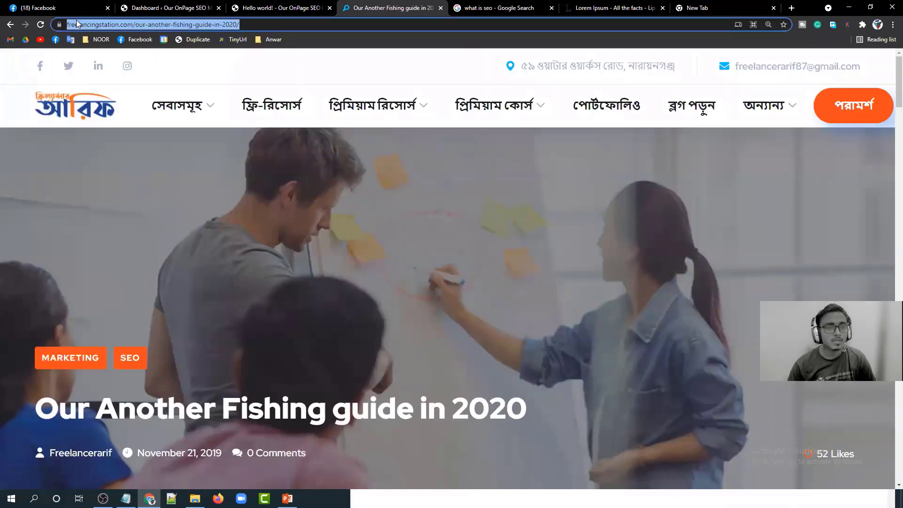
pyautogui.click(133, 24)
pyautogui.moveTo(157, 25); pyautogui.dragTo(277, 27)
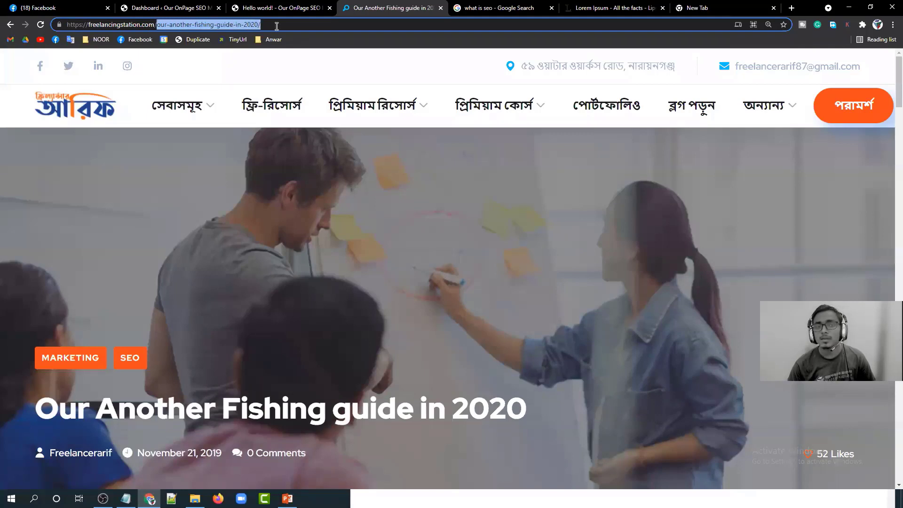
pyautogui.click(276, 27)
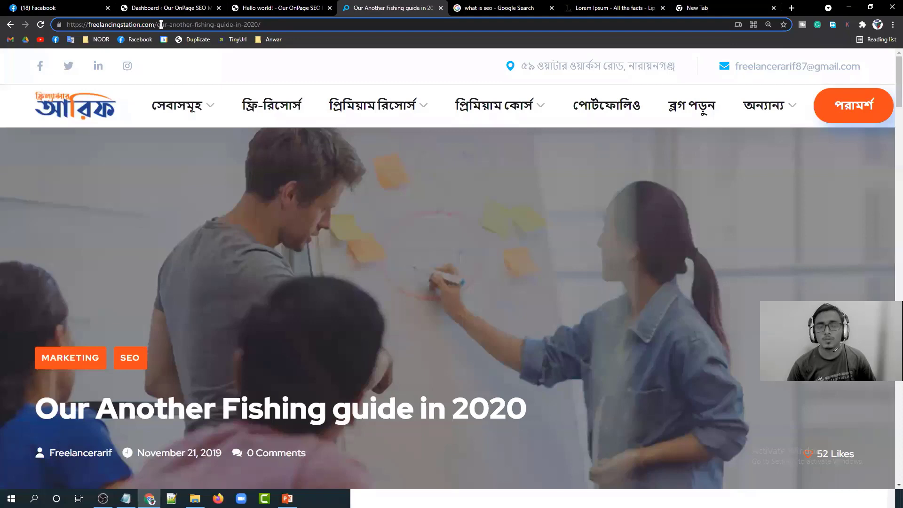
pyautogui.moveTo(158, 24); pyautogui.dragTo(310, 25)
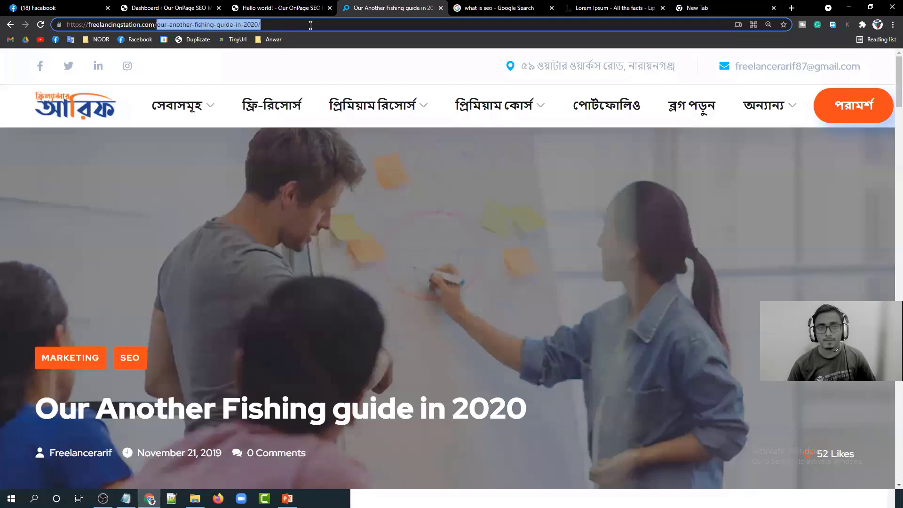
pyautogui.click(233, 314)
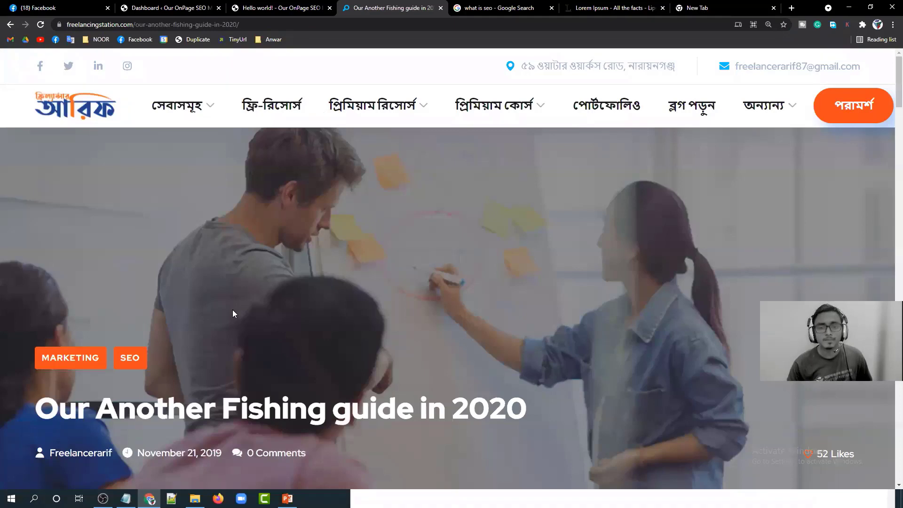
pyautogui.hotkey('alt', 'Tab')
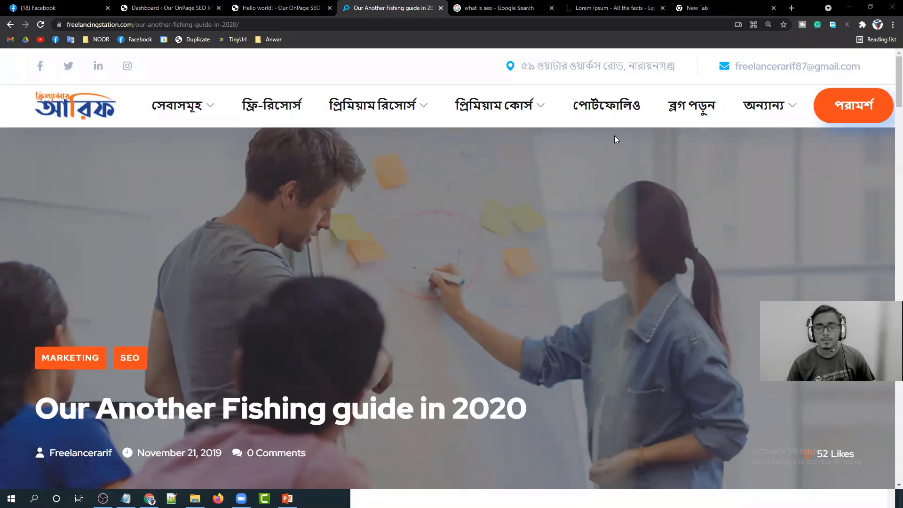
pyautogui.click(253, 26)
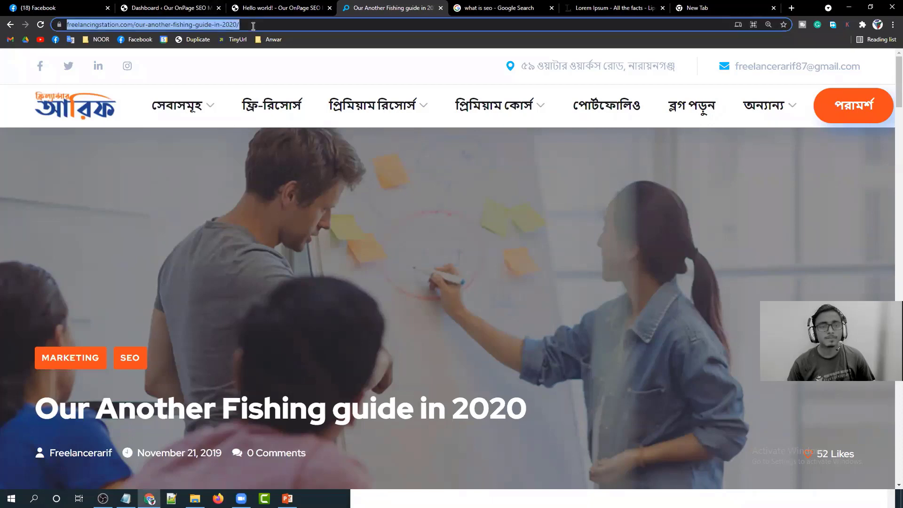
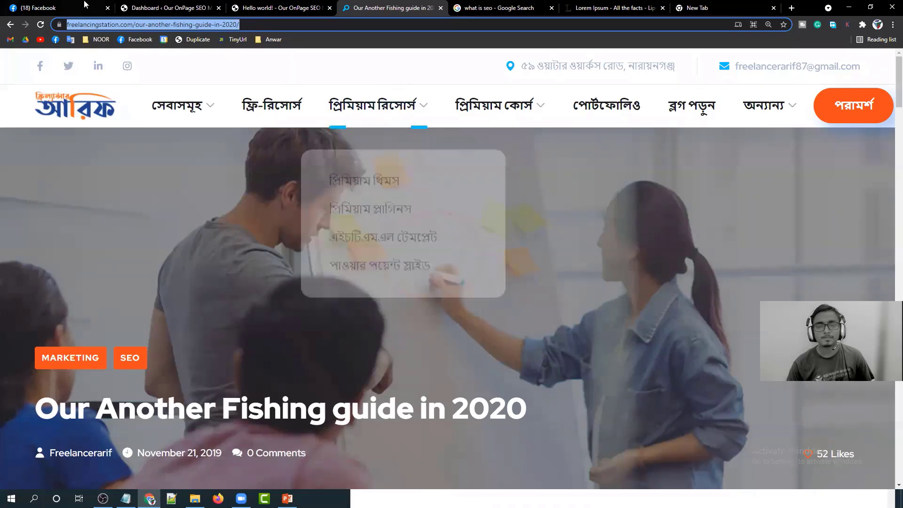
# Copy the full URL of the Our Another Fishing guide in 2020 post and switch to Notepad.
pyautogui.click(149, 24)
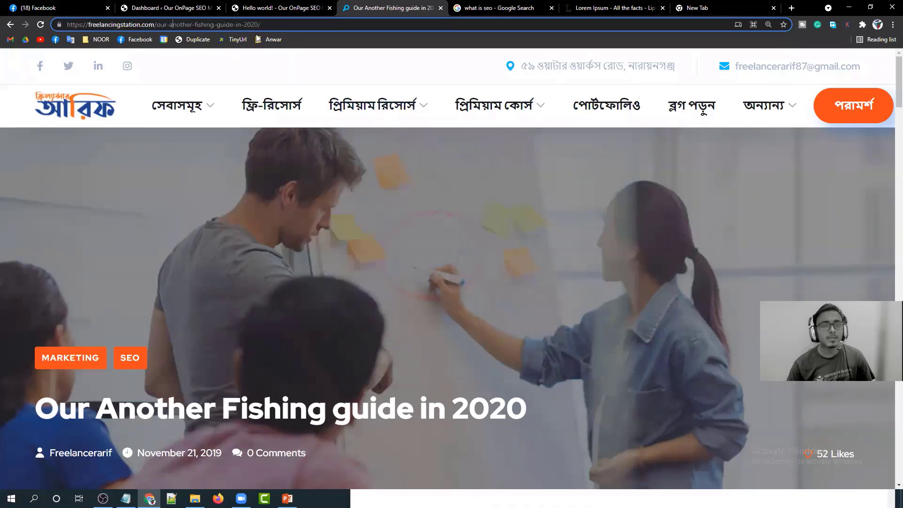
pyautogui.moveTo(259, 25); pyautogui.dragTo(47, 28)
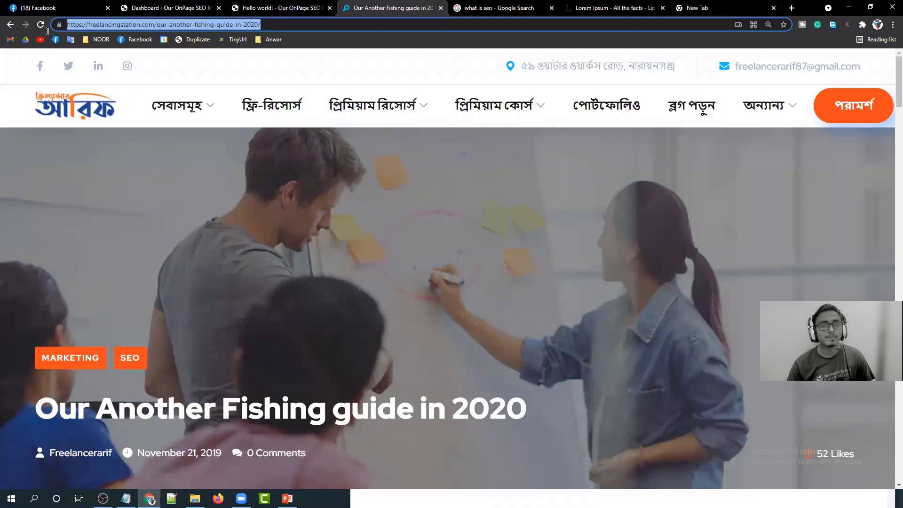
pyautogui.rightClick(160, 27)
pyautogui.click(189, 90)
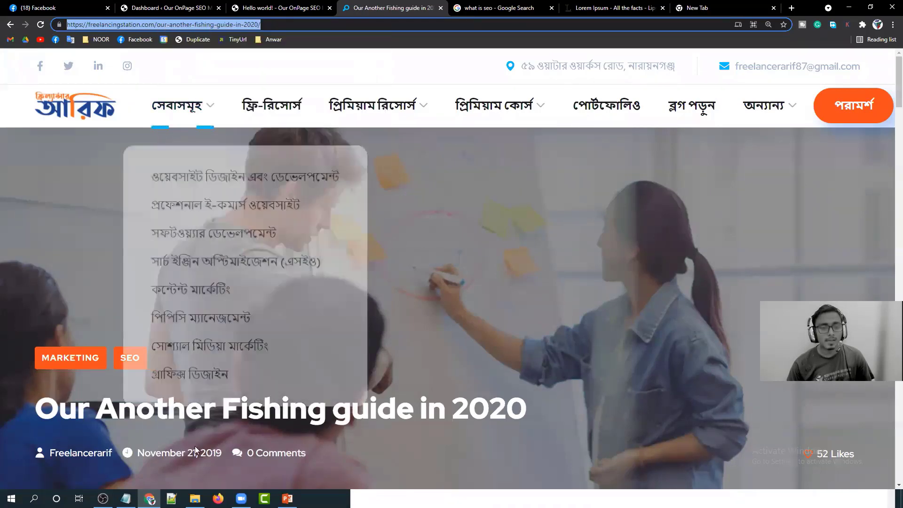
pyautogui.click(125, 498)
pyautogui.click(405, 310)
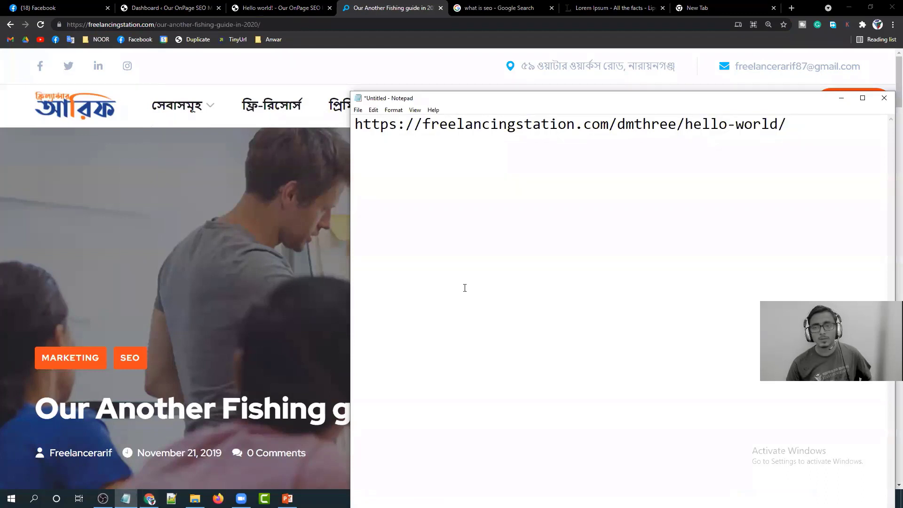
# Restore the dated hello-world URL with undo, then paste the fishing guide URL two lines below.
pyautogui.click(492, 234)
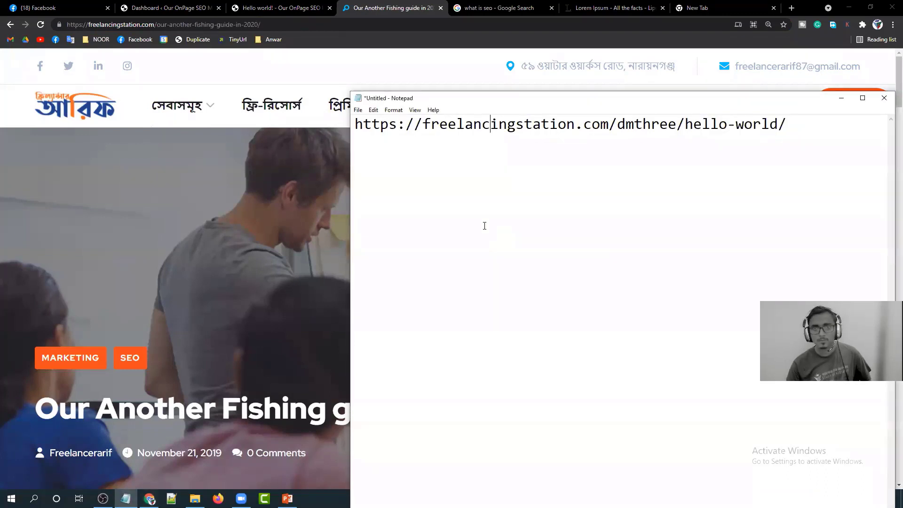
pyautogui.hotkey('ctrl', 'z')
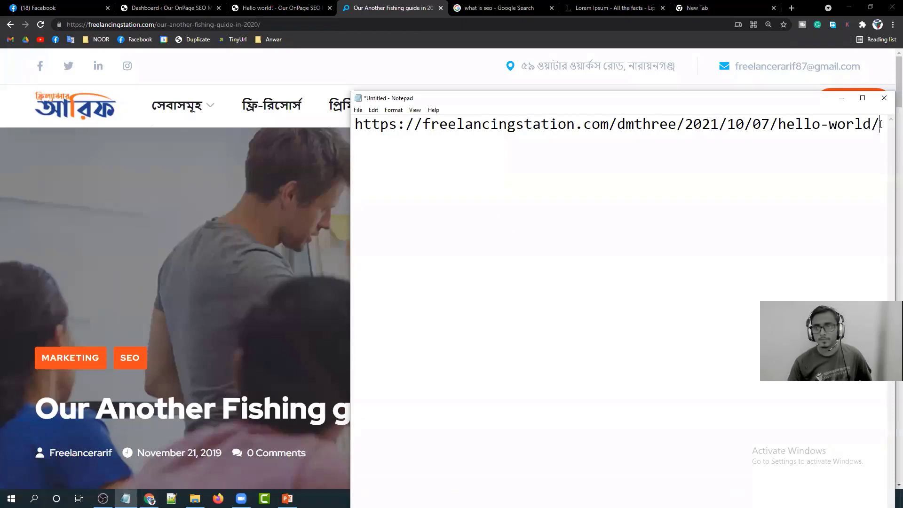
pyautogui.press('Return')
pyautogui.press('Return')
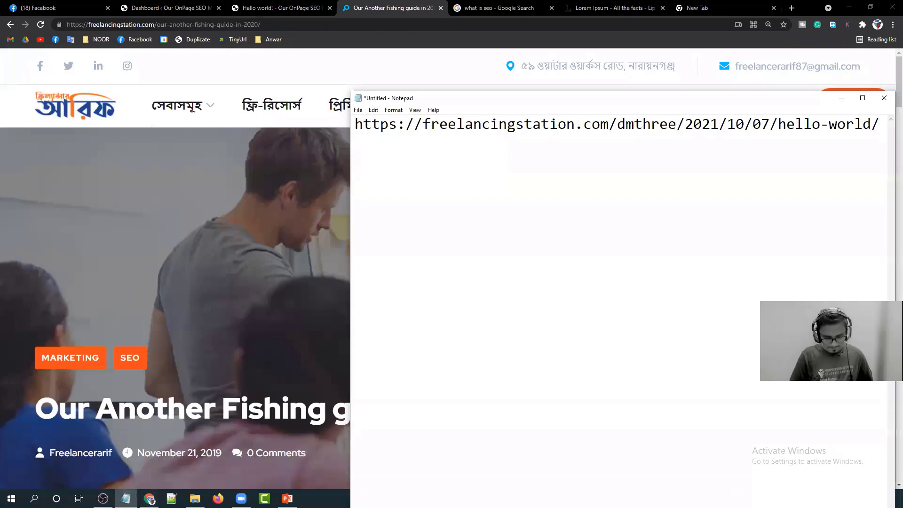
pyautogui.hotkey('ctrl', 'v')
# Highlight the first address, its 2021/10/07 date, and the whole second address to compare them.
pyautogui.moveTo(879, 125); pyautogui.dragTo(344, 114)
pyautogui.click(685, 196)
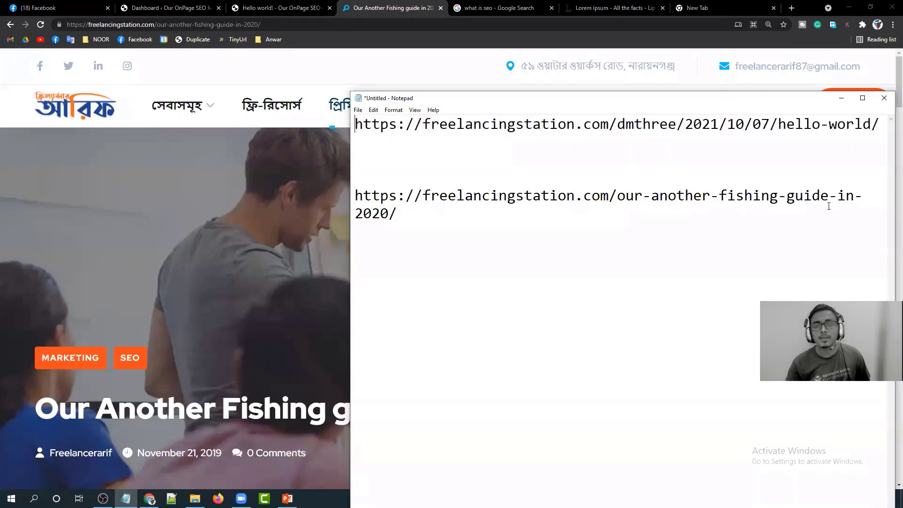
pyautogui.moveTo(770, 125); pyautogui.dragTo(691, 124)
pyautogui.click(692, 124)
pyautogui.click(392, 211)
pyautogui.moveTo(391, 210); pyautogui.dragTo(357, 195)
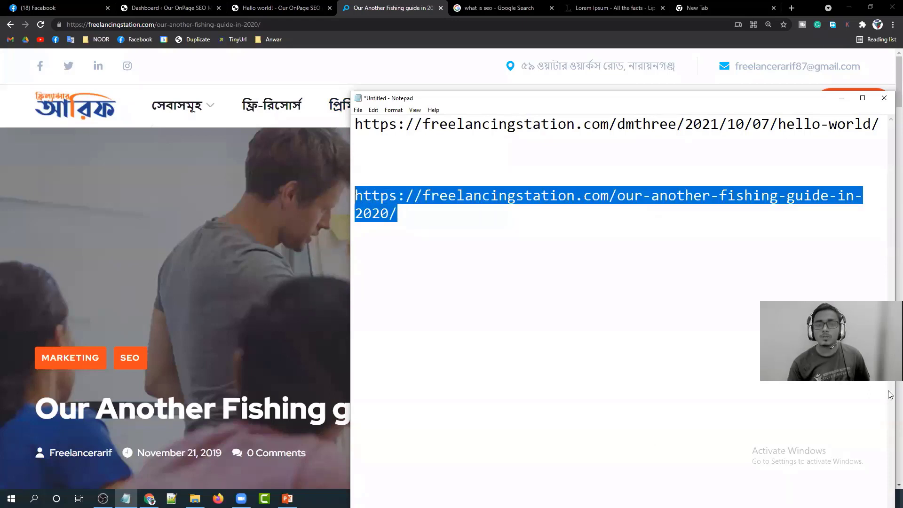
pyautogui.click(525, 196)
# Compare the fishing post's slug after .com with the date portion of the hello-world address.
pyautogui.click(609, 198)
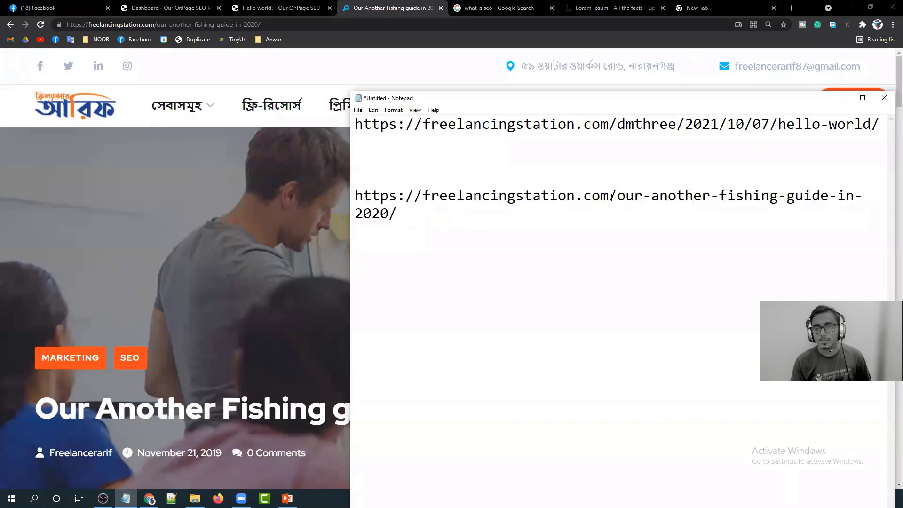
pyautogui.moveTo(610, 197); pyautogui.dragTo(713, 209)
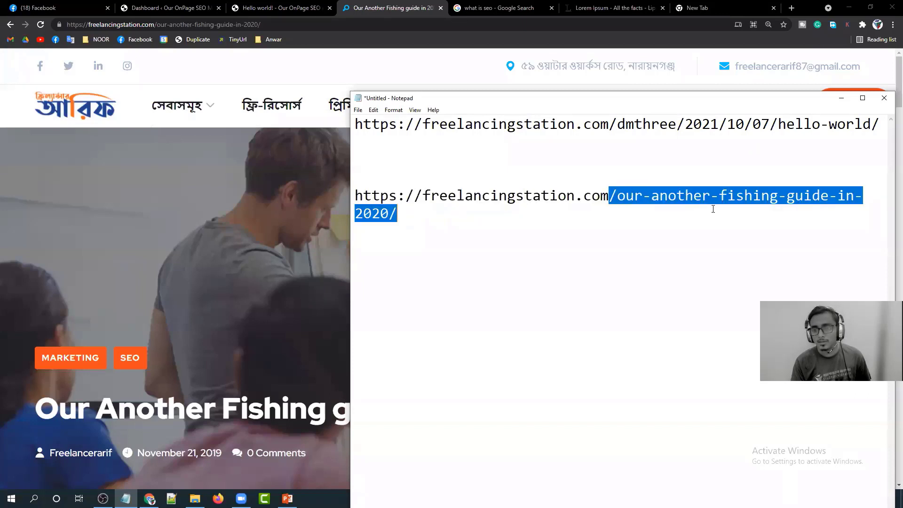
pyautogui.click(742, 208)
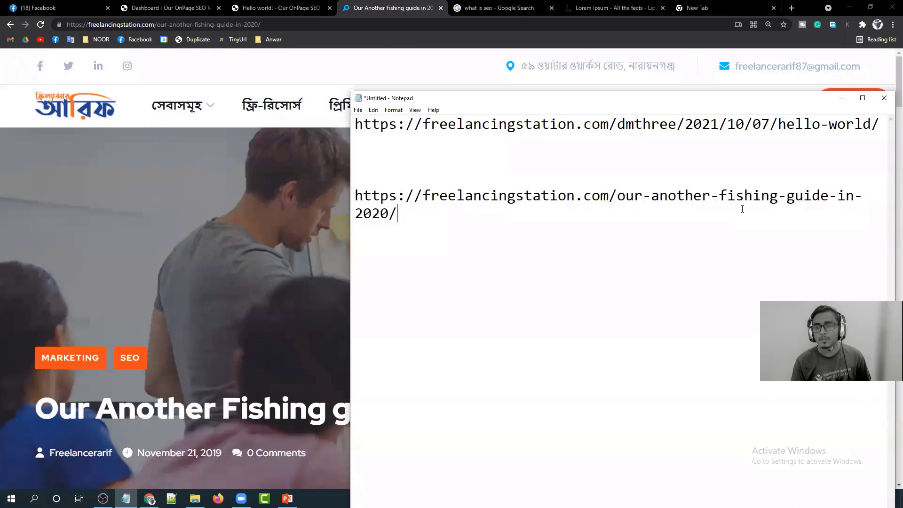
pyautogui.moveTo(685, 124); pyautogui.dragTo(771, 125)
pyautogui.click(540, 141)
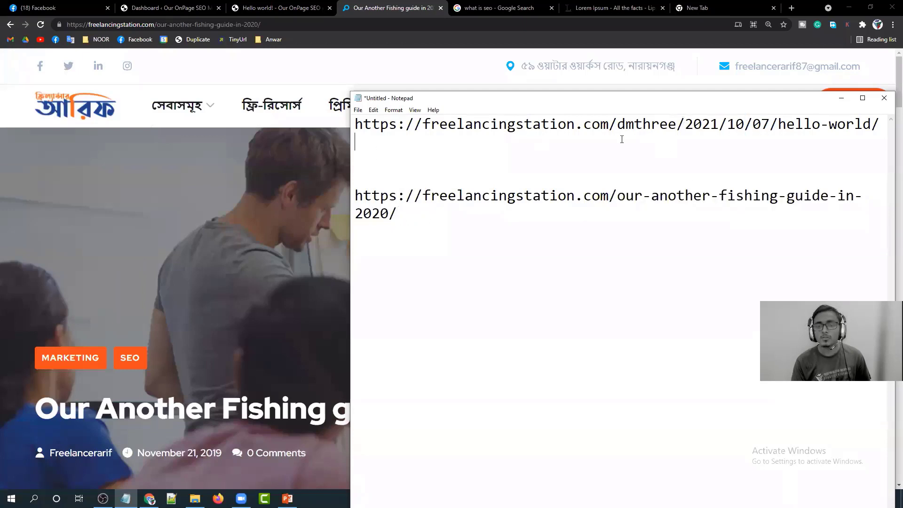
pyautogui.doubleClick(586, 131)
pyautogui.doubleClick(587, 131)
pyautogui.click(587, 132)
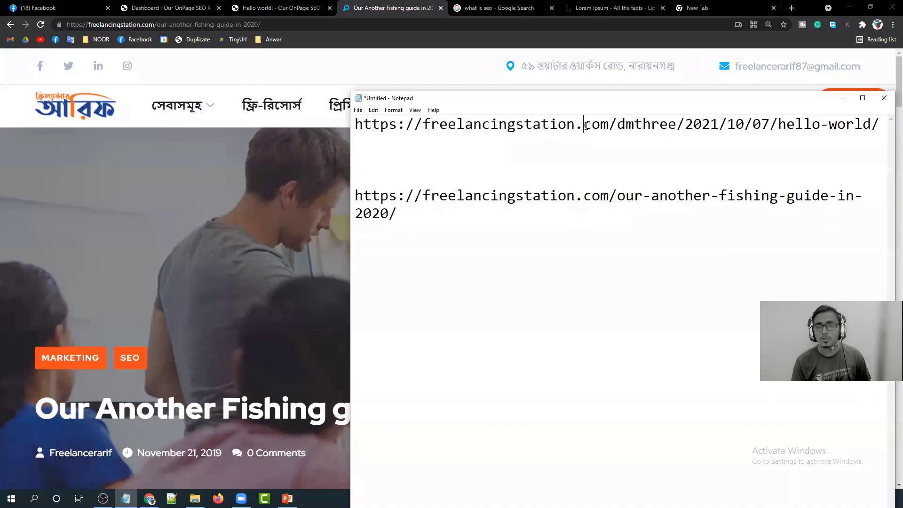
pyautogui.click(155, 7)
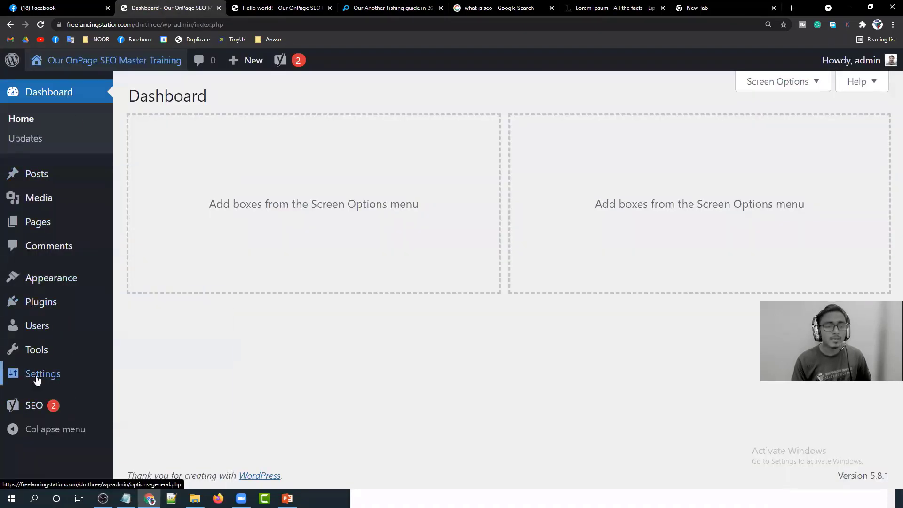
# Open Settings > General and review the Site Title and Tagline fields.
pyautogui.moveTo(42, 377)
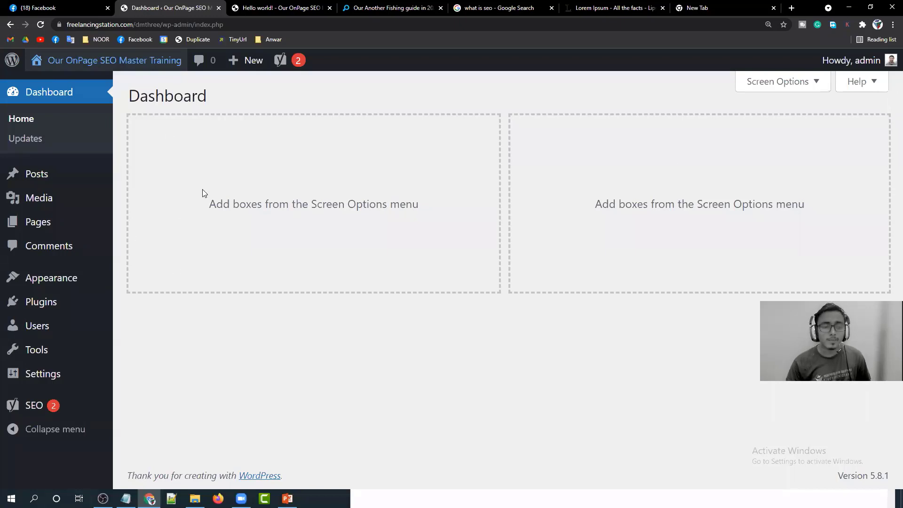
pyautogui.click(49, 374)
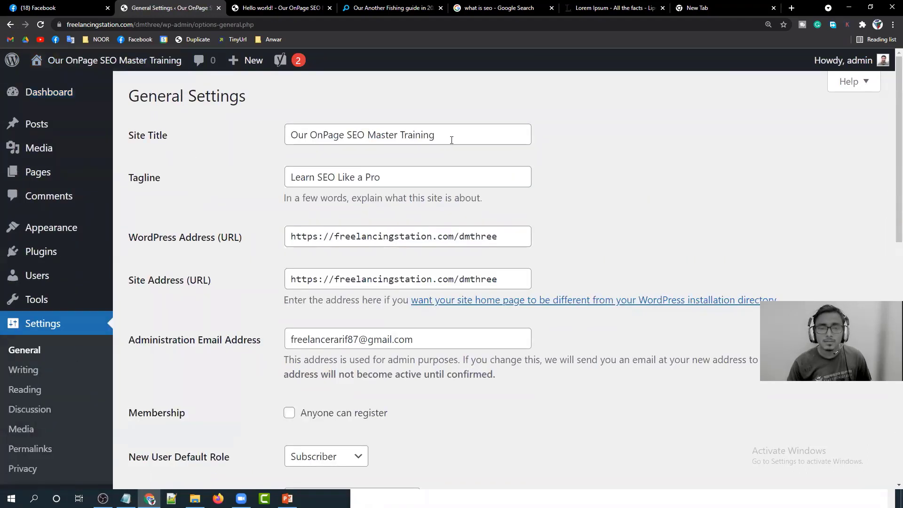
pyautogui.moveTo(452, 140); pyautogui.dragTo(278, 143)
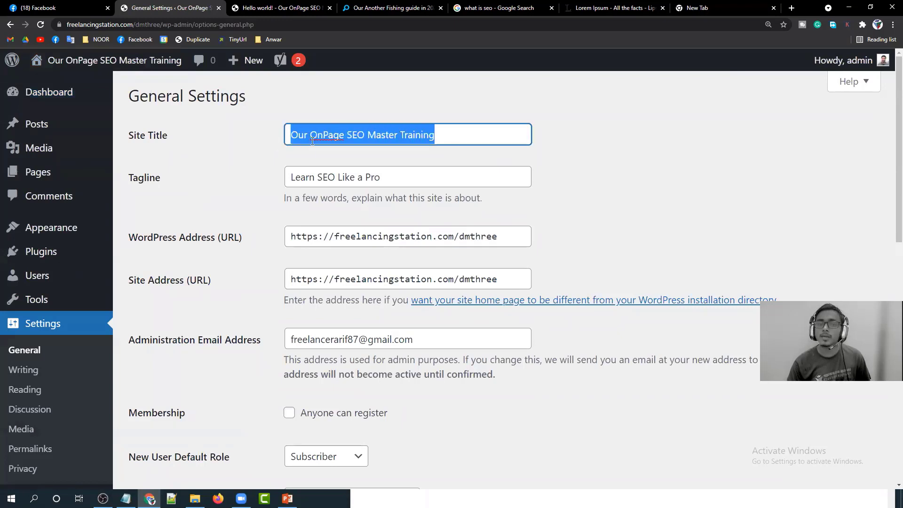
pyautogui.click(333, 141)
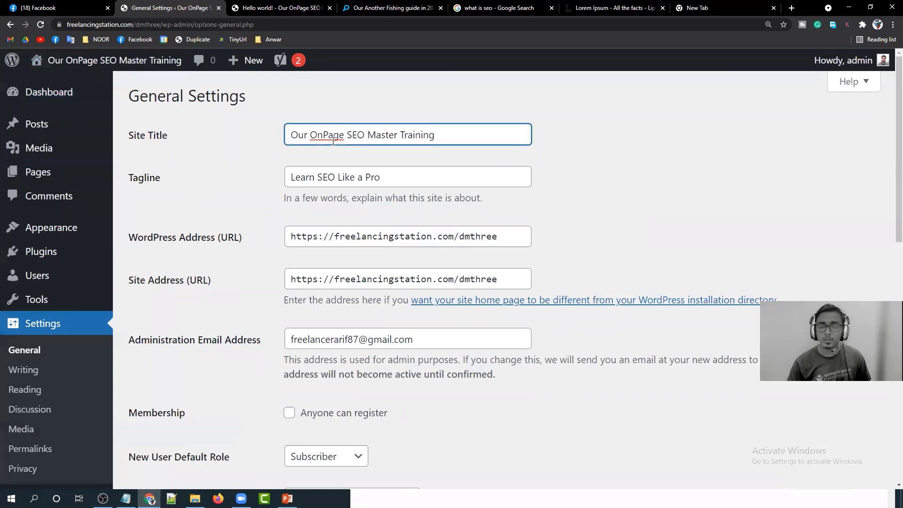
pyautogui.click(396, 172)
pyautogui.scroll(-5, 609, 202)
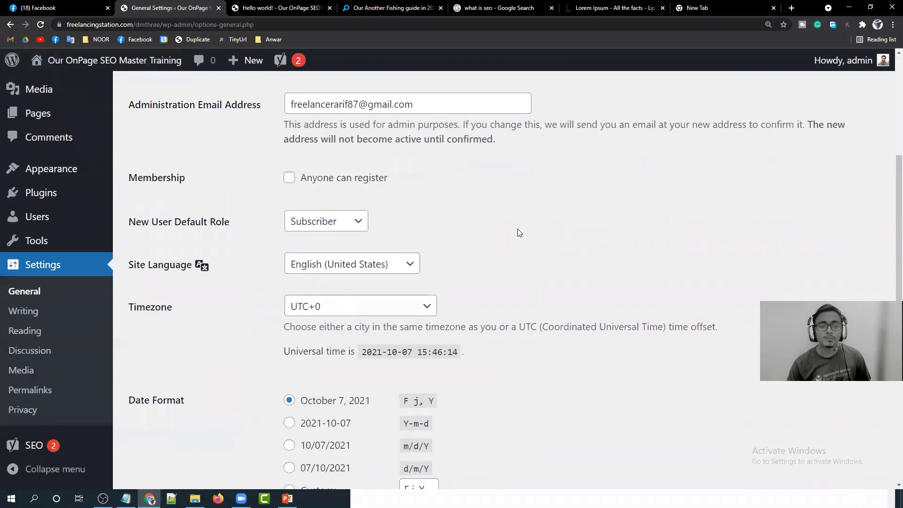
pyautogui.scroll(-1, 481, 231)
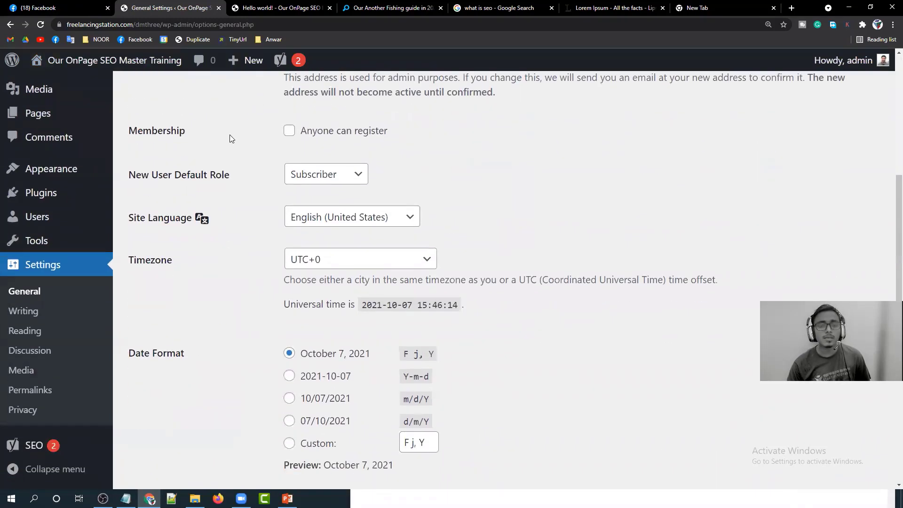
pyautogui.scroll(3, 254, 146)
pyautogui.scroll(-2, 266, 166)
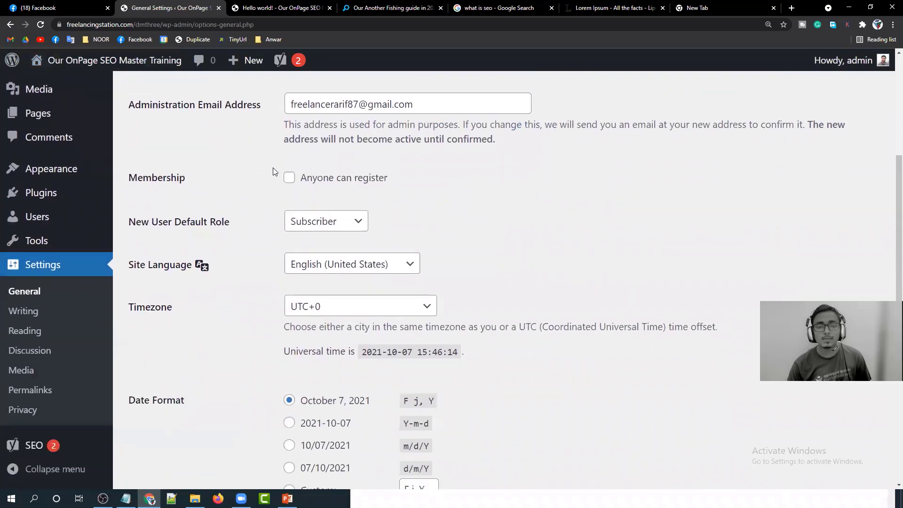
# Tick Anyone can register under Membership, keeping Subscriber as the new user default role.
pyautogui.moveTo(186, 179); pyautogui.dragTo(134, 180)
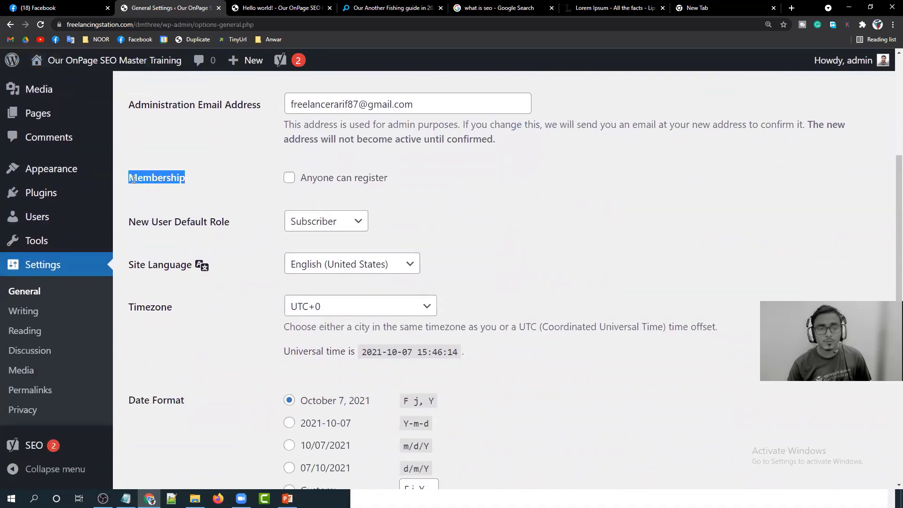
pyautogui.click(211, 172)
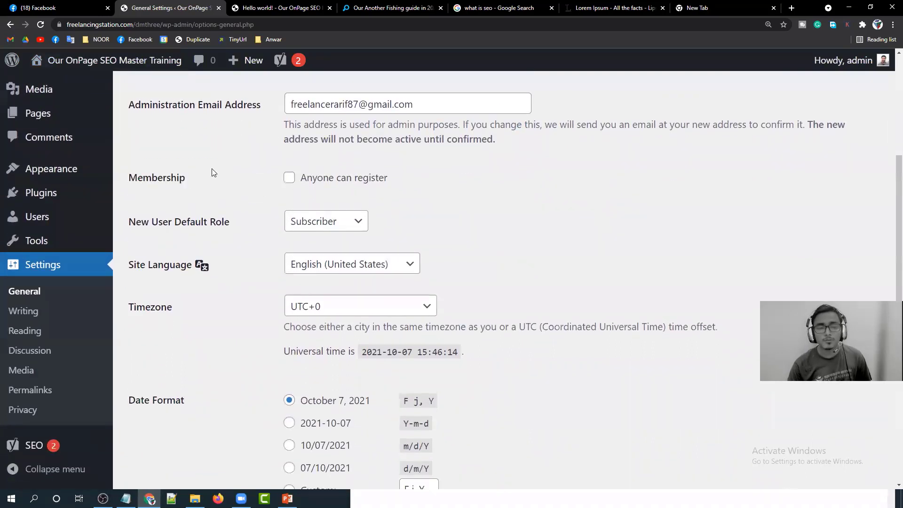
pyautogui.click(288, 182)
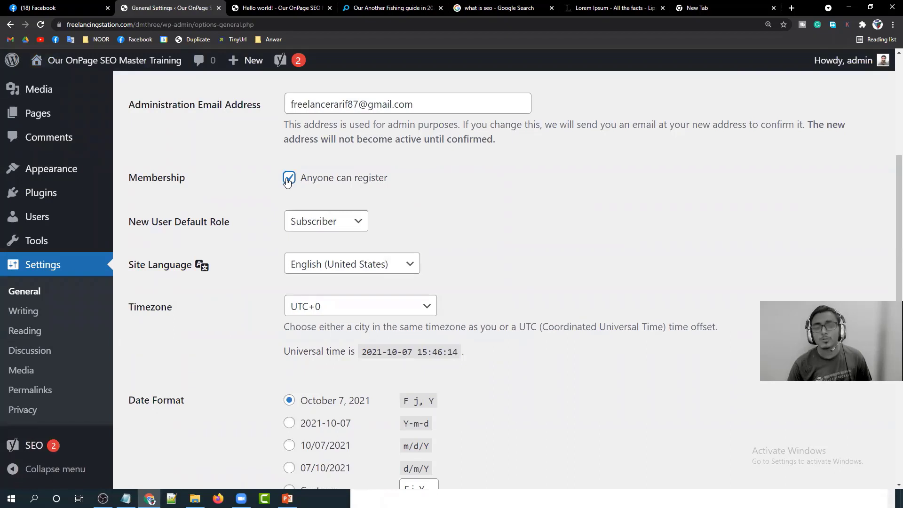
pyautogui.click(359, 223)
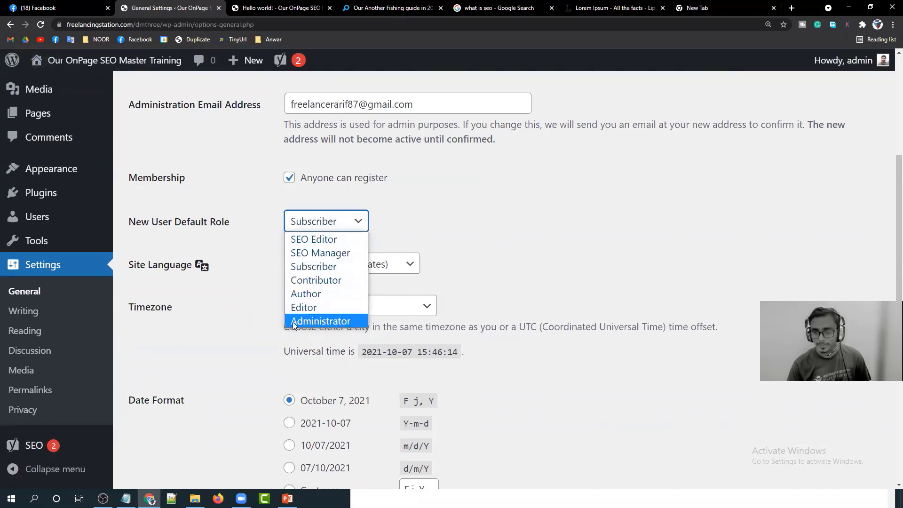
pyautogui.click(332, 265)
pyautogui.click(425, 222)
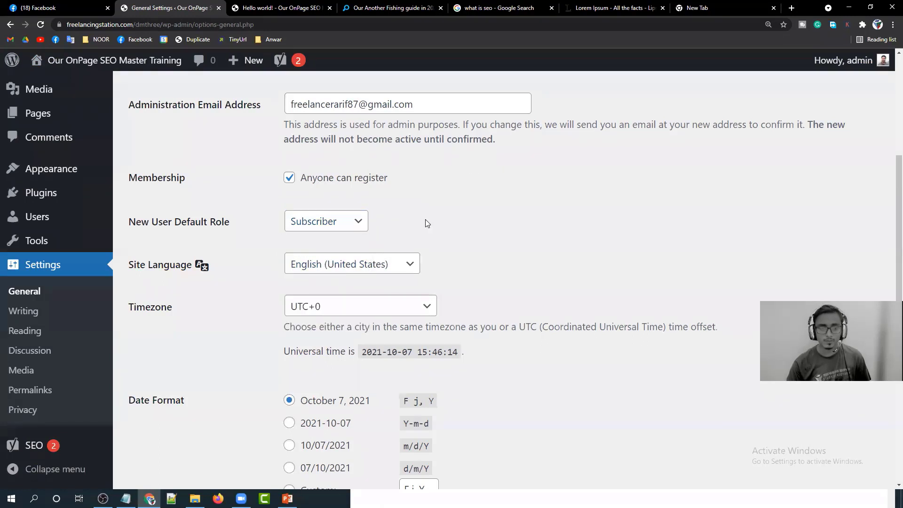
pyautogui.scroll(-2, 425, 219)
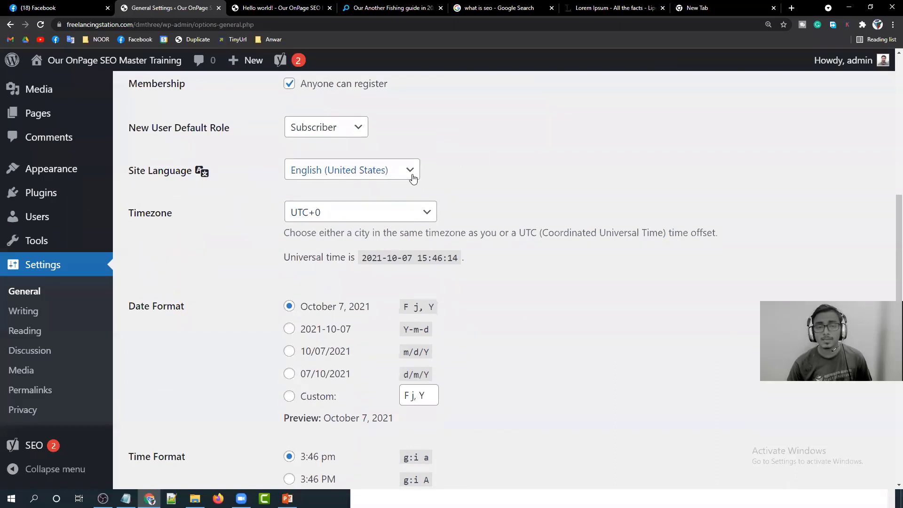
# Set the site timezone to Dhaka and the date format to day/month/year (d/m/Y).
pyautogui.click(368, 212)
pyautogui.write('dhaka')
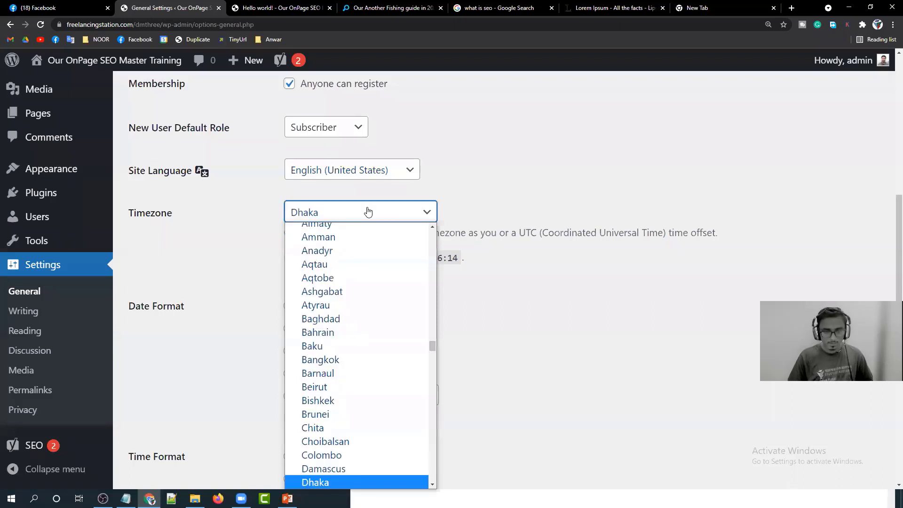
pyautogui.click(340, 481)
pyautogui.scroll(-2, 281, 258)
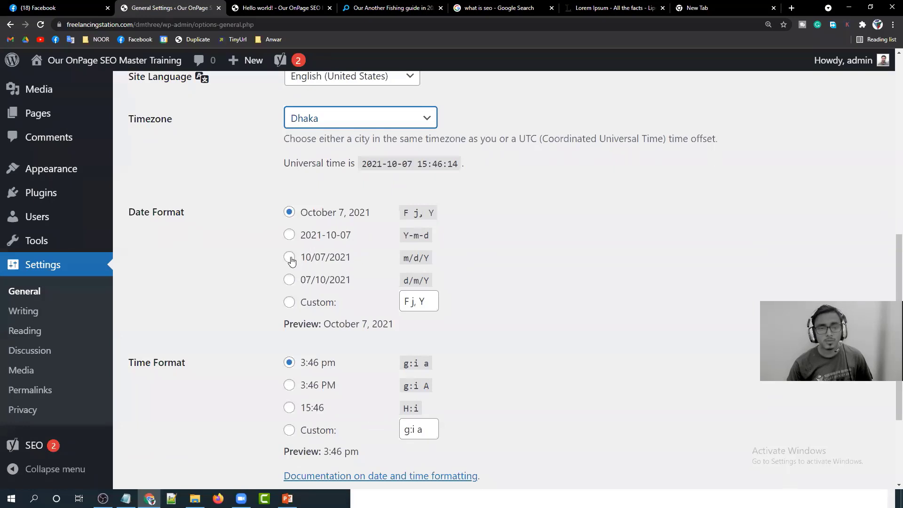
pyautogui.click(289, 279)
# Make the week start on Saturday and save the general settings.
pyautogui.scroll(-2, 289, 280)
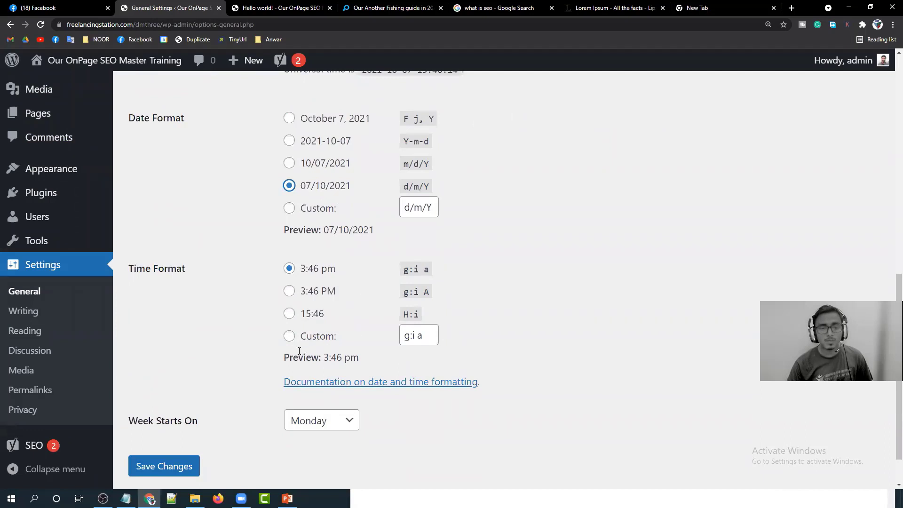
pyautogui.scroll(-1, 278, 270)
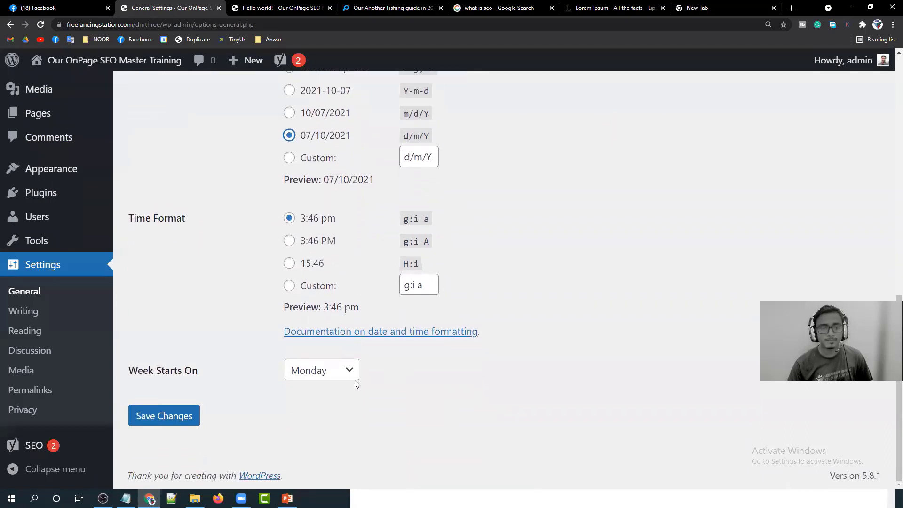
pyautogui.click(331, 376)
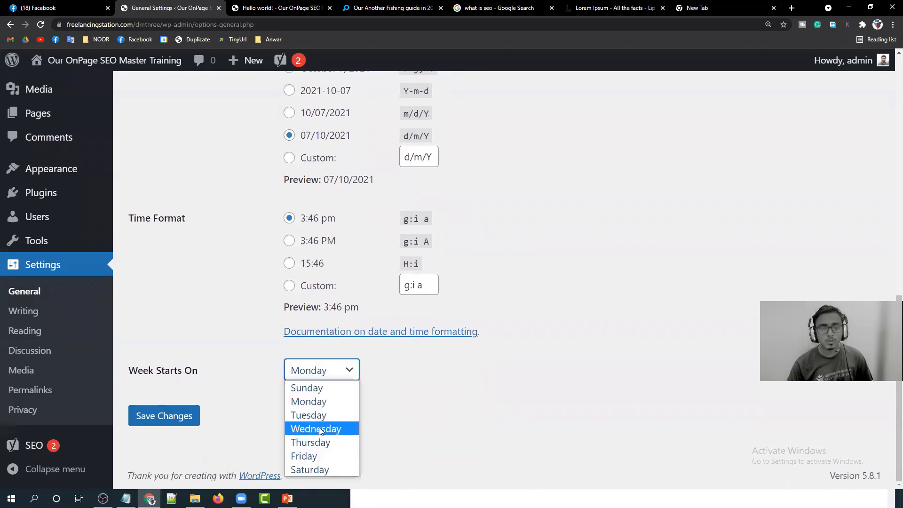
pyautogui.click(322, 471)
pyautogui.click(188, 418)
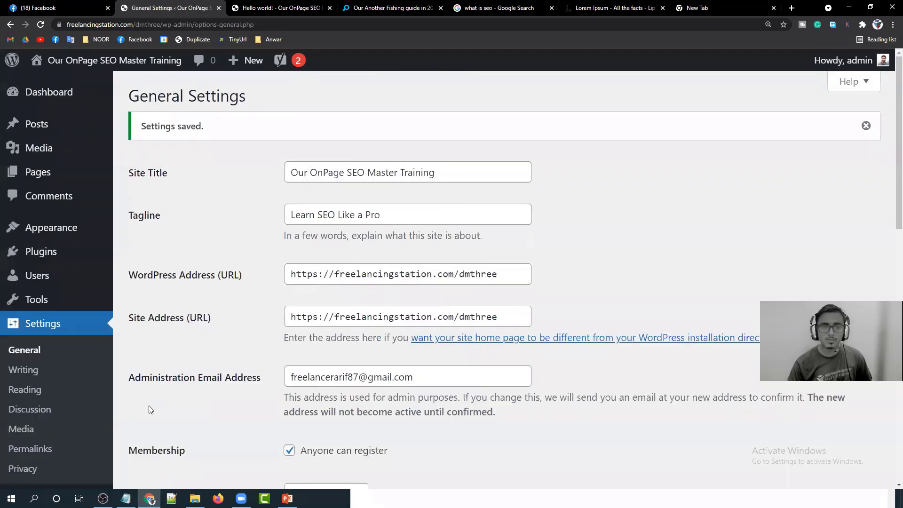
pyautogui.scroll(-3, 39, 341)
pyautogui.scroll(-1, 10, 299)
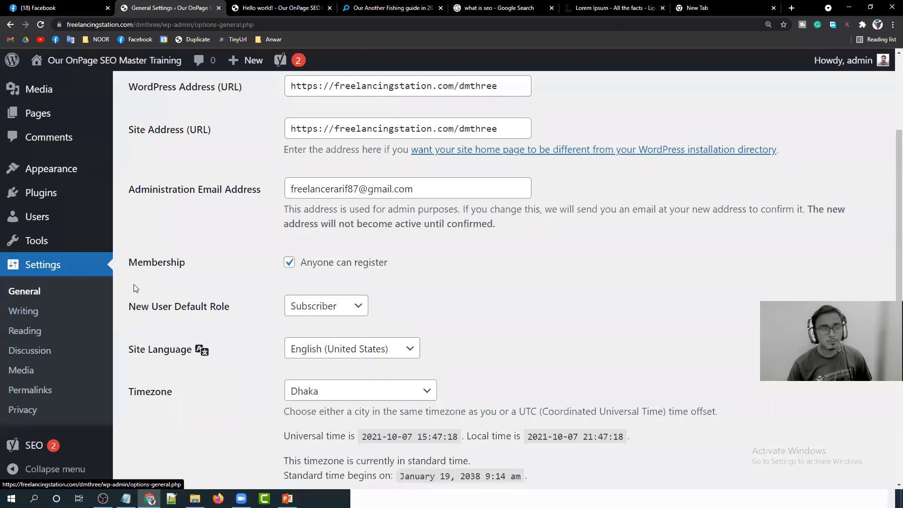
# Reload the General settings page and go to the Writing settings.
pyautogui.click(4, 292)
pyautogui.scroll(-3, 4, 293)
pyautogui.click(18, 311)
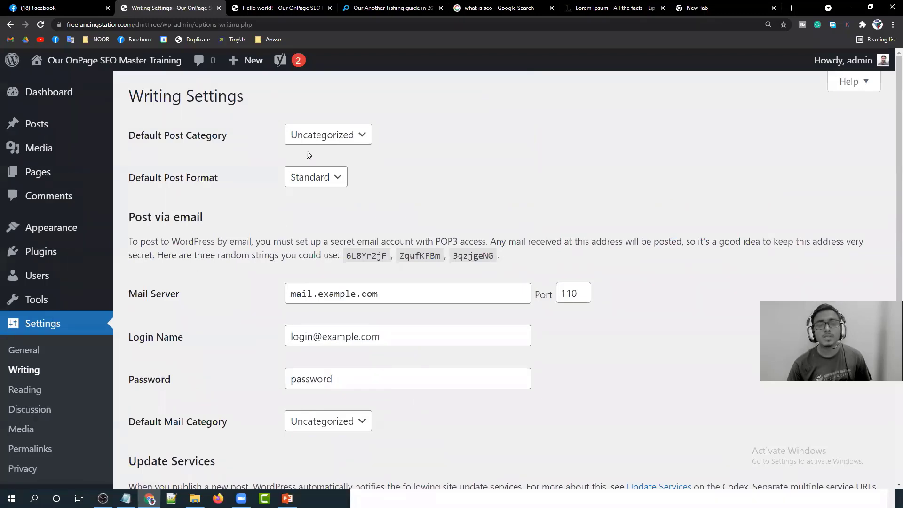
# Open Settings > Reading and look at the Your homepage displays option.
pyautogui.scroll(-4, 373, 230)
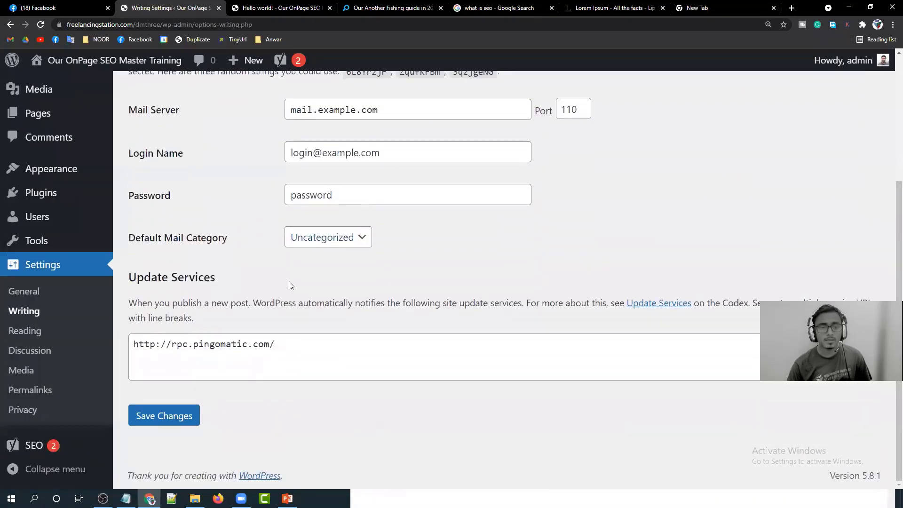
pyautogui.click(35, 333)
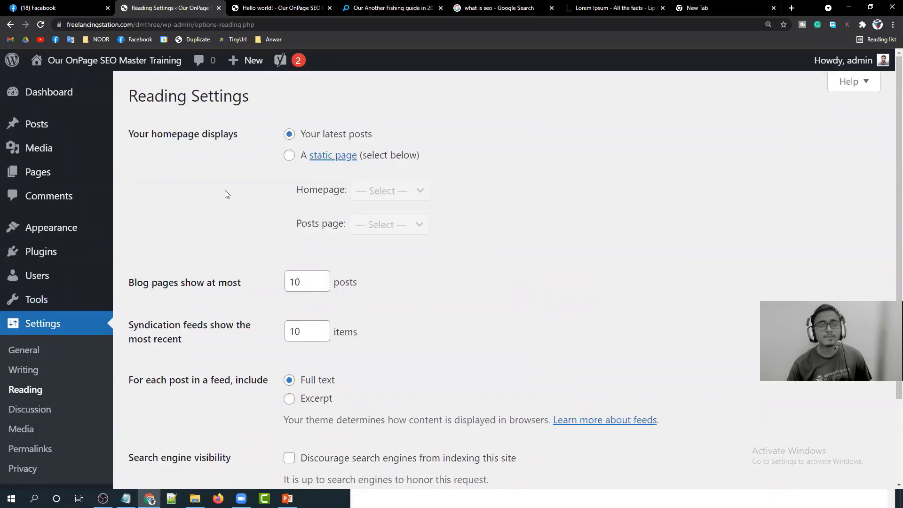
pyautogui.moveTo(131, 136); pyautogui.dragTo(242, 136)
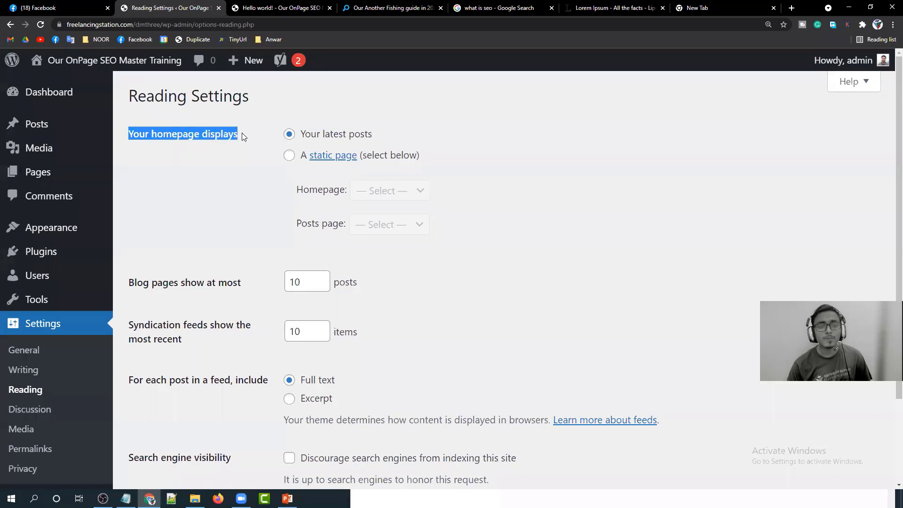
pyautogui.click(242, 134)
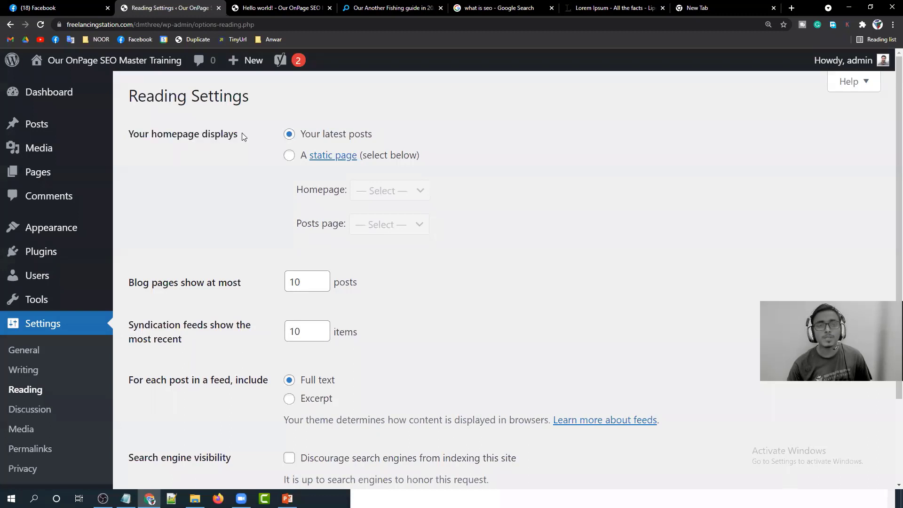
# Trim the post URL to the site root to view the homepage listing Hello world!, then return to Reading.
pyautogui.click(242, 6)
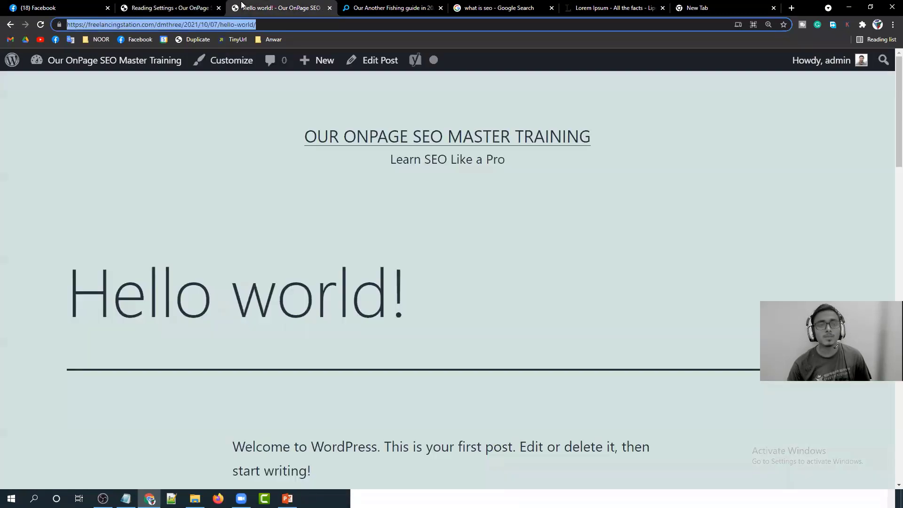
pyautogui.click(200, 136)
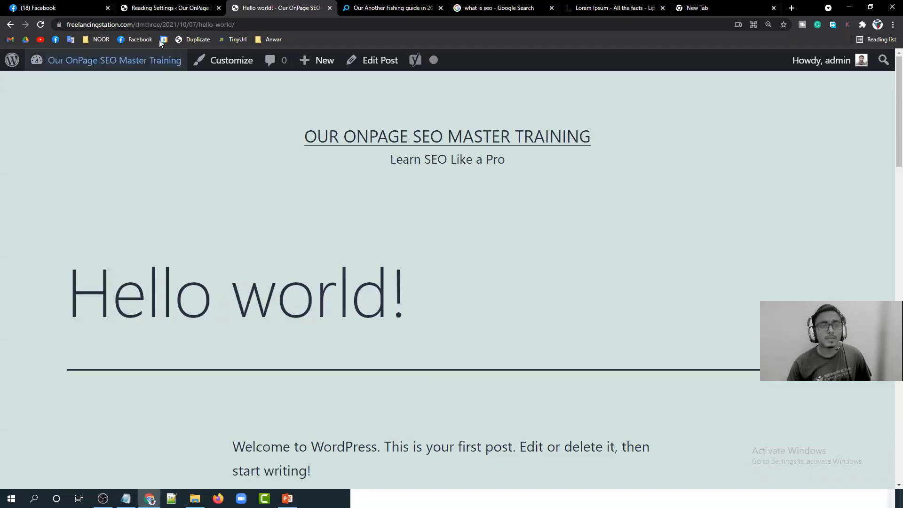
pyautogui.moveTo(158, 25); pyautogui.dragTo(274, 20)
pyautogui.press('BackSpace')
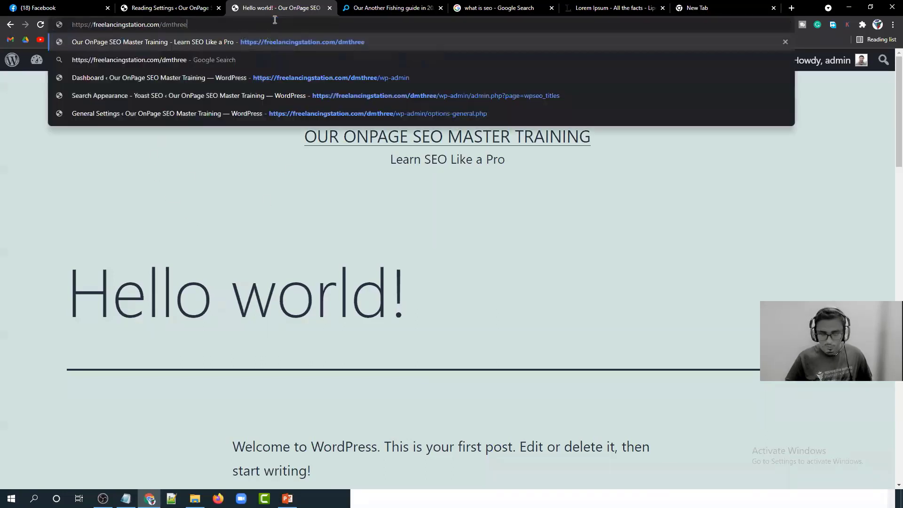
pyautogui.press('Return')
pyautogui.scroll(-2, 283, 224)
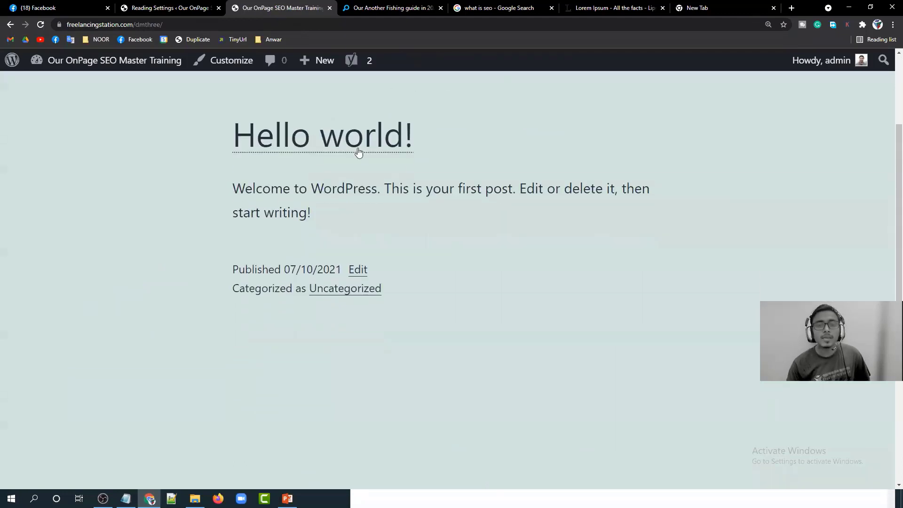
pyautogui.scroll(3, 303, 256)
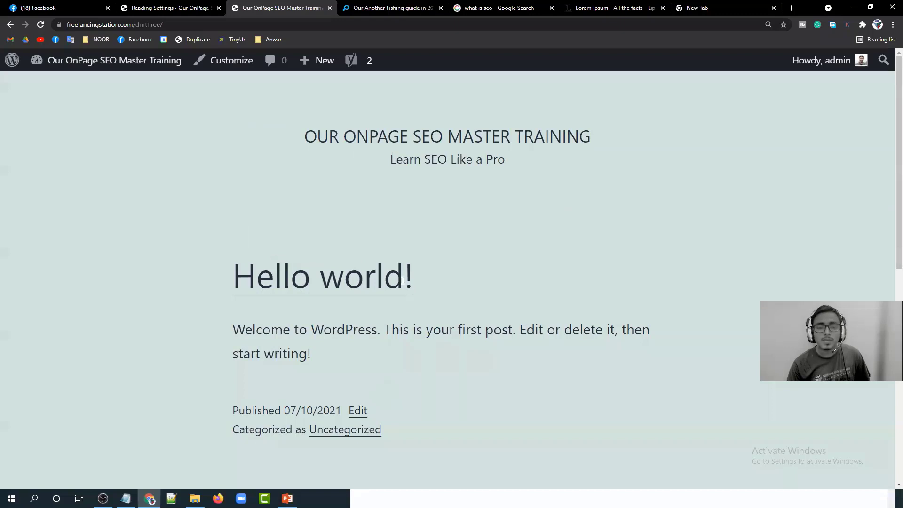
pyautogui.moveTo(420, 281); pyautogui.dragTo(231, 280)
pyautogui.click(231, 281)
pyautogui.click(151, 8)
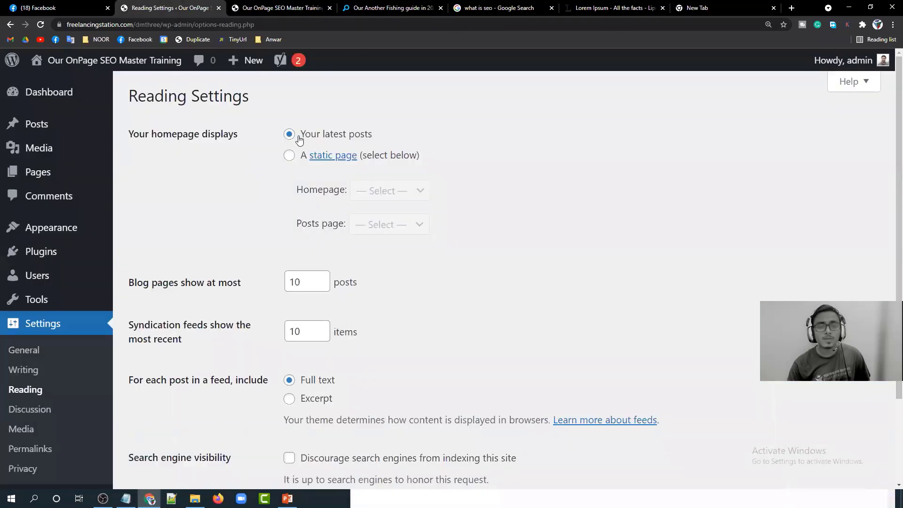
pyautogui.moveTo(300, 139); pyautogui.dragTo(377, 139)
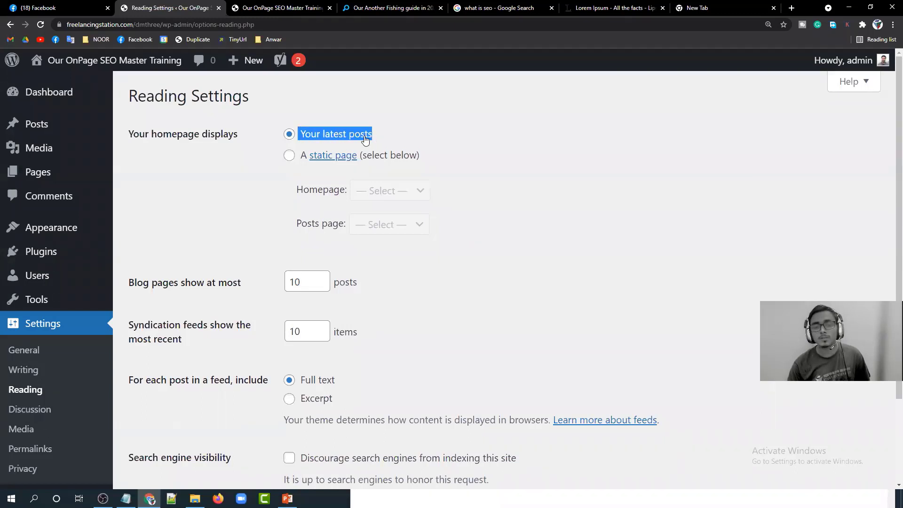
# Set the homepage to a static page, Sample Page, and save the Reading settings.
pyautogui.click(263, 176)
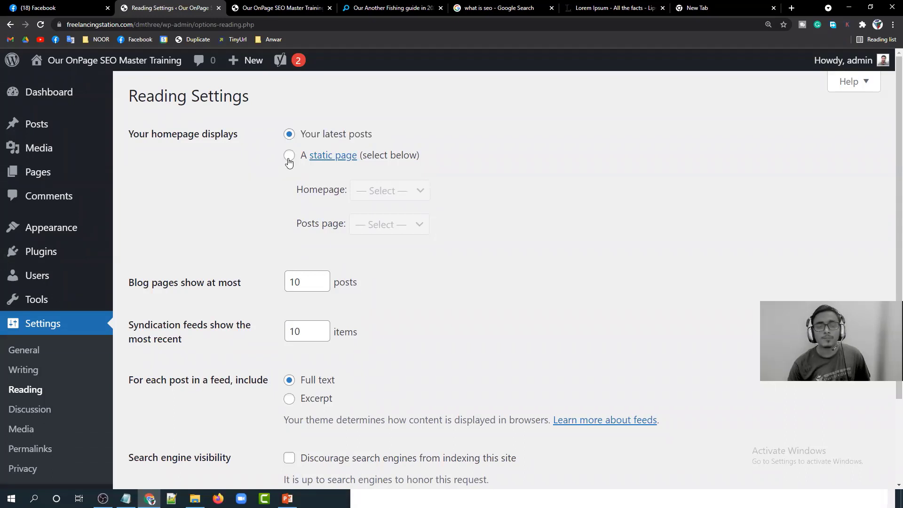
pyautogui.click(289, 158)
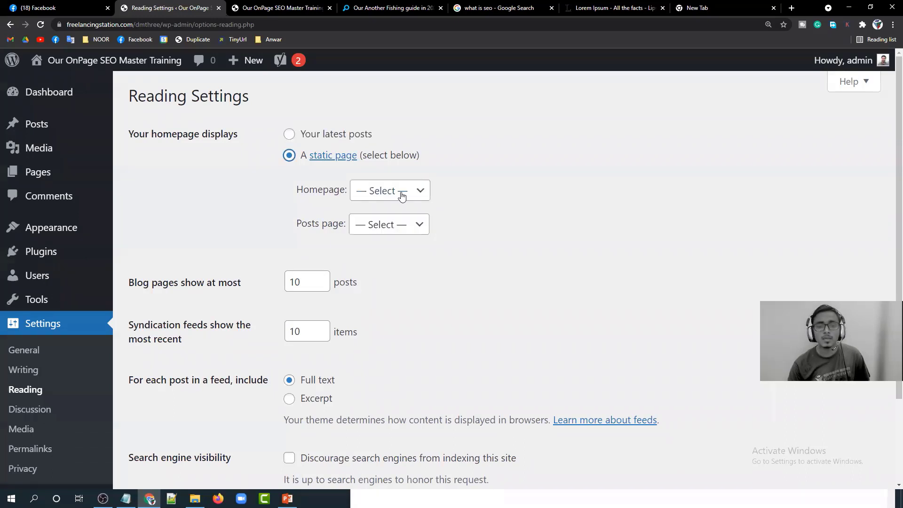
pyautogui.click(402, 195)
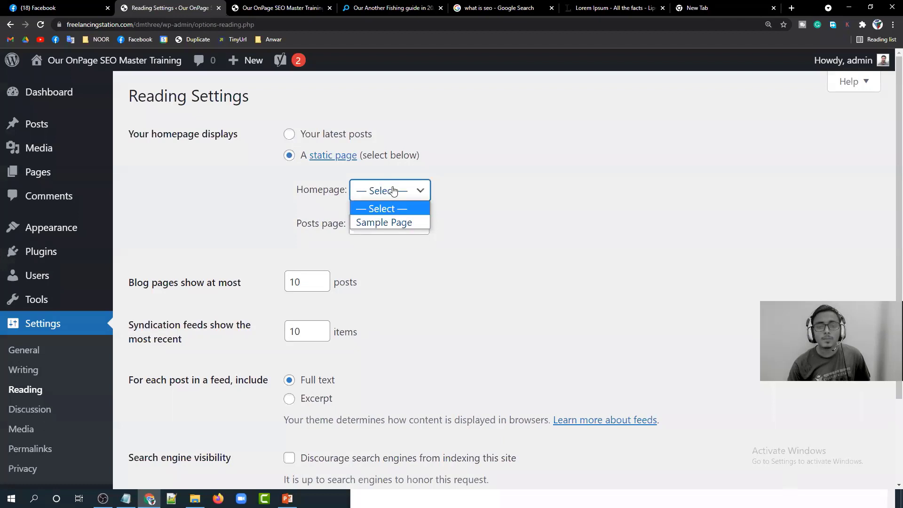
pyautogui.click(402, 223)
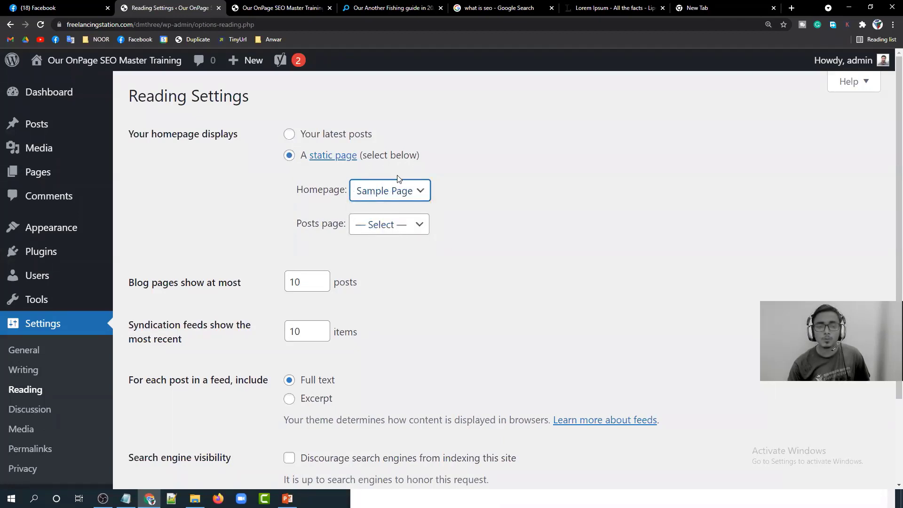
pyautogui.scroll(-1, 325, 226)
pyautogui.scroll(-1, 326, 226)
pyautogui.click(157, 418)
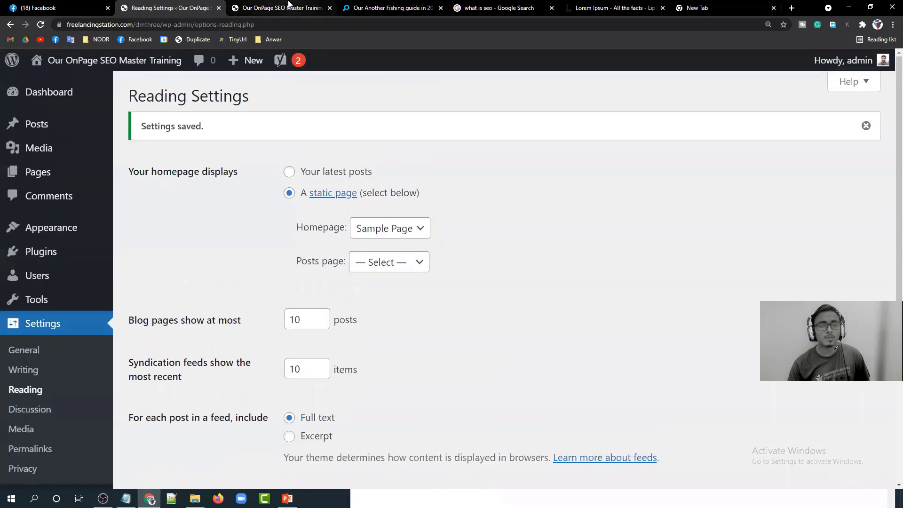
# Reload the site homepage to confirm it now shows the Sample Page content.
pyautogui.click(283, 6)
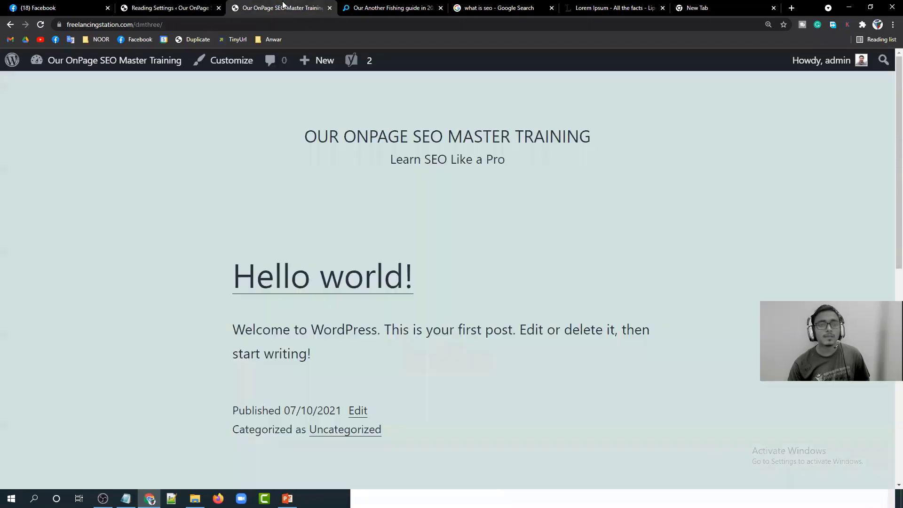
pyautogui.click(172, 25)
pyautogui.press('Return')
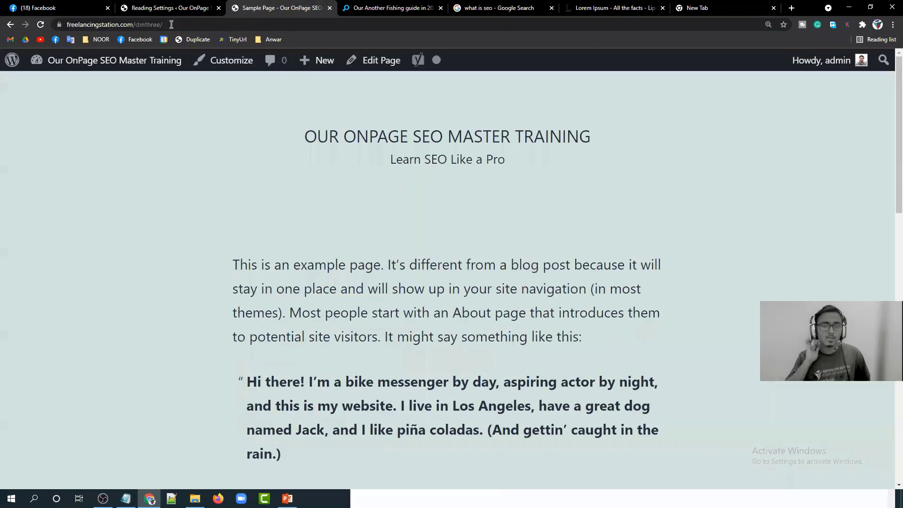
pyautogui.scroll(-10, 431, 261)
pyautogui.scroll(10, 430, 261)
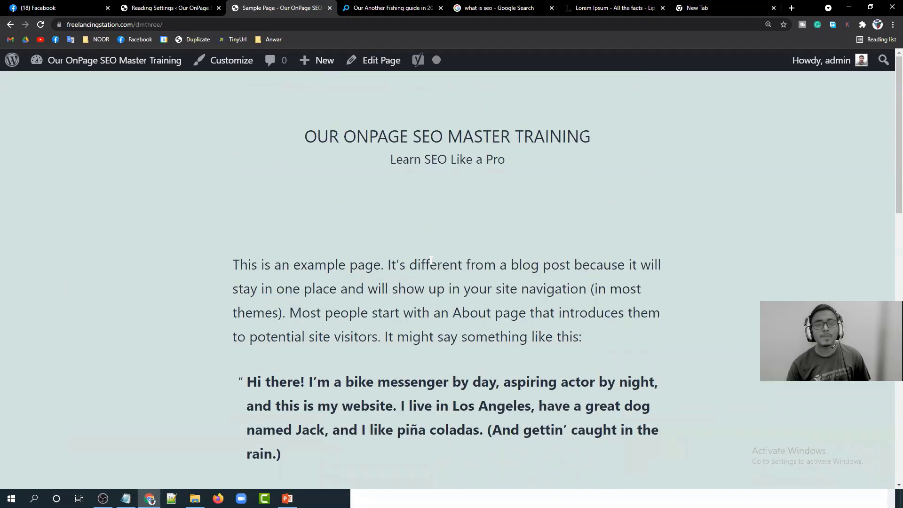
pyautogui.moveTo(306, 136); pyautogui.dragTo(473, 342)
pyautogui.click(473, 342)
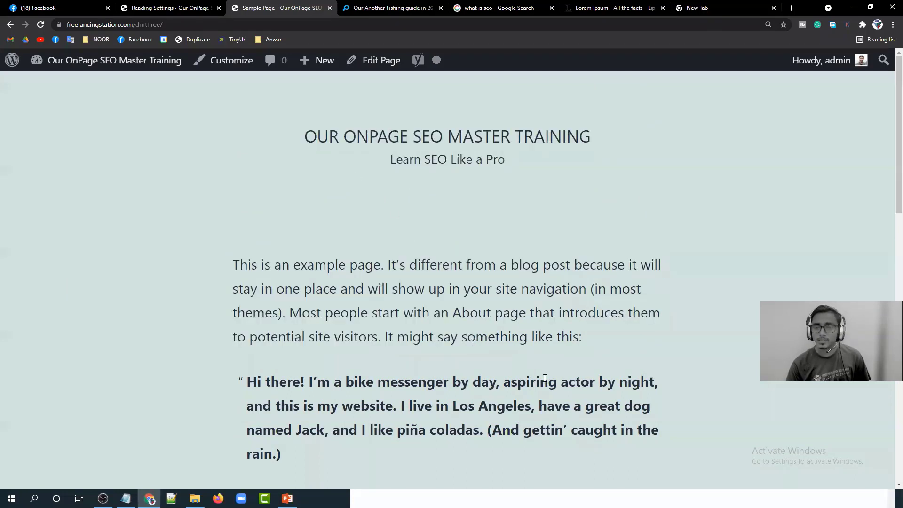
pyautogui.click(181, 6)
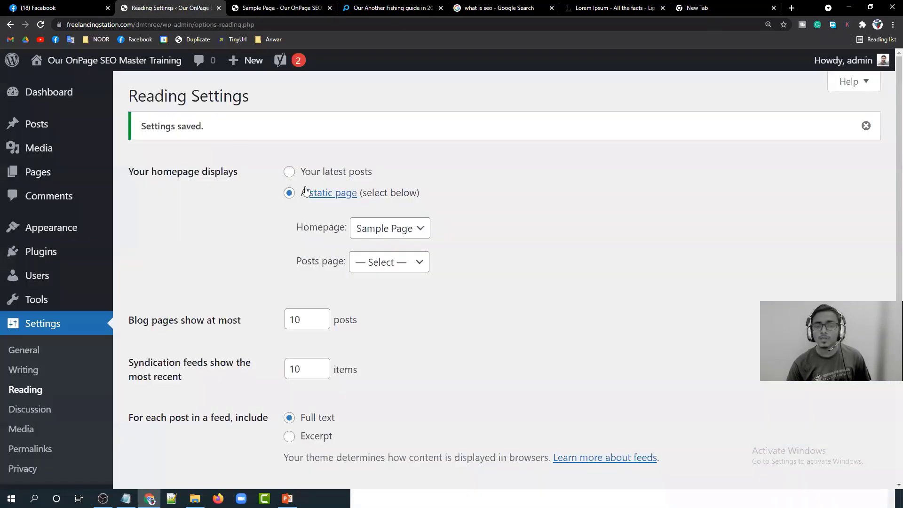
# Set the homepage back to Your latest posts and check the posts-per-page value of 10.
pyautogui.click(289, 171)
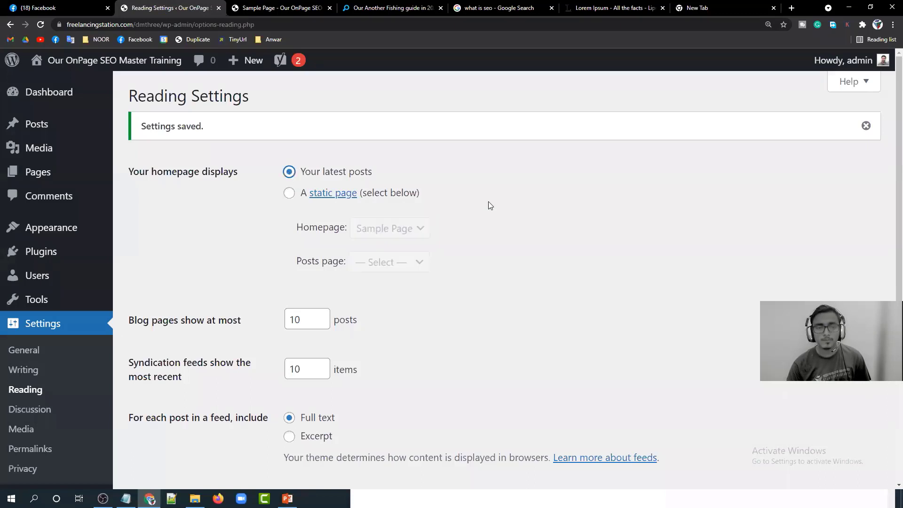
pyautogui.scroll(-2, 473, 205)
pyautogui.scroll(-1, 473, 205)
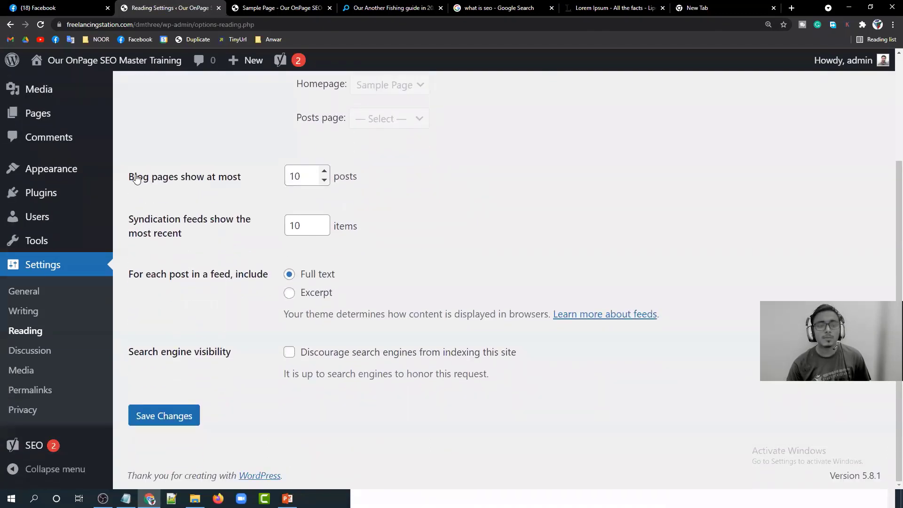
pyautogui.doubleClick(308, 175)
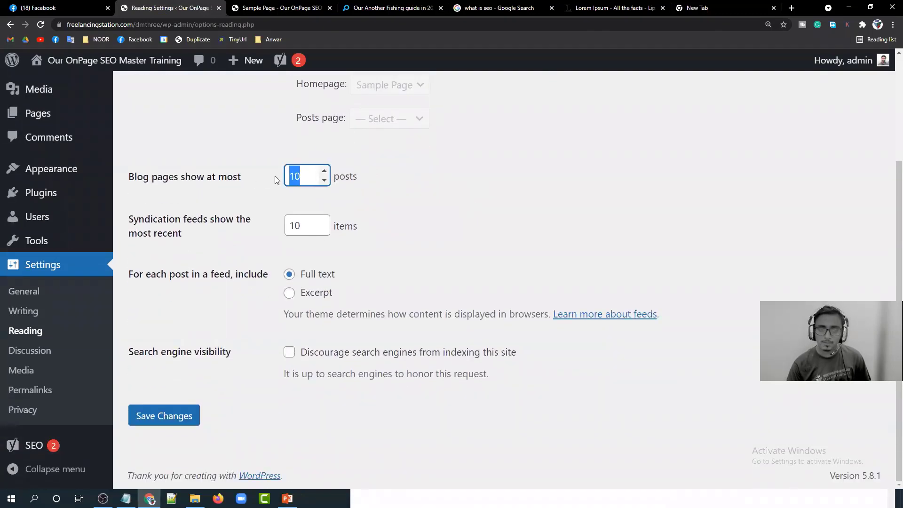
pyautogui.click(356, 244)
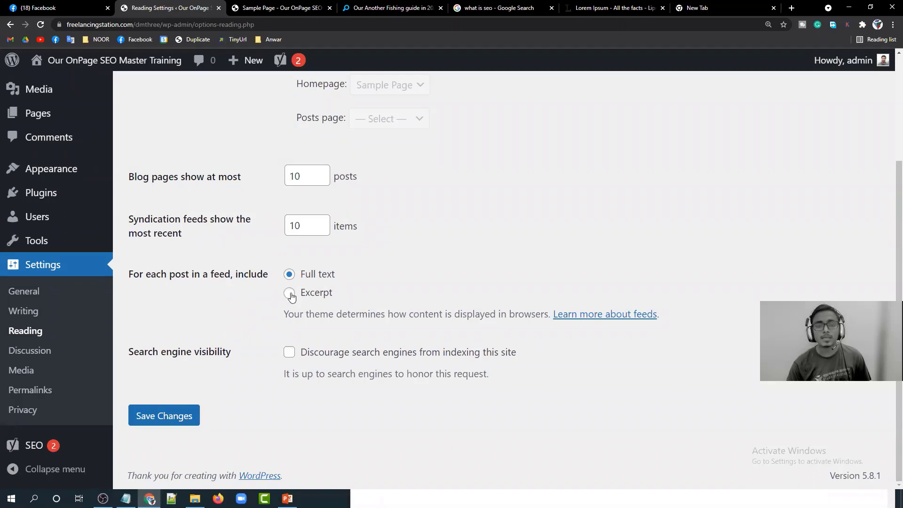
# On the fishing blog, inspect the post excerpt on the blog listing and open Our Another Fishing guide in 2020.
pyautogui.click(388, 8)
pyautogui.moveTo(526, 98)
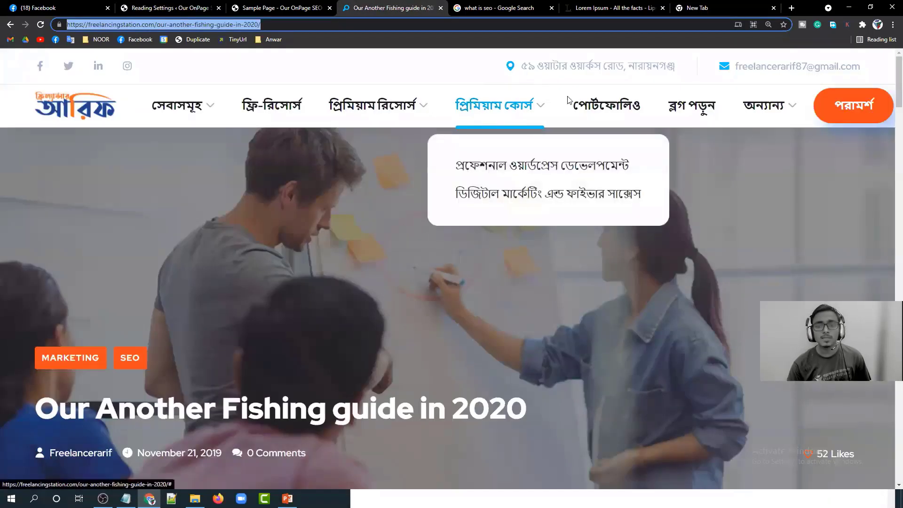
pyautogui.click(691, 105)
pyautogui.scroll(-6, 423, 240)
pyautogui.scroll(-3, 374, 329)
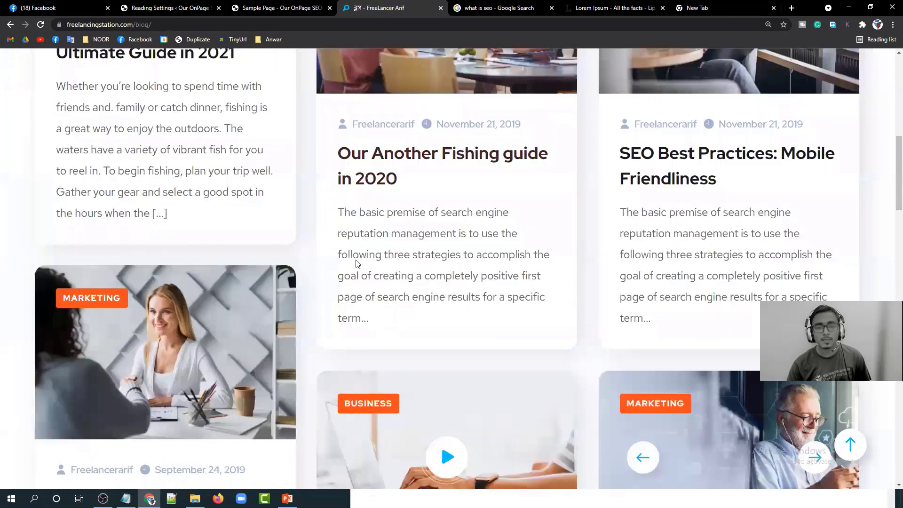
pyautogui.moveTo(369, 319)
pyautogui.mouseDown()
pyautogui.moveTo(339, 276)
pyautogui.moveTo(341, 212)
pyautogui.moveTo(360, 317)
pyautogui.mouseUp()
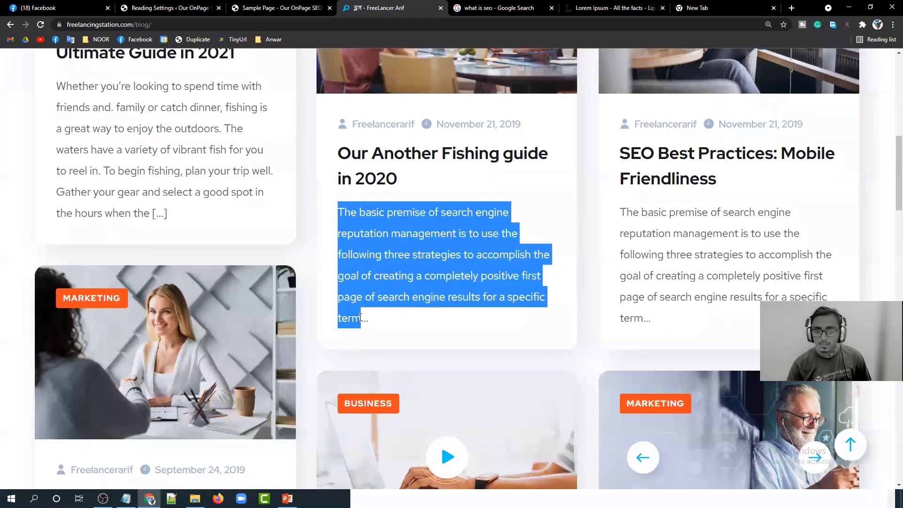
pyautogui.click(360, 317)
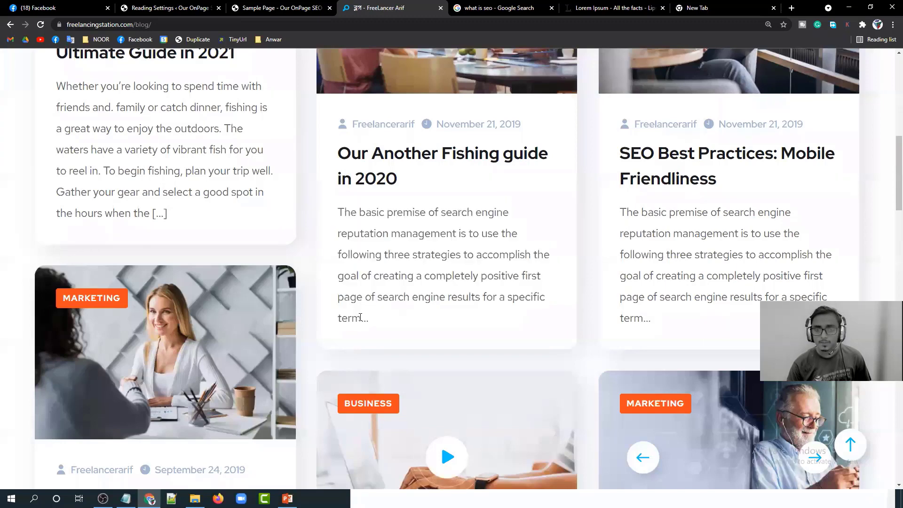
pyautogui.click(398, 159)
pyautogui.click(285, 7)
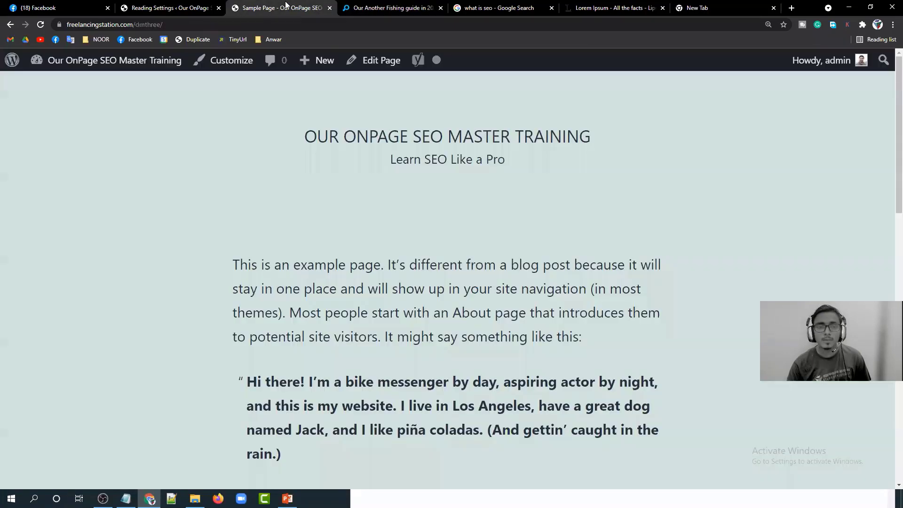
# Switch the feed setting to Excerpt and then back to Full text.
pyautogui.click(181, 10)
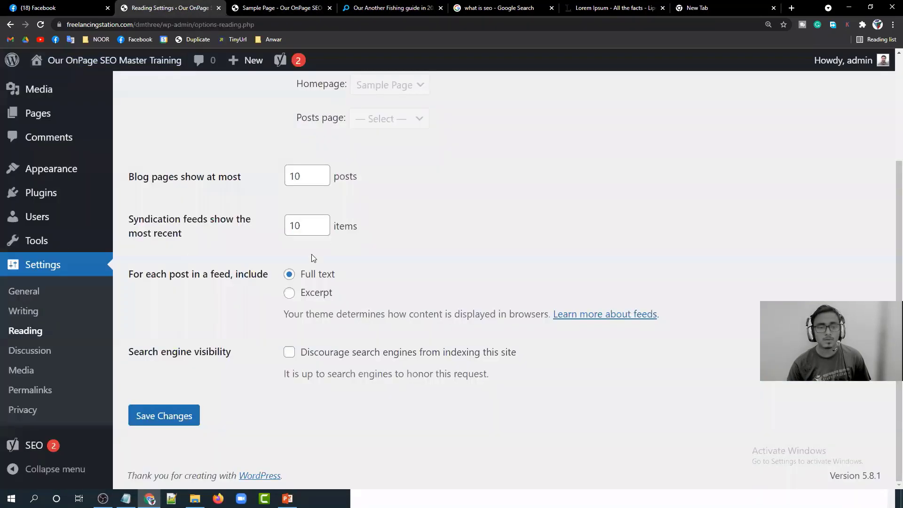
pyautogui.click(288, 294)
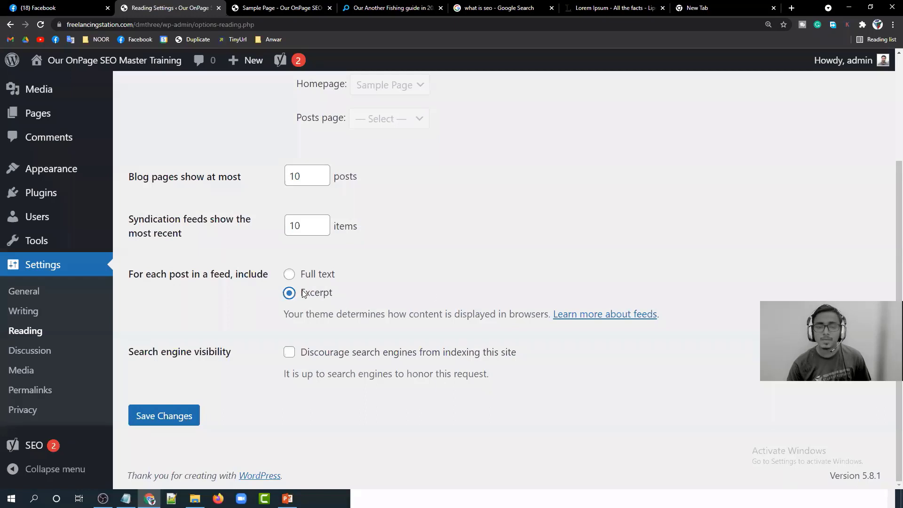
pyautogui.click(289, 274)
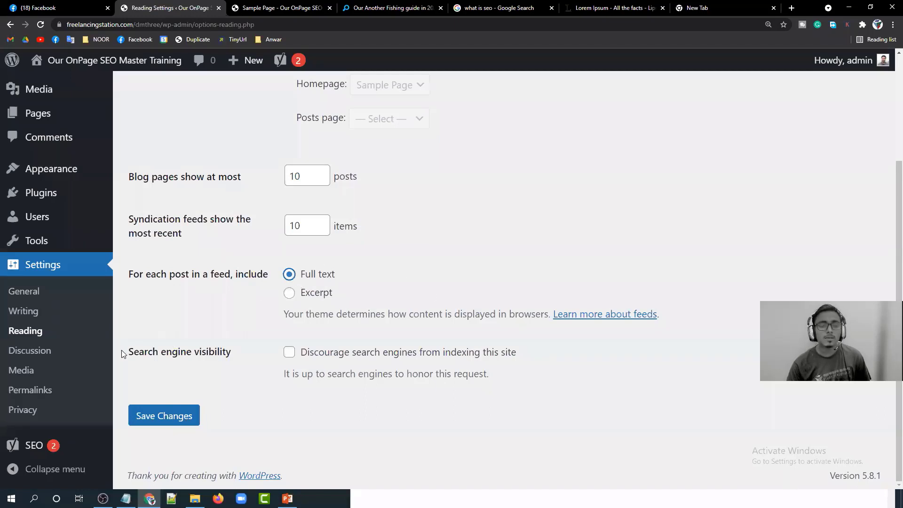
pyautogui.moveTo(131, 354); pyautogui.dragTo(162, 352)
pyautogui.click(162, 353)
# Leave Discourage search engines unticked after toggling it, and save the Reading settings.
pyautogui.moveTo(231, 356); pyautogui.dragTo(115, 356)
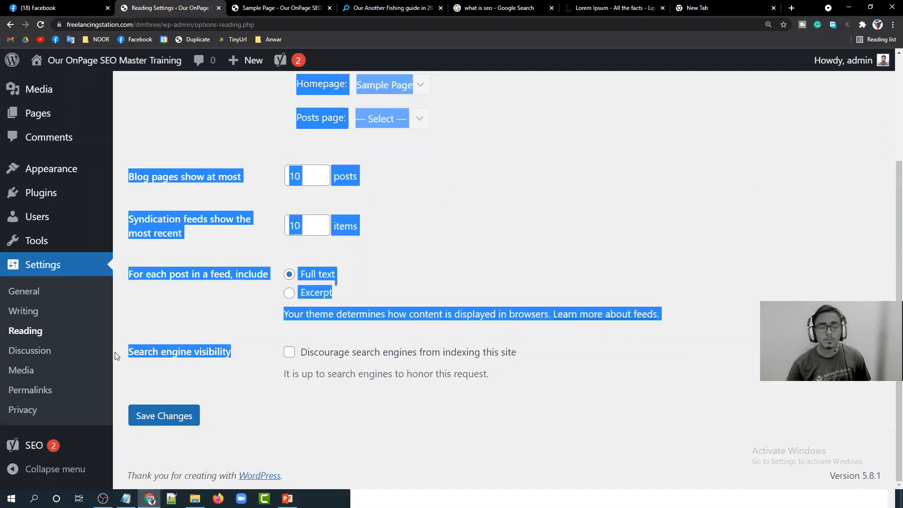
pyautogui.click(154, 350)
pyautogui.click(289, 352)
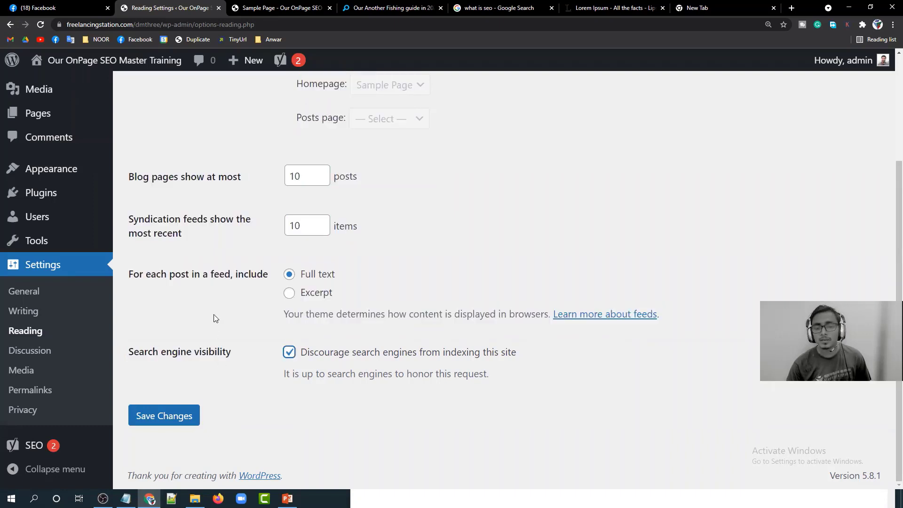
pyautogui.click(240, 352)
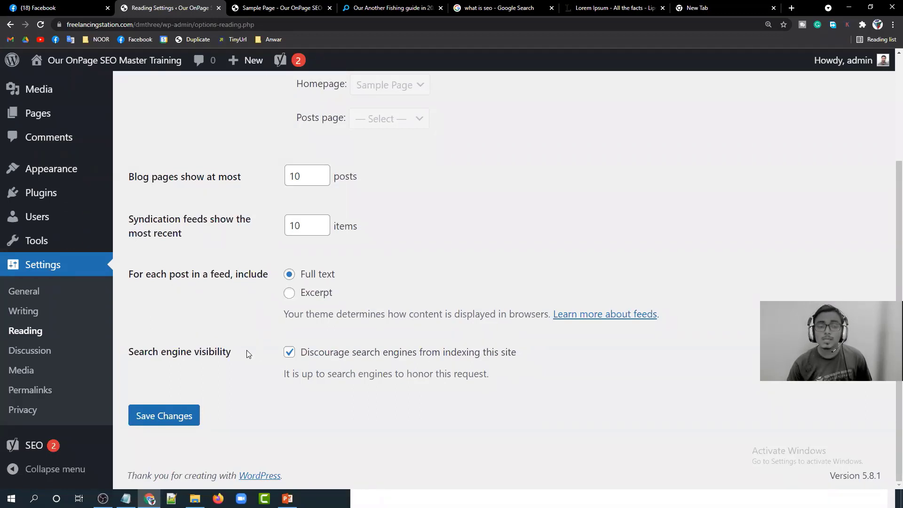
pyautogui.click(289, 352)
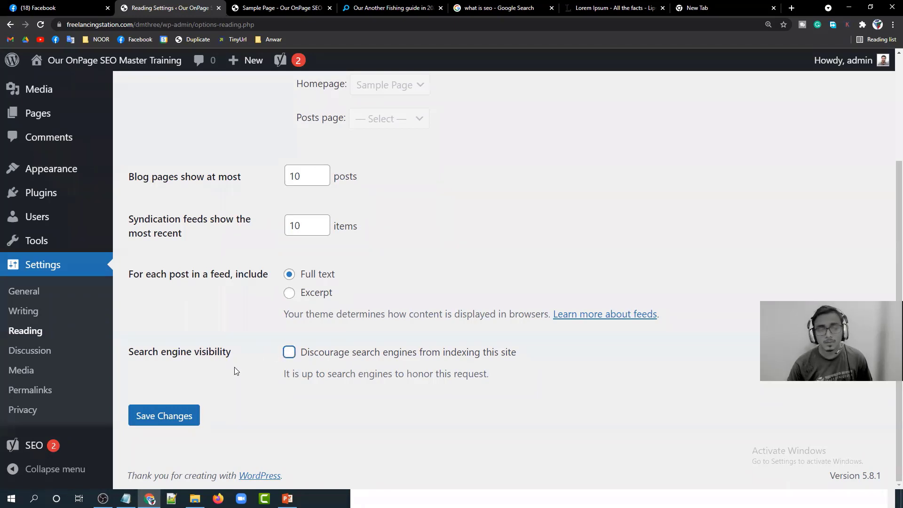
pyautogui.click(165, 415)
pyautogui.scroll(-3, 198, 358)
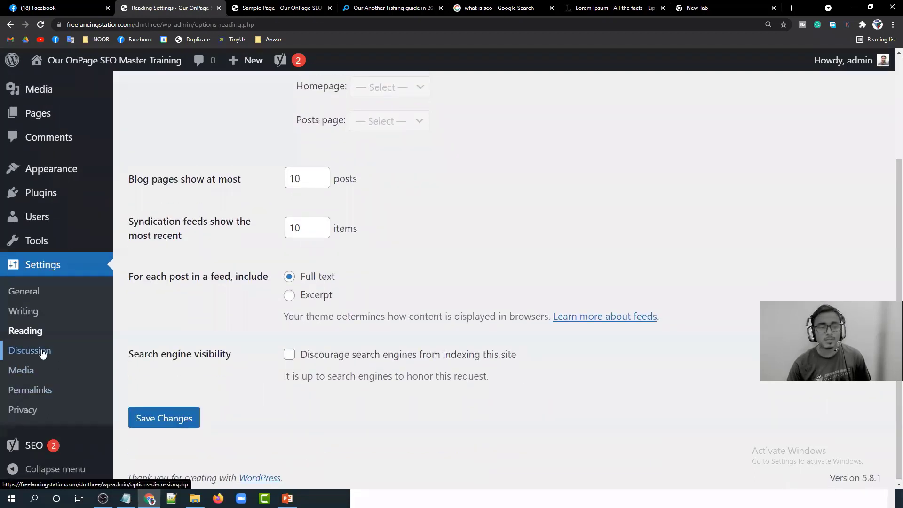
pyautogui.click(44, 392)
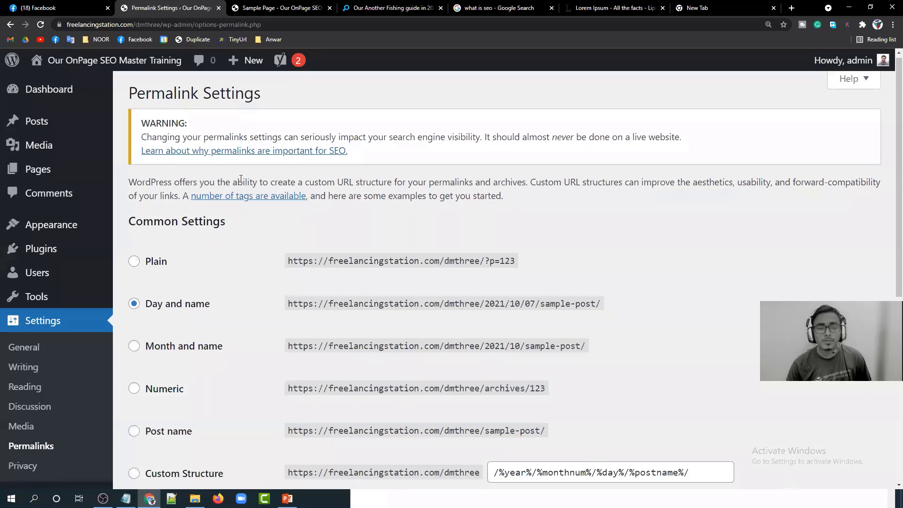
# Change the permalink structure from Day and name to Post name and save.
pyautogui.scroll(-1, 240, 181)
pyautogui.scroll(-1, 240, 181)
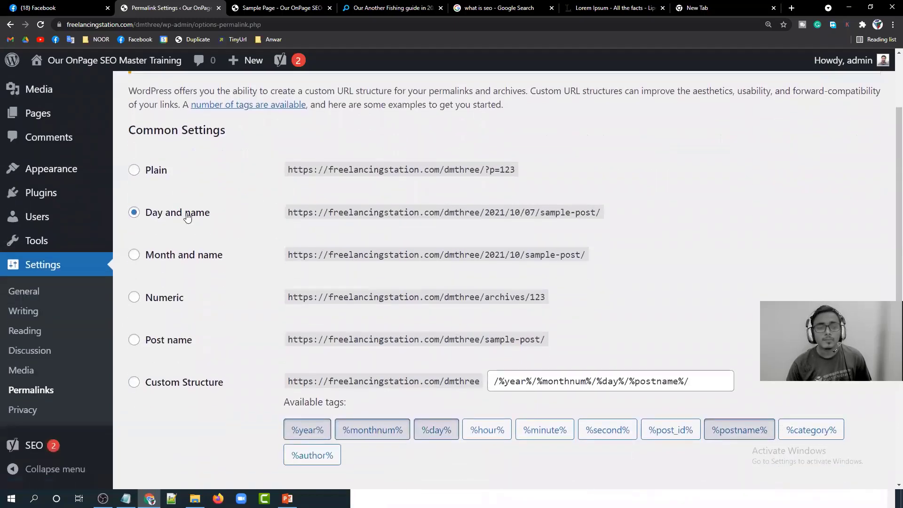
pyautogui.moveTo(289, 212)
pyautogui.mouseDown()
pyautogui.moveTo(596, 213)
pyautogui.moveTo(278, 217)
pyautogui.mouseUp()
pyautogui.click(492, 212)
pyautogui.click(538, 212)
pyautogui.click(600, 213)
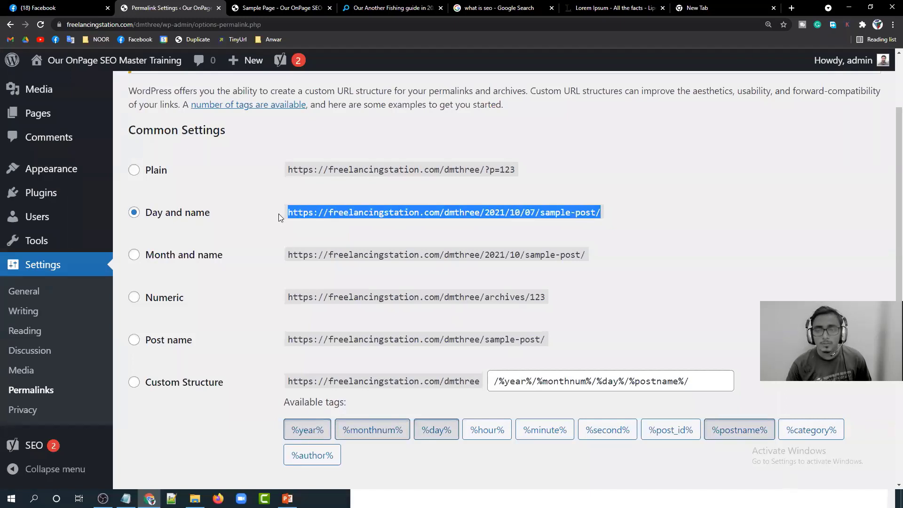
pyautogui.click(279, 216)
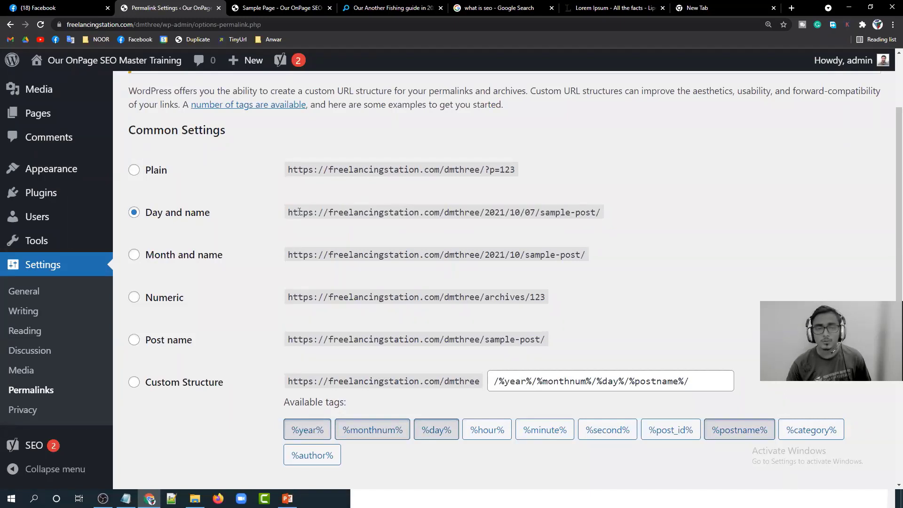
pyautogui.click(134, 340)
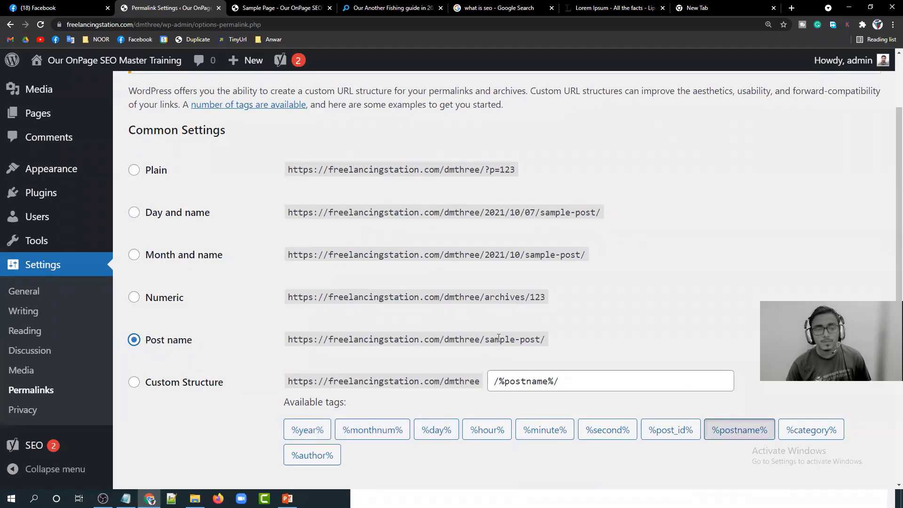
pyautogui.scroll(-4, 578, 348)
pyautogui.scroll(-2, 391, 290)
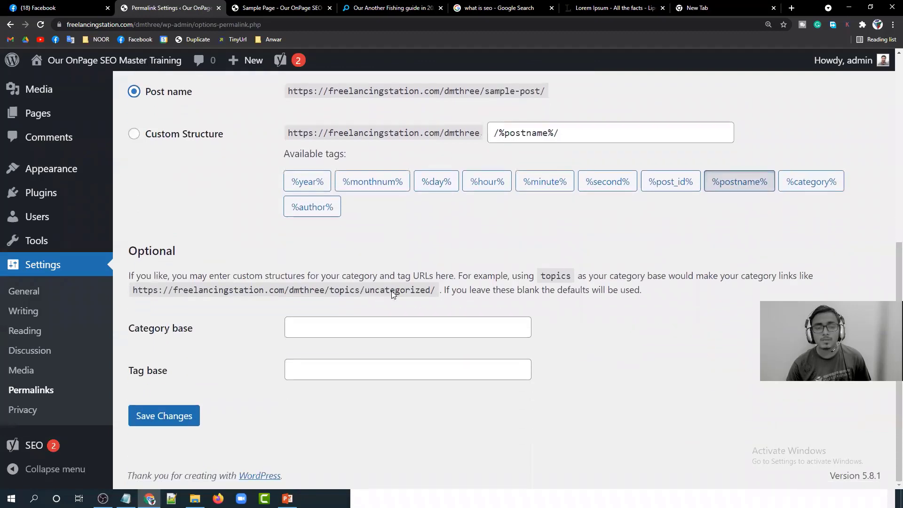
pyautogui.click(166, 417)
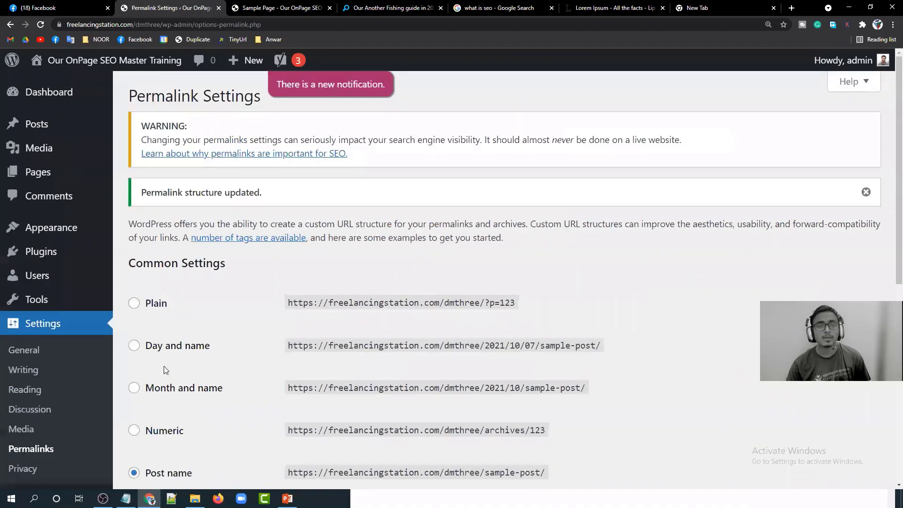
# Reload the site home page and open Hello world! at its new /dmthree/hello-world/ address.
pyautogui.click(246, 5)
pyautogui.click(169, 25)
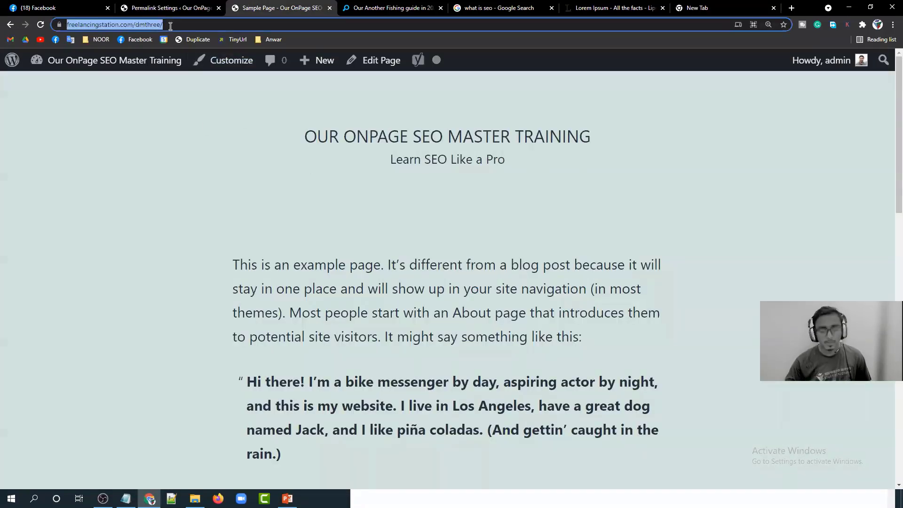
pyautogui.press('Return')
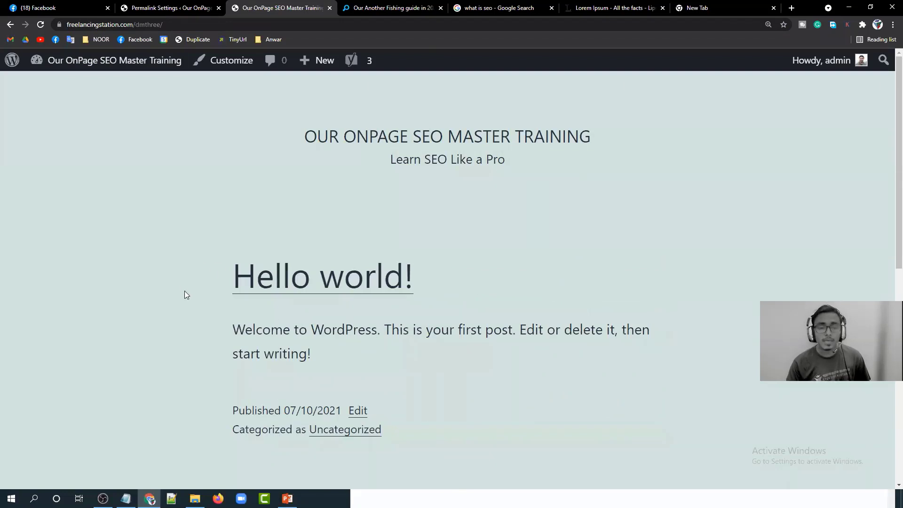
pyautogui.click(298, 277)
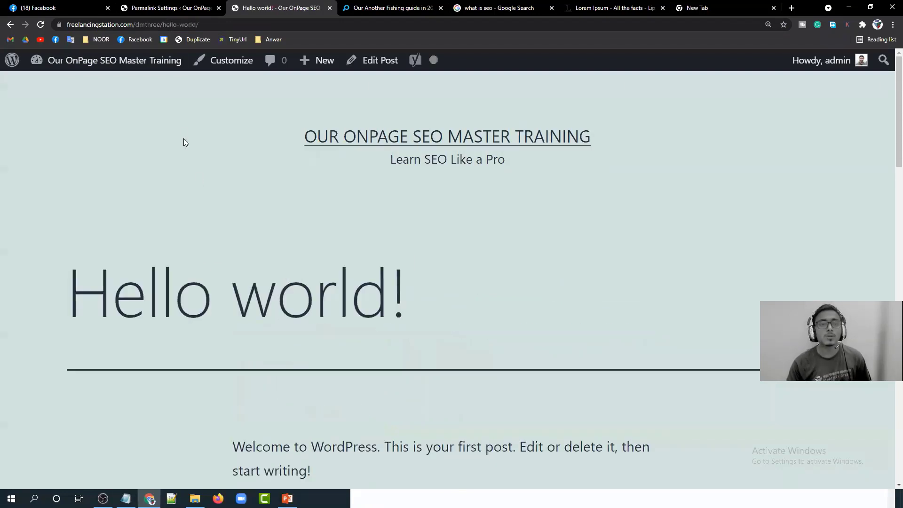
# Copy the Hello world! post address from the browser and paste it into the Notepad notes.
pyautogui.click(211, 25)
pyautogui.rightClick(160, 25)
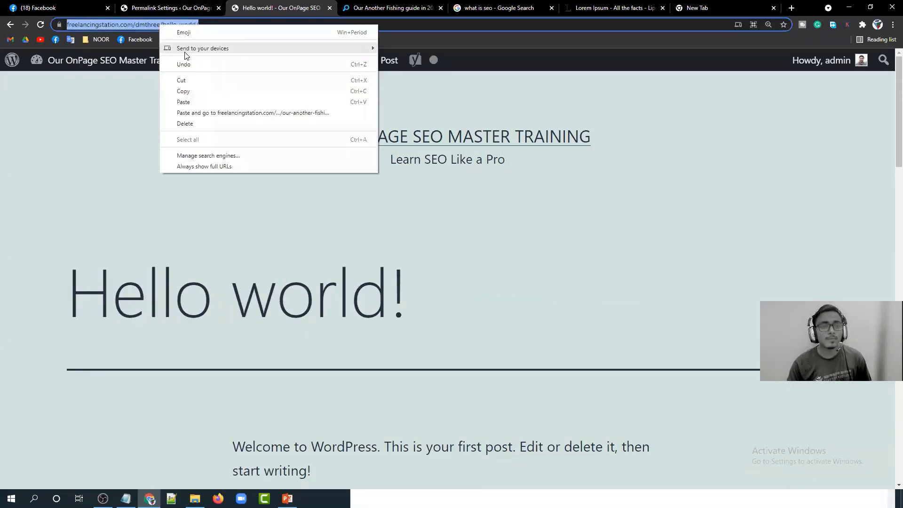
pyautogui.click(183, 91)
pyautogui.click(126, 498)
pyautogui.click(396, 147)
pyautogui.click(379, 156)
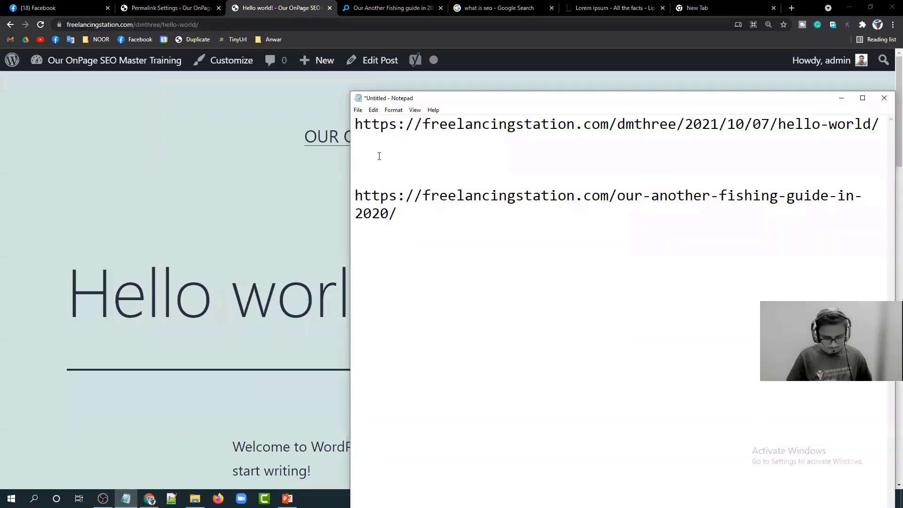
pyautogui.hotkey('ctrl', 'v')
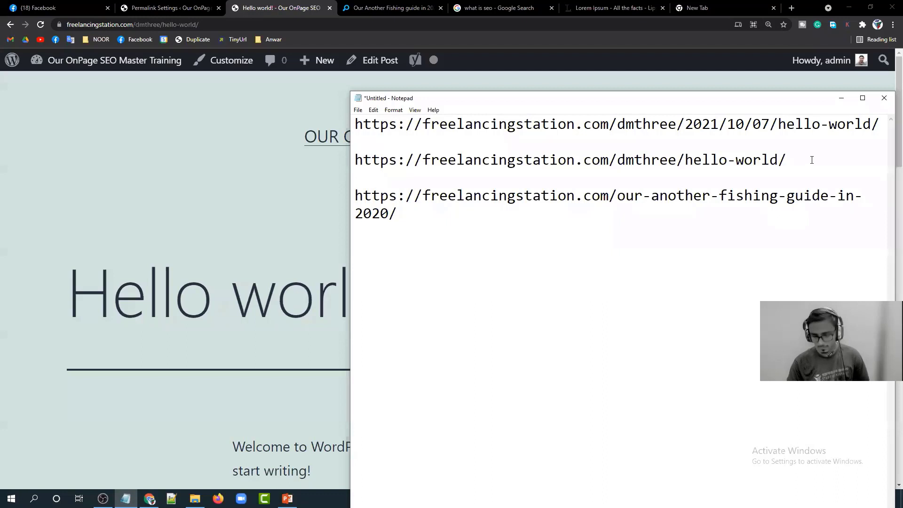
pyautogui.press('Return')
pyautogui.press('Return')
pyautogui.press('Return')
pyautogui.press('Return')
pyautogui.press('Return')
pyautogui.press('Return')
pyautogui.press('Return')
pyautogui.press('Return')
pyautogui.press('Return')
pyautogui.press('Return')
pyautogui.press('Return')
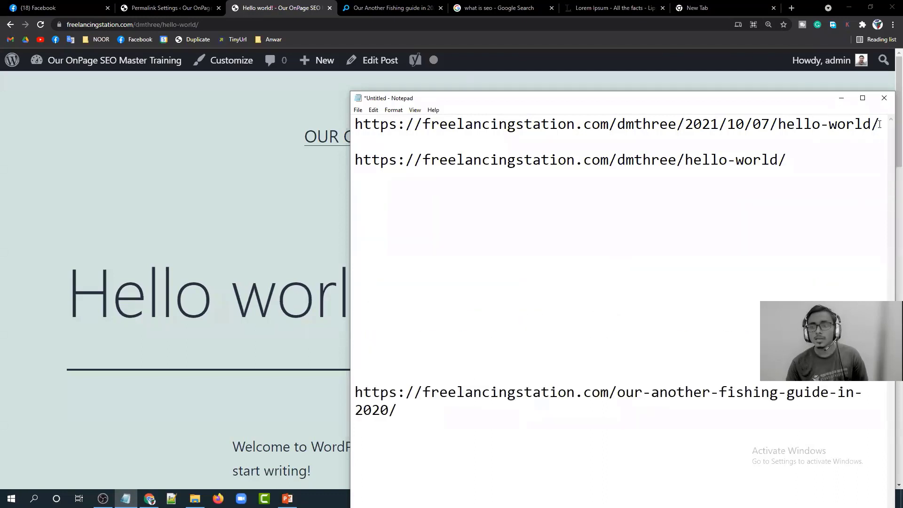
# Compare the long dated and short hello-world addresses in the notes, highlighting the hello-world/ slug.
pyautogui.moveTo(879, 124); pyautogui.dragTo(355, 123)
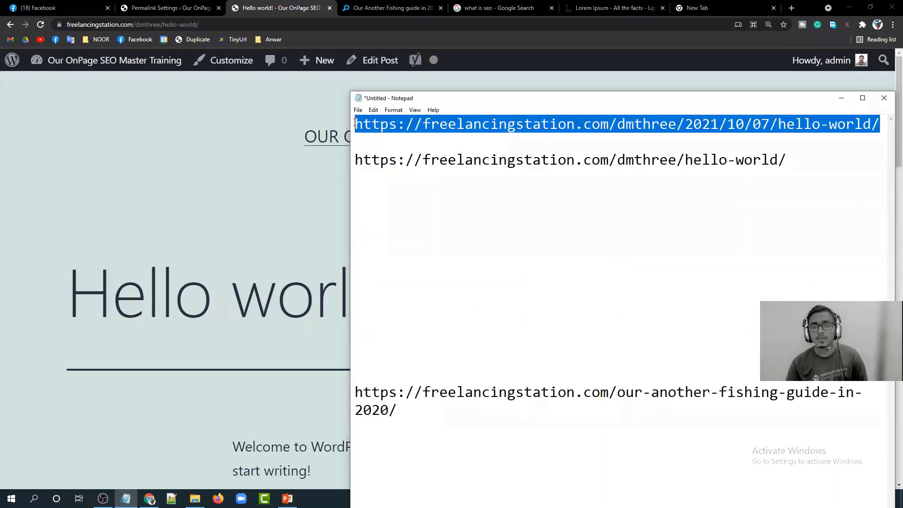
pyautogui.click(492, 161)
pyautogui.moveTo(823, 161); pyautogui.dragTo(353, 161)
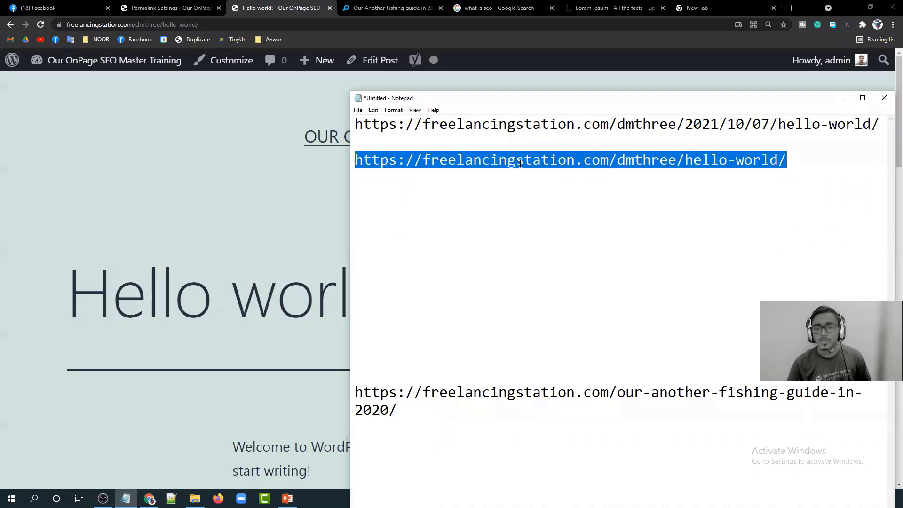
pyautogui.click(676, 159)
pyautogui.moveTo(686, 160); pyautogui.dragTo(784, 160)
pyautogui.click(783, 160)
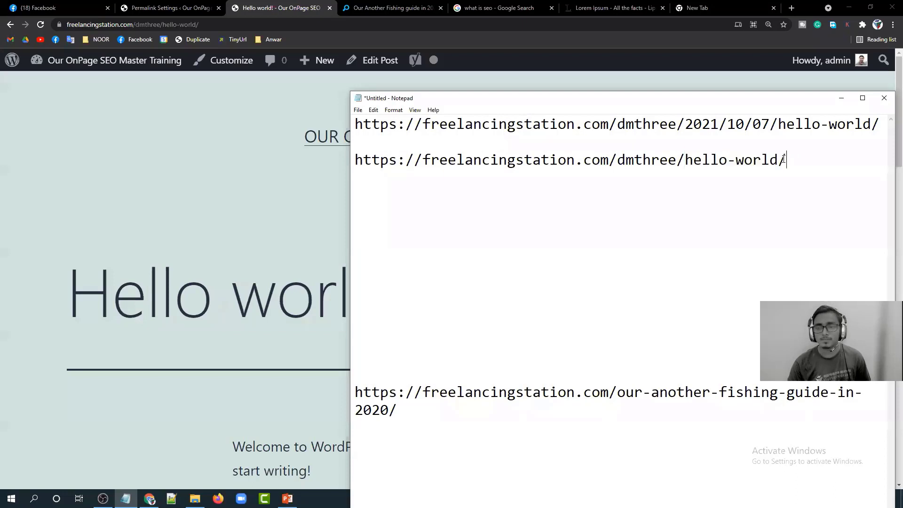
pyautogui.moveTo(791, 159); pyautogui.dragTo(351, 151)
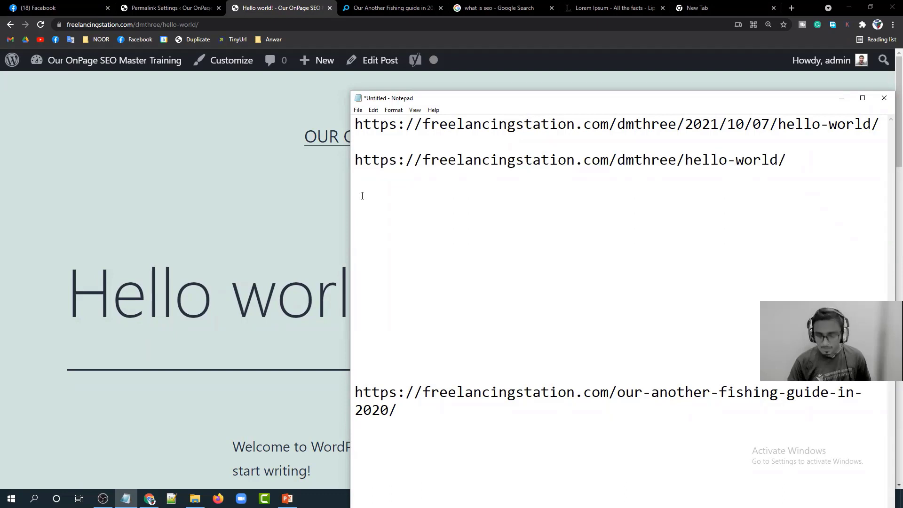
# Type the list '1. yoast SEO Setup' and '2. Permalink Setup' under the URL.
pyautogui.write('1. ')
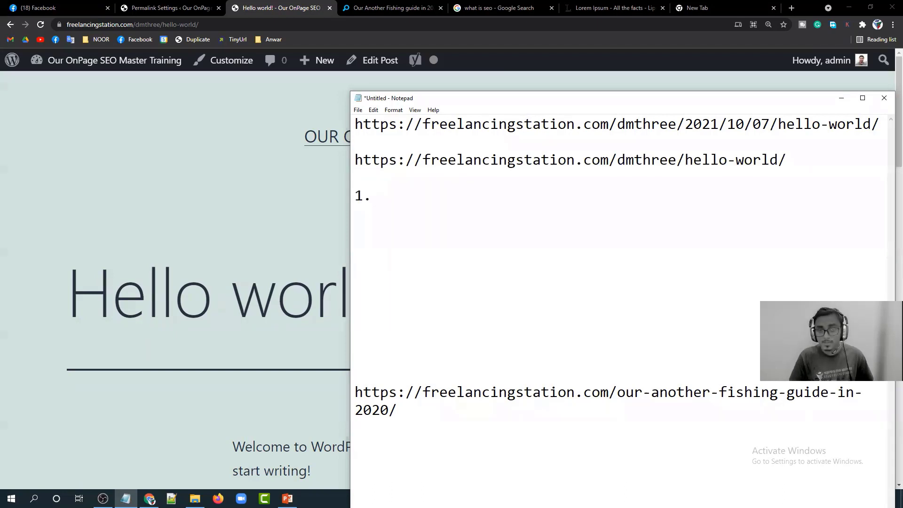
pyautogui.write('yo')
pyautogui.write('astr')
pyautogui.press('BackSpace')
pyautogui.press('BackSpace')
pyautogui.write('Se')
pyautogui.press('BackSpace')
pyautogui.write('EO Setup')
pyautogui.press('Return')
pyautogui.write('2. Perman')
pyautogui.press('BackSpace')
pyautogui.write('link Setup')
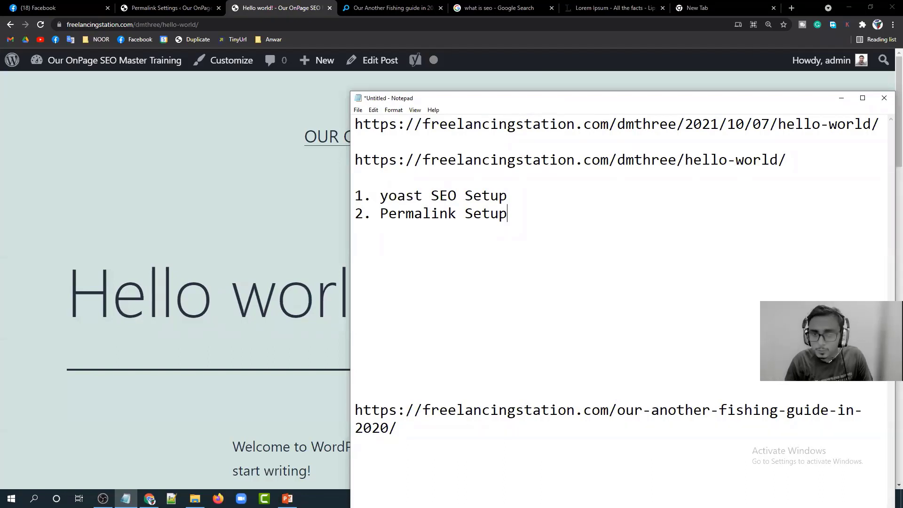
pyautogui.moveTo(520, 202); pyautogui.dragTo(355, 198)
pyautogui.click(355, 199)
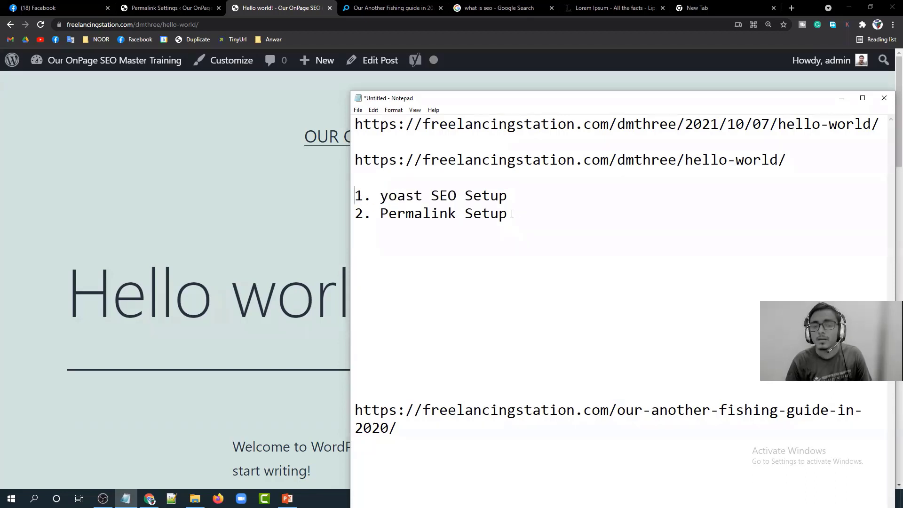
pyautogui.moveTo(506, 215); pyautogui.dragTo(355, 215)
# Save the Permalink Settings again with Post name and dismiss the update notice.
pyautogui.click(141, 7)
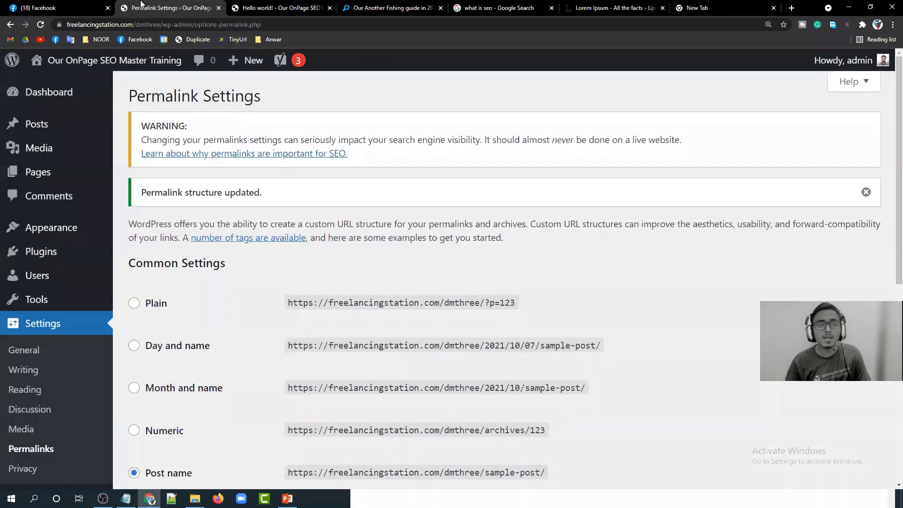
pyautogui.click(24, 350)
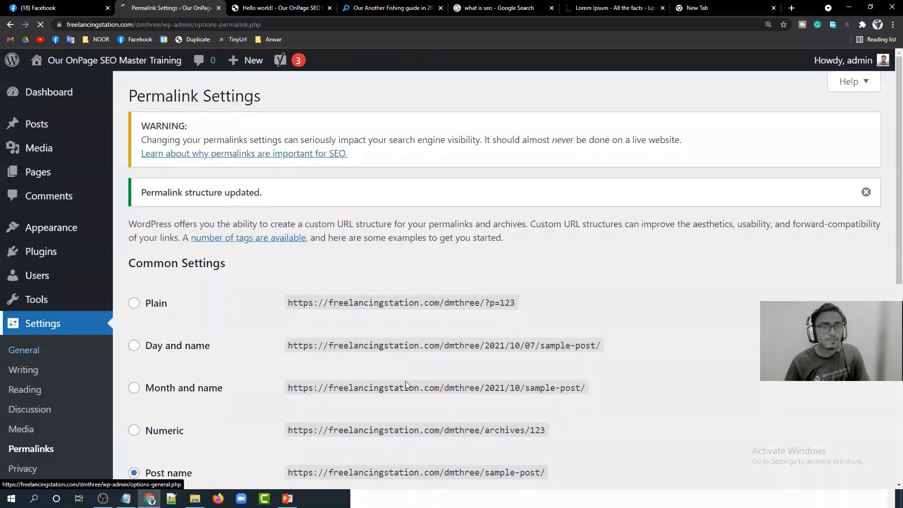
pyautogui.scroll(-4, 56, 350)
pyautogui.click(28, 392)
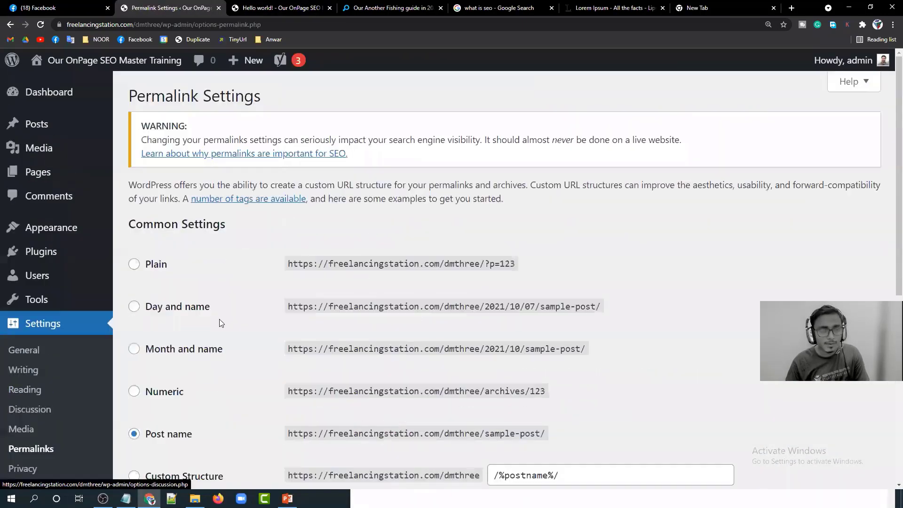
pyautogui.scroll(-3, 217, 285)
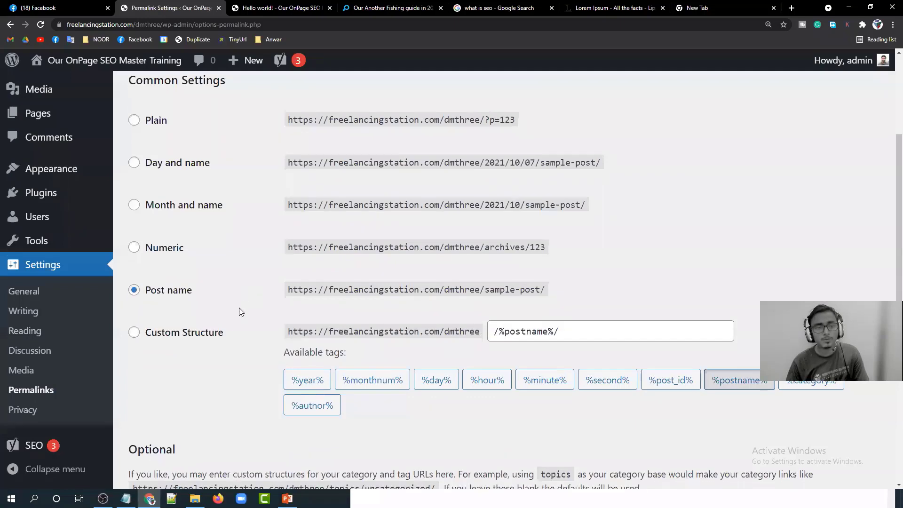
pyautogui.scroll(-4, 240, 304)
pyautogui.click(165, 416)
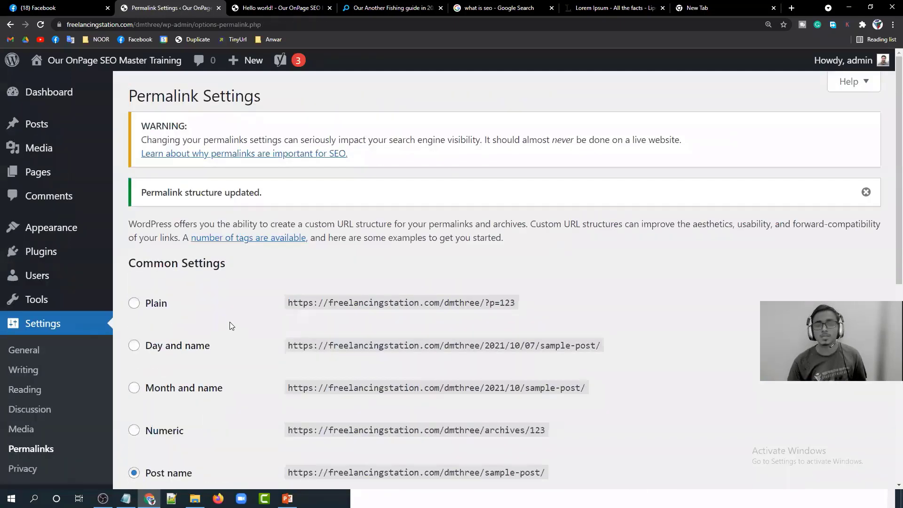
pyautogui.click(865, 192)
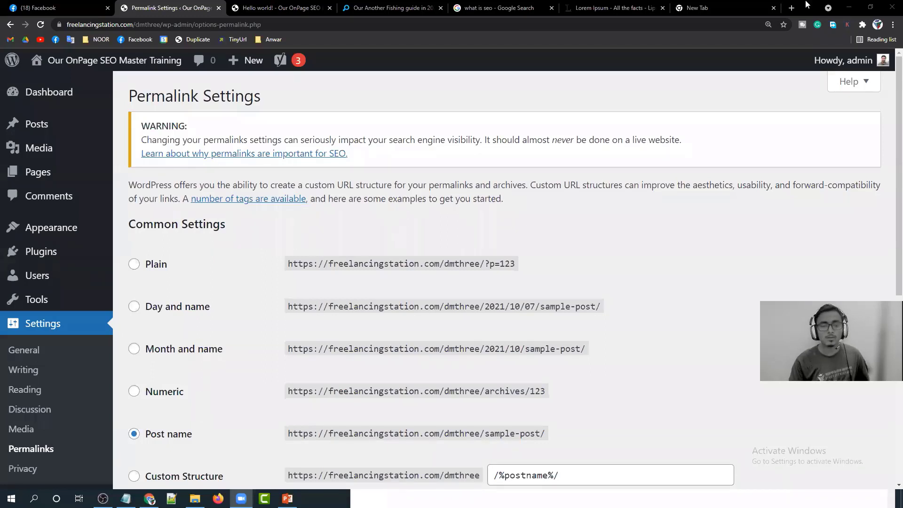
# Minimize the Notepad notes and go to the WordPress Dashboard.
pyautogui.scroll(-5, 665, 447)
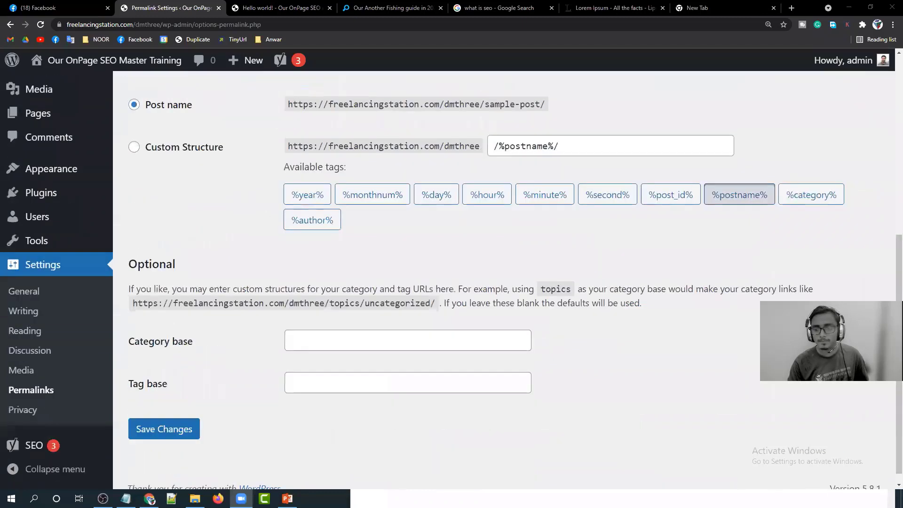
pyautogui.hotkey('alt', 'Tab')
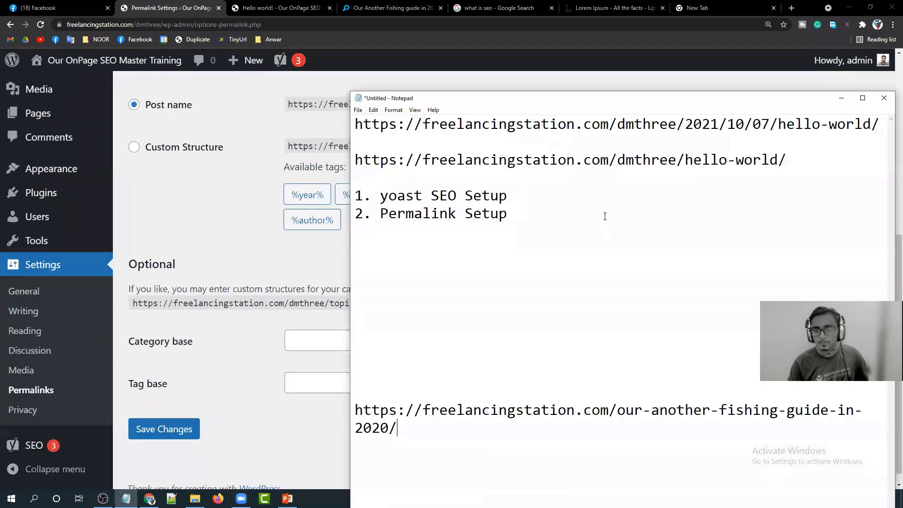
pyautogui.moveTo(655, 102); pyautogui.dragTo(426, 67)
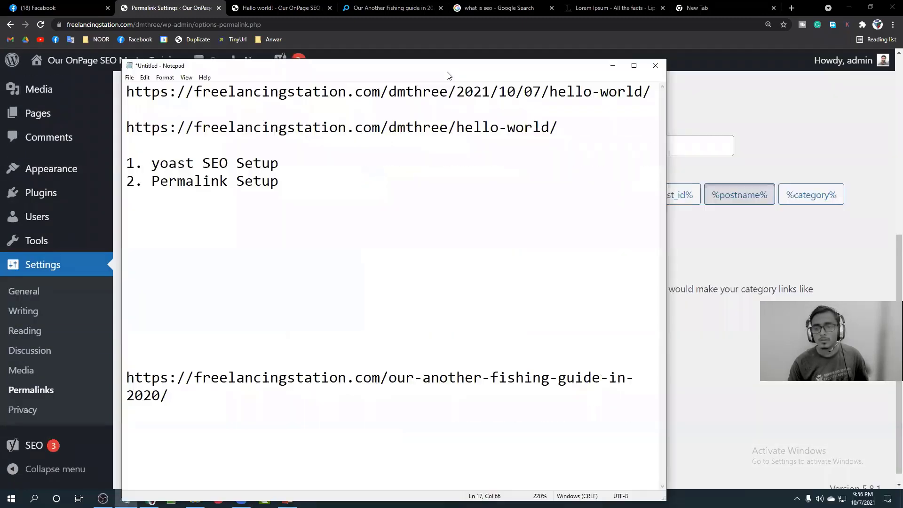
pyautogui.click(612, 63)
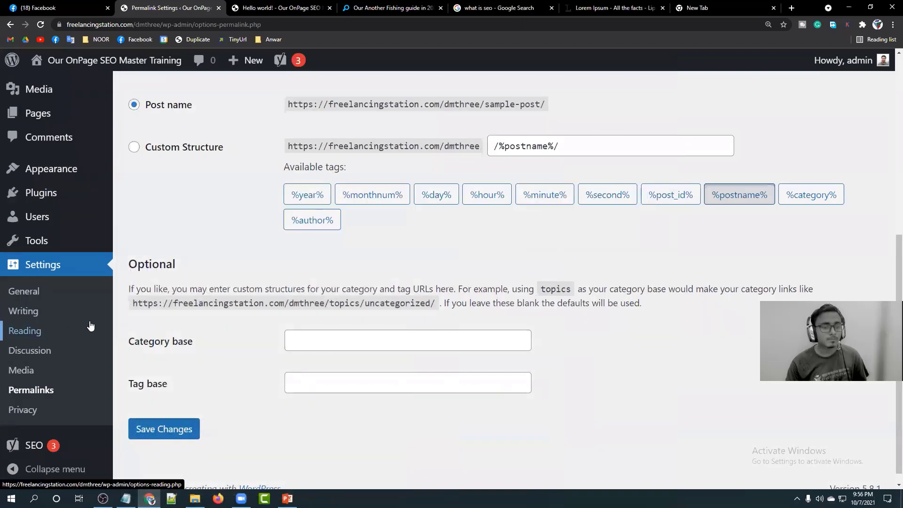
pyautogui.scroll(7, 105, 351)
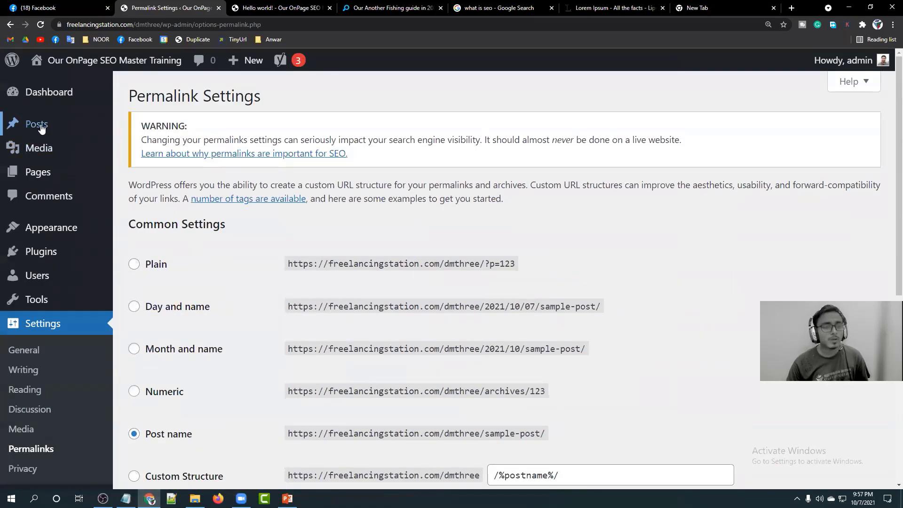
pyautogui.click(29, 92)
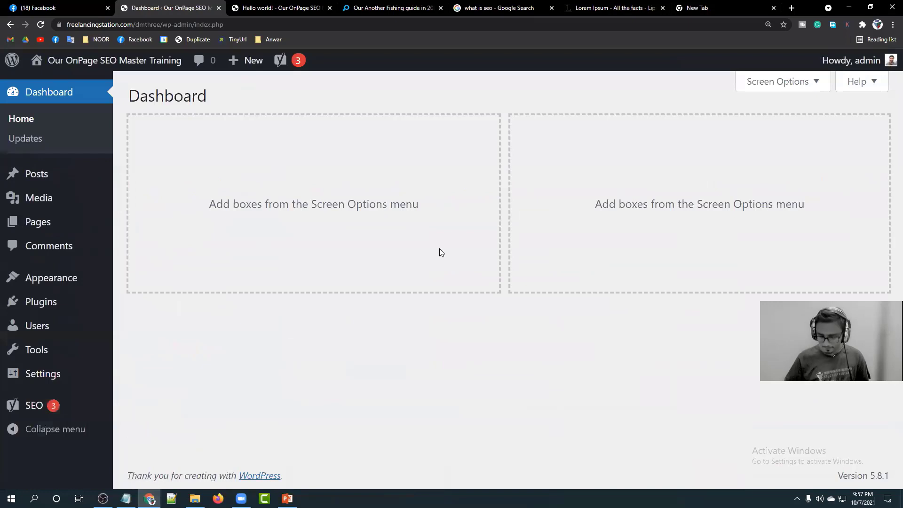
# Reset the zoom to 100% and open the Posts > Categories page, then move to the blank new tab.
pyautogui.hotkey('ctrl', '0')
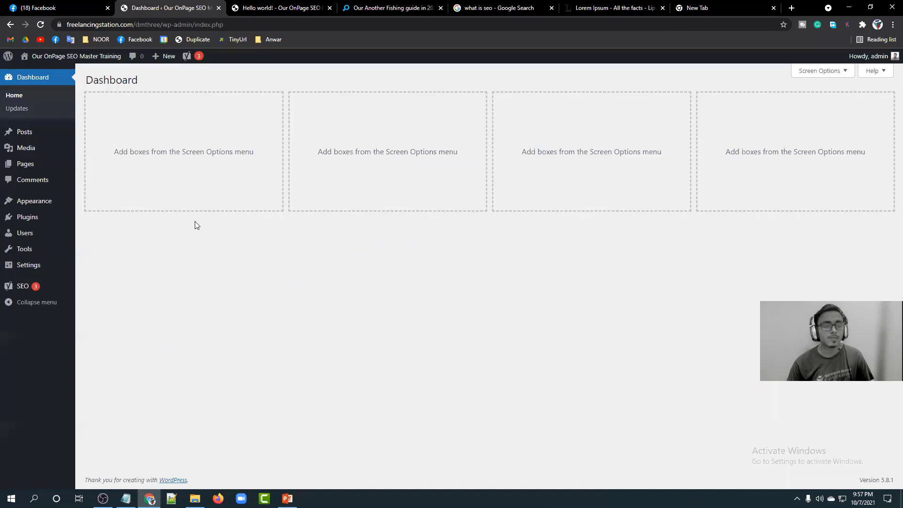
pyautogui.moveTo(11, 136)
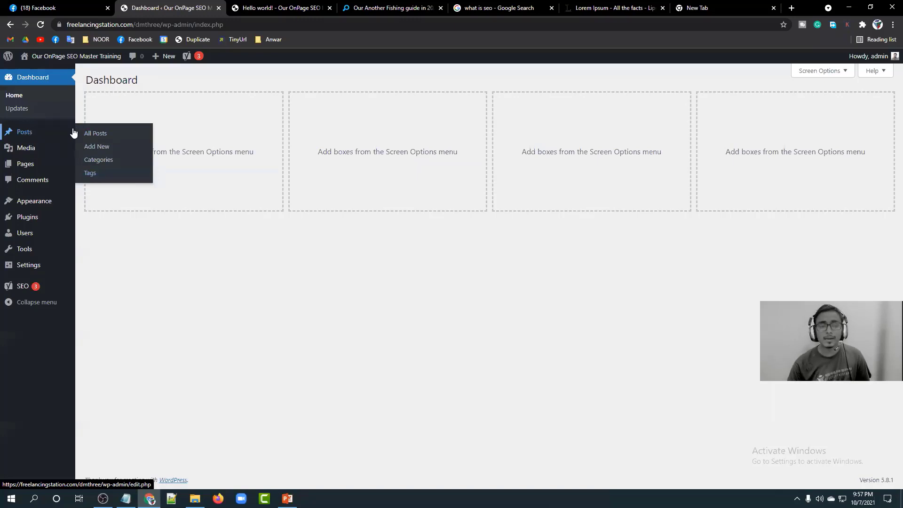
pyautogui.click(112, 164)
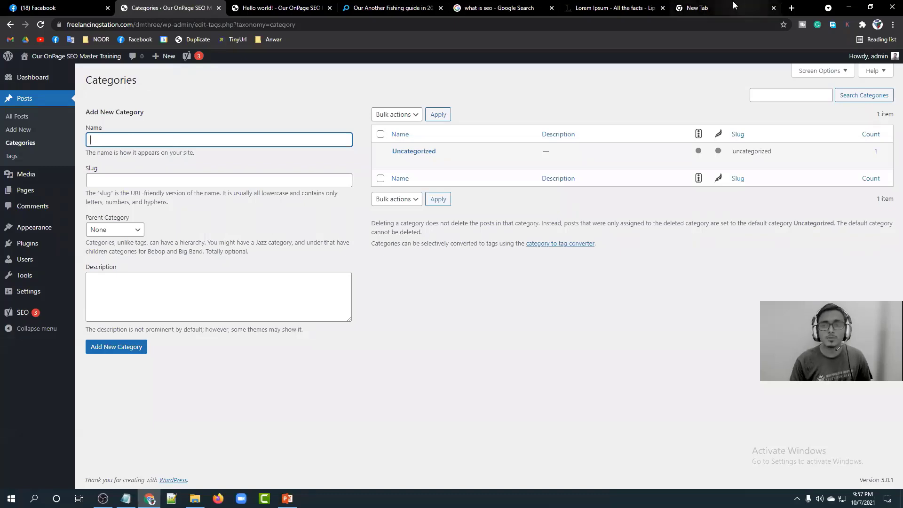
pyautogui.click(697, 10)
# Load Prothom Alo, view its খেলা and বিনোদন sections, then return to the Categories tab.
pyautogui.write('pro')
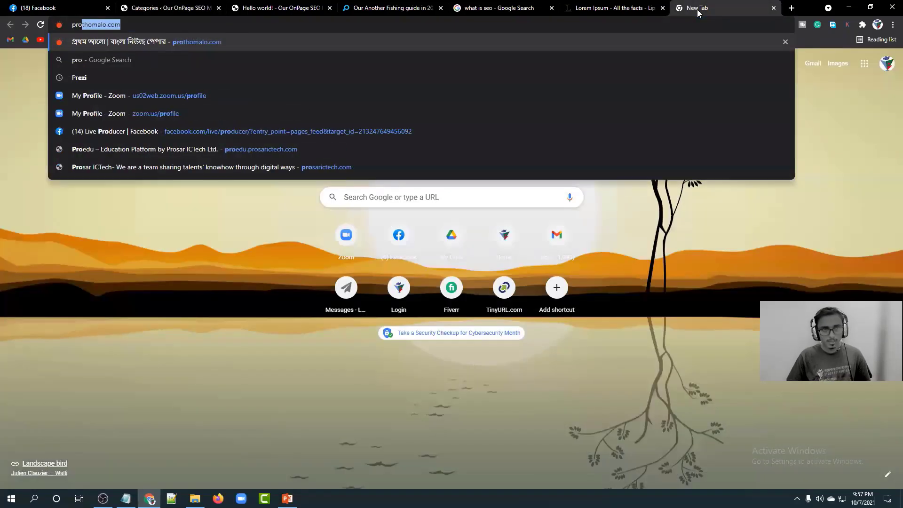
pyautogui.press('Return')
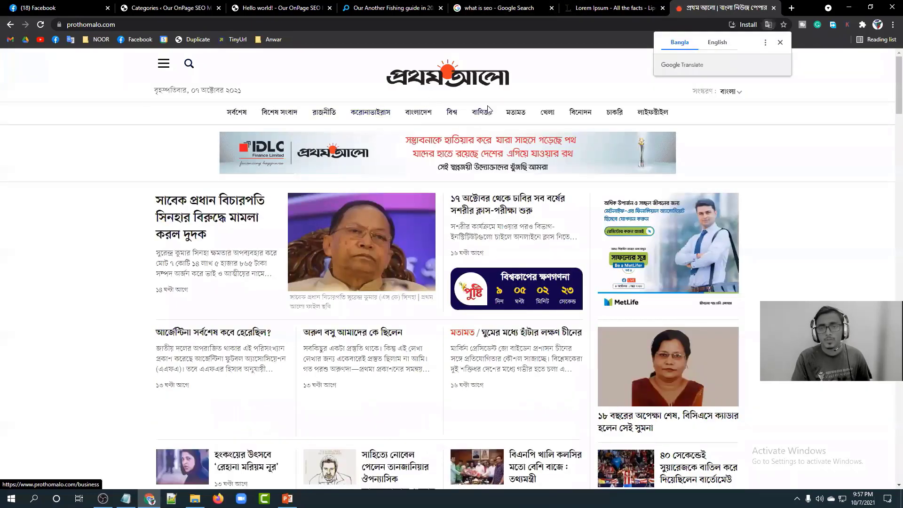
pyautogui.click(549, 117)
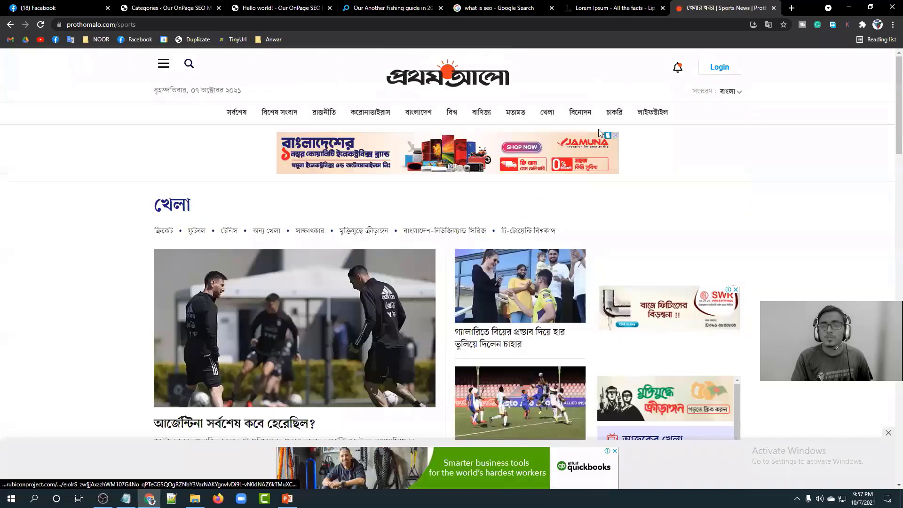
pyautogui.click(580, 112)
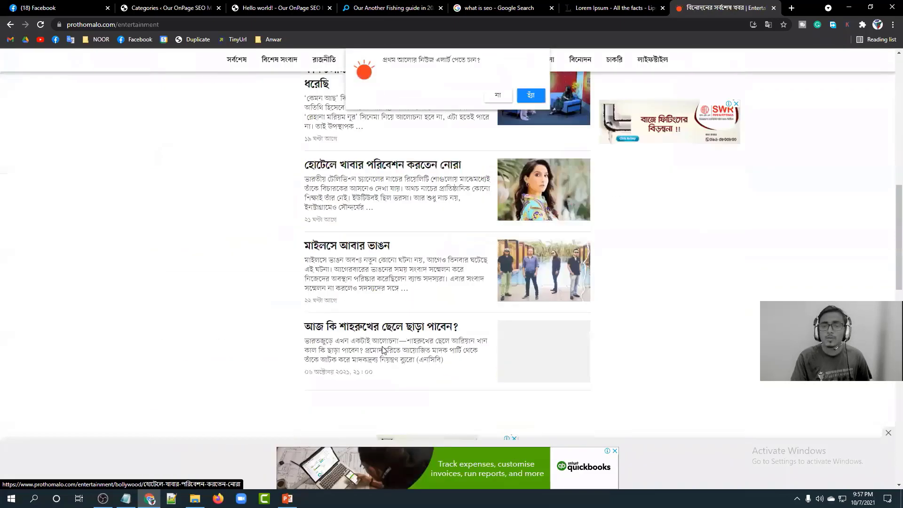
pyautogui.click(161, 7)
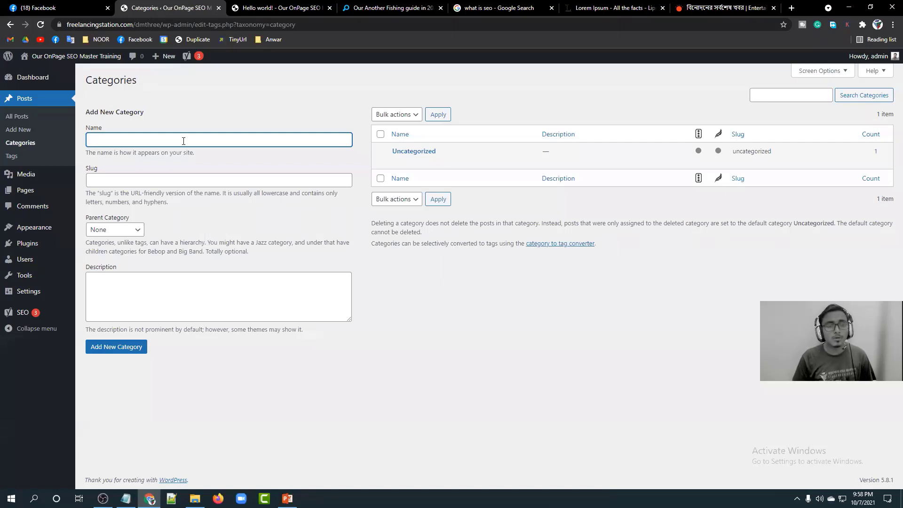
# Enter 'How To' as the category name, focus the Slug field and zoom to 125%.
pyautogui.write('How')
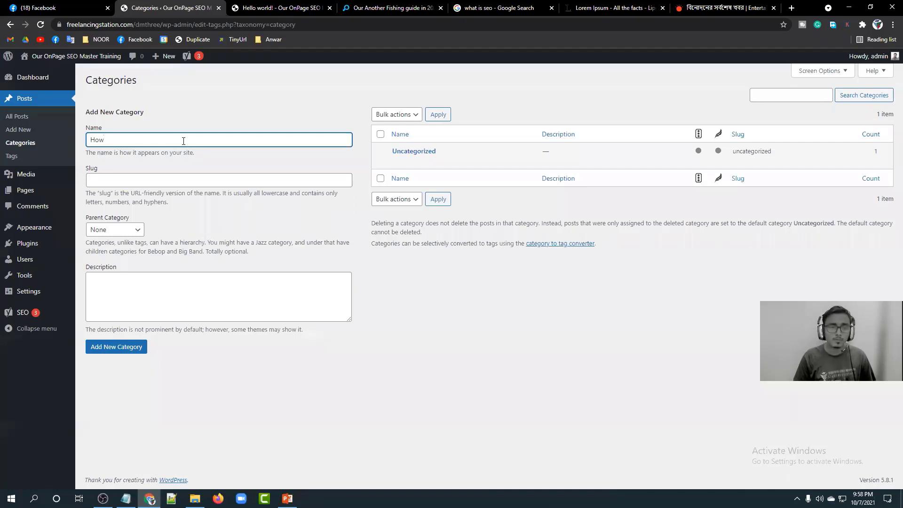
pyautogui.write(' To')
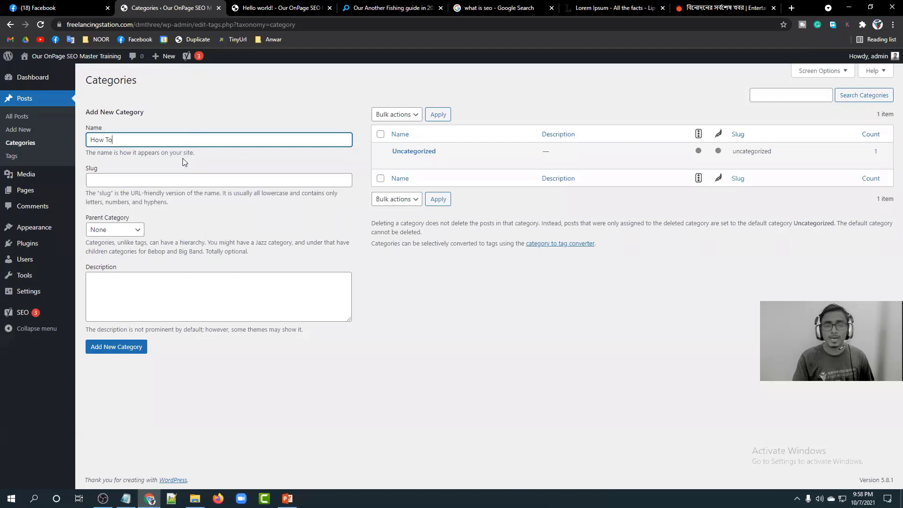
pyautogui.click(183, 180)
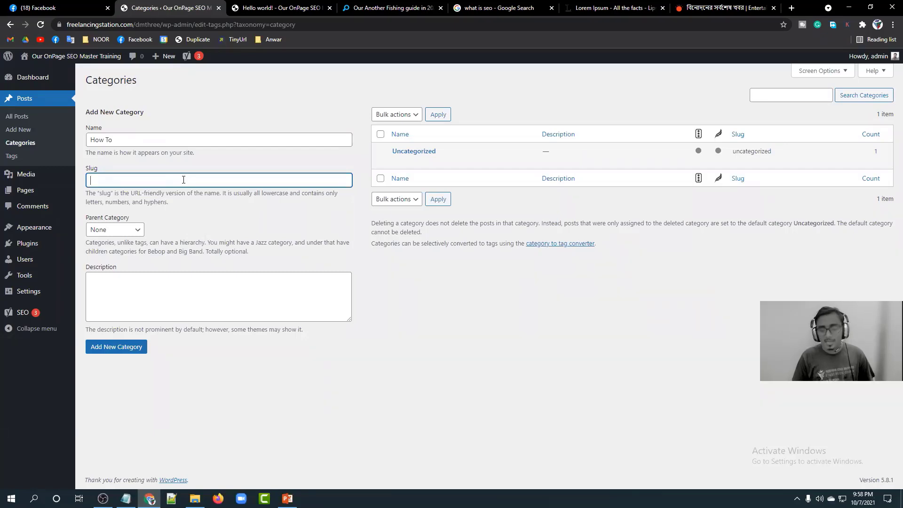
pyautogui.hotkey('ctrl', '+')
pyautogui.hotkey('ctrl', '+')
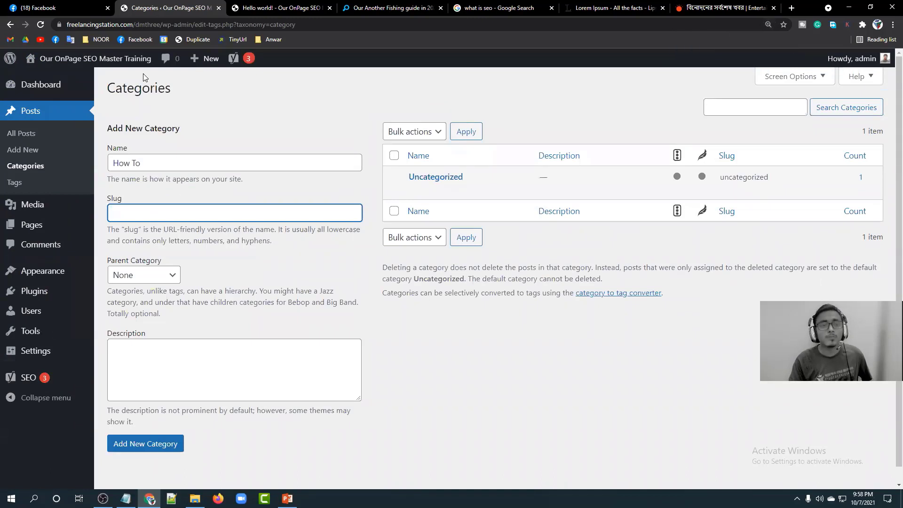
pyautogui.click(264, 7)
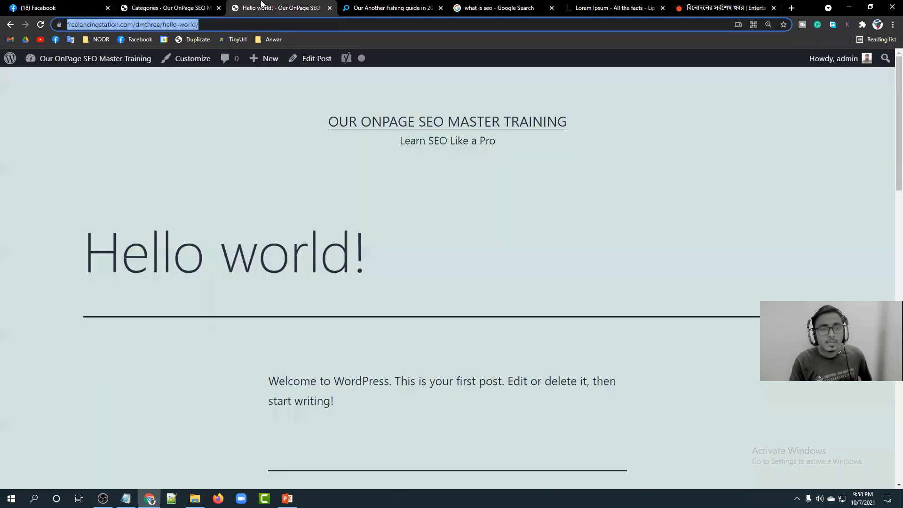
# Open Prothom Alo's খেলা section, dismiss the alert prompt, and note the 'sports' slug in its address.
pyautogui.click(211, 29)
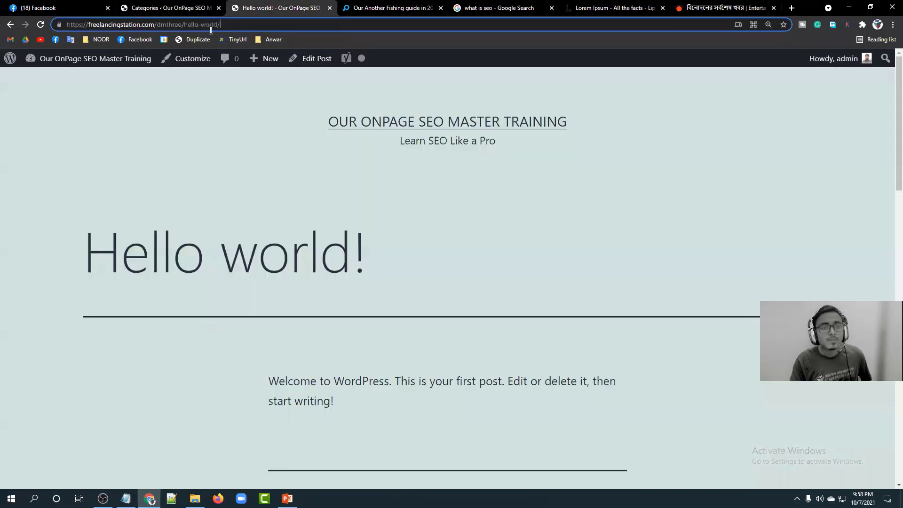
pyautogui.click(708, 6)
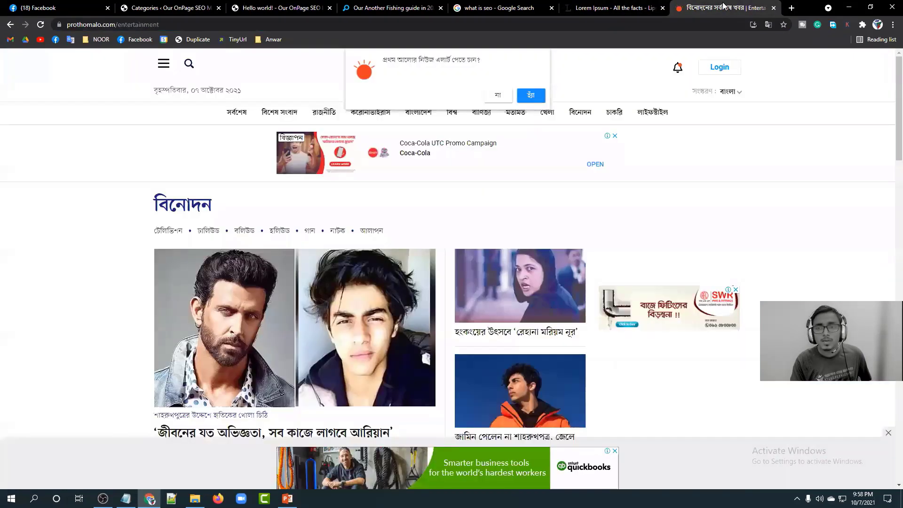
pyautogui.click(550, 118)
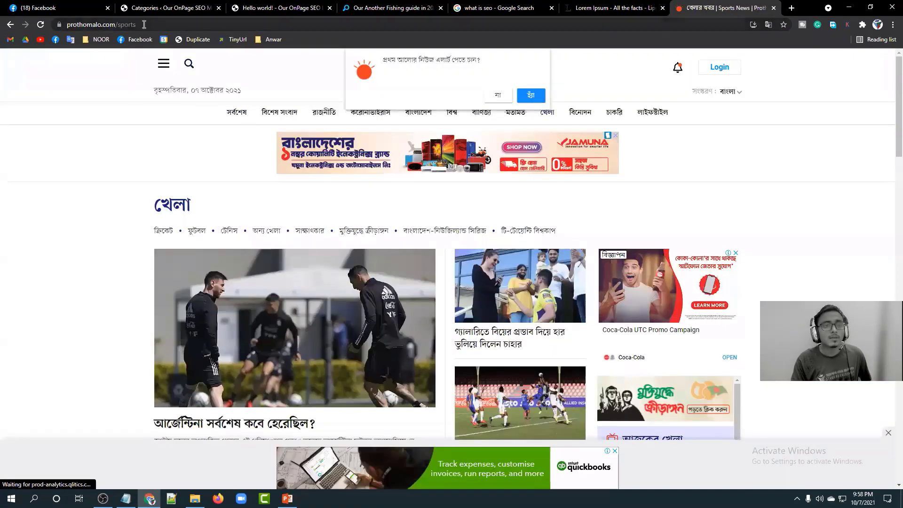
pyautogui.click(144, 25)
pyautogui.click(154, 25)
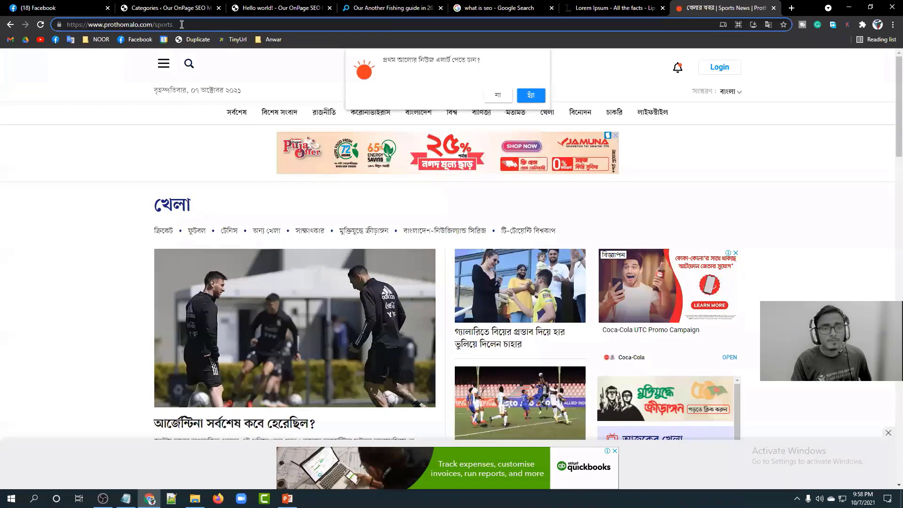
pyautogui.moveTo(182, 24); pyautogui.dragTo(154, 24)
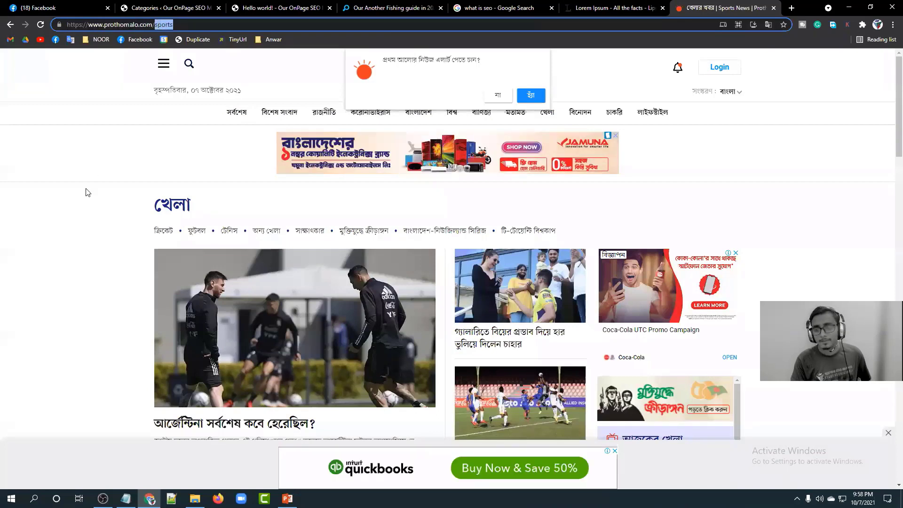
pyautogui.click(493, 98)
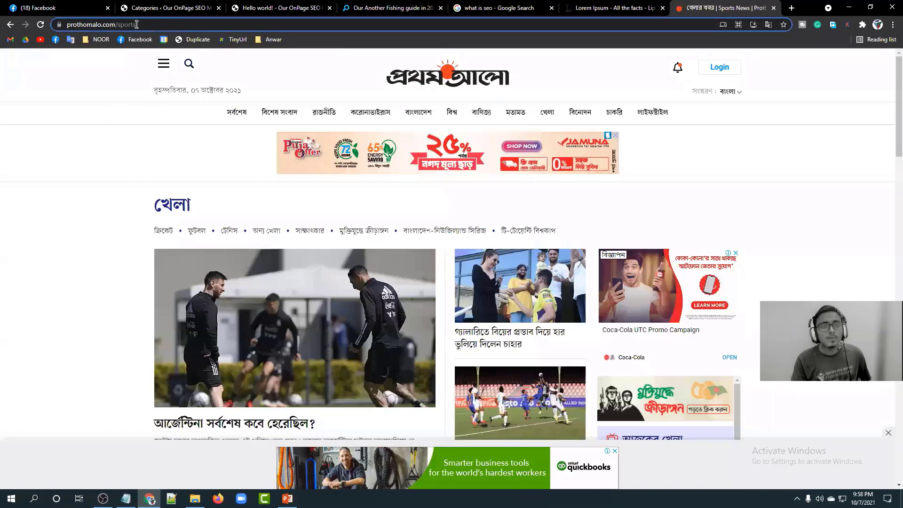
pyautogui.moveTo(137, 24); pyautogui.dragTo(121, 24)
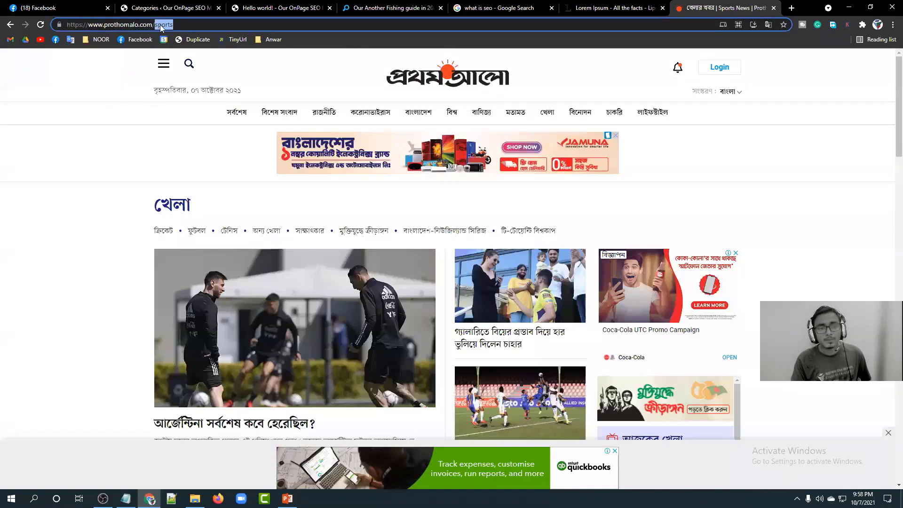
pyautogui.click(195, 25)
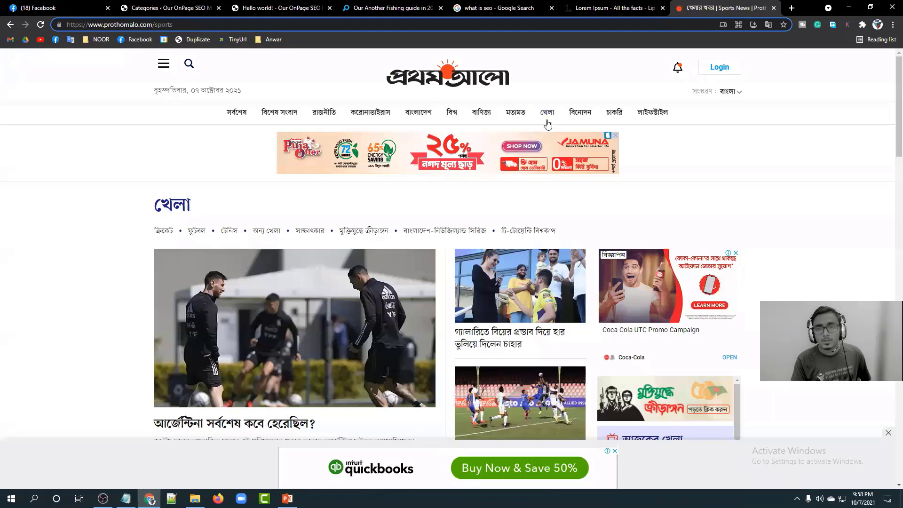
pyautogui.moveTo(192, 24); pyautogui.dragTo(152, 26)
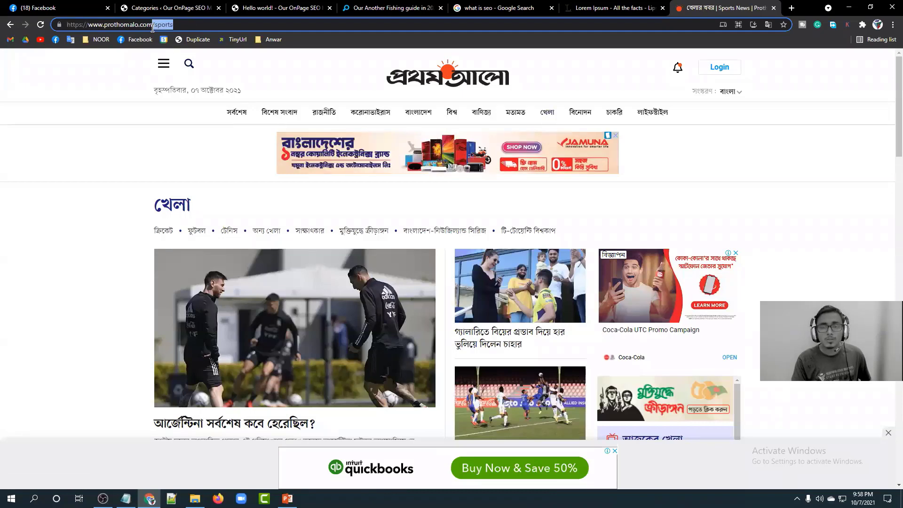
# Select the How To category name on the Categories page, then return to the sports page.
pyautogui.click(160, 8)
pyautogui.click(134, 162)
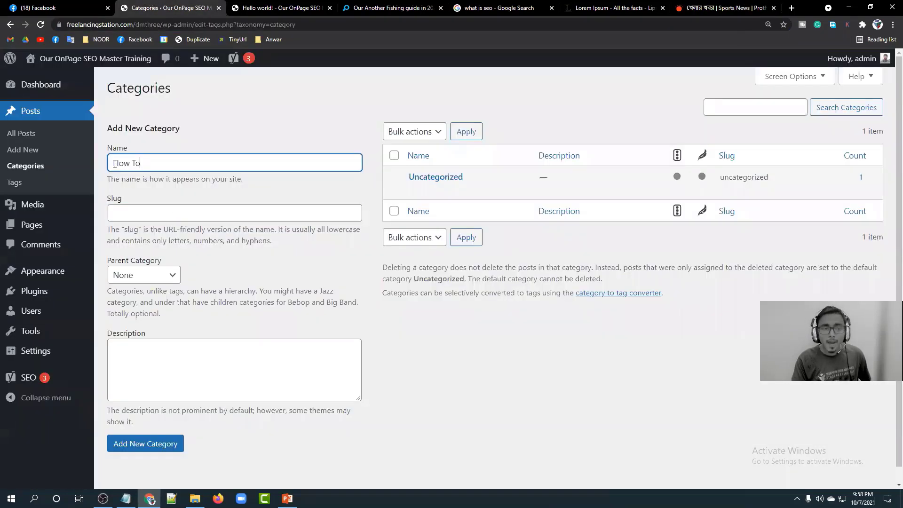
pyautogui.hotkey('ctrl', 'a')
pyautogui.click(717, 6)
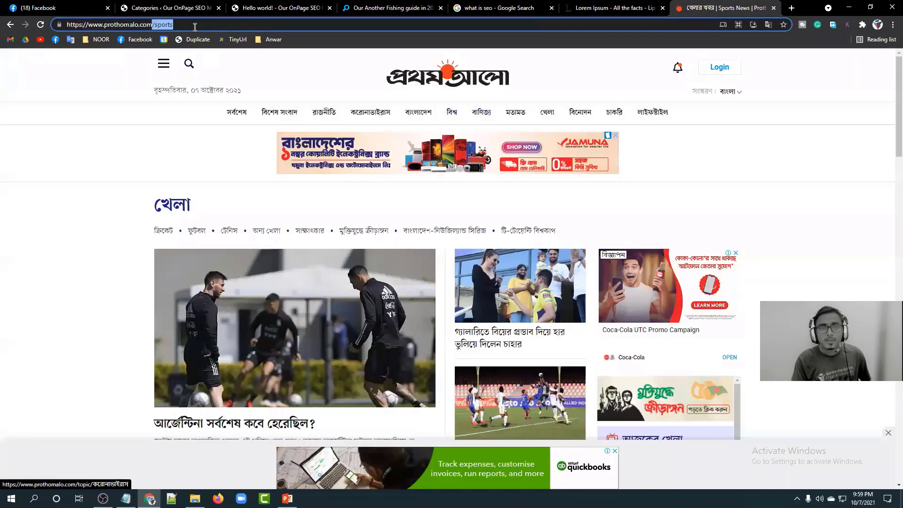
# Type 'howto' into the new category's Slug field.
pyautogui.click(169, 8)
pyautogui.click(150, 214)
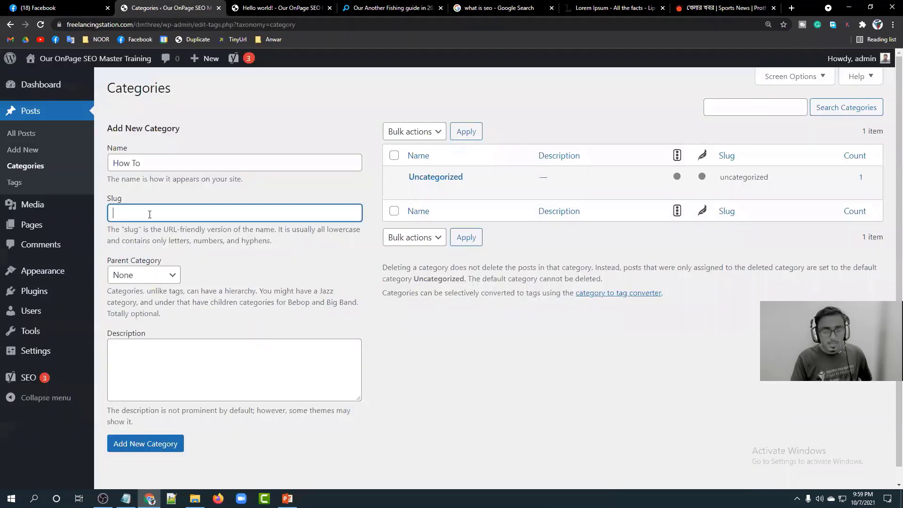
pyautogui.write('howto')
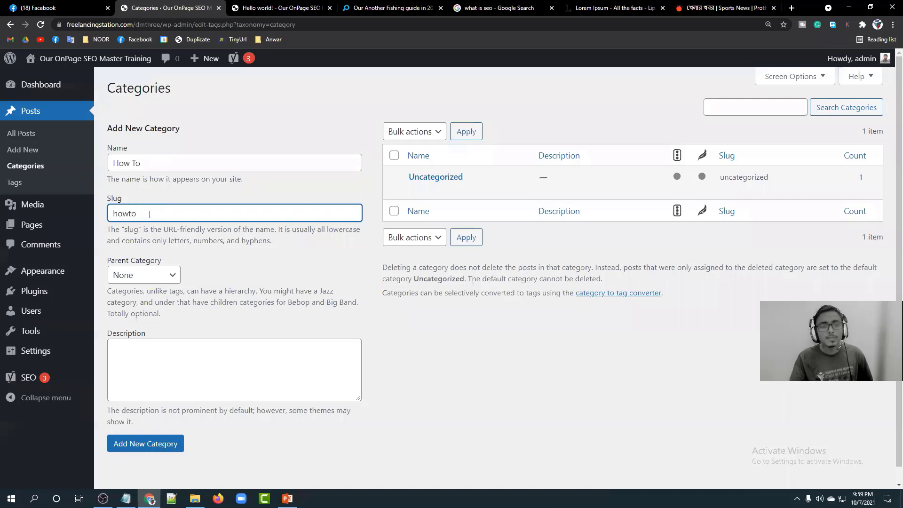
pyautogui.click(681, 6)
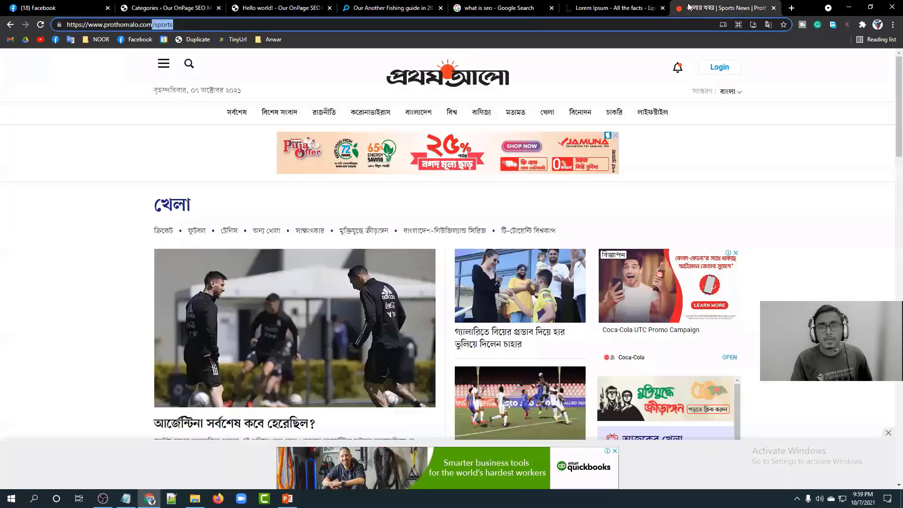
pyautogui.click(168, 25)
pyautogui.click(105, 172)
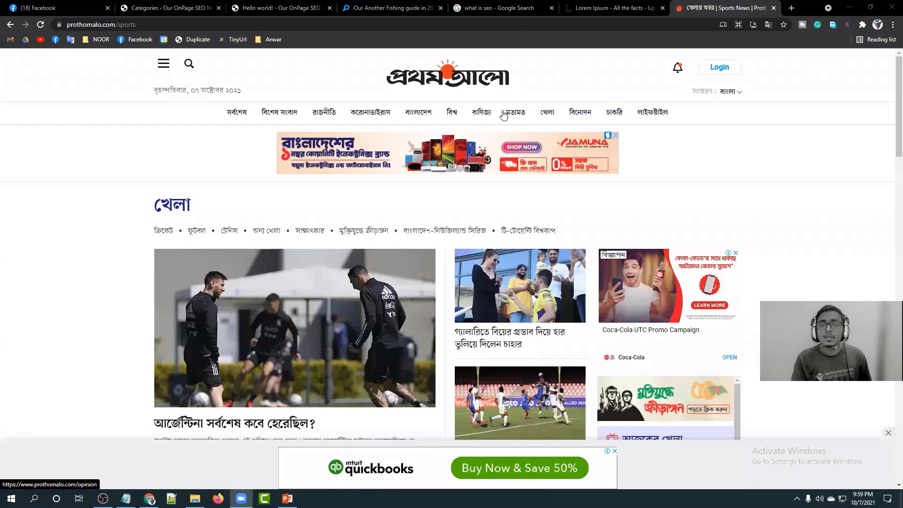
# Check the How To name and howto slug against the sports page's address slug.
pyautogui.click(154, 5)
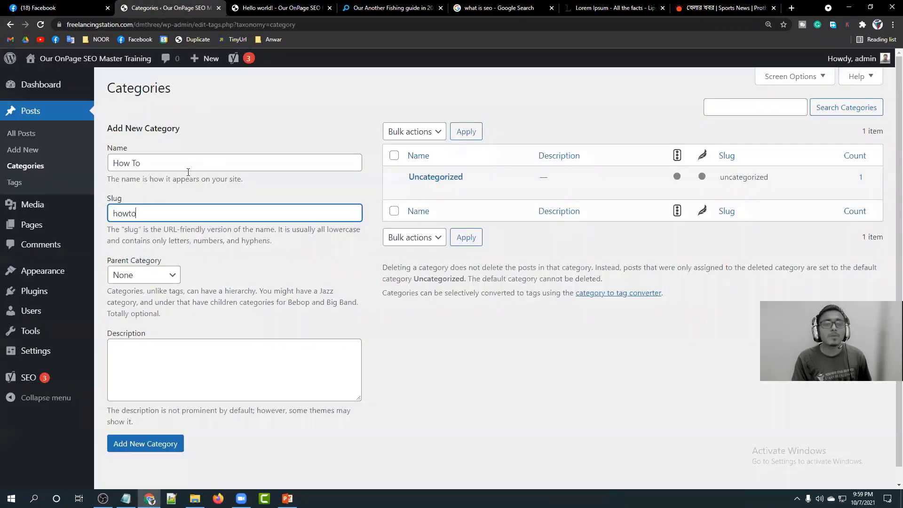
pyautogui.moveTo(162, 163); pyautogui.dragTo(109, 163)
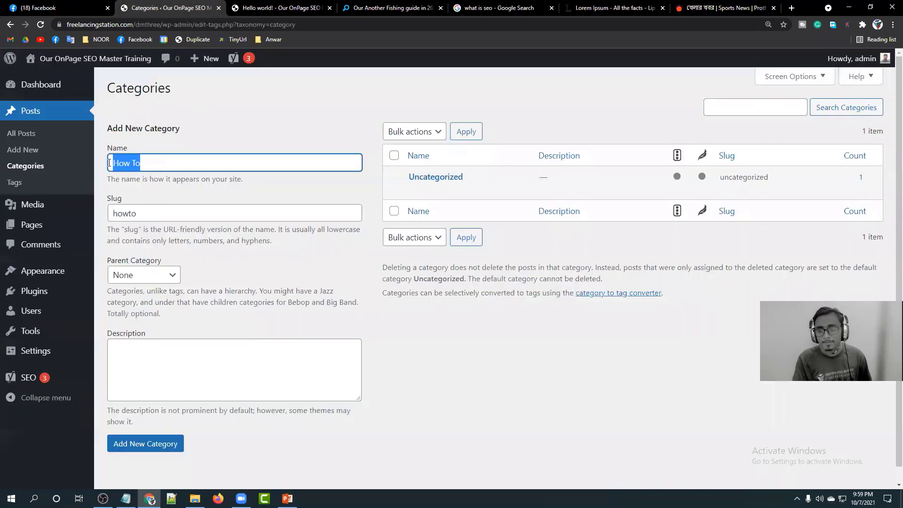
pyautogui.click(155, 214)
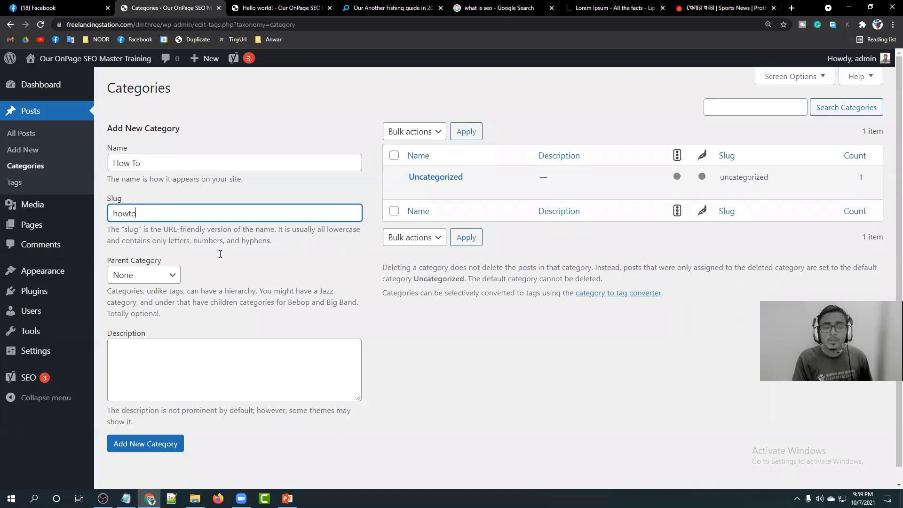
pyautogui.press('Tab')
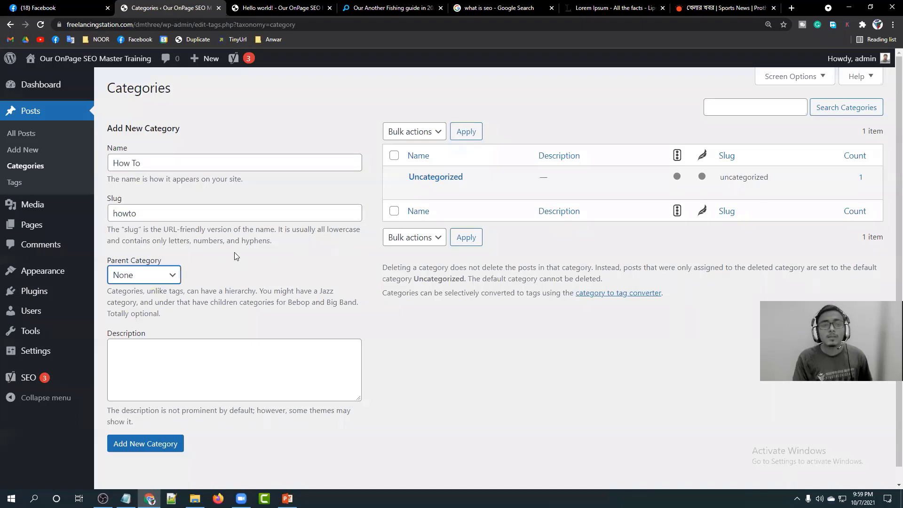
pyautogui.click(242, 7)
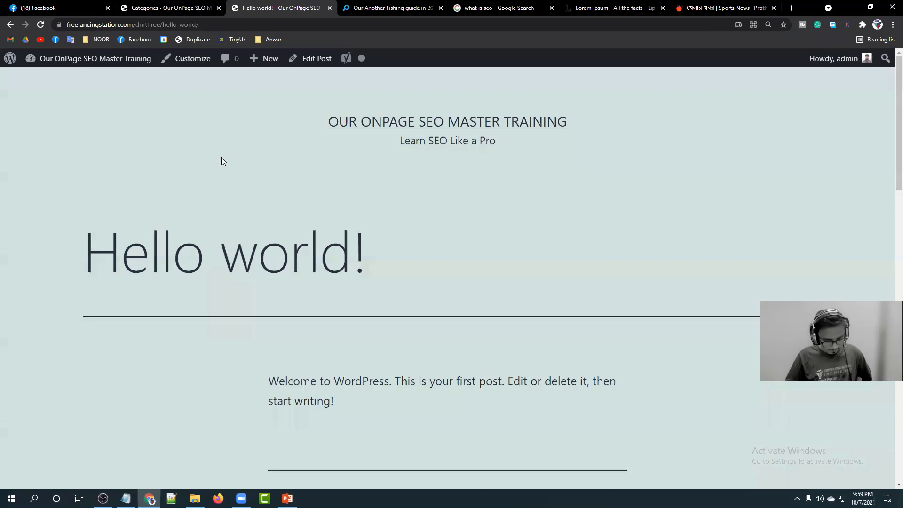
pyautogui.click(724, 8)
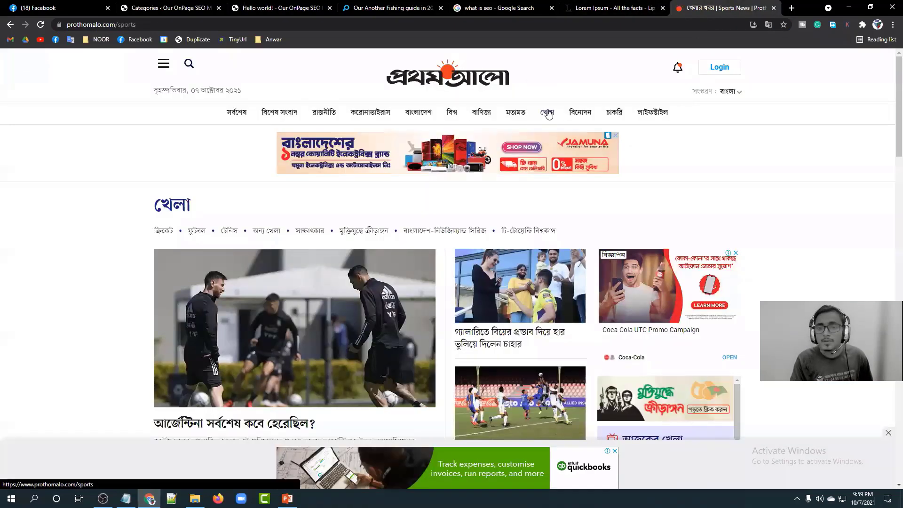
pyautogui.click(118, 24)
pyautogui.moveTo(155, 25); pyautogui.dragTo(191, 22)
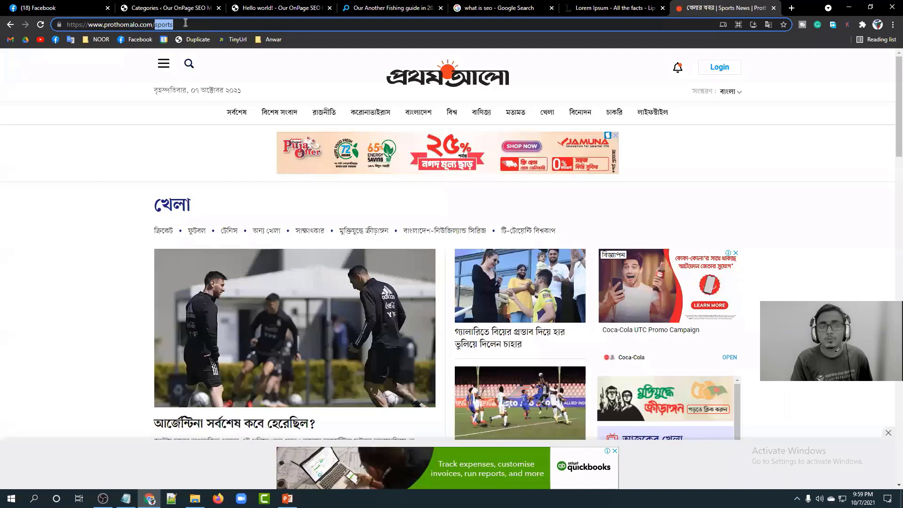
pyautogui.click(165, 7)
pyautogui.moveTo(165, 213); pyautogui.dragTo(105, 212)
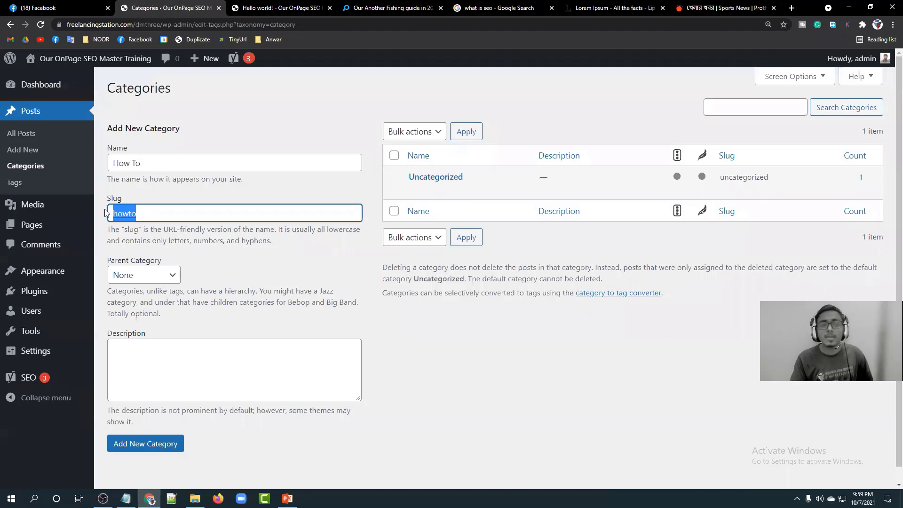
pyautogui.click(209, 210)
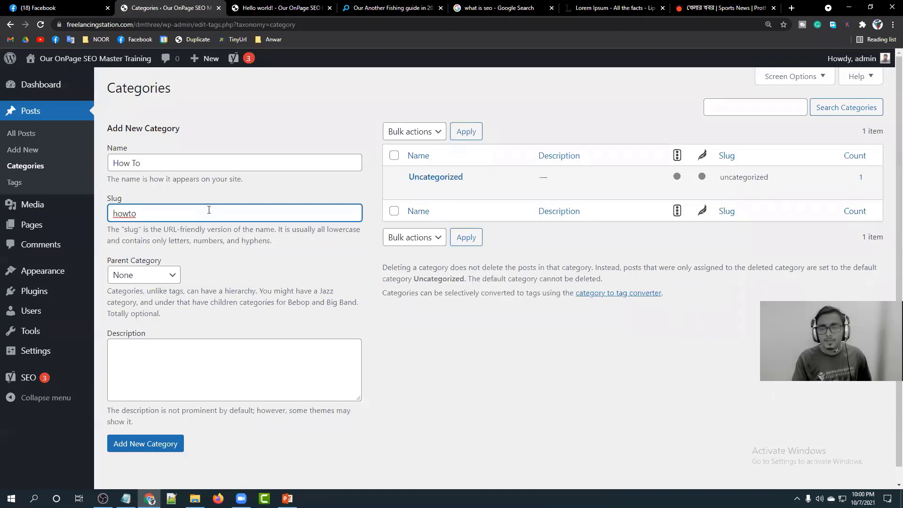
pyautogui.hotkey('alt', 'Tab')
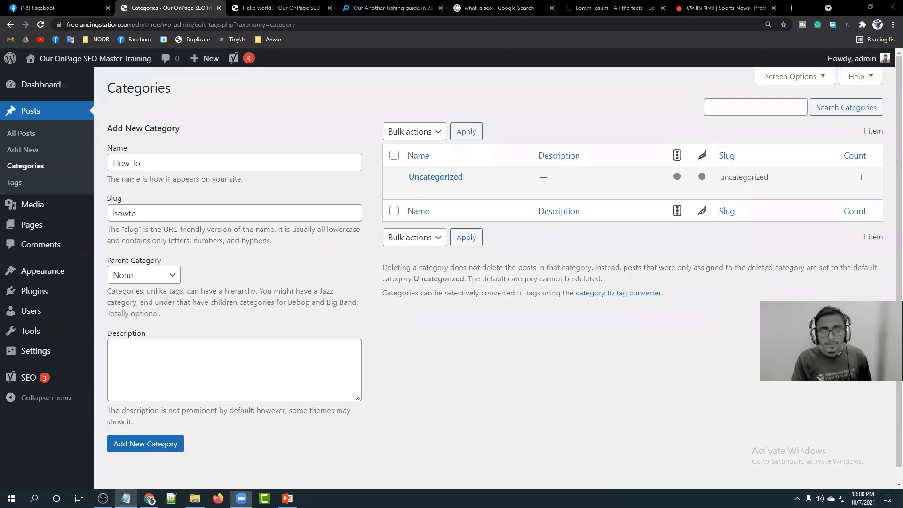
# Glance at the Notepad to-do list, hide it, and return to the How To category form.
pyautogui.click(125, 499)
pyautogui.moveTo(290, 179); pyautogui.dragTo(125, 153)
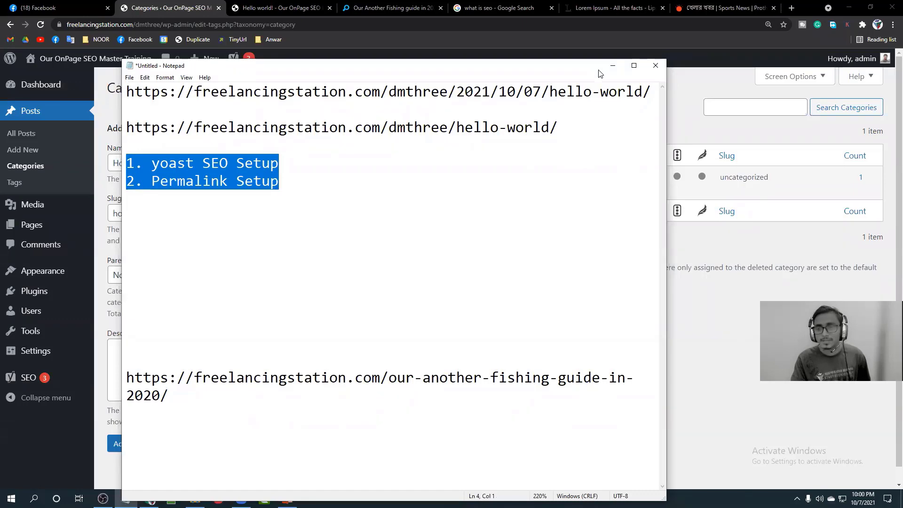
pyautogui.click(612, 65)
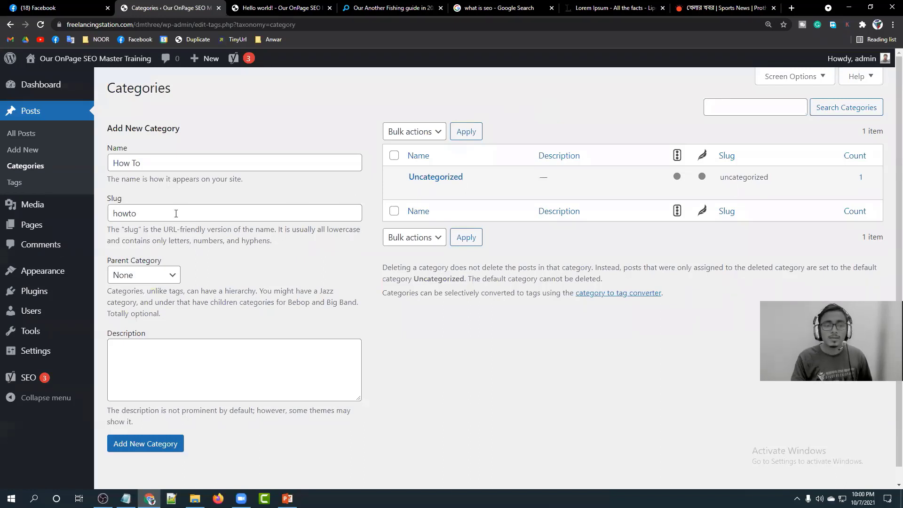
pyautogui.scroll(-1, 267, 301)
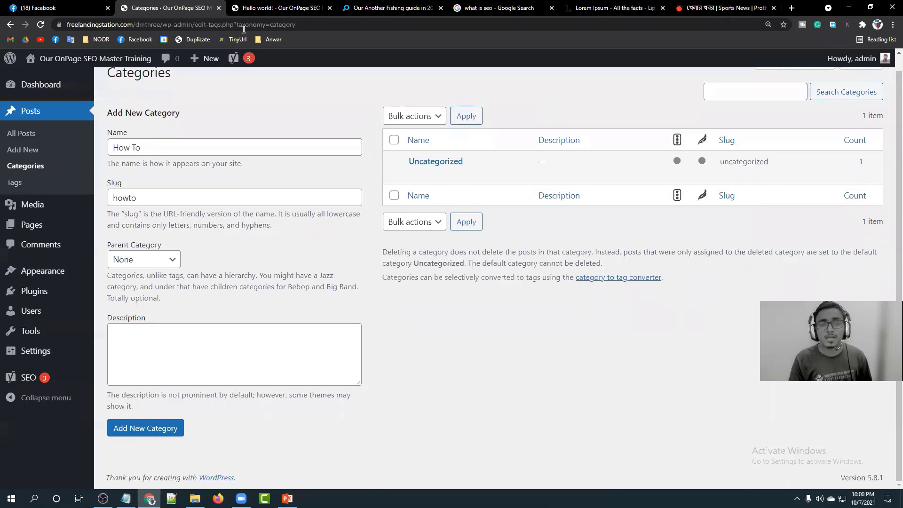
pyautogui.click(250, 8)
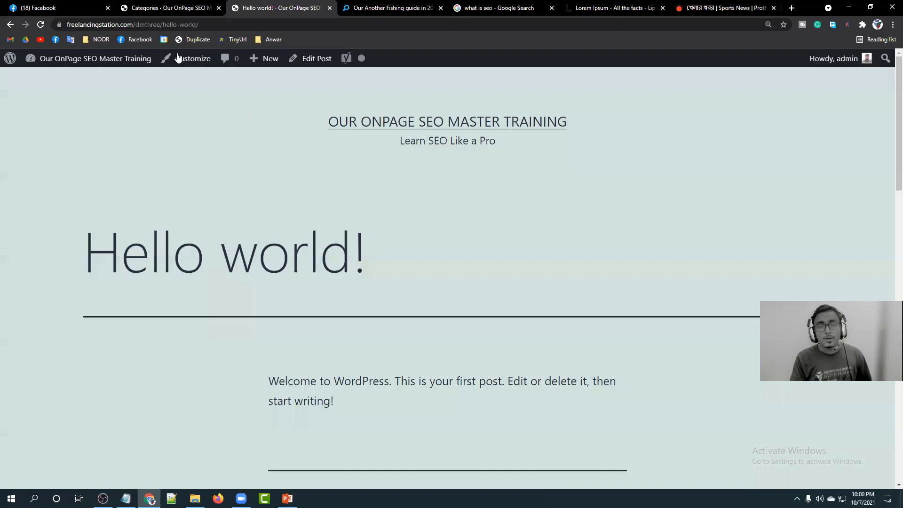
pyautogui.click(160, 11)
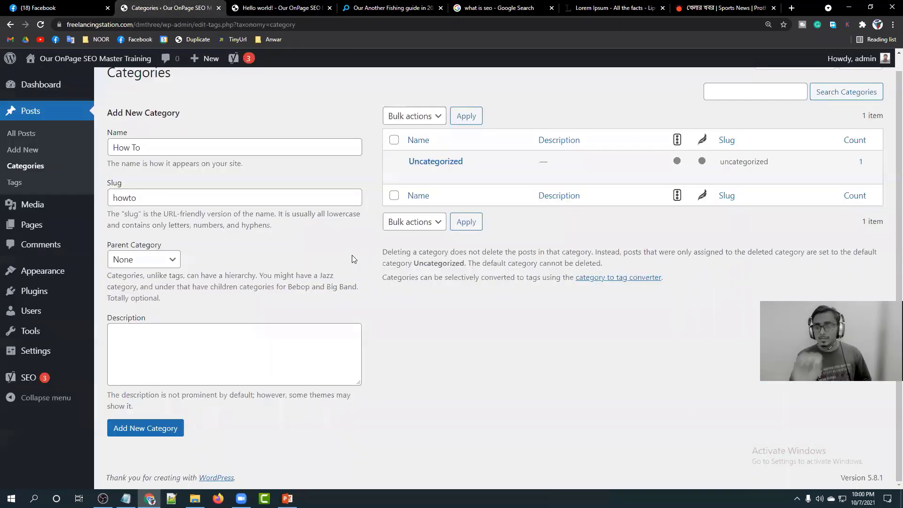
# Type placeholder gibberish into the How To category's Description box.
pyautogui.click(215, 348)
pyautogui.write('oljlfk;jkv')
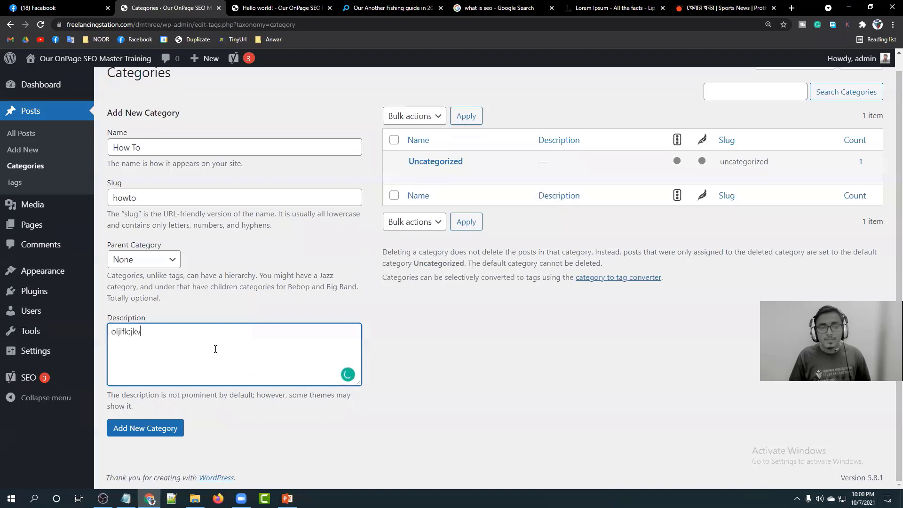
pyautogui.write('lh lkfghhlhvc ojlerjjnmgfhlksj ljjng')
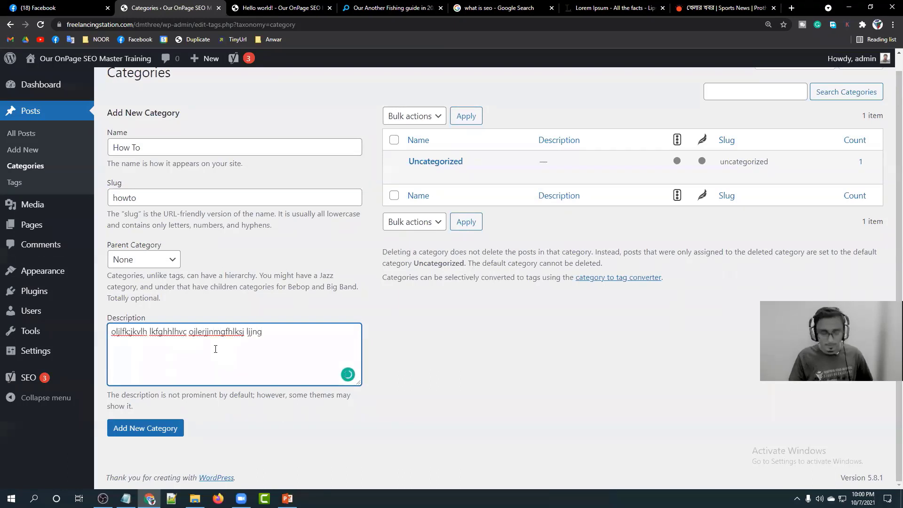
pyautogui.click(501, 8)
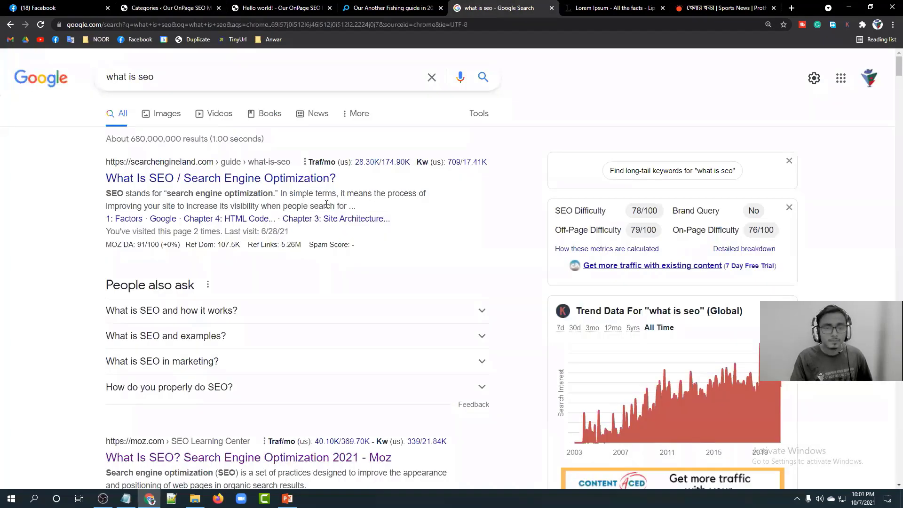
# Replace the 'what is seo' Google query with a search for prothomalo and skim the results.
pyautogui.moveTo(358, 207); pyautogui.dragTo(108, 192)
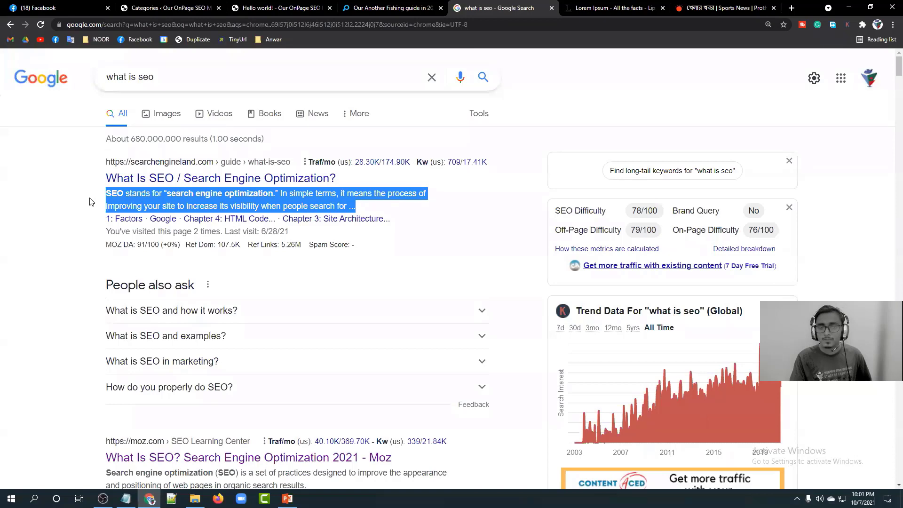
pyautogui.click(92, 202)
pyautogui.moveTo(189, 76); pyautogui.dragTo(30, 88)
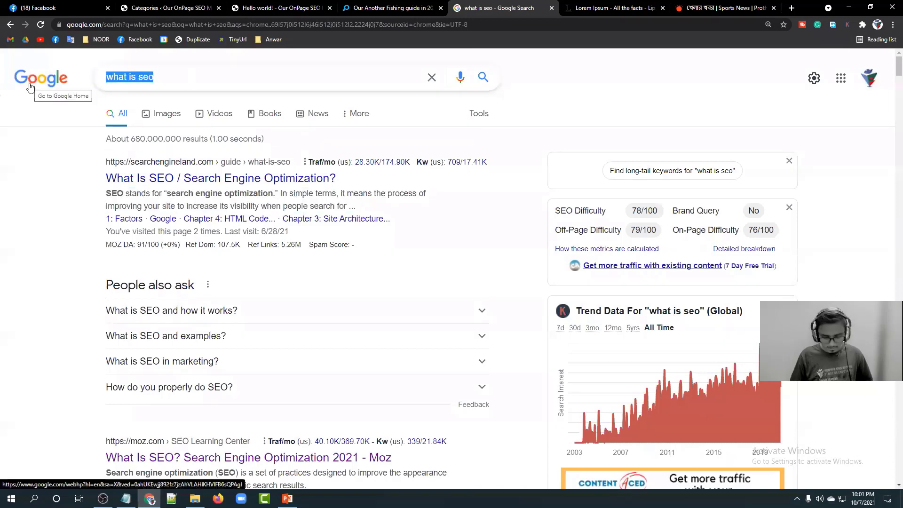
pyautogui.write('pro')
pyautogui.press('Down')
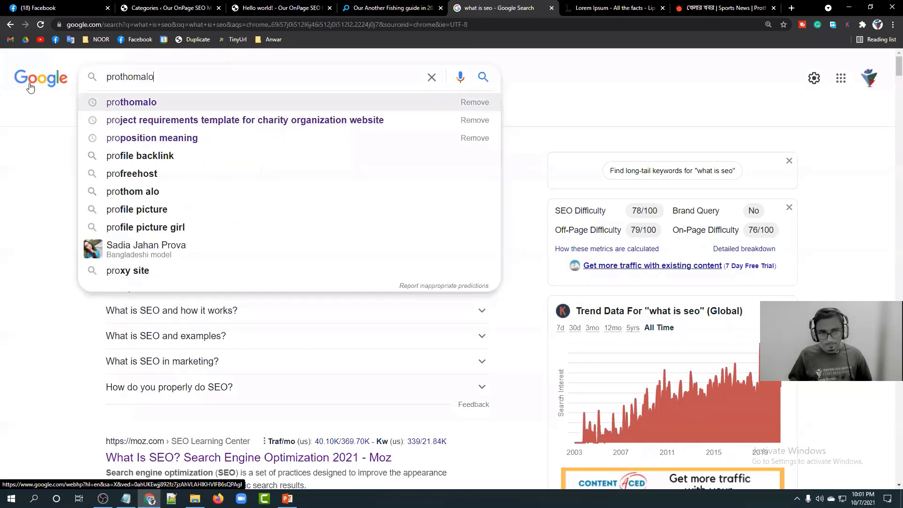
pyautogui.press('Return')
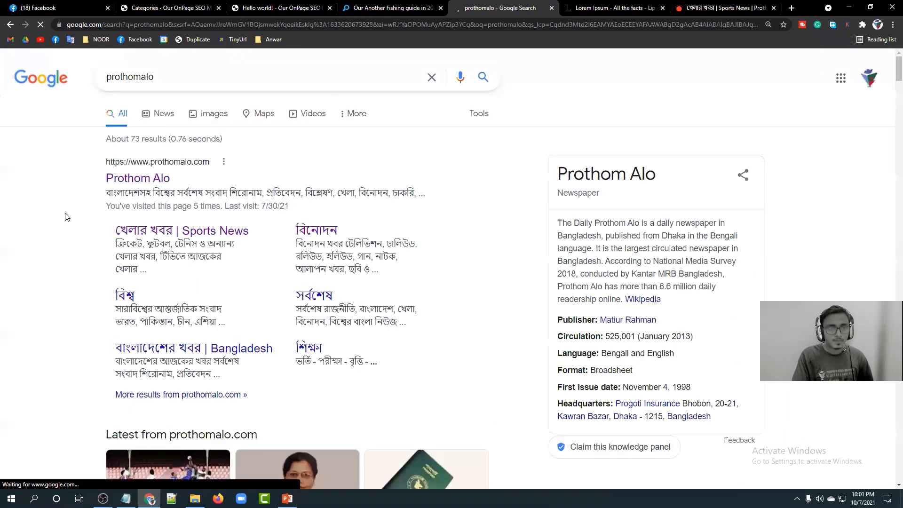
pyautogui.scroll(-1, 69, 220)
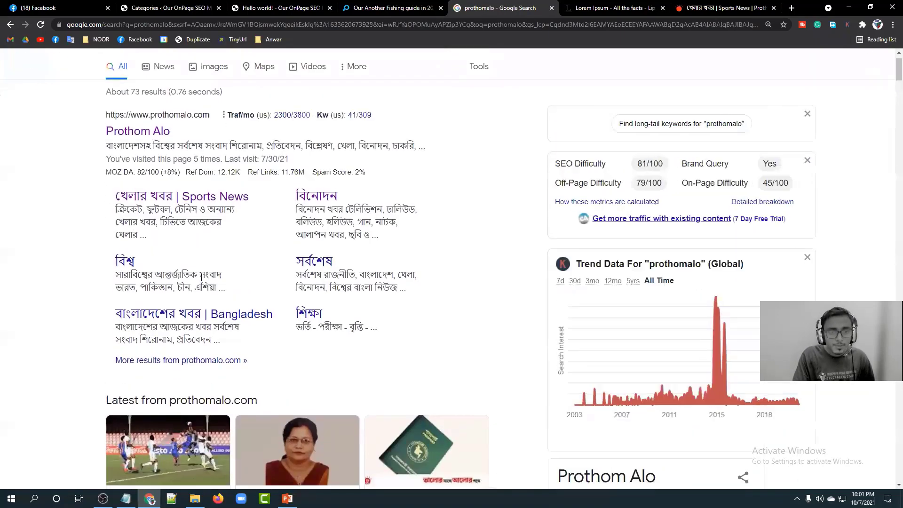
pyautogui.moveTo(226, 288); pyautogui.dragTo(119, 276)
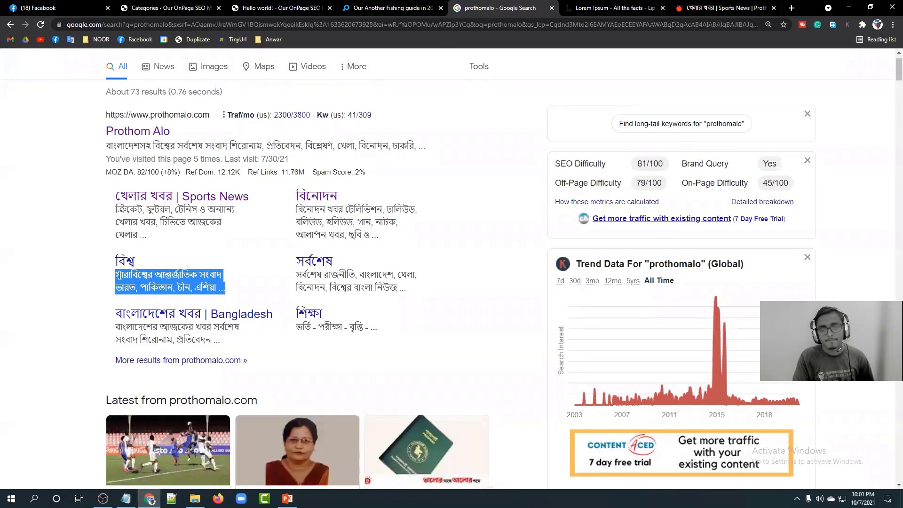
pyautogui.click(119, 275)
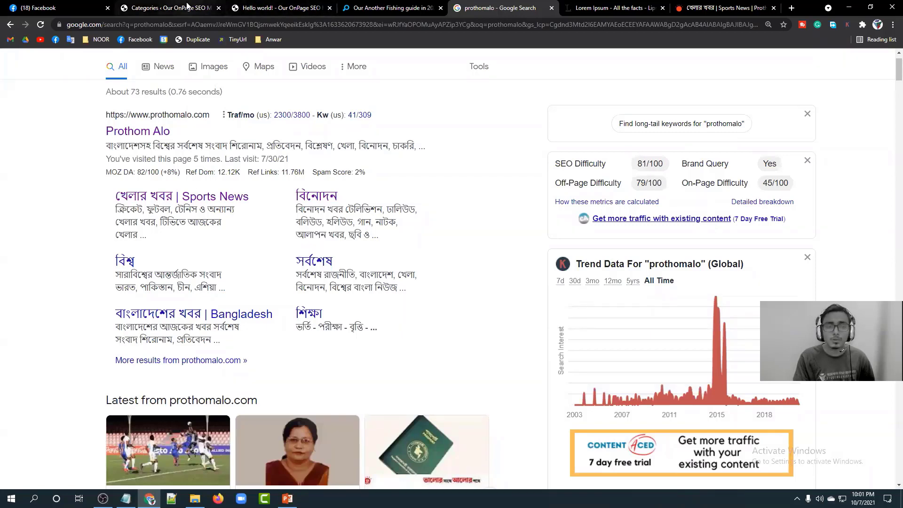
# Delete the gibberish from the How To category's Description box.
pyautogui.click(169, 8)
pyautogui.moveTo(299, 338); pyautogui.dragTo(106, 326)
pyautogui.press('BackSpace')
# Add the How To category with slug howto and reset the page zoom to 100%.
pyautogui.click(528, 368)
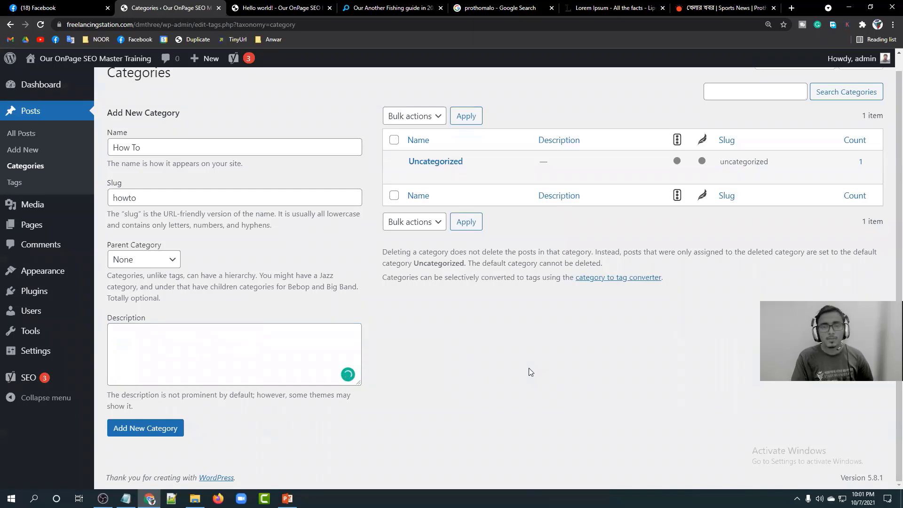
pyautogui.click(140, 429)
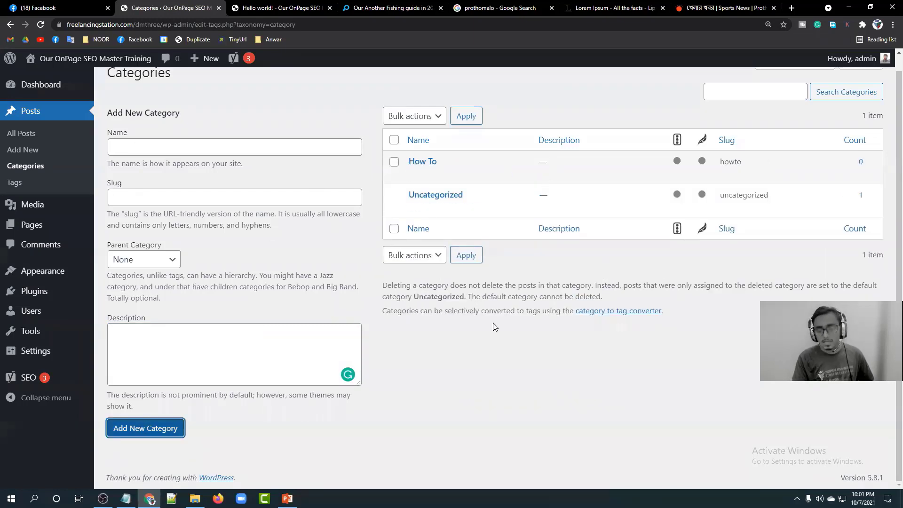
pyautogui.hotkey('ctrl', '0')
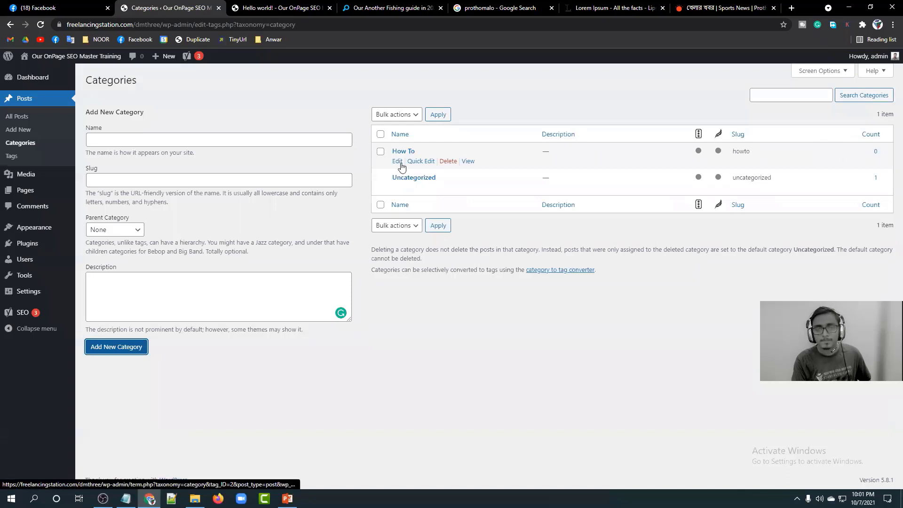
pyautogui.click(193, 87)
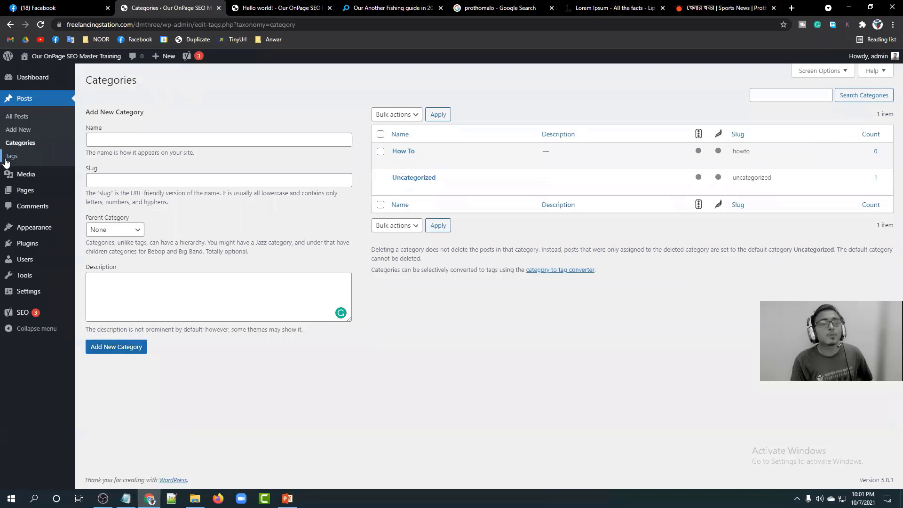
# Move the Hello world! post to the trash from All Posts.
pyautogui.click(21, 104)
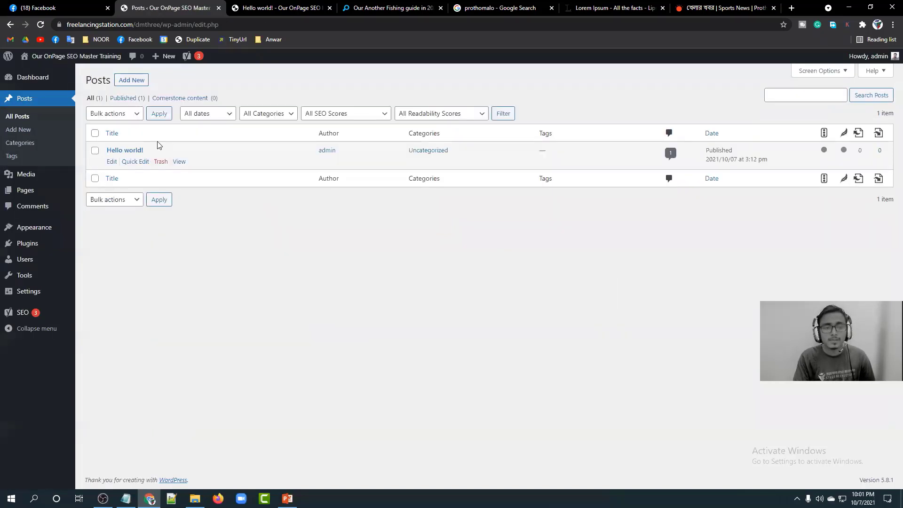
pyautogui.click(274, 6)
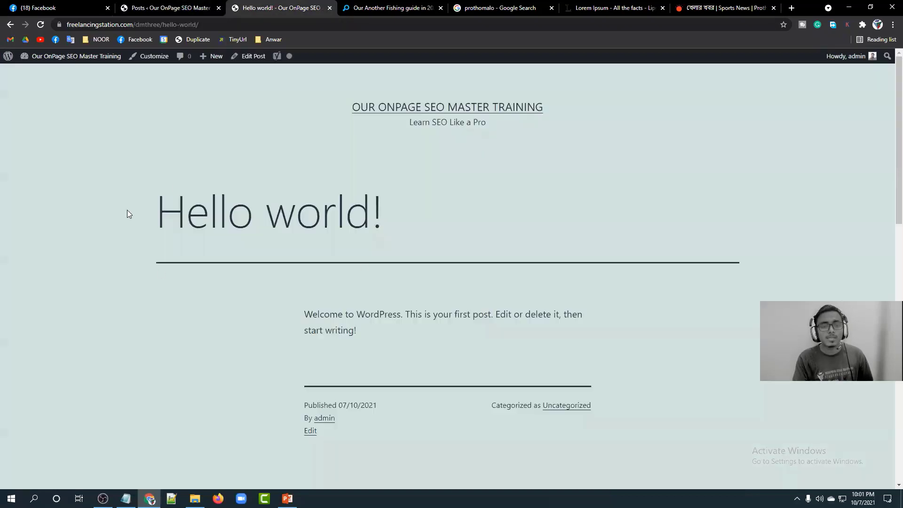
pyautogui.click(157, 6)
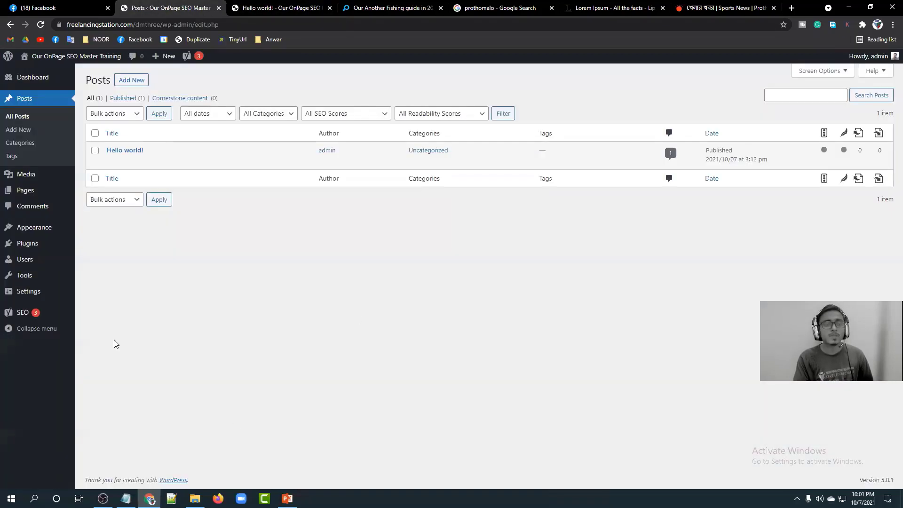
pyautogui.click(95, 151)
pyautogui.click(160, 162)
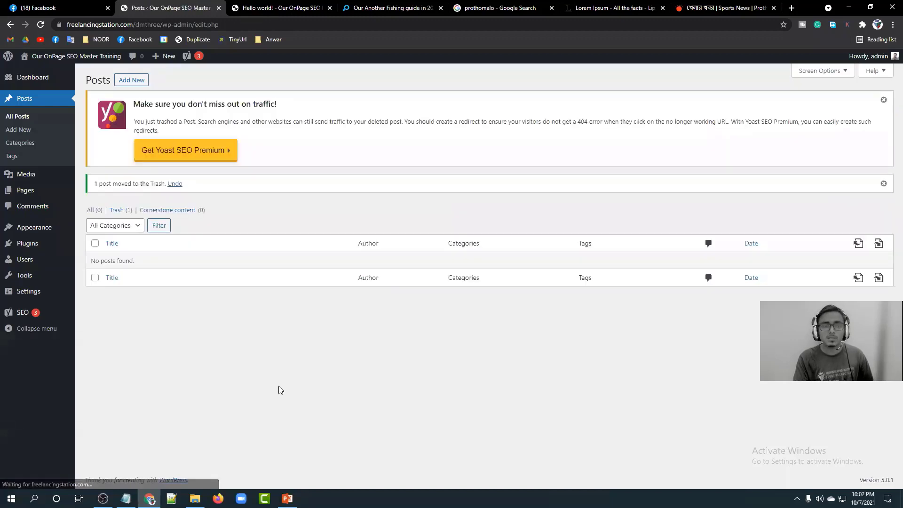
# Dismiss the Yoast notice, check that Hello world! is in Trash, and return to All (0).
pyautogui.click(883, 102)
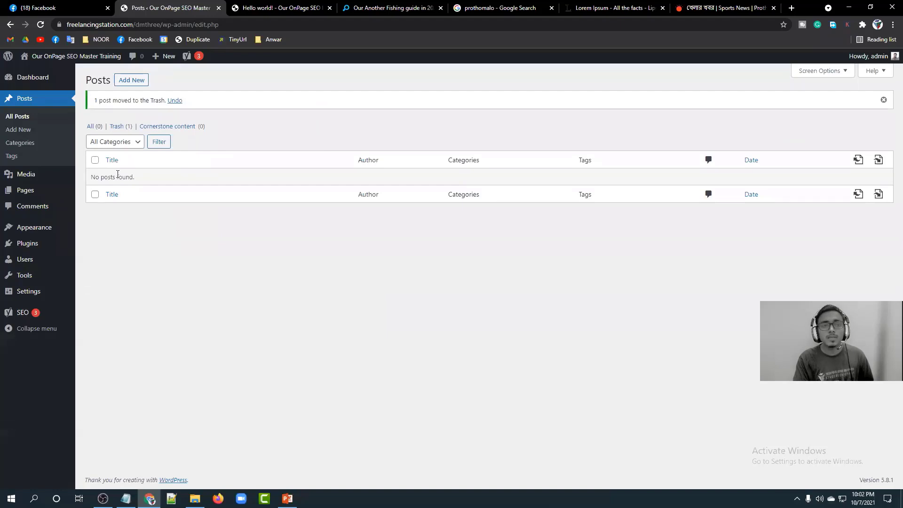
pyautogui.click(118, 126)
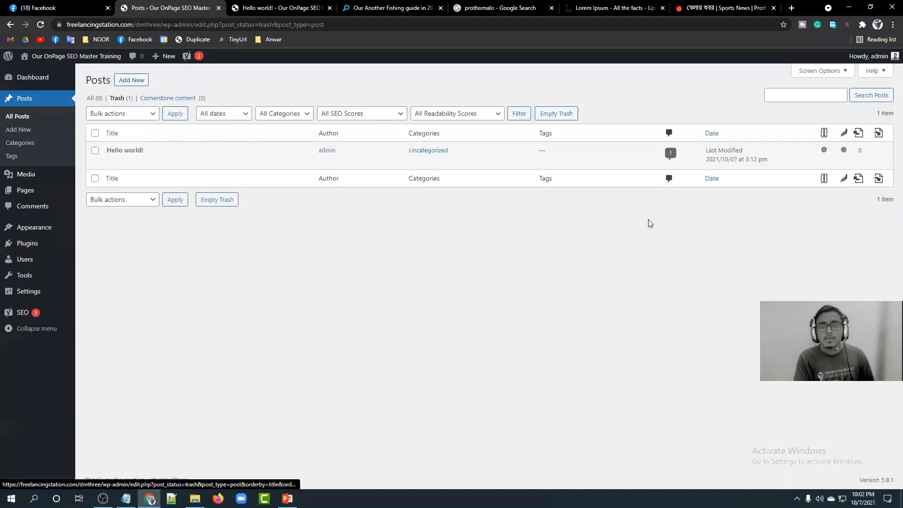
pyautogui.click(95, 151)
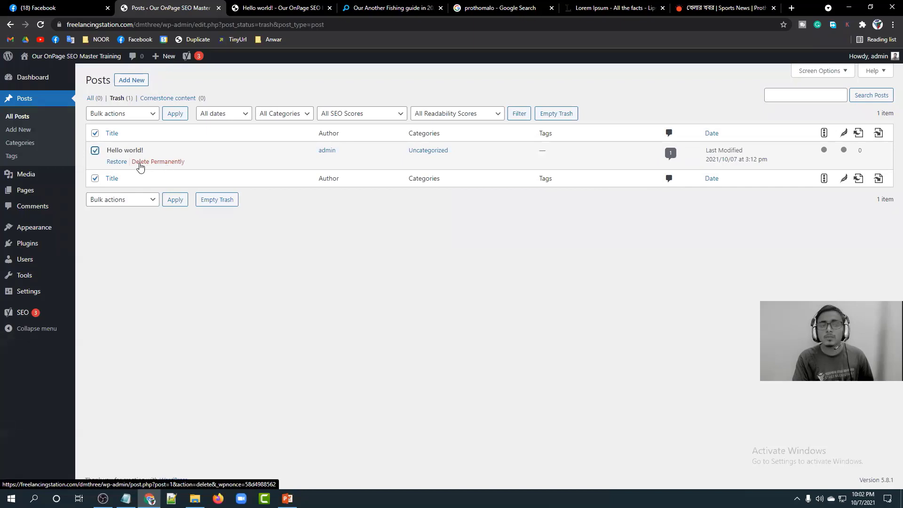
pyautogui.click(95, 151)
pyautogui.click(90, 97)
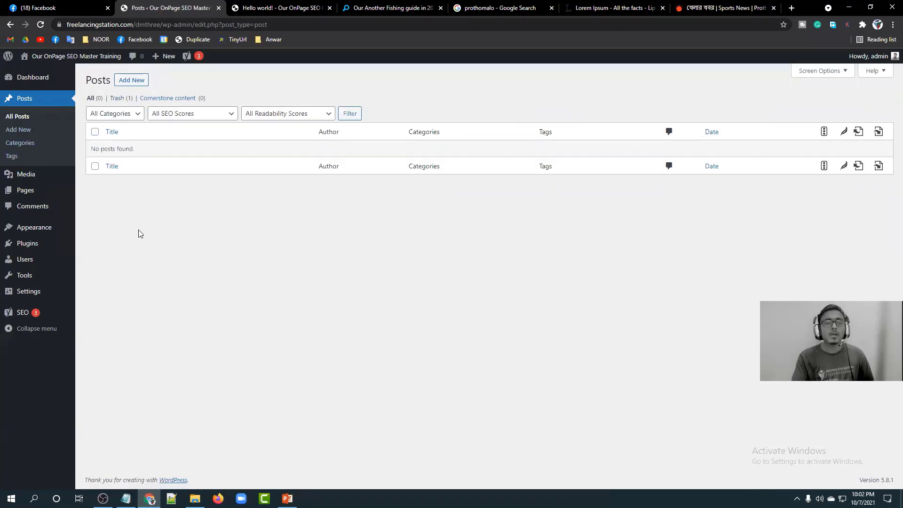
# Search Google for 'how to fishi' in a new browser tab.
pyautogui.click(791, 8)
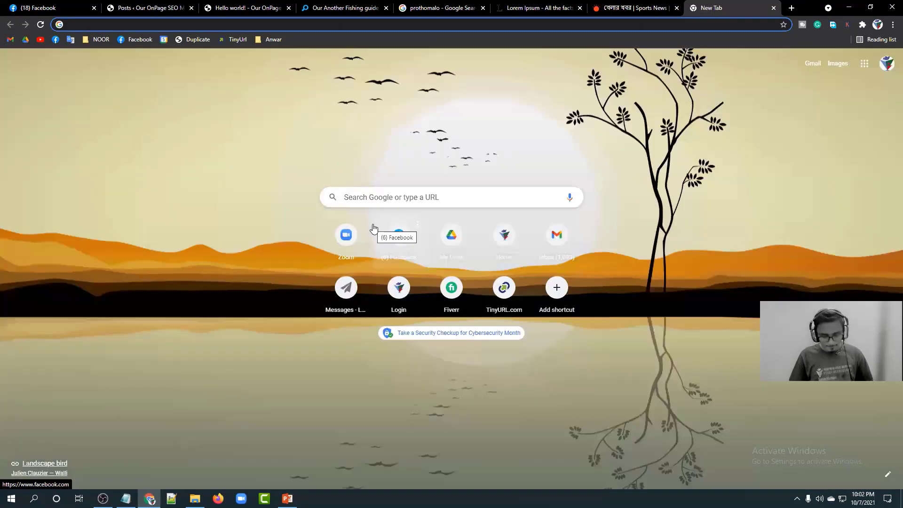
pyautogui.write('h')
pyautogui.write('ow to')
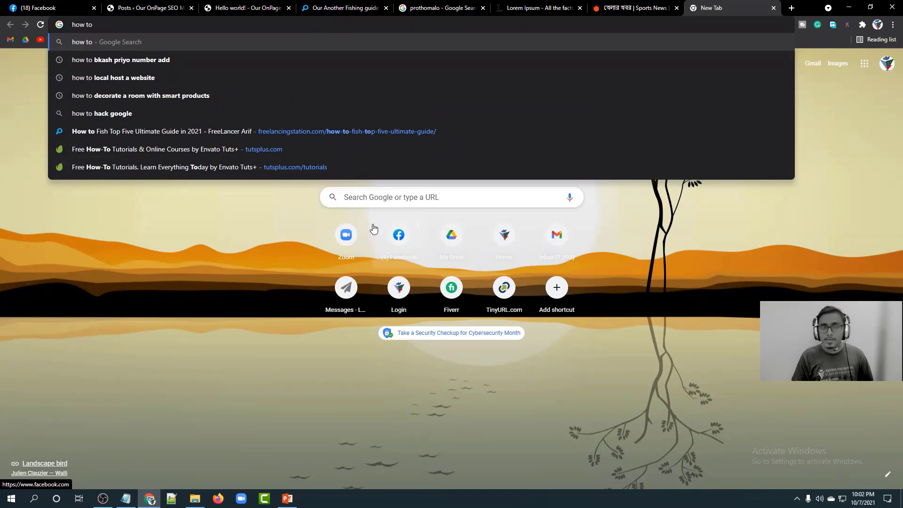
pyautogui.write('fishi')
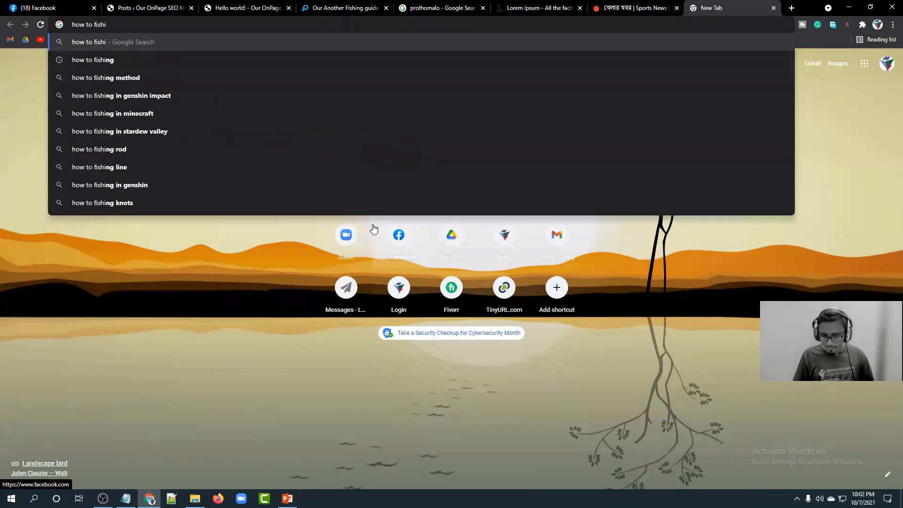
pyautogui.press('BackSpace')
pyautogui.press('Return')
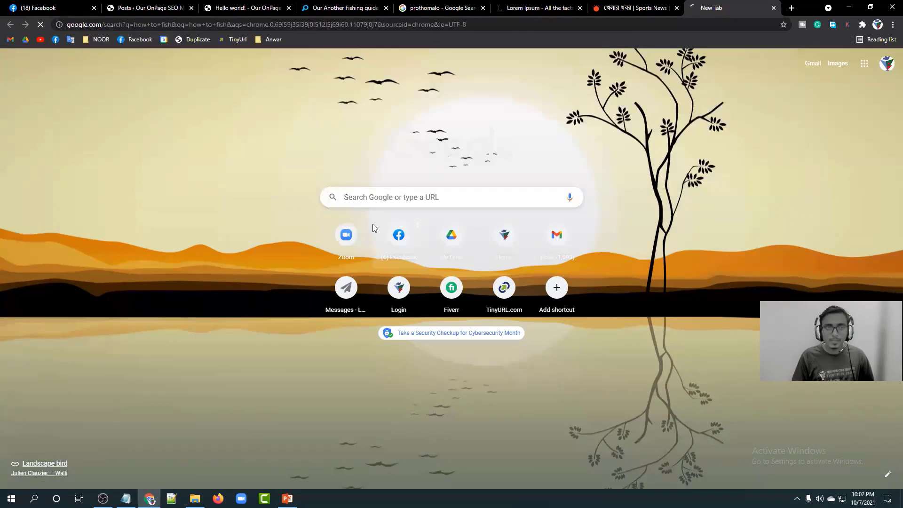
# Open the wikiHow How to Fish article and close its Pro membership banner.
pyautogui.scroll(-10, 109, 301)
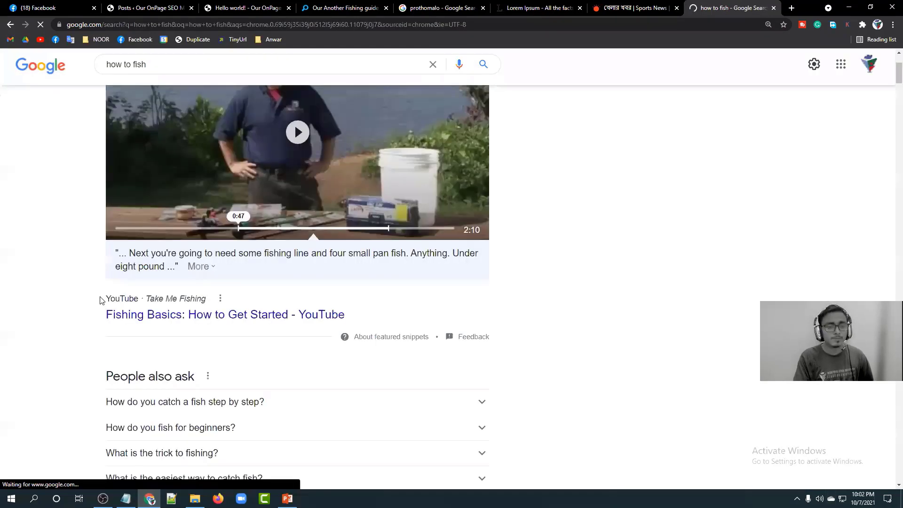
pyautogui.click(205, 210)
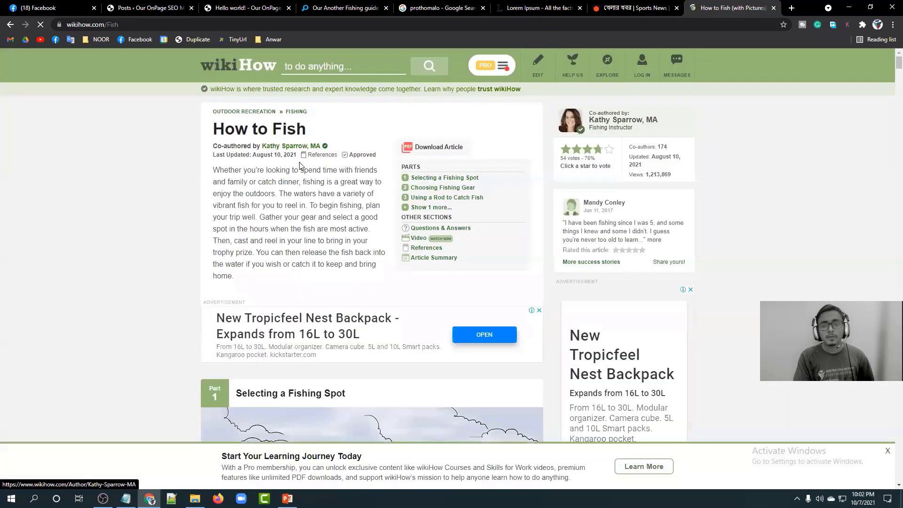
pyautogui.scroll(-2, 283, 208)
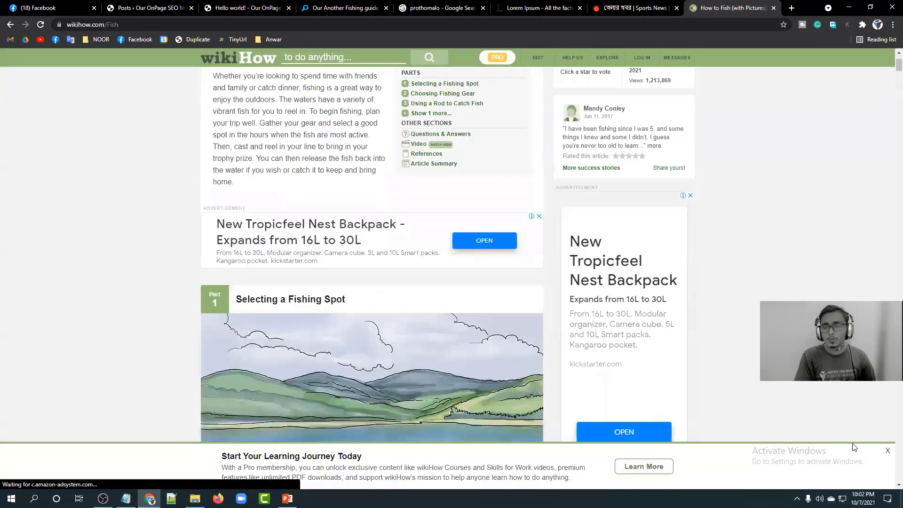
pyautogui.click(887, 451)
# Read through Part 1's opening steps, selecting step 1's text, then return to the top.
pyautogui.scroll(-5, 198, 217)
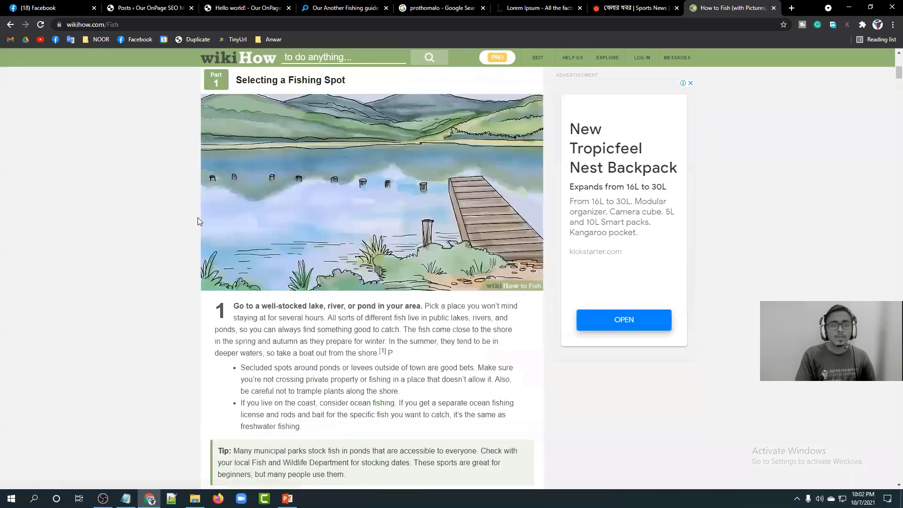
pyautogui.scroll(7, 197, 218)
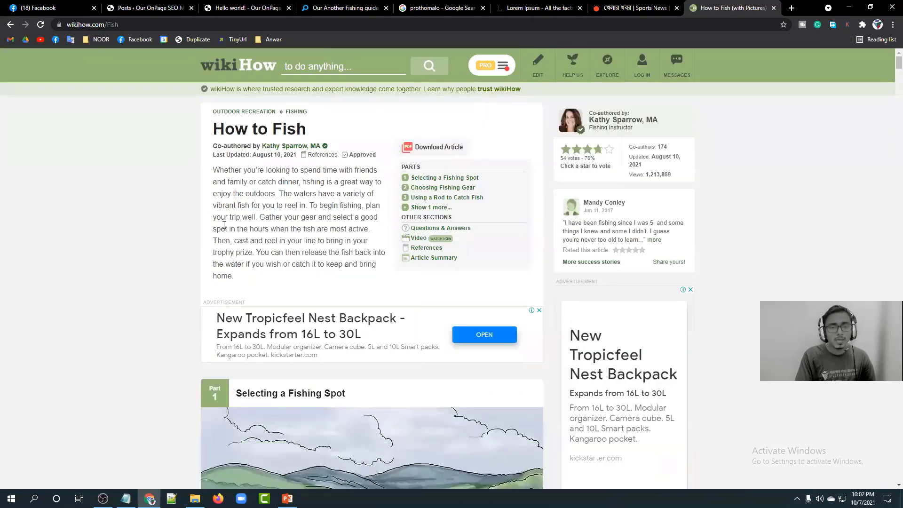
pyautogui.scroll(-5, 224, 225)
pyautogui.scroll(5, 211, 131)
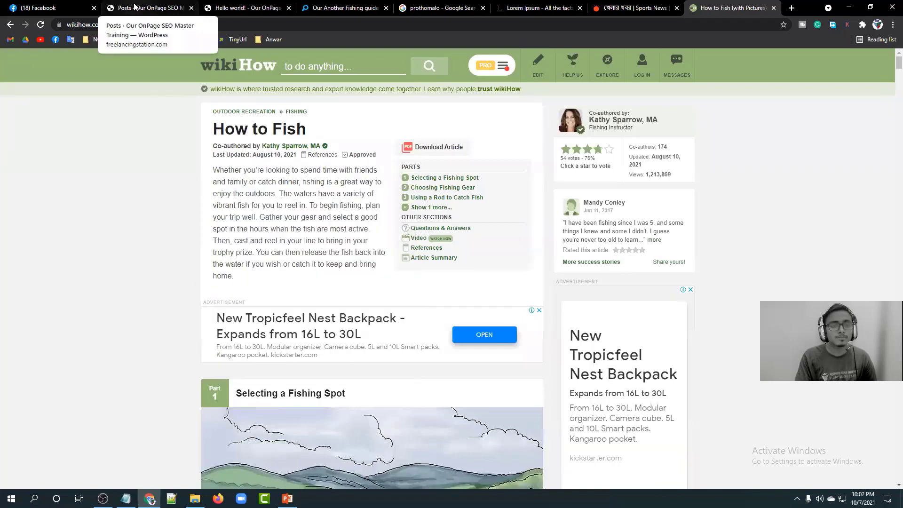
pyautogui.moveTo(231, 160)
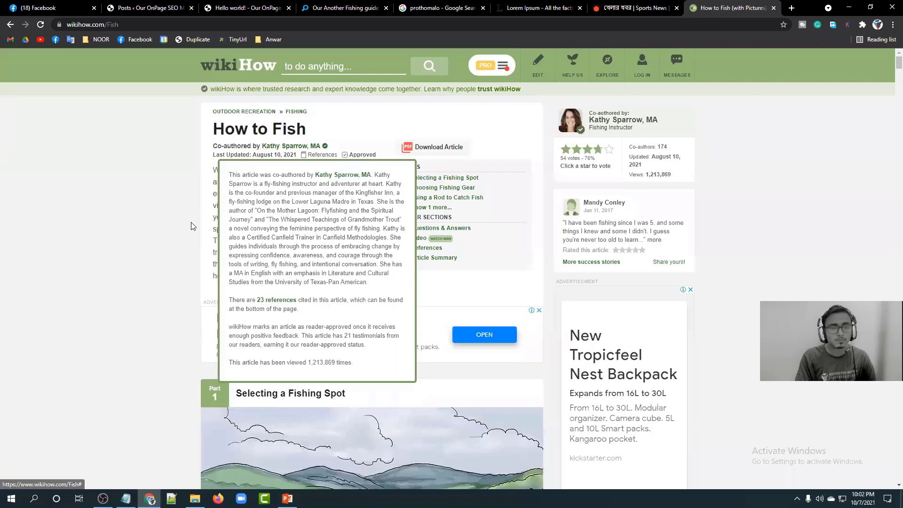
pyautogui.scroll(-5, 191, 225)
pyautogui.scroll(-6, 191, 226)
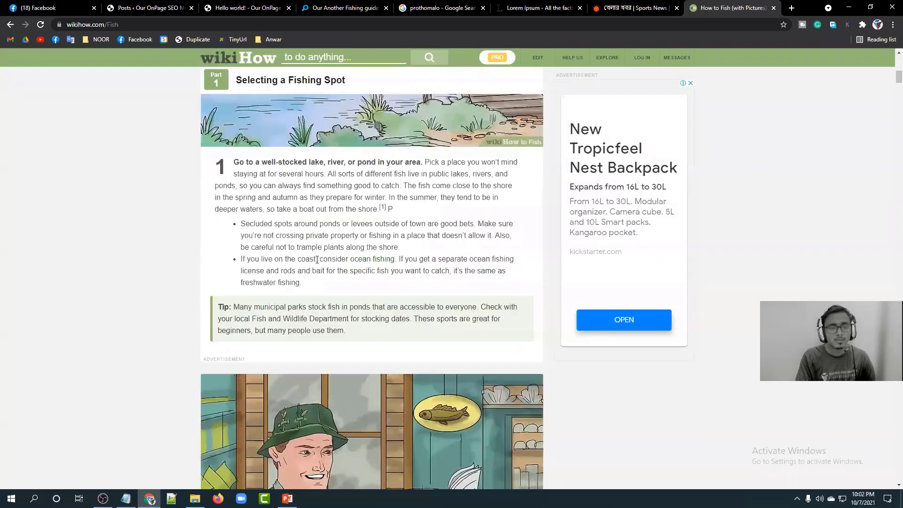
pyautogui.tripleClick(331, 285)
pyautogui.scroll(-7, 331, 281)
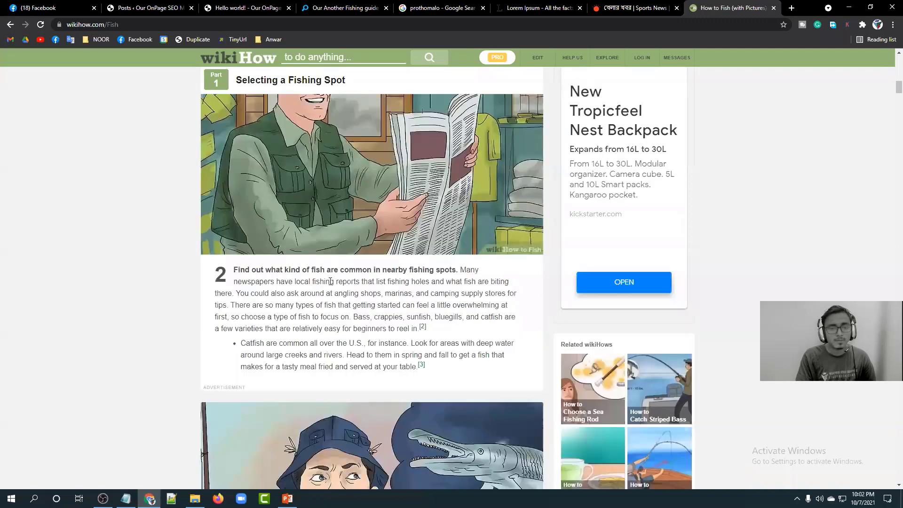
pyautogui.scroll(-12, 331, 284)
pyautogui.scroll(16, 329, 283)
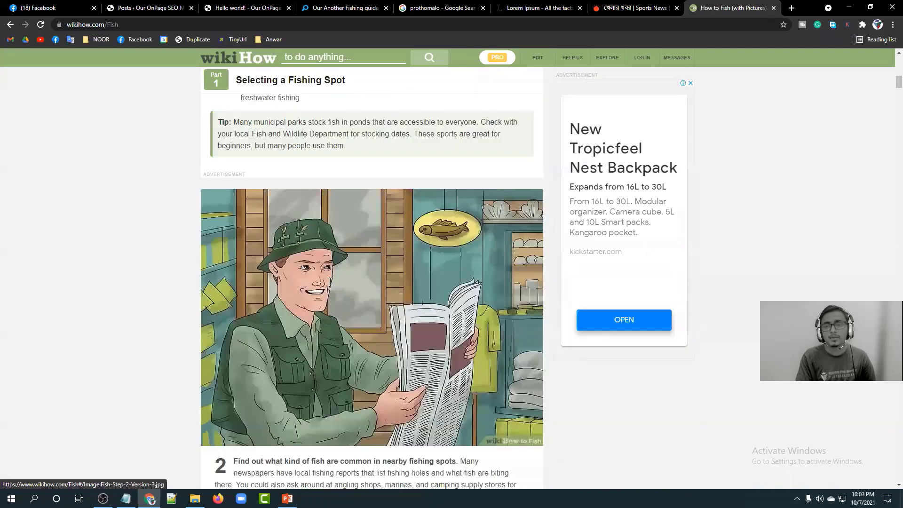
pyautogui.scroll(15, 330, 281)
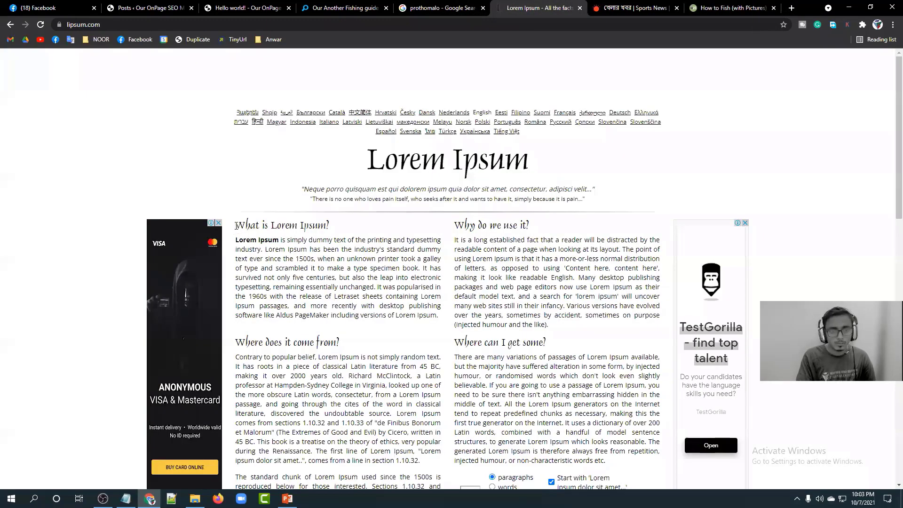
# Select the lipsum.com sections from 'What is Lorem Ipsum?' through 'Where can I get some?' and copy them.
pyautogui.moveTo(512, 370); pyautogui.dragTo(609, 463)
pyautogui.scroll(-3, 434, 318)
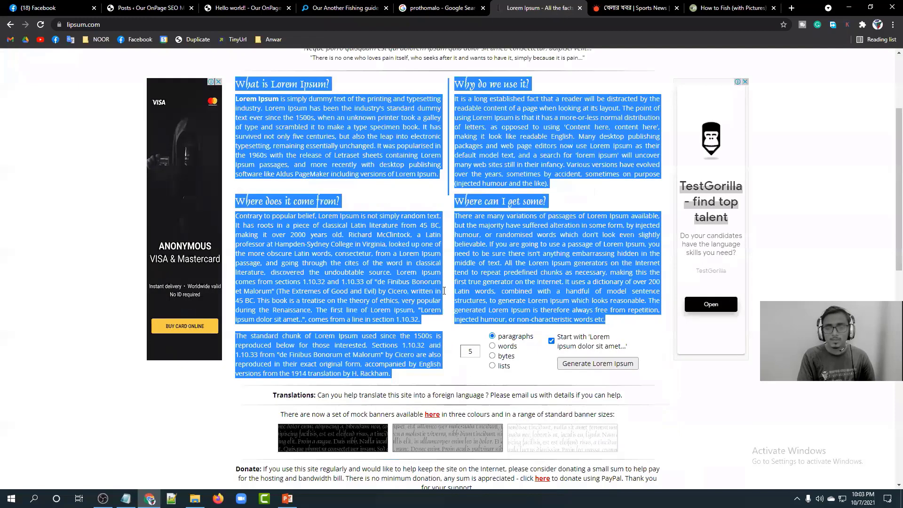
pyautogui.rightClick(514, 275)
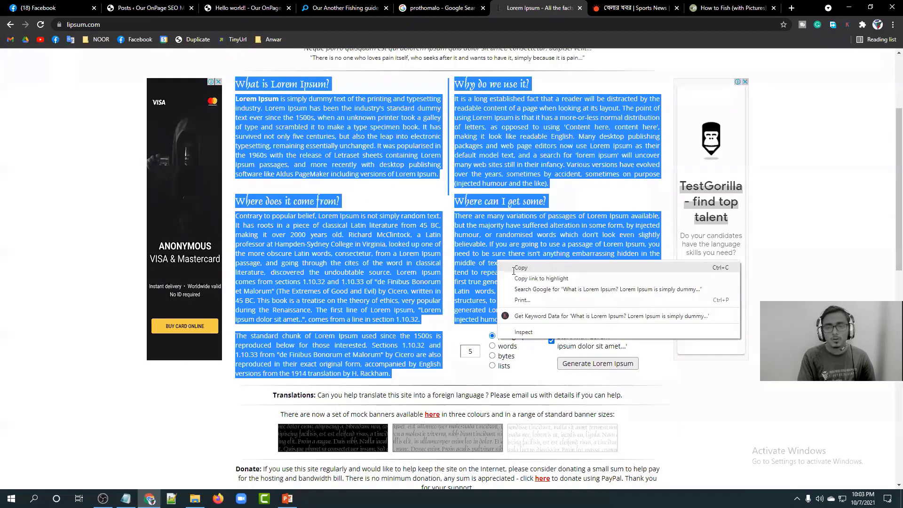
pyautogui.click(143, 7)
# Create a new post and give it the title 'How to Fish'.
pyautogui.click(130, 80)
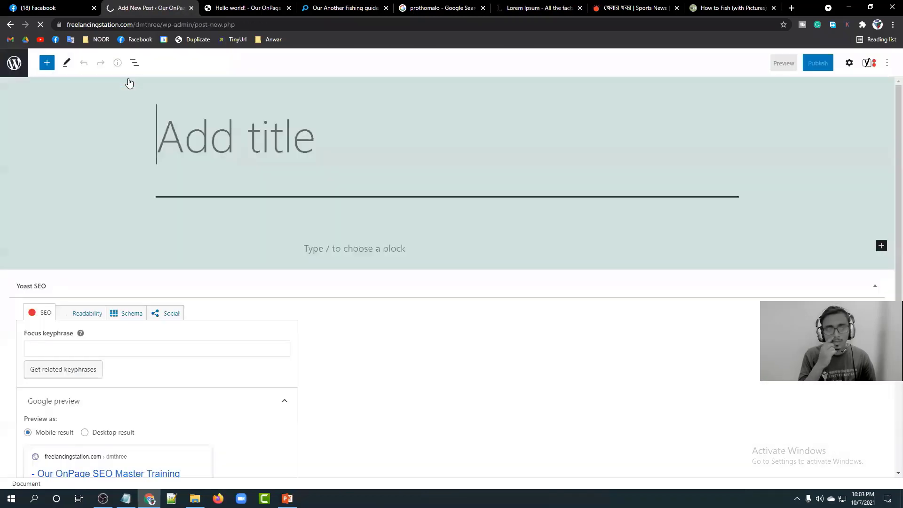
pyautogui.click(185, 133)
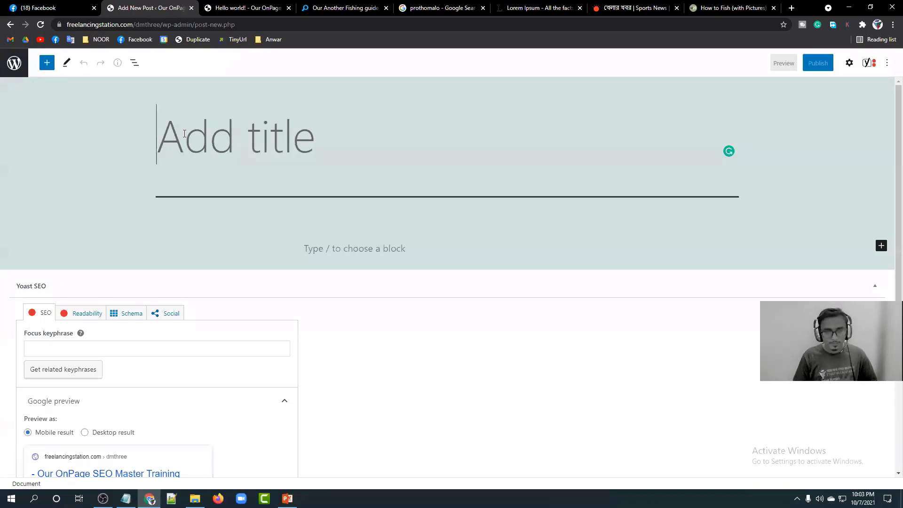
pyautogui.write('Howw')
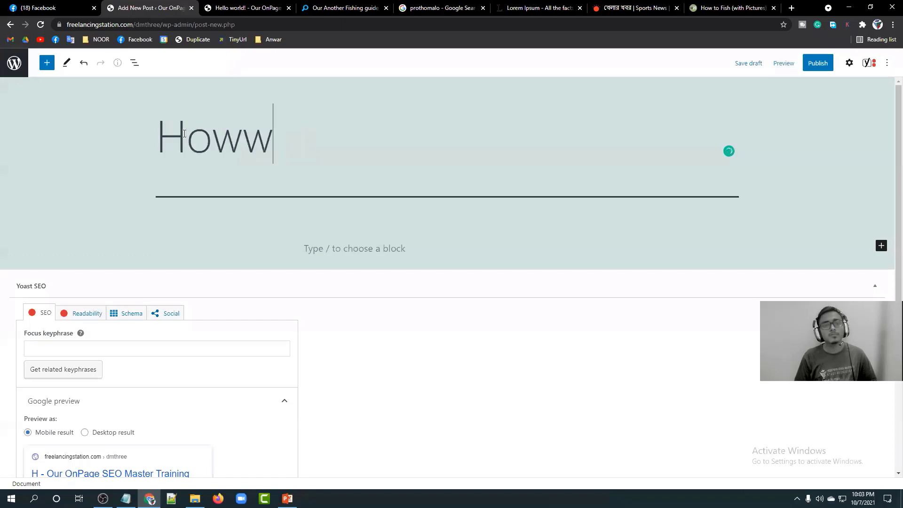
pyautogui.press('BackSpace')
pyautogui.write('to fish')
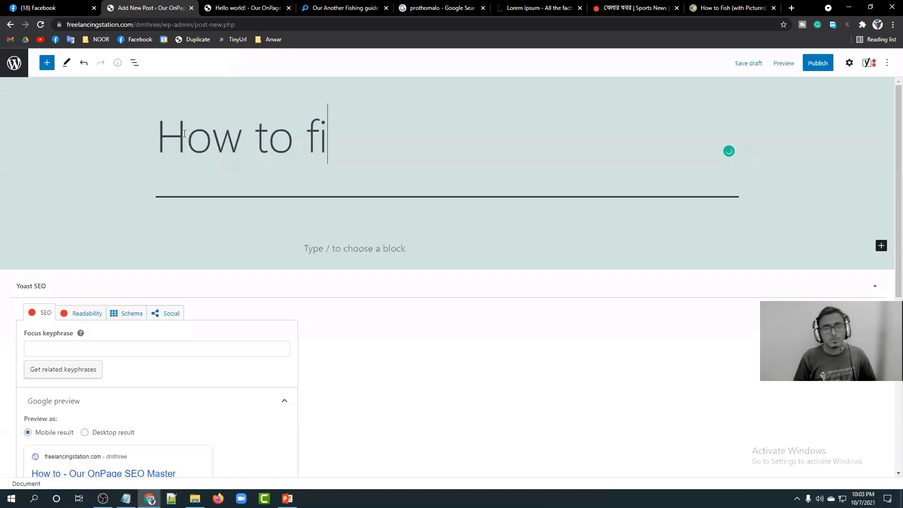
pyautogui.press('BackSpace')
pyautogui.press('BackSpace')
pyautogui.press('BackSpace')
pyautogui.press('BackSpace')
pyautogui.write('S')
pyautogui.press('BackSpace')
pyautogui.write('F9')
pyautogui.press('BackSpace')
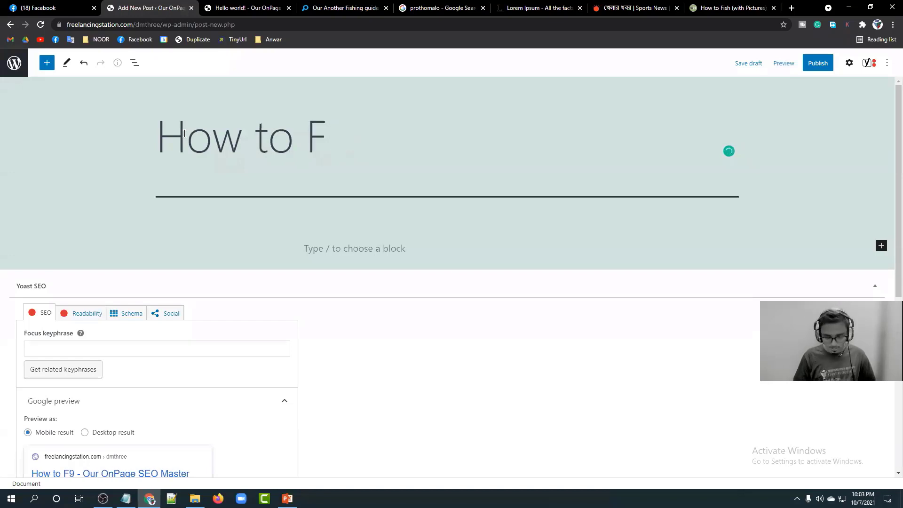
pyautogui.write('ish')
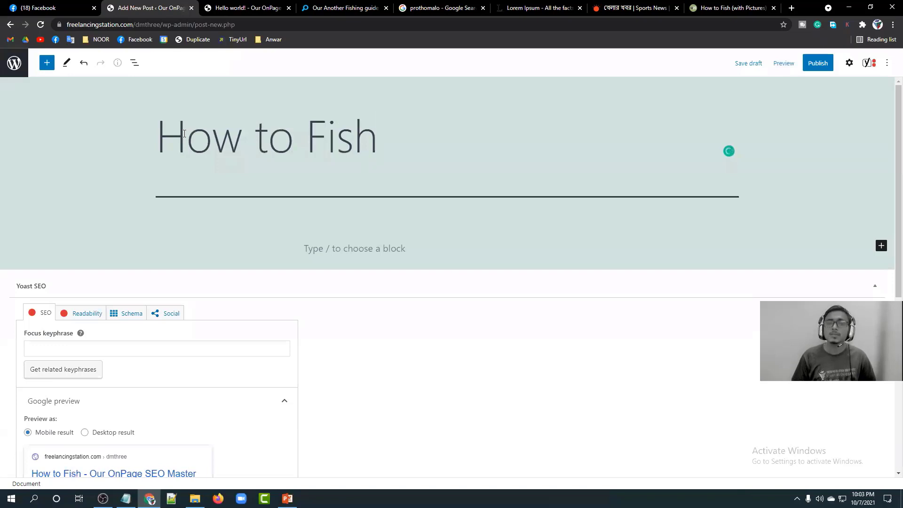
# Paste the copied Lorem Ipsum text as the post body and publish it.
pyautogui.click(337, 252)
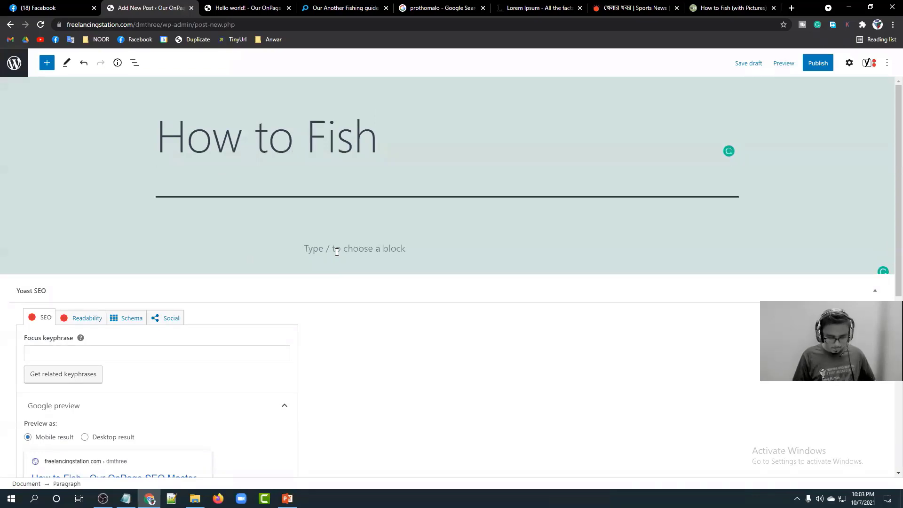
pyautogui.write("There are many variations of passages of Lorem Ipsum available, but the majority have suffered alteration in some form, by injected humour, or randomised words which don't look even slightly believable. If you are going to use a passage of Lorem Ipsum, you need to be sure there isn't anything embarrassing hidden in the middle of text. All the Lorem Ipsum generators on the Internet tend to repeat predefined chunks as necessary, making this the first true generator on the Internet. It uses a dictionary of over 200 Latin words, combined with a handful of model sentence structures, to generate Lorem Ipsum which looks reasonable. The generated Lorem Ipsum is therefore always free from repetition, injected humour, or non-characteristic words etc.")
pyautogui.scroll(15, 357, 206)
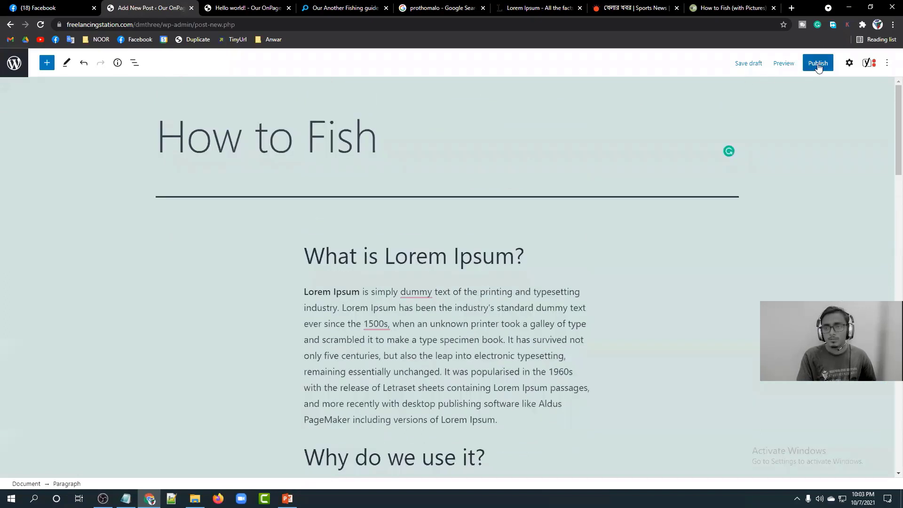
pyautogui.click(818, 63)
pyautogui.click(820, 63)
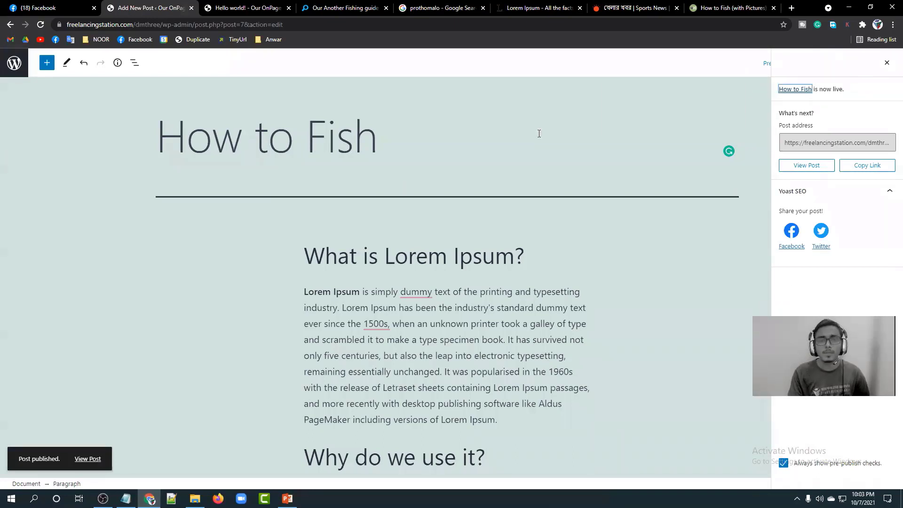
# Trim the post path from the address to load the site's home page.
pyautogui.click(230, 8)
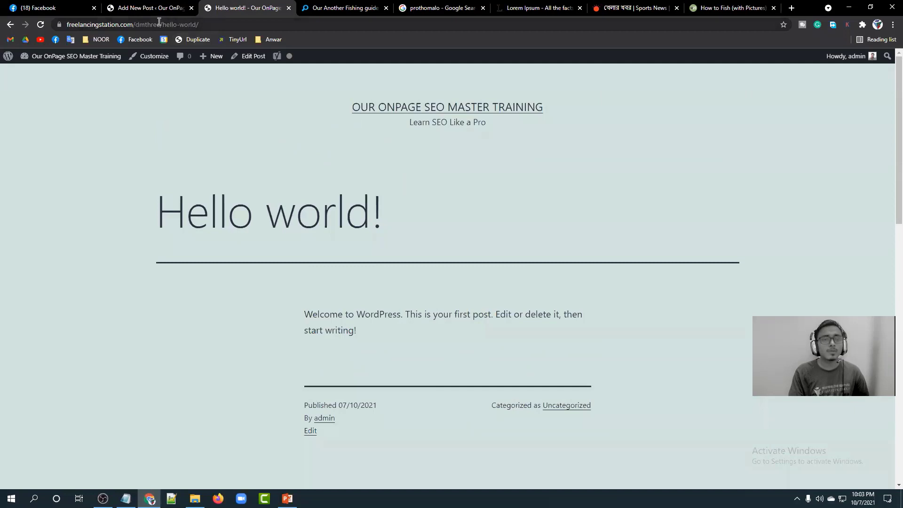
pyautogui.moveTo(161, 22); pyautogui.dragTo(287, 19)
pyautogui.press('BackSpace')
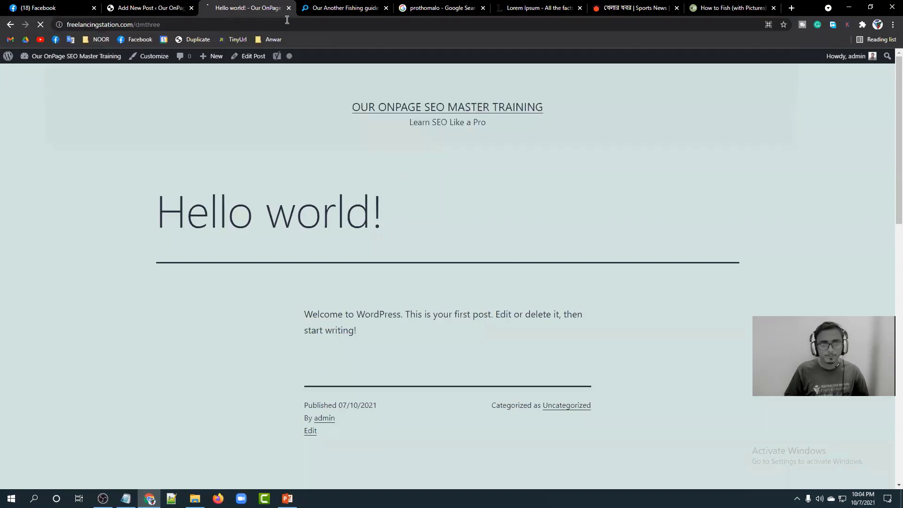
pyautogui.press('Return')
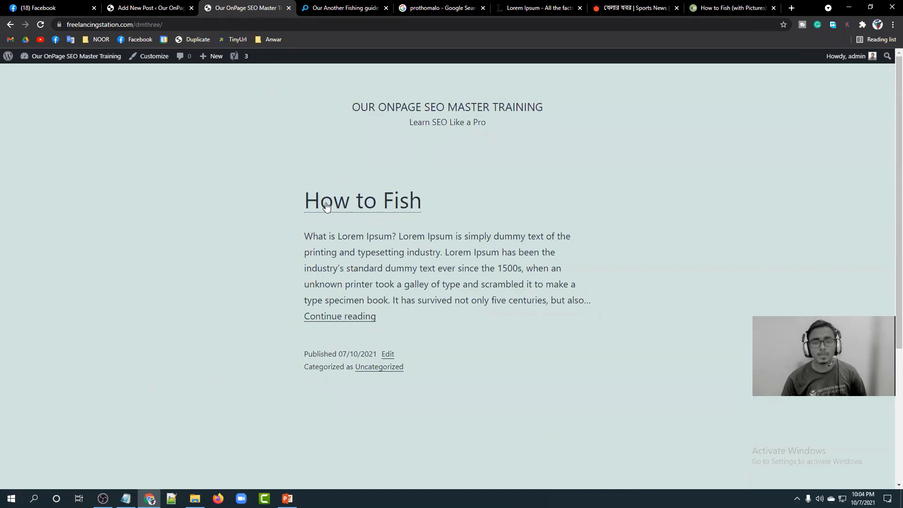
# Read the full How to Fish post on the site, then go back to its editor.
pyautogui.click(333, 316)
pyautogui.scroll(-3, 329, 292)
pyautogui.scroll(-14, 401, 273)
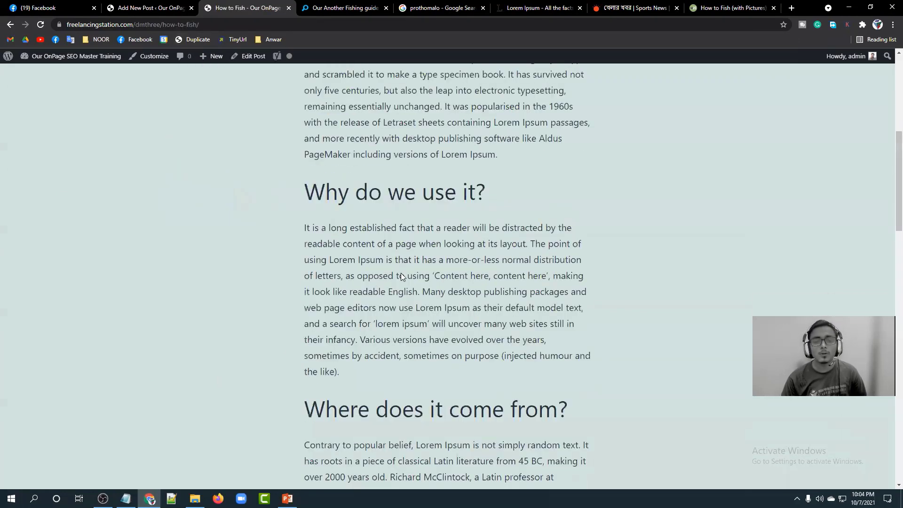
pyautogui.scroll(-9, 401, 273)
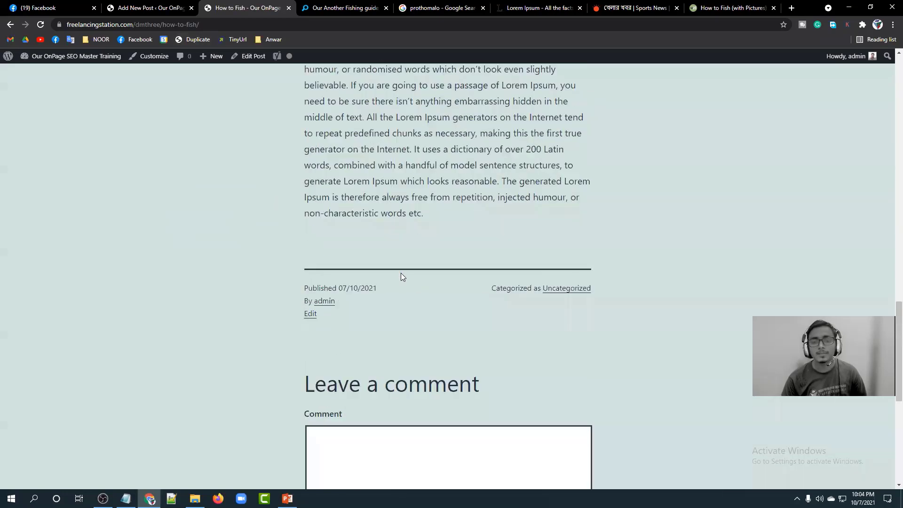
pyautogui.scroll(12, 400, 273)
pyautogui.scroll(12, 401, 272)
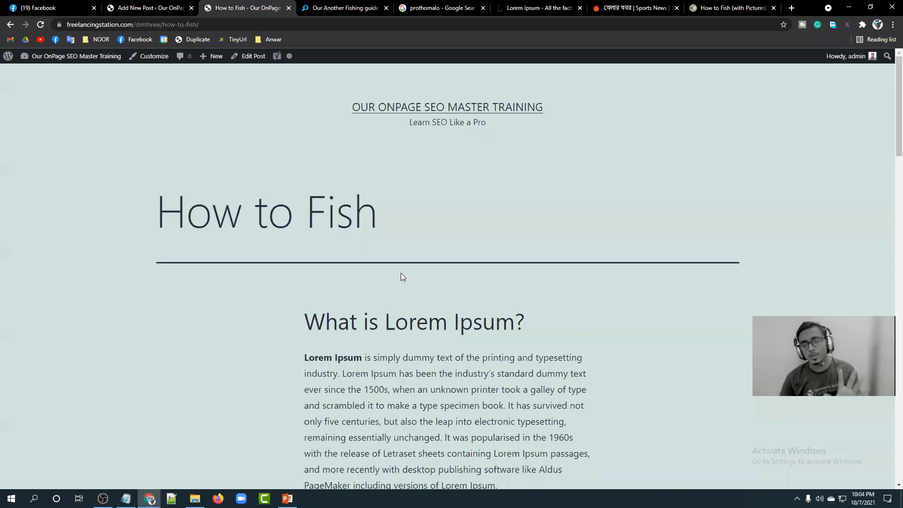
pyautogui.scroll(-9, 373, 345)
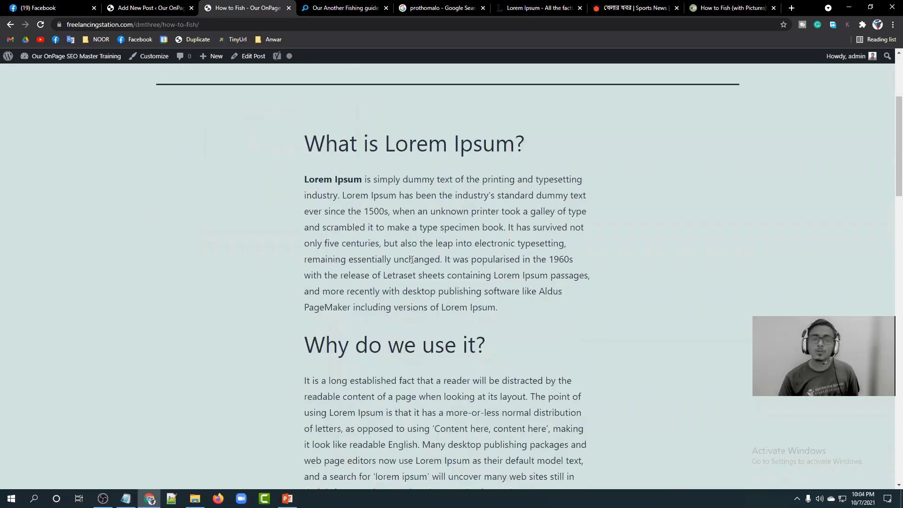
pyautogui.scroll(-5, 363, 362)
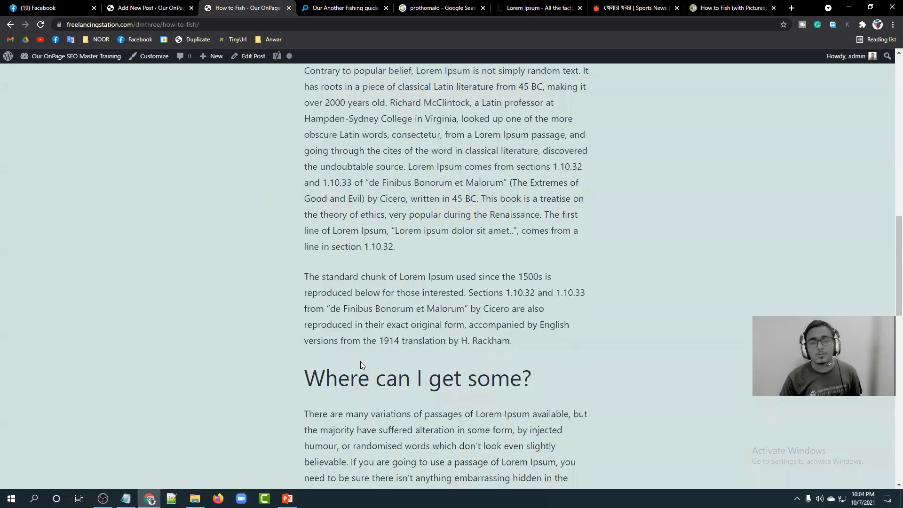
pyautogui.scroll(-7, 360, 363)
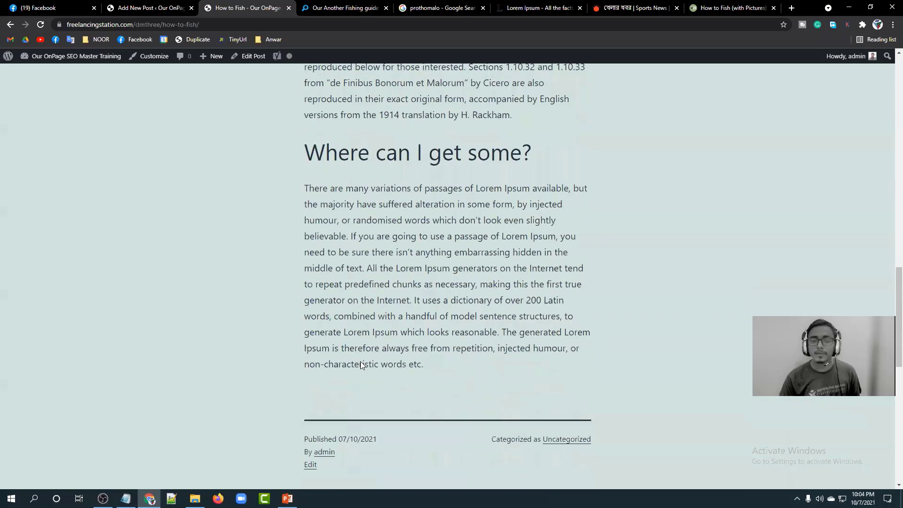
pyautogui.scroll(18, 360, 361)
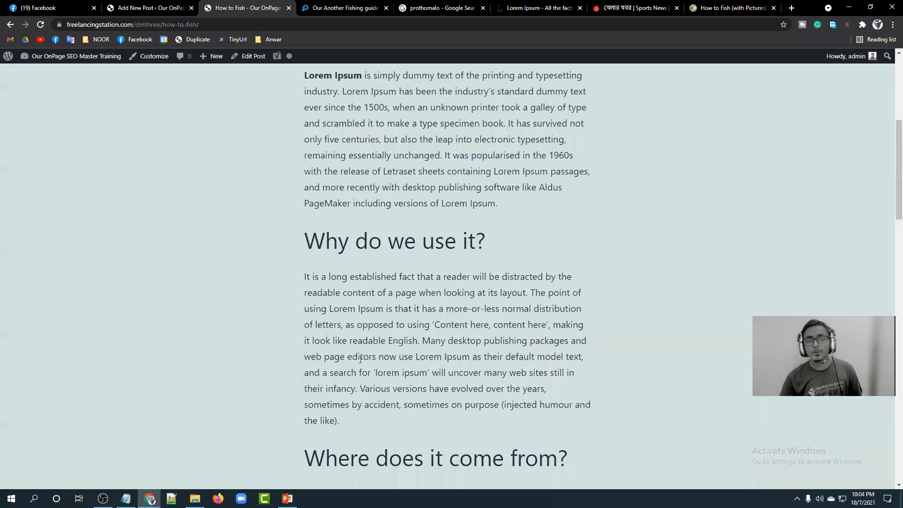
pyautogui.scroll(6, 327, 339)
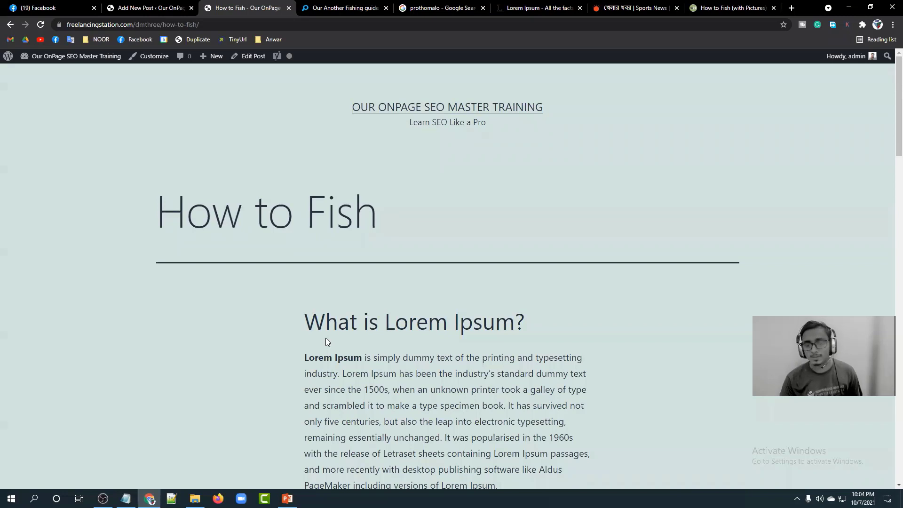
pyautogui.click(106, 7)
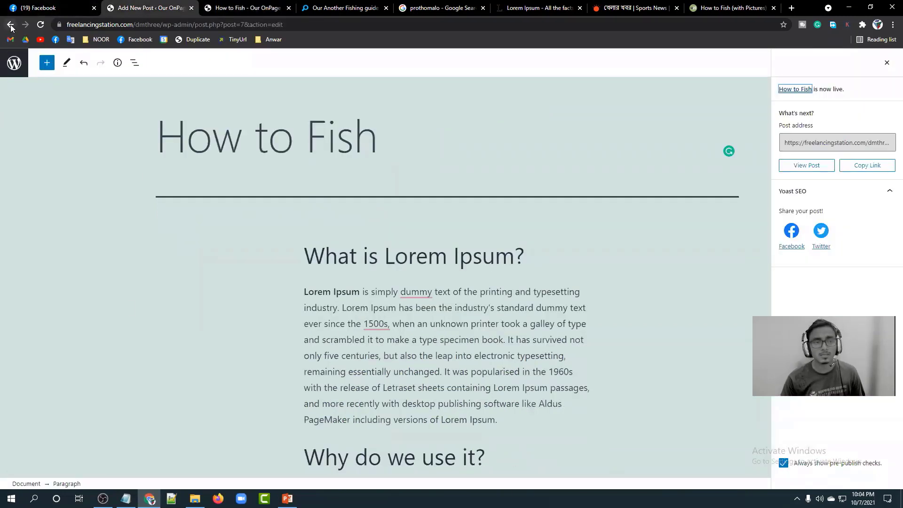
# Start a new post from the Posts list and title it 'Another Fishing Tips'.
pyautogui.click(12, 65)
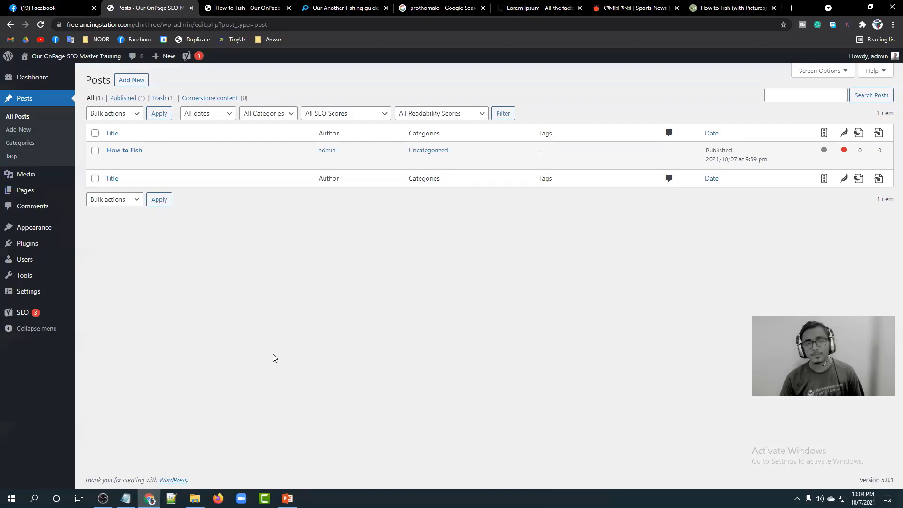
pyautogui.click(129, 81)
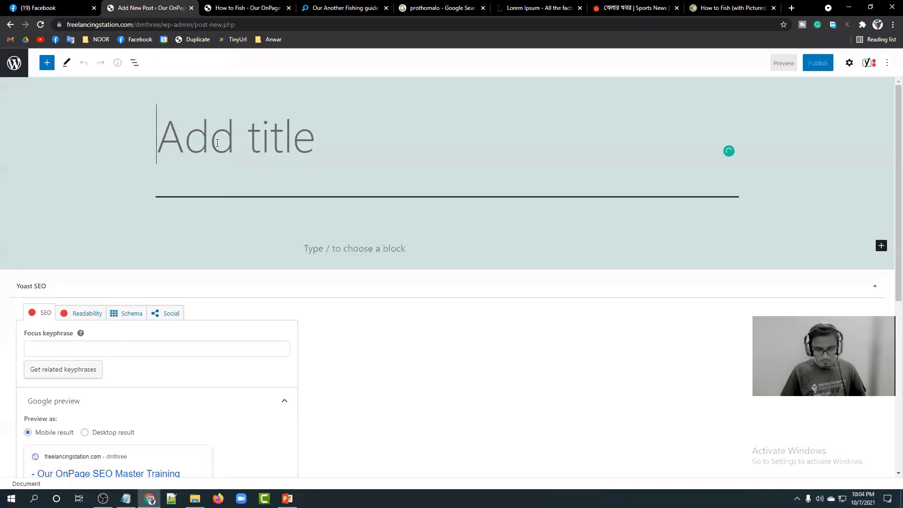
pyautogui.write('An')
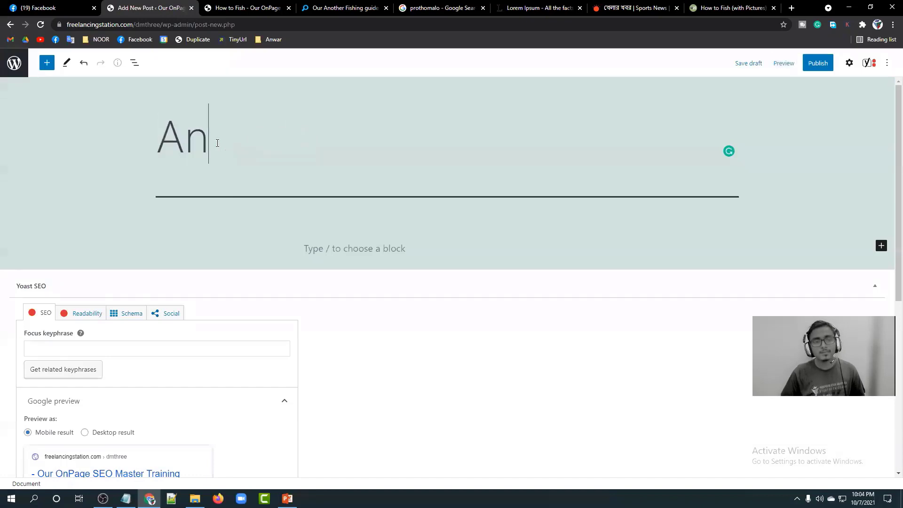
pyautogui.write('other ')
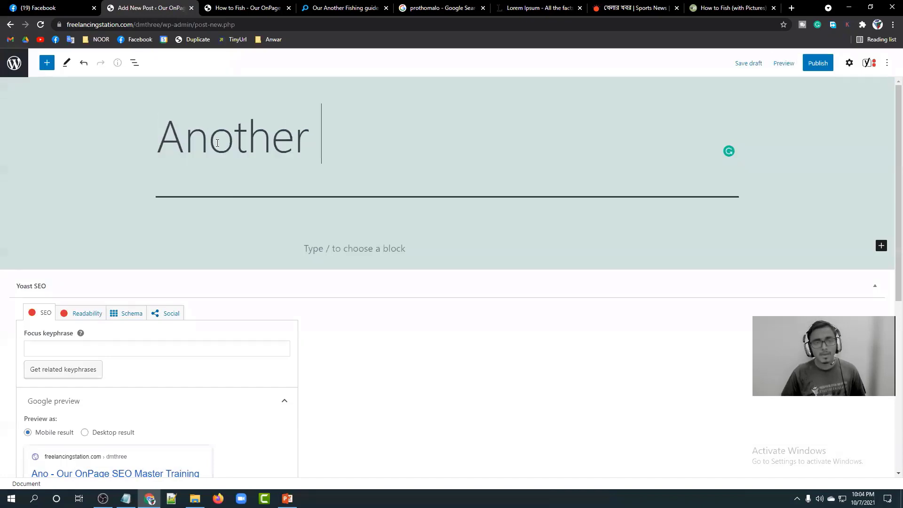
pyautogui.write('Fishing ')
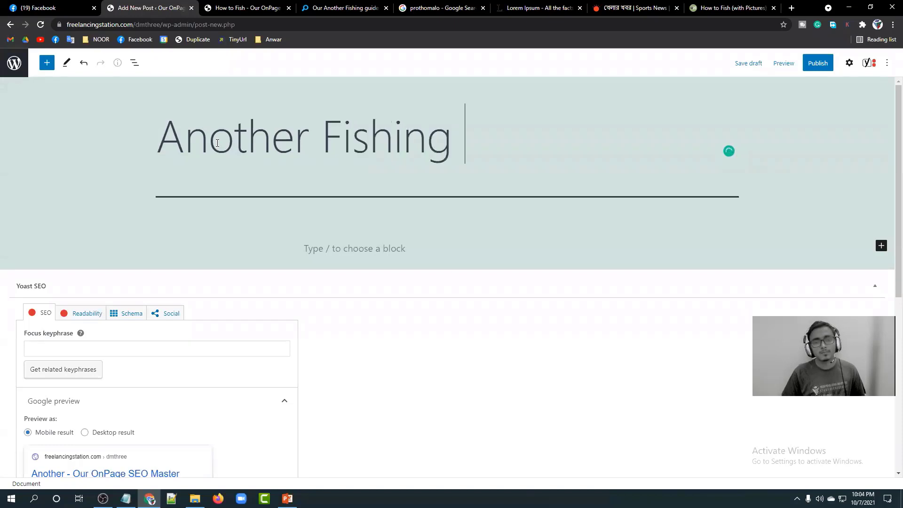
pyautogui.write('tip')
pyautogui.press('BackSpace')
pyautogui.press('BackSpace')
pyautogui.press('BackSpace')
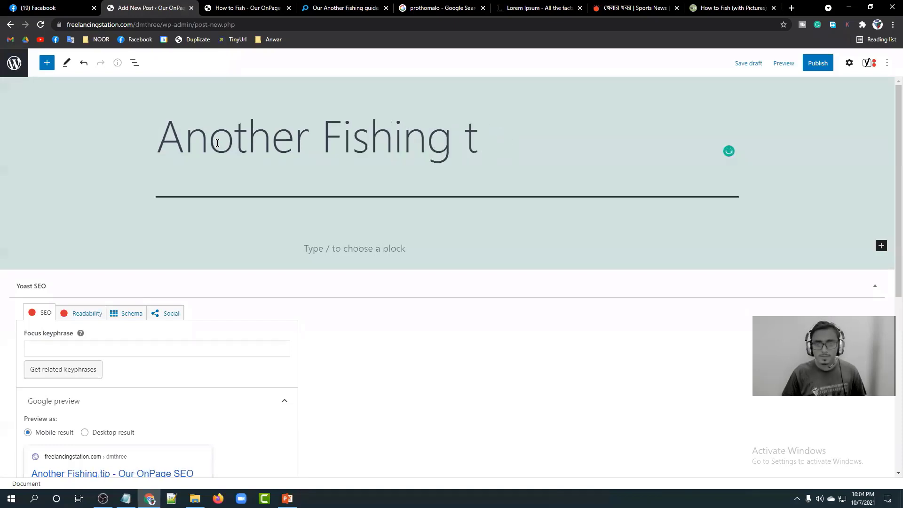
pyautogui.write('Tips')
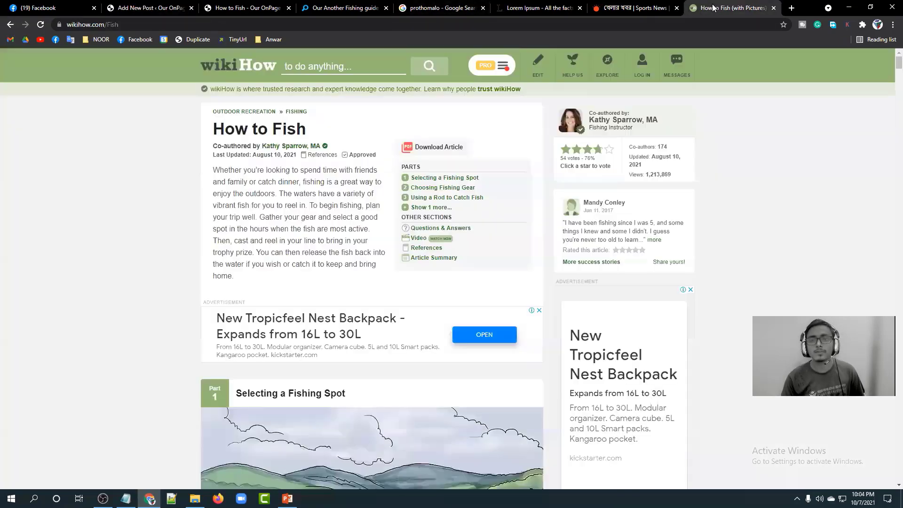
# Copy wikiHow's first fishing-spot step and its bullet points.
pyautogui.click(732, 8)
pyautogui.scroll(-4, 322, 196)
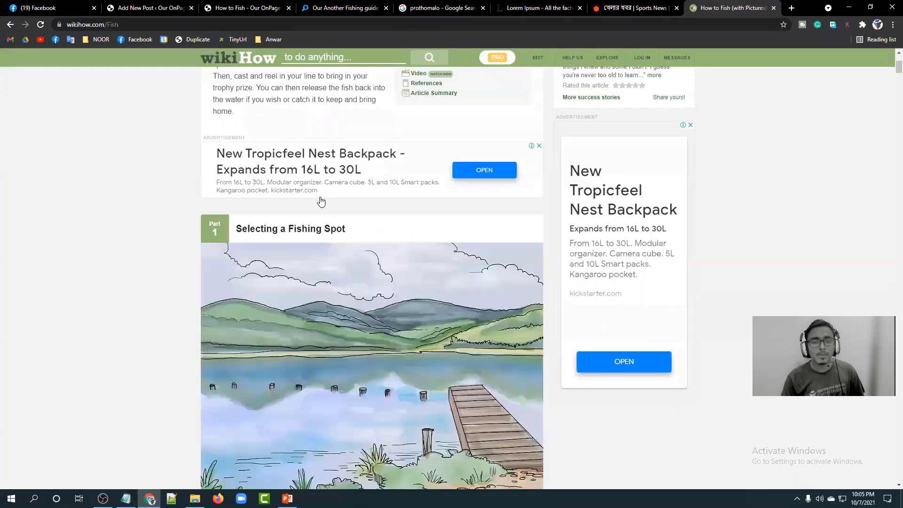
pyautogui.scroll(-3, 304, 221)
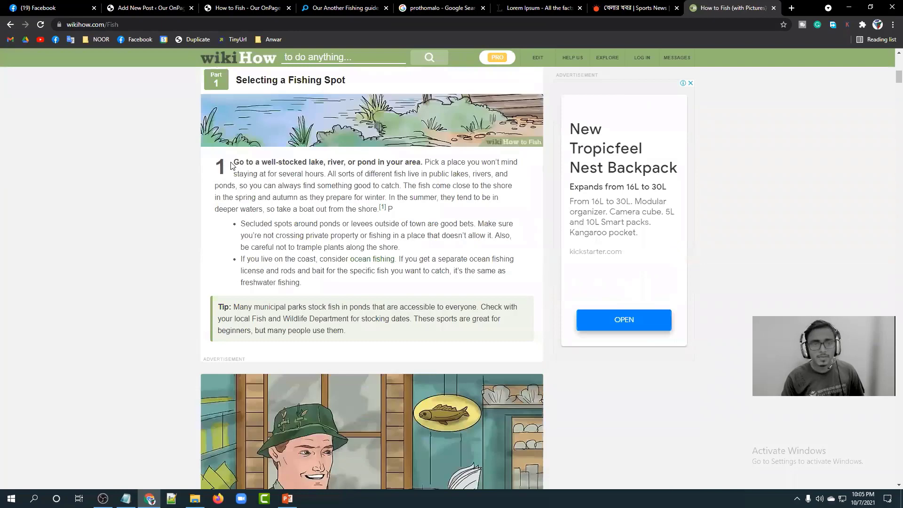
pyautogui.moveTo(231, 180); pyautogui.dragTo(305, 276)
pyautogui.rightClick(305, 277)
pyautogui.click(310, 280)
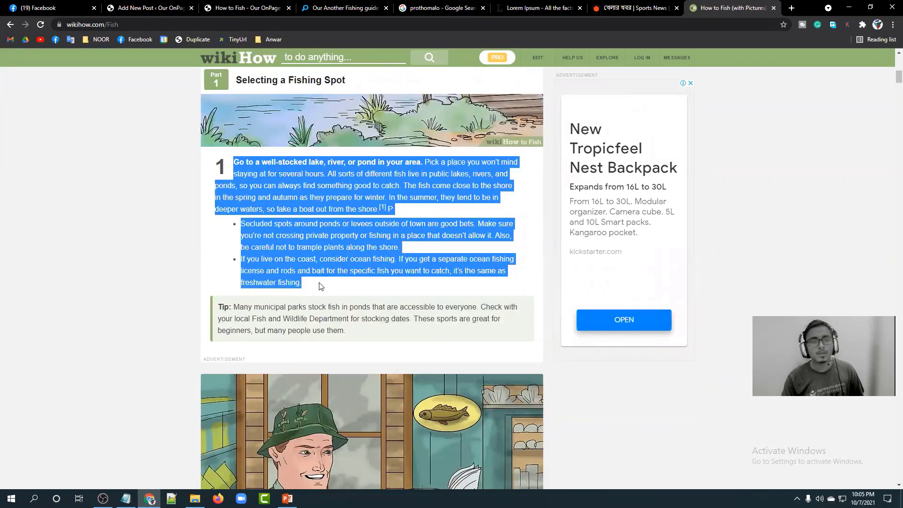
# Paste the fishing-spot text into the Another Fishing Tips body and publish the post.
pyautogui.click(141, 8)
pyautogui.click(338, 252)
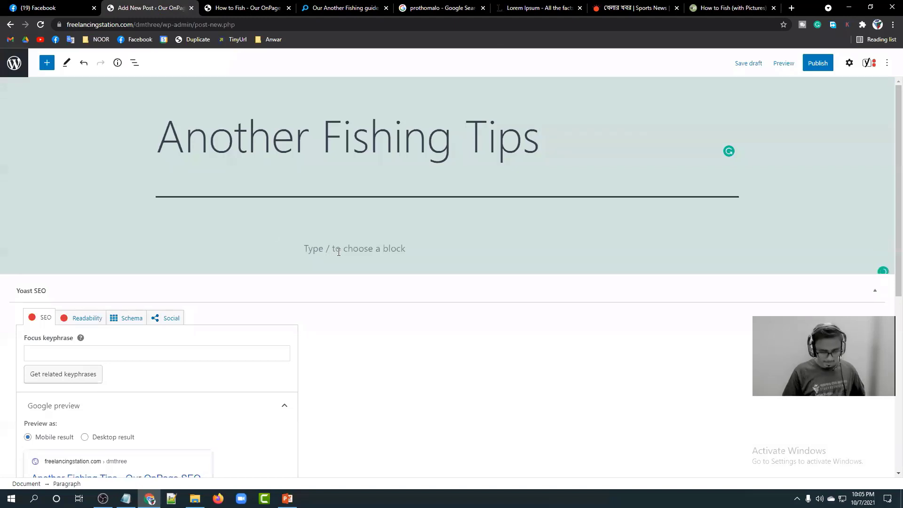
pyautogui.hotkey('ctrl', 'v')
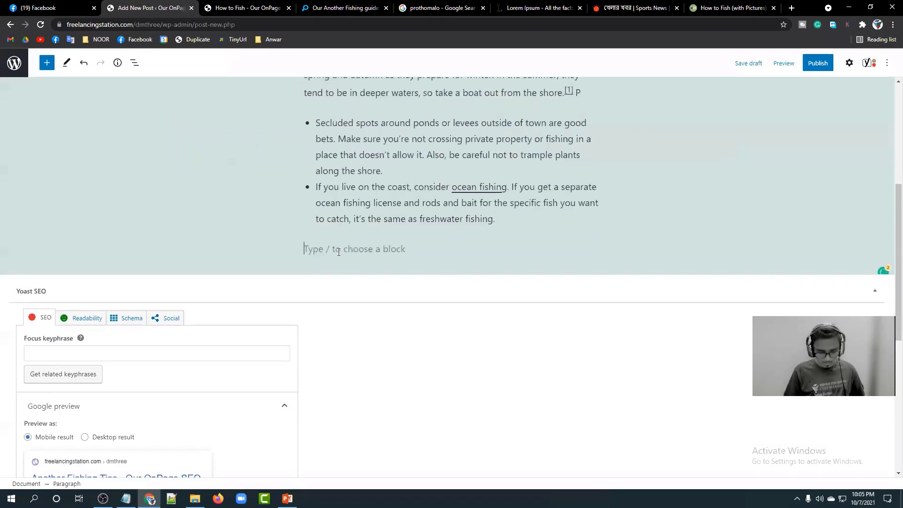
pyautogui.press('BackSpace')
pyautogui.press('Return')
pyautogui.press('BackSpace')
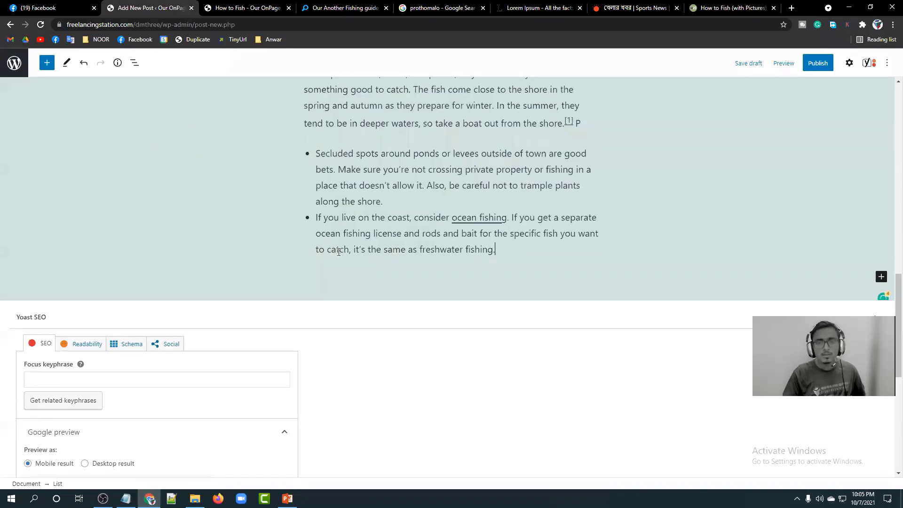
pyautogui.hotkey('ctrl', 'v')
pyautogui.scroll(5, 375, 233)
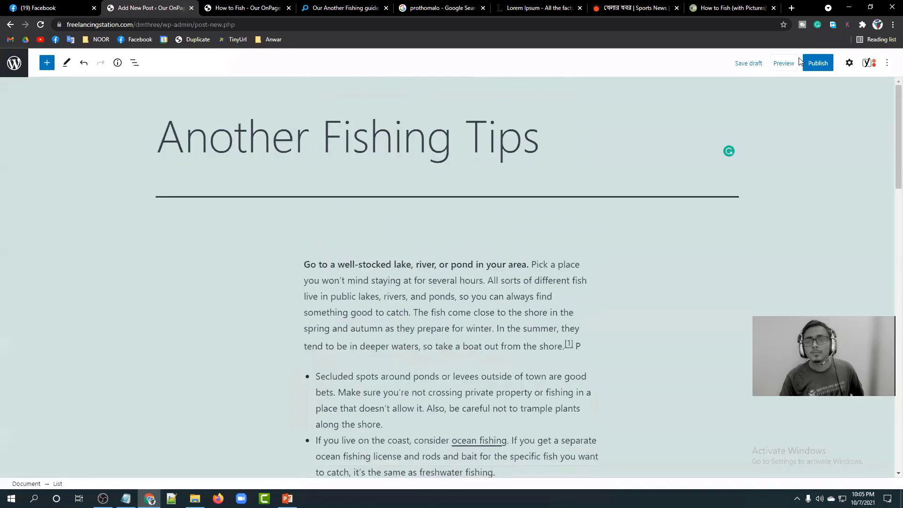
pyautogui.click(823, 64)
pyautogui.click(825, 65)
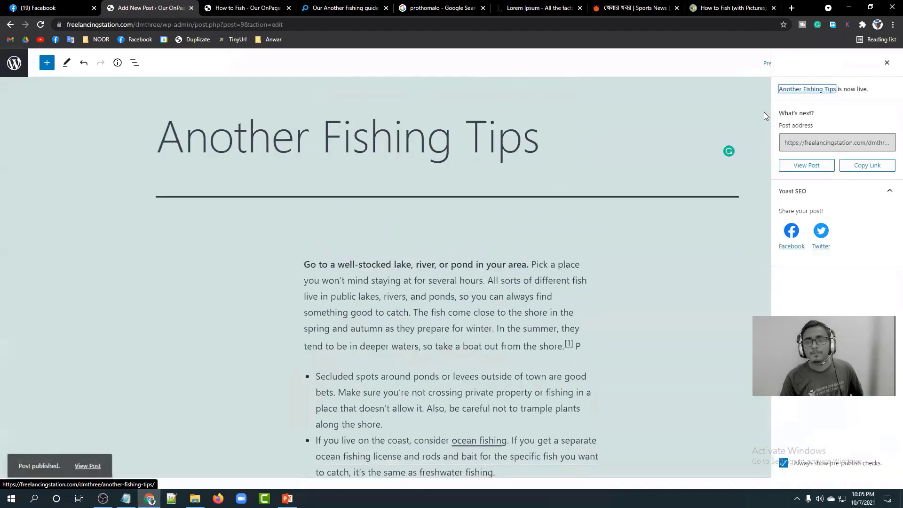
# Load the site home page, check that both fishing posts appear, then return to the admin Posts list.
pyautogui.click(245, 7)
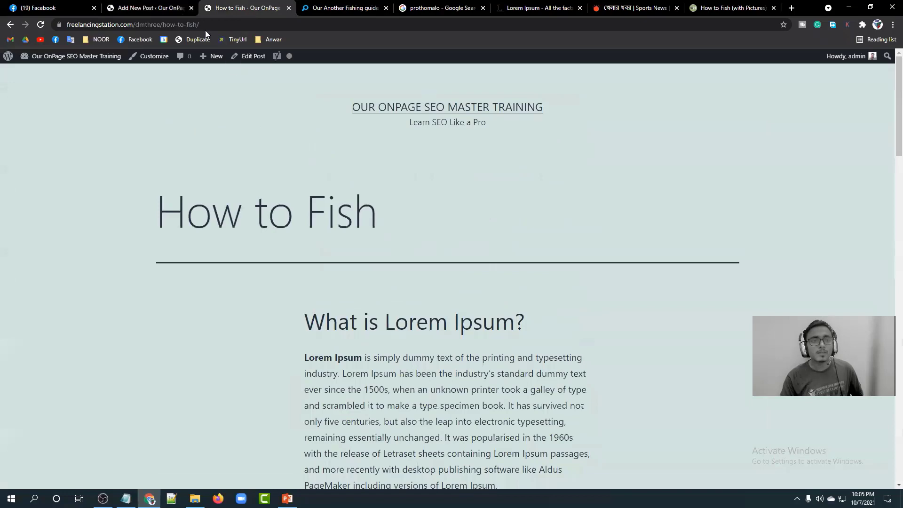
pyautogui.moveTo(163, 23); pyautogui.dragTo(228, 23)
pyautogui.press('BackSpace')
pyautogui.press('Return')
pyautogui.scroll(-3, 204, 163)
pyautogui.scroll(3, 203, 164)
pyautogui.scroll(-5, 203, 163)
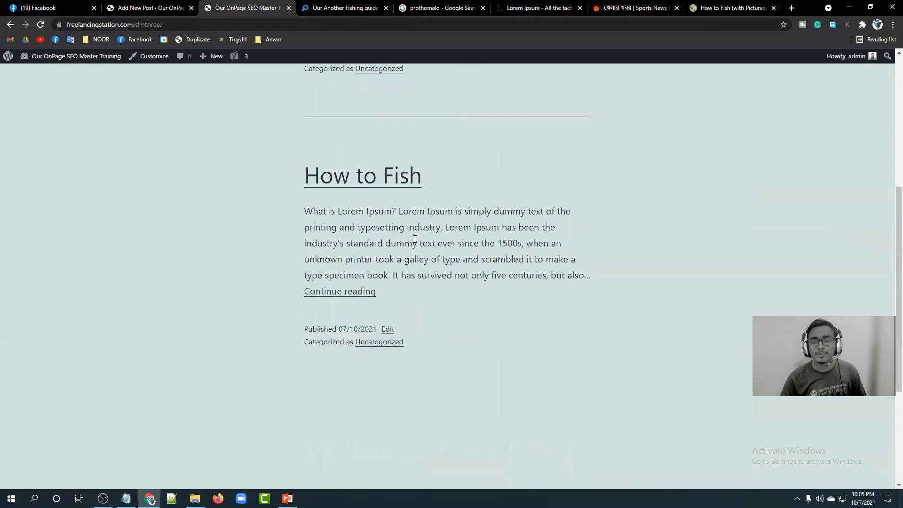
pyautogui.scroll(5, 414, 239)
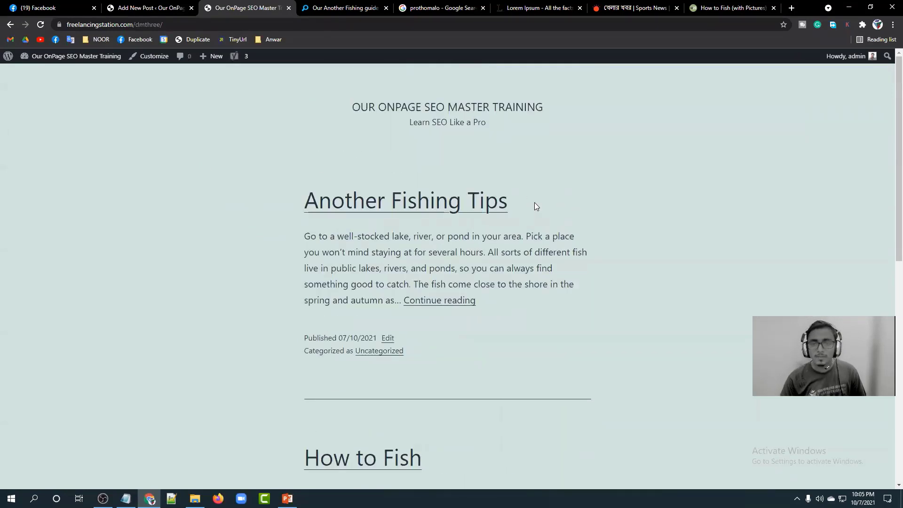
pyautogui.scroll(-5, 528, 206)
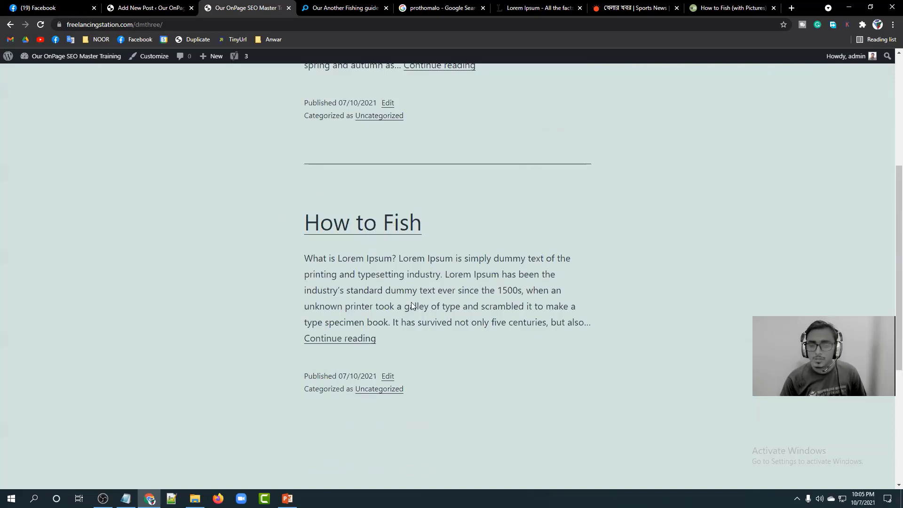
pyautogui.scroll(5, 384, 239)
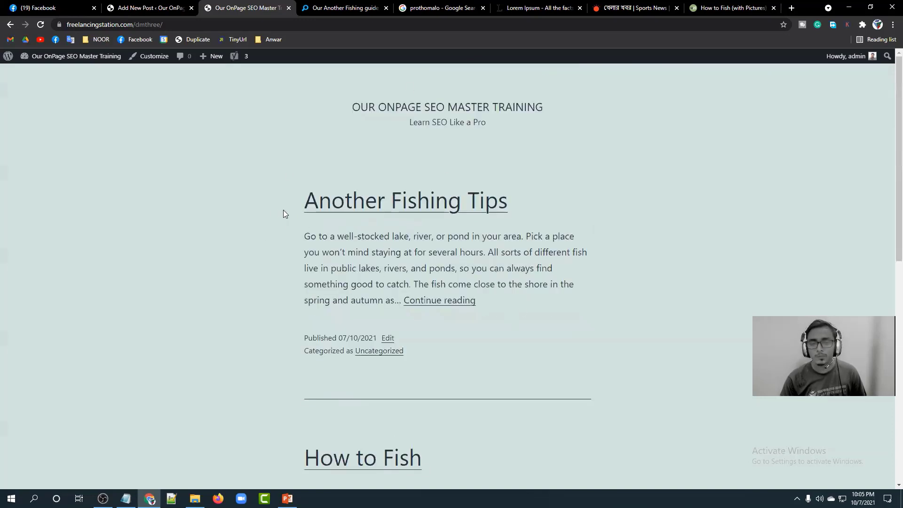
pyautogui.click(141, 7)
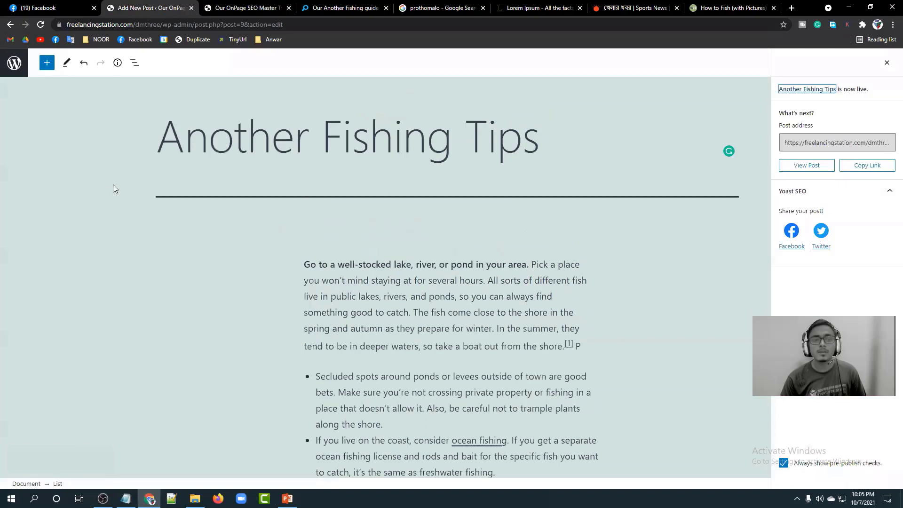
pyautogui.click(14, 62)
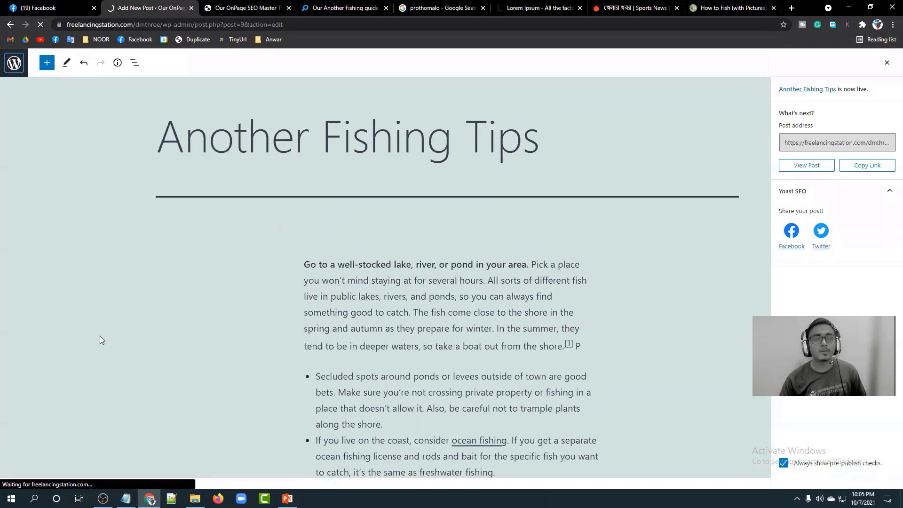
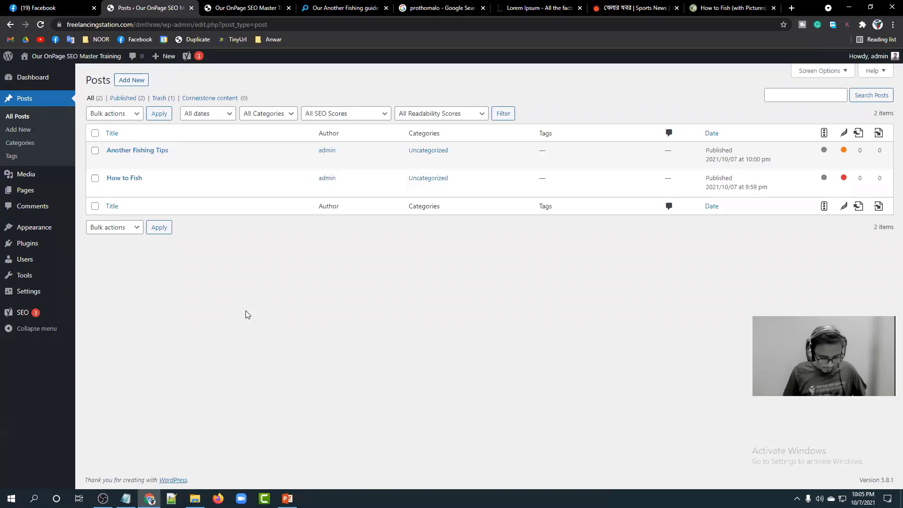
# Bring the Notepad checklist with 'yoast SEO Setup' and 'Permalink Setup' over the Posts list.
pyautogui.click(436, 47)
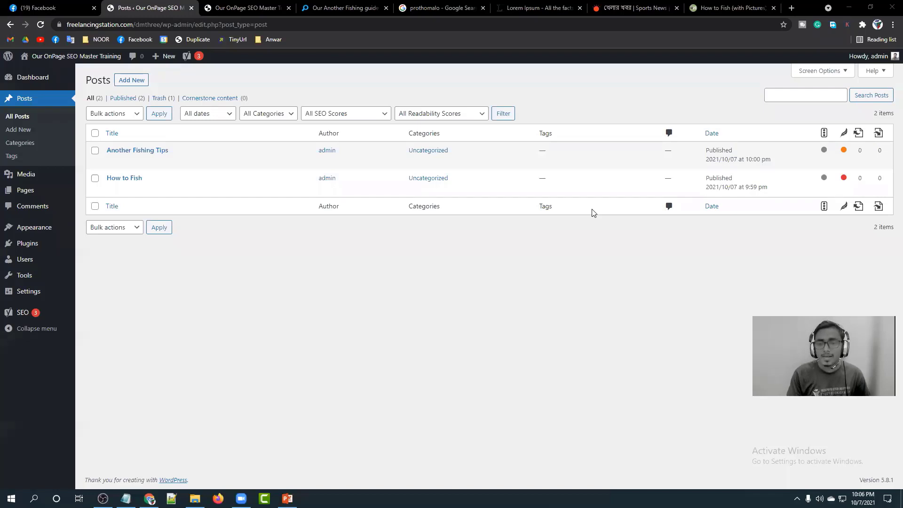
pyautogui.click(126, 498)
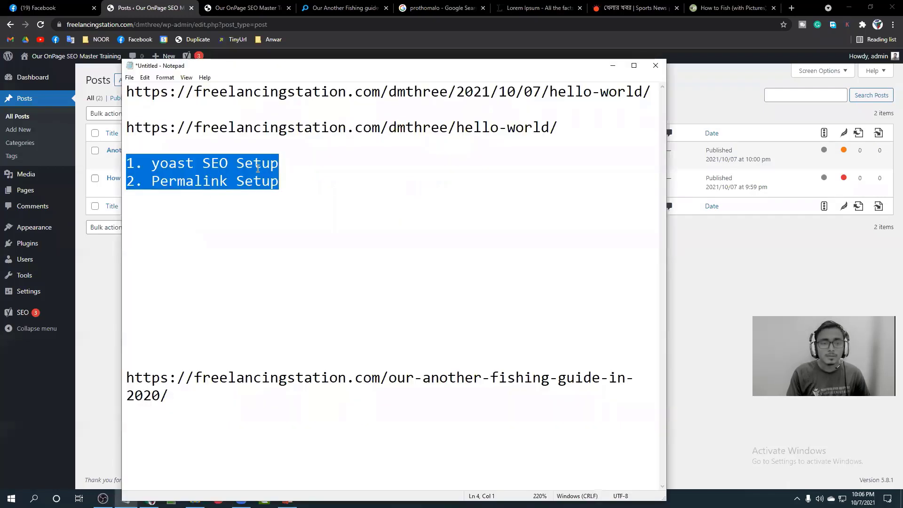
# Highlight the two setup lines in Notepad, leaving the caret after '2. Permalink Setup'.
pyautogui.click(284, 165)
pyautogui.moveTo(285, 164); pyautogui.dragTo(125, 164)
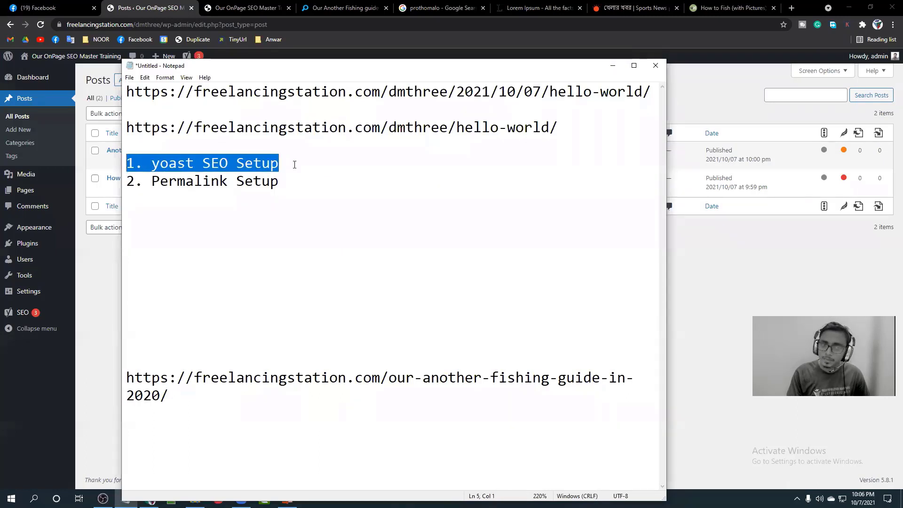
pyautogui.click(282, 164)
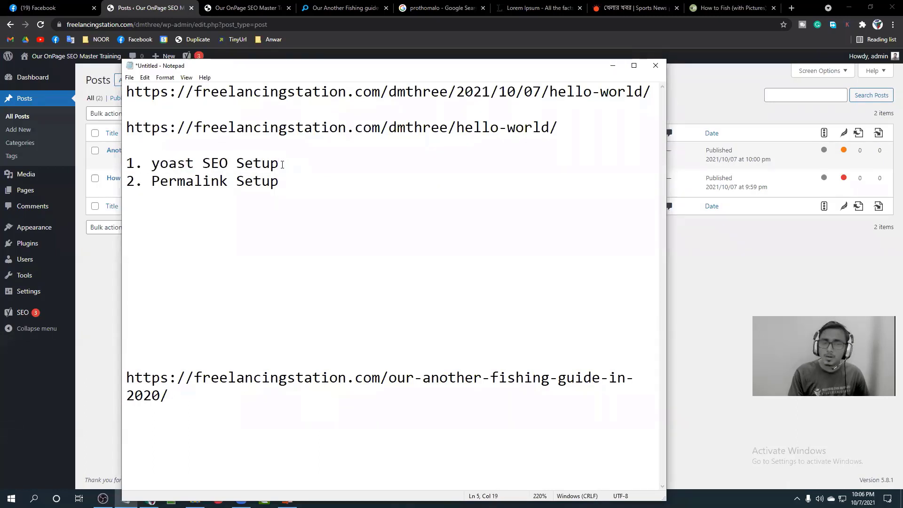
pyautogui.moveTo(281, 164); pyautogui.dragTo(151, 163)
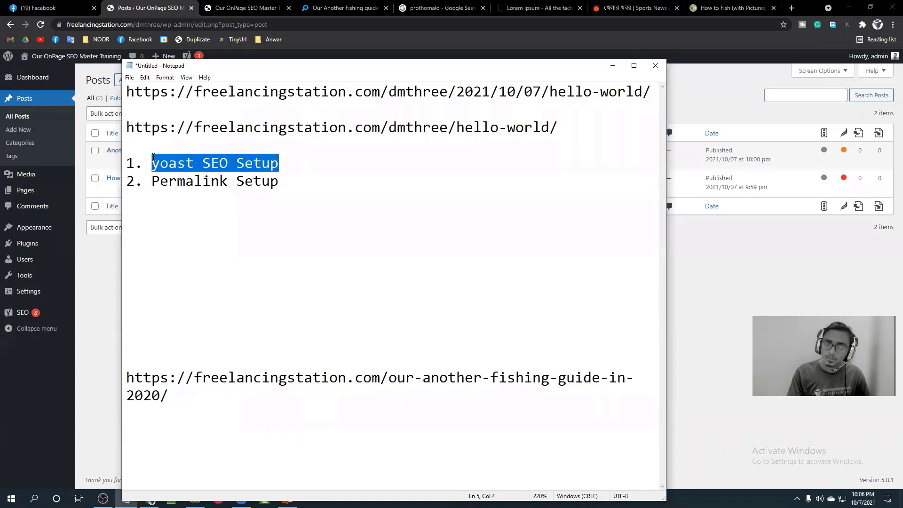
pyautogui.click(160, 163)
pyautogui.moveTo(282, 181); pyautogui.dragTo(121, 174)
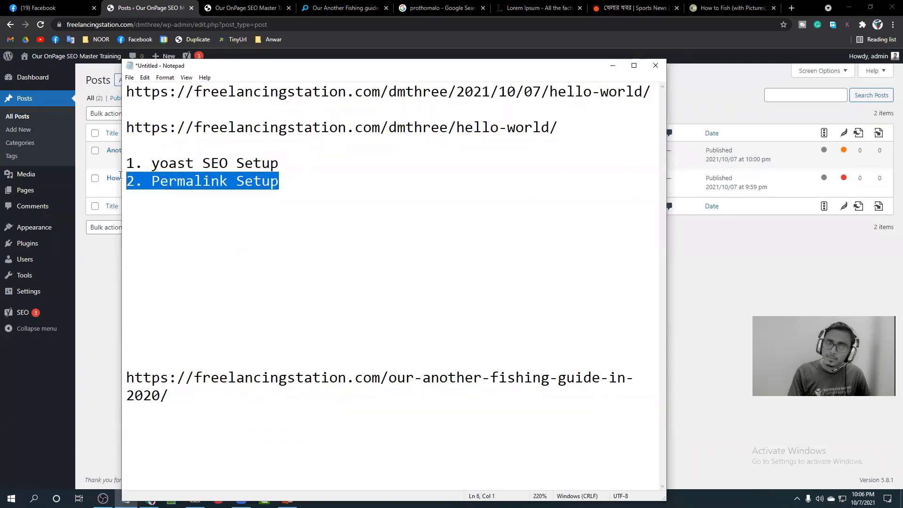
pyautogui.click(152, 180)
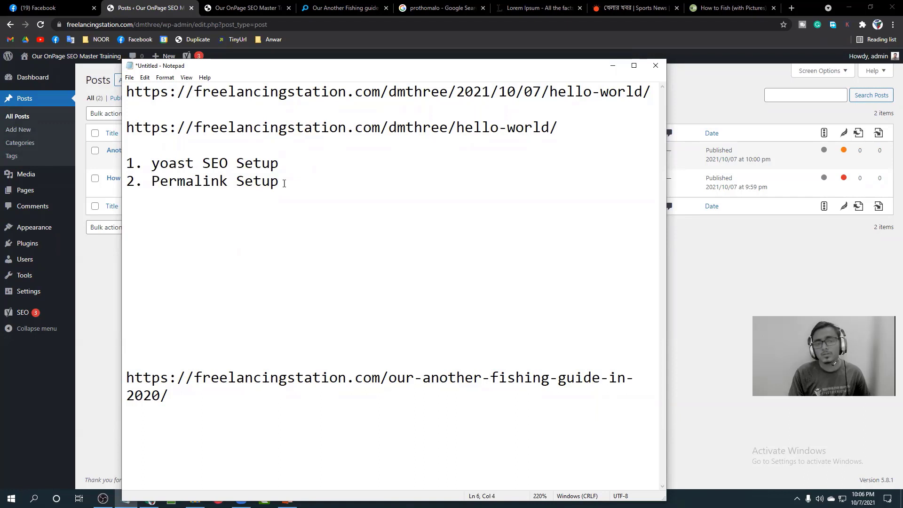
pyautogui.moveTo(288, 183); pyautogui.dragTo(124, 178)
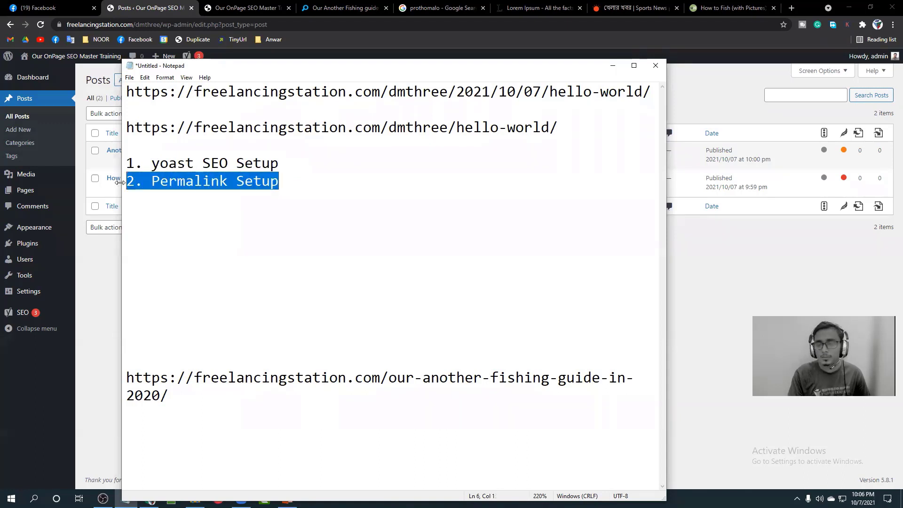
pyautogui.click(300, 181)
# Add a '>> Start your SEO' line below the list and minimize Notepad.
pyautogui.press('Return')
pyautogui.press('Return')
pyautogui.write('>> Ssa')
pyautogui.press('BackSpace')
pyautogui.press('BackSpace')
pyautogui.press('BackSpace')
pyautogui.write('Star')
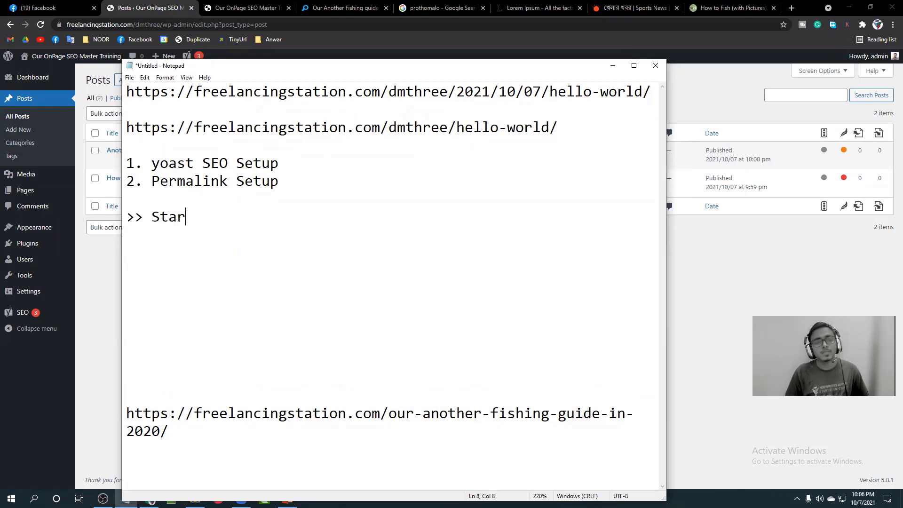
pyautogui.write('t your SEO')
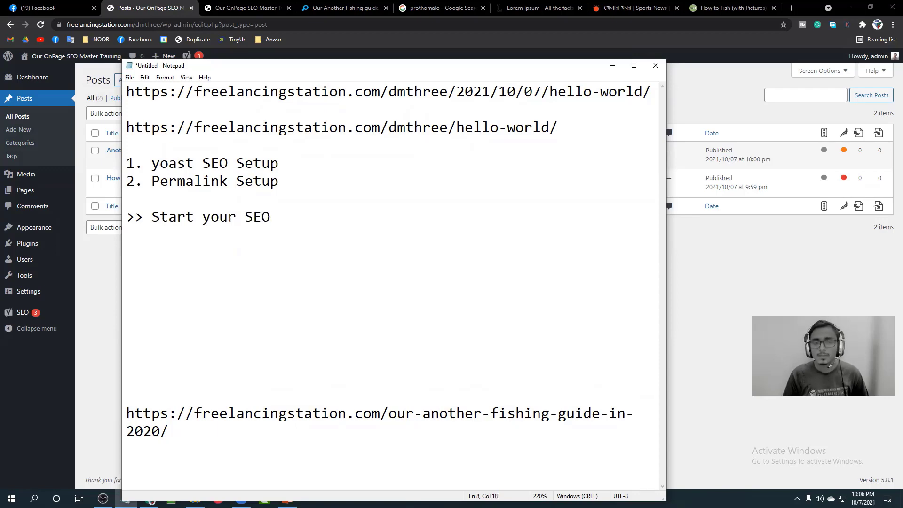
pyautogui.click(611, 65)
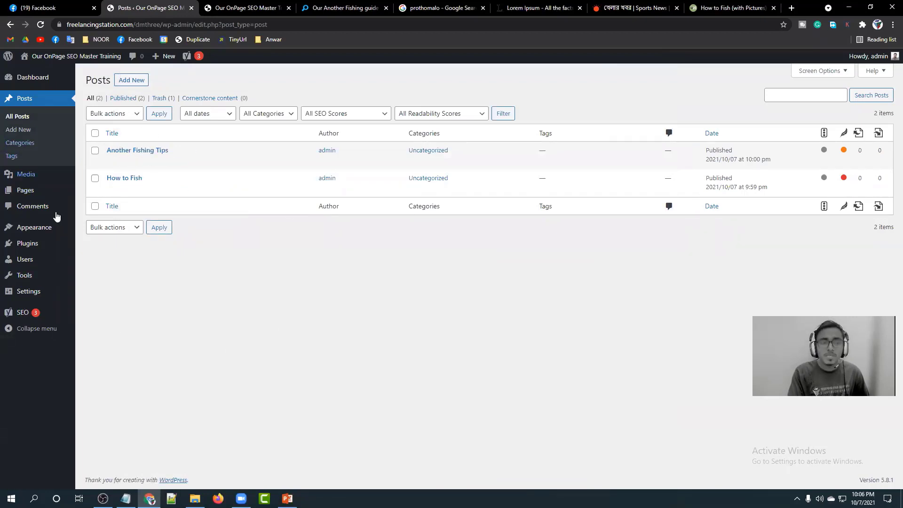
# Start a new page titled 'SEO Service', then switch to the lipsum.com tab.
pyautogui.moveTo(37, 196)
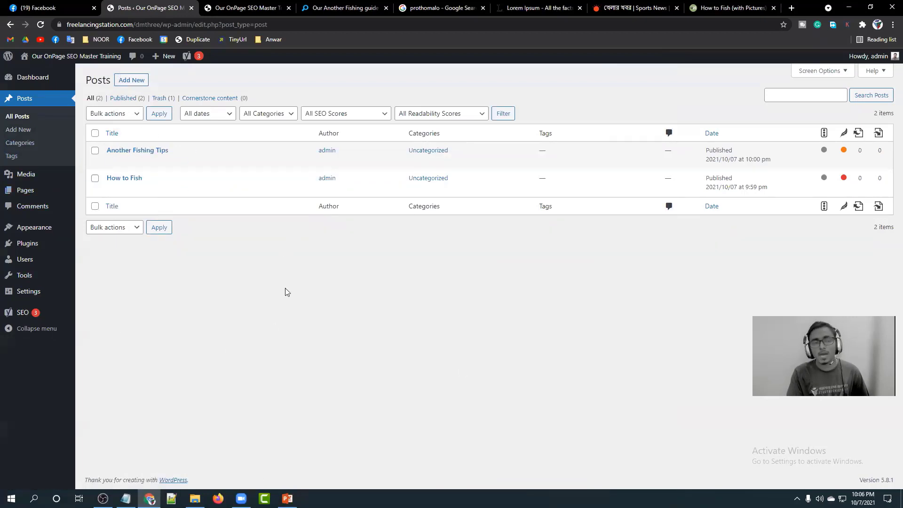
pyautogui.click(24, 192)
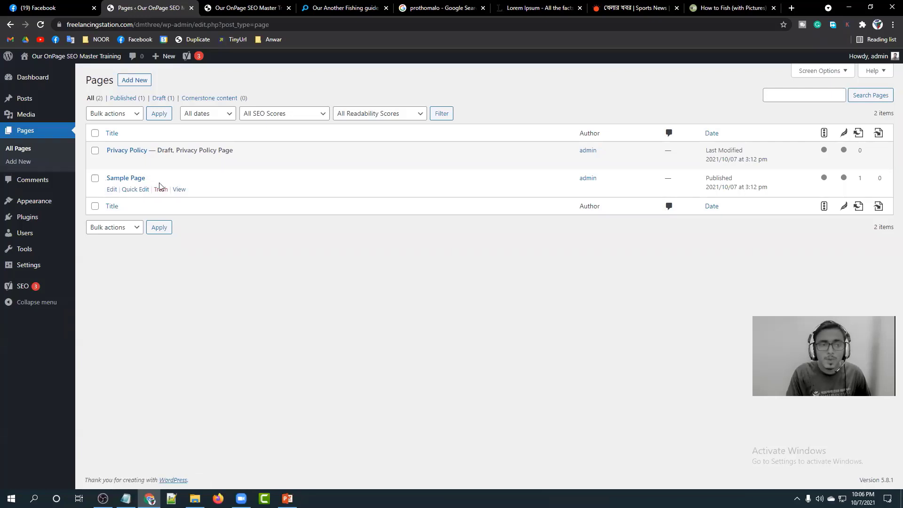
pyautogui.click(132, 81)
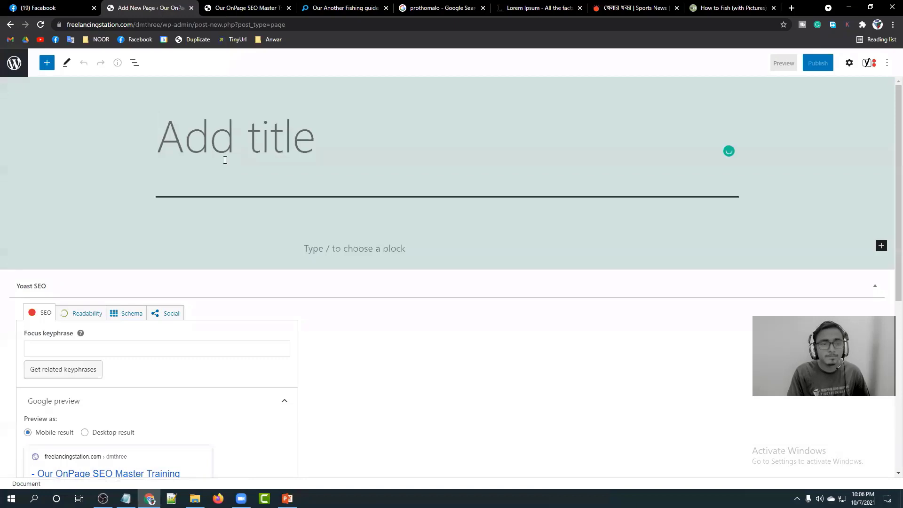
pyautogui.write('SE')
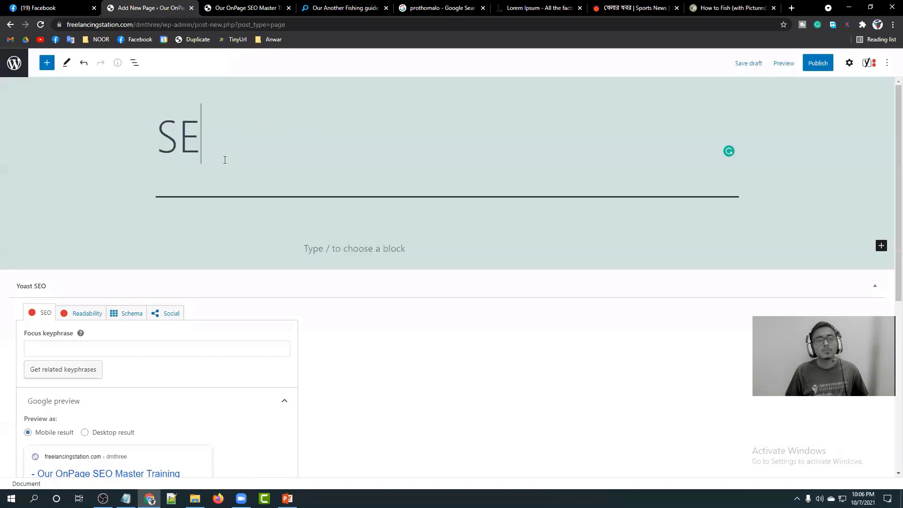
pyautogui.write('O Serve')
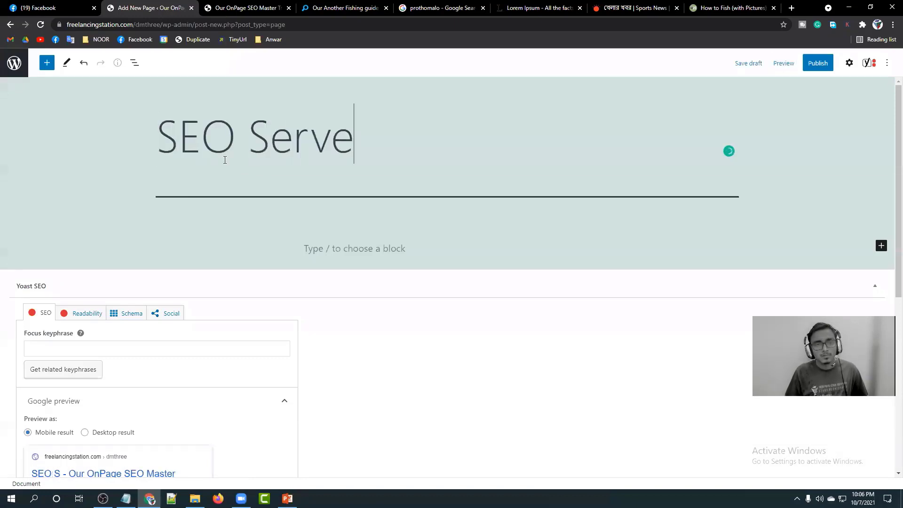
pyautogui.press('BackSpace')
pyautogui.write('ice')
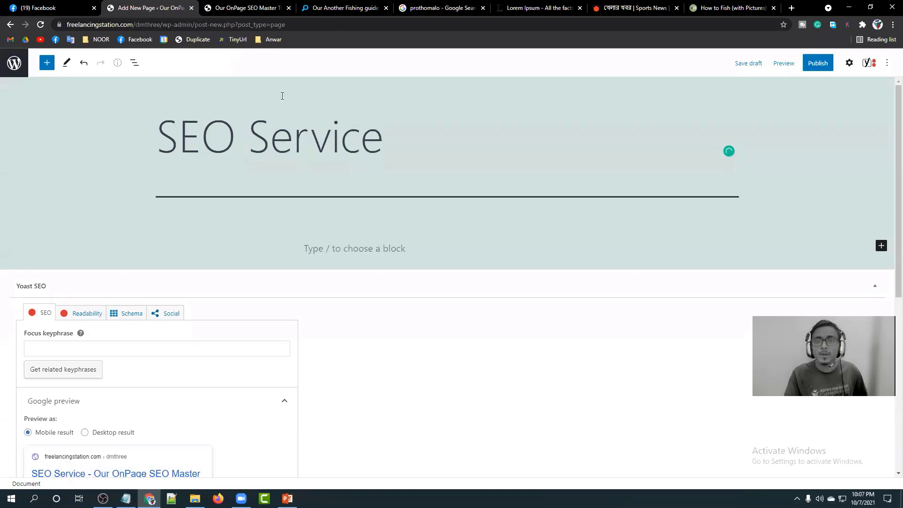
pyautogui.click(539, 8)
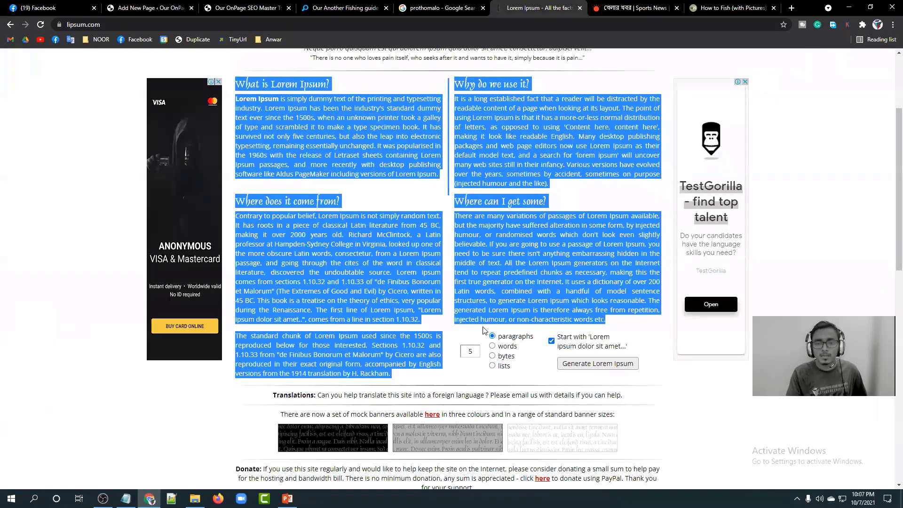
# Generate Lorem Ipsum as 10 paragraphs instead of words.
pyautogui.click(479, 328)
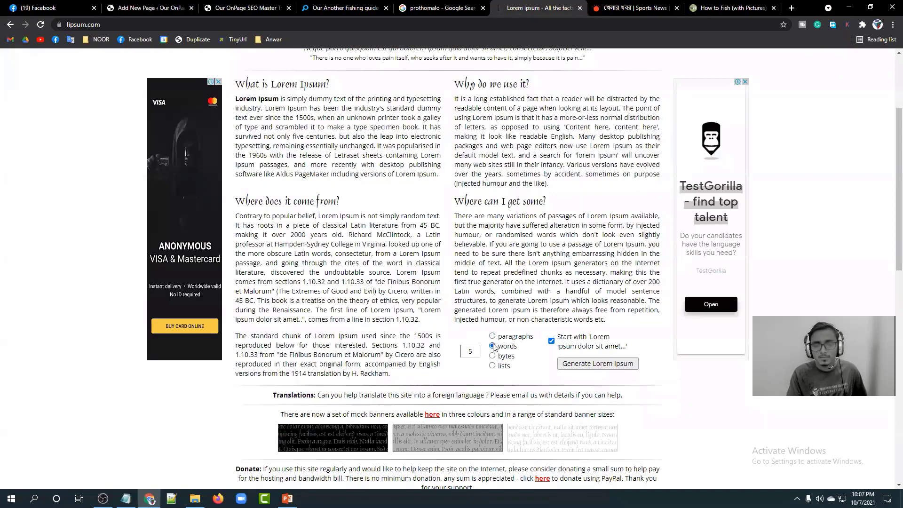
pyautogui.click(571, 364)
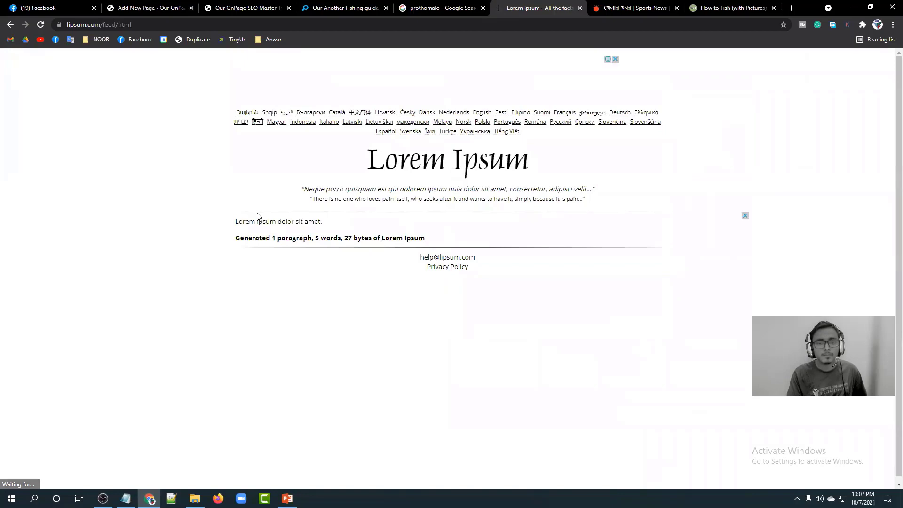
pyautogui.click(10, 24)
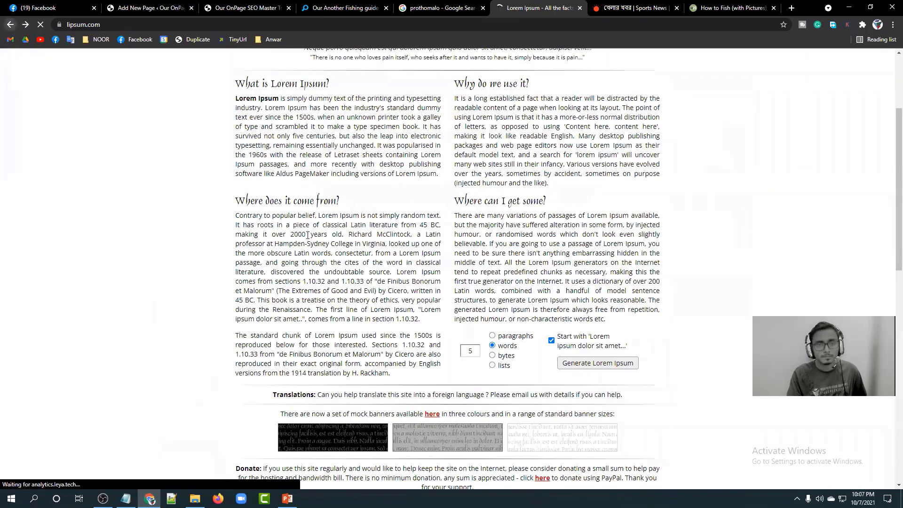
pyautogui.click(492, 335)
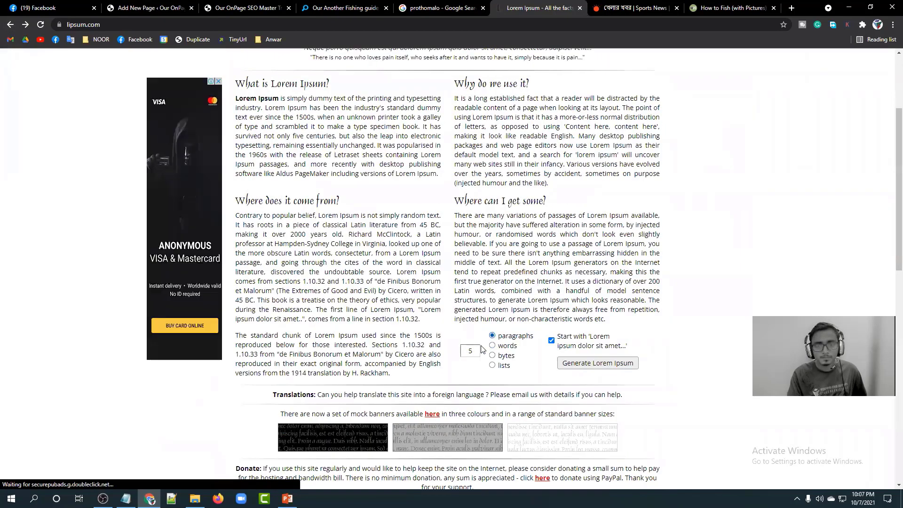
pyautogui.moveTo(478, 346); pyautogui.dragTo(460, 350)
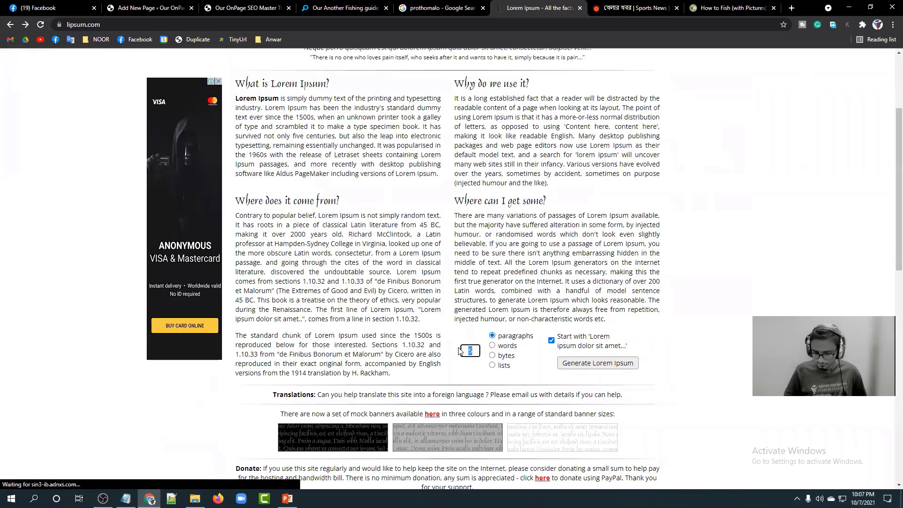
pyautogui.press('Return')
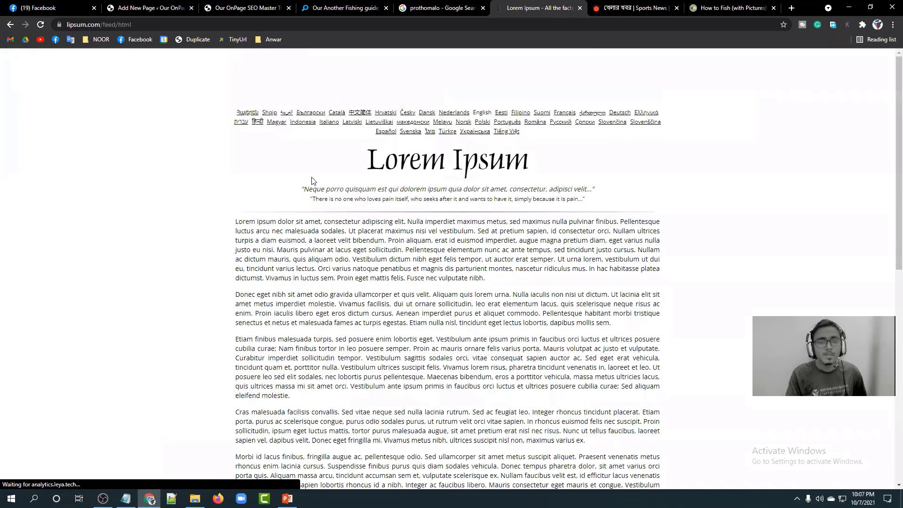
# Copy the last five paragraphs, from 'Etiam' to the end, and return to the SEO Service page.
pyautogui.scroll(-9, 238, 108)
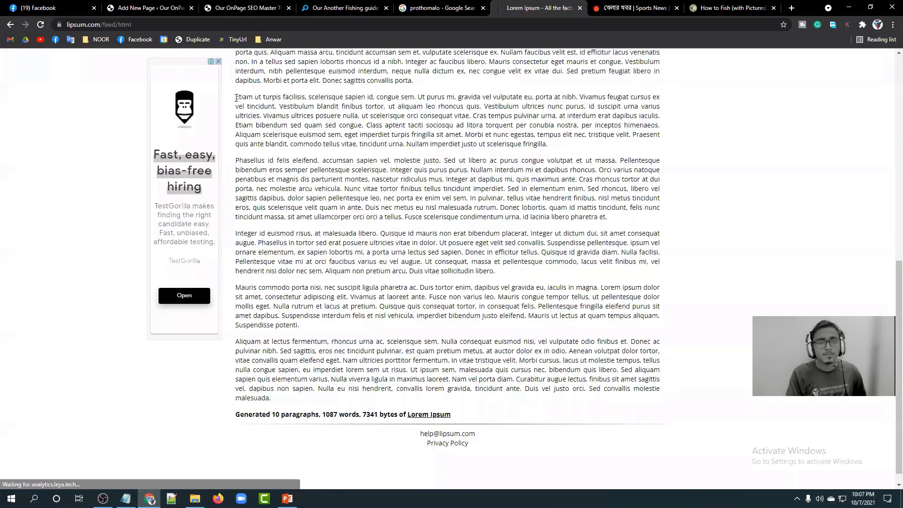
pyautogui.moveTo(236, 98); pyautogui.dragTo(336, 155)
pyautogui.moveTo(572, 336); pyautogui.dragTo(662, 390)
pyautogui.rightClick(629, 378)
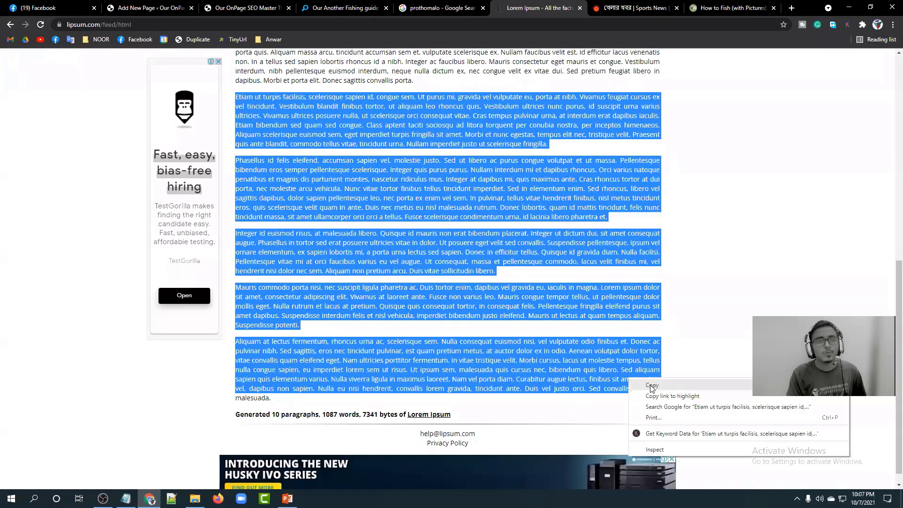
pyautogui.click(652, 387)
pyautogui.click(146, 8)
# Paste the Lorem Ipsum into the SEO Service page body and publish it.
pyautogui.click(353, 249)
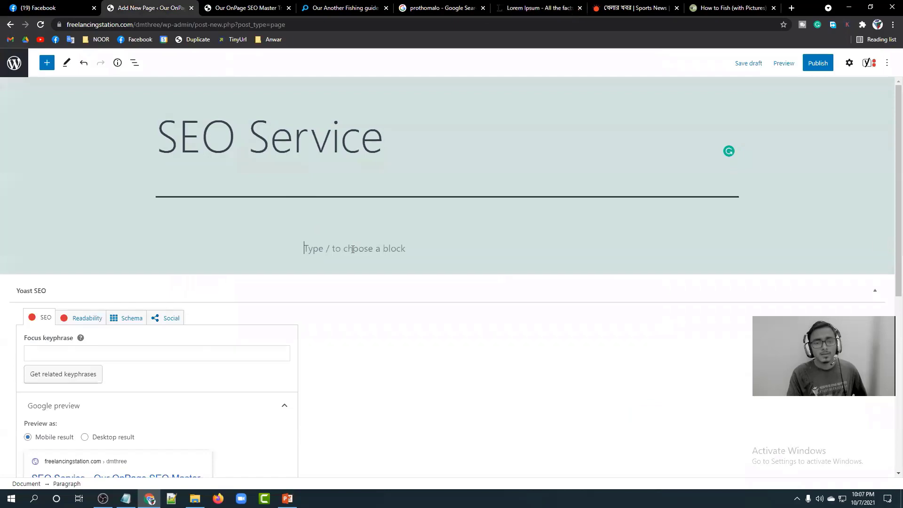
pyautogui.hotkey('ctrl', 'v')
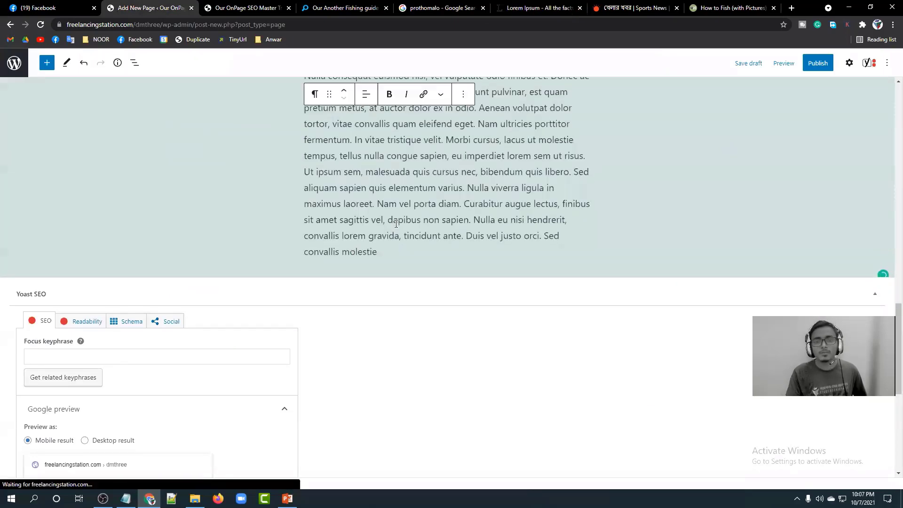
pyautogui.scroll(15, 403, 228)
pyautogui.click(819, 63)
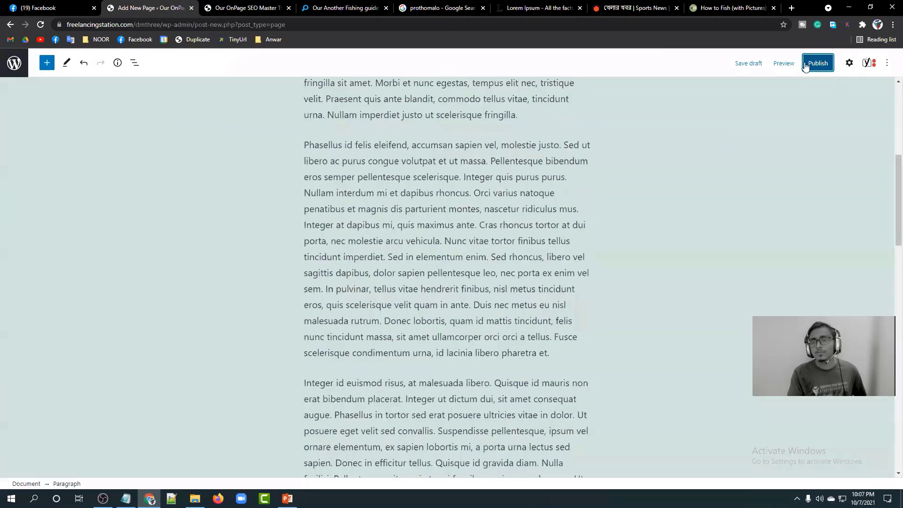
pyautogui.click(805, 64)
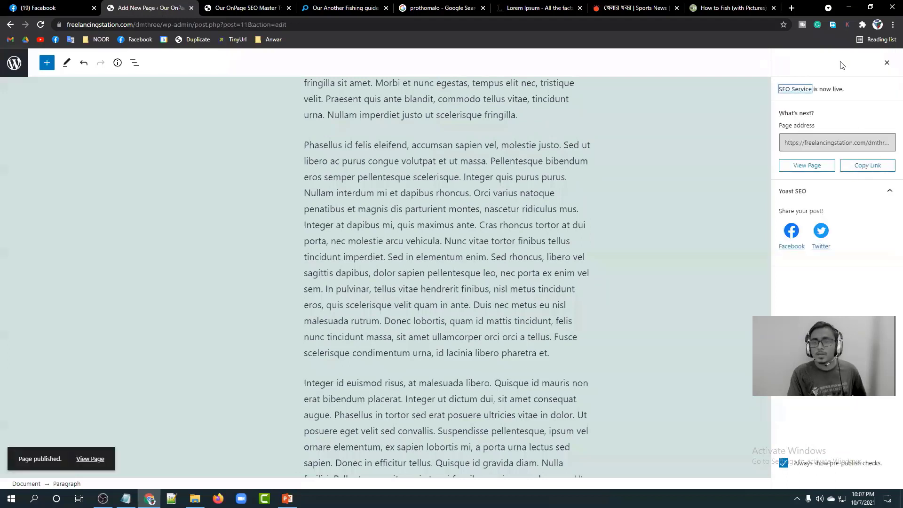
# Reload the live blog homepage, then switch to the 'Our Another Fishing guide in 2020' tab.
pyautogui.click(238, 8)
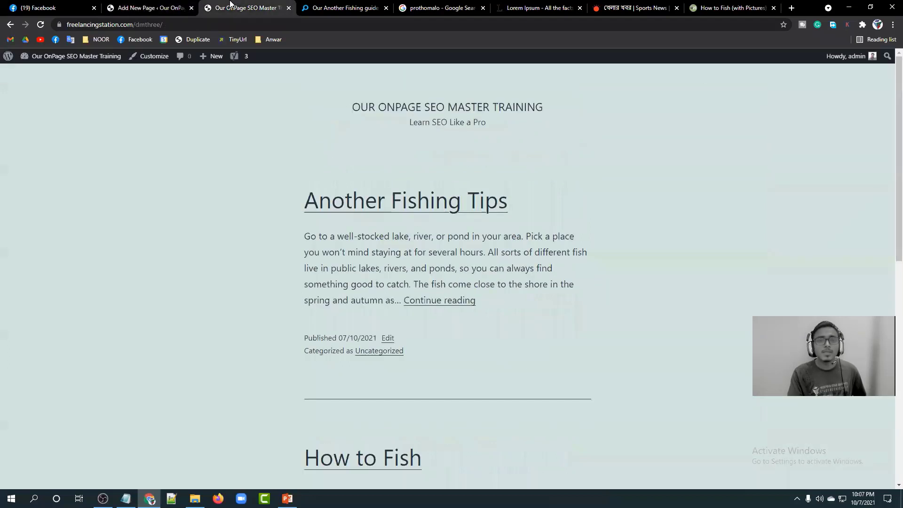
pyautogui.click(210, 25)
pyautogui.press('Return')
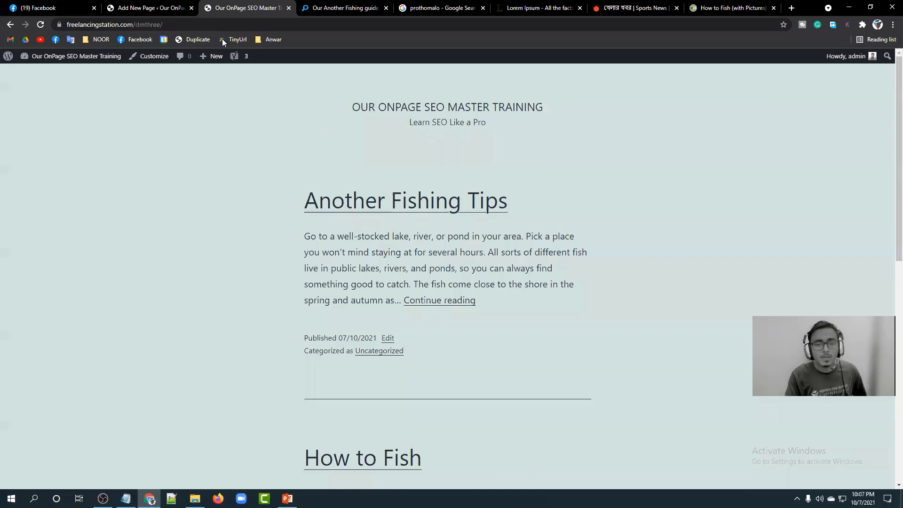
pyautogui.scroll(-10, 355, 149)
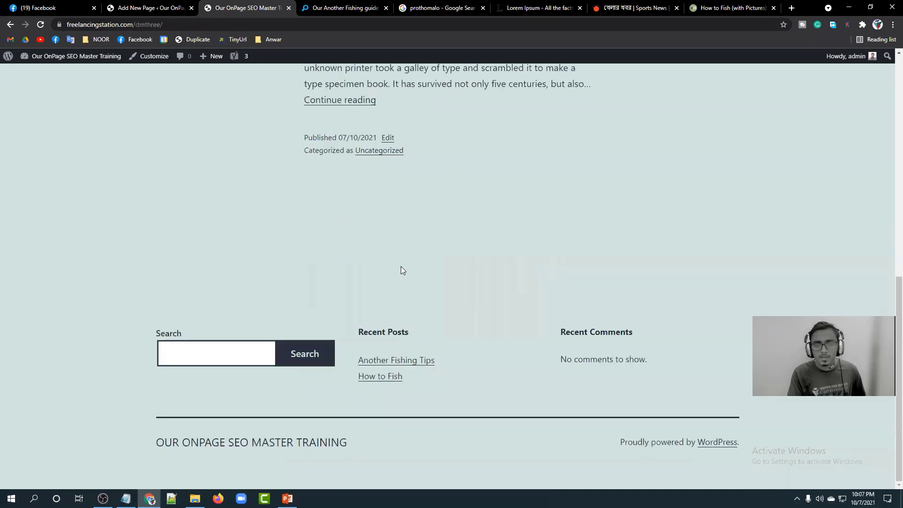
pyautogui.scroll(10, 340, 242)
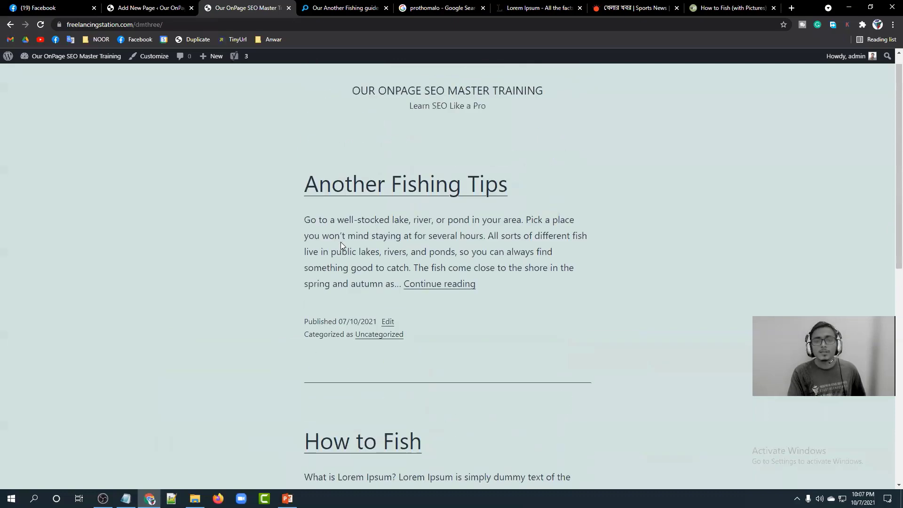
pyautogui.click(341, 8)
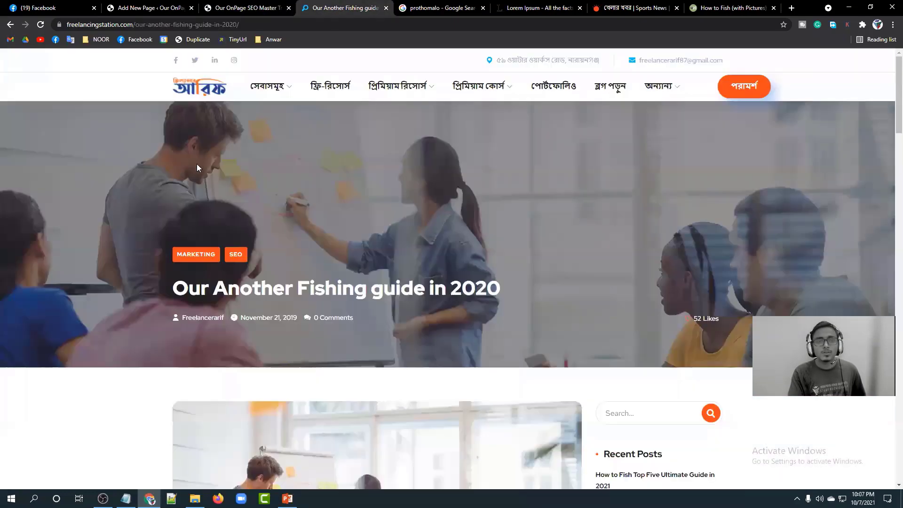
# Go back to the SEO Service editor and exit to the Pages list.
pyautogui.moveTo(672, 89)
pyautogui.click(143, 8)
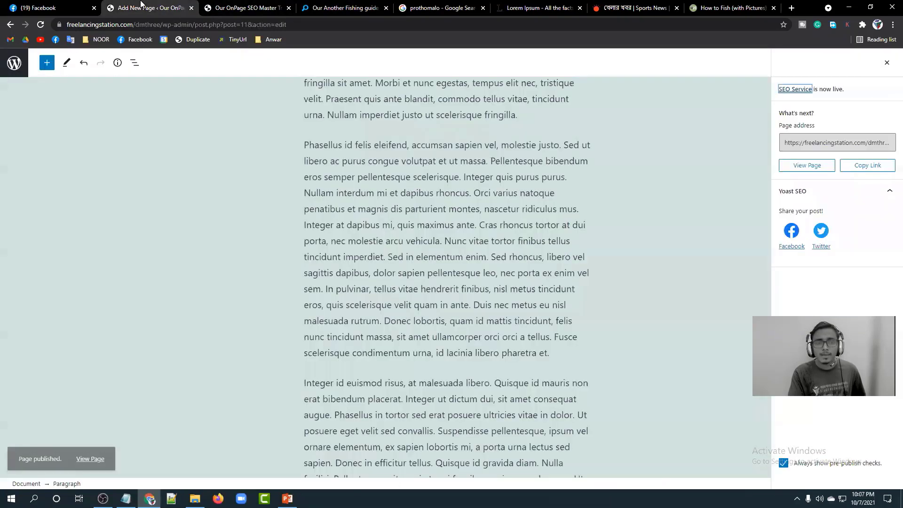
pyautogui.click(14, 62)
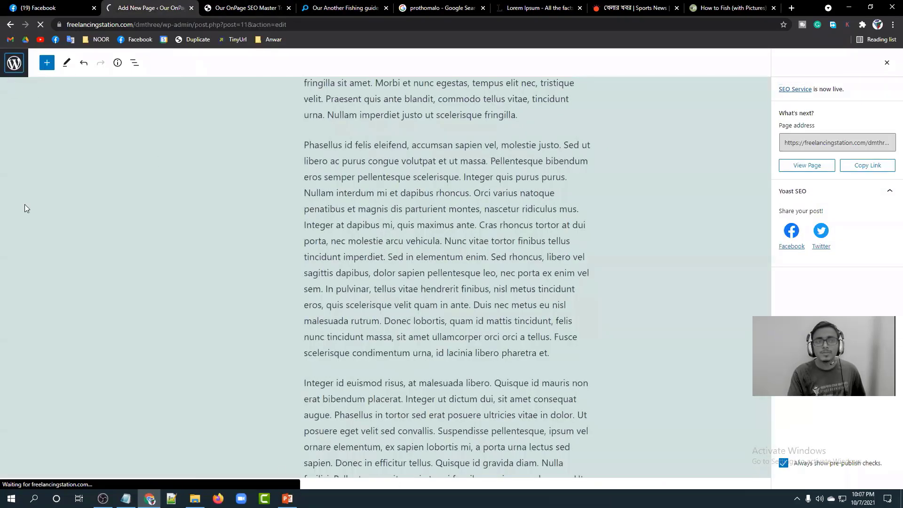
pyautogui.moveTo(14, 192)
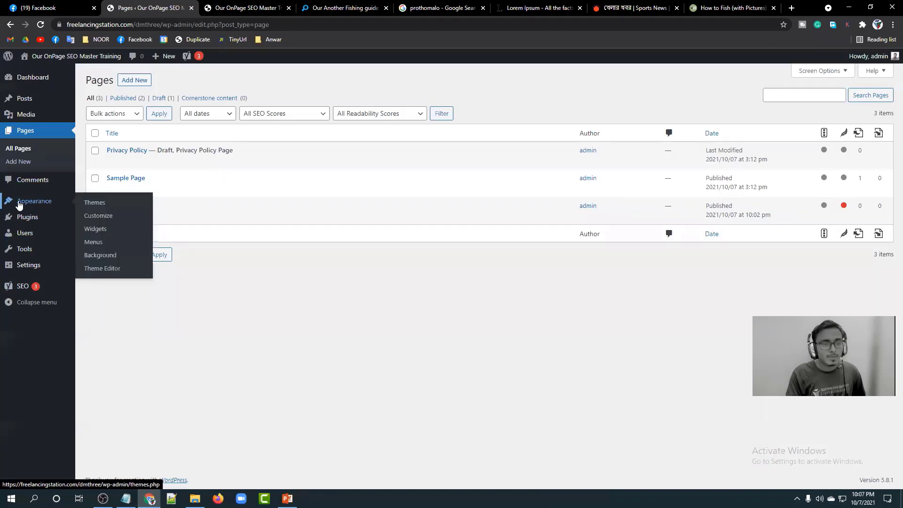
# Create 'Our Menu' and add the Home, Sample Page and SEO Service pages to it.
pyautogui.click(123, 241)
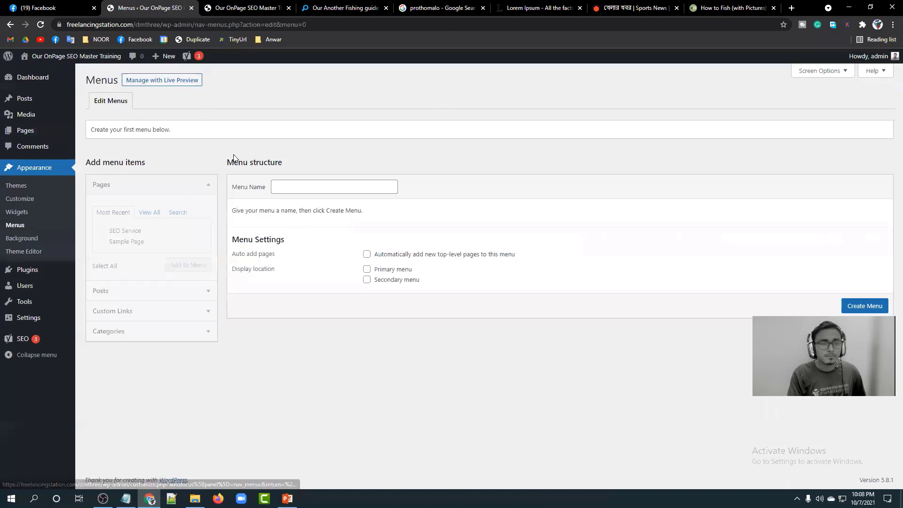
pyautogui.click(288, 188)
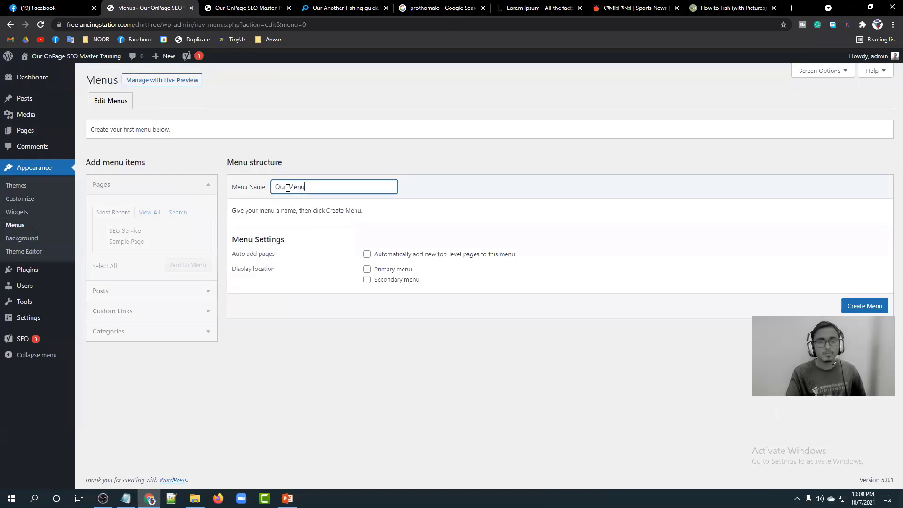
pyautogui.click(878, 305)
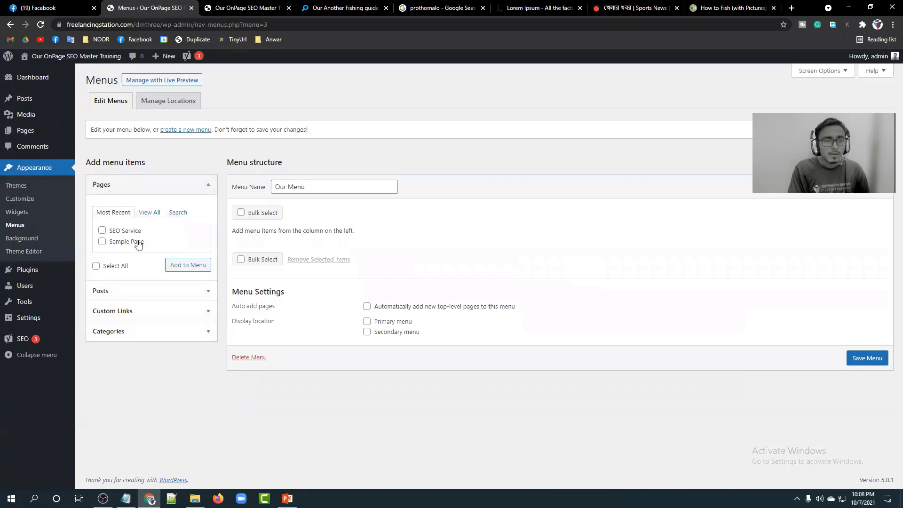
pyautogui.click(147, 213)
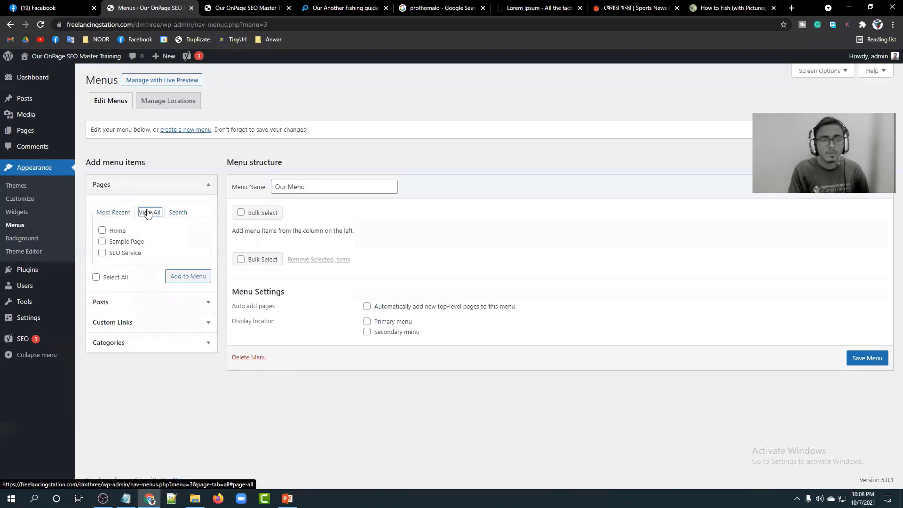
pyautogui.click(102, 230)
pyautogui.click(102, 241)
pyautogui.click(102, 253)
pyautogui.click(196, 276)
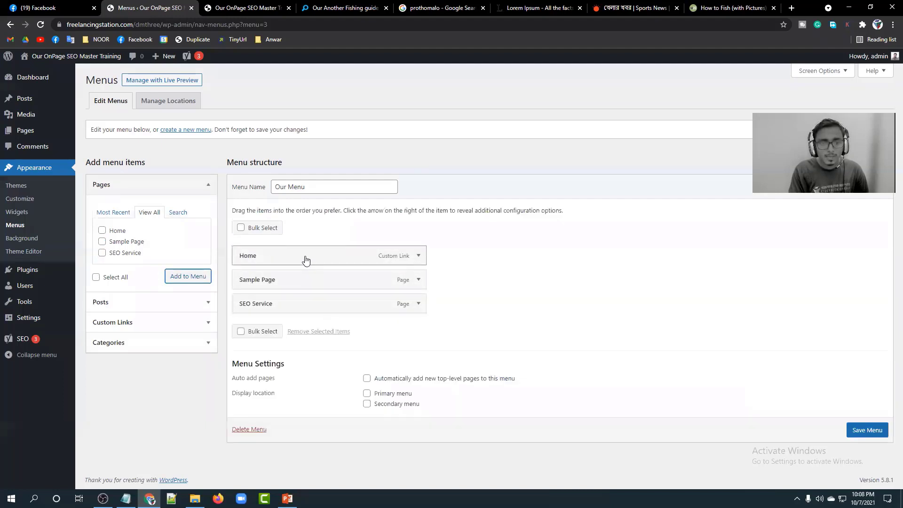
# Move SEO Service above Sample Page, set Our Menu as Primary menu, save, and reload the site.
pyautogui.moveTo(339, 303); pyautogui.dragTo(319, 279)
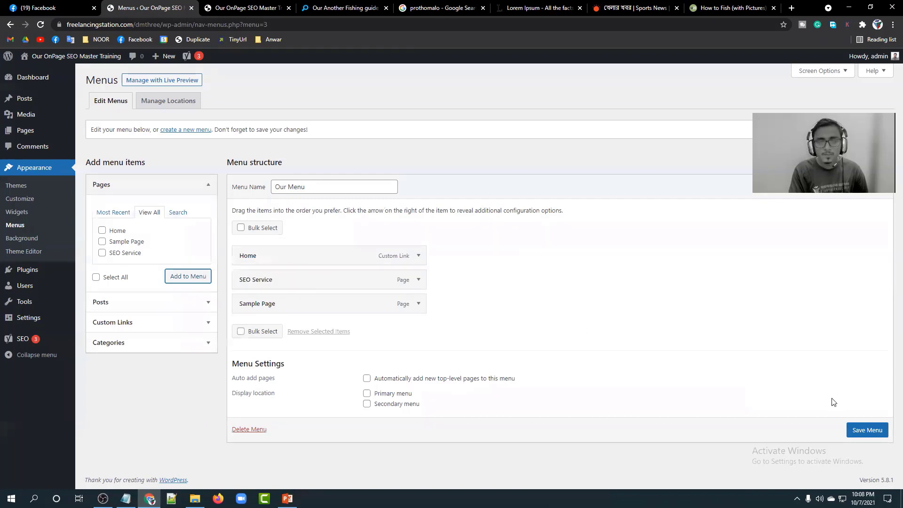
pyautogui.click(877, 430)
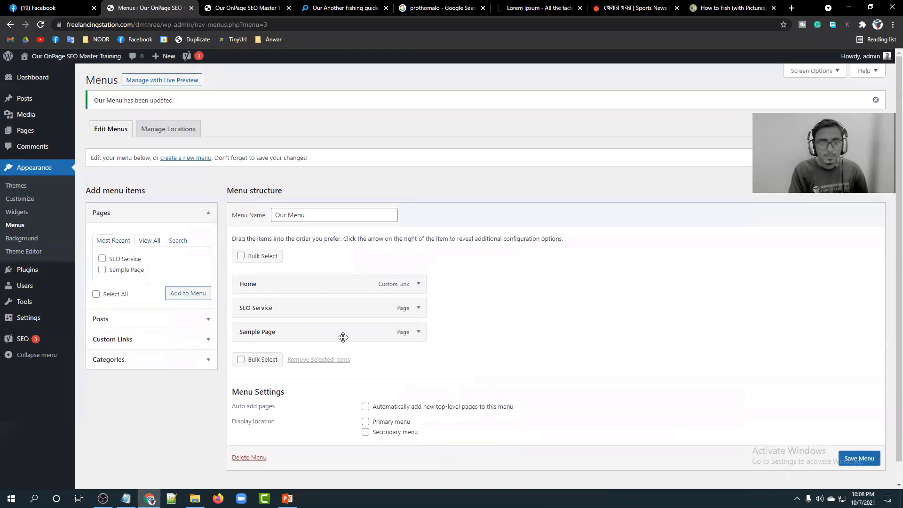
pyautogui.scroll(-1, 340, 338)
pyautogui.click(365, 400)
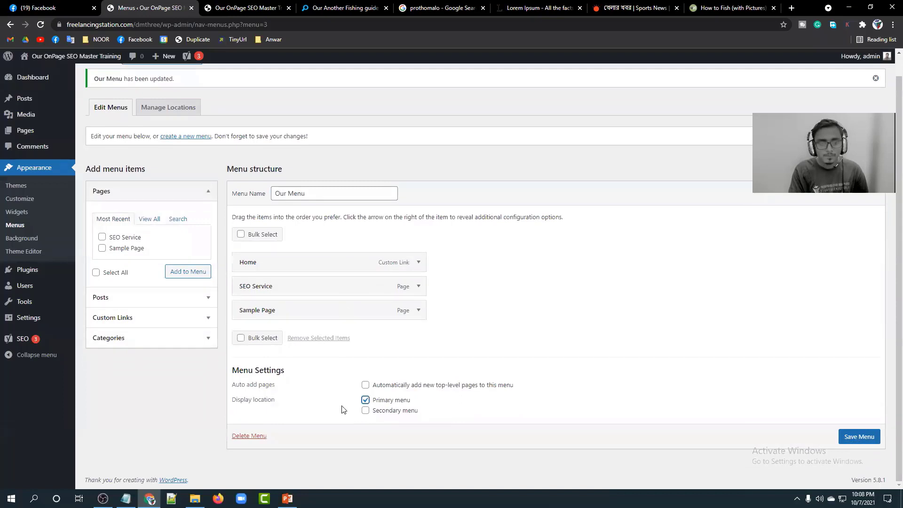
pyautogui.click(854, 438)
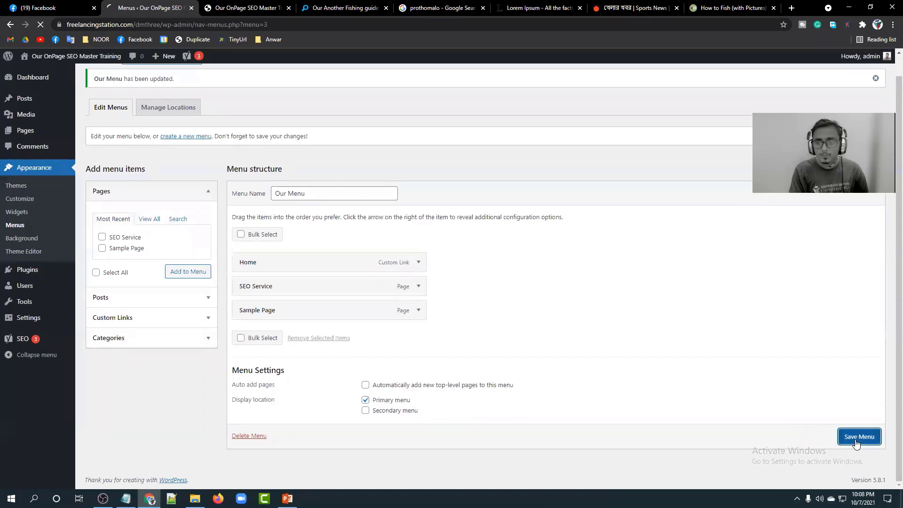
pyautogui.click(246, 5)
pyautogui.click(41, 26)
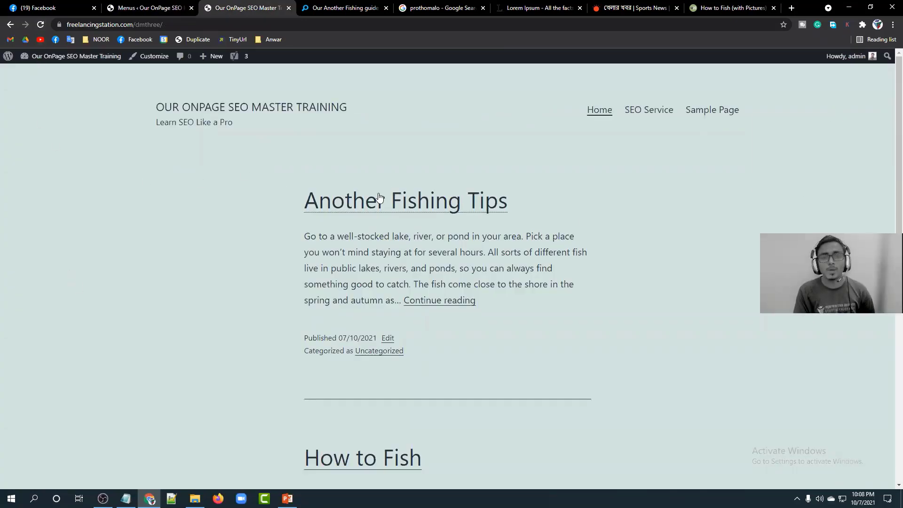
# Try the new header menu links: Home, SEO Service, Sample Page, then Home again.
pyautogui.moveTo(239, 123); pyautogui.dragTo(146, 104)
pyautogui.click(132, 127)
pyautogui.click(595, 115)
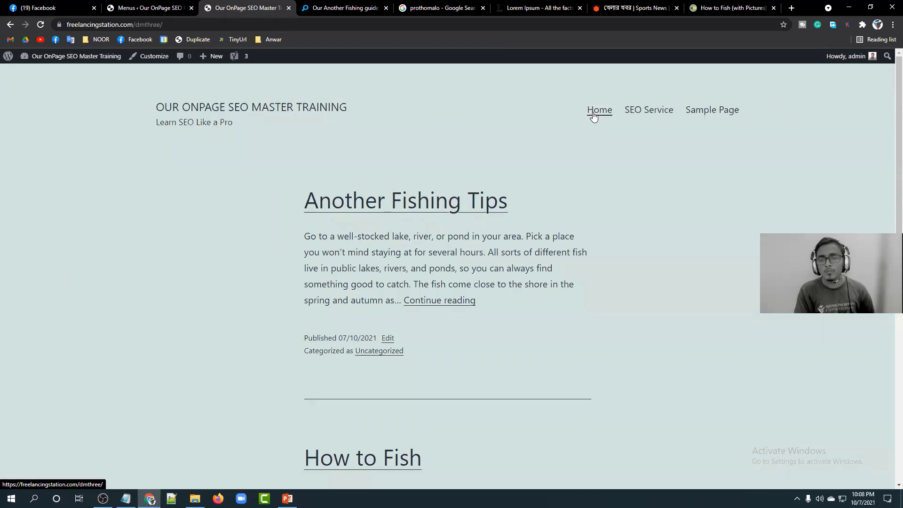
pyautogui.click(651, 112)
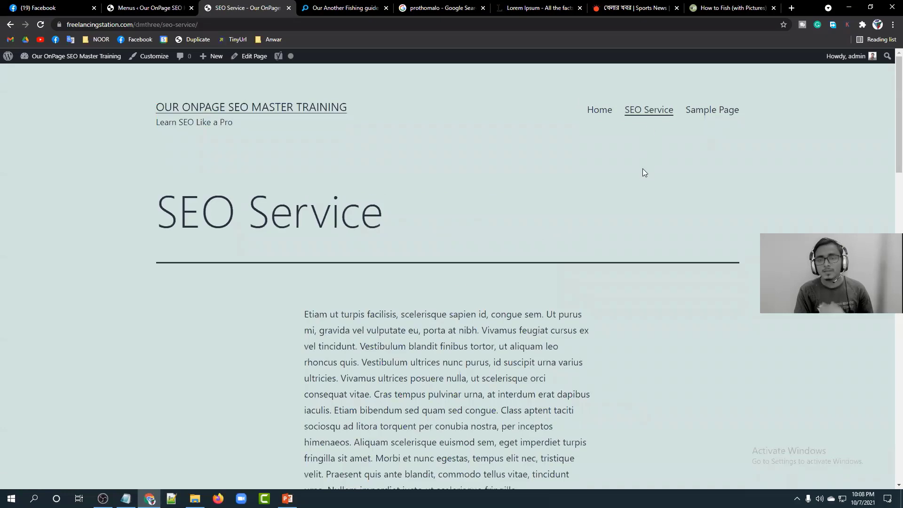
pyautogui.scroll(-6, 353, 280)
pyautogui.scroll(8, 660, 185)
pyautogui.click(700, 115)
pyautogui.click(596, 114)
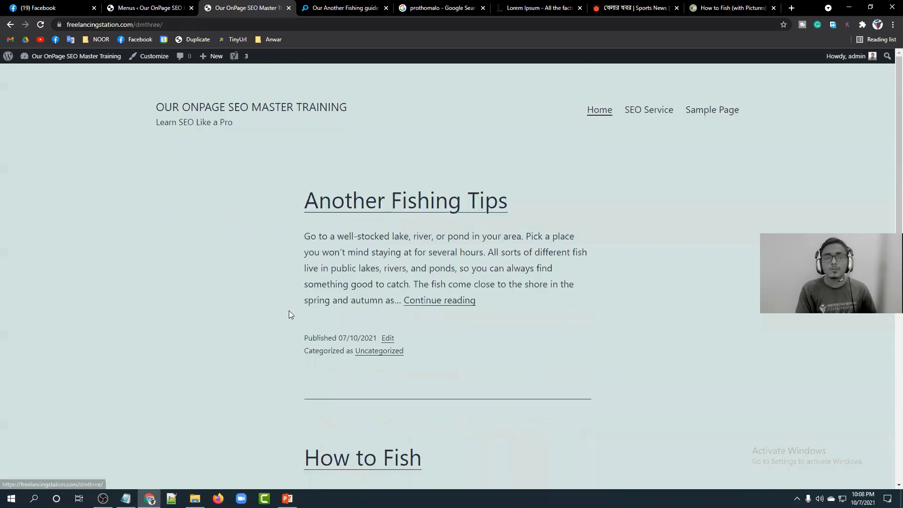
pyautogui.scroll(-9, 407, 197)
pyautogui.scroll(9, 408, 199)
pyautogui.scroll(1, 406, 201)
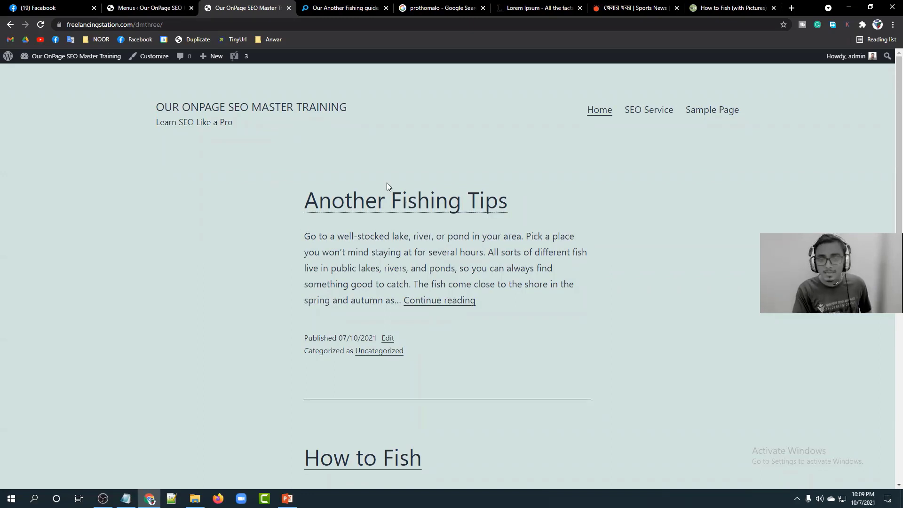
# Open SEO Service from the menu, scroll through its text, then return to Home.
pyautogui.click(608, 121)
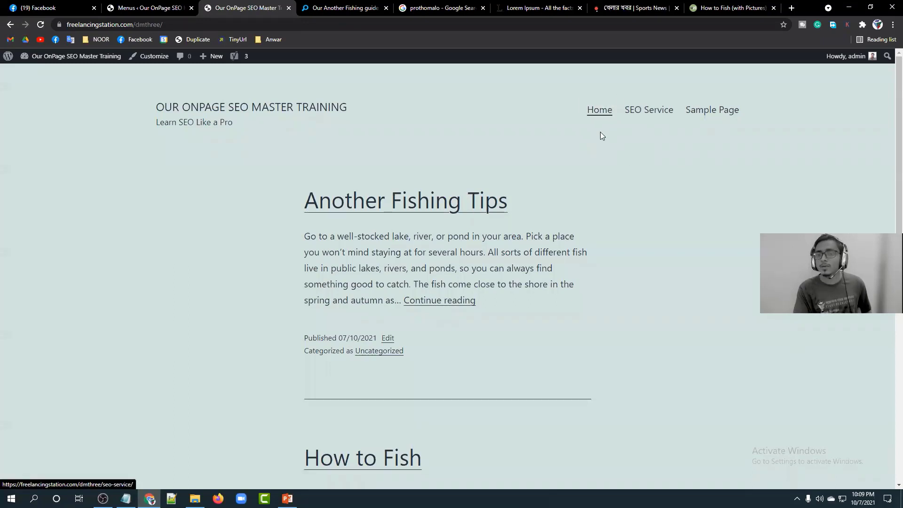
pyautogui.click(649, 110)
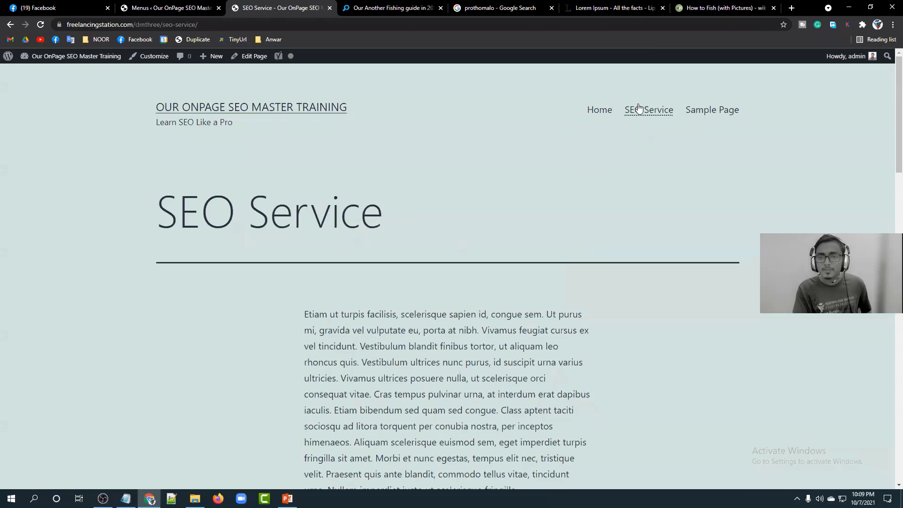
pyautogui.scroll(-1, 380, 259)
pyautogui.scroll(-5, 381, 258)
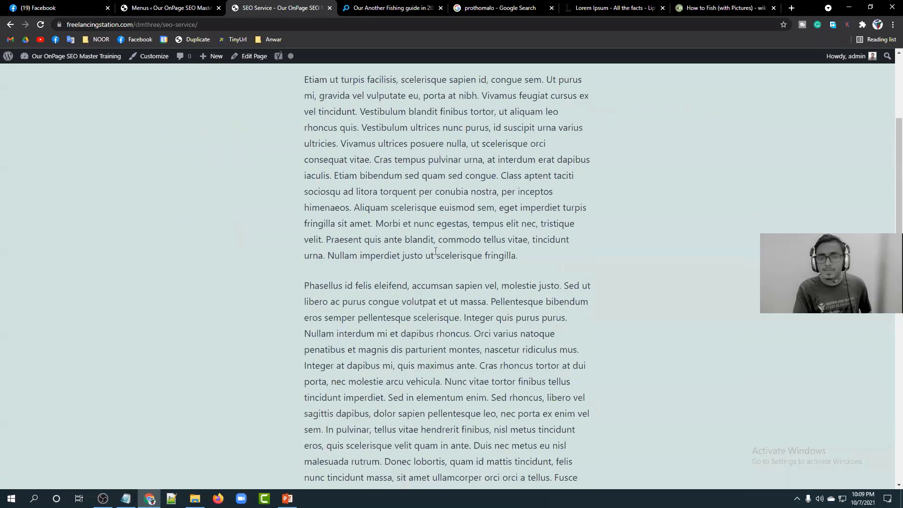
pyautogui.scroll(-10, 434, 262)
pyautogui.scroll(9, 434, 262)
pyautogui.scroll(7, 434, 262)
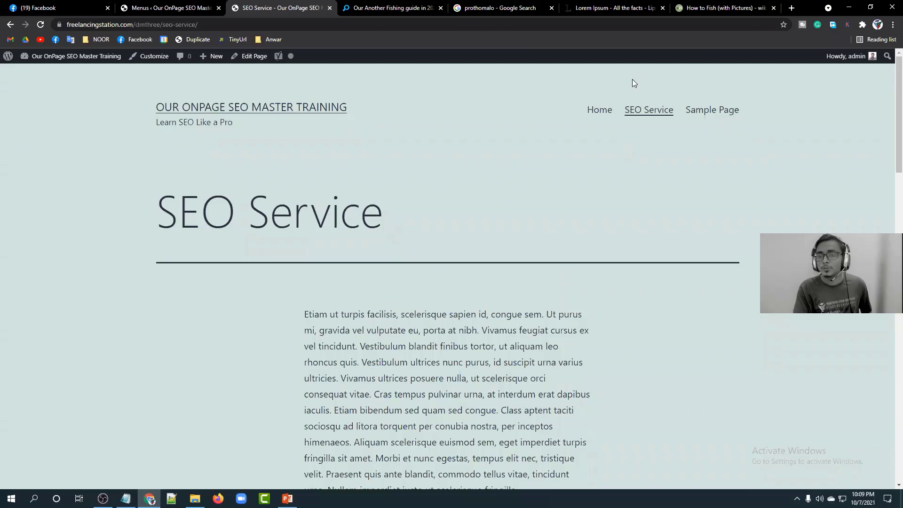
pyautogui.click(597, 112)
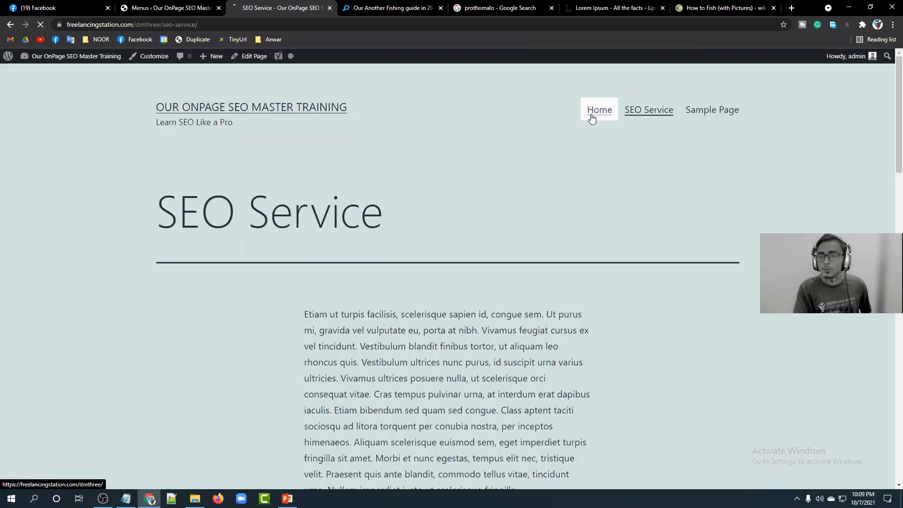
pyautogui.scroll(-7, 419, 231)
pyautogui.scroll(5, 420, 230)
pyautogui.scroll(3, 420, 230)
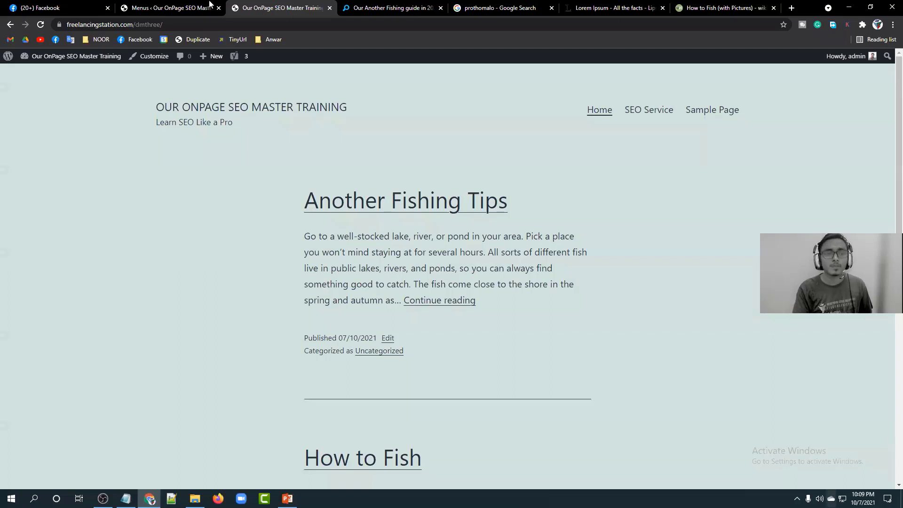
# Return to the admin via Dashboard and open Posts > All Posts.
pyautogui.click(170, 8)
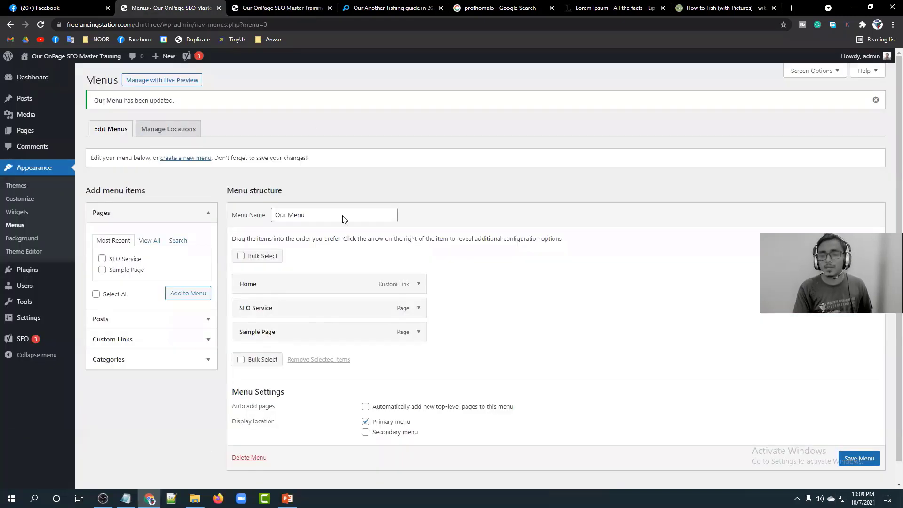
pyautogui.click(33, 81)
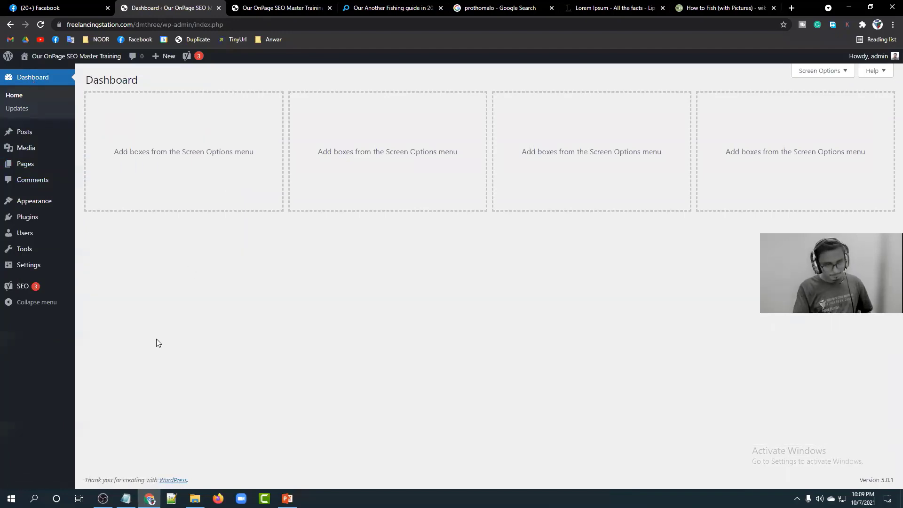
pyautogui.moveTo(18, 166)
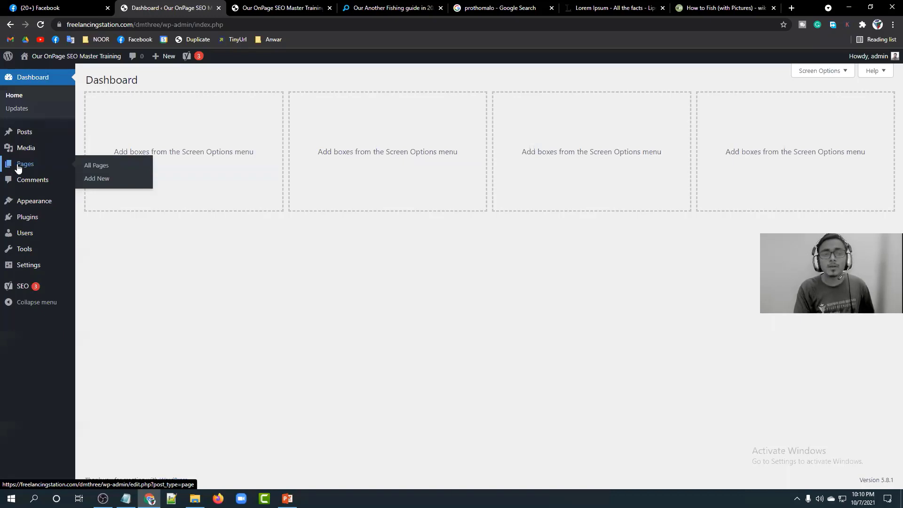
pyautogui.moveTo(28, 136)
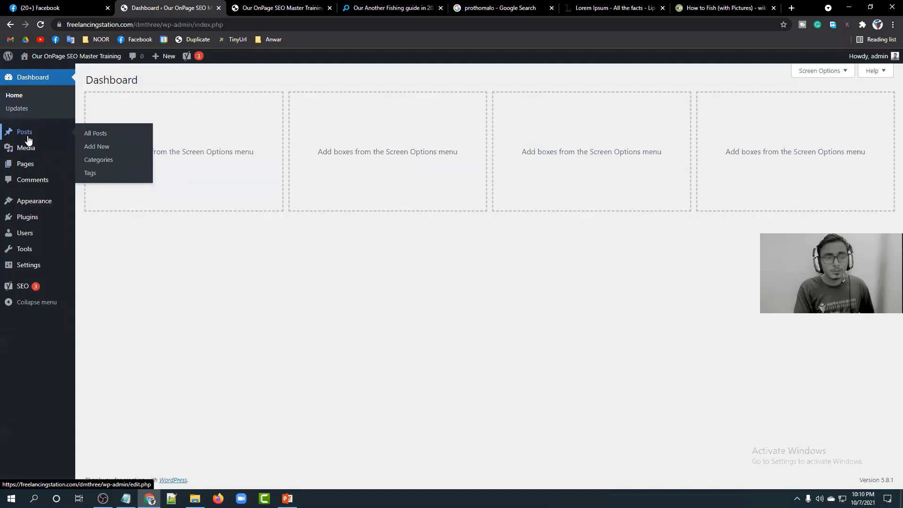
pyautogui.click(96, 134)
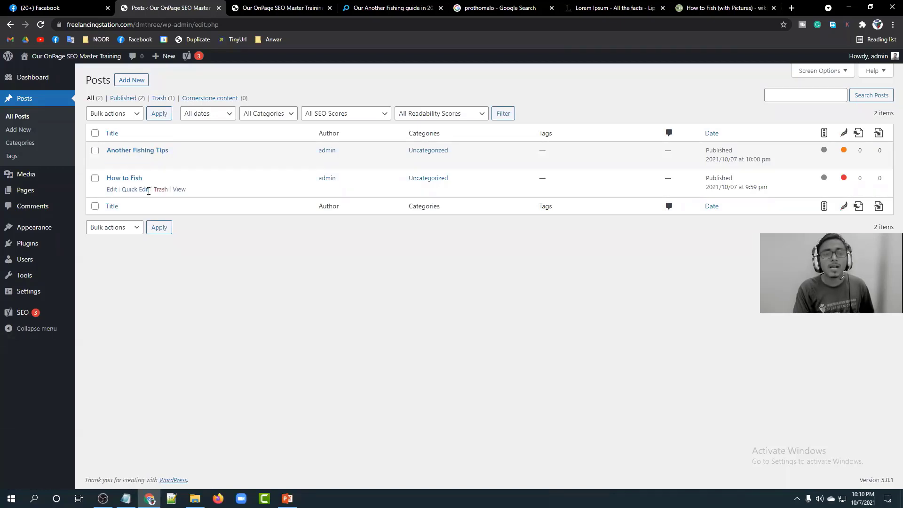
# Edit How to Fish and scroll down to the empty Yoast focus keyphrase field.
pyautogui.click(113, 190)
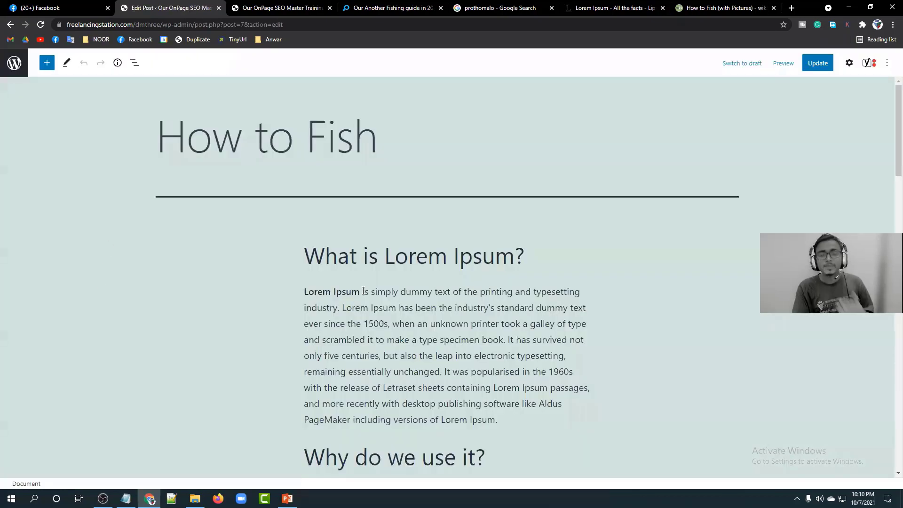
pyautogui.scroll(-20, 371, 285)
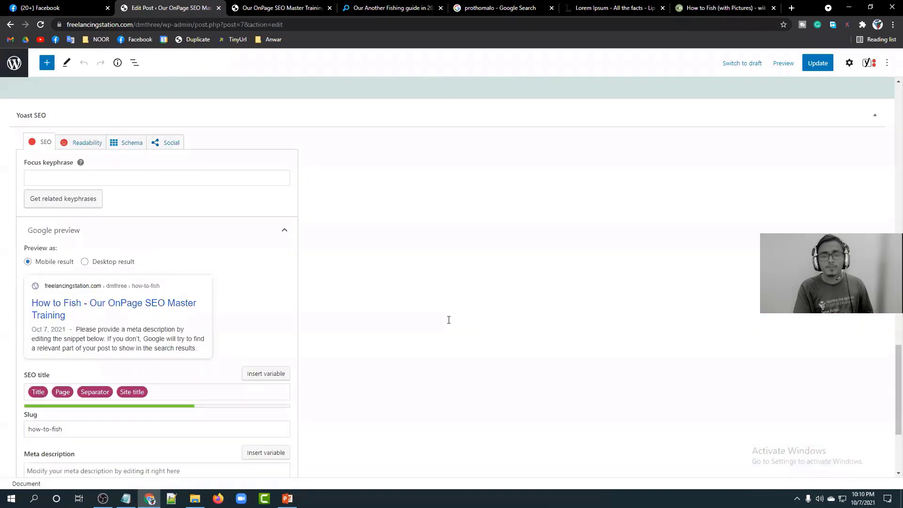
pyautogui.scroll(20, 446, 325)
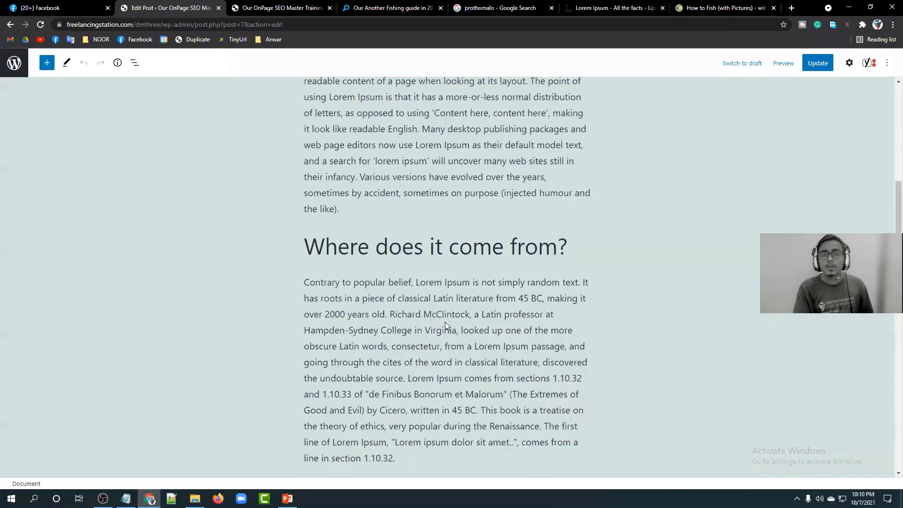
pyautogui.scroll(-9, 445, 322)
pyautogui.scroll(7, 442, 322)
pyautogui.scroll(-20, 442, 322)
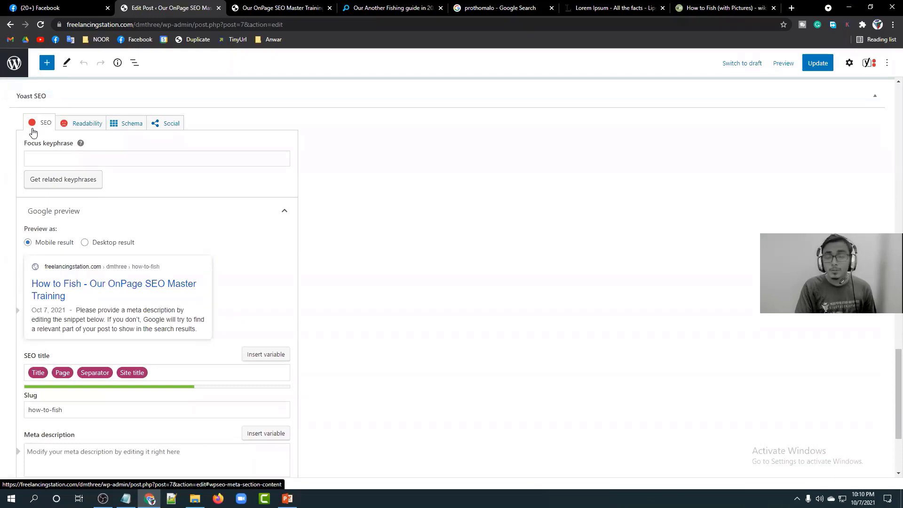
pyautogui.click(68, 156)
pyautogui.click(370, 190)
pyautogui.click(103, 151)
pyautogui.click(390, 168)
# Expand the Yoast SEO analysis and related keyphrase sections.
pyautogui.scroll(-3, 410, 203)
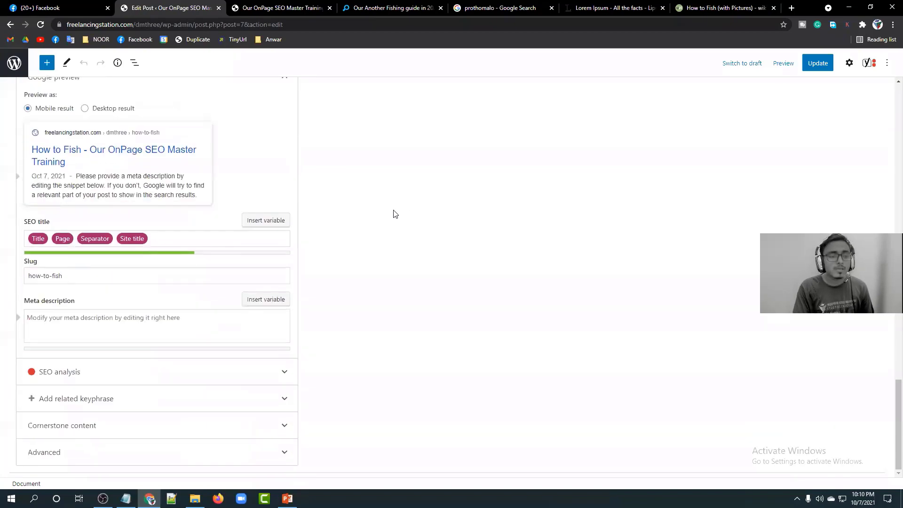
pyautogui.click(284, 373)
pyautogui.scroll(-5, 374, 284)
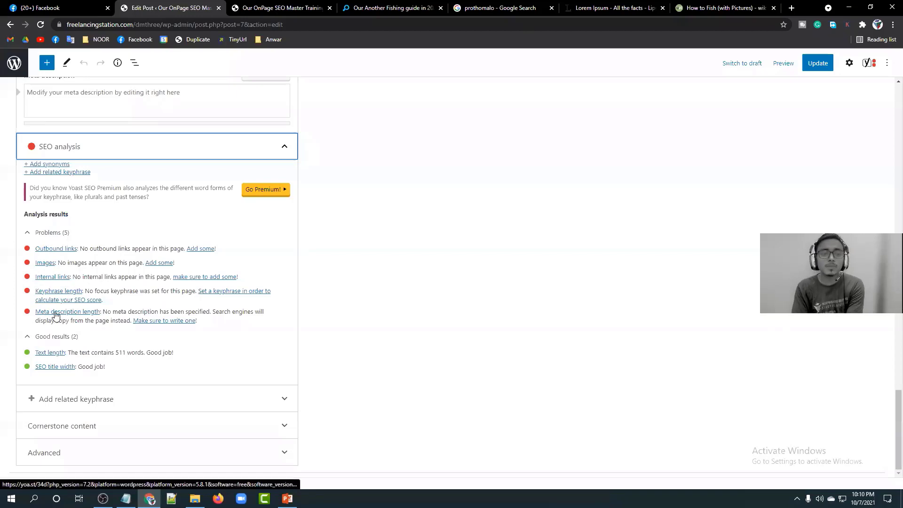
pyautogui.click(177, 397)
pyautogui.scroll(-3, 202, 338)
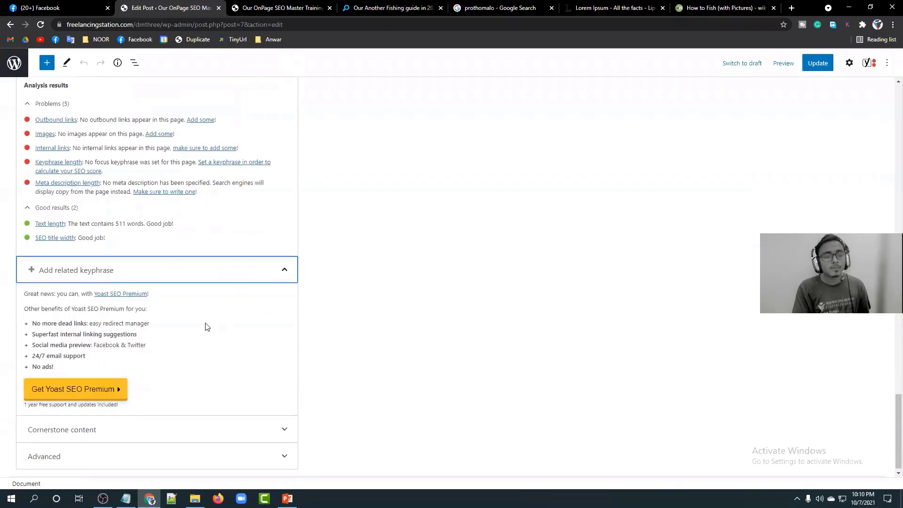
pyautogui.moveTo(65, 359); pyautogui.dragTo(32, 306)
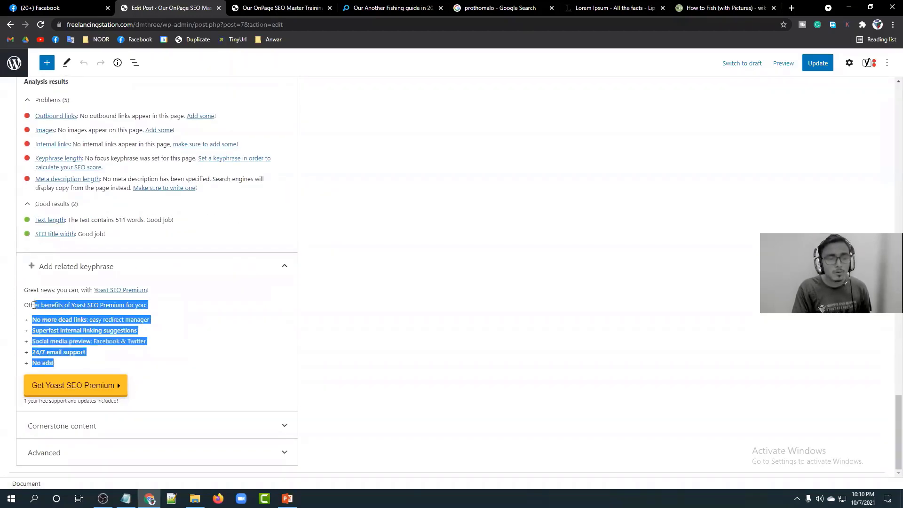
pyautogui.click(133, 233)
# Scroll through the Yoast results, reviewing five problems and two good results.
pyautogui.scroll(3, 229, 250)
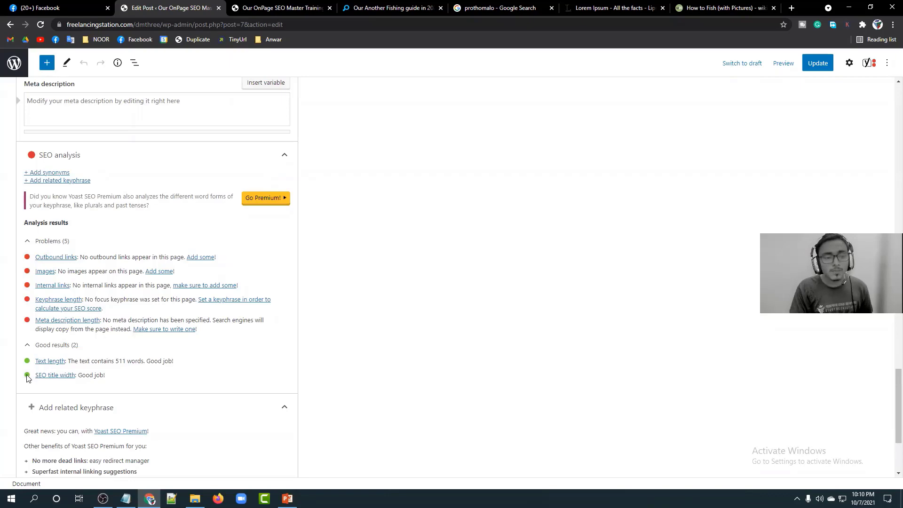
pyautogui.scroll(15, 186, 284)
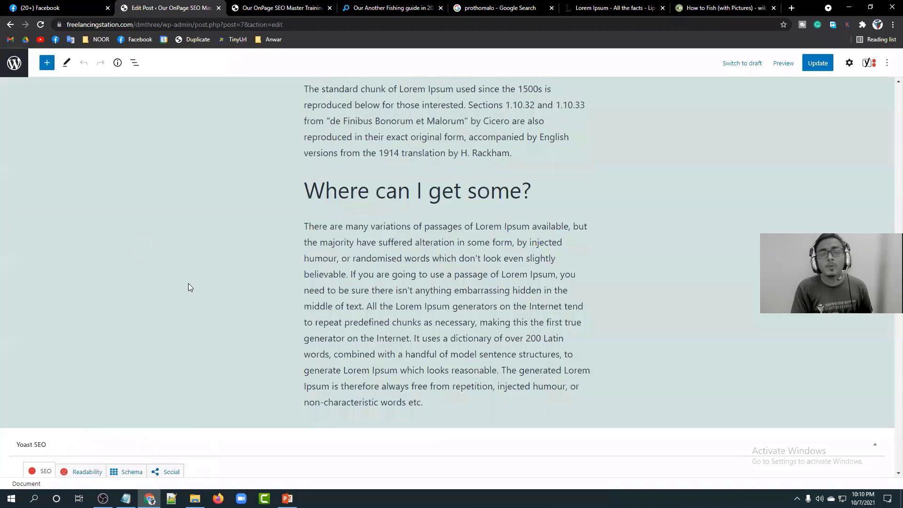
pyautogui.scroll(2, 515, 253)
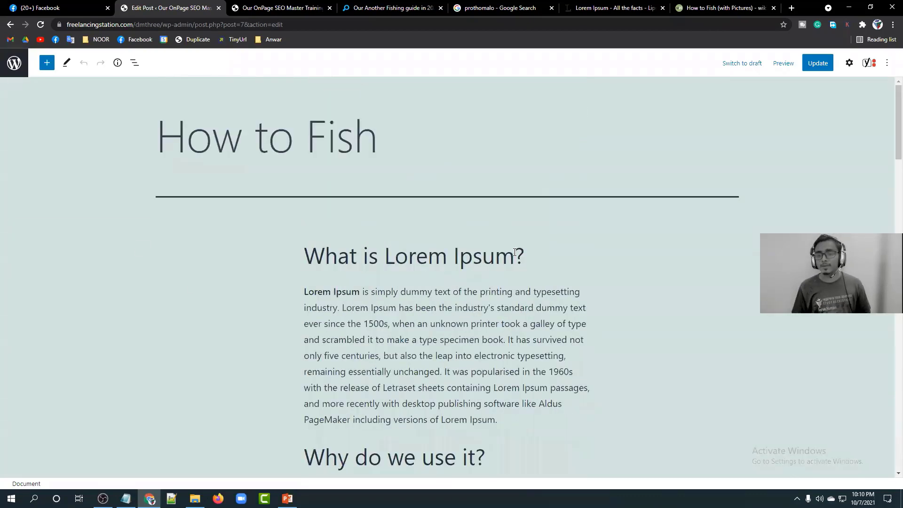
pyautogui.scroll(-16, 515, 253)
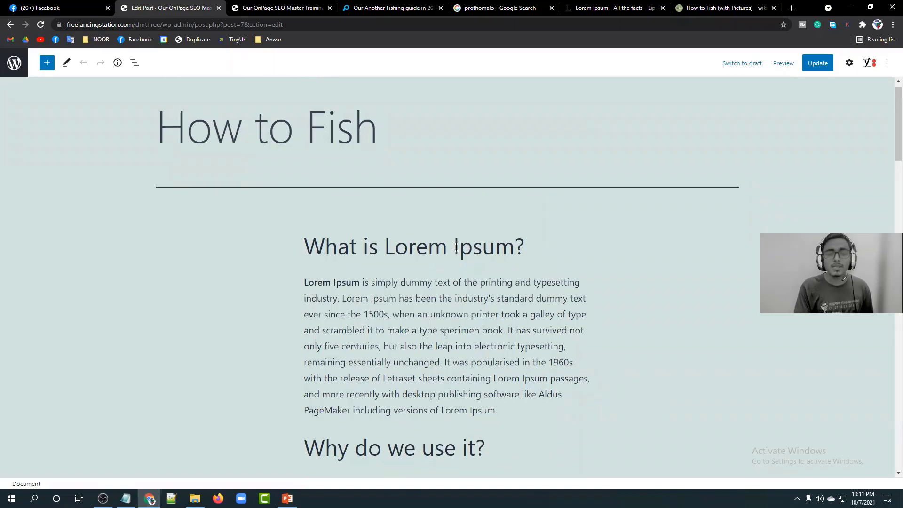
pyautogui.scroll(-8, 456, 247)
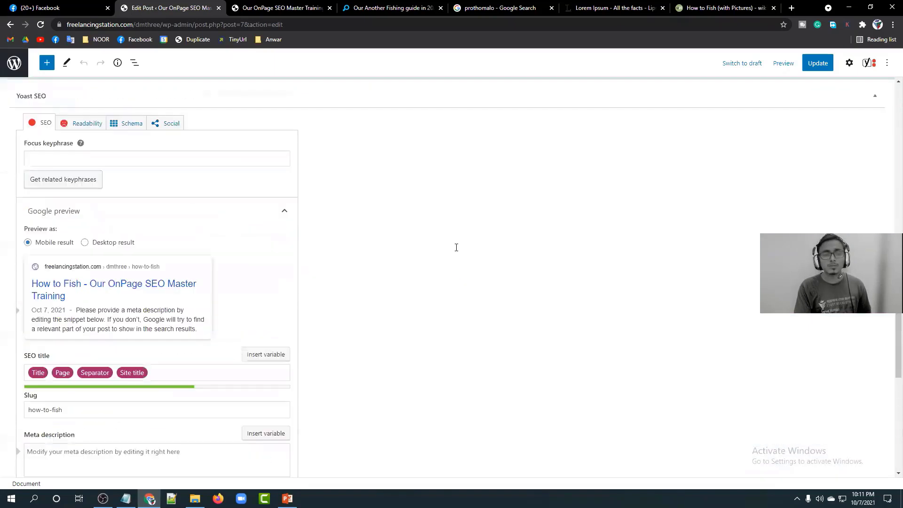
pyautogui.scroll(14, 456, 248)
pyautogui.scroll(12, 511, 237)
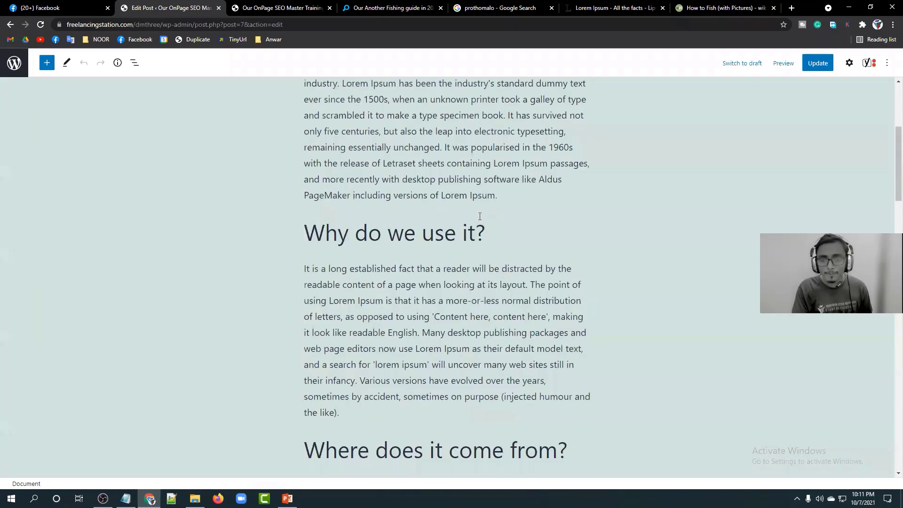
pyautogui.scroll(-20, 454, 249)
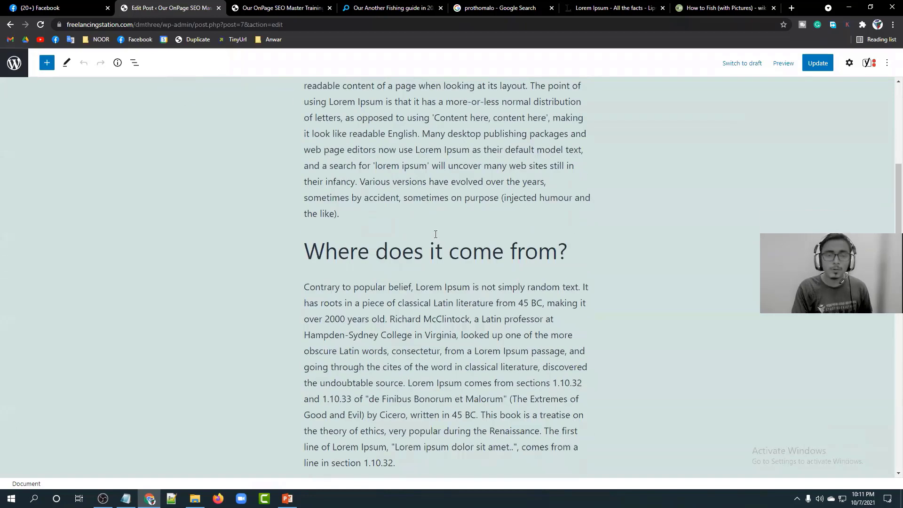
pyautogui.scroll(6, 435, 234)
pyautogui.scroll(-7, 69, 262)
pyautogui.scroll(3, 60, 231)
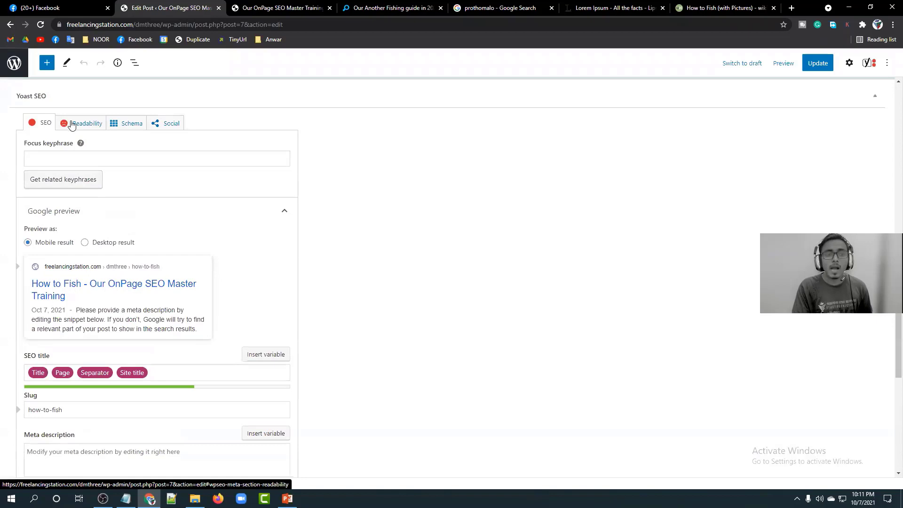
pyautogui.scroll(-10, 250, 191)
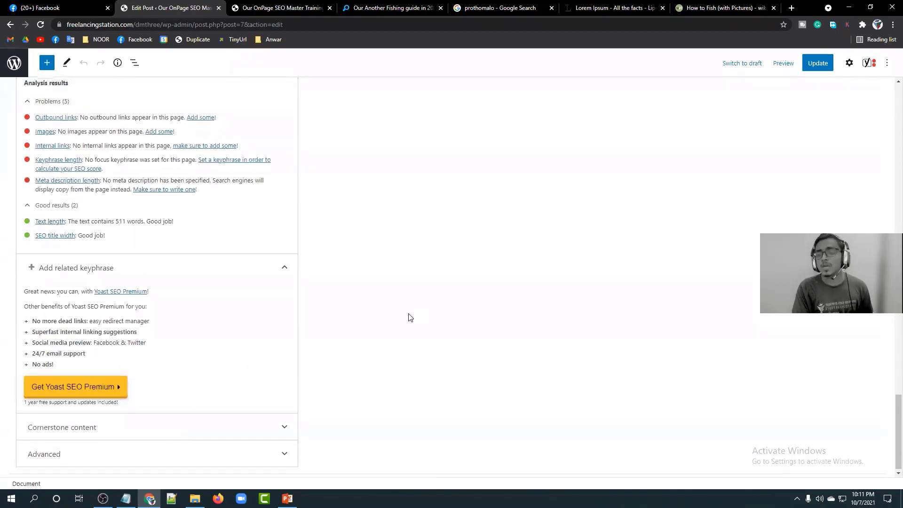
pyautogui.scroll(2, 353, 352)
# Add blank lines below 'Start your SEO' in the Notepad checklist, then minimize it.
pyautogui.click(126, 499)
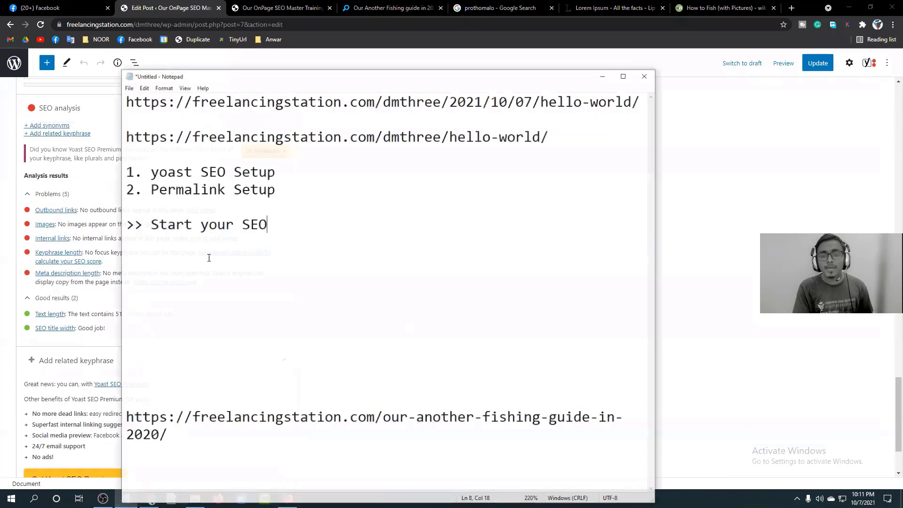
pyautogui.press('Return')
pyautogui.press('Return')
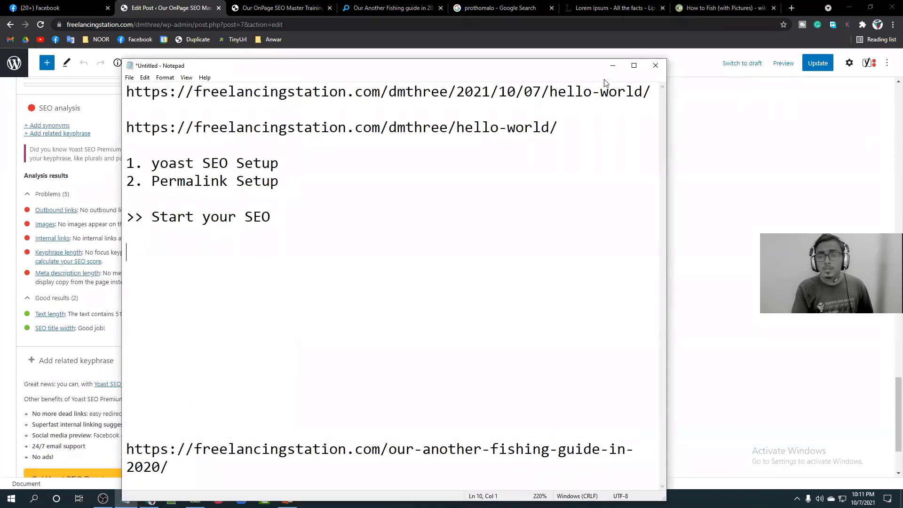
pyautogui.click(612, 65)
# Highlight the good results in the Yoast SEO analysis of How to Fish.
pyautogui.moveTo(43, 314); pyautogui.dragTo(890, 413)
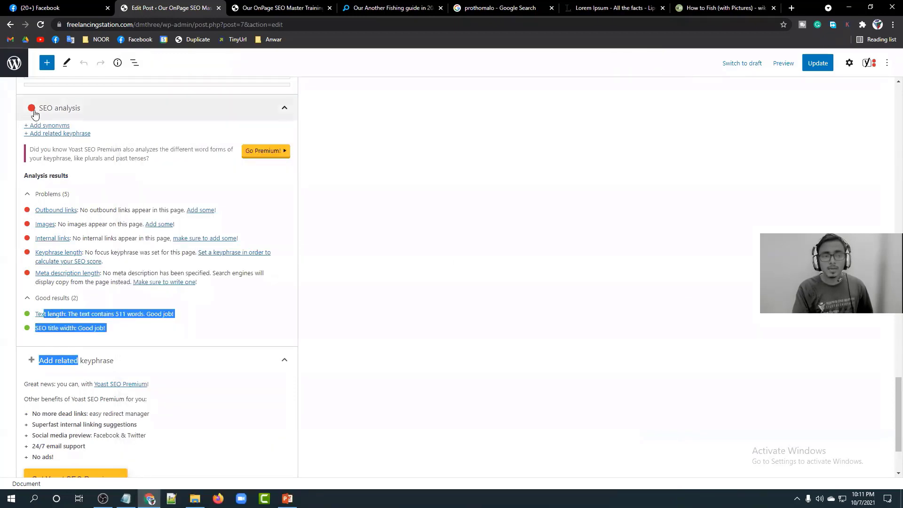
pyautogui.scroll(10, 51, 188)
pyautogui.scroll(1, 46, 254)
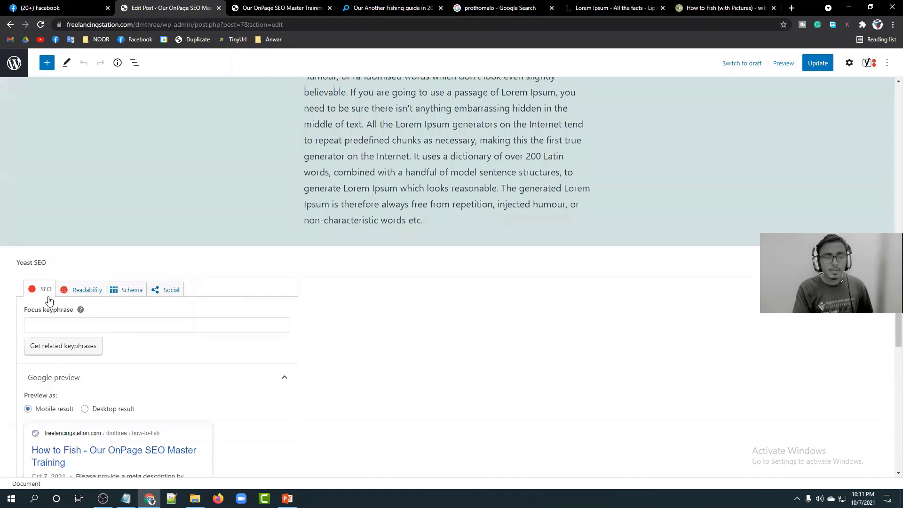
# Switch the Yoast box to the Readability tab and review its analysis results.
pyautogui.click(77, 291)
pyautogui.scroll(-1, 91, 275)
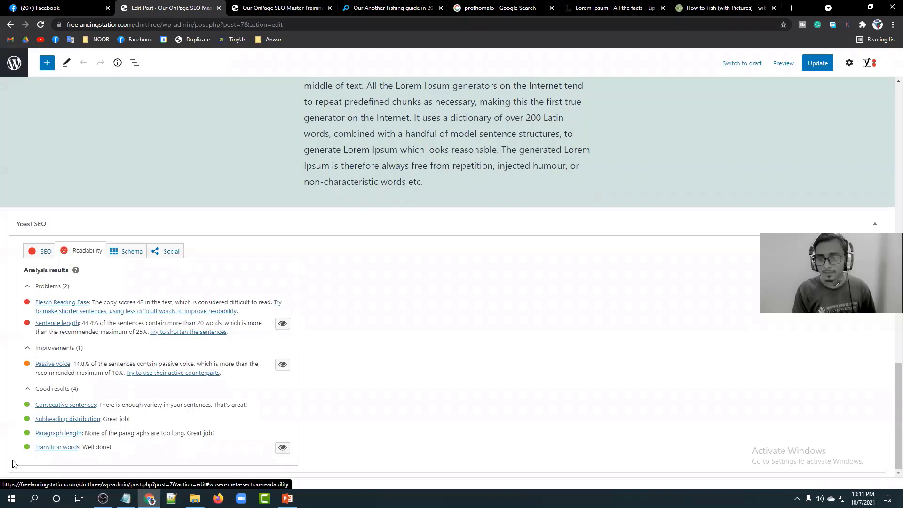
pyautogui.scroll(15, 22, 428)
pyautogui.scroll(3, 23, 432)
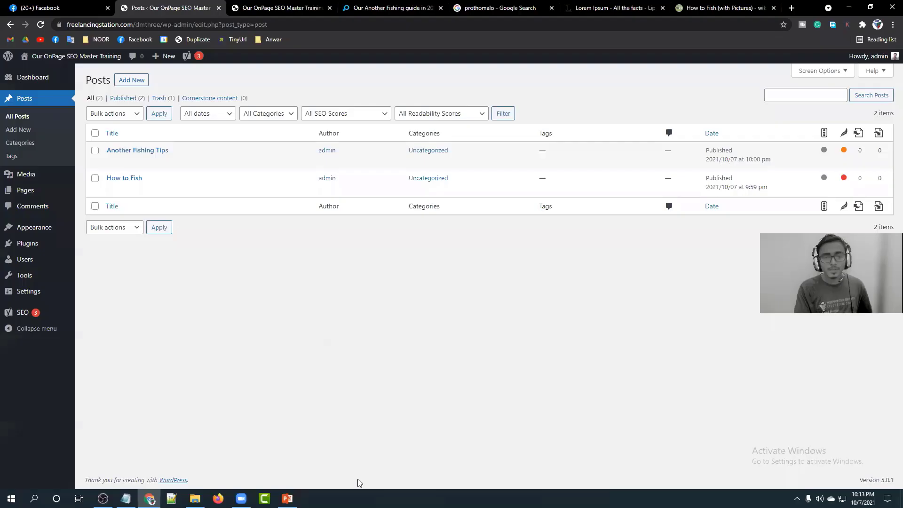
pyautogui.hotkey('ctrl', 'shift', 'c')
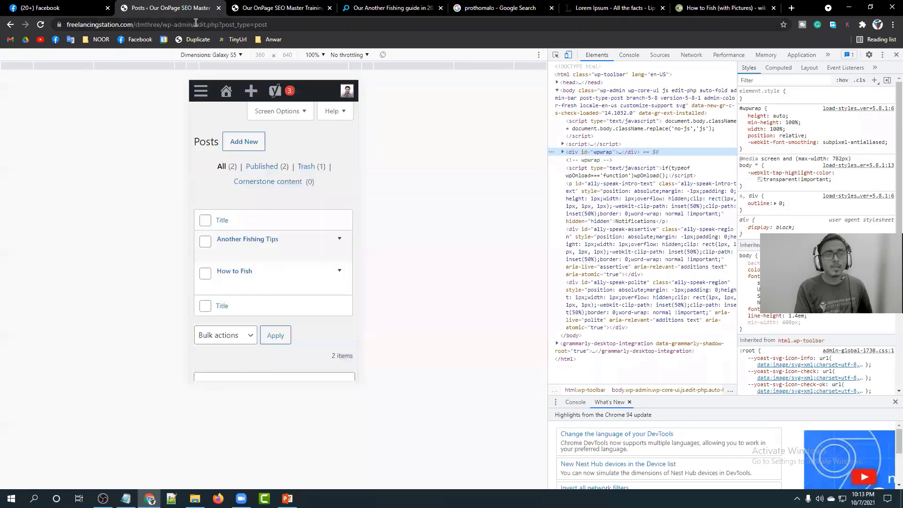
# Trim the URL to /wp-admin/ to load the Dashboard in phone view.
pyautogui.doubleClick(238, 26)
pyautogui.press('BackSpace')
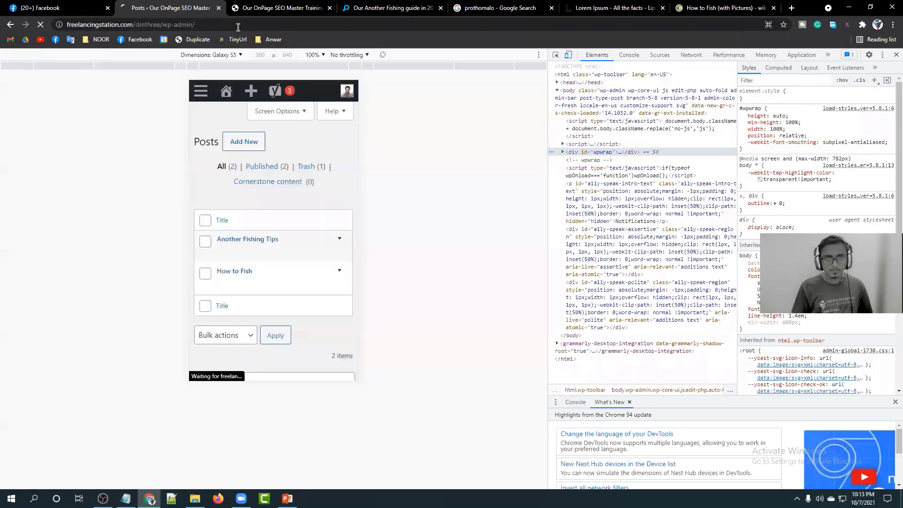
pyautogui.press('Return')
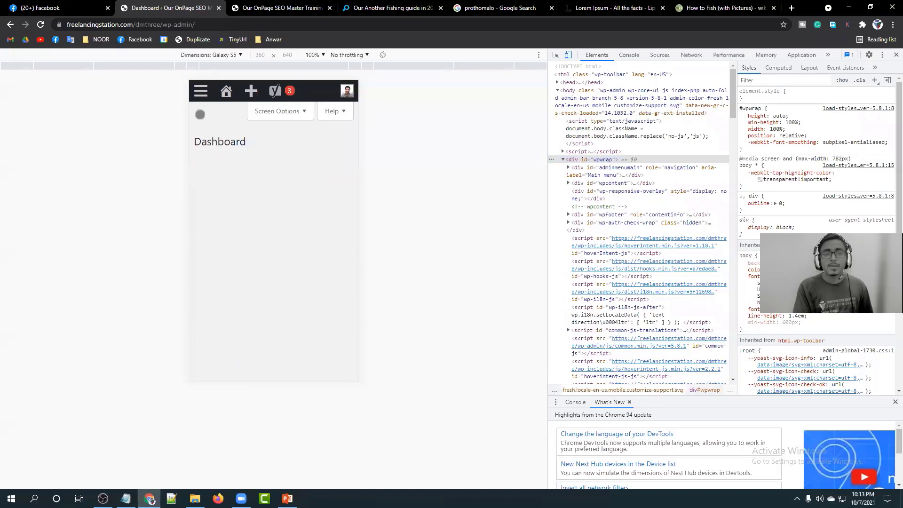
# Open Posts > All Posts from the phone-view hamburger menu.
pyautogui.click(200, 91)
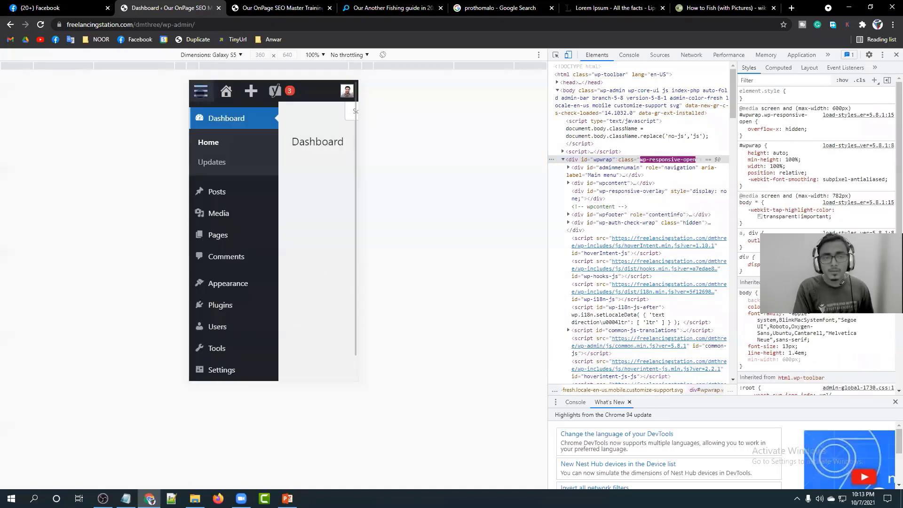
pyautogui.scroll(-1, 216, 303)
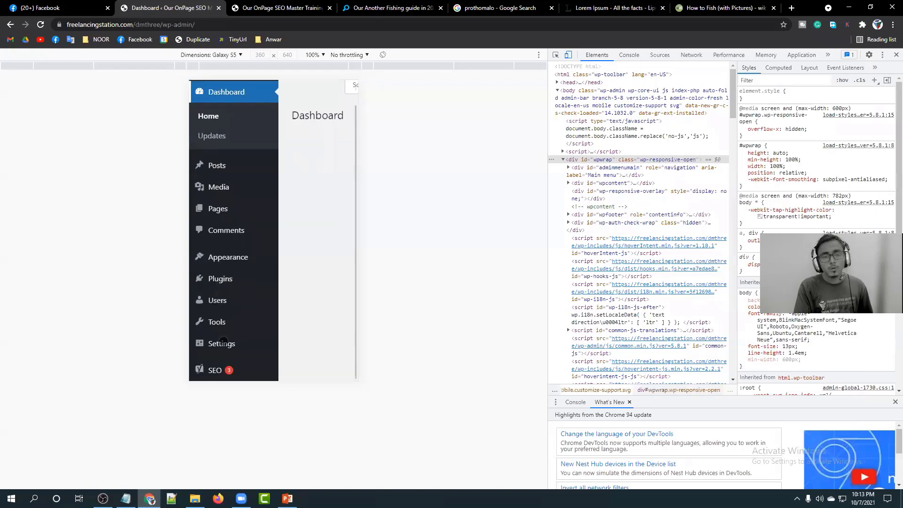
pyautogui.scroll(1, 222, 324)
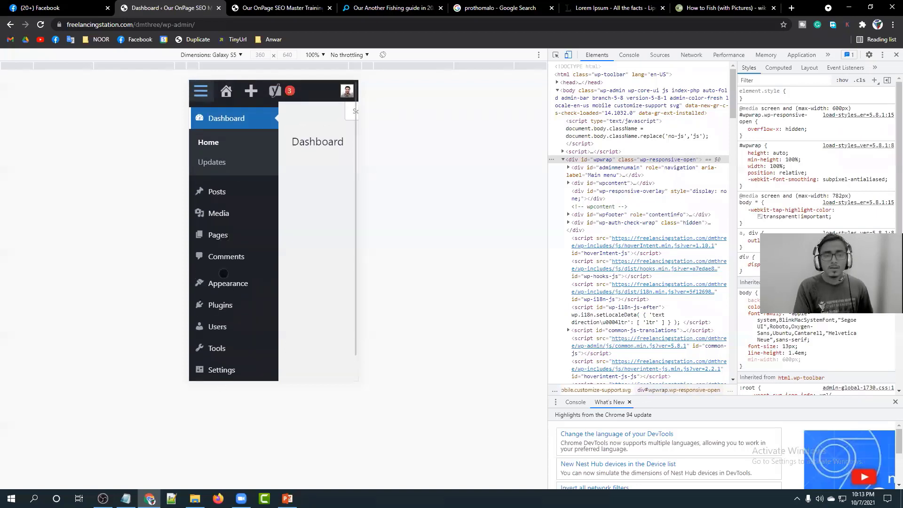
pyautogui.scroll(-1, 219, 188)
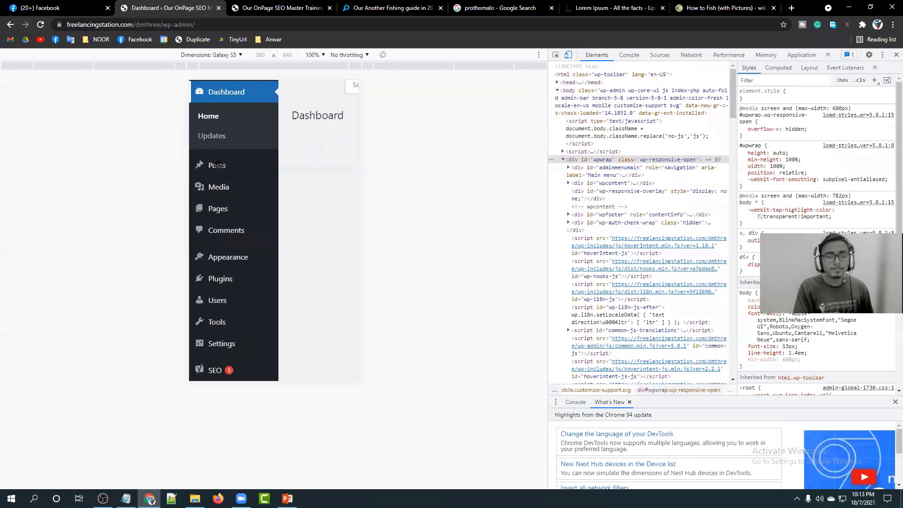
pyautogui.click(218, 165)
pyautogui.click(215, 188)
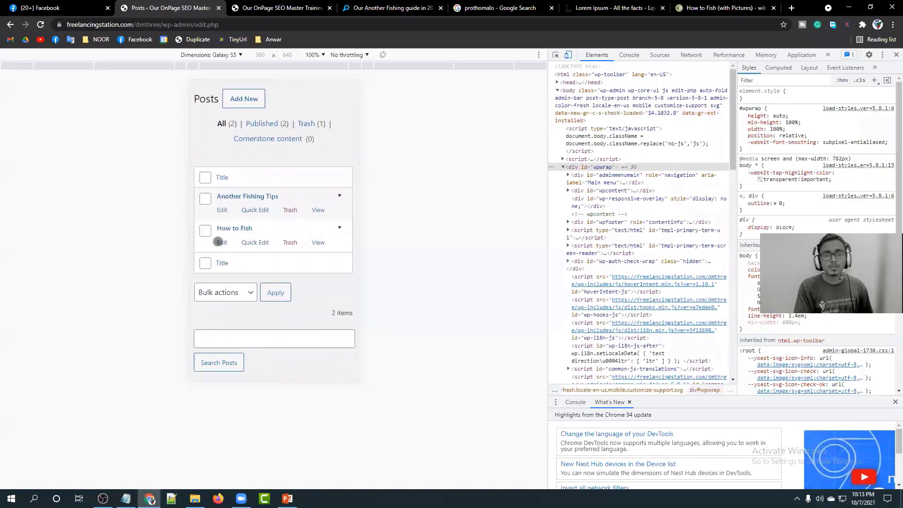
# Check the How to Fish editor and its Yoast panel in phone view, then close DevTools.
pyautogui.click(221, 242)
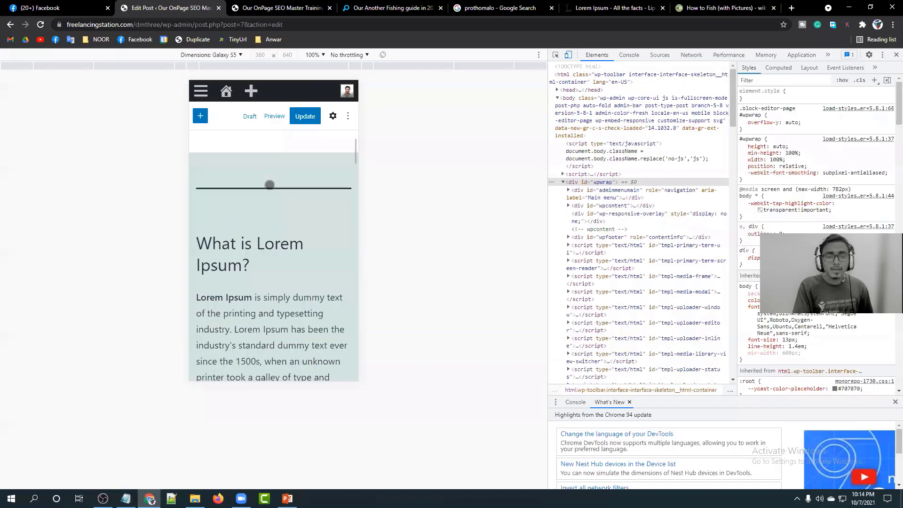
pyautogui.scroll(-15, 269, 185)
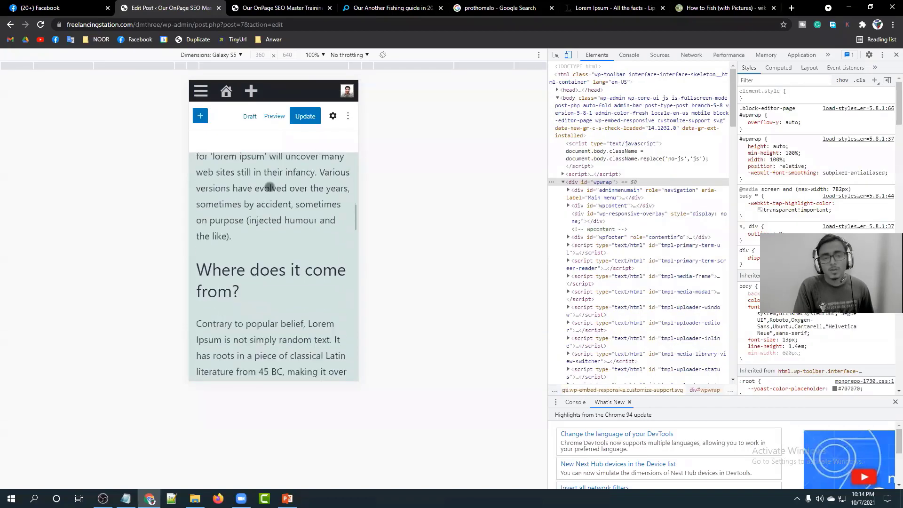
pyautogui.scroll(-15, 281, 236)
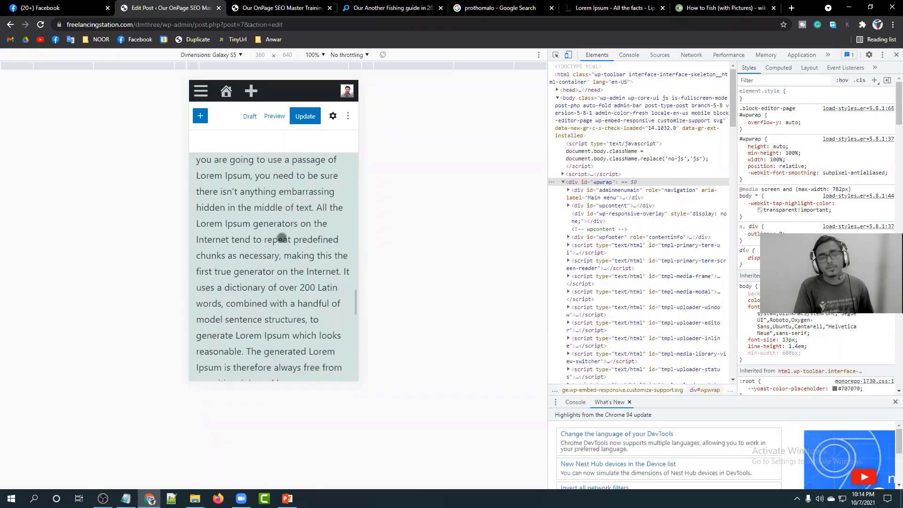
pyautogui.scroll(-6, 269, 212)
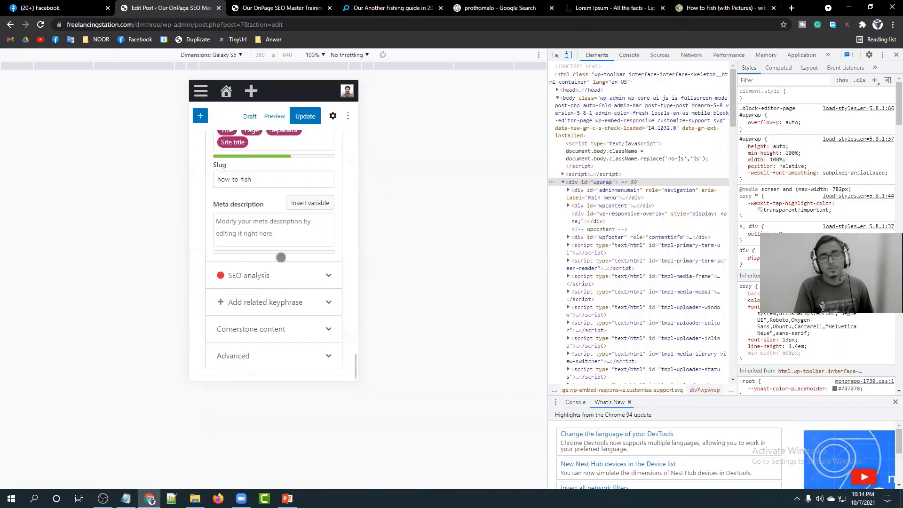
pyautogui.scroll(5, 281, 258)
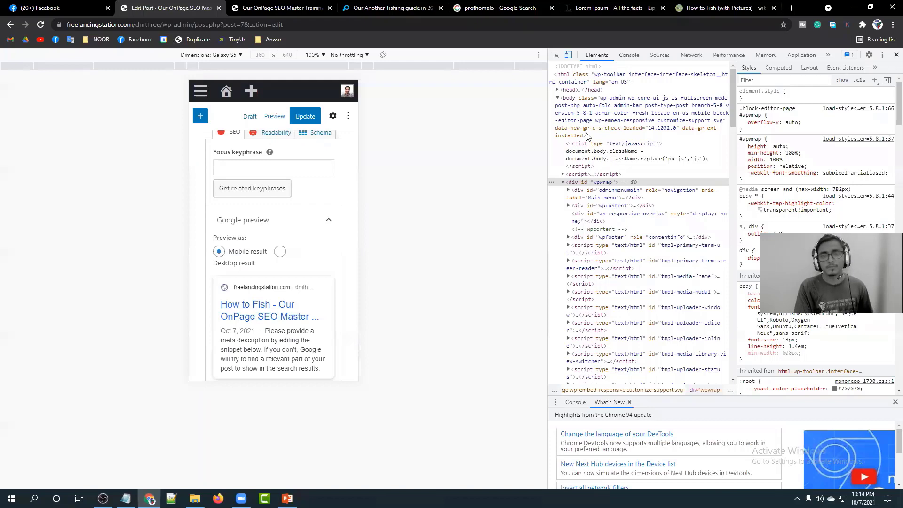
pyautogui.press('F12')
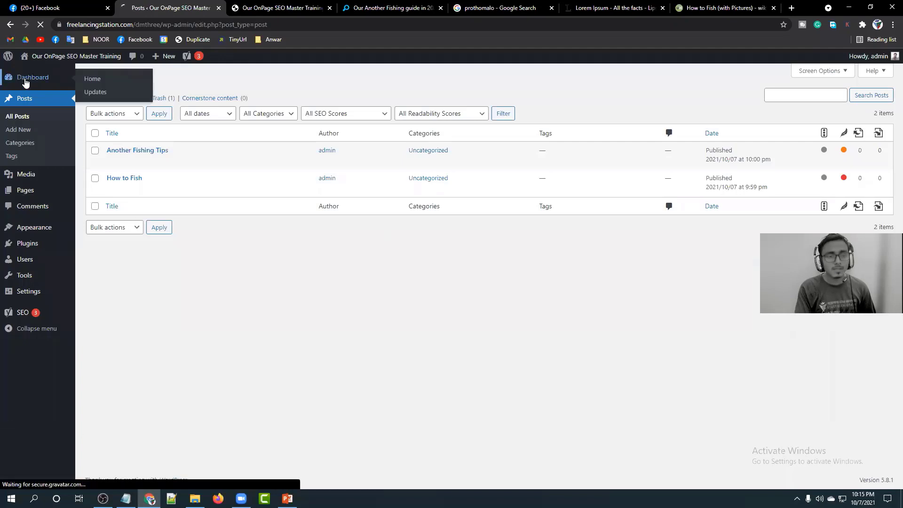
# Go to the Dashboard and open Chrome DevTools with Inspect.
pyautogui.click(25, 80)
pyautogui.rightClick(290, 269)
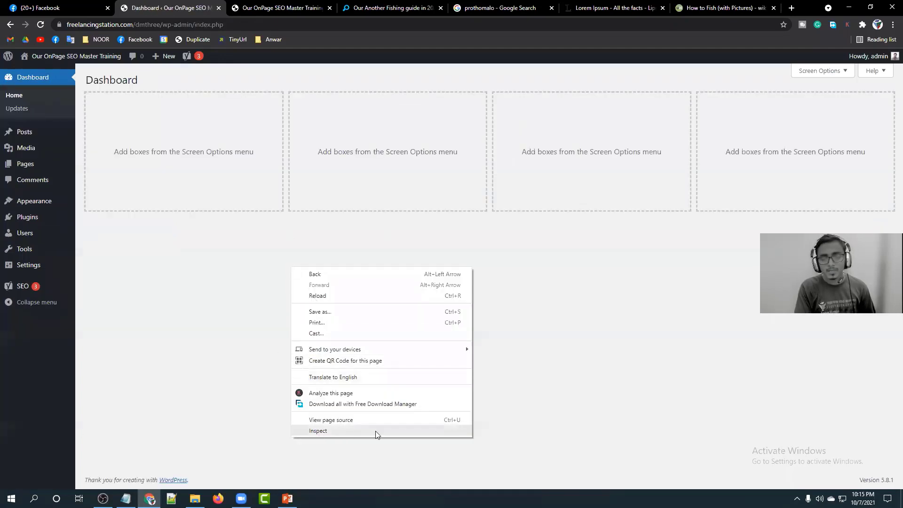
pyautogui.click(352, 431)
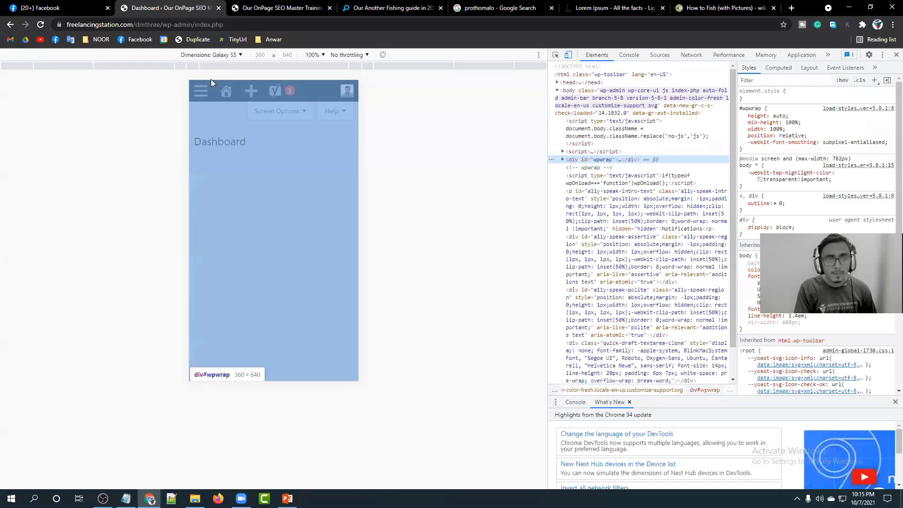
# Emulate an iPhone 6/7/8 and expand the admin hamburger menu.
pyautogui.click(211, 54)
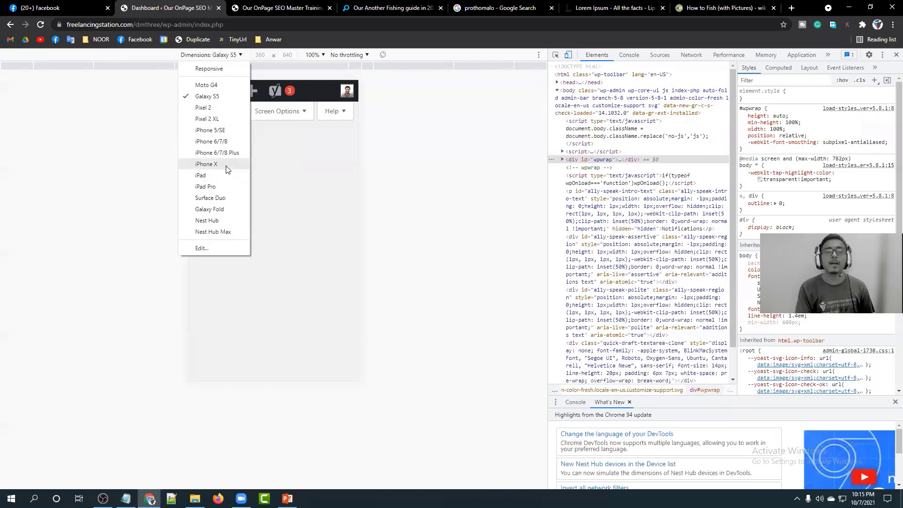
pyautogui.click(225, 142)
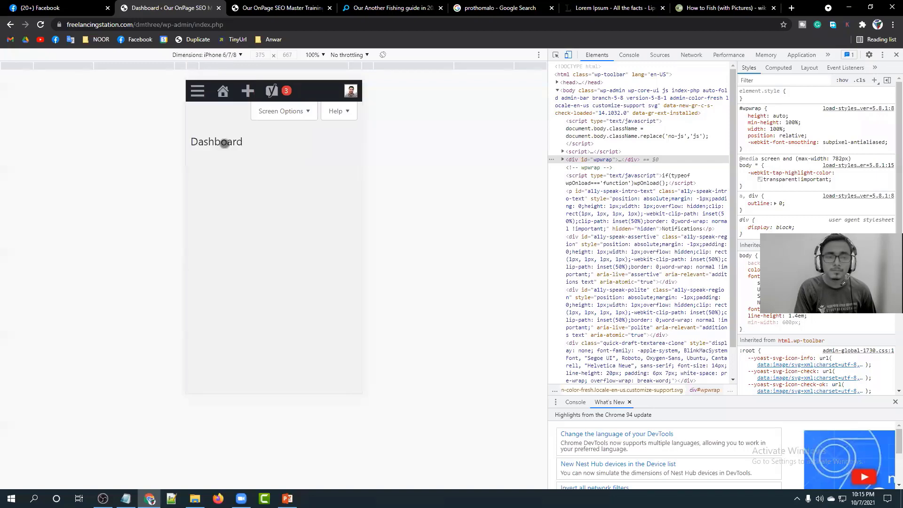
pyautogui.click(194, 90)
pyautogui.scroll(-1, 244, 228)
# Scroll back up on the iPhone 6/7/8 Dashboard preview.
pyautogui.scroll(1, 243, 228)
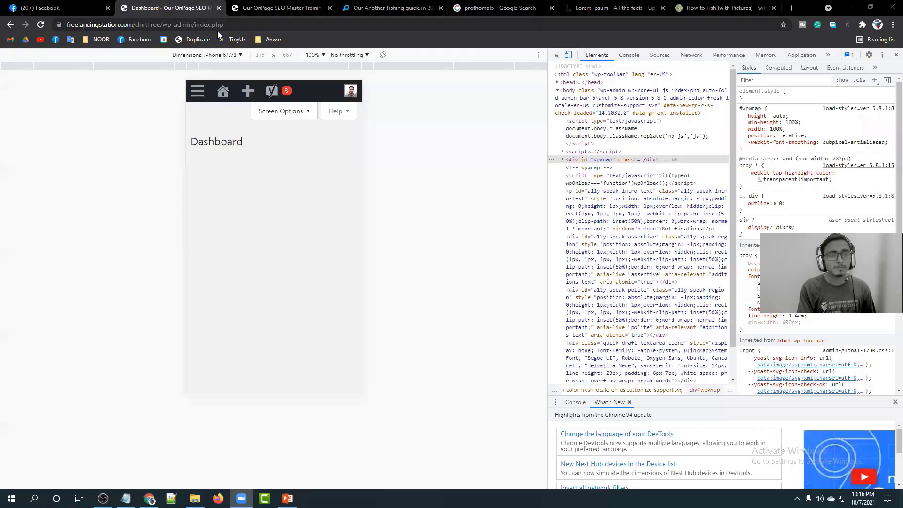
# Close DevTools and open the Posts list at full desktop width.
pyautogui.click(896, 54)
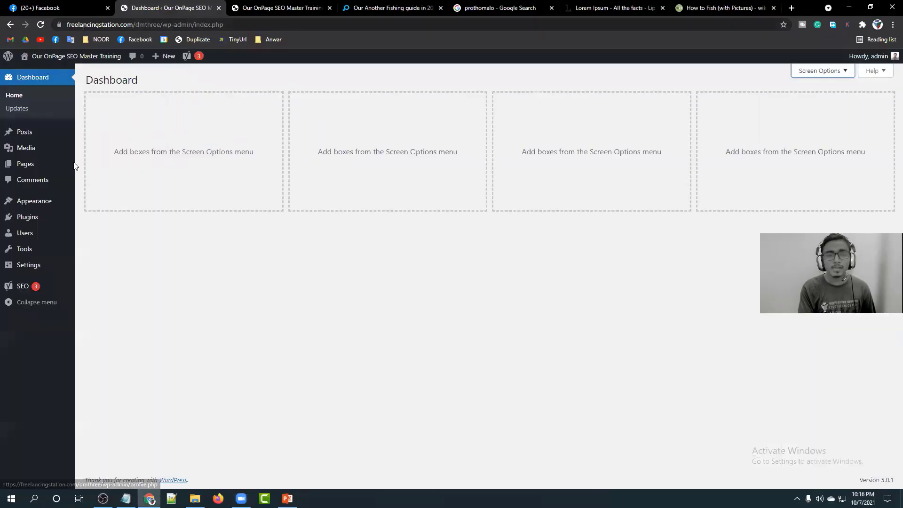
pyautogui.click(27, 131)
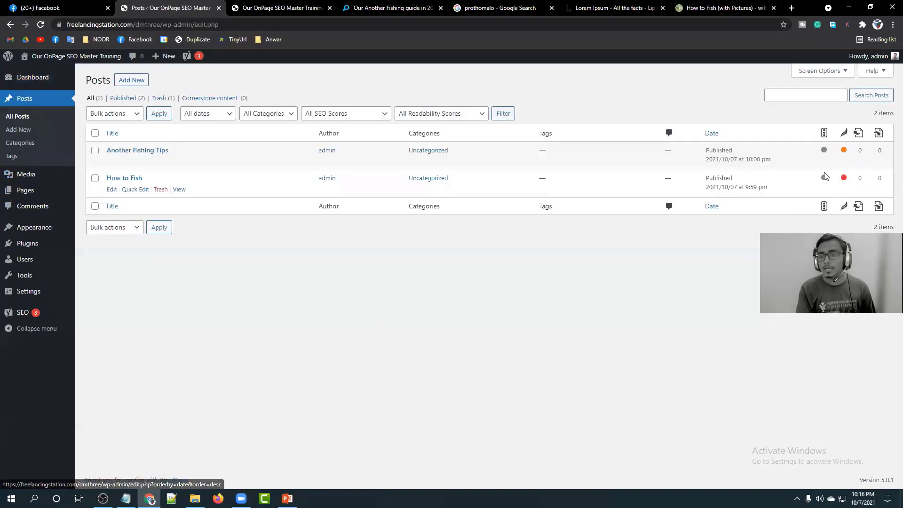